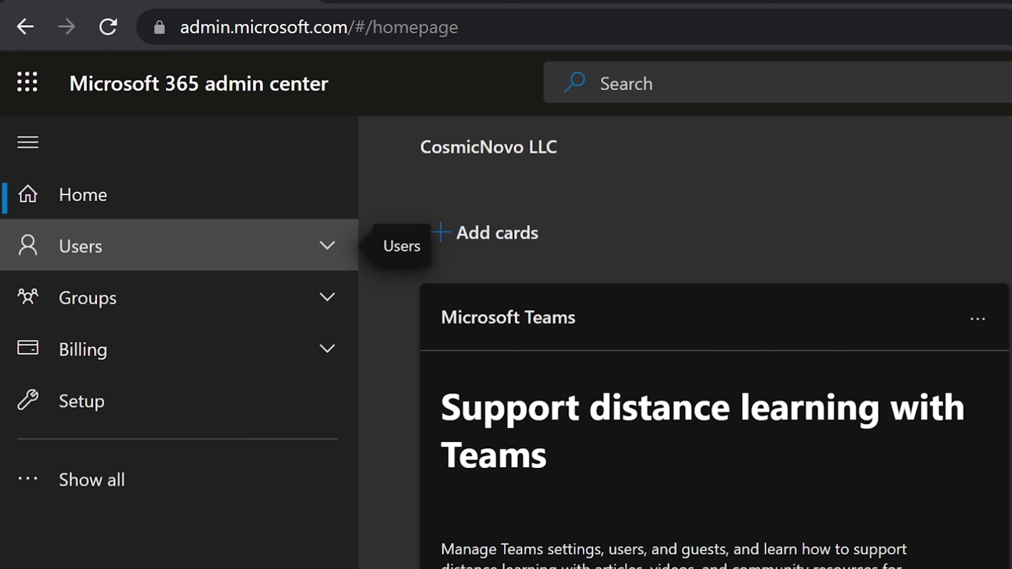
# Open the Active users list from the Users section of the navigation.
pyautogui.click(179, 245)
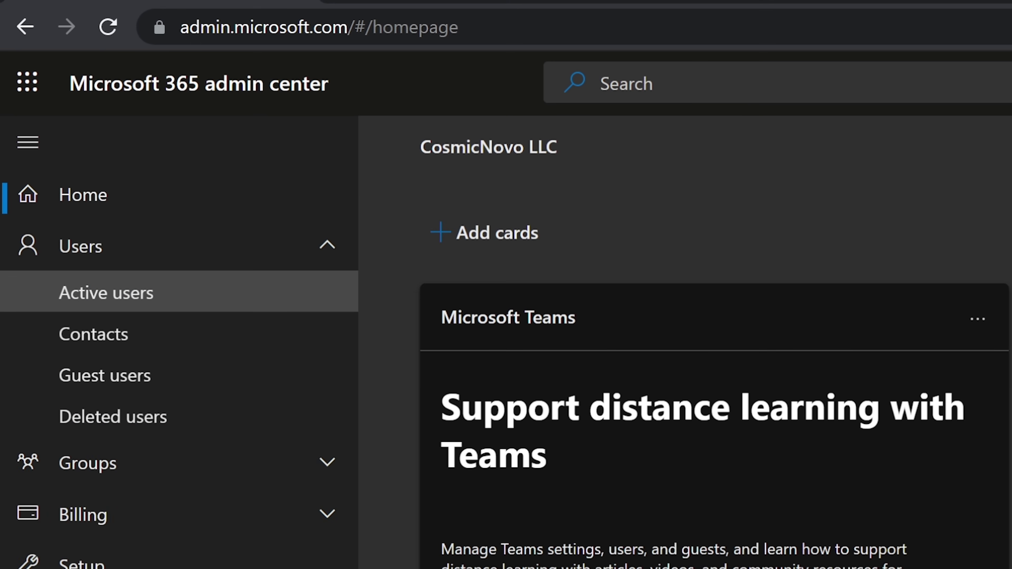
pyautogui.click(105, 292)
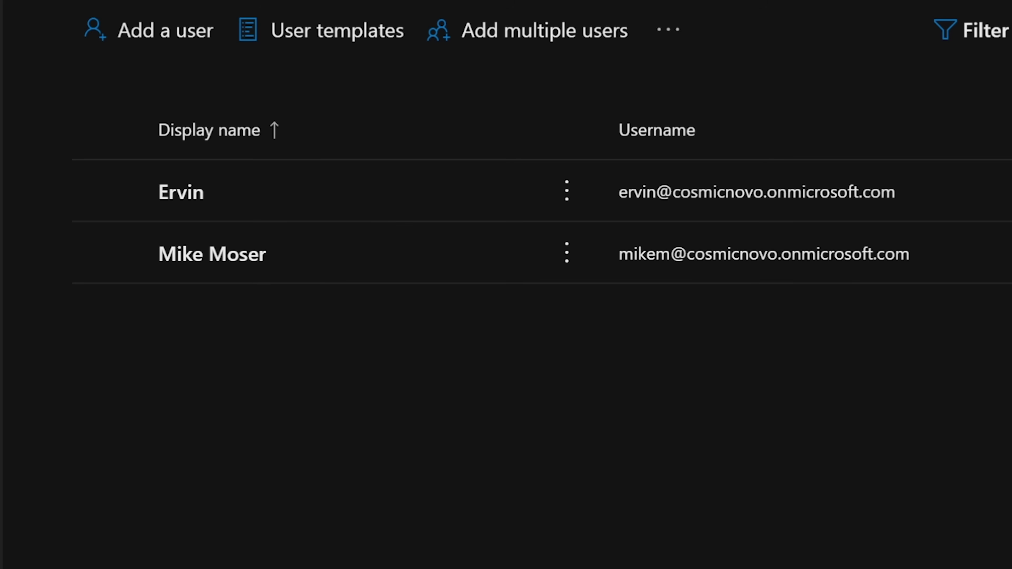
pyautogui.click(111, 273)
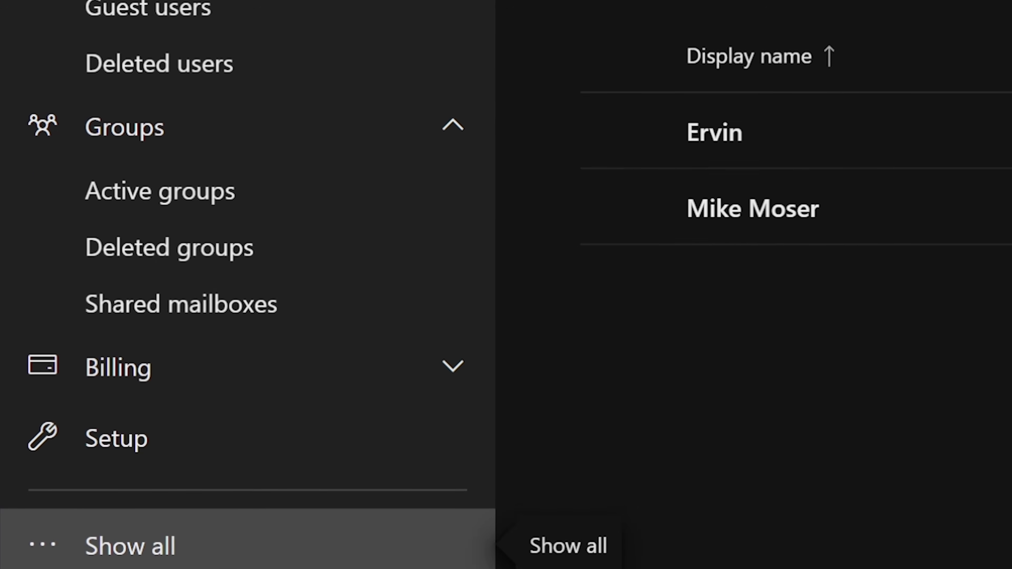
pyautogui.click(131, 470)
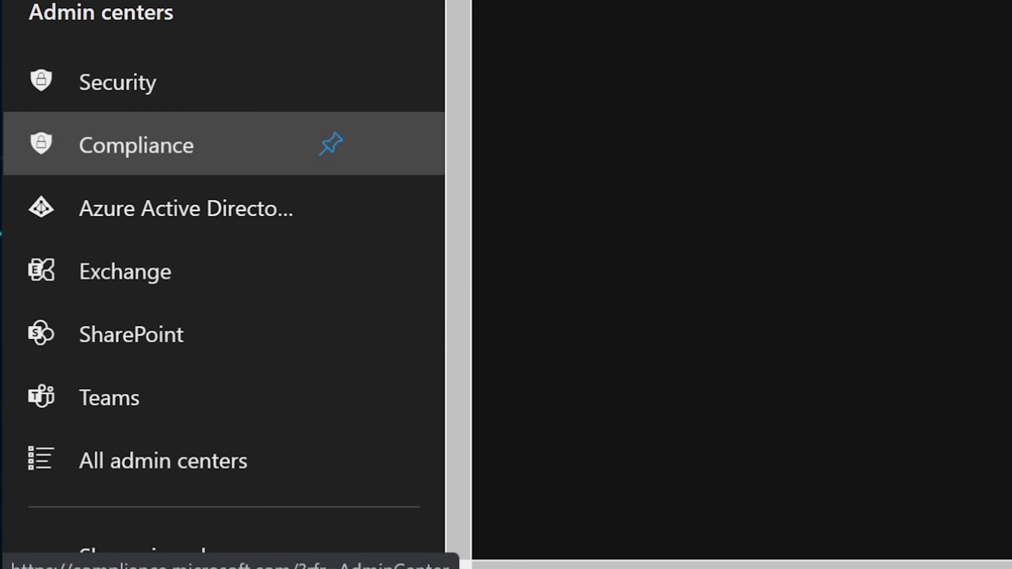
pyautogui.scroll(5, 223, 279)
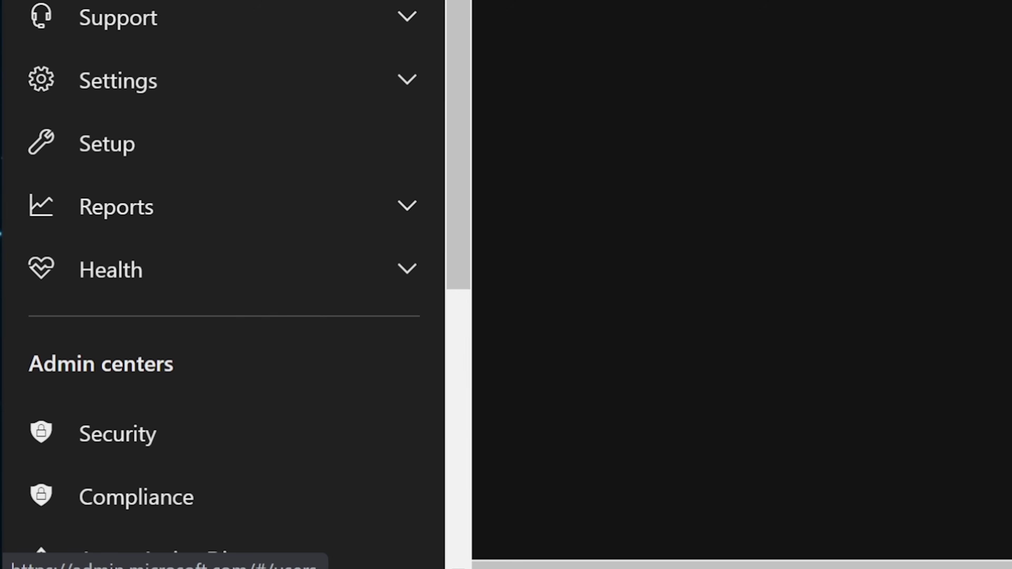
pyautogui.scroll(5, 398, 298)
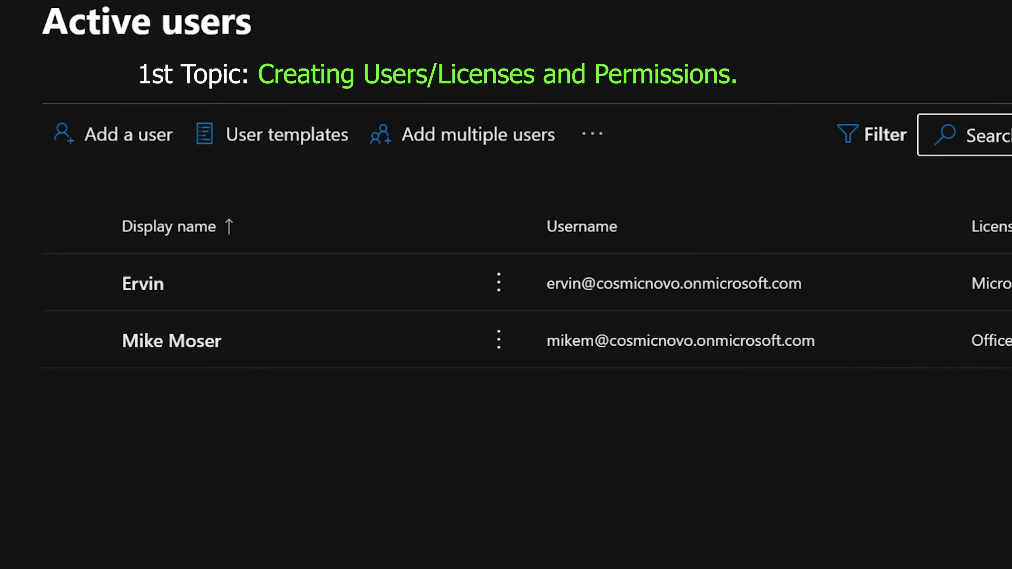
pyautogui.click(128, 134)
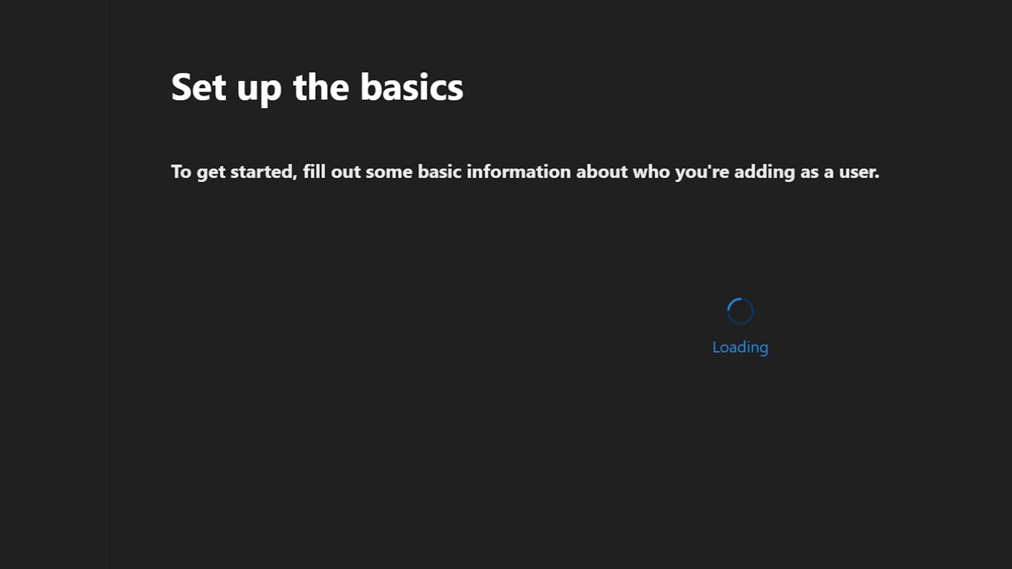
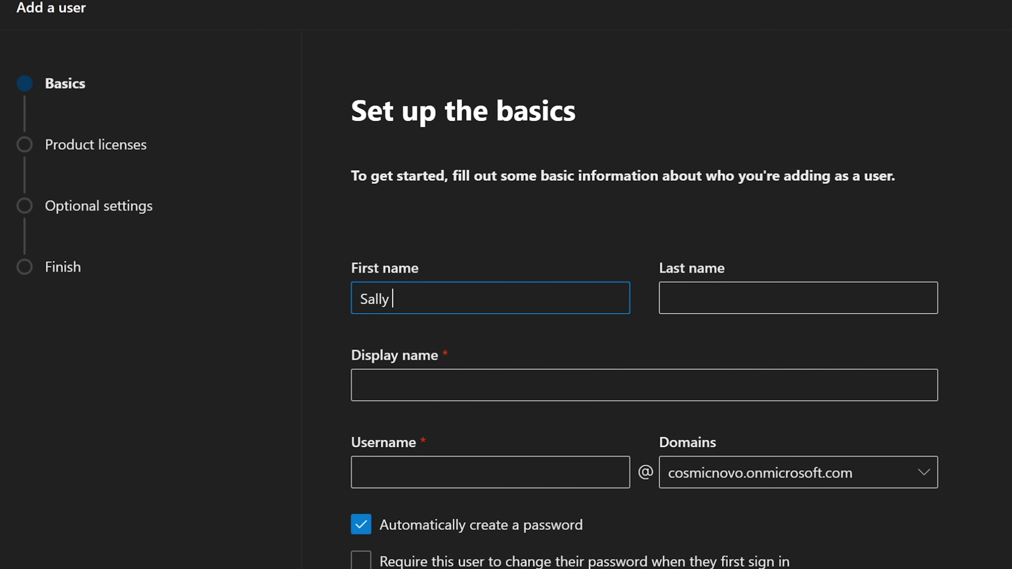
# Enter the new user's first and last name so the display name fills in.
pyautogui.click(677, 298)
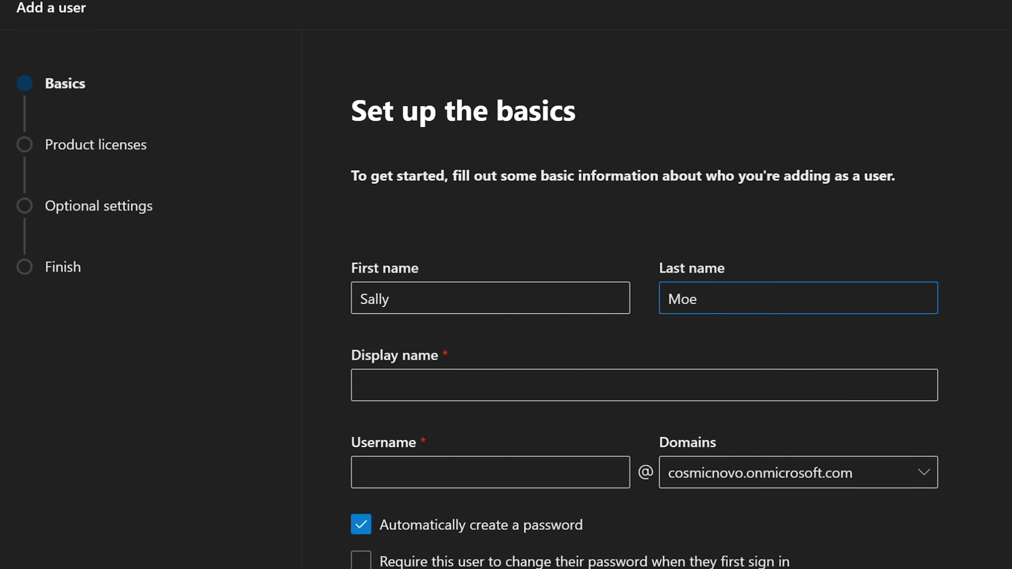
pyautogui.press('Tab')
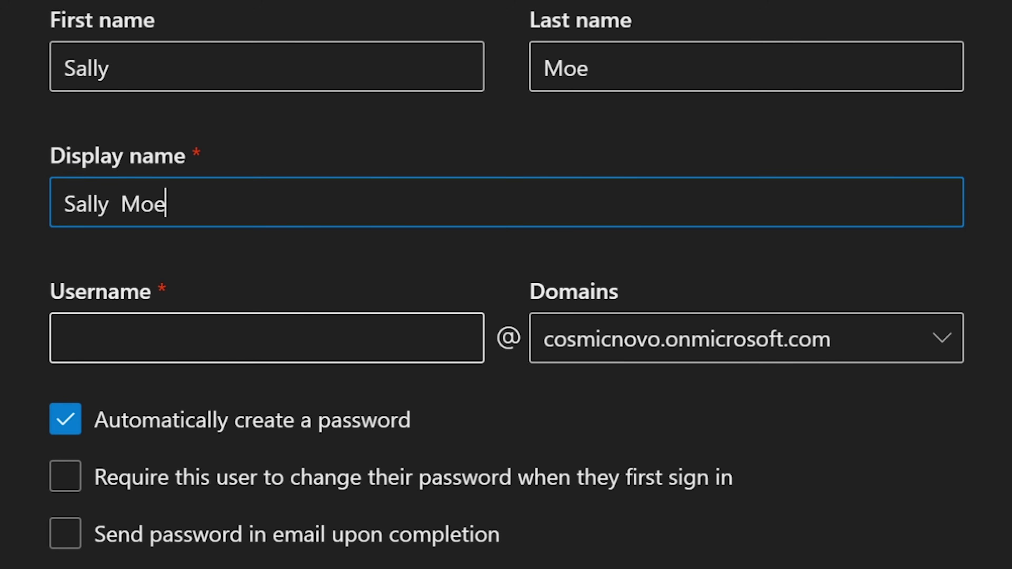
pyautogui.click(64, 338)
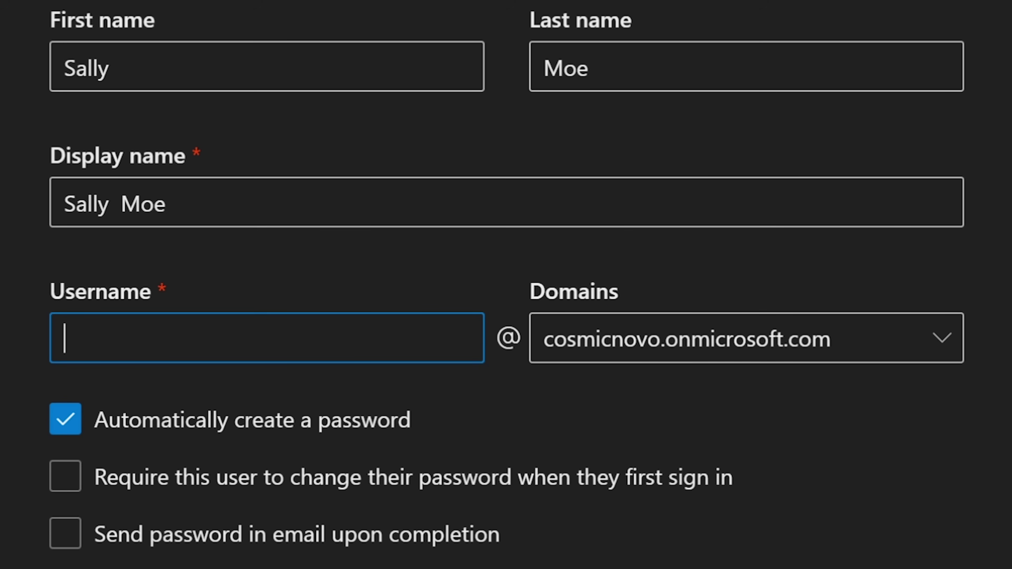
pyautogui.moveTo(618, 290); pyautogui.dragTo(529, 290)
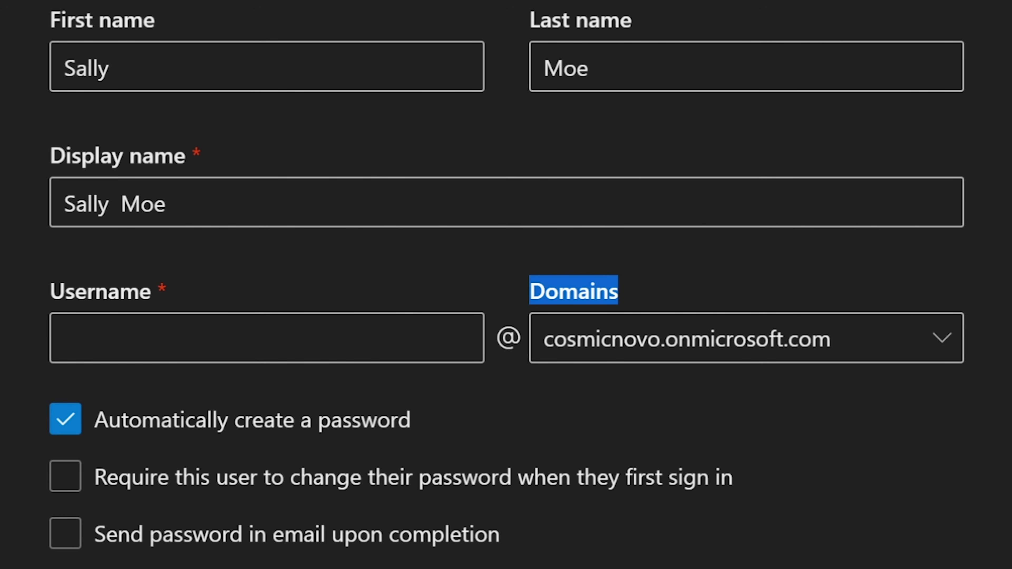
pyautogui.click(65, 338)
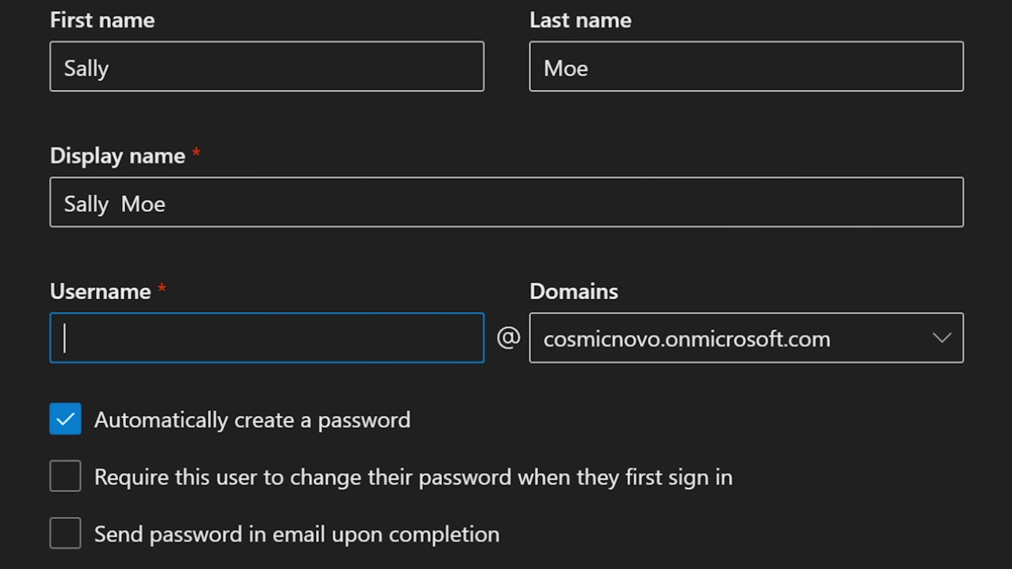
pyautogui.write('Sall')
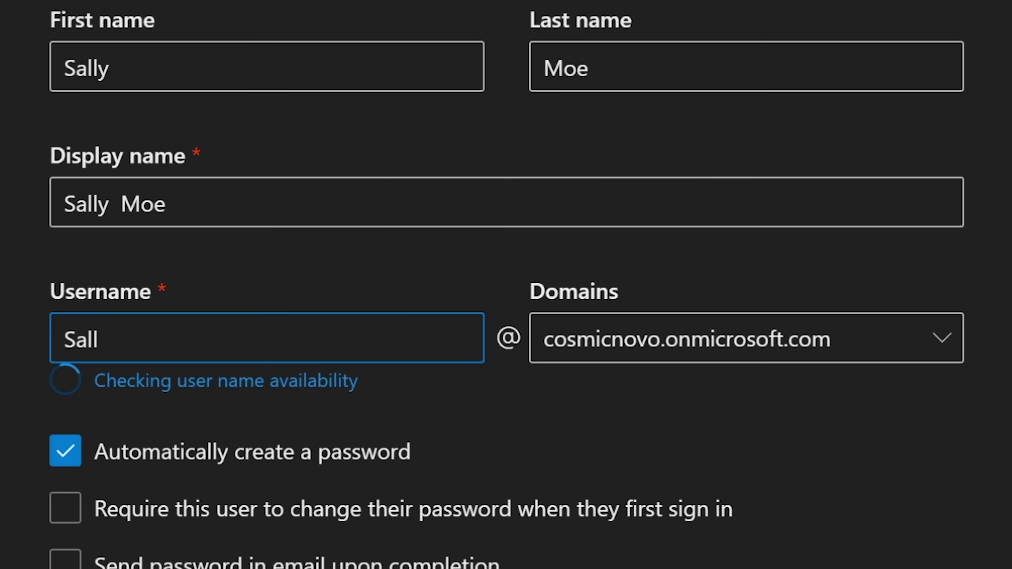
pyautogui.write('yM')
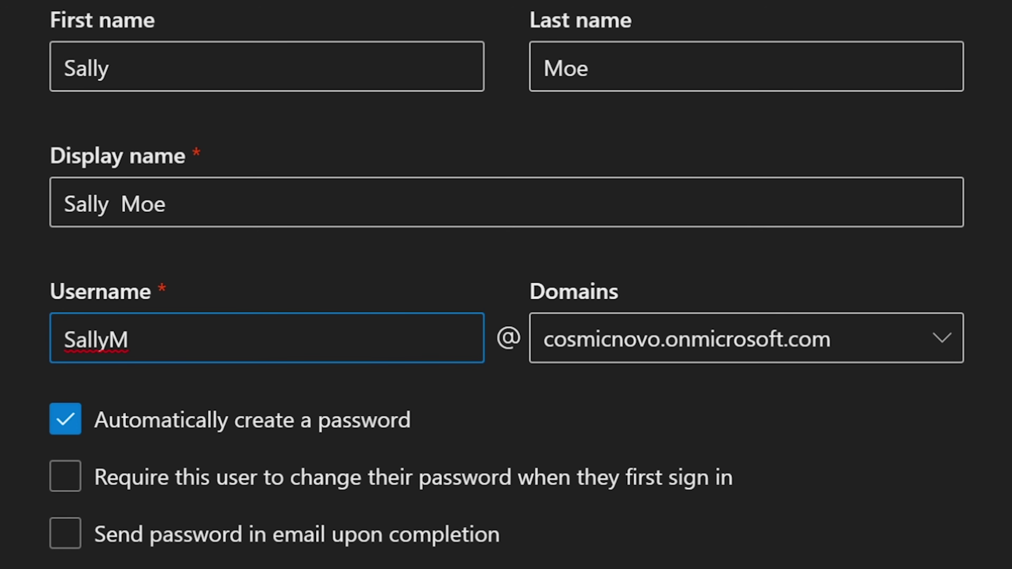
# Enter the corrected lowercase username, require a first-sign-in password change, and email the password.
pyautogui.press('BackSpace')
pyautogui.press('BackSpace')
pyautogui.press('BackSpace')
pyautogui.press('BackSpace')
pyautogui.press('BackSpace')
pyautogui.press('BackSpace')
pyautogui.write('sallym')
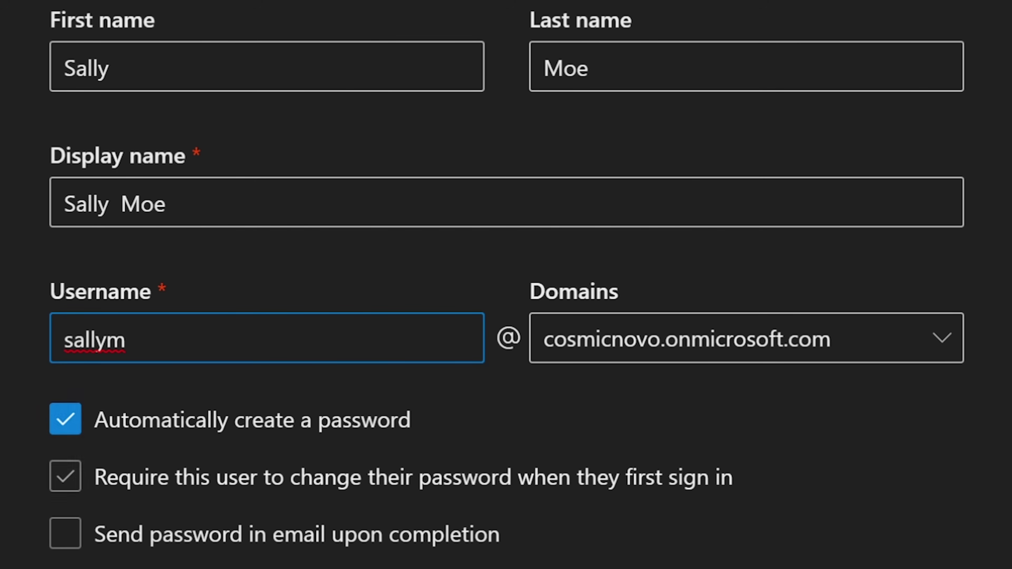
pyautogui.click(66, 476)
pyautogui.click(66, 534)
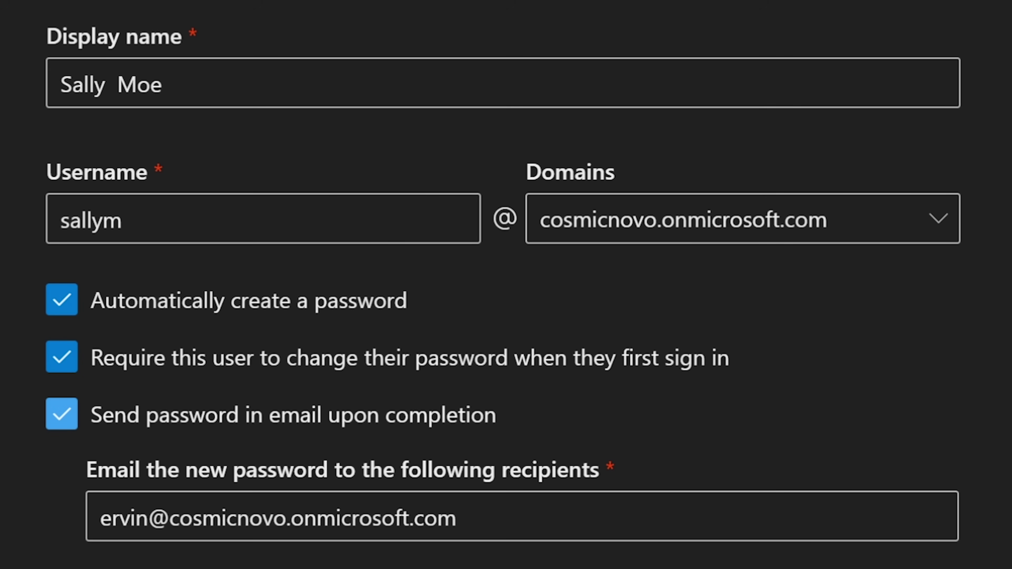
pyautogui.click(456, 517)
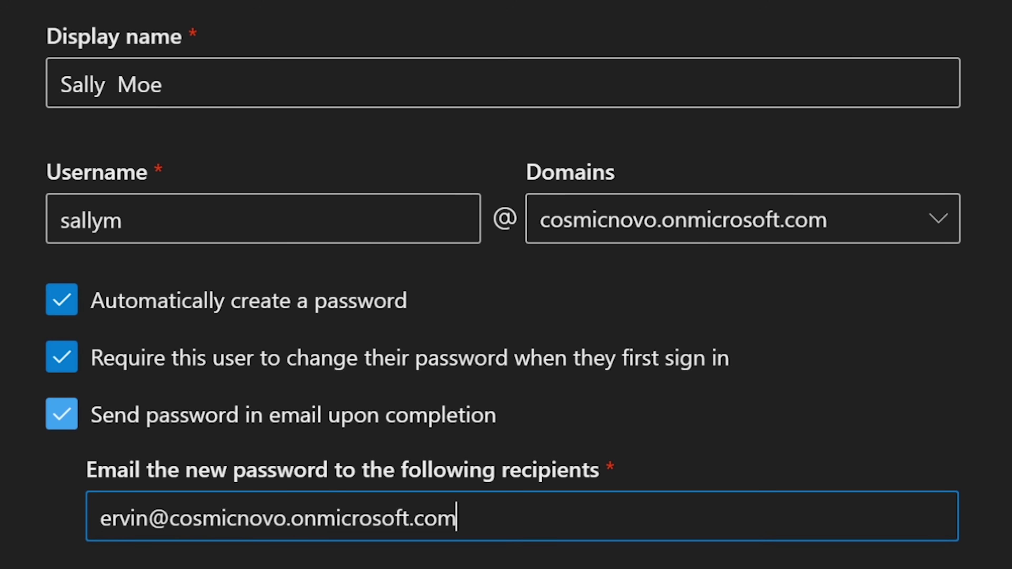
# Turn off both the emailed password and the first-sign-in password change options.
pyautogui.click(62, 413)
pyautogui.click(62, 357)
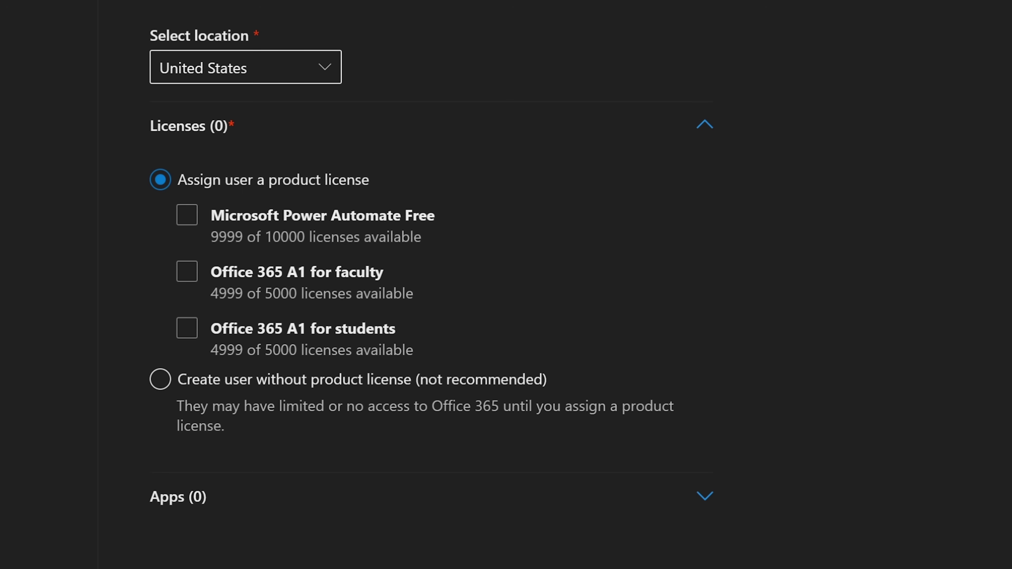
# Keep location United States and leave Office 365 A1 for faculty as the only checked license.
pyautogui.click(324, 67)
pyautogui.click(324, 66)
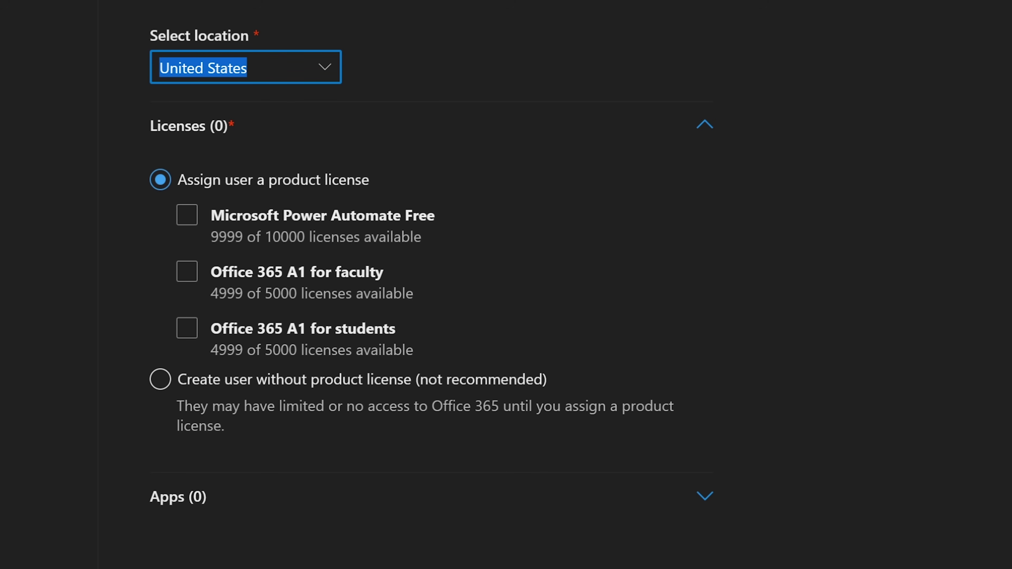
pyautogui.click(187, 215)
pyautogui.click(187, 215)
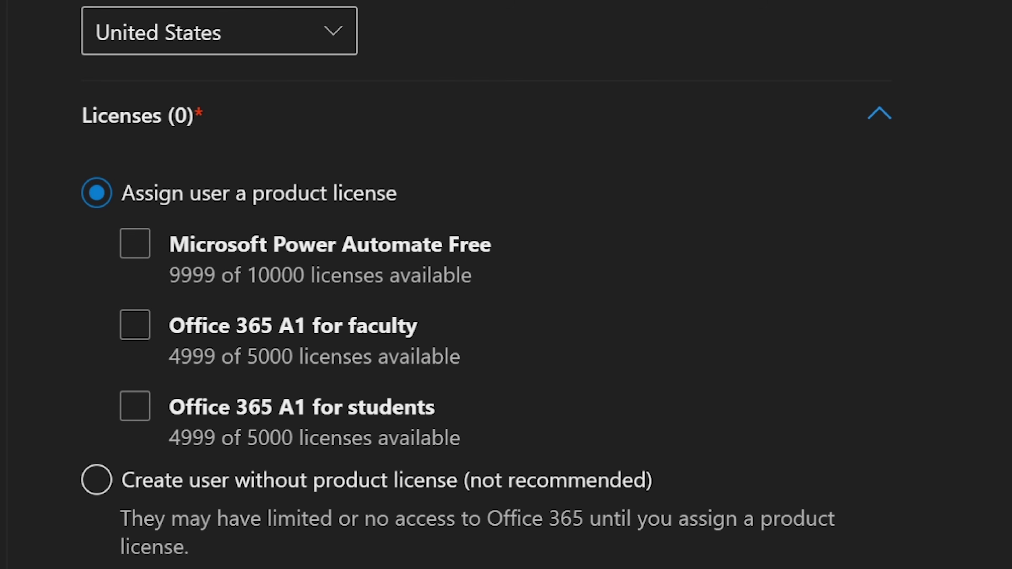
pyautogui.click(135, 244)
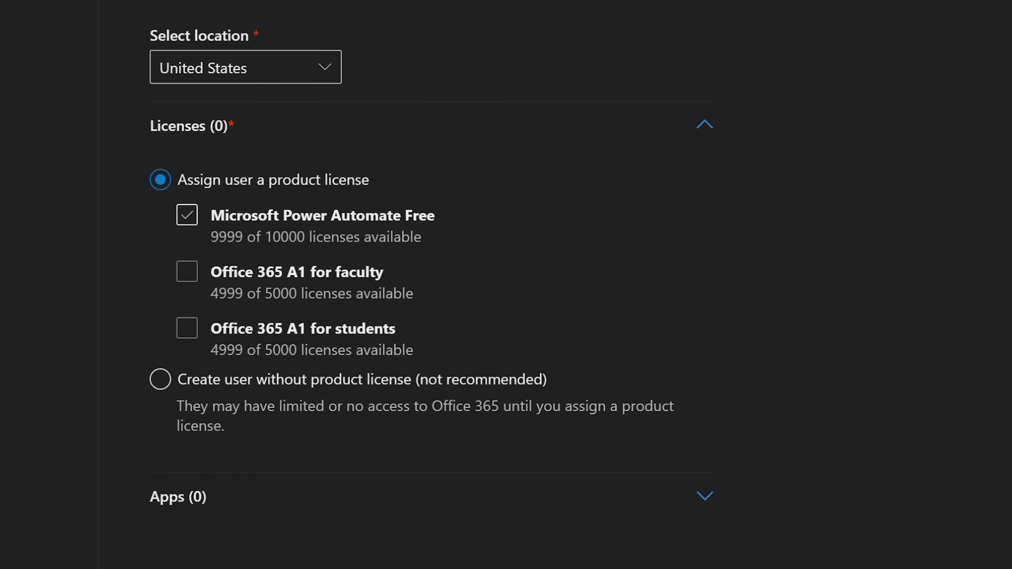
pyautogui.click(187, 215)
pyautogui.click(187, 272)
pyautogui.click(186, 272)
pyautogui.click(187, 328)
pyautogui.click(187, 328)
pyautogui.click(187, 271)
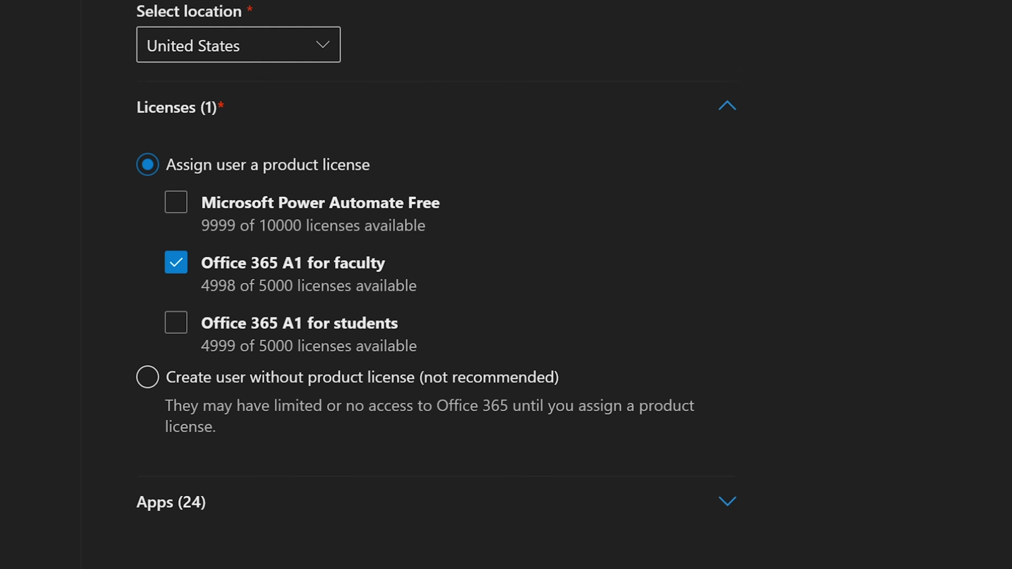
pyautogui.click(183, 490)
pyautogui.scroll(-6, 432, 303)
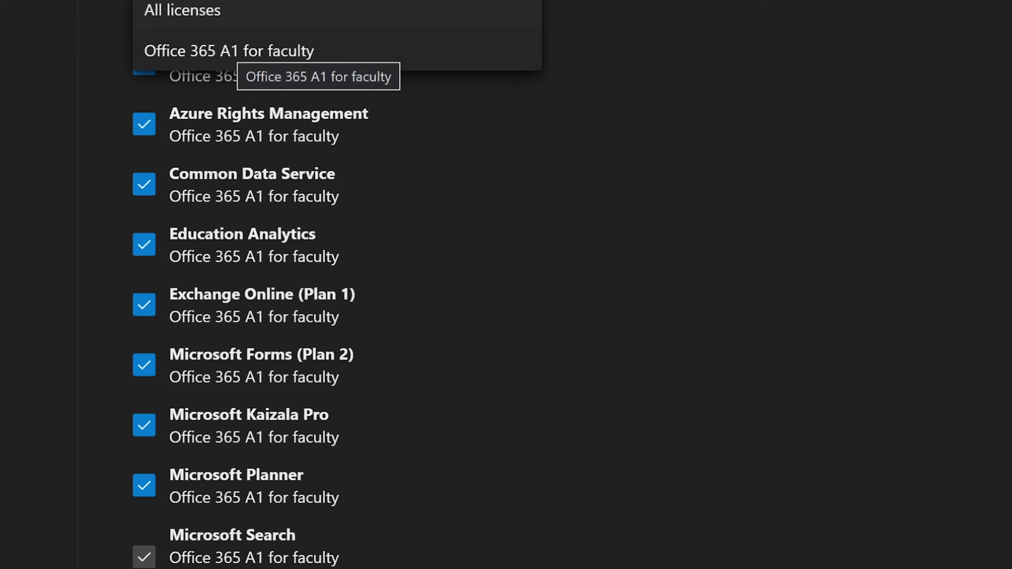
pyautogui.click(185, 26)
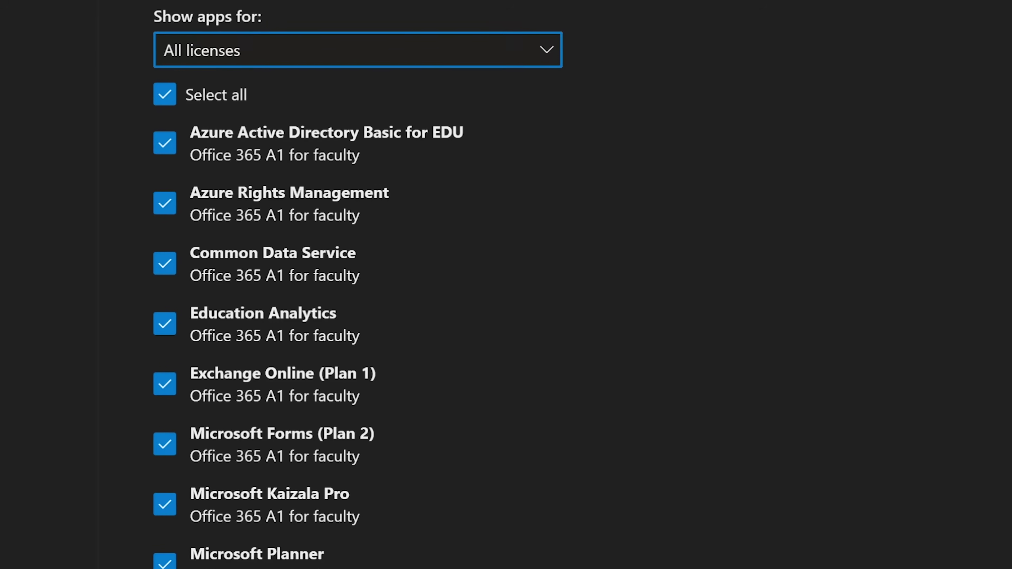
pyautogui.click(352, 30)
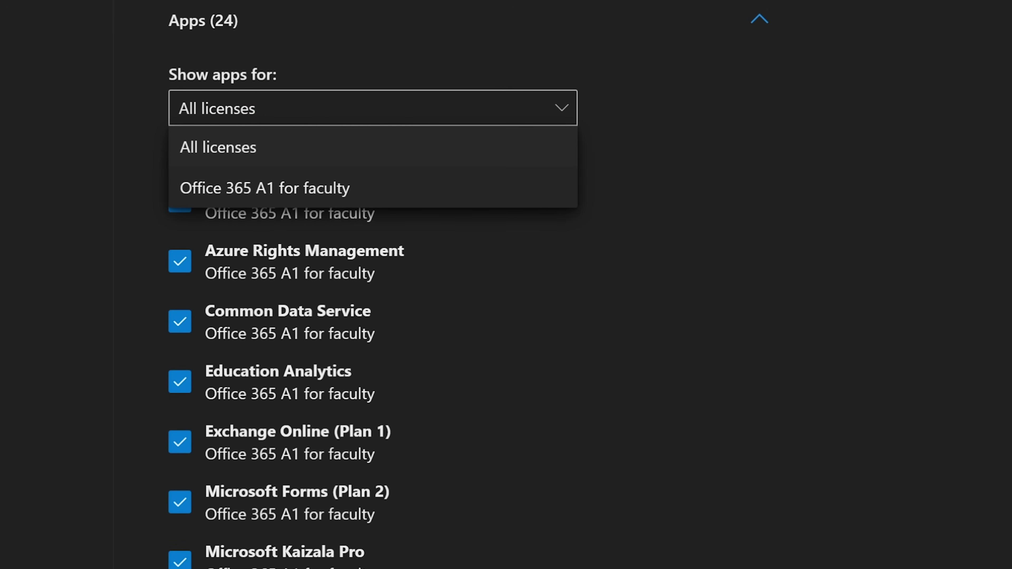
pyautogui.click(295, 192)
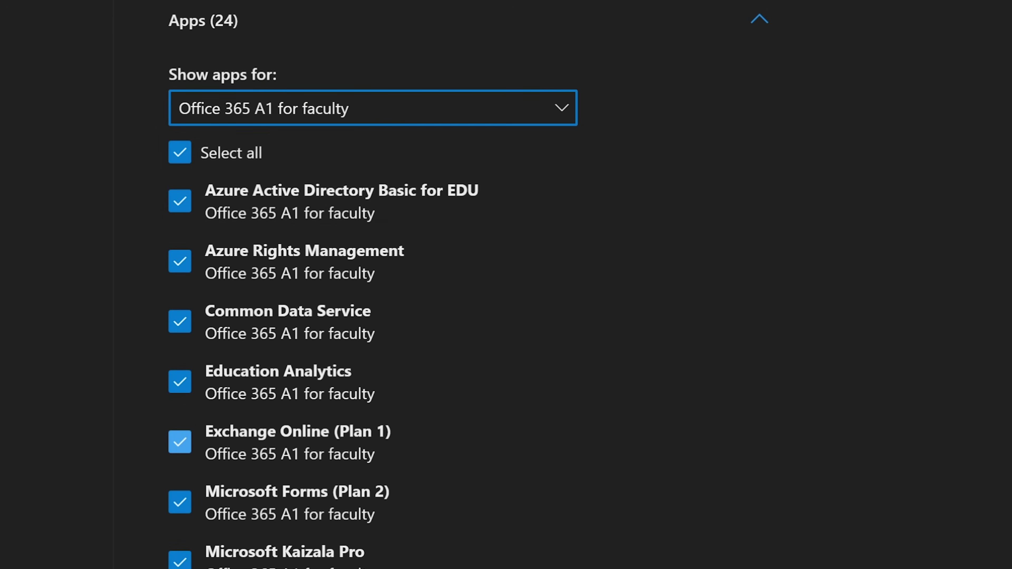
pyautogui.scroll(-1, 295, 442)
pyautogui.scroll(-2, 294, 327)
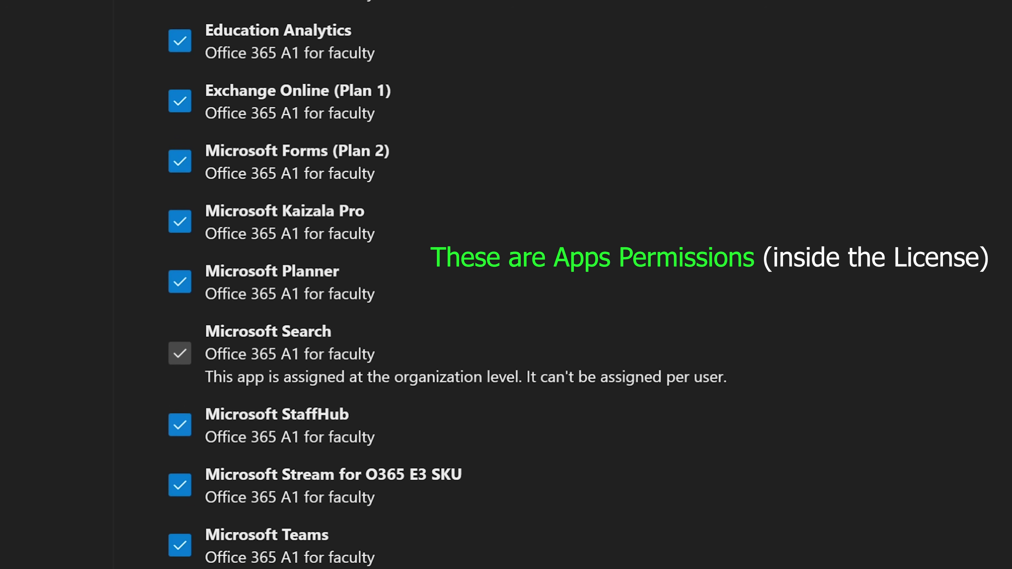
pyautogui.scroll(-5, 295, 359)
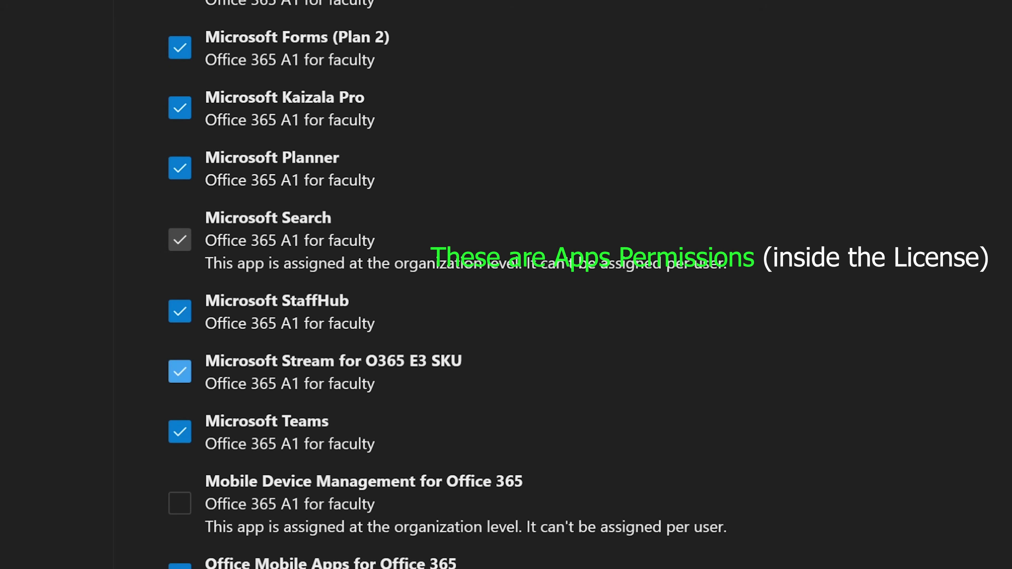
pyautogui.scroll(-1, 179, 484)
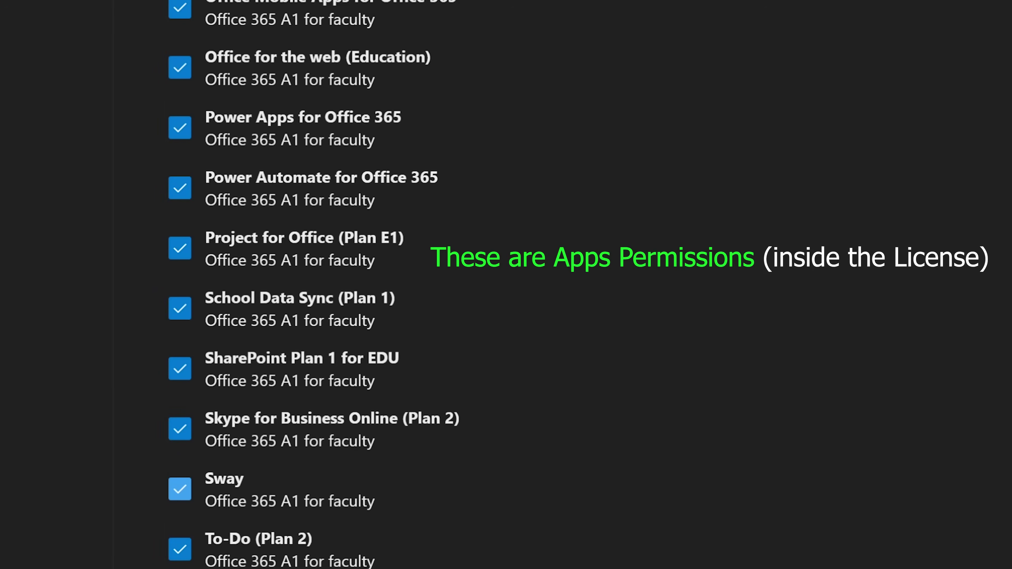
pyautogui.scroll(7, 295, 284)
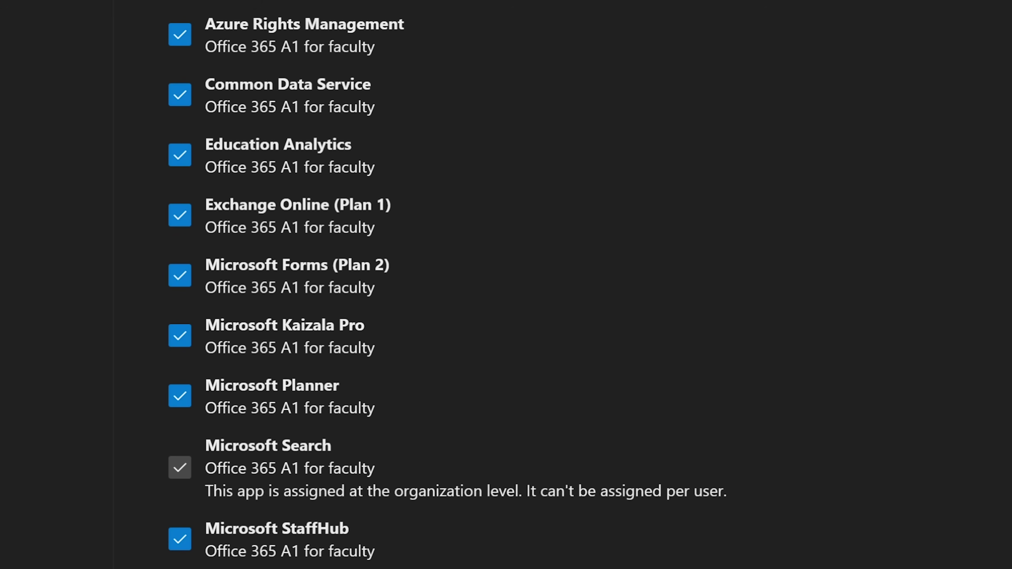
pyautogui.scroll(-5, 315, 406)
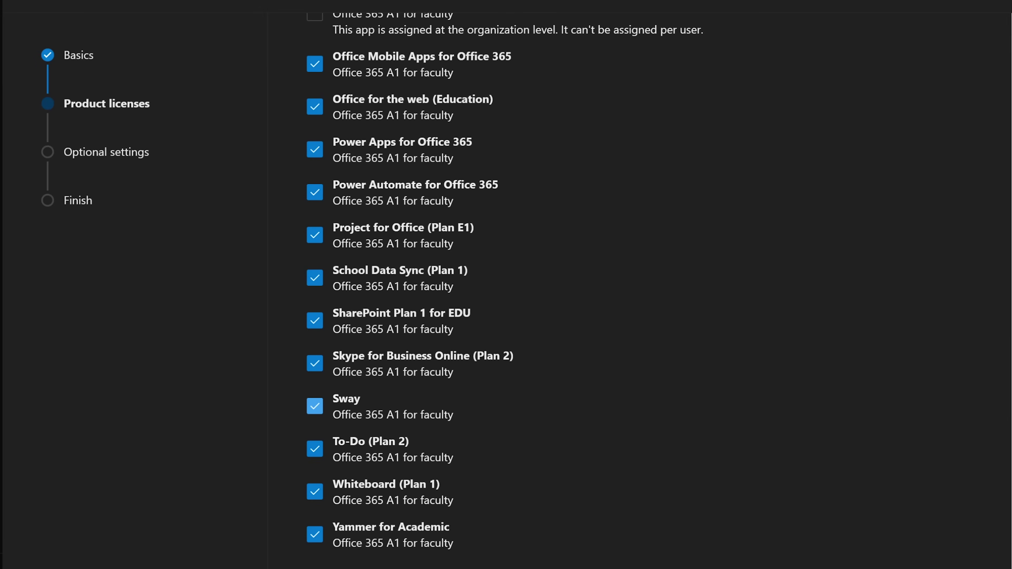
pyautogui.scroll(4, 315, 459)
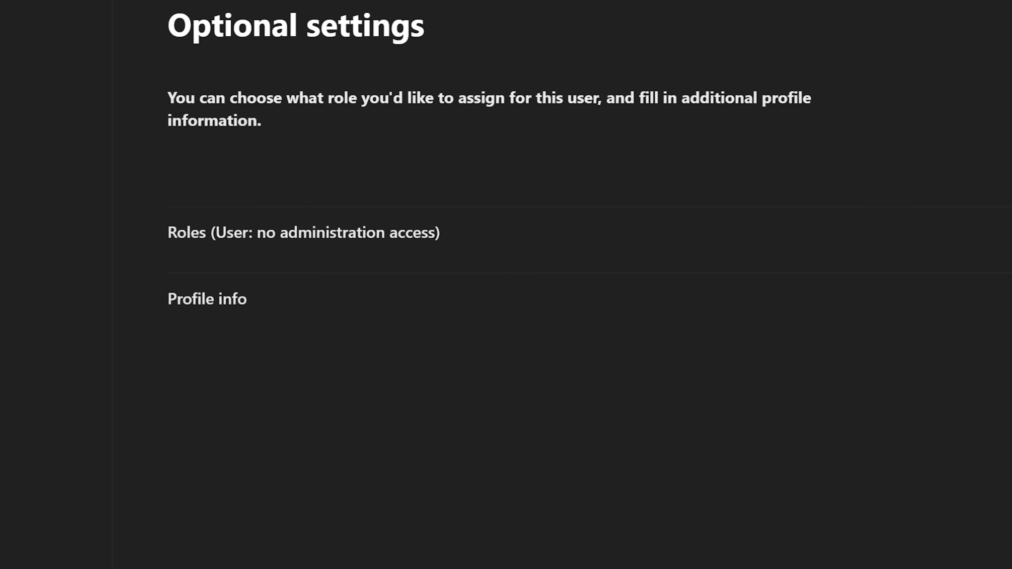
# Expand the Roles settings and choose Admin center access for the new user.
pyautogui.moveTo(168, 98); pyautogui.dragTo(261, 121)
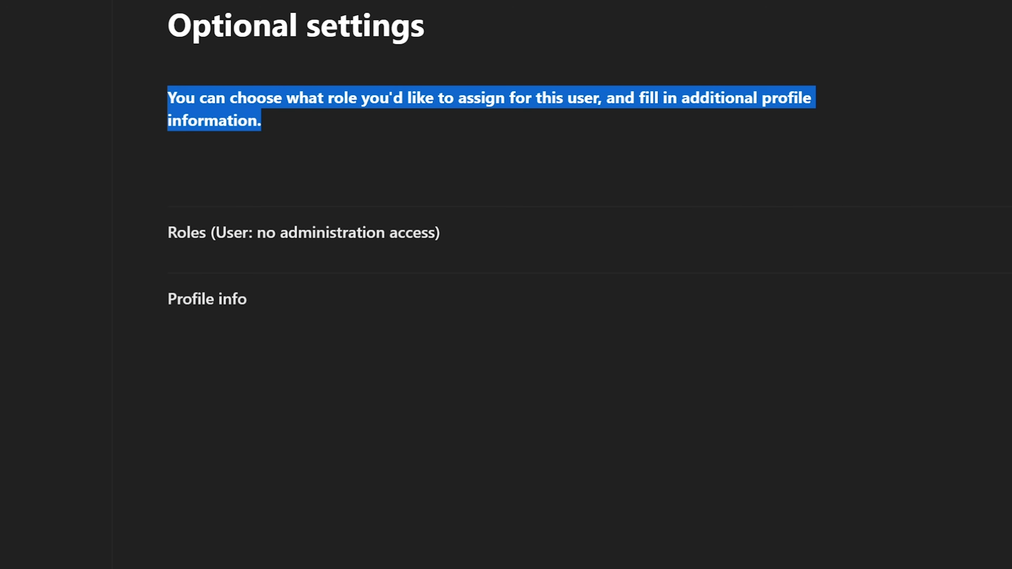
pyautogui.click(287, 135)
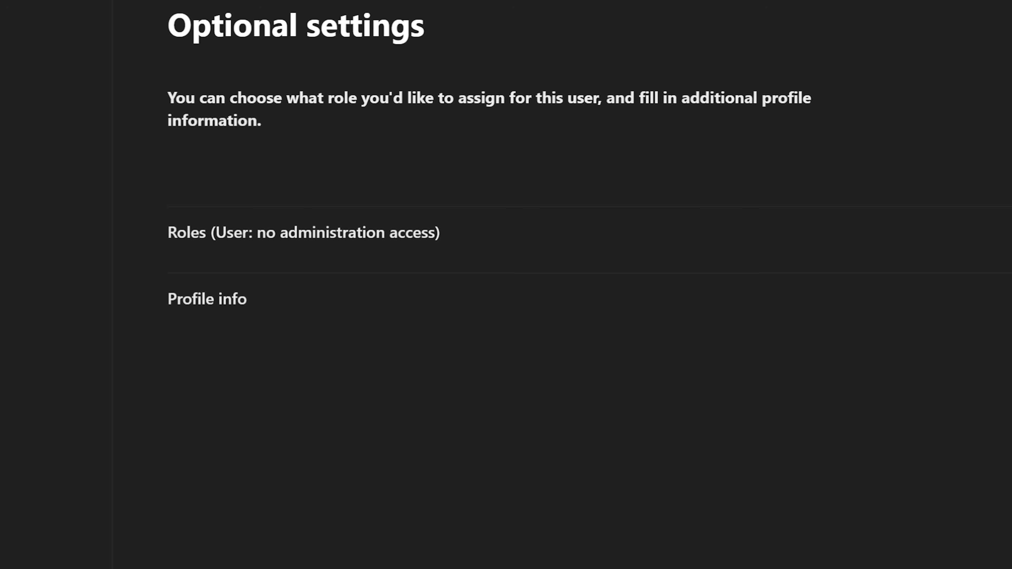
pyautogui.click(304, 232)
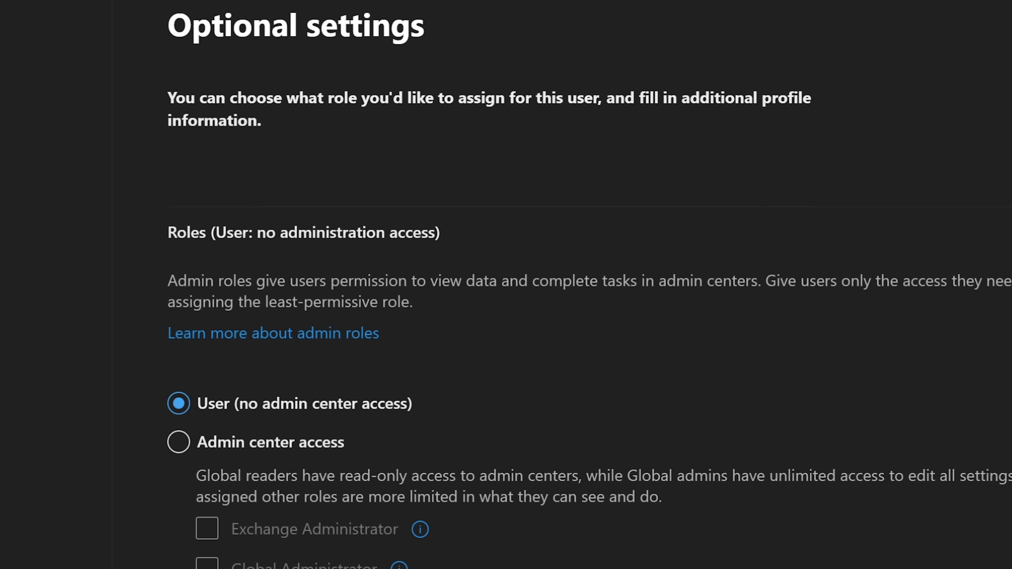
pyautogui.scroll(-5, 505, 279)
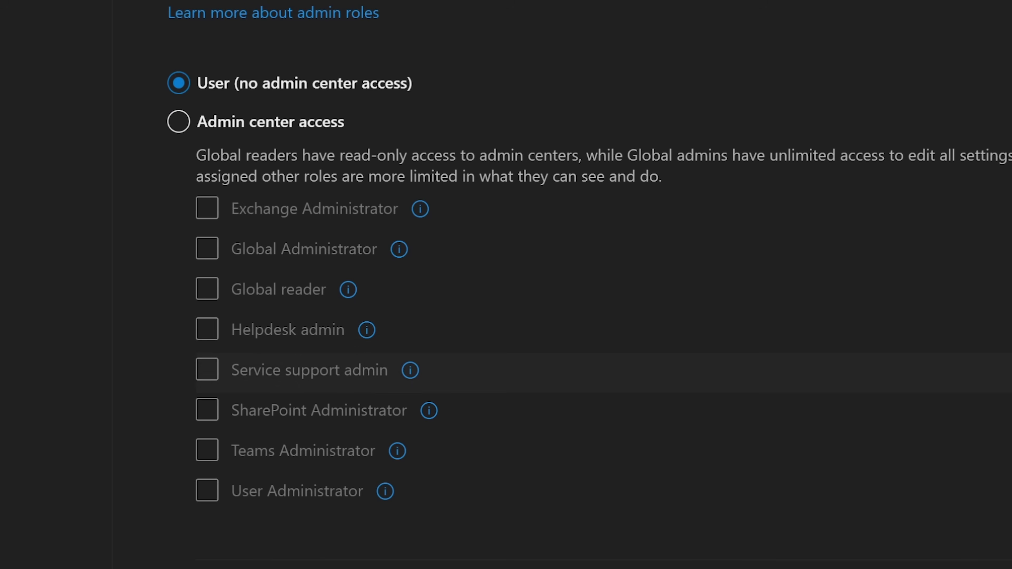
pyautogui.scroll(4, 506, 399)
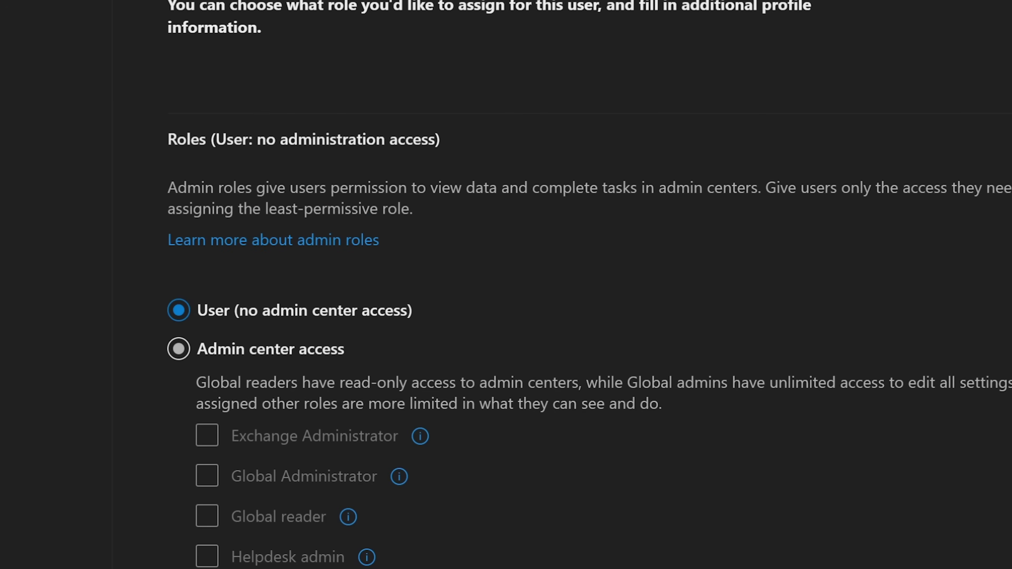
pyautogui.click(178, 349)
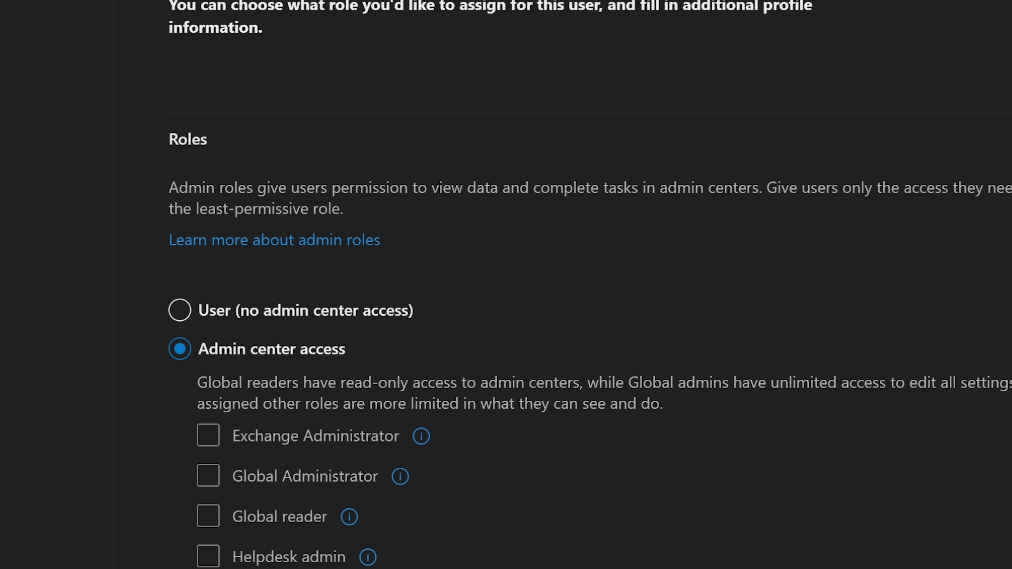
# Toggle the Exchange Administrator, Global Administrator and Global reader roles, then tick Helpdesk admin.
pyautogui.click(208, 435)
pyautogui.click(208, 435)
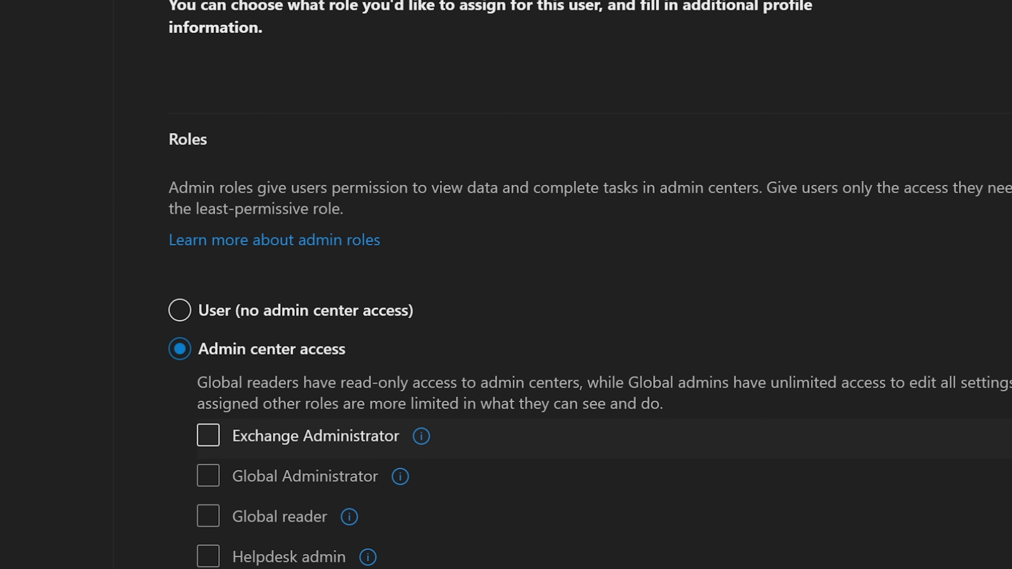
pyautogui.click(208, 475)
pyautogui.click(208, 475)
pyautogui.click(208, 515)
pyautogui.click(208, 515)
pyautogui.click(208, 556)
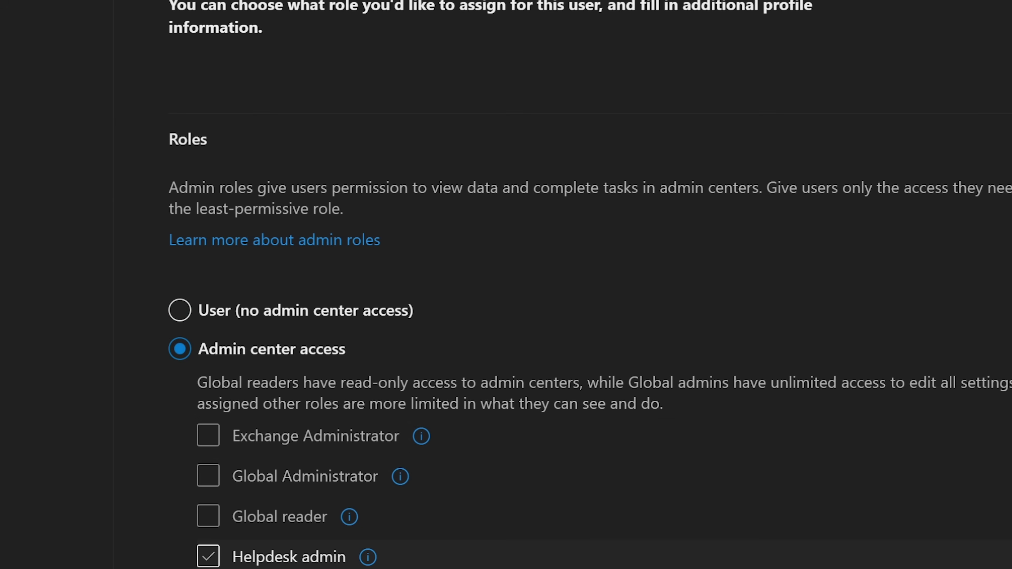
# Untick Helpdesk admin and toggle SharePoint Administrator and Service support admin on and off.
pyautogui.scroll(-5, 506, 284)
pyautogui.click(208, 330)
pyautogui.click(208, 410)
pyautogui.click(208, 410)
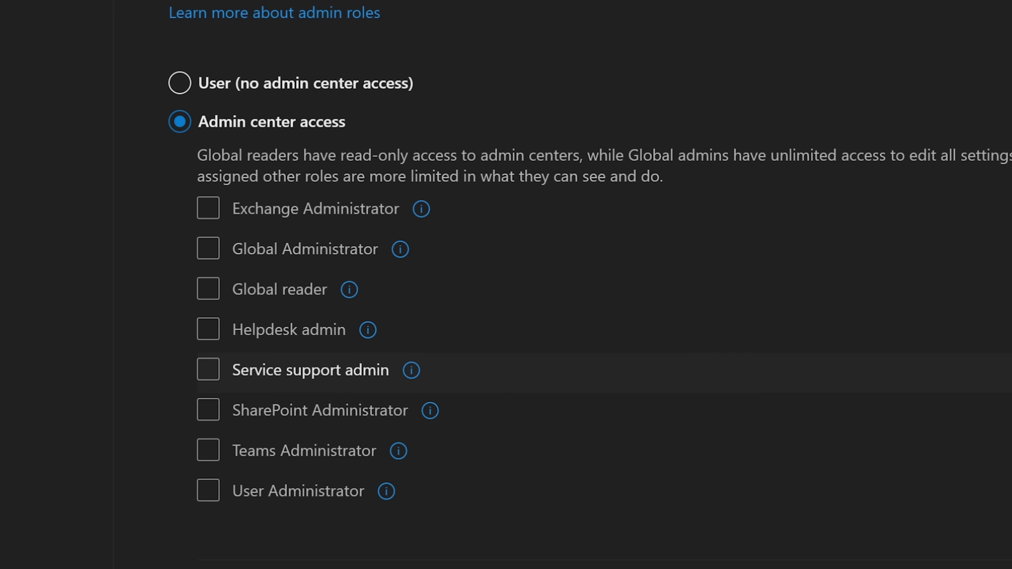
pyautogui.click(207, 370)
pyautogui.click(208, 369)
pyautogui.click(208, 410)
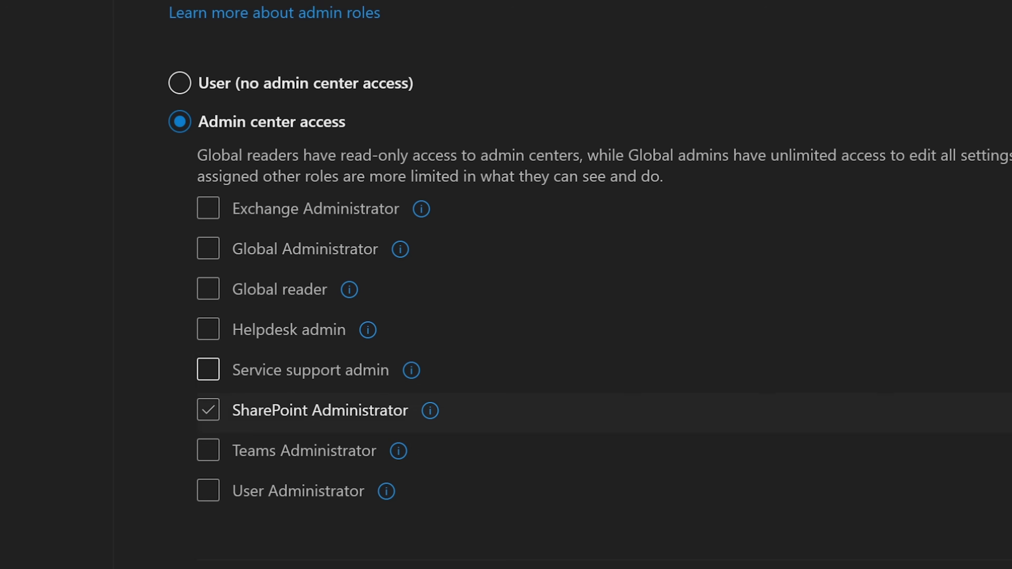
pyautogui.click(208, 410)
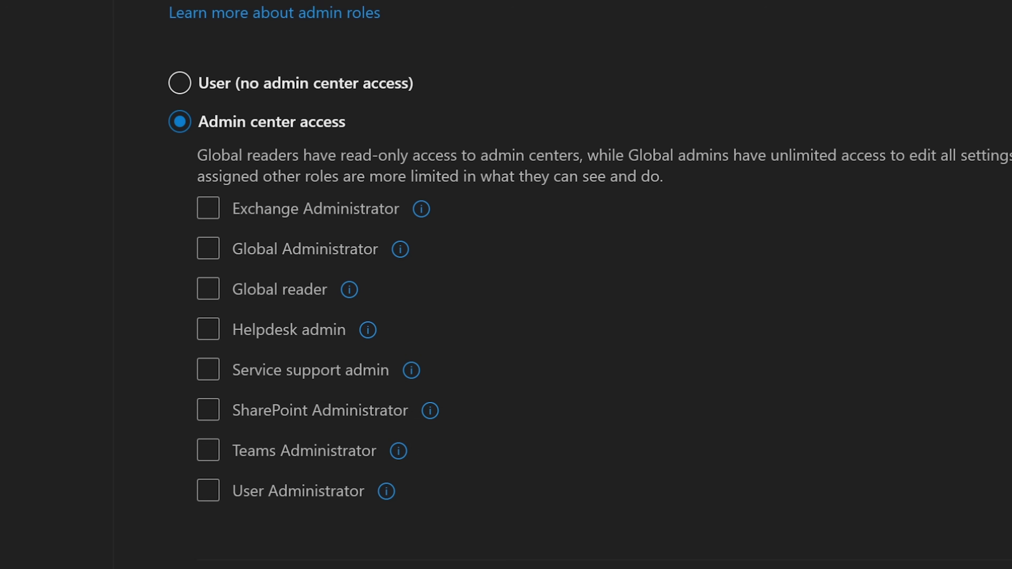
pyautogui.scroll(-5, 506, 285)
pyautogui.click(208, 488)
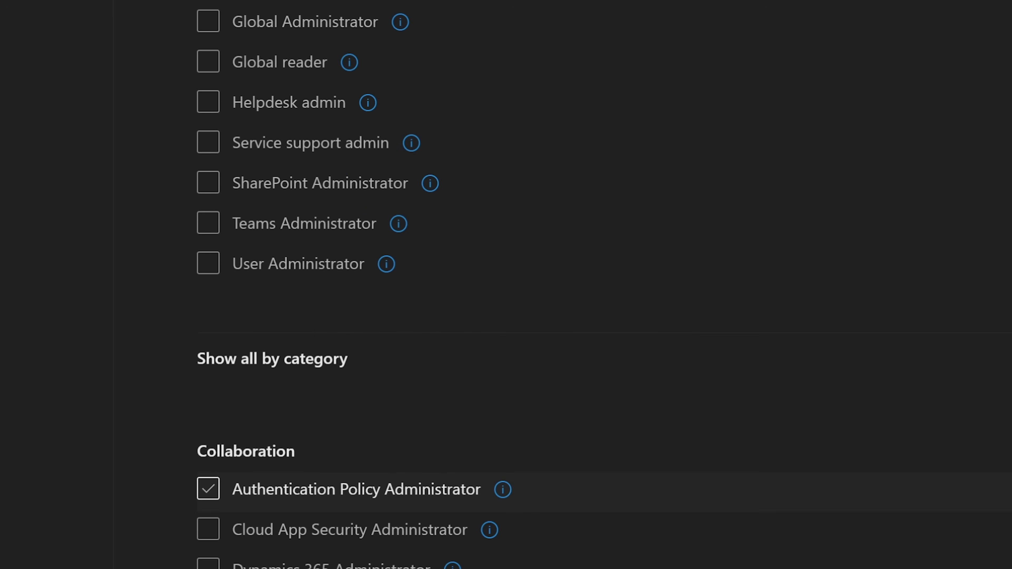
pyautogui.click(208, 488)
pyautogui.scroll(3, 506, 285)
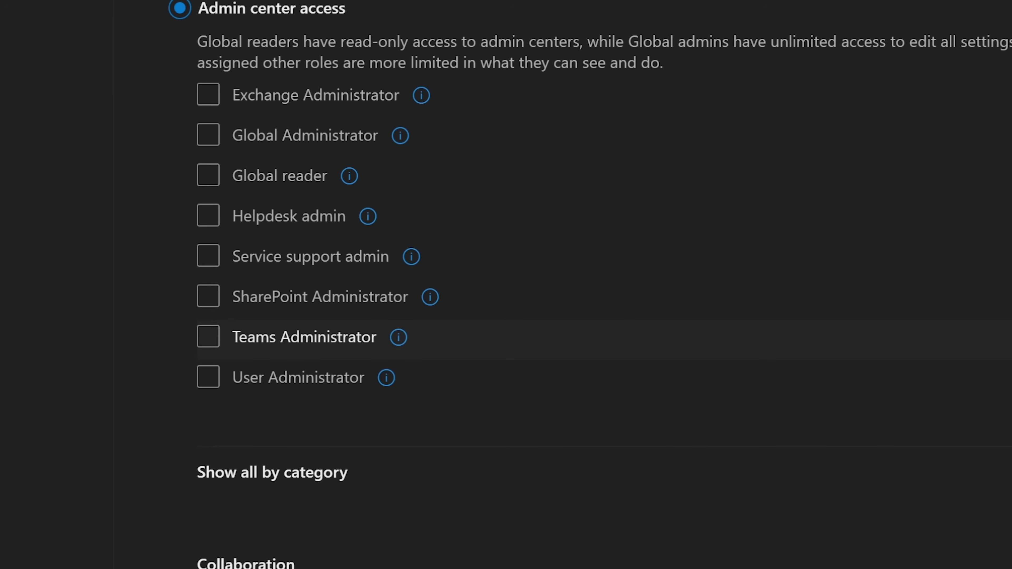
pyautogui.scroll(-5, 303, 337)
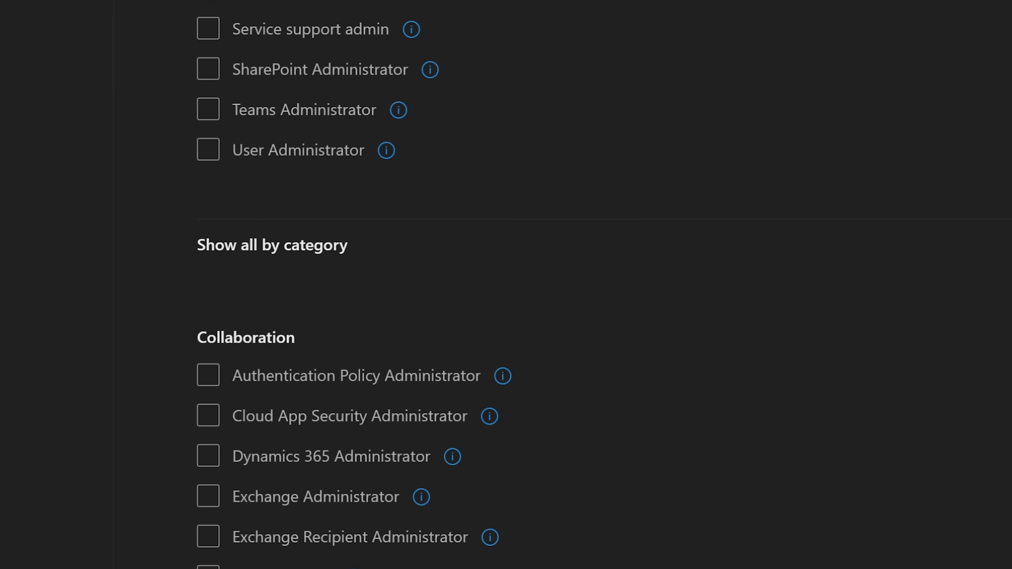
pyautogui.scroll(-7, 354, 285)
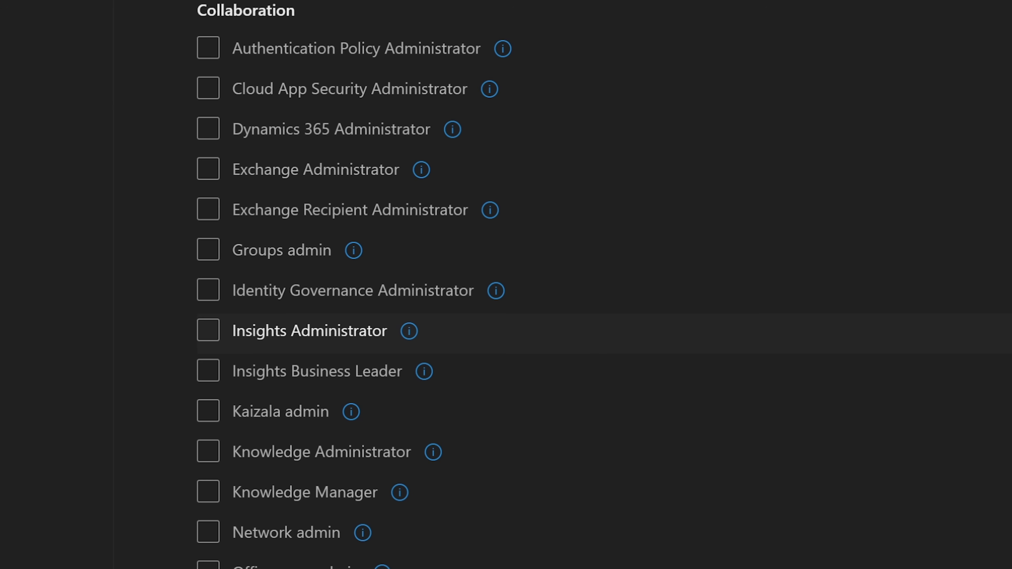
pyautogui.click(208, 250)
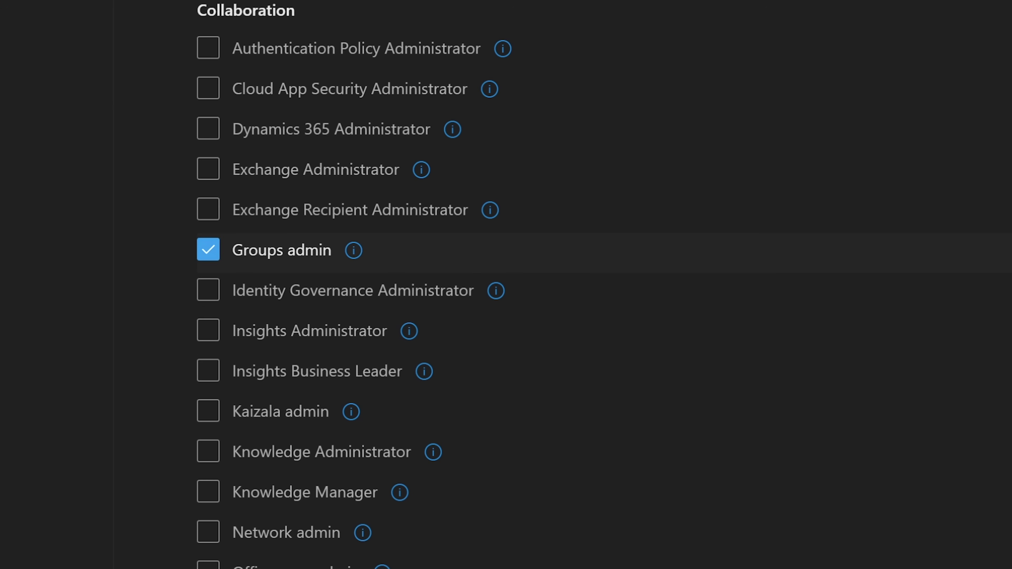
pyautogui.click(208, 249)
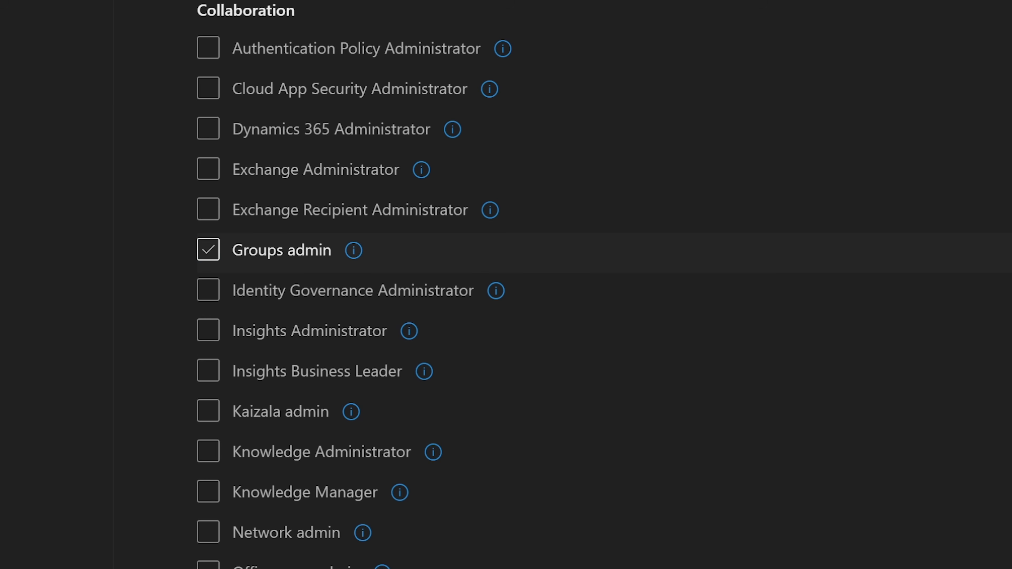
pyautogui.click(208, 169)
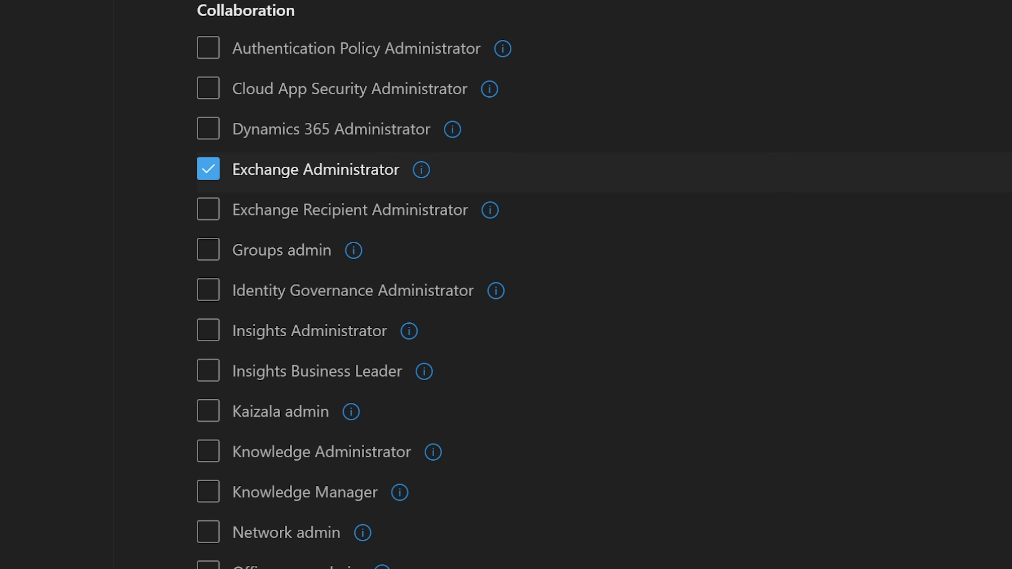
pyautogui.click(208, 169)
pyautogui.scroll(-5, 302, 339)
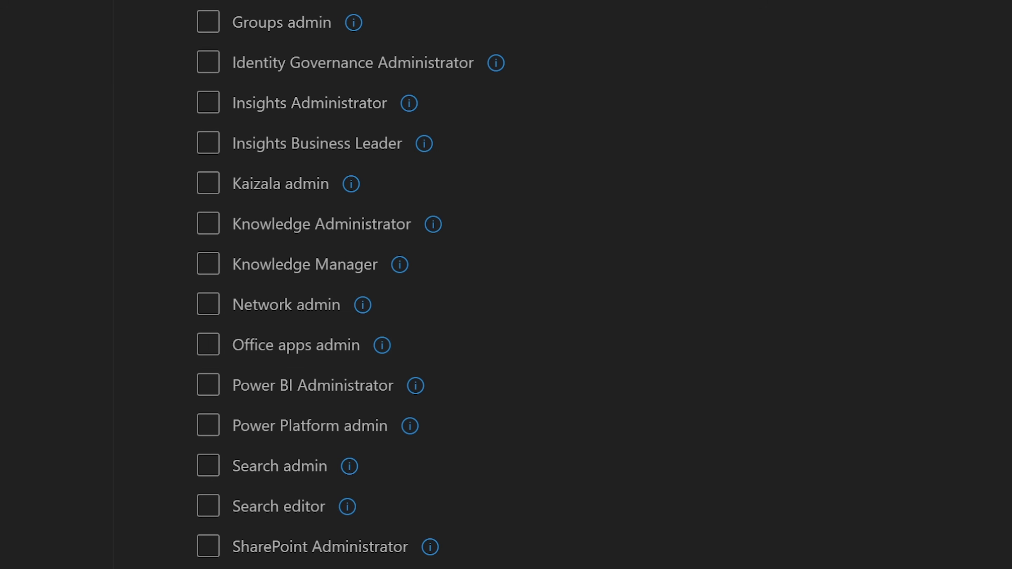
pyautogui.scroll(-10, 506, 284)
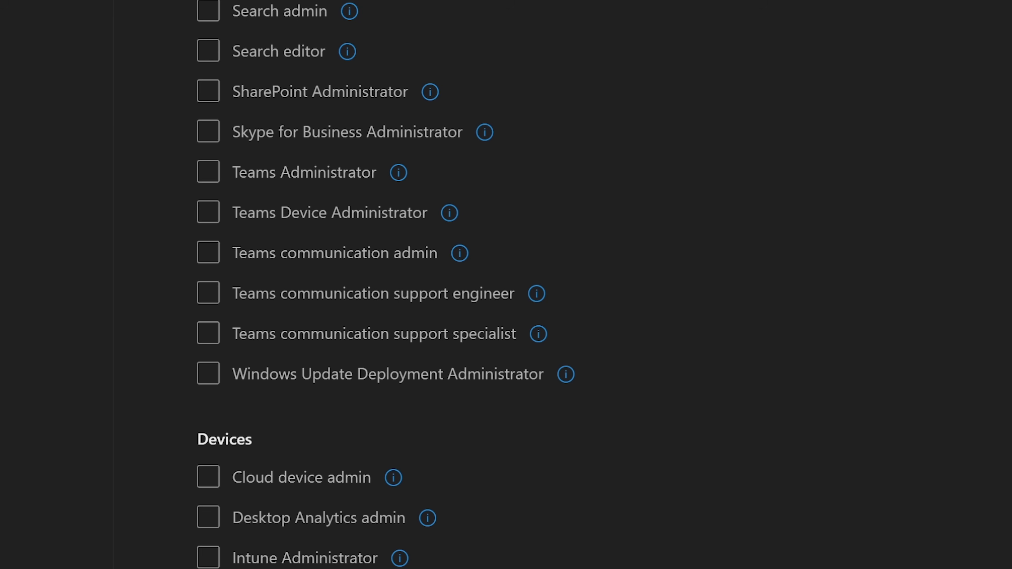
pyautogui.scroll(-15, 506, 284)
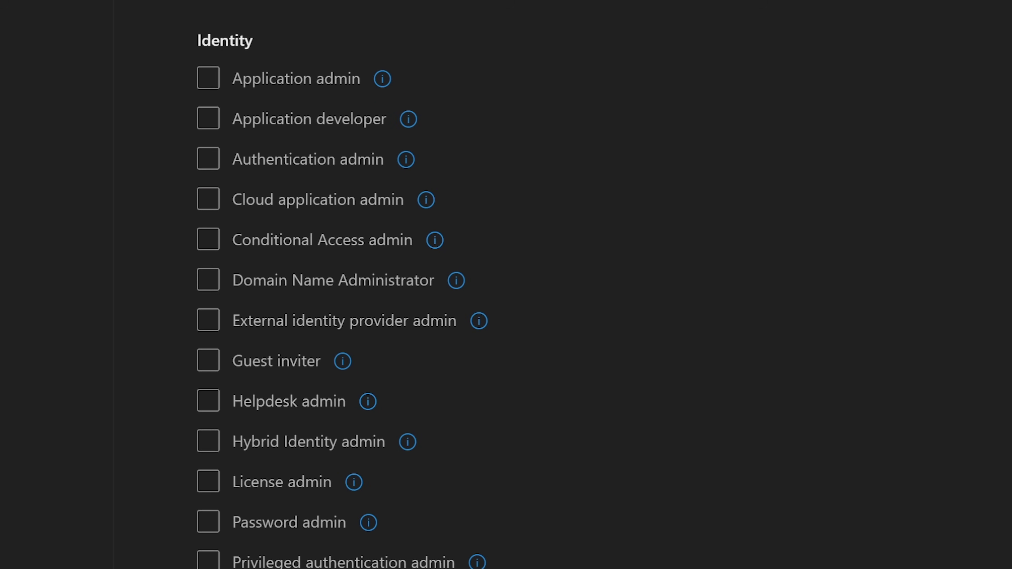
pyautogui.click(208, 400)
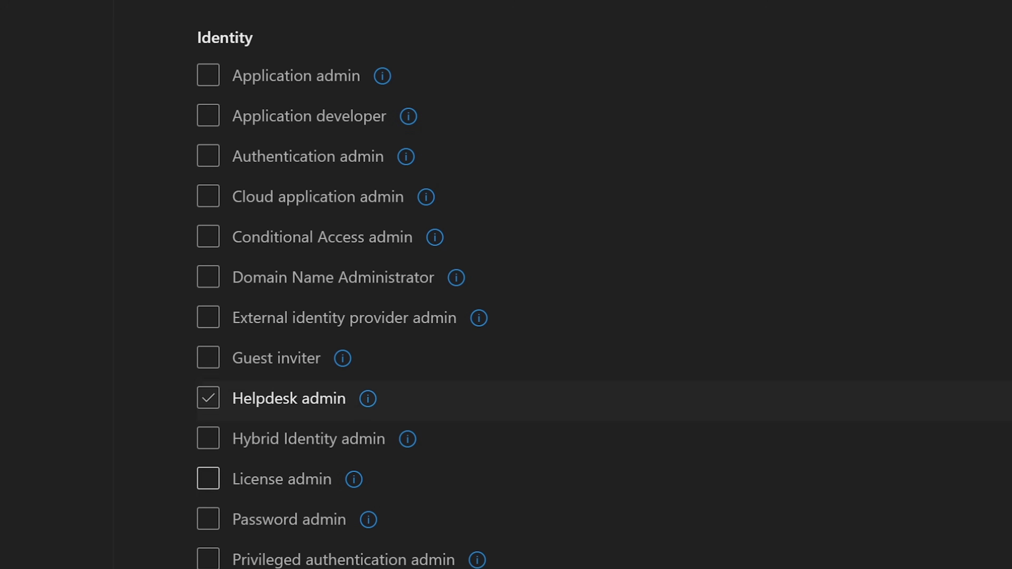
pyautogui.click(208, 400)
pyautogui.click(208, 481)
pyautogui.click(208, 478)
pyautogui.click(208, 518)
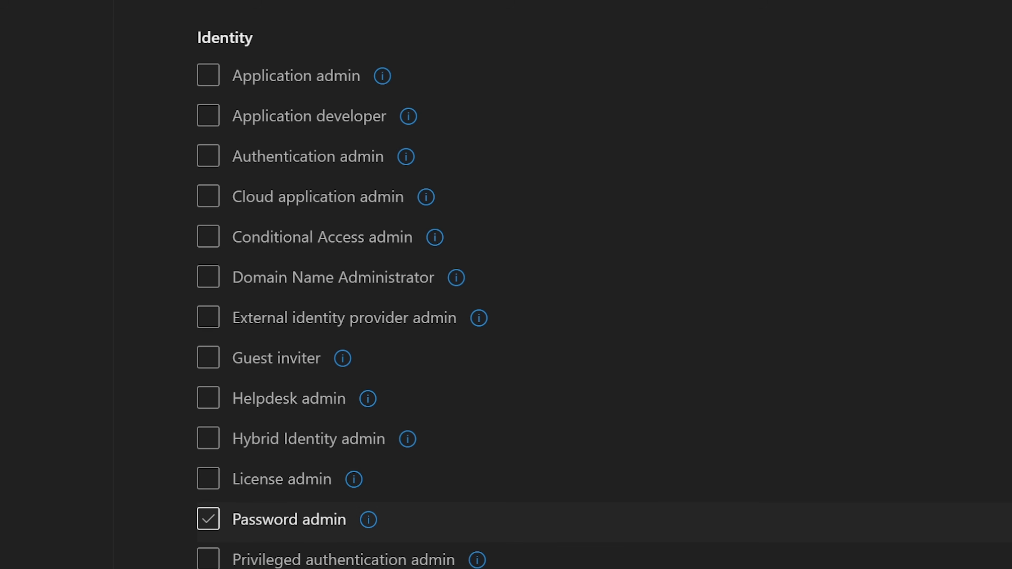
pyautogui.click(207, 518)
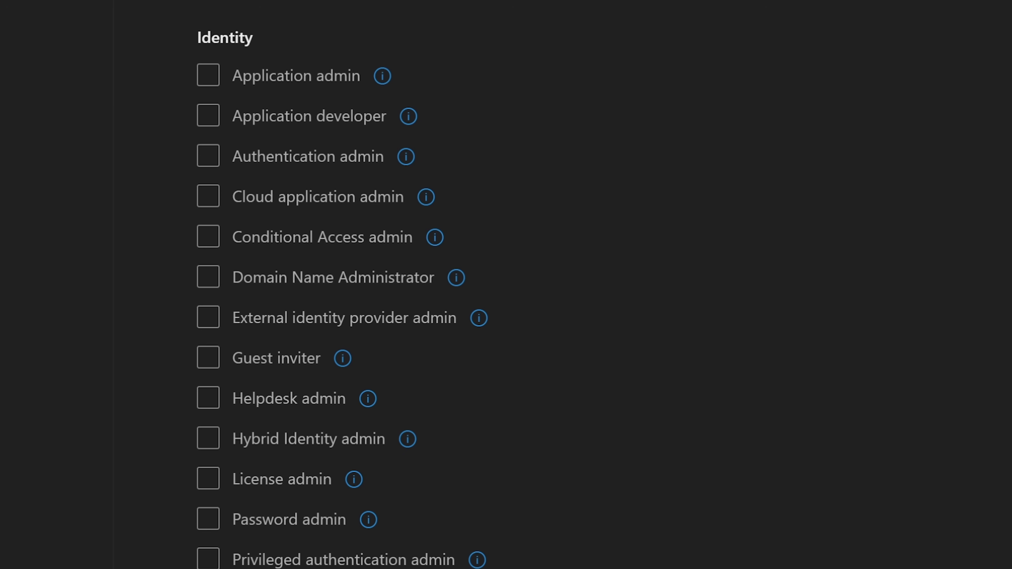
pyautogui.scroll(-5, 342, 285)
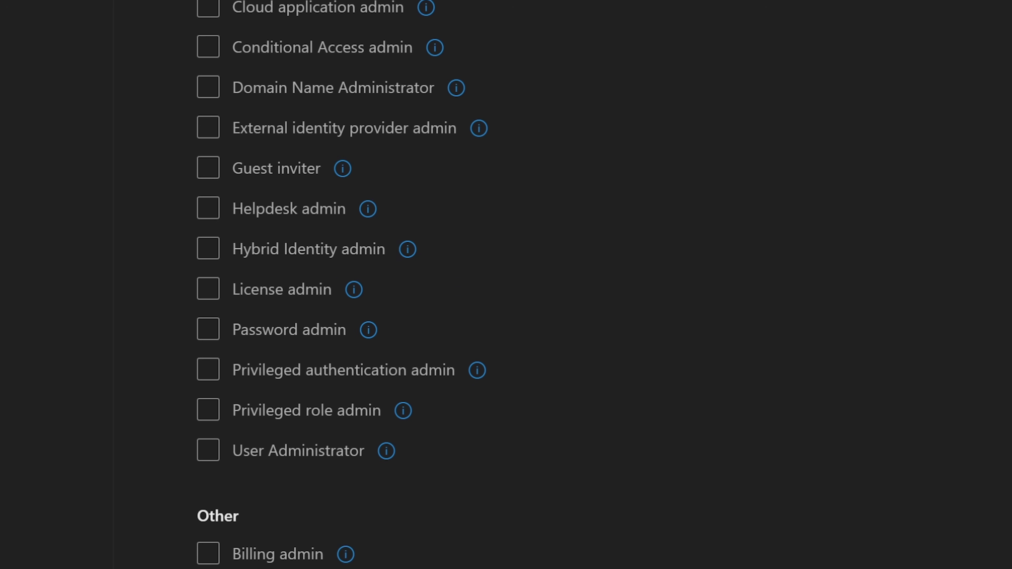
pyautogui.scroll(-18, 342, 285)
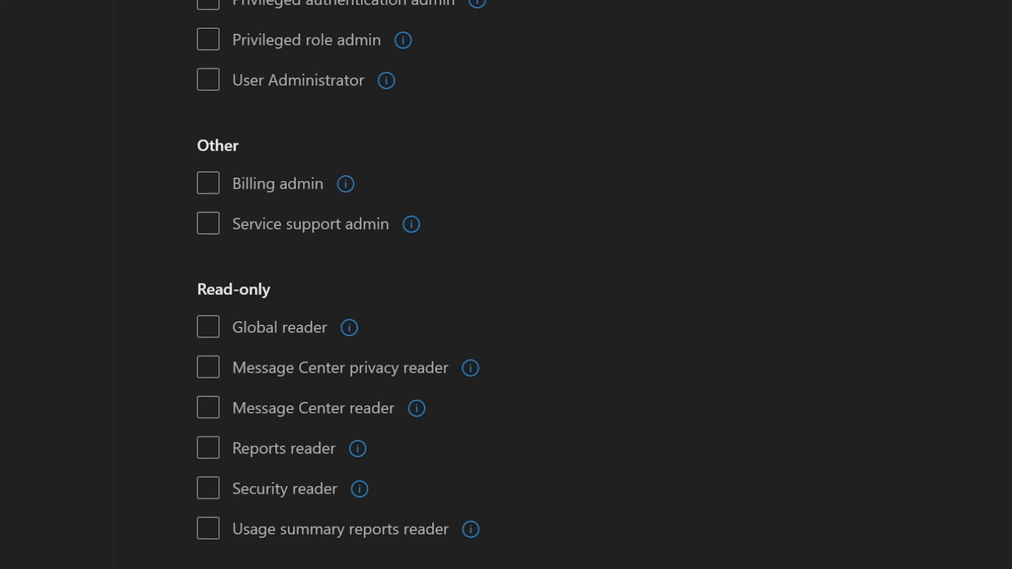
pyautogui.scroll(20, 342, 284)
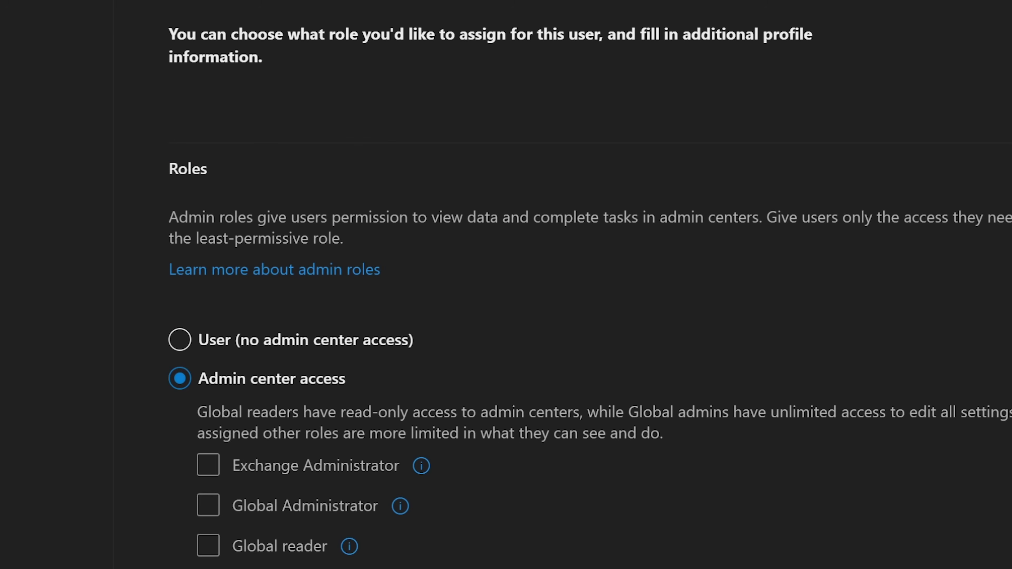
pyautogui.click(179, 339)
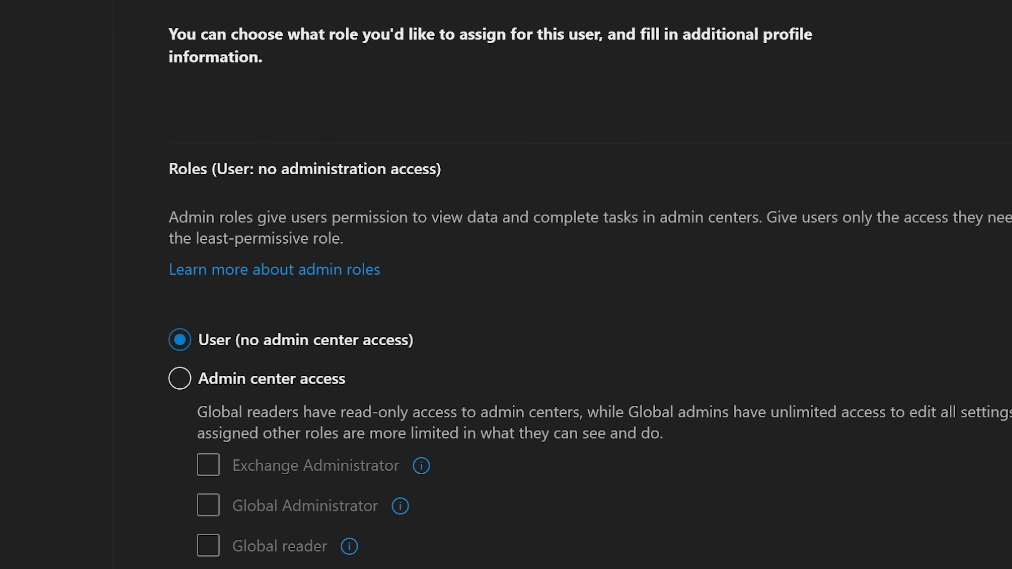
pyautogui.scroll(-20, 343, 284)
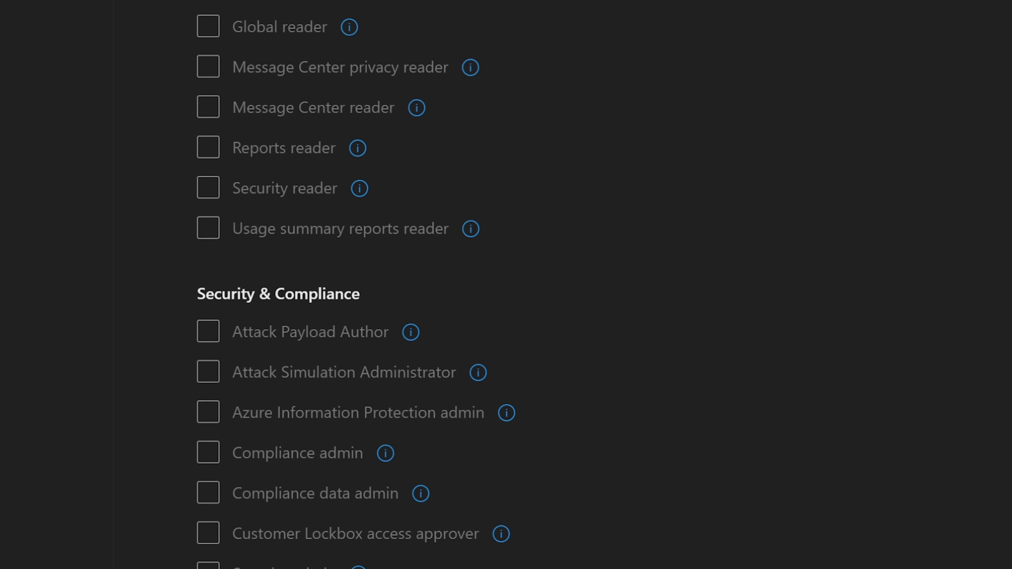
pyautogui.scroll(-2, 342, 285)
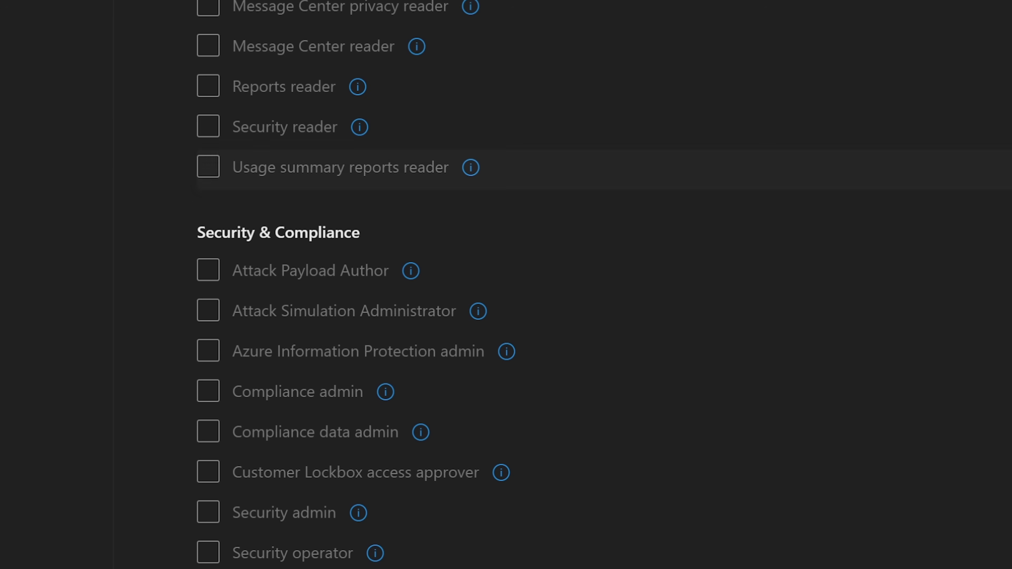
pyautogui.scroll(-10, 558, 285)
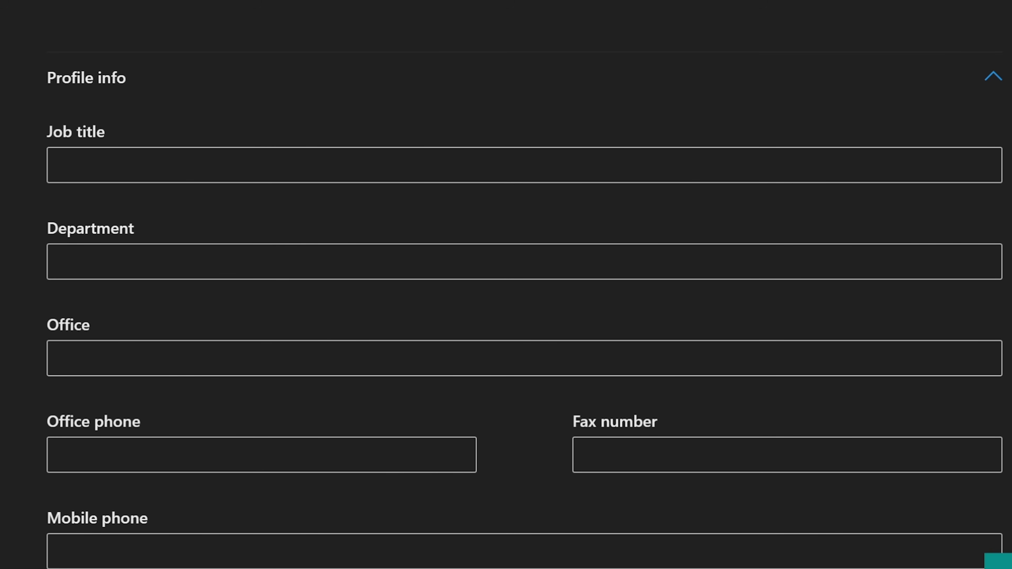
# Enter job title Manager, department EDU and an office phone number in Profile info.
pyautogui.click(57, 165)
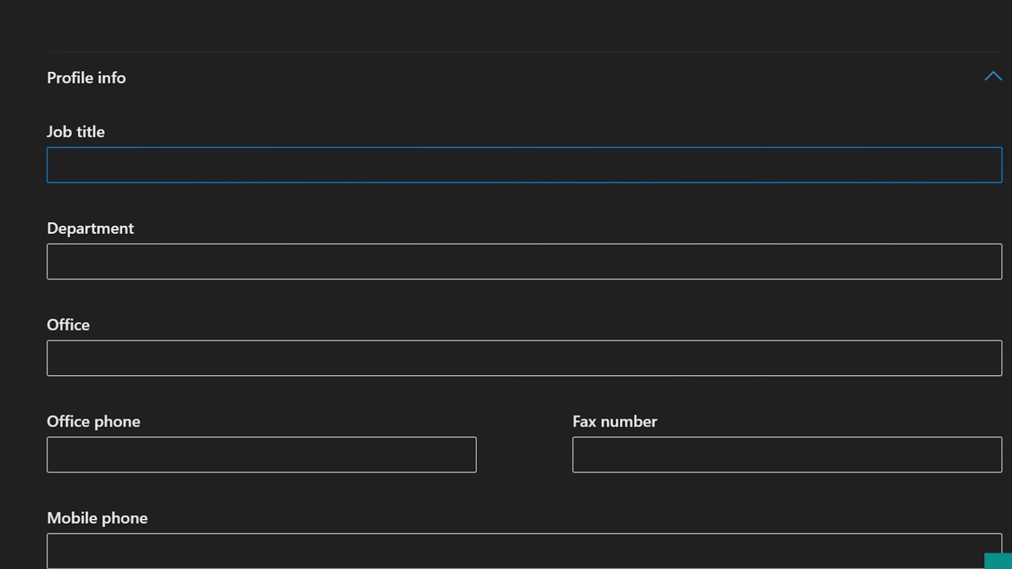
pyautogui.write('Manager')
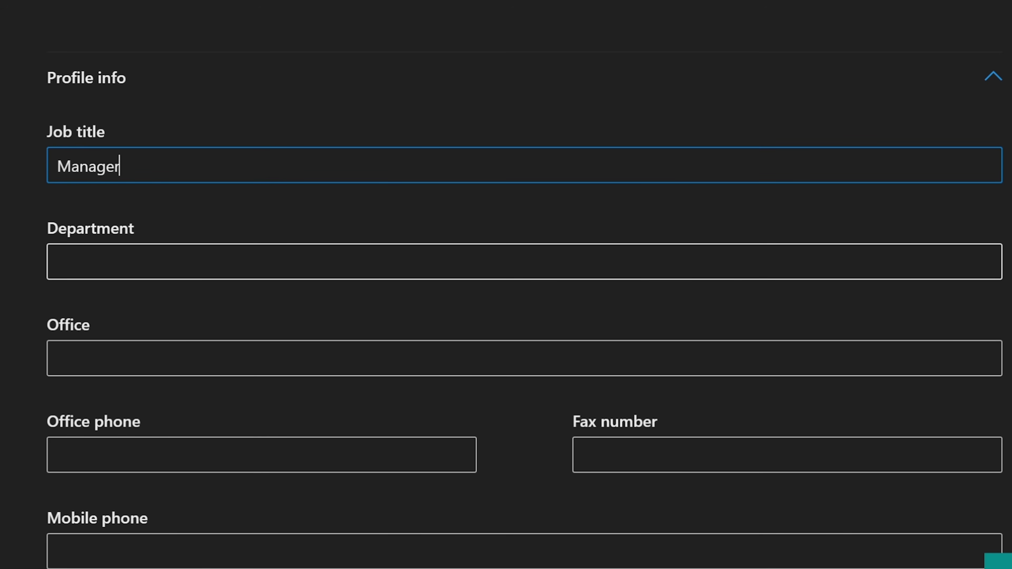
pyautogui.click(60, 262)
pyautogui.write('ED')
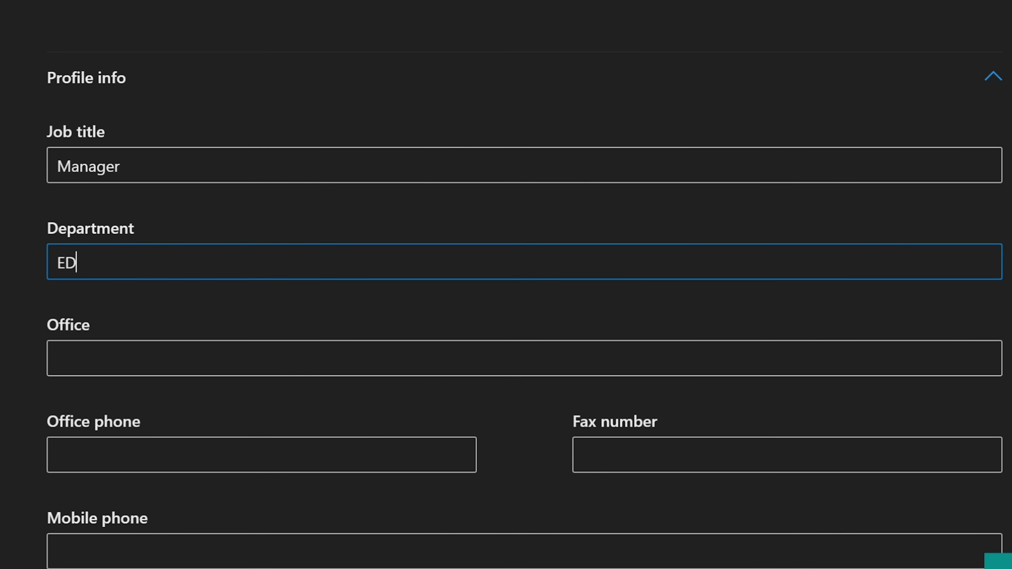
pyautogui.write('U')
pyautogui.click(120, 358)
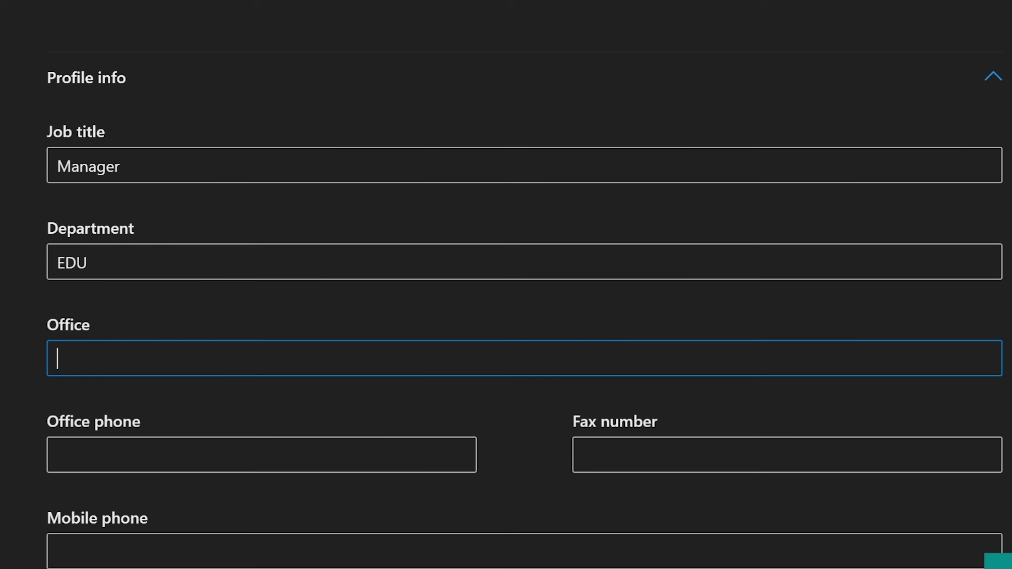
pyautogui.scroll(-3, 524, 279)
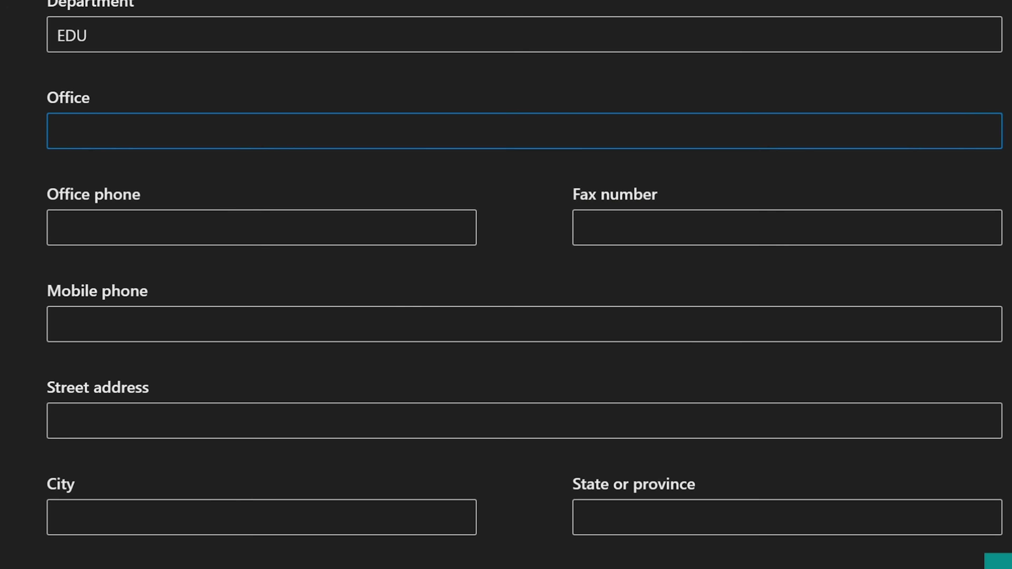
pyautogui.click(119, 227)
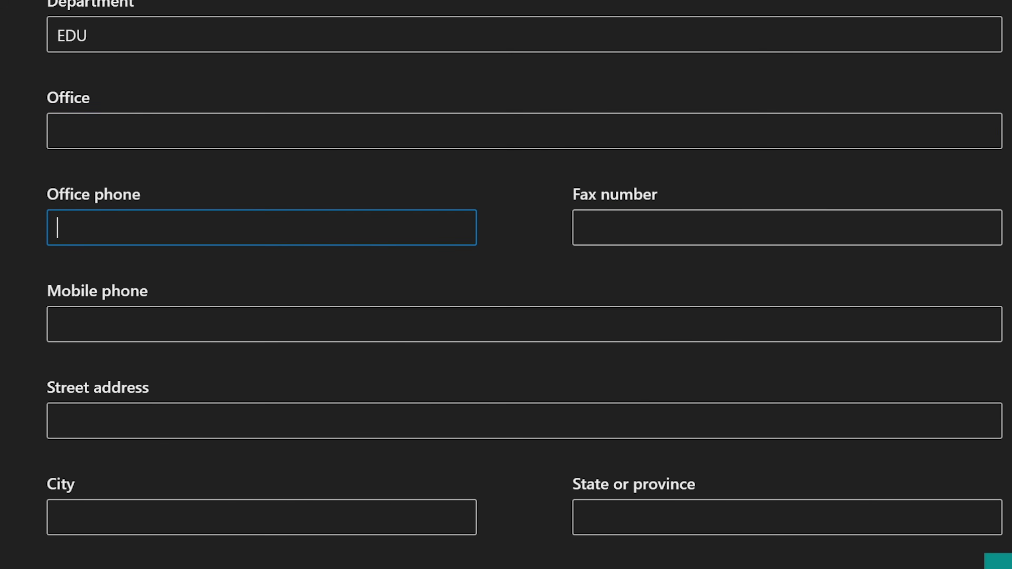
pyautogui.write('55555555555')
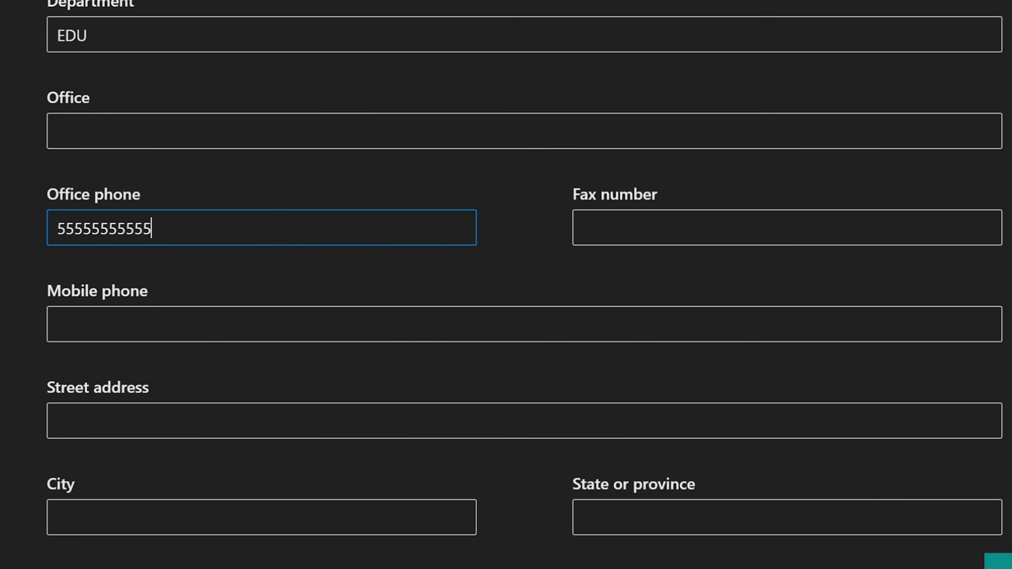
pyautogui.scroll(-1, 524, 279)
pyautogui.scroll(-2, 524, 279)
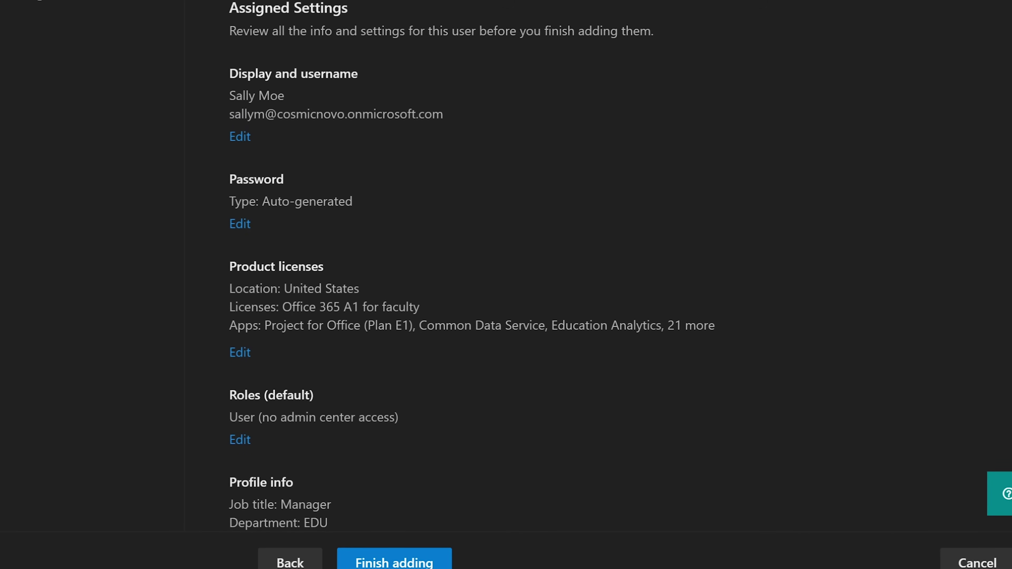
# Check the display name and username on the review page and scroll through the assigned settings.
pyautogui.moveTo(238, 98); pyautogui.dragTo(286, 98)
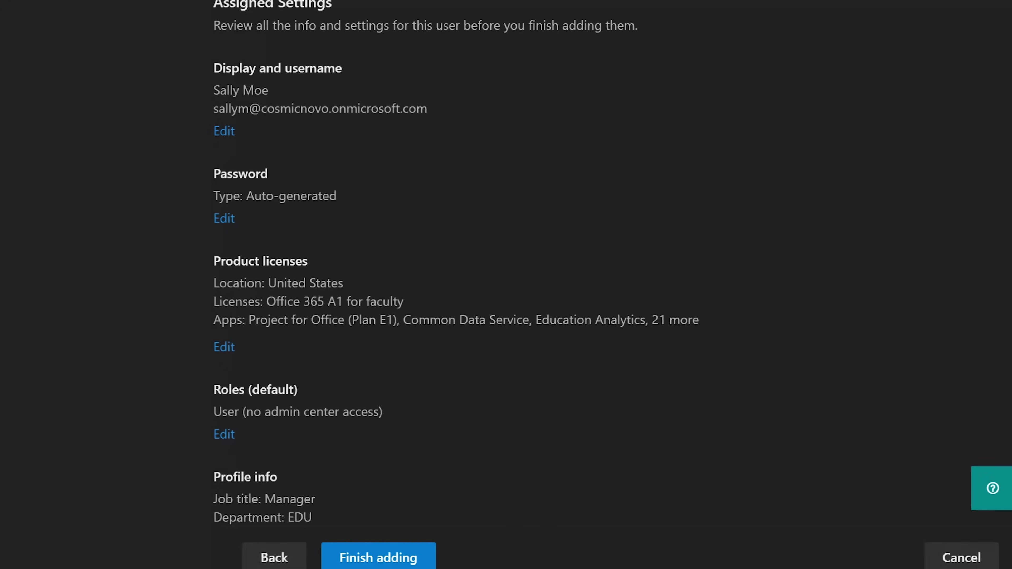
pyautogui.moveTo(222, 111); pyautogui.dragTo(425, 107)
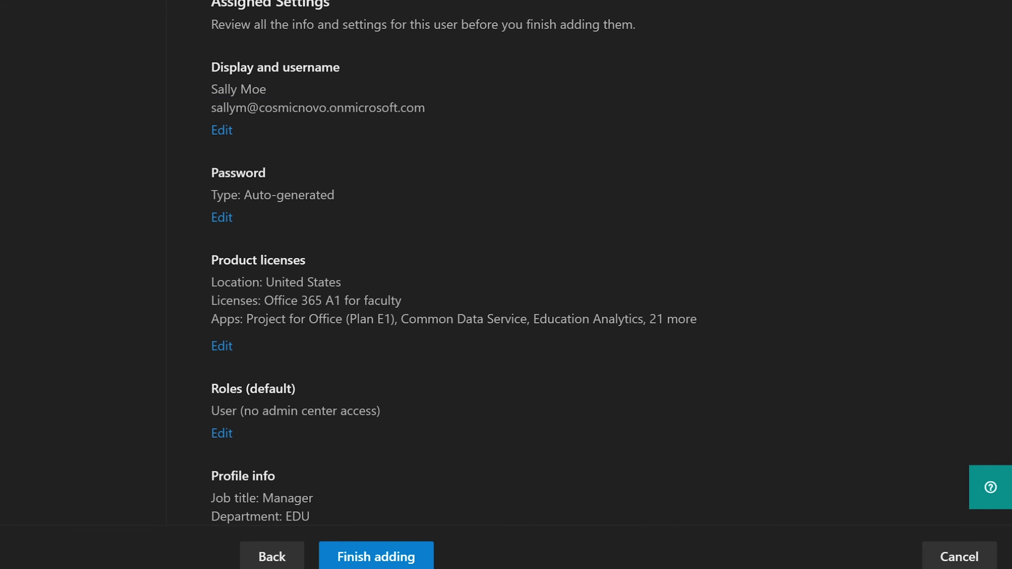
pyautogui.moveTo(424, 107); pyautogui.dragTo(211, 107)
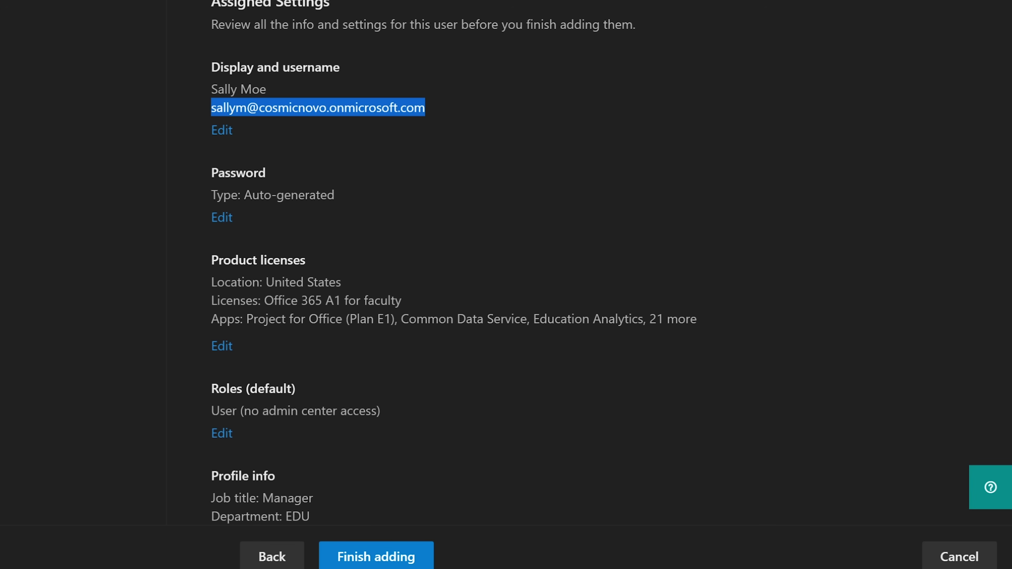
pyautogui.scroll(-2, 505, 279)
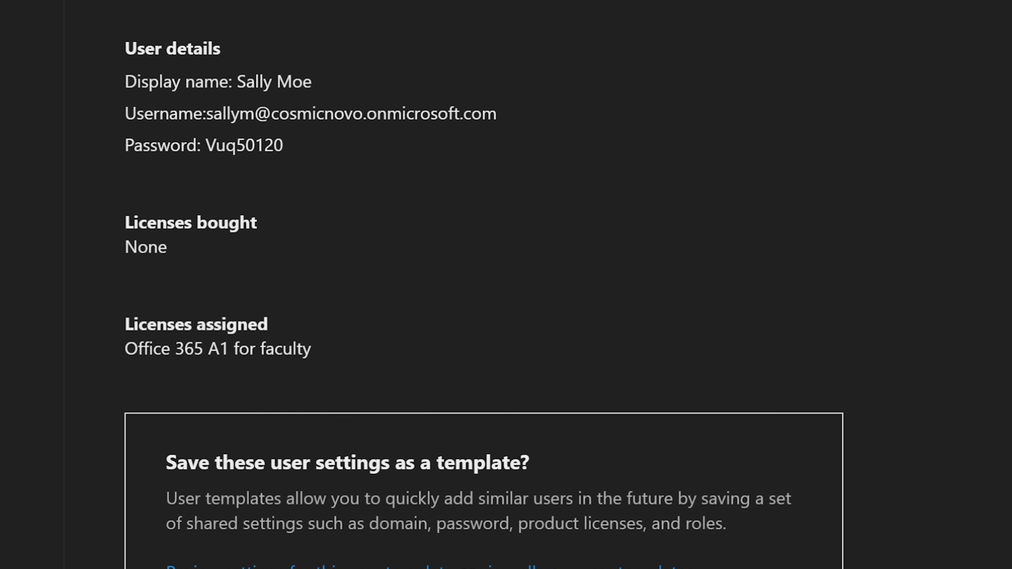
# Select the new user's username on the review page and copy it.
pyautogui.moveTo(206, 114); pyautogui.dragTo(496, 113)
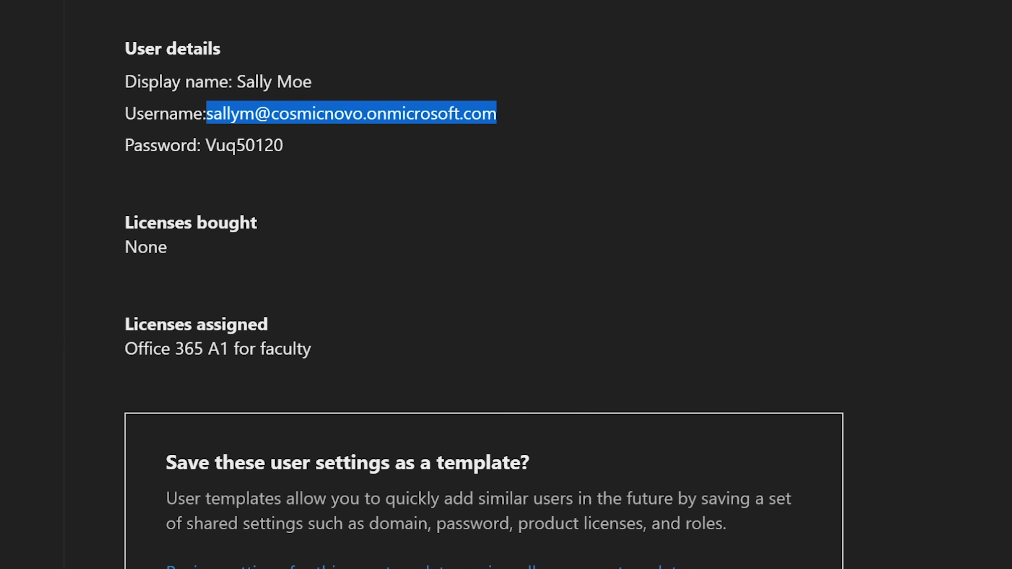
pyautogui.click(496, 114)
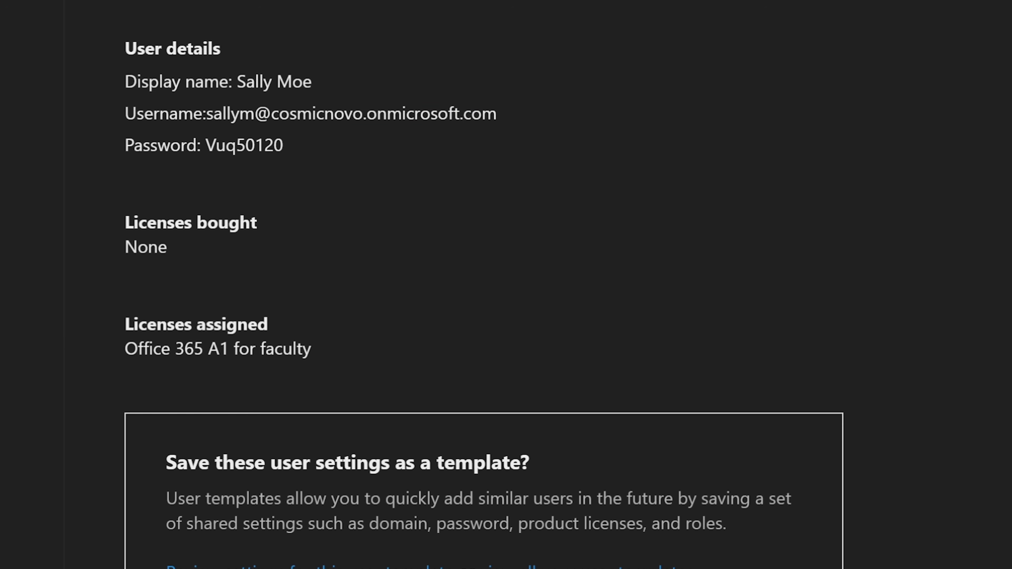
pyautogui.moveTo(207, 114); pyautogui.dragTo(496, 114)
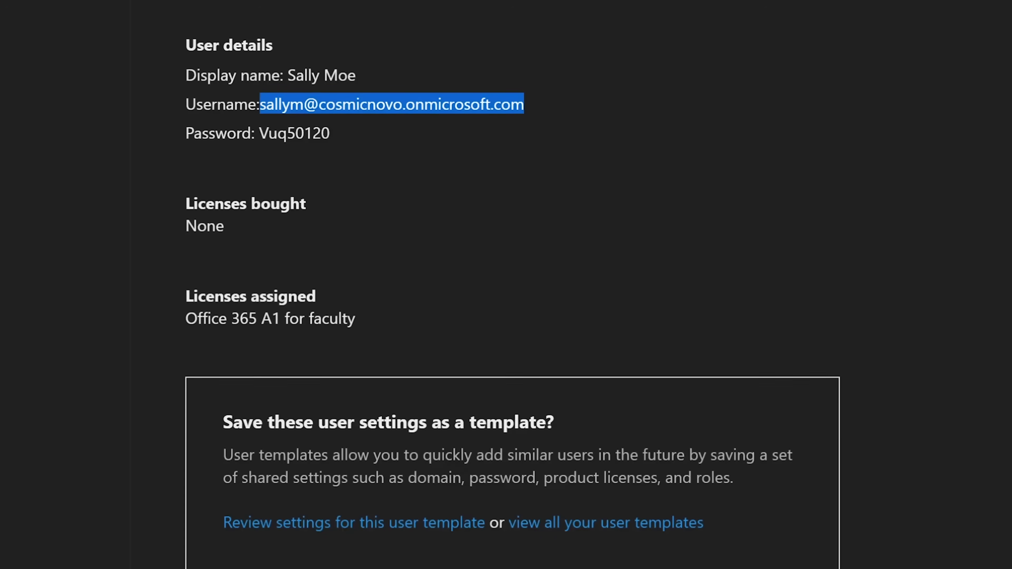
pyautogui.rightClick(459, 114)
pyautogui.click(533, 123)
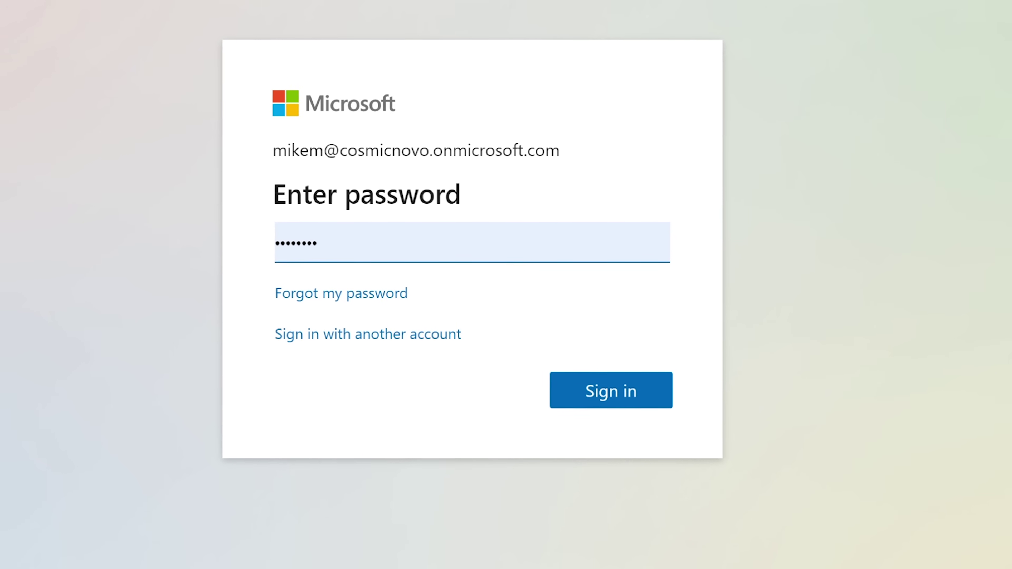
# Switch to another account and submit the pasted username on the sign-in page.
pyautogui.click(367, 335)
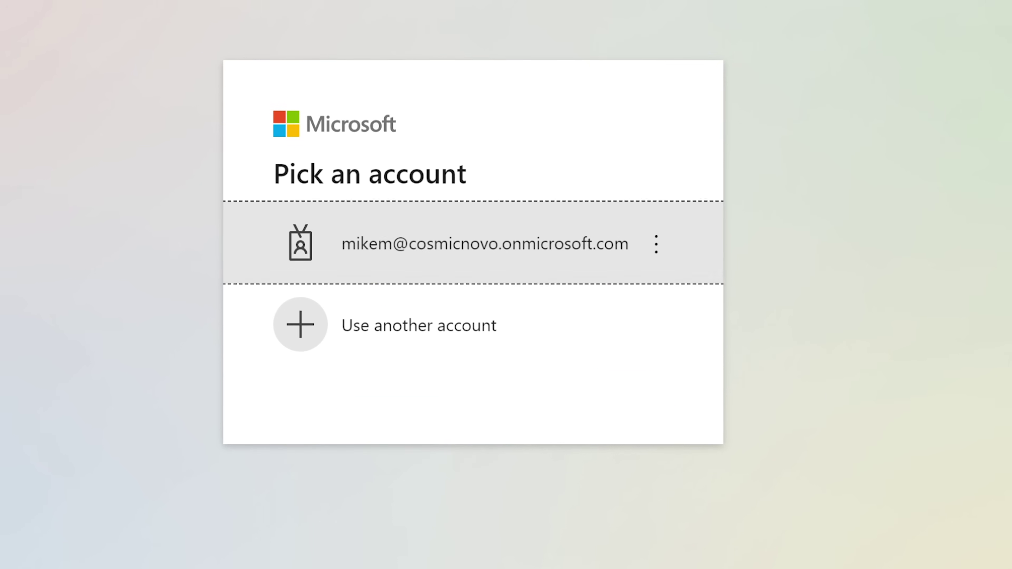
pyautogui.click(419, 326)
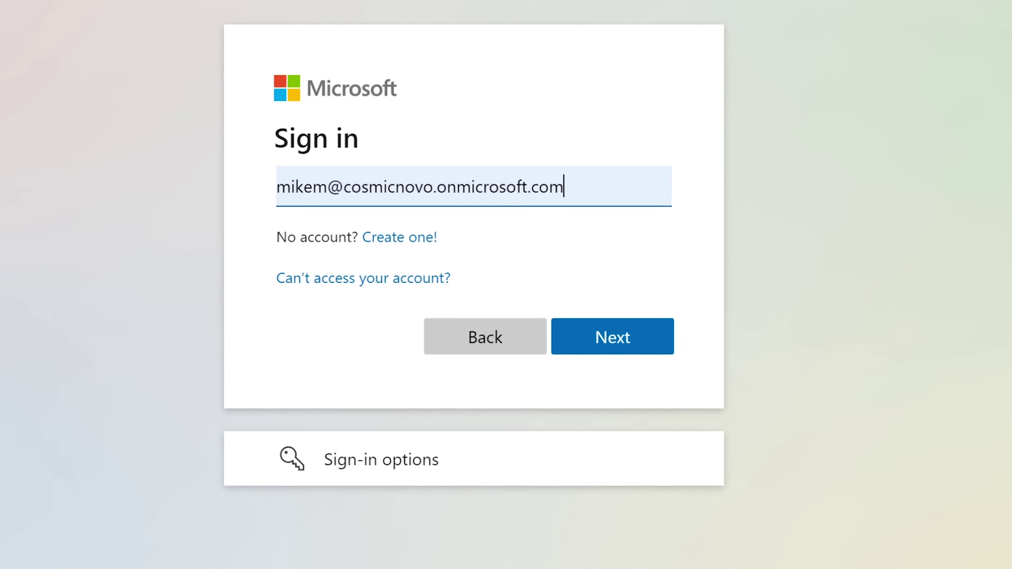
pyautogui.hotkey('ctrl', 'a')
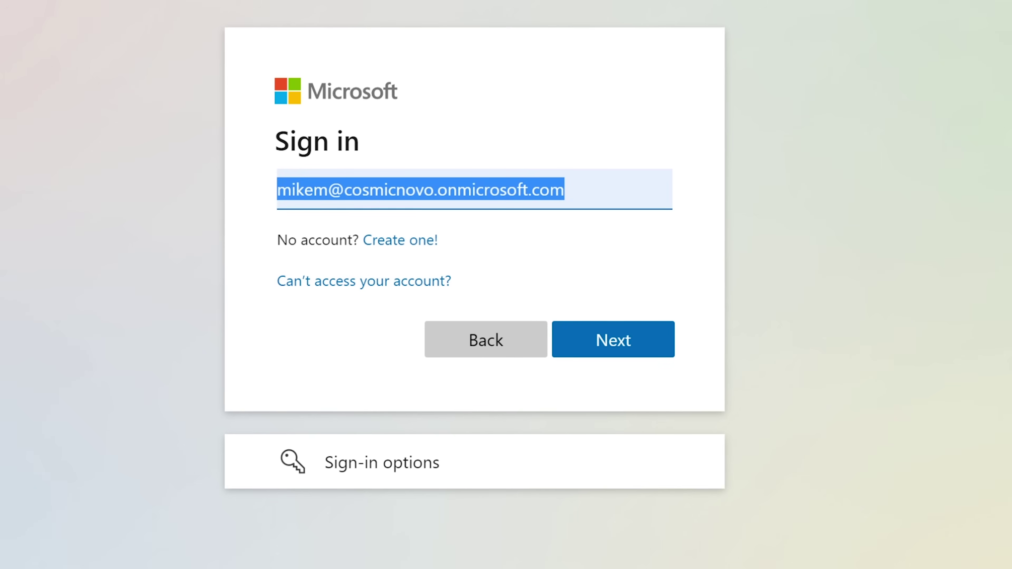
pyautogui.hotkey('ctrl', 'v')
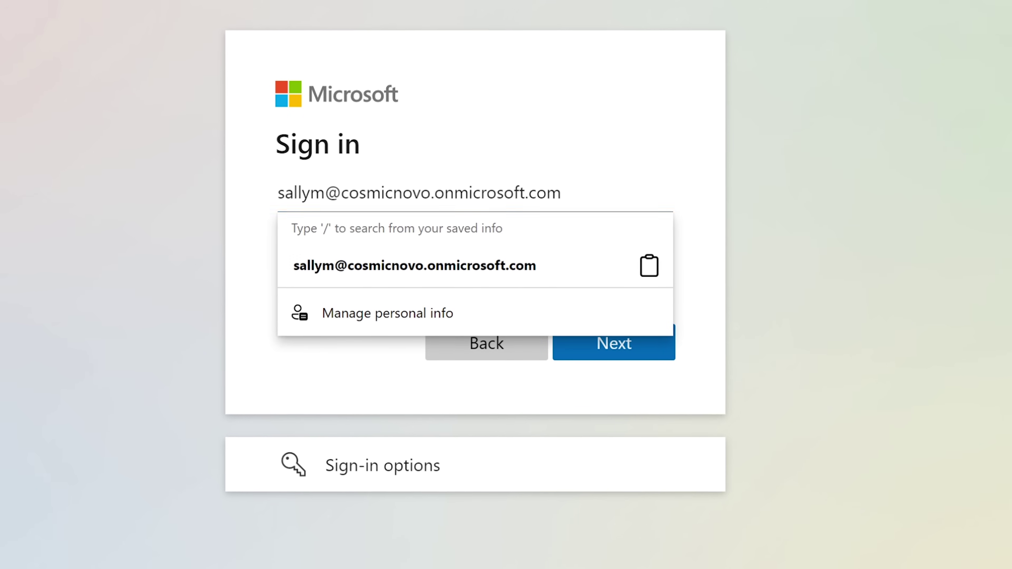
pyautogui.press('Return')
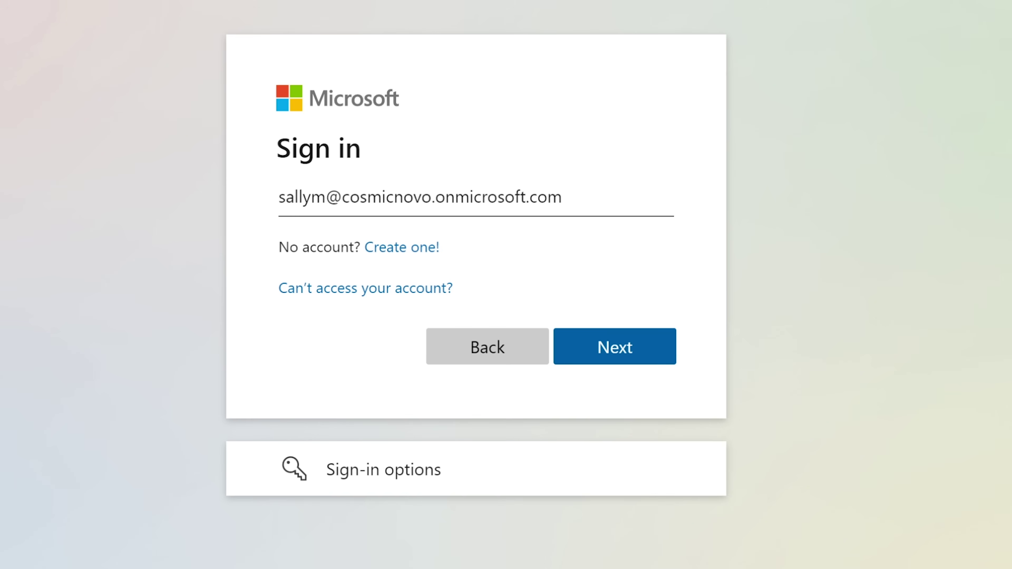
pyautogui.click(562, 197)
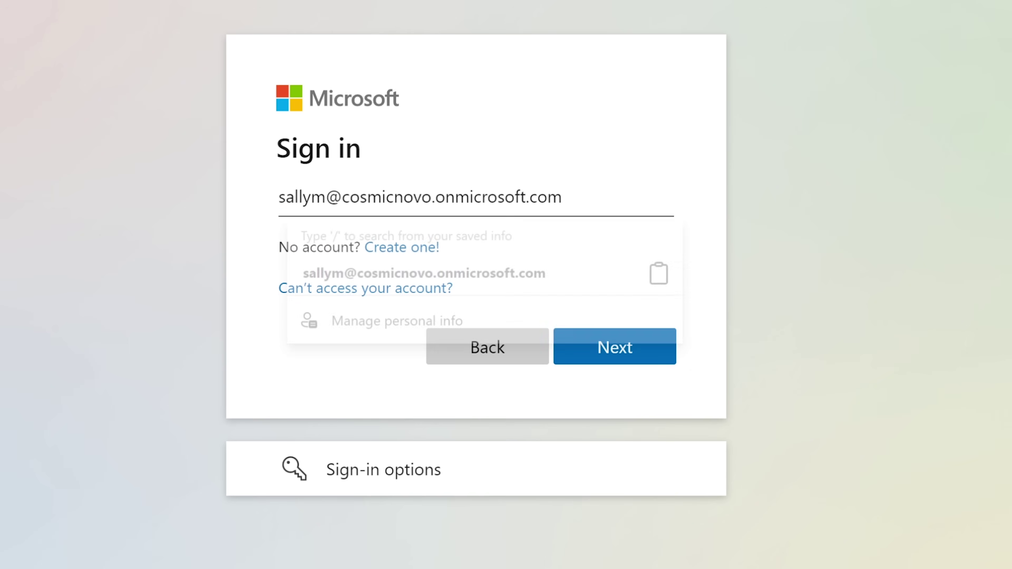
pyautogui.click(615, 347)
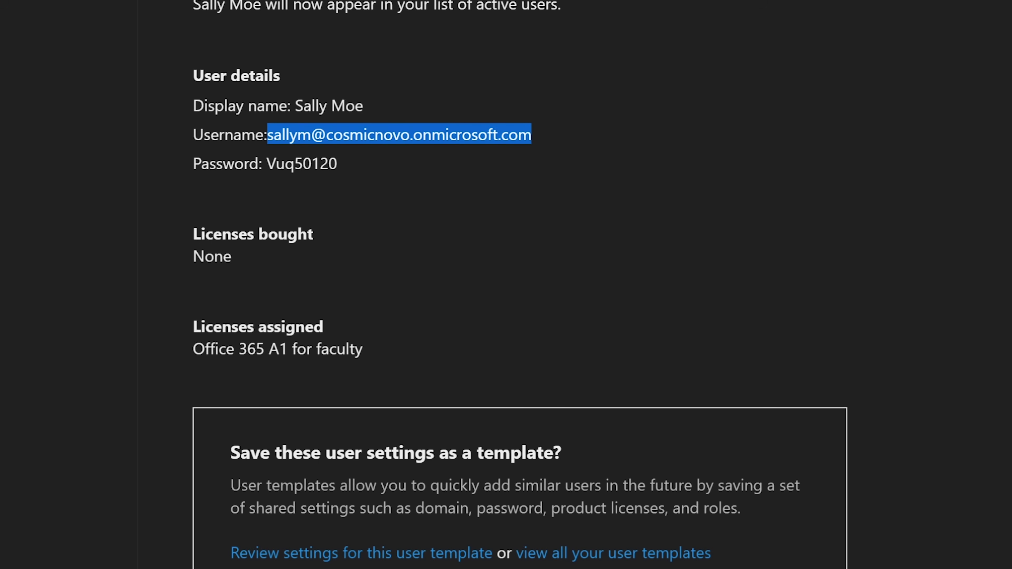
# Copy the generated password, paste it into the password field, and sign in.
pyautogui.moveTo(337, 163); pyautogui.dragTo(266, 163)
pyautogui.rightClick(300, 157)
pyautogui.click(343, 176)
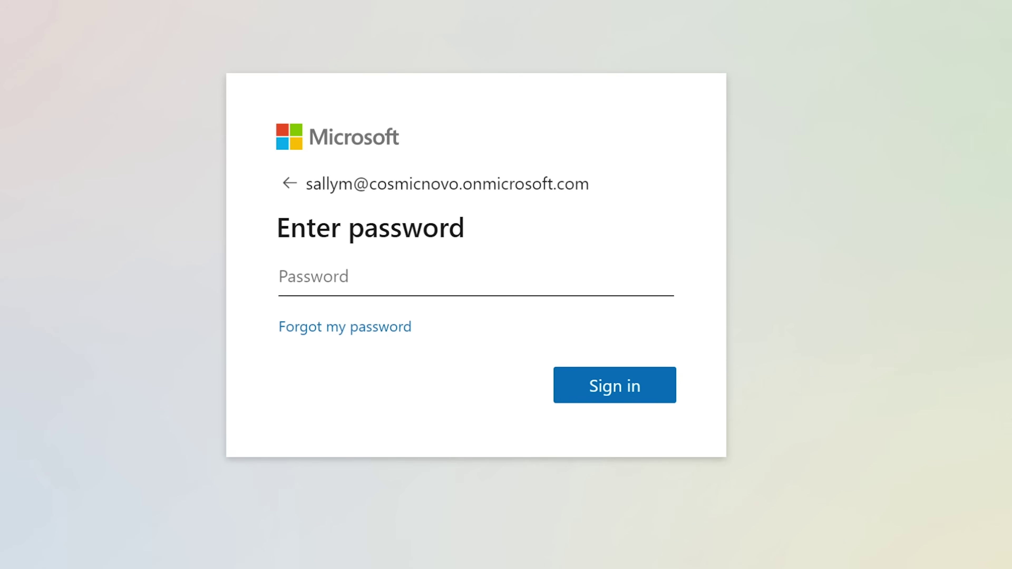
pyautogui.rightClick(423, 279)
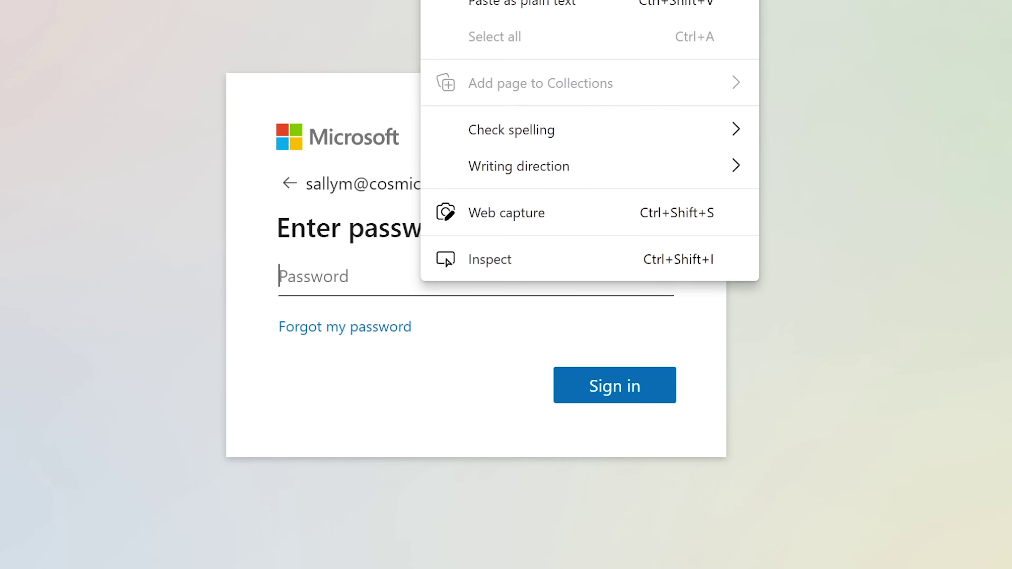
pyautogui.hotkey('ctrl', 'v')
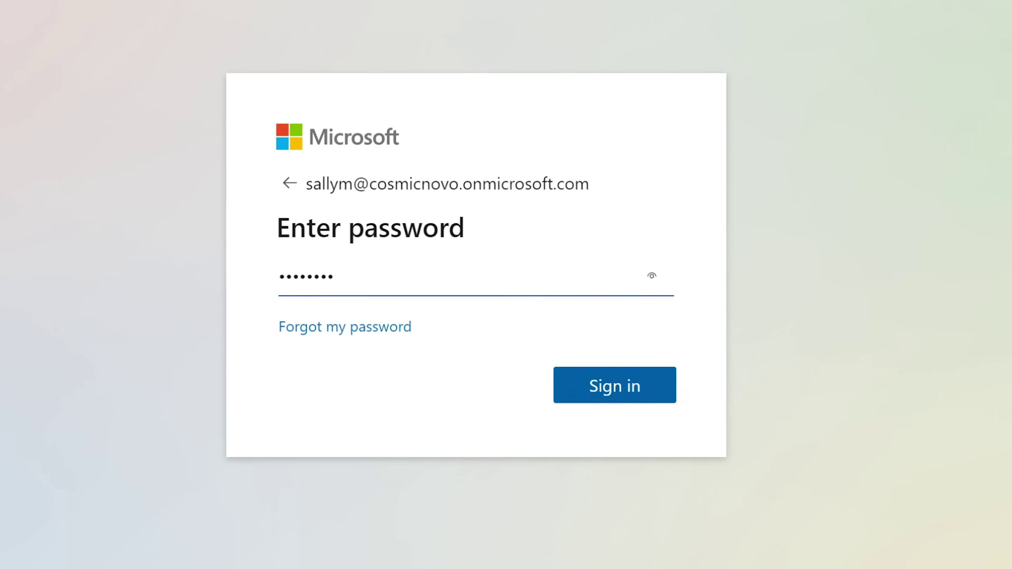
pyautogui.press('Return')
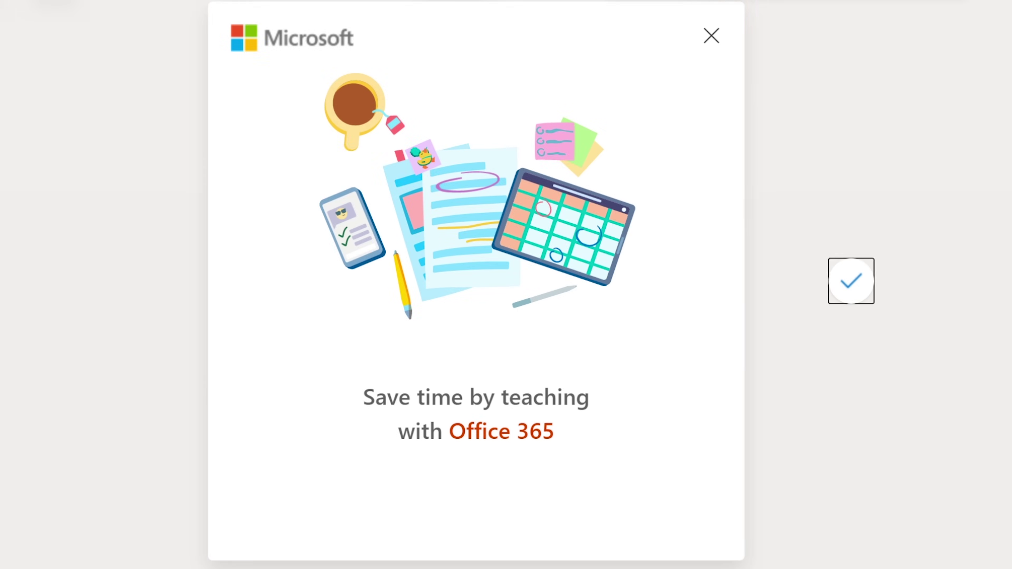
# Dismiss the welcome screen and create a new blank Word document.
pyautogui.press('Tab')
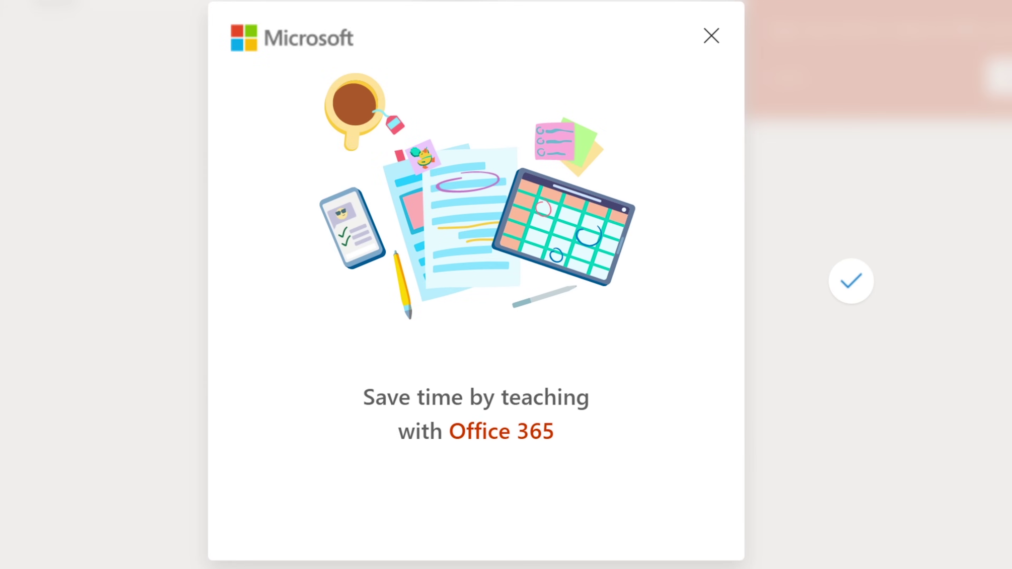
pyautogui.press('Return')
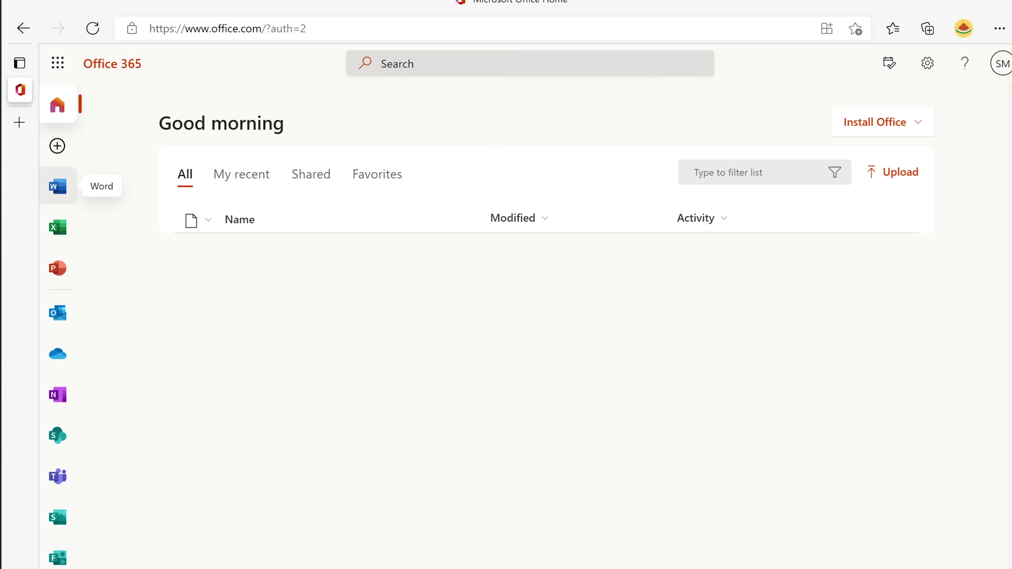
pyautogui.click(58, 186)
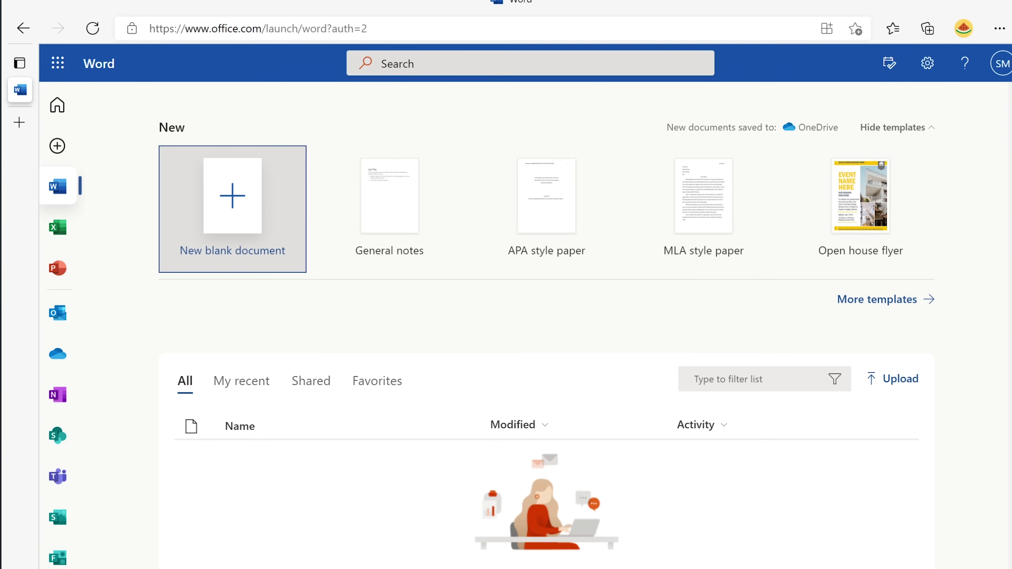
pyautogui.click(232, 207)
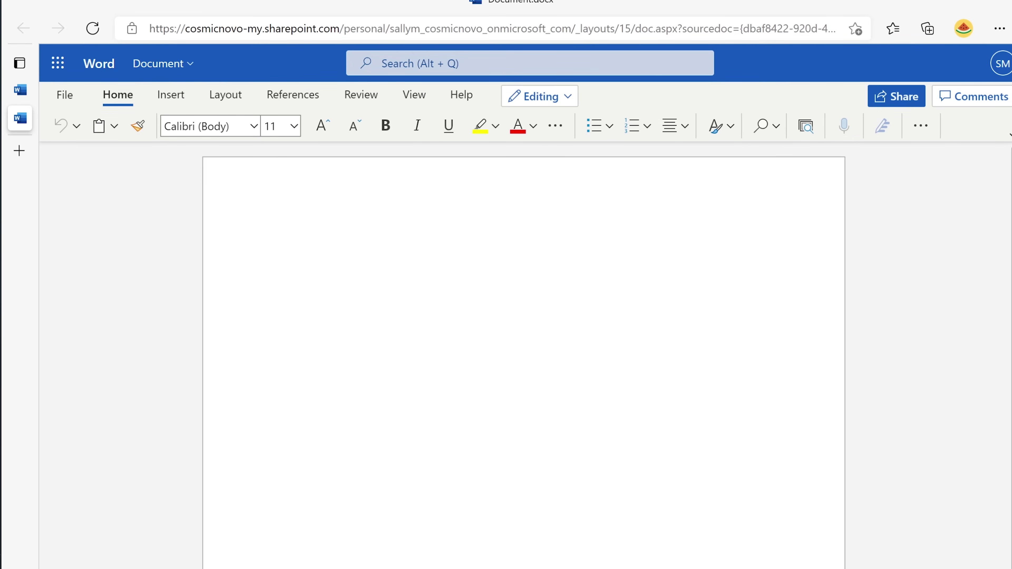
# Type 'TEST 1, Ver1' in the blank document and close the privacy notice.
pyautogui.write('TEST')
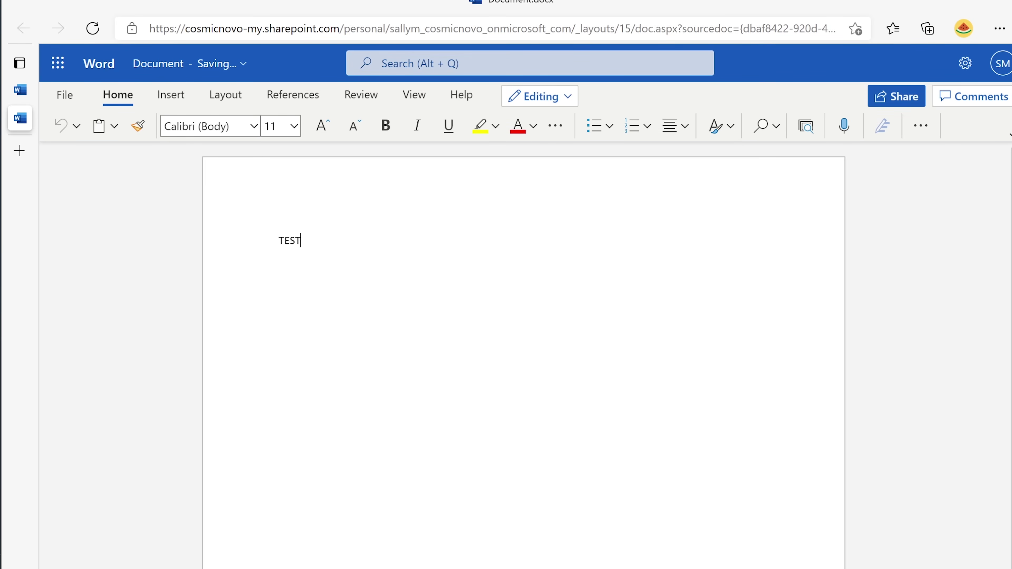
pyautogui.write(' 1, VEr')
pyautogui.press('BackSpace')
pyautogui.press('BackSpace')
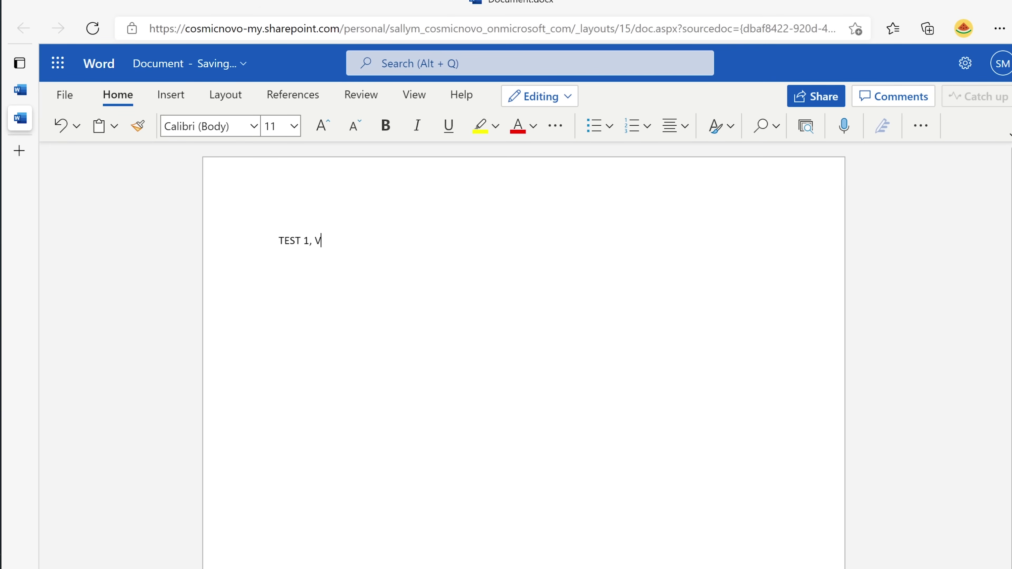
pyautogui.write('v')
pyautogui.press('BackSpace')
pyautogui.write('er1')
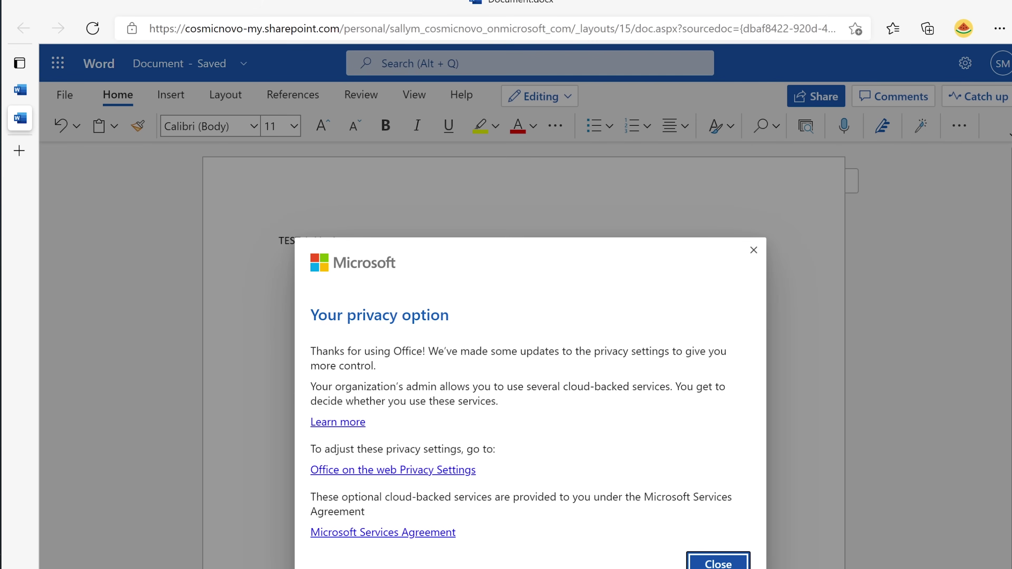
pyautogui.press('Return')
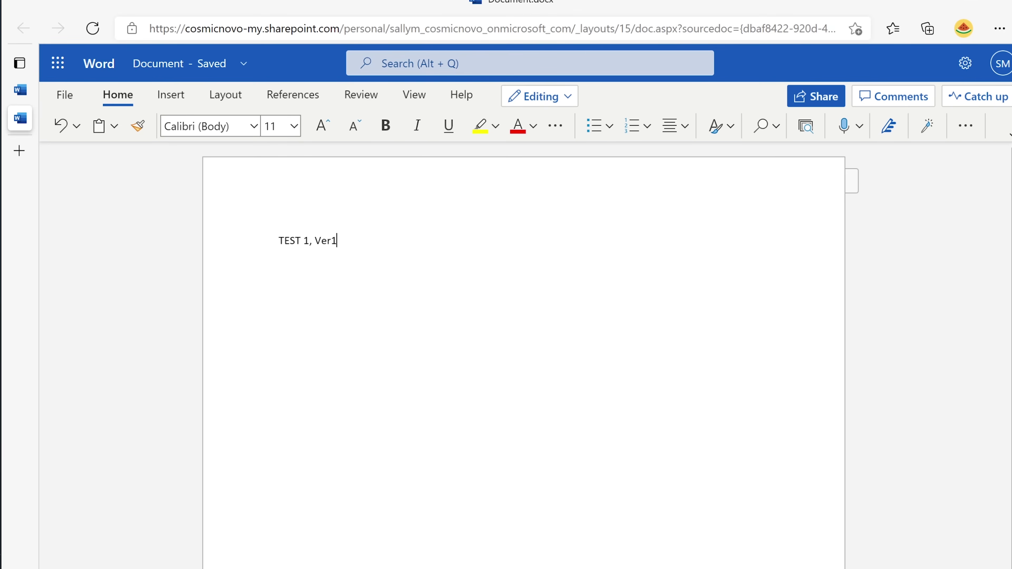
pyautogui.click(58, 62)
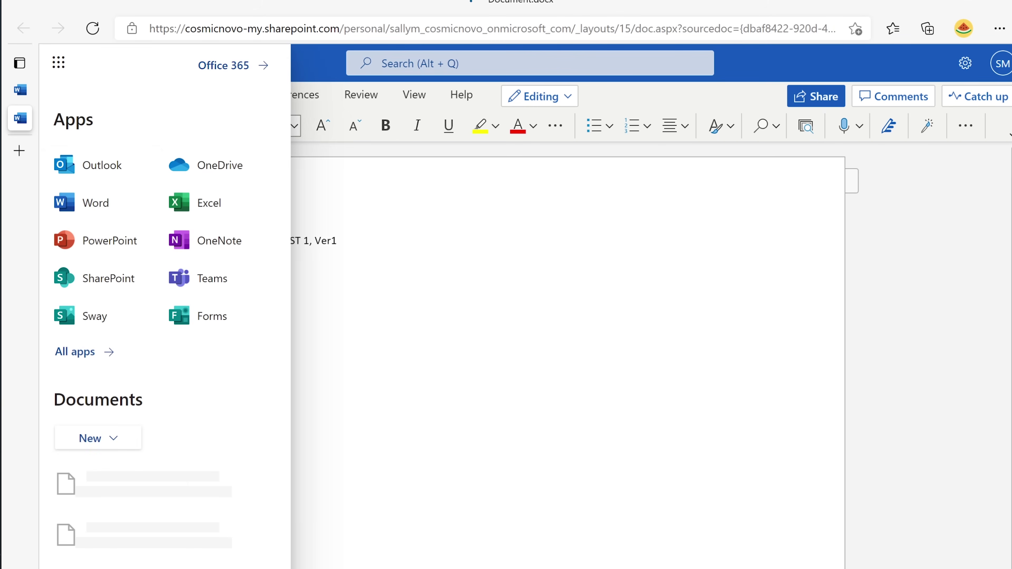
# Visit the Outlook inbox, then the Excel start page, then open Microsoft Teams.
pyautogui.click(102, 165)
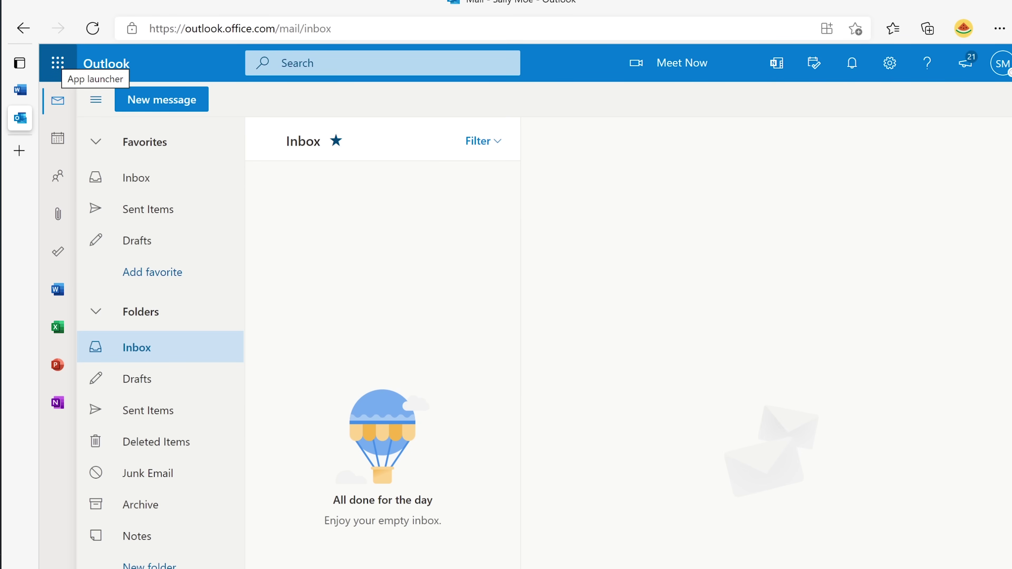
pyautogui.click(57, 63)
pyautogui.click(204, 201)
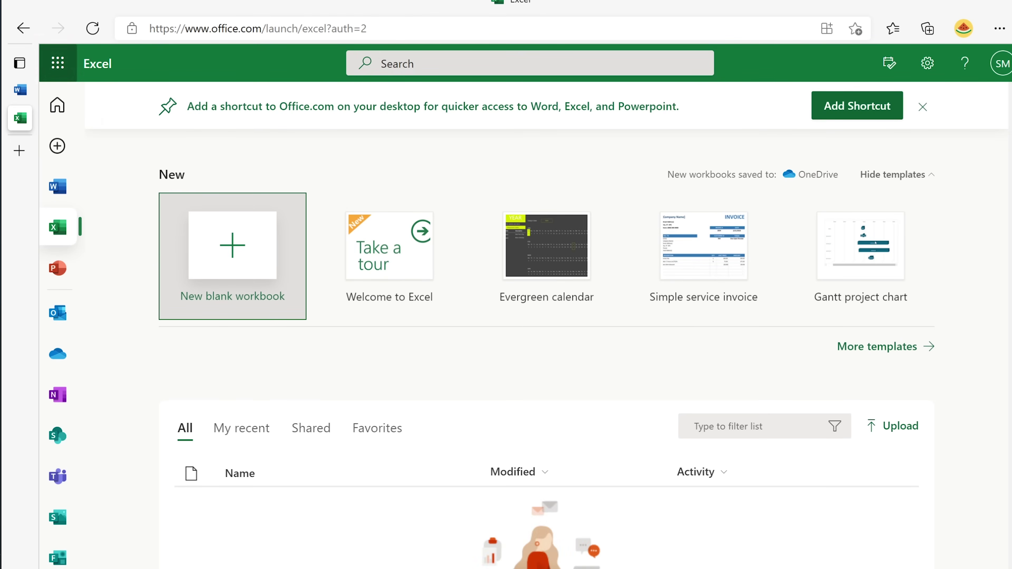
pyautogui.click(58, 62)
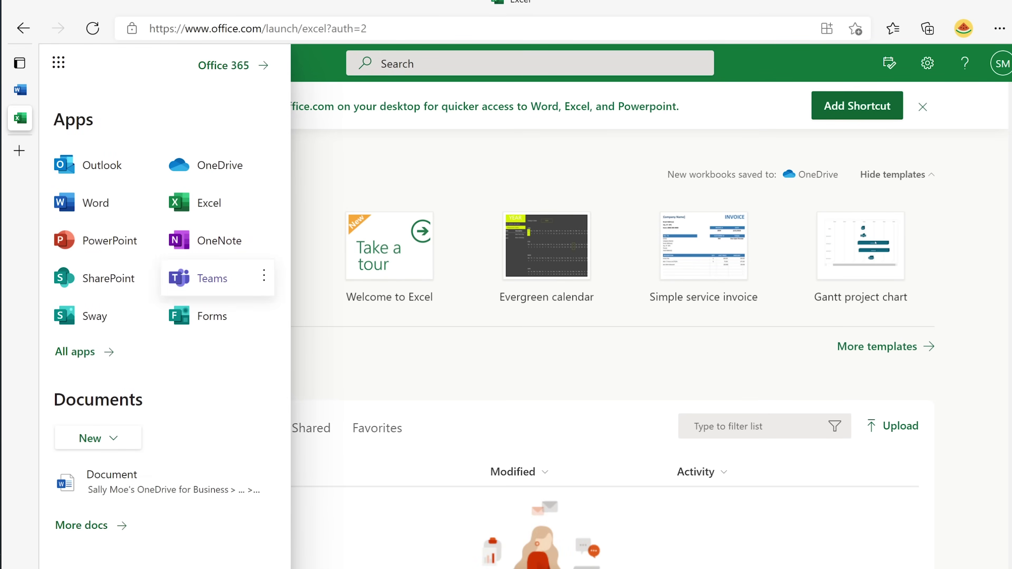
pyautogui.click(211, 278)
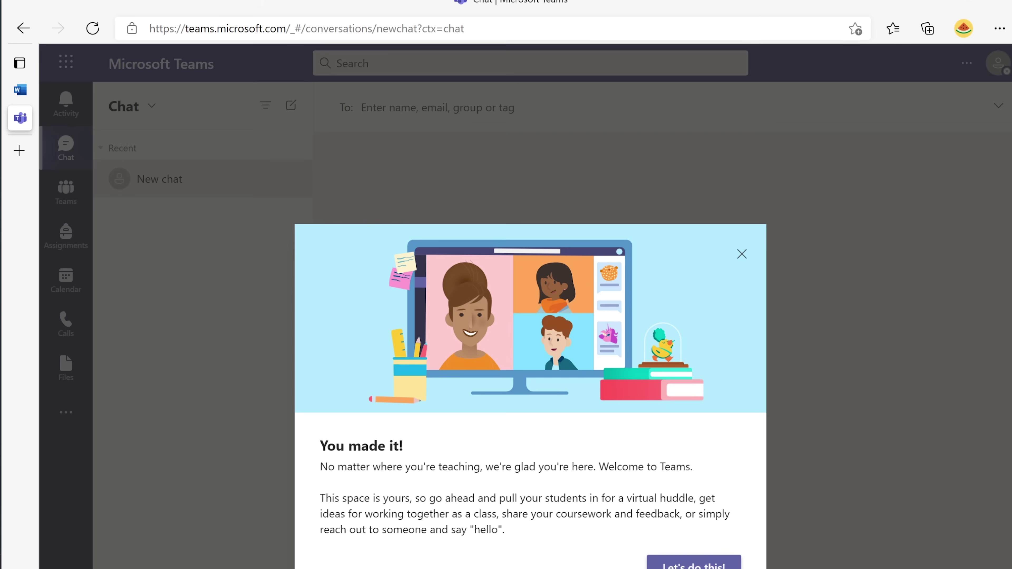
# Dismiss the Teams welcome message and start a new blank Excel workbook.
pyautogui.press('Escape')
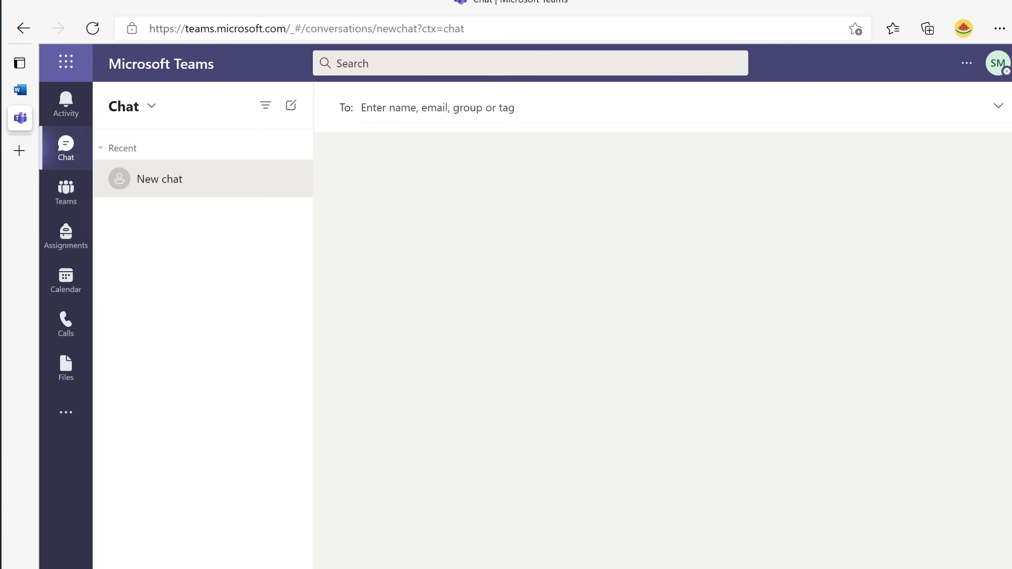
pyautogui.click(66, 61)
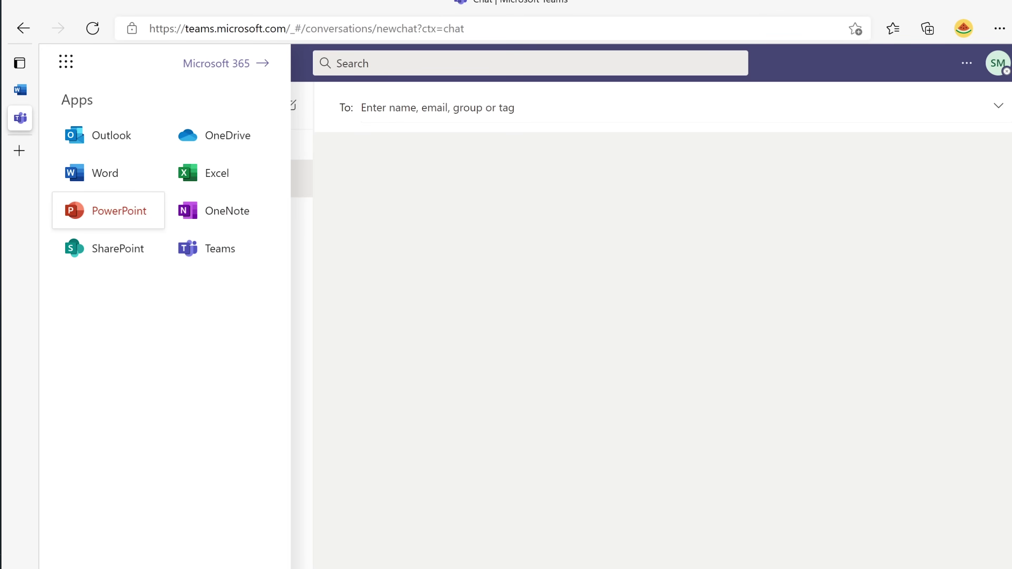
pyautogui.press('Up')
pyautogui.press('Right')
pyautogui.press('Return')
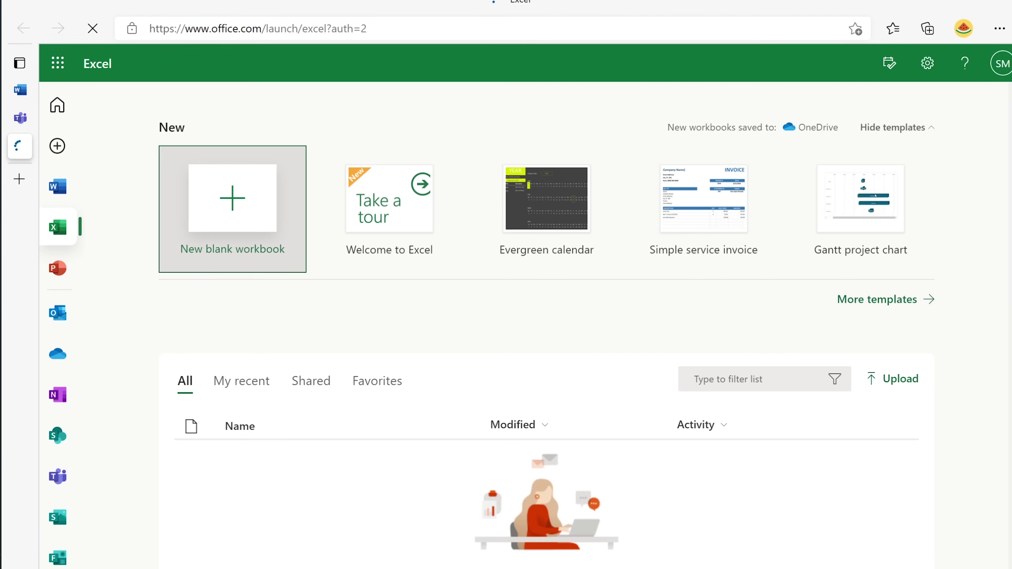
pyautogui.press('Return')
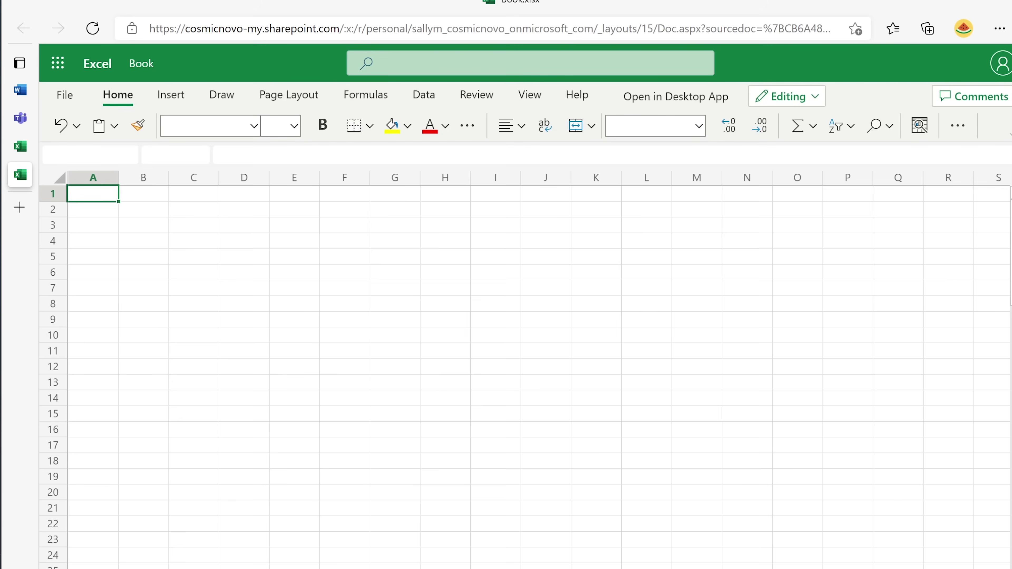
# Enter 'test 2 ver1' in cell A1, then go to OneDrive's My files.
pyautogui.write('test')
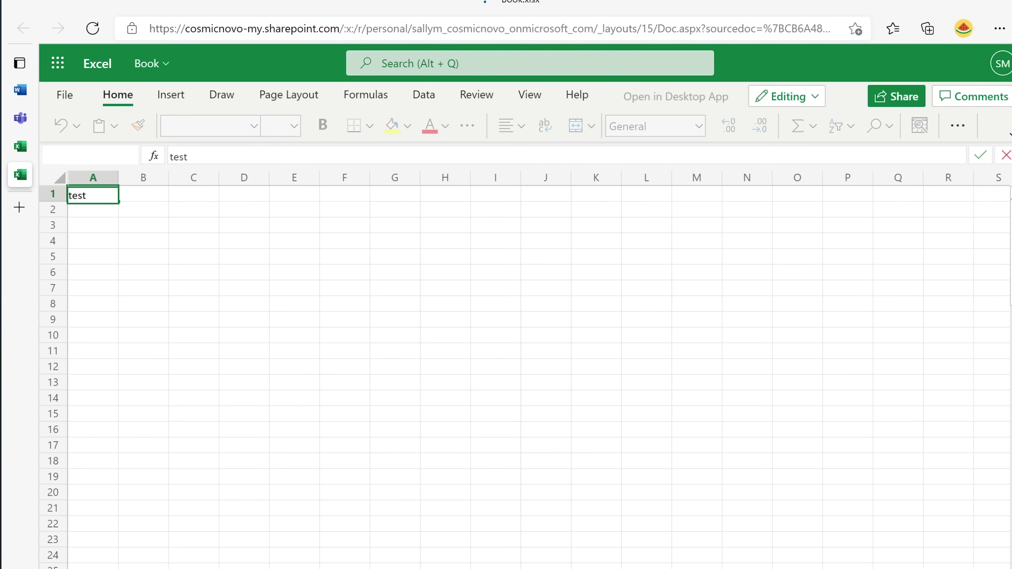
pyautogui.write(' 2 ver1')
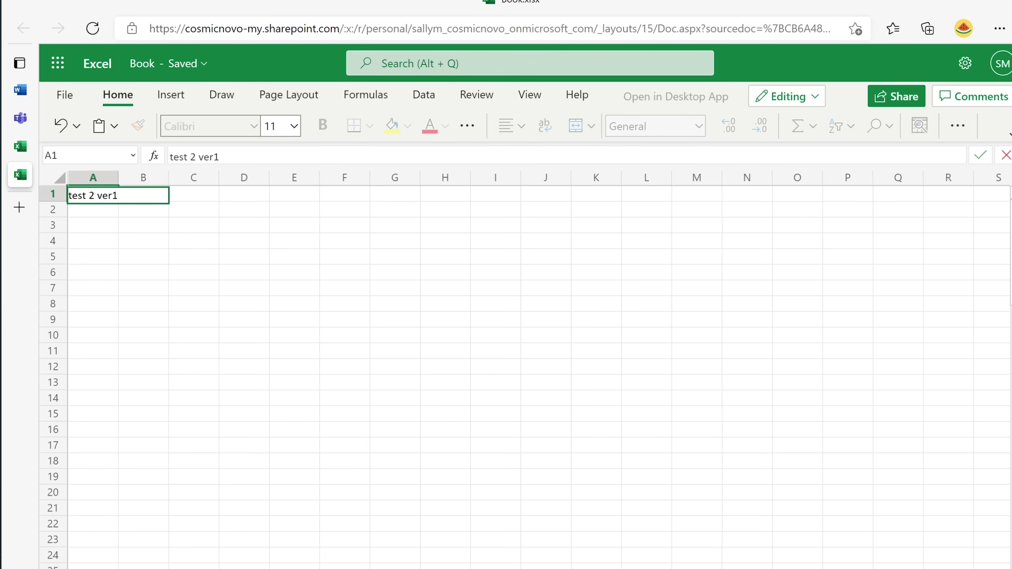
pyautogui.click(193, 272)
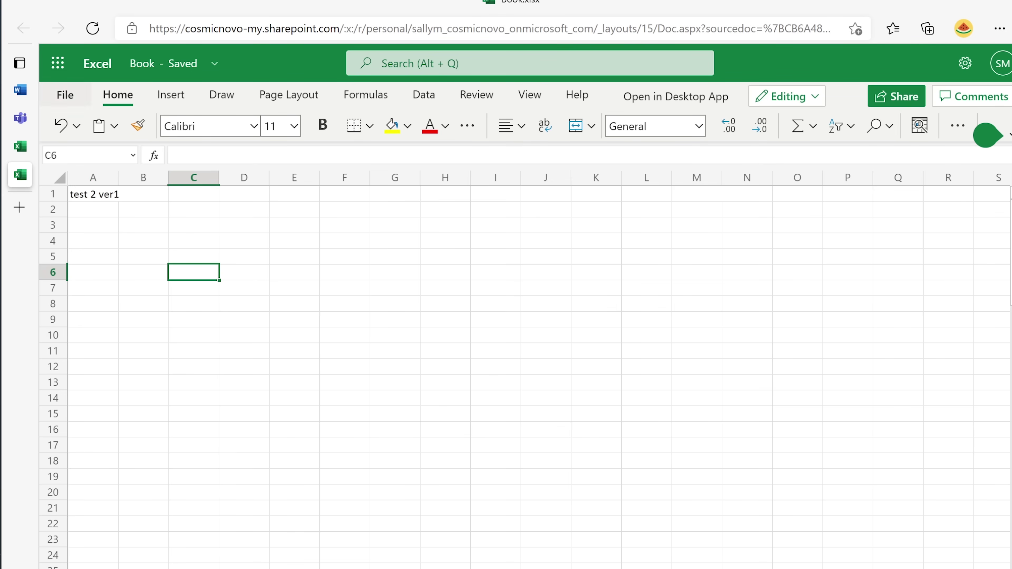
pyautogui.click(57, 63)
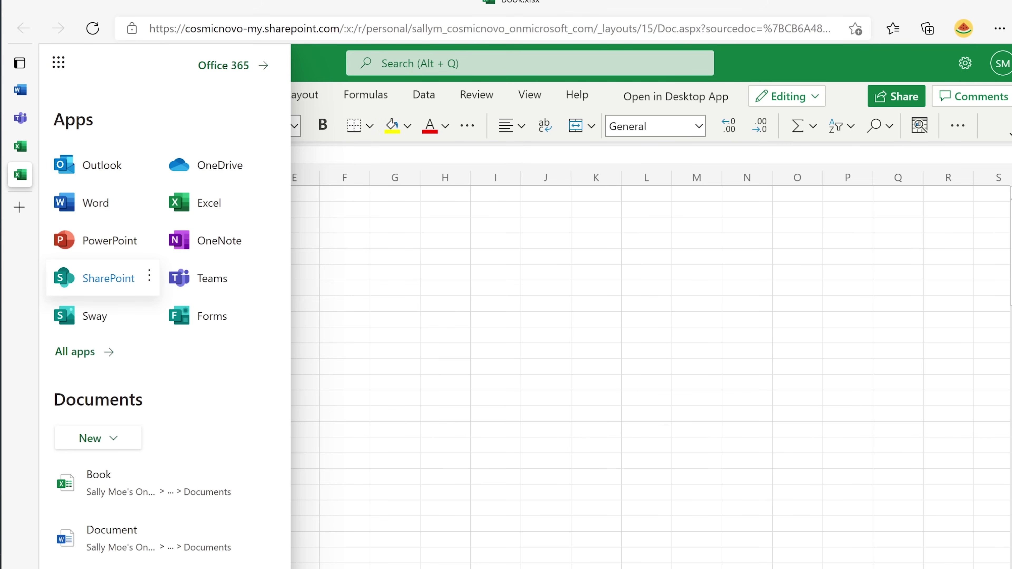
pyautogui.click(211, 165)
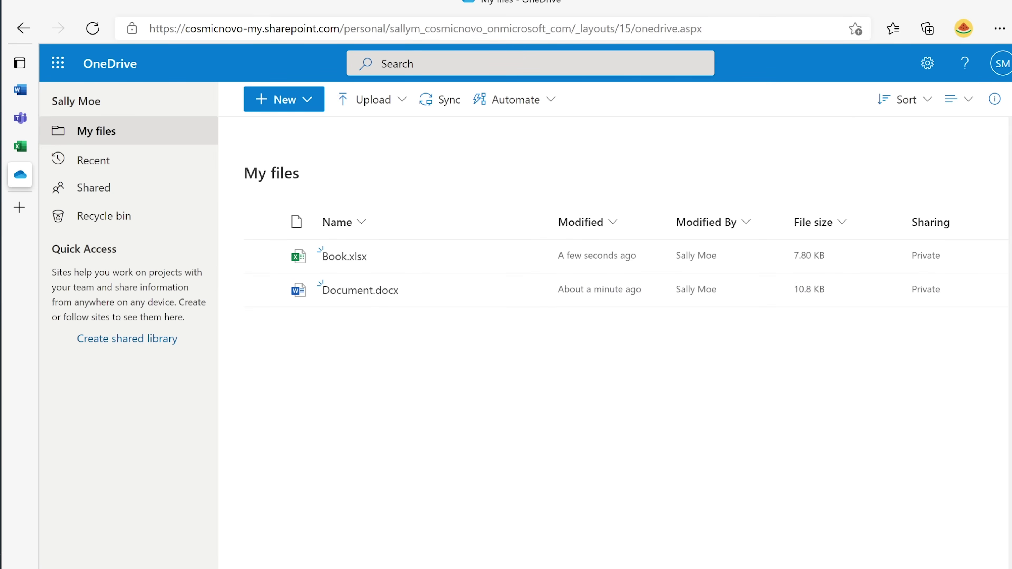
# Confirm Book.xlsx and Document.docx are in My files, then reopen Book.xlsx.
pyautogui.moveTo(344, 257)
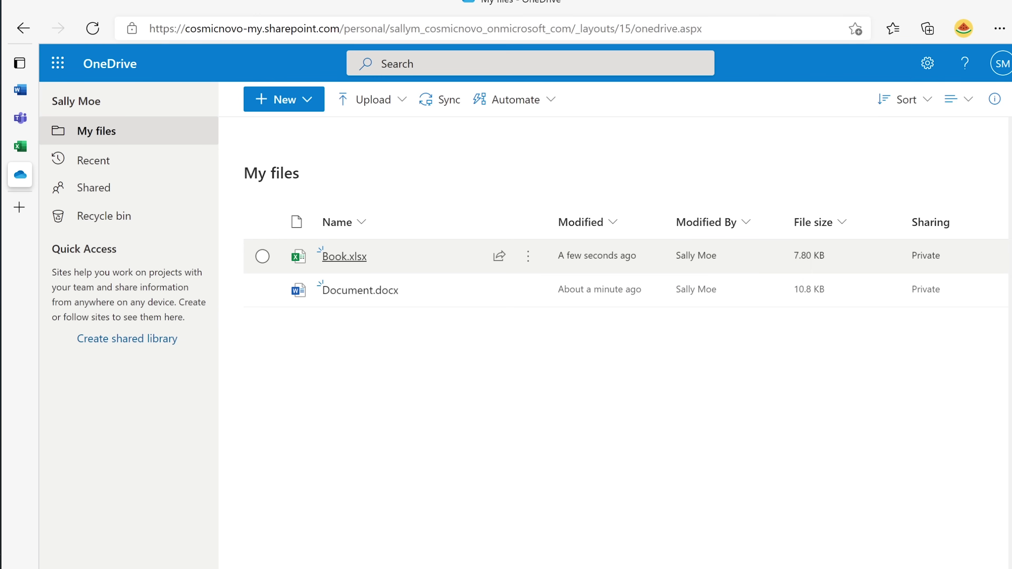
pyautogui.moveTo(360, 290)
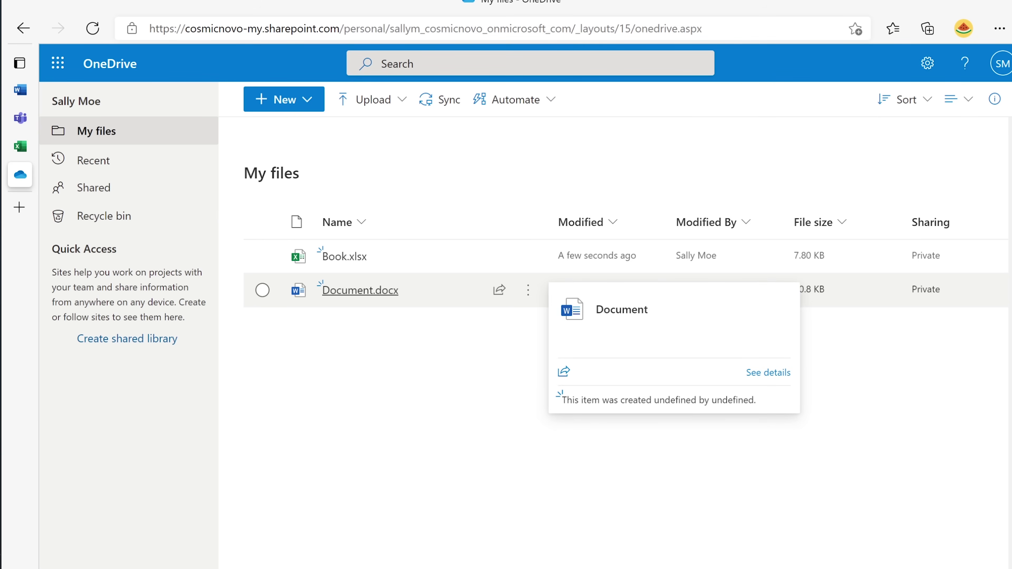
pyautogui.click(344, 256)
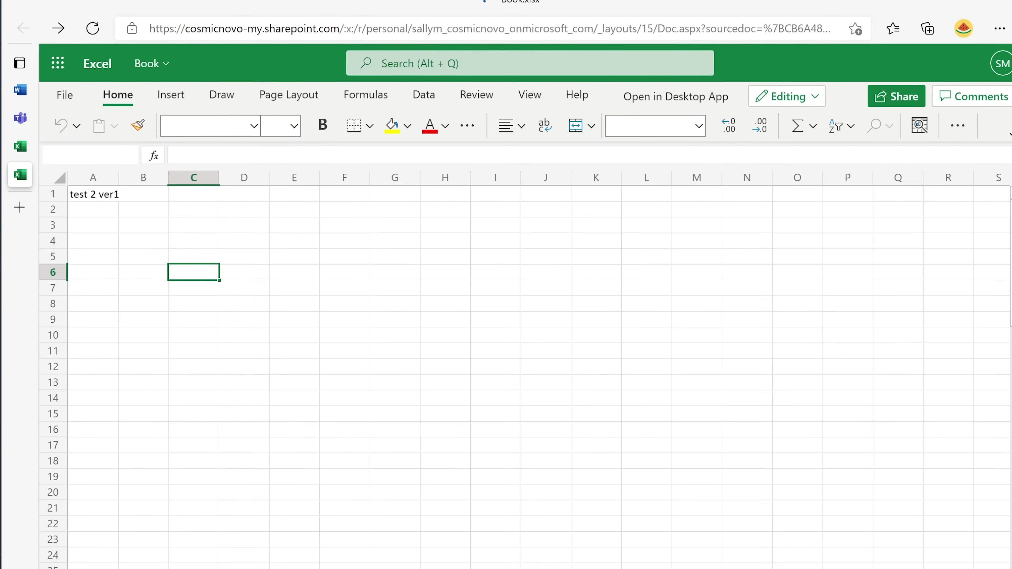
# Switch from Excel to the PowerPoint start page through the app launcher.
pyautogui.click(57, 63)
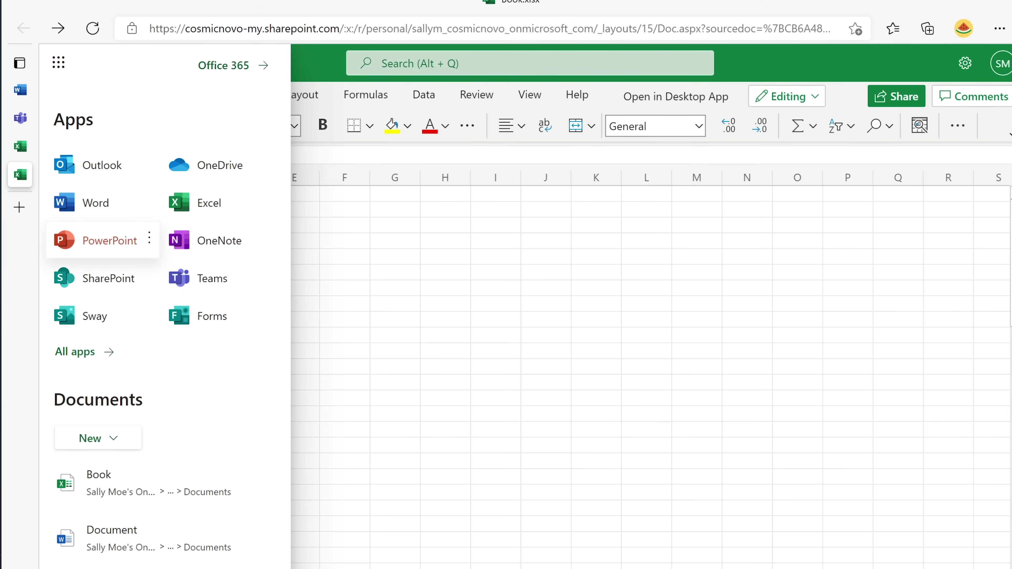
pyautogui.click(110, 240)
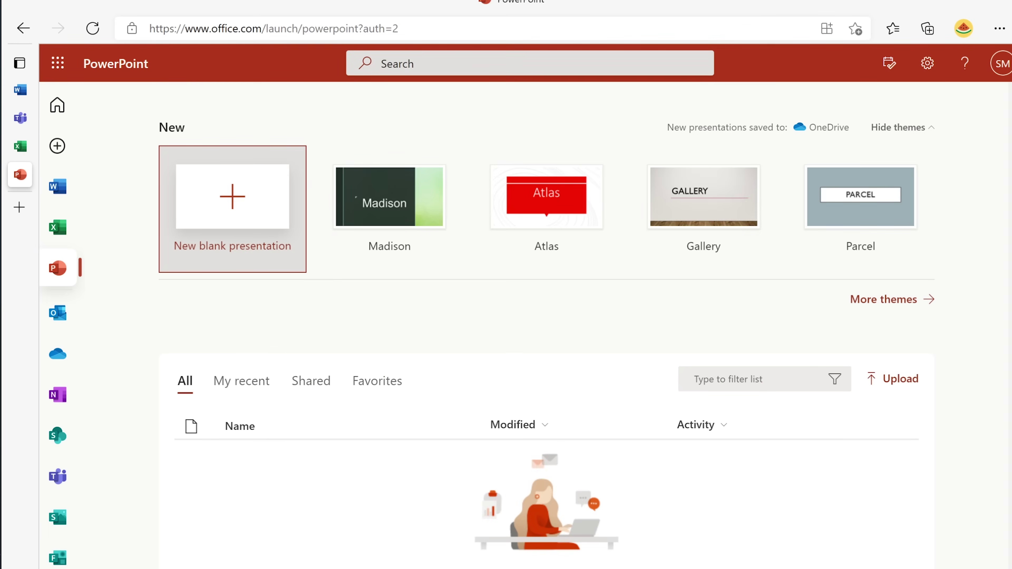
# Start a new blank presentation and title the slide 'Test 3 ver1'.
pyautogui.click(232, 208)
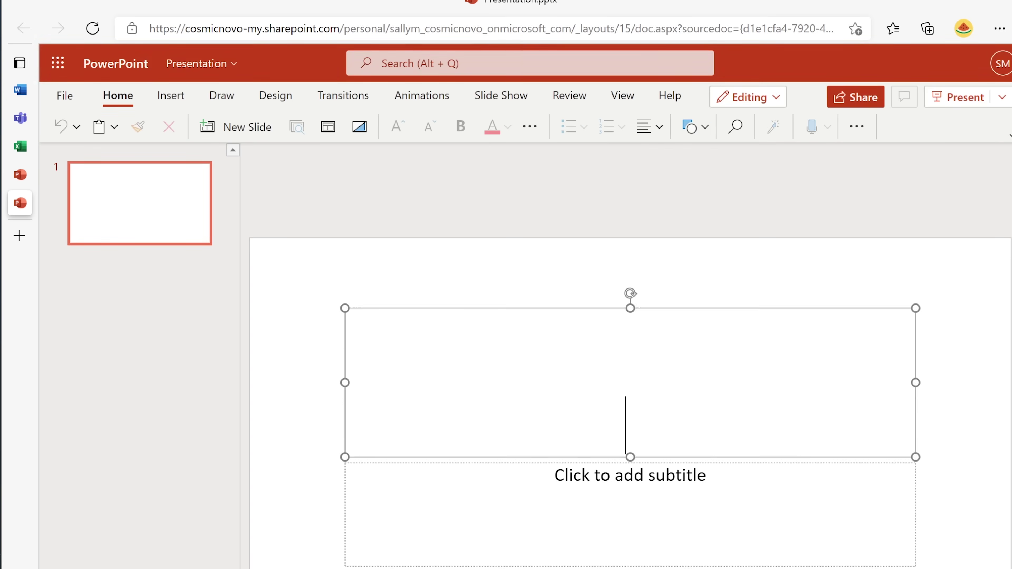
pyautogui.write('test 2')
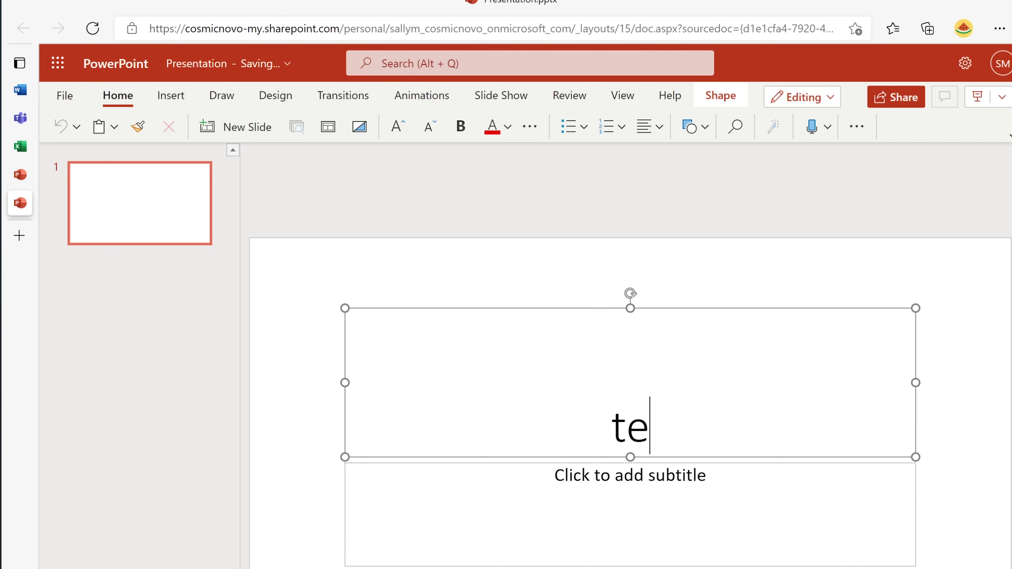
pyautogui.press('BackSpace')
pyautogui.write('3')
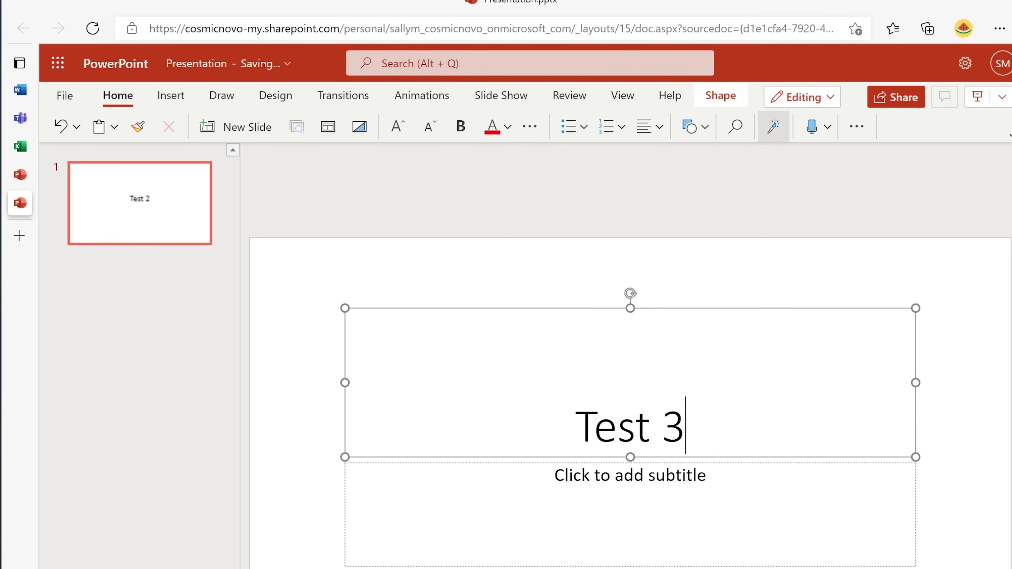
pyautogui.write(' ver1')
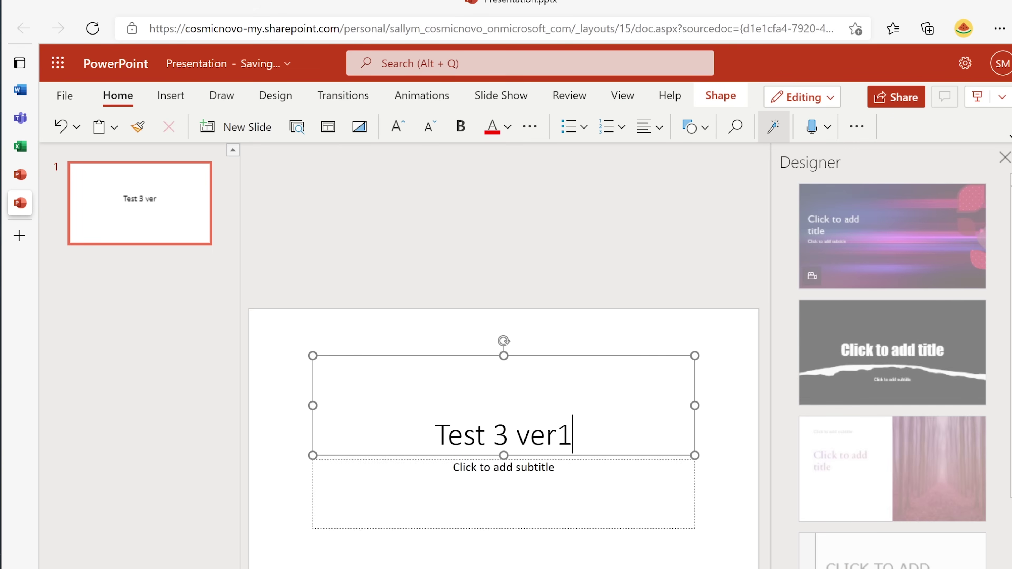
pyautogui.press('Escape')
pyautogui.press('Escape')
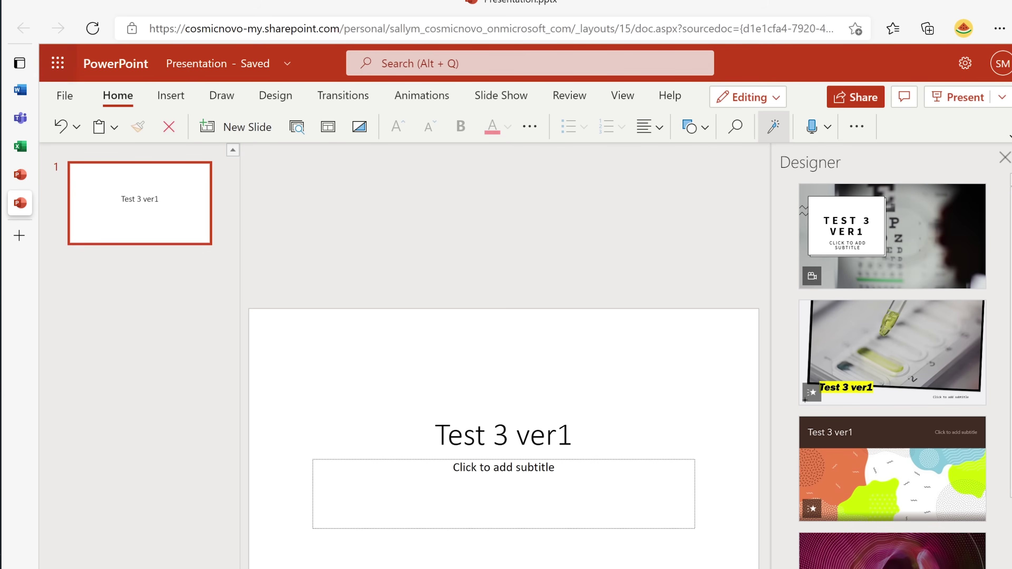
# Bring up the list of Office apps from the app launcher.
pyautogui.click(58, 63)
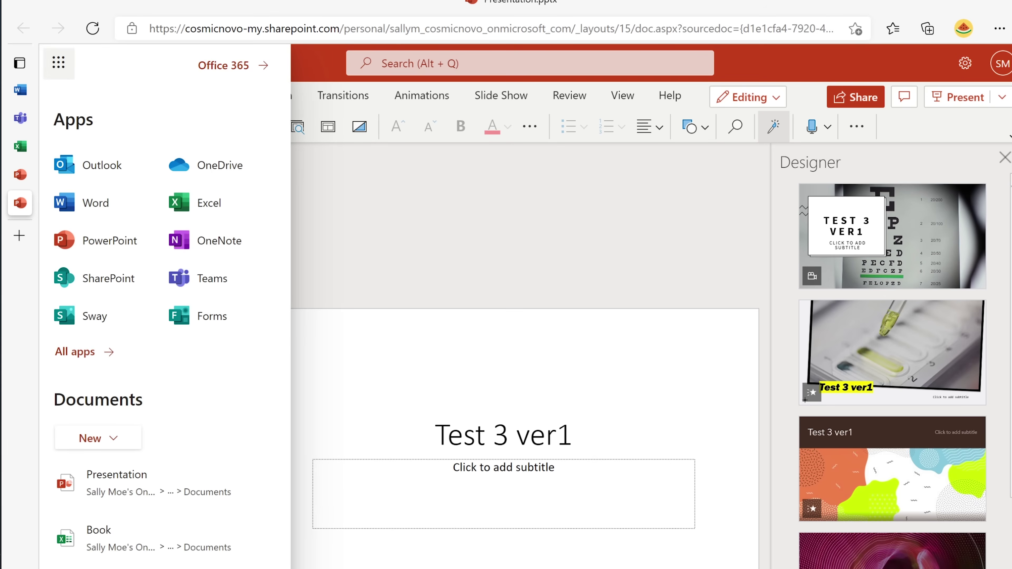
pyautogui.click(57, 62)
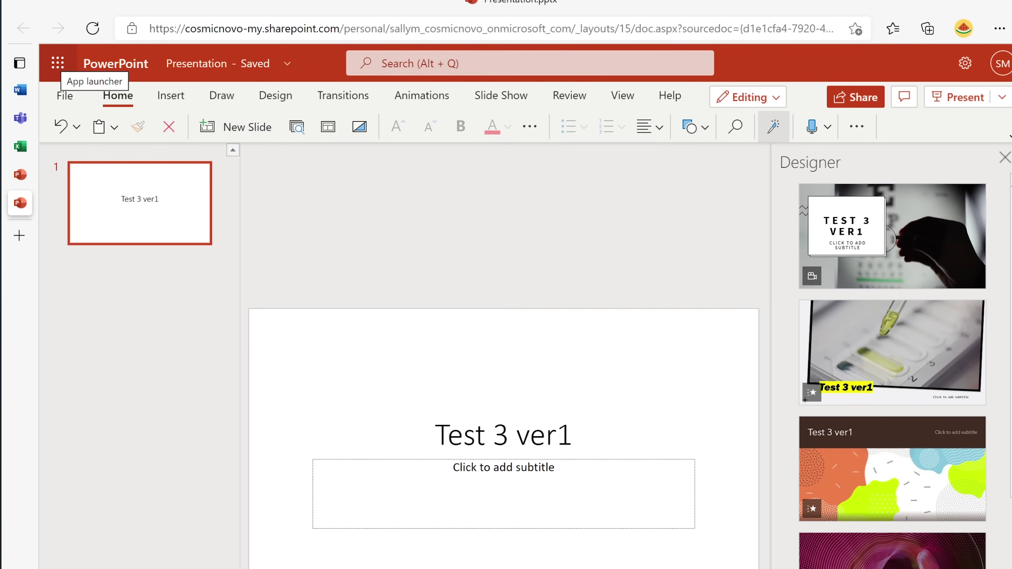
pyautogui.click(58, 63)
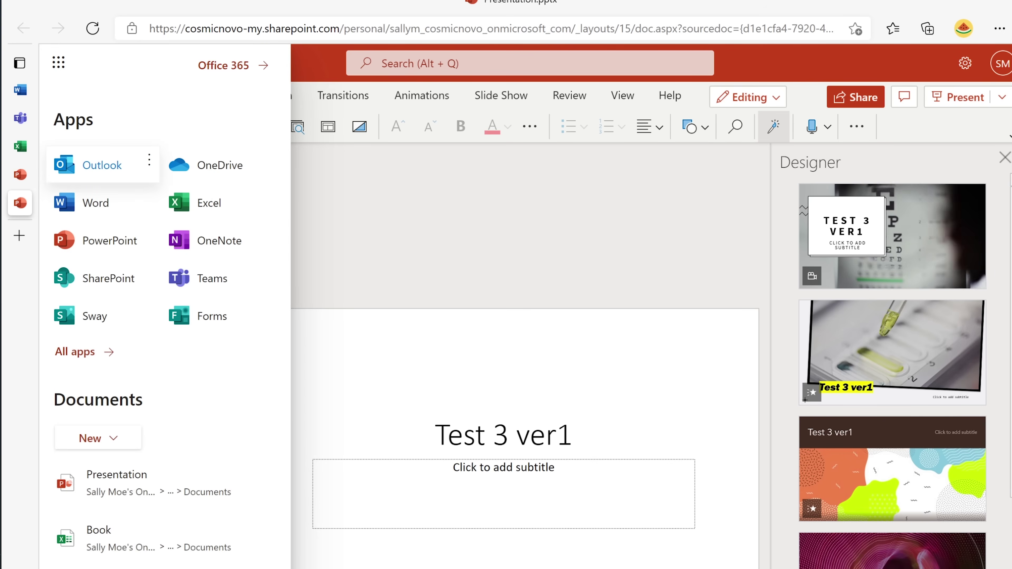
# Open the Outlook inbox and scroll through the All apps list.
pyautogui.click(102, 165)
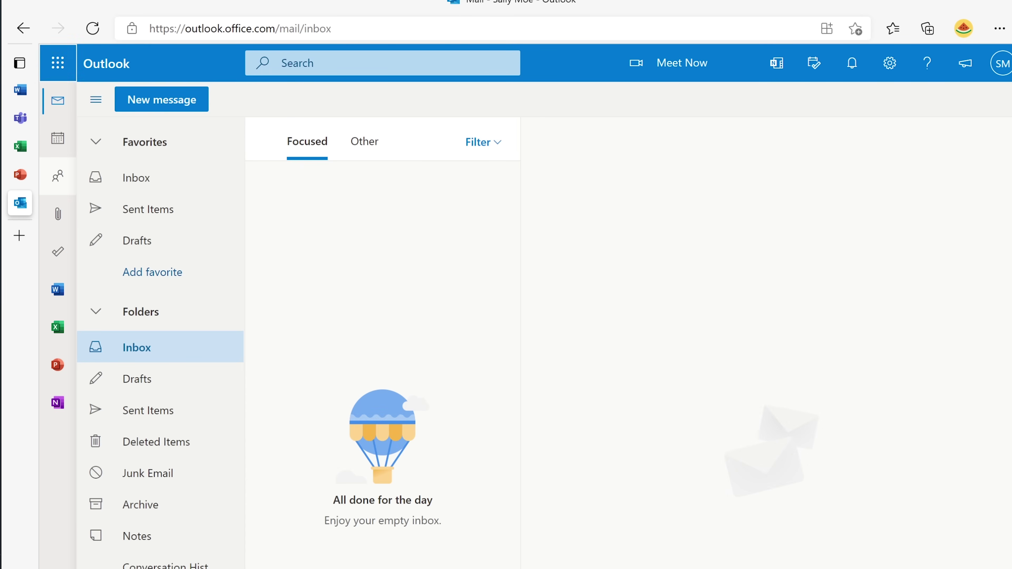
pyautogui.click(58, 63)
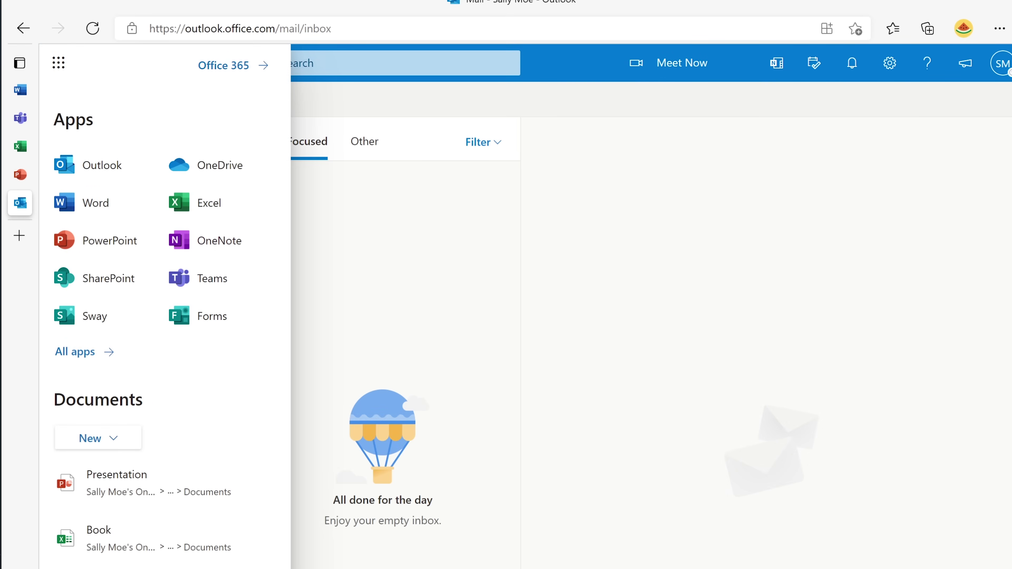
pyautogui.click(74, 351)
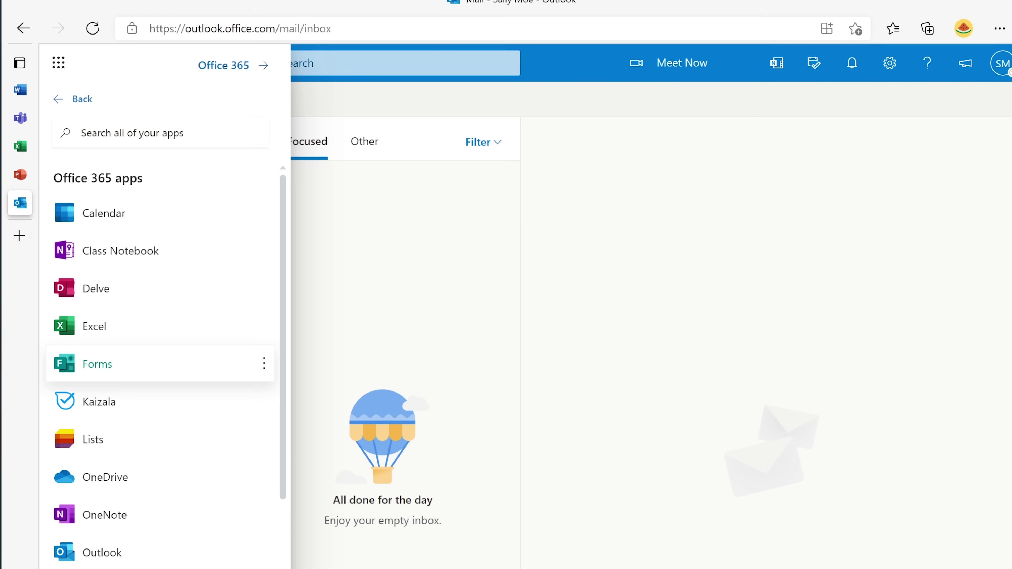
pyautogui.scroll(-3, 119, 438)
pyautogui.scroll(-5, 160, 356)
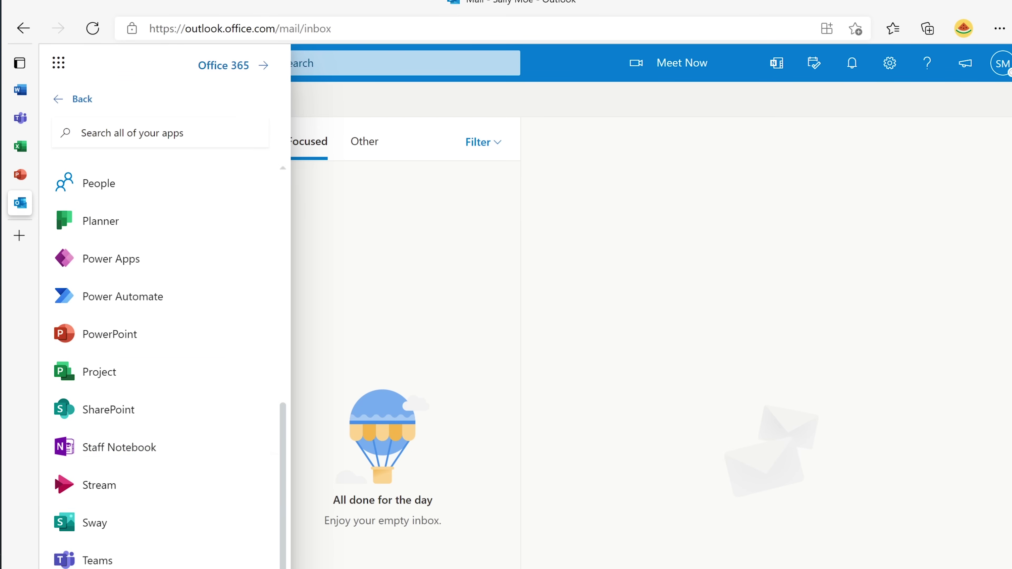
pyautogui.click(58, 62)
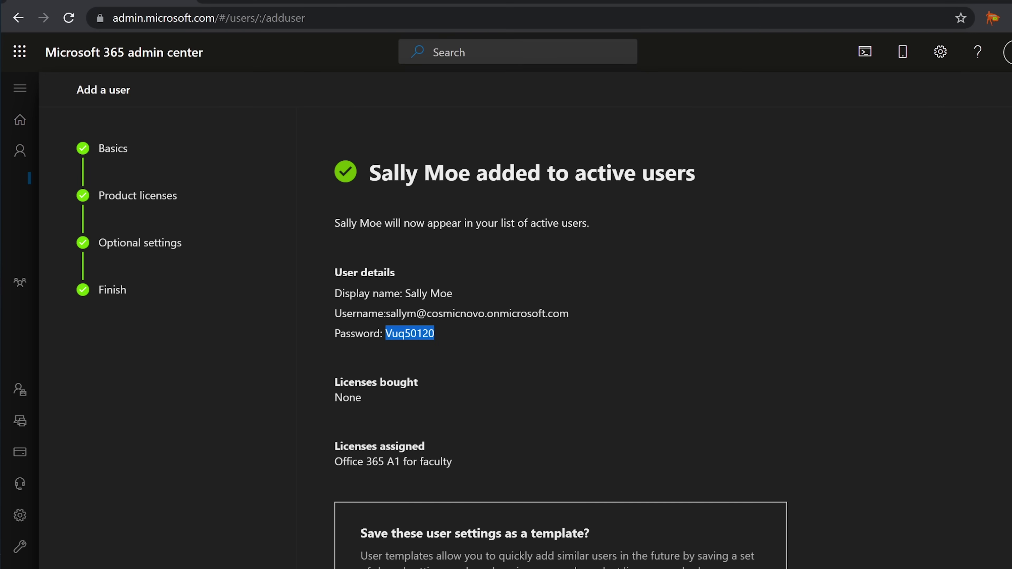
# Enter 'Faculty/Managers' as the name for the new user settings template.
pyautogui.scroll(-4, 558, 335)
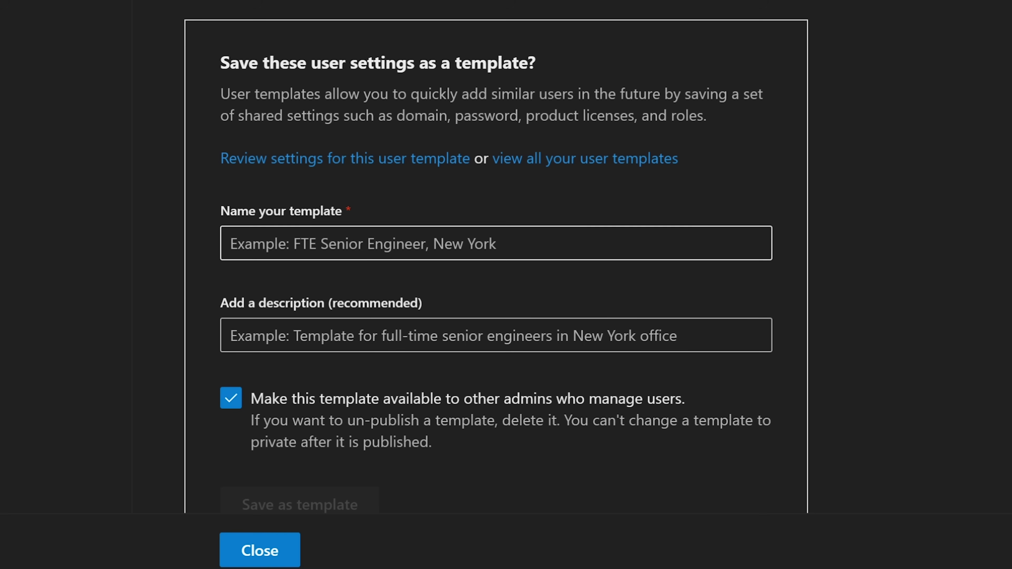
pyautogui.click(230, 243)
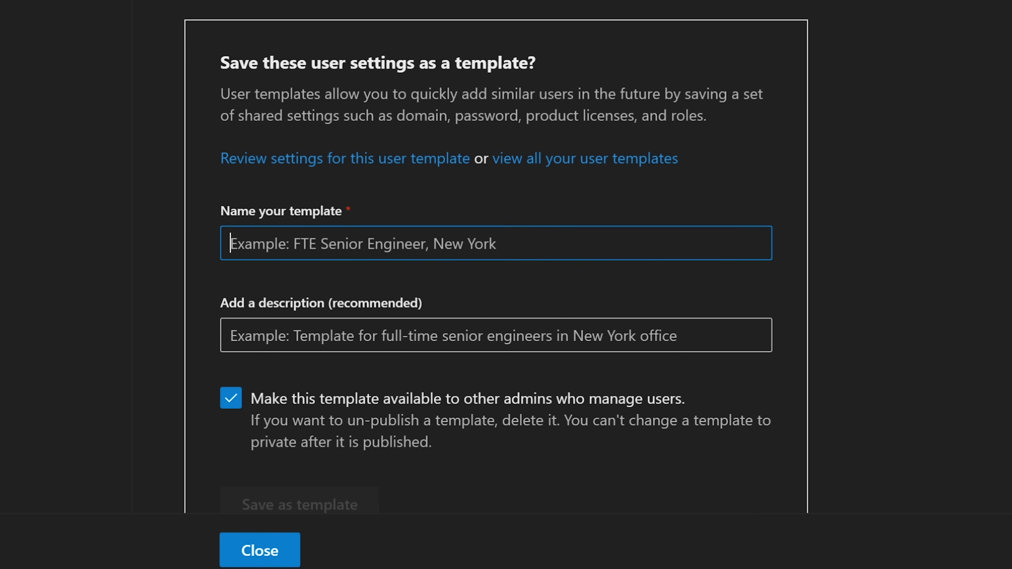
pyautogui.write('FAc')
pyautogui.press('BackSpace')
pyautogui.press('BackSpace')
pyautogui.write('a')
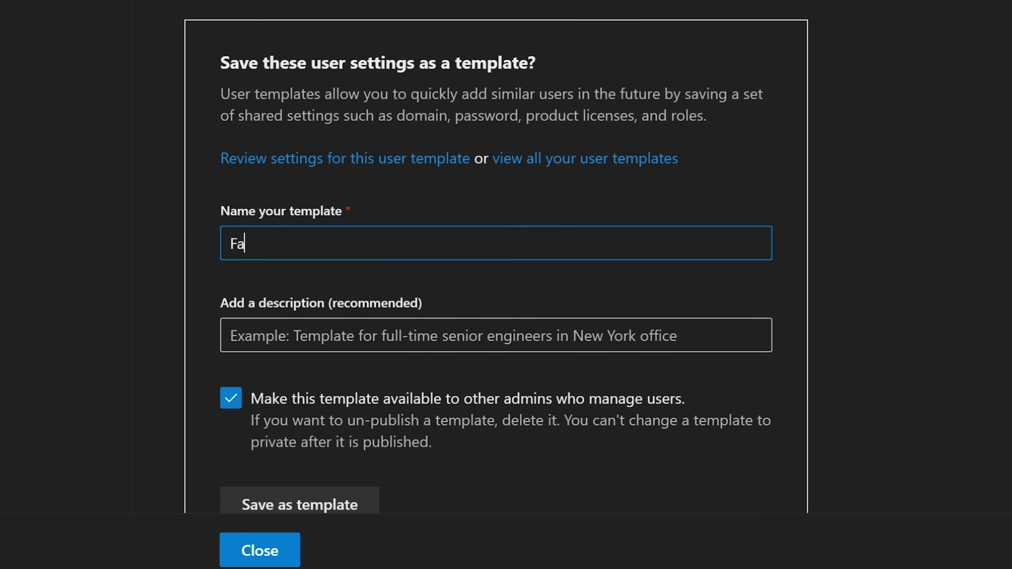
pyautogui.write('culty/Manag')
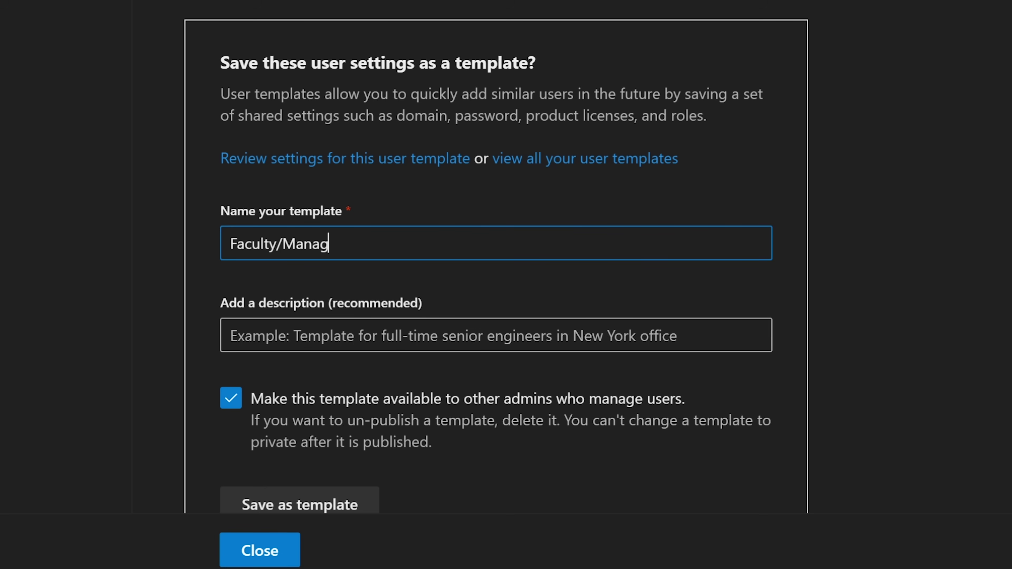
pyautogui.write('ers')
pyautogui.scroll(-5, 495, 259)
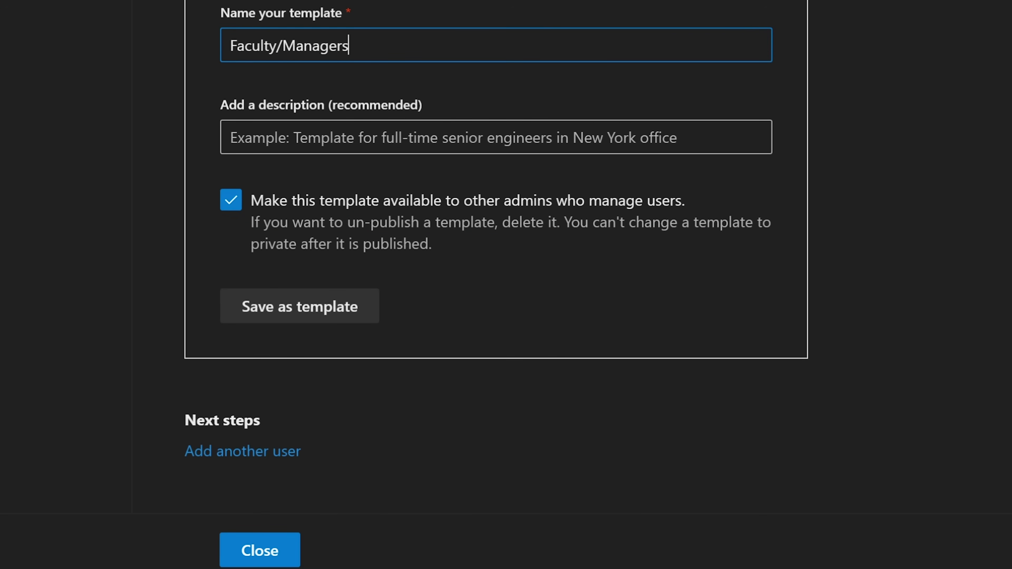
pyautogui.scroll(5, 496, 259)
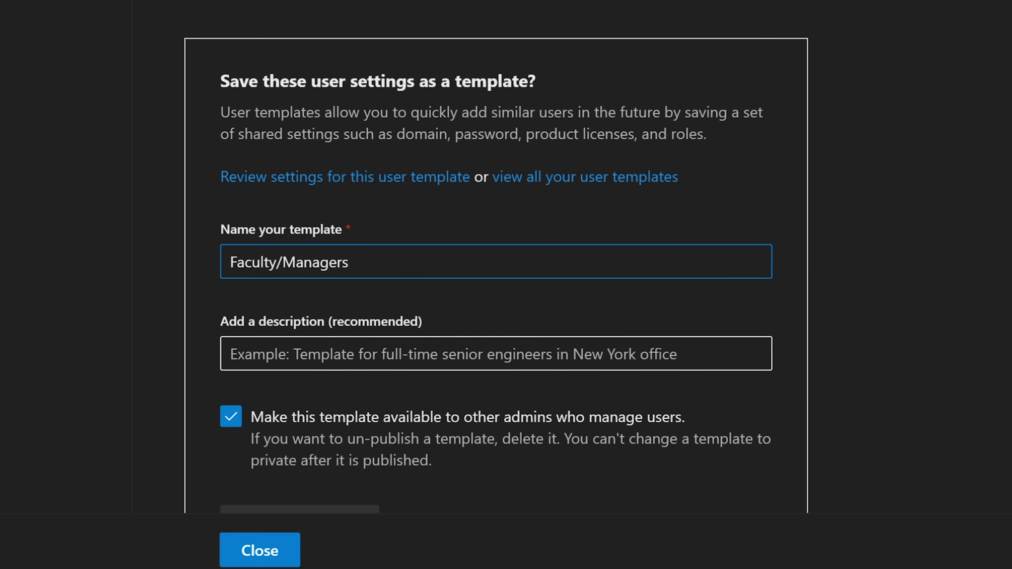
# Add the description 'Template for Faculty and Managers' and save the settings as a template.
pyautogui.click(497, 354)
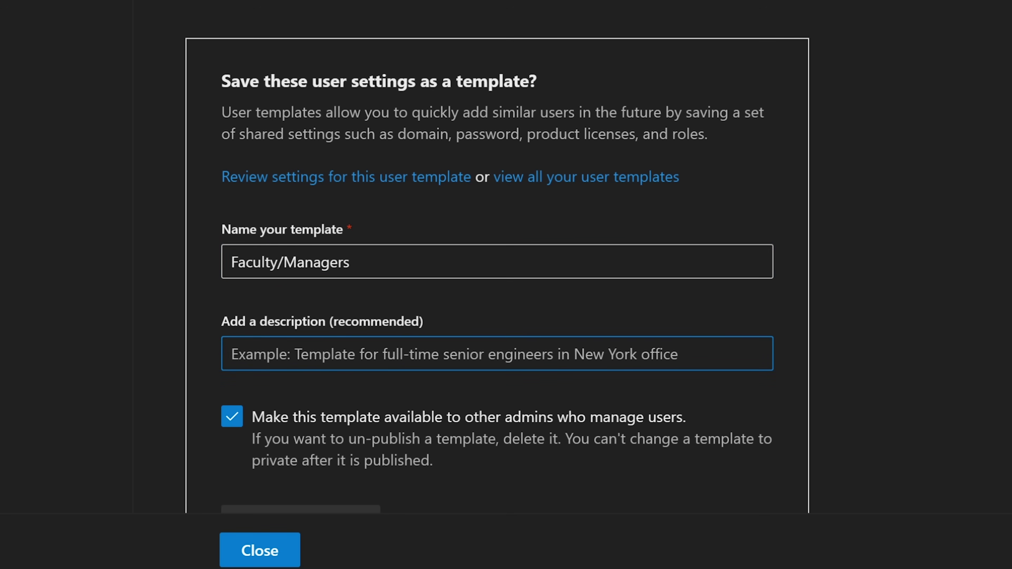
pyautogui.write('Template ')
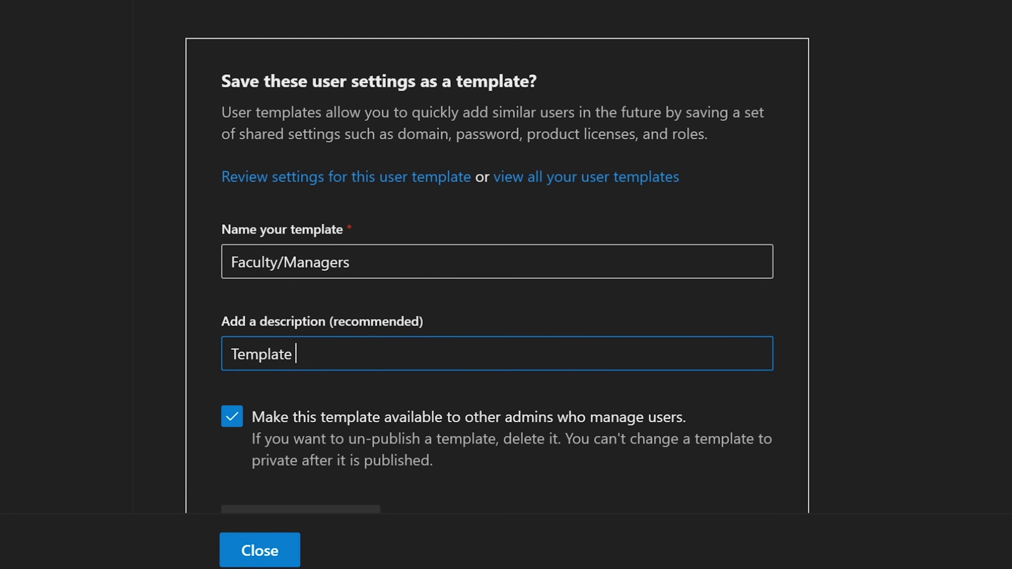
pyautogui.write('for Faculty and Managers')
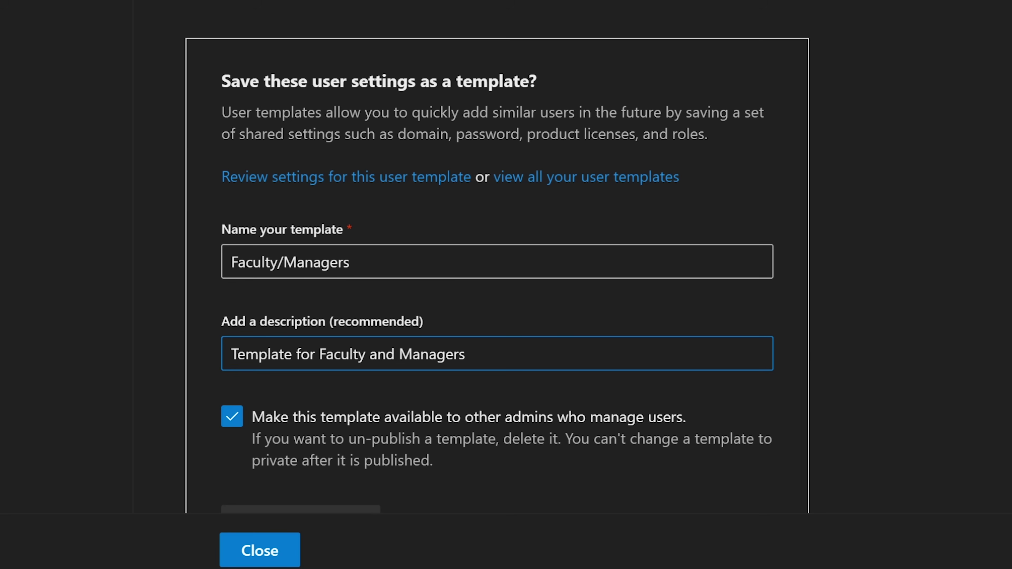
pyautogui.scroll(-2, 497, 259)
pyautogui.scroll(-1, 496, 244)
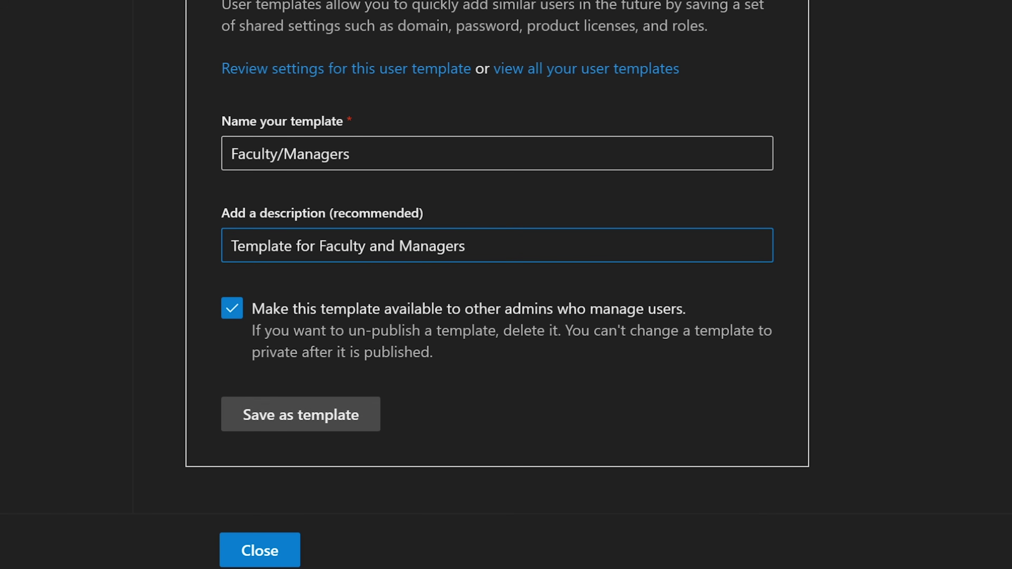
pyautogui.click(301, 414)
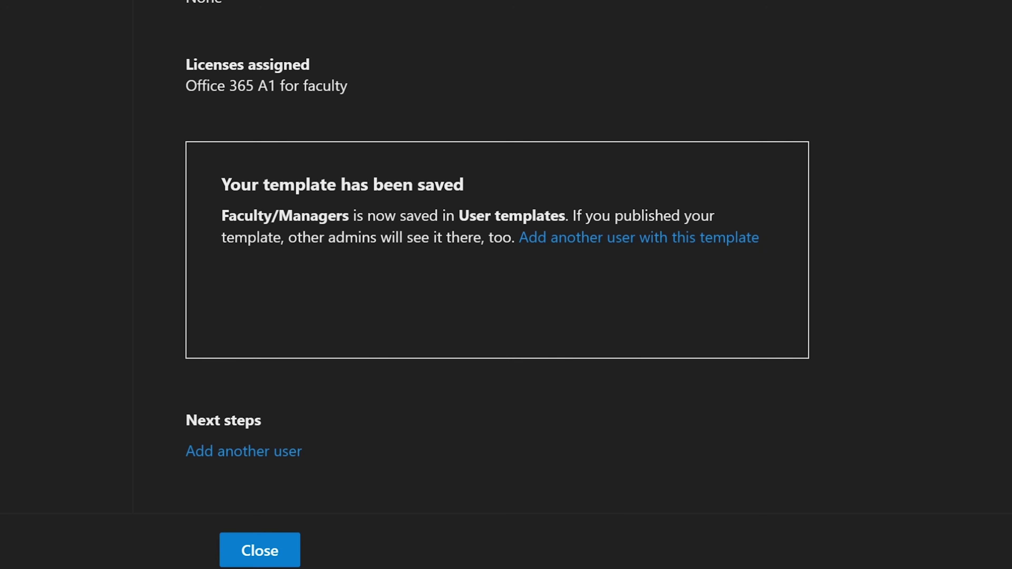
# Review the assigned license details, then close the summary back to Active users.
pyautogui.moveTo(186, 65); pyautogui.dragTo(335, 85)
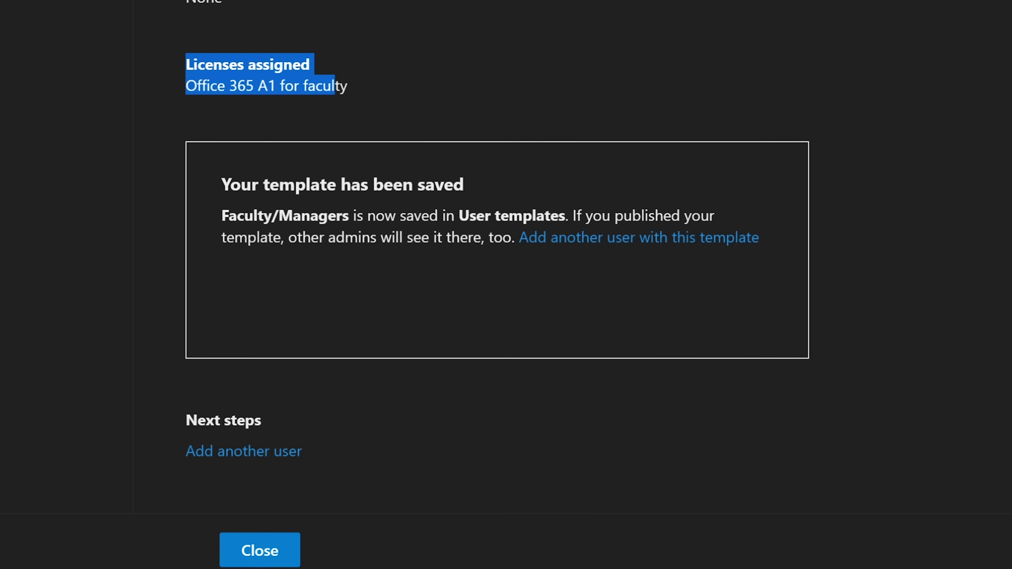
pyautogui.click(335, 86)
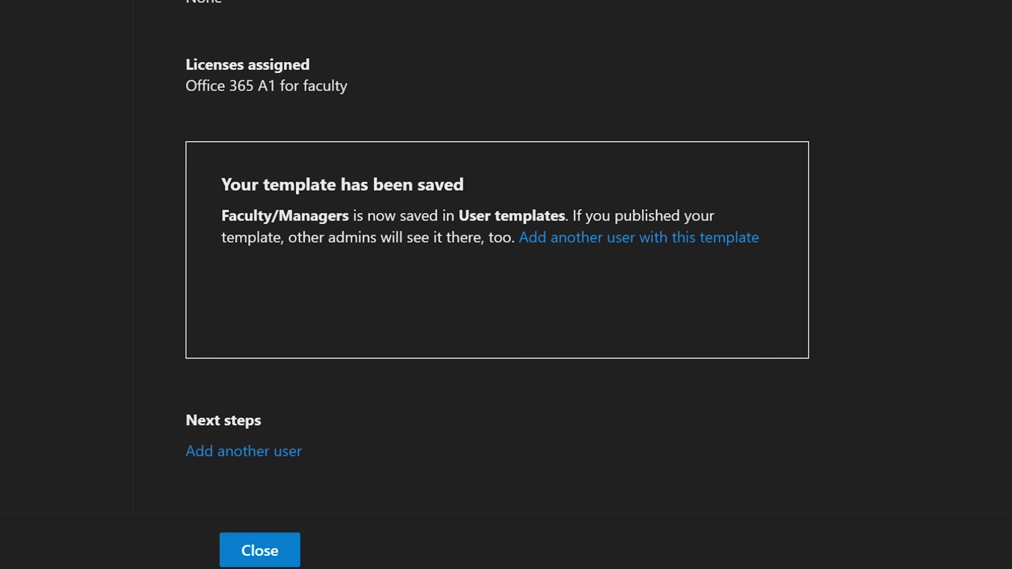
pyautogui.scroll(2, 505, 255)
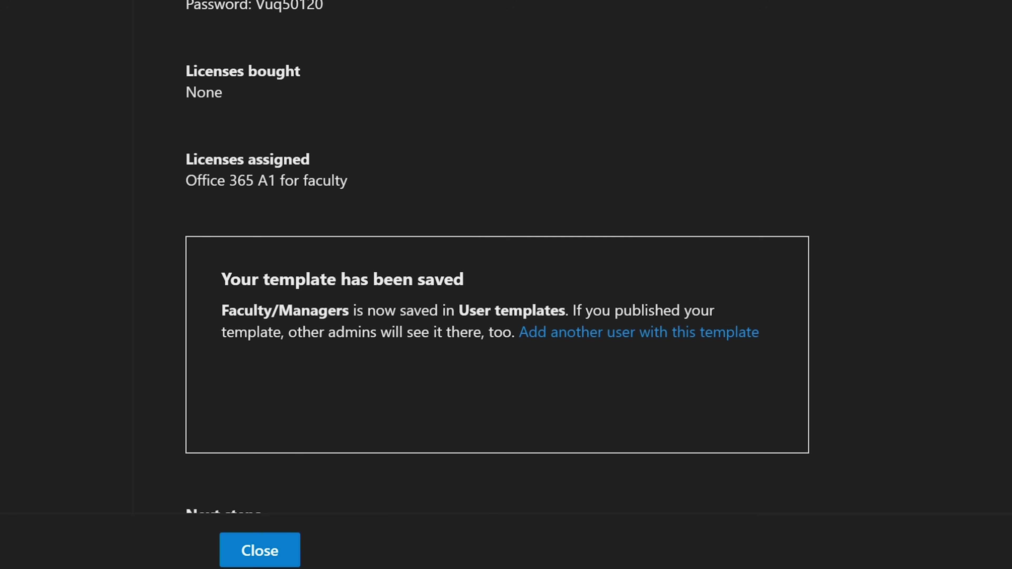
pyautogui.scroll(-2, 506, 255)
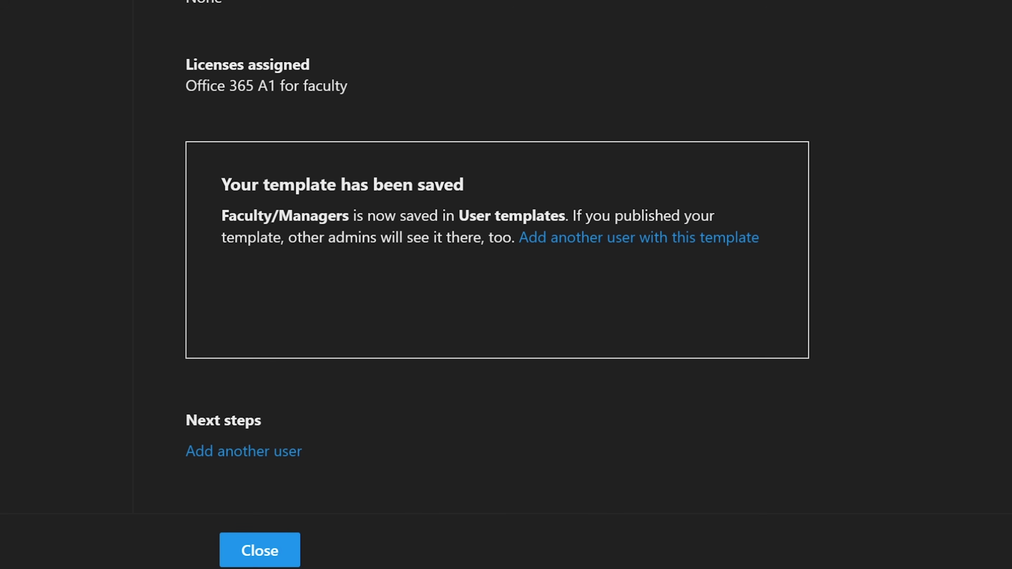
pyautogui.click(260, 550)
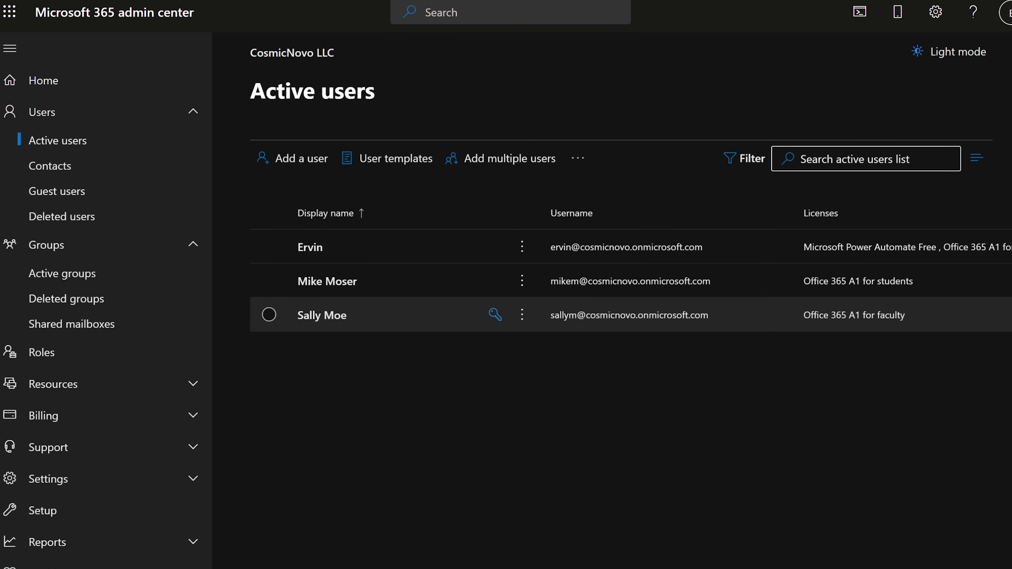
pyautogui.click(322, 315)
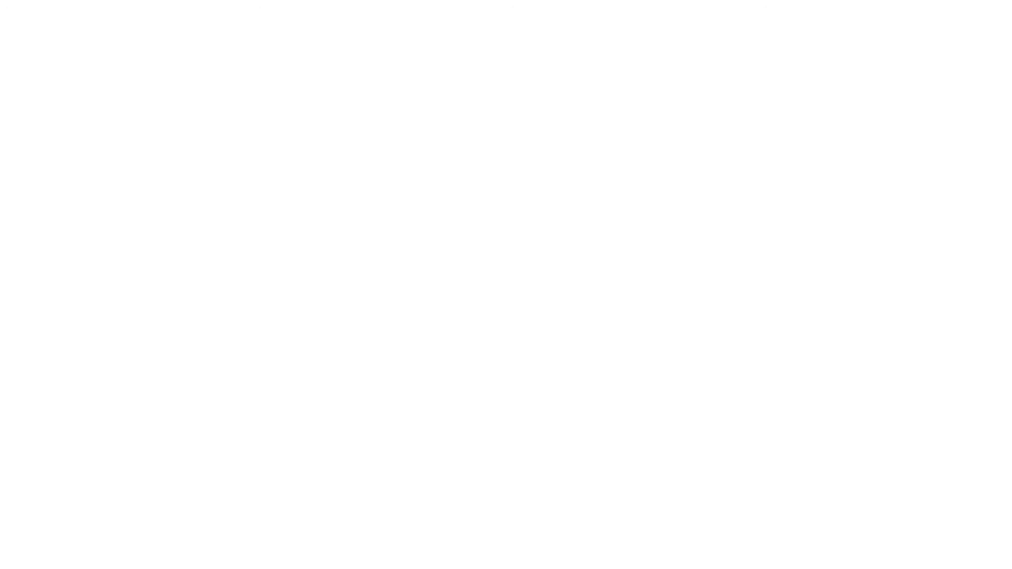
# Scroll through the new user's Account tab to check her username, groups, roles and manager.
pyautogui.moveTo(151, 257)
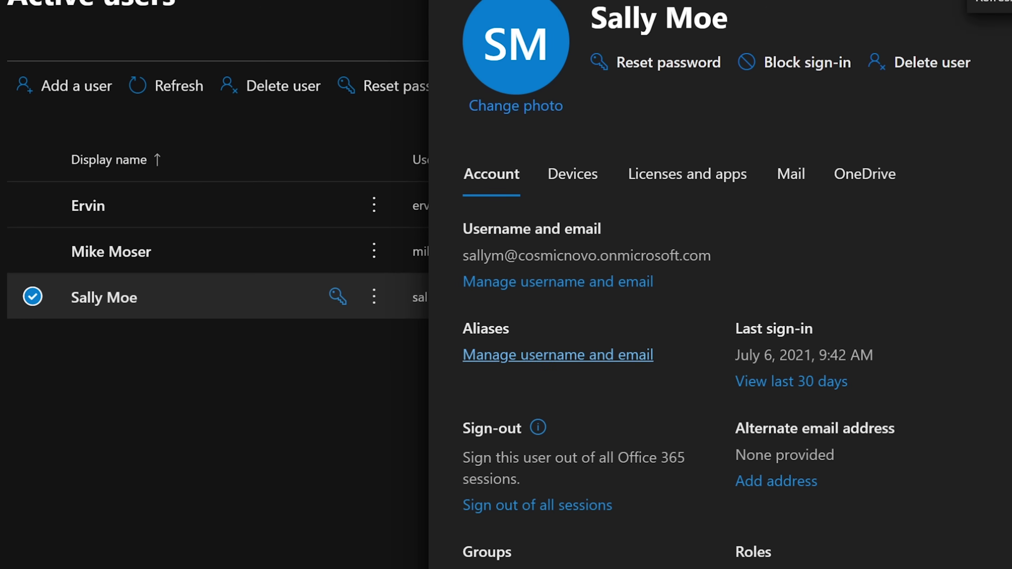
pyautogui.scroll(-3, 717, 342)
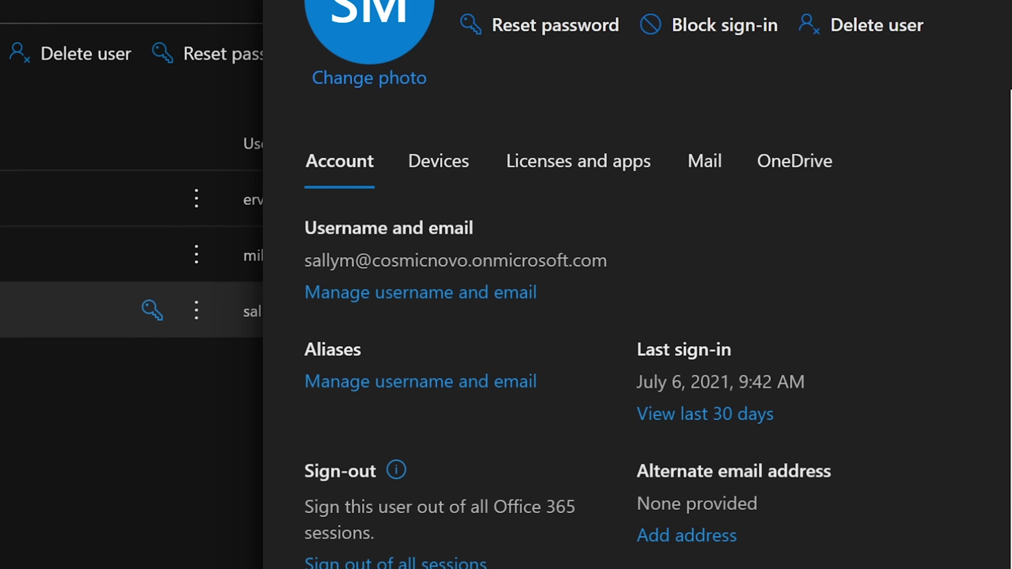
pyautogui.scroll(-5, 568, 335)
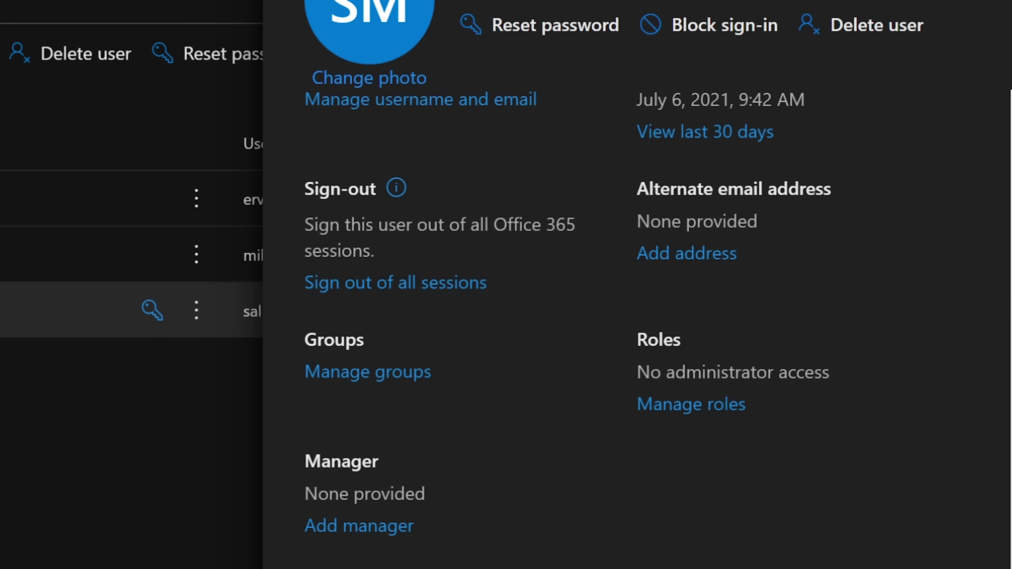
pyautogui.scroll(5, 637, 319)
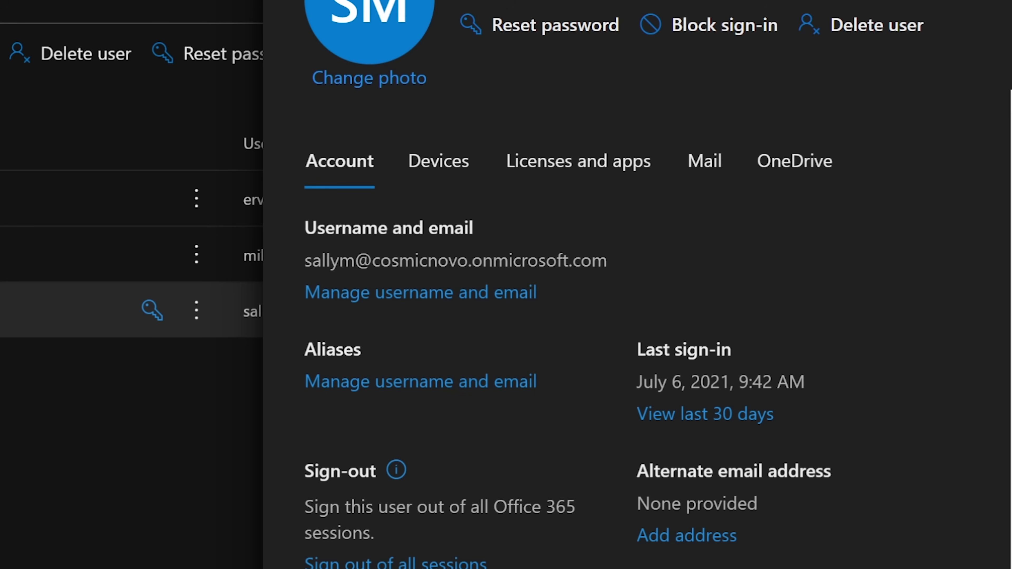
pyautogui.click(421, 381)
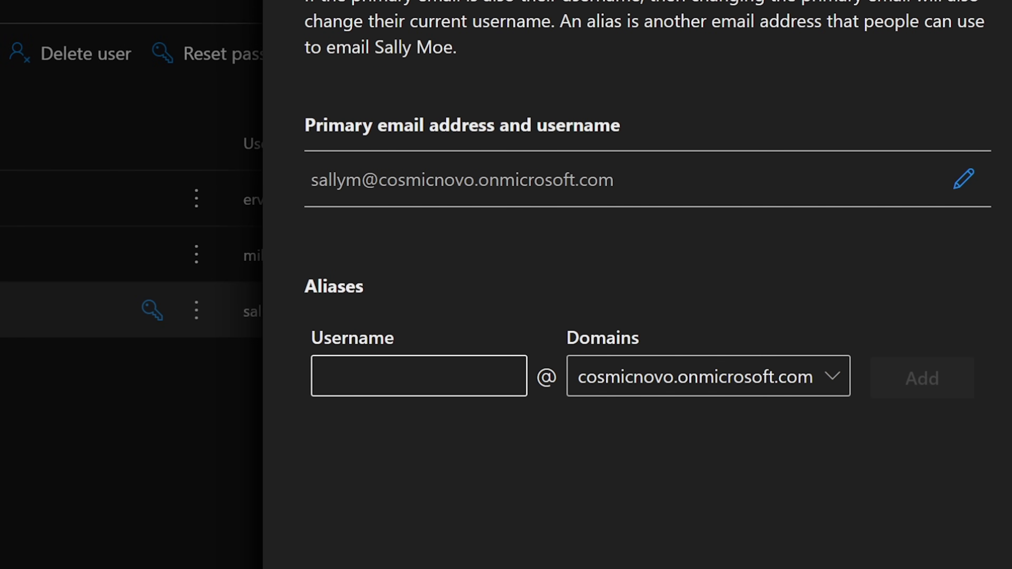
pyautogui.click(419, 375)
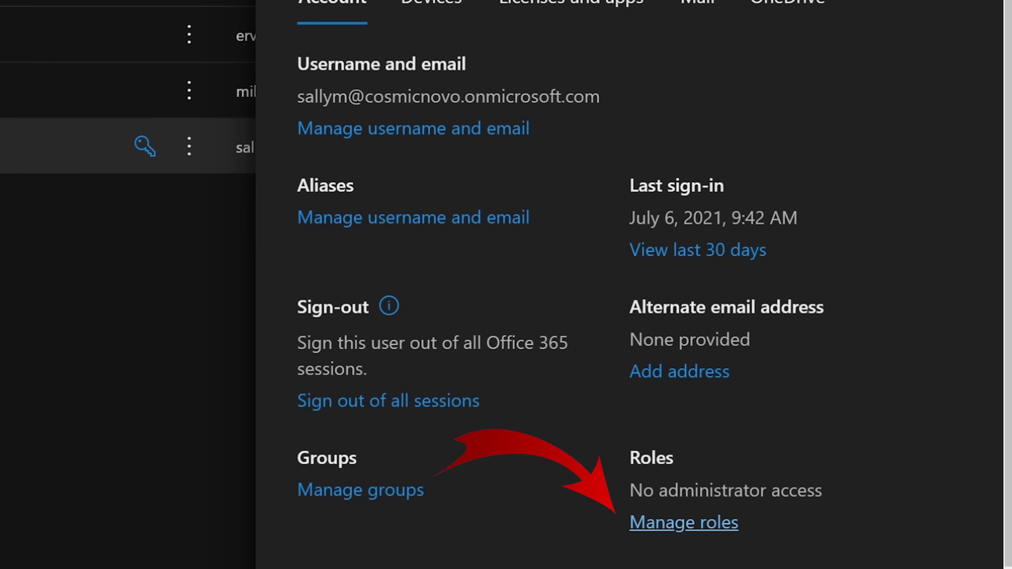
pyautogui.click(683, 522)
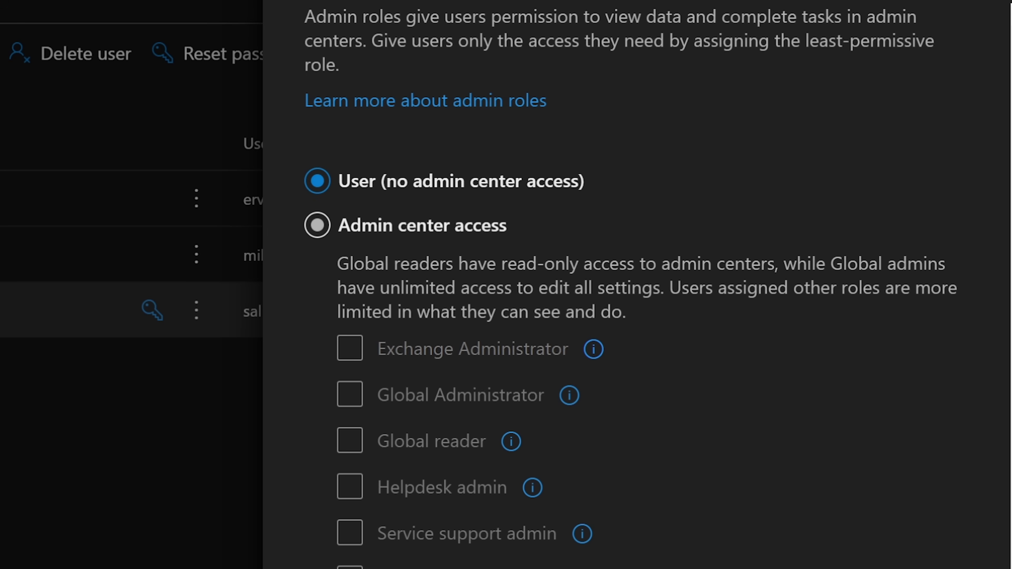
# Grant the user admin center access with the Teams Administrator role, then close the roles pane.
pyautogui.click(317, 226)
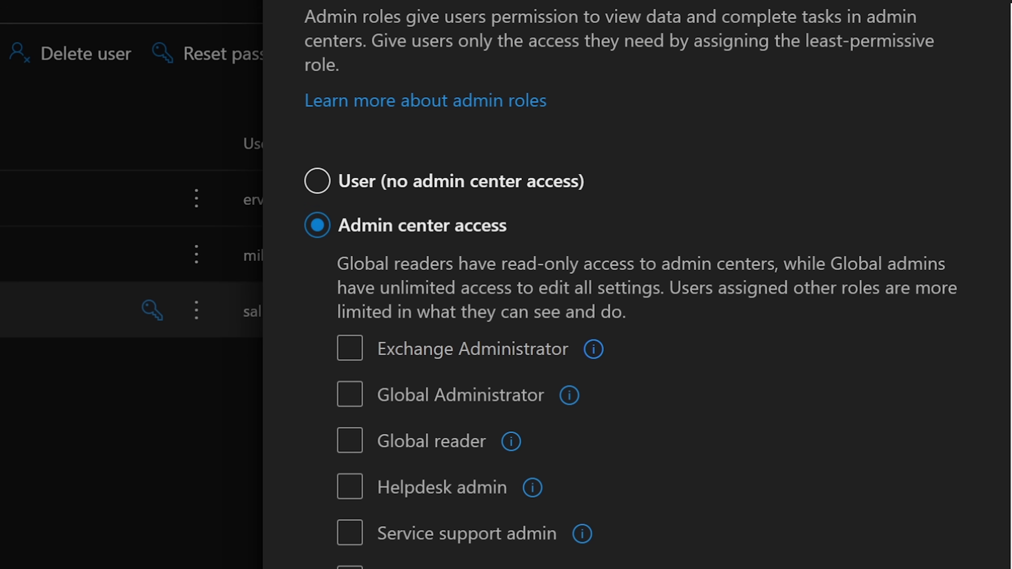
pyautogui.scroll(-2, 637, 319)
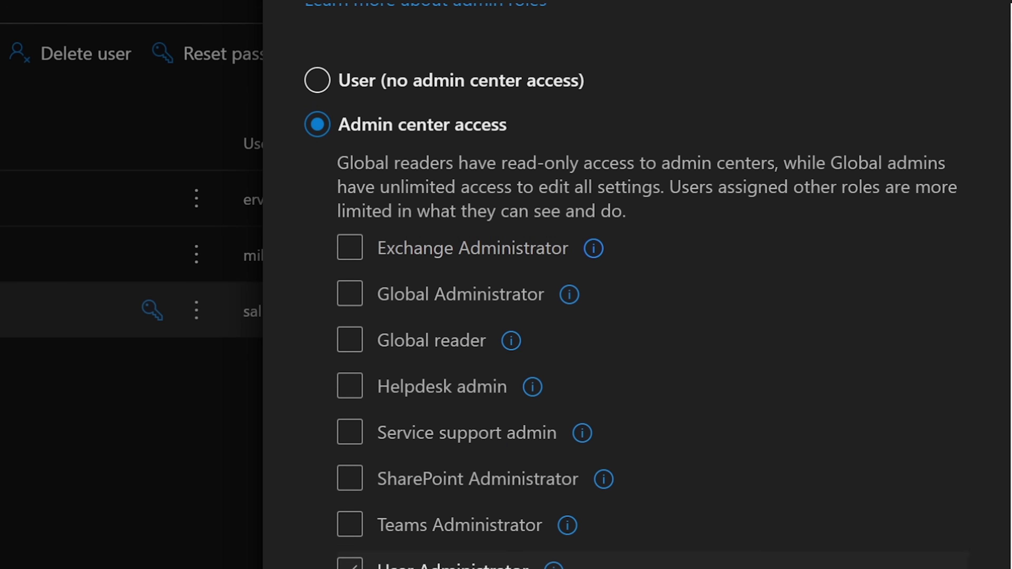
pyautogui.scroll(-15, 638, 299)
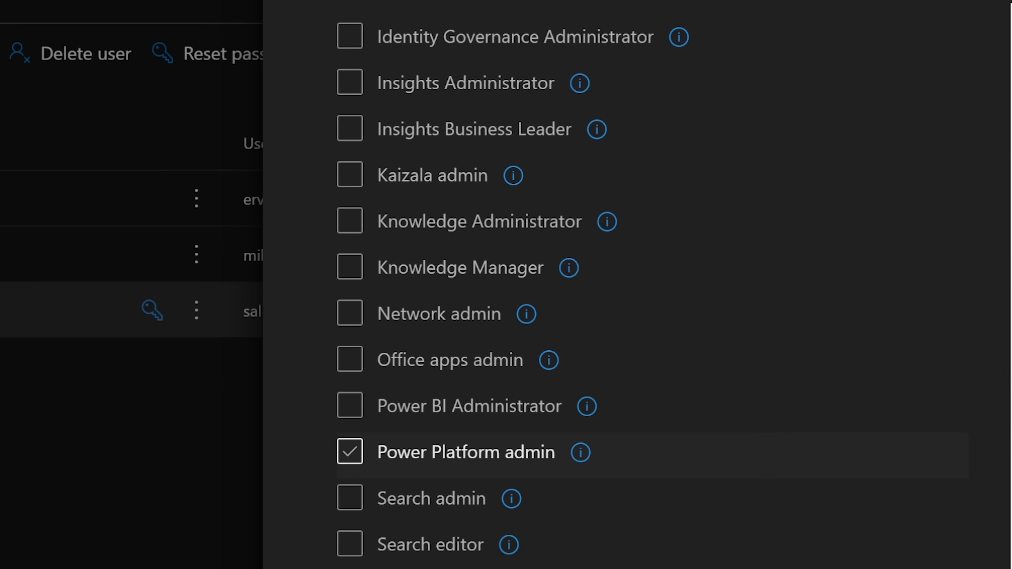
pyautogui.scroll(-3, 517, 452)
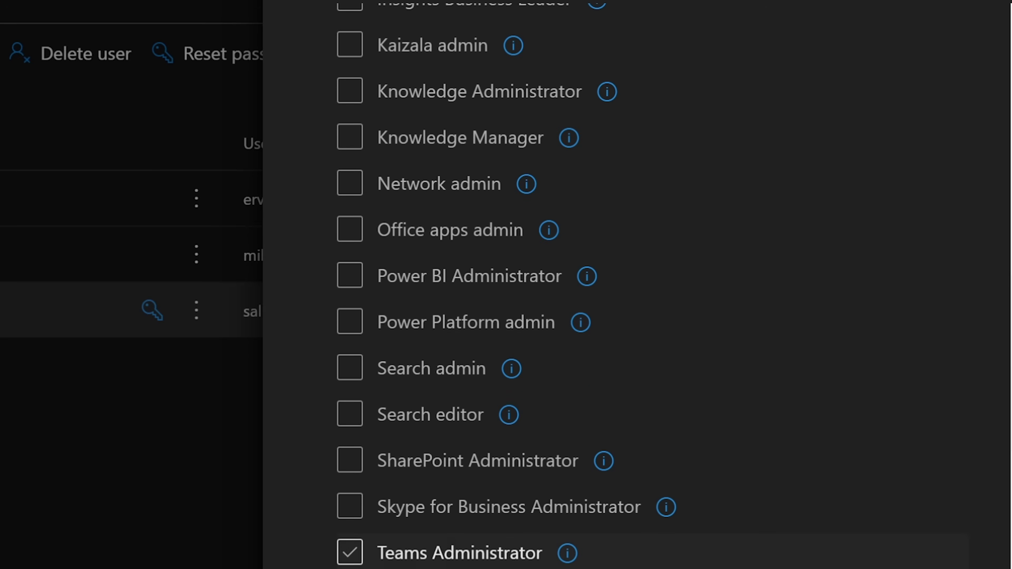
pyautogui.click(350, 552)
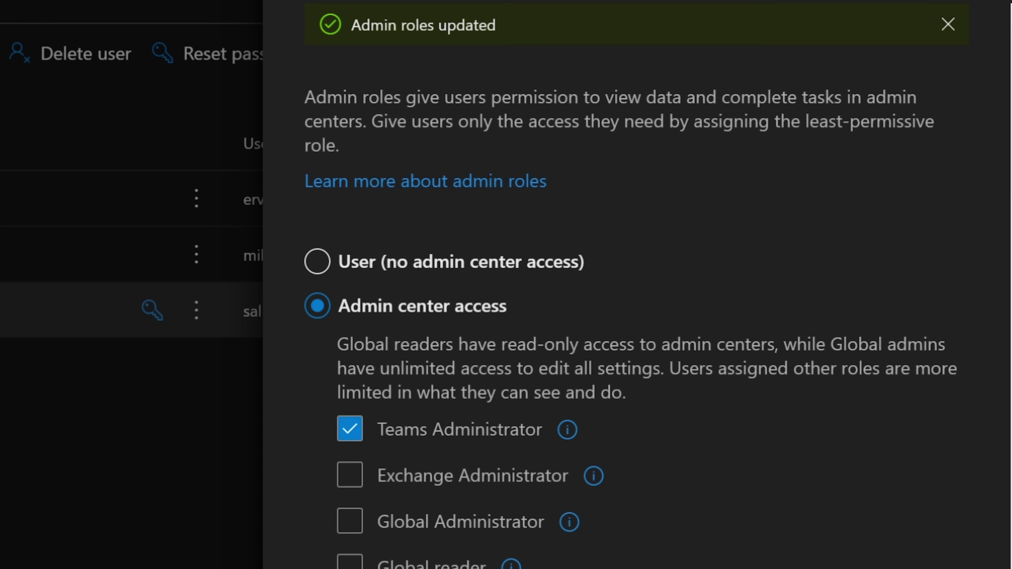
pyautogui.click(317, 2)
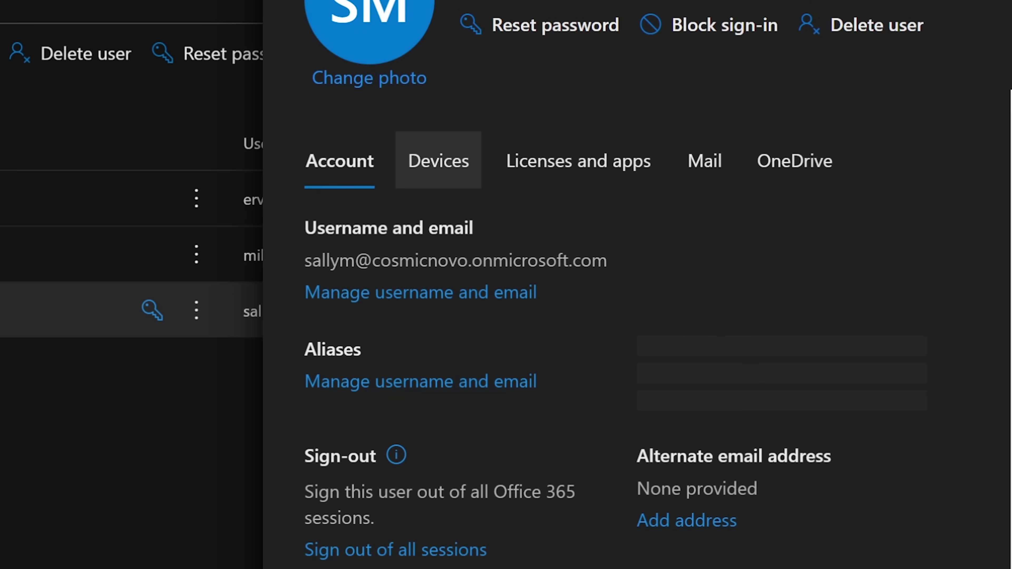
# Review the user's Devices and Licenses and apps, toggling a license on and off, then open Mail.
pyautogui.click(439, 161)
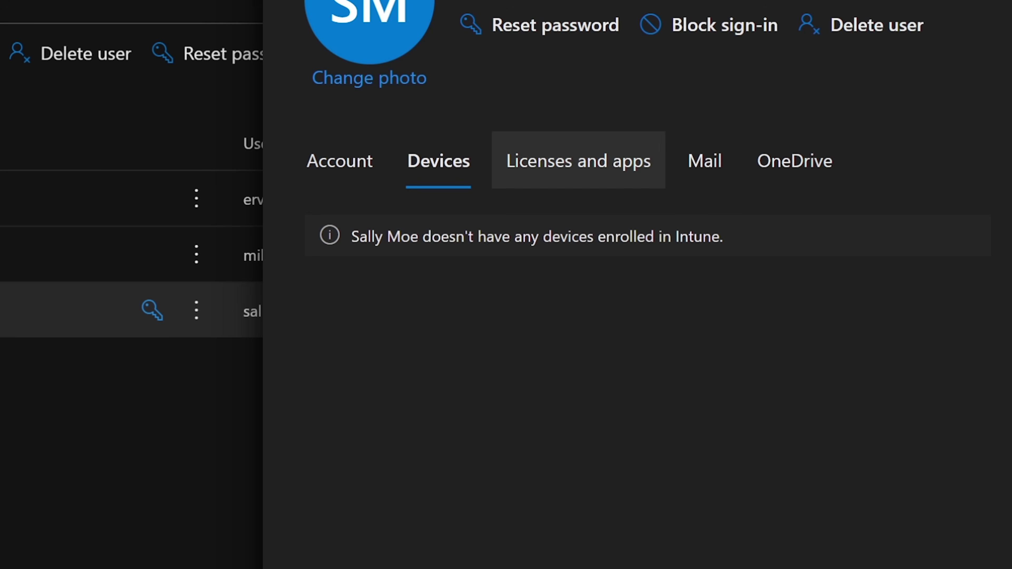
pyautogui.click(578, 161)
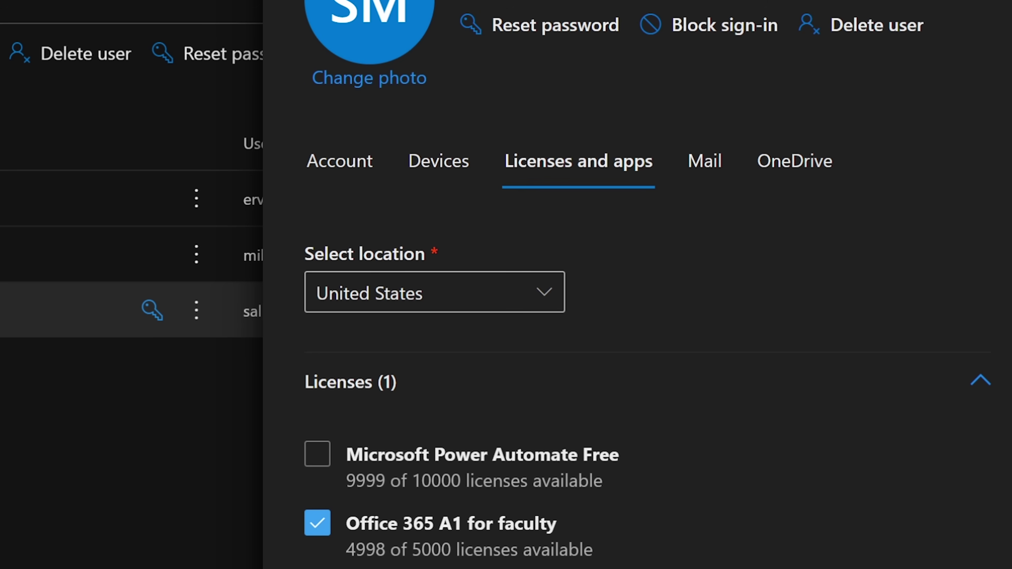
pyautogui.click(318, 568)
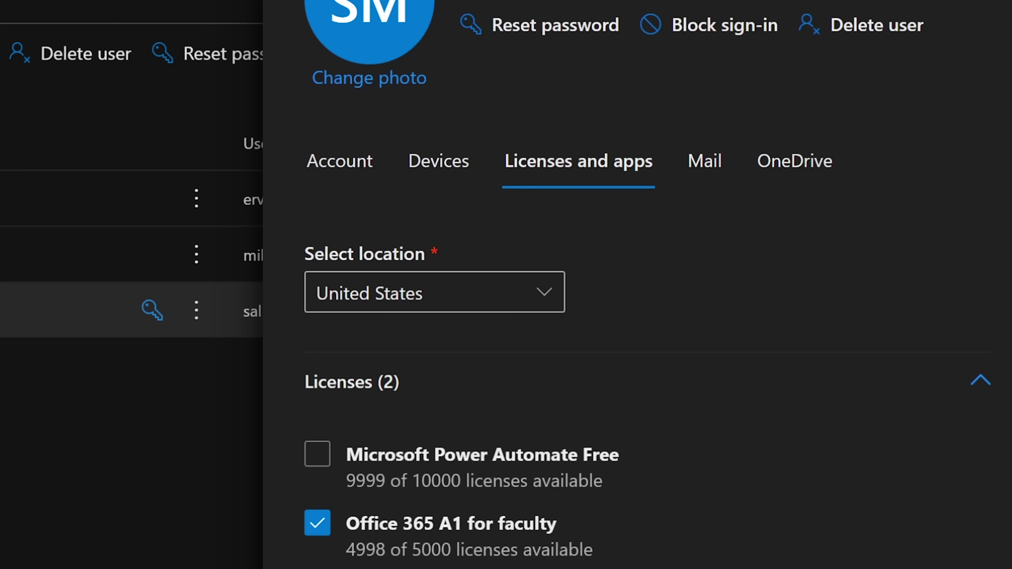
pyautogui.click(317, 568)
pyautogui.click(704, 160)
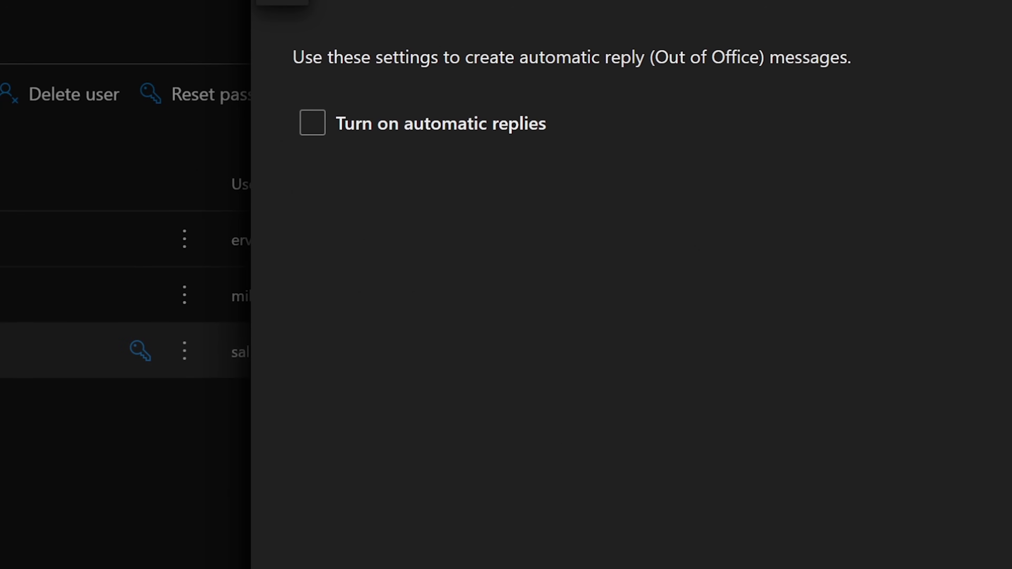
# Turn on automatic replies with an internal vacation message naming a colleague to contact for issues.
pyautogui.click(312, 123)
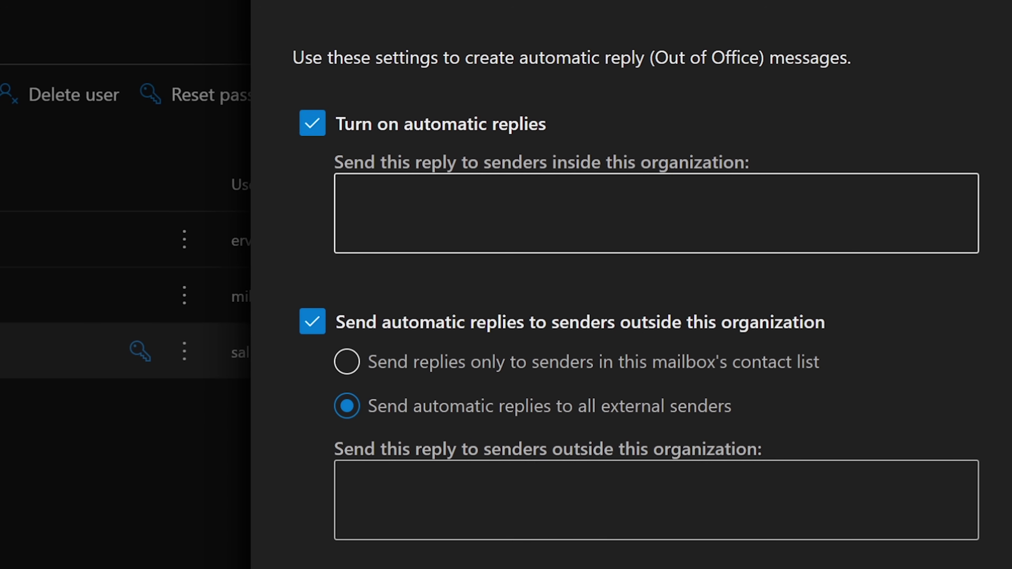
pyautogui.click(346, 193)
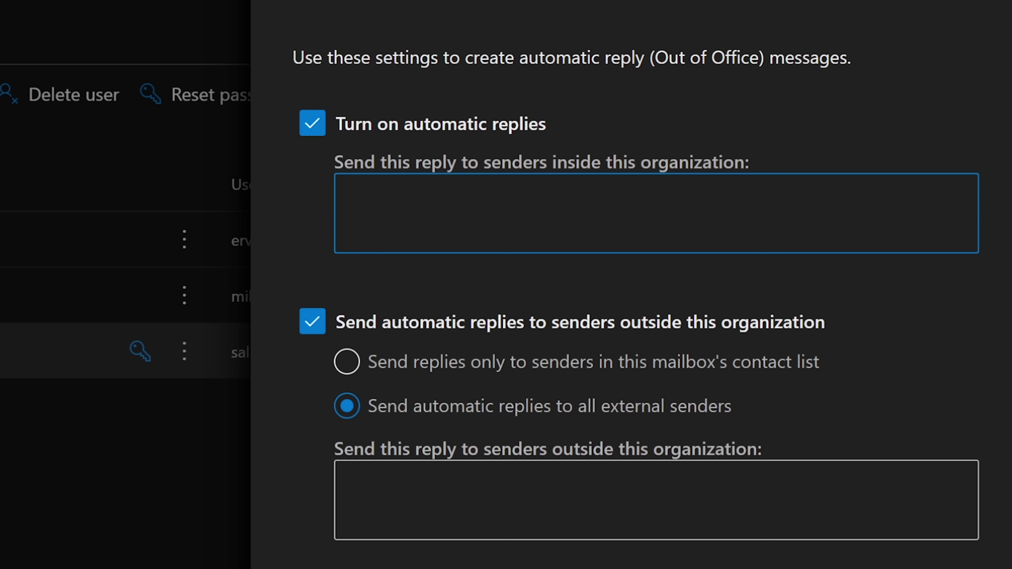
pyautogui.write("Sorry, I'm on Vacat")
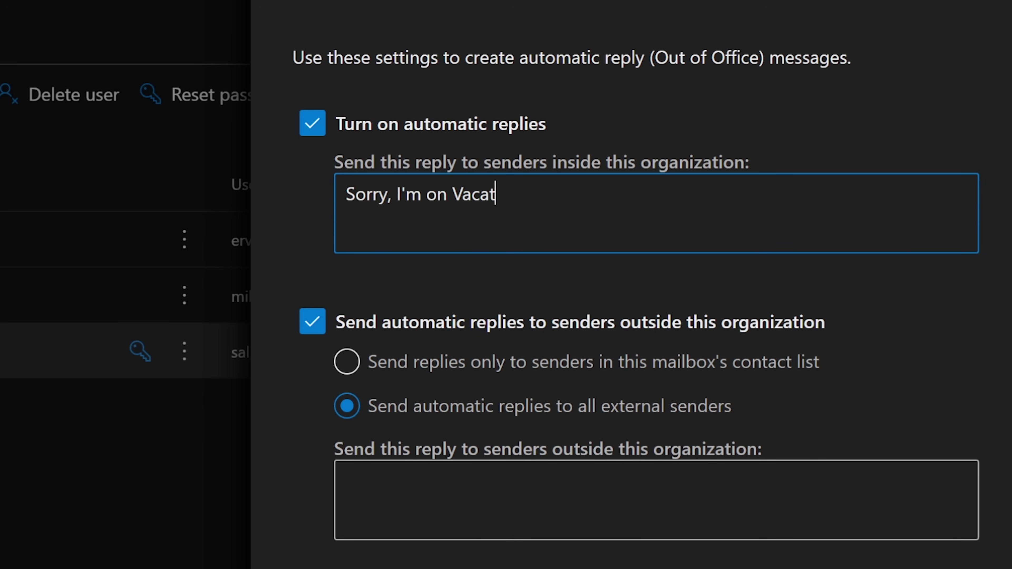
pyautogui.write('ion .Please ')
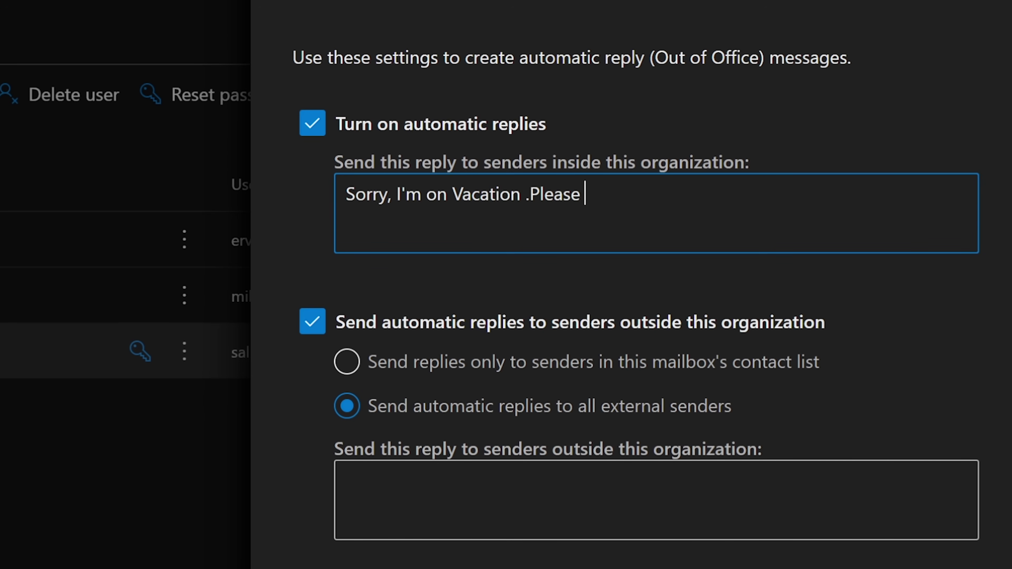
pyautogui.write('contact Bob f')
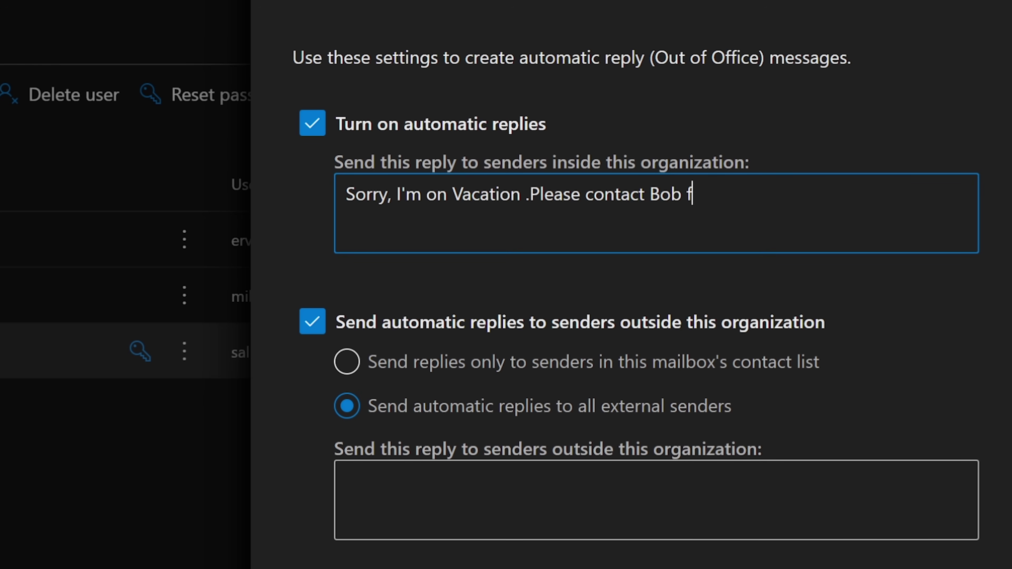
pyautogui.write('or any issues.')
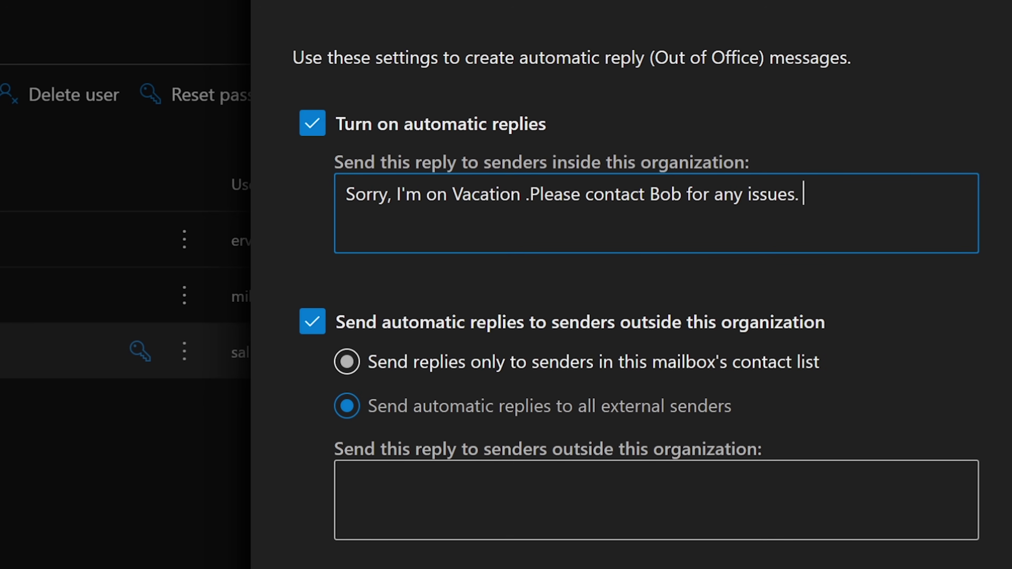
# Send external replies to all external senders, reusing the same vacation message.
pyautogui.click(346, 361)
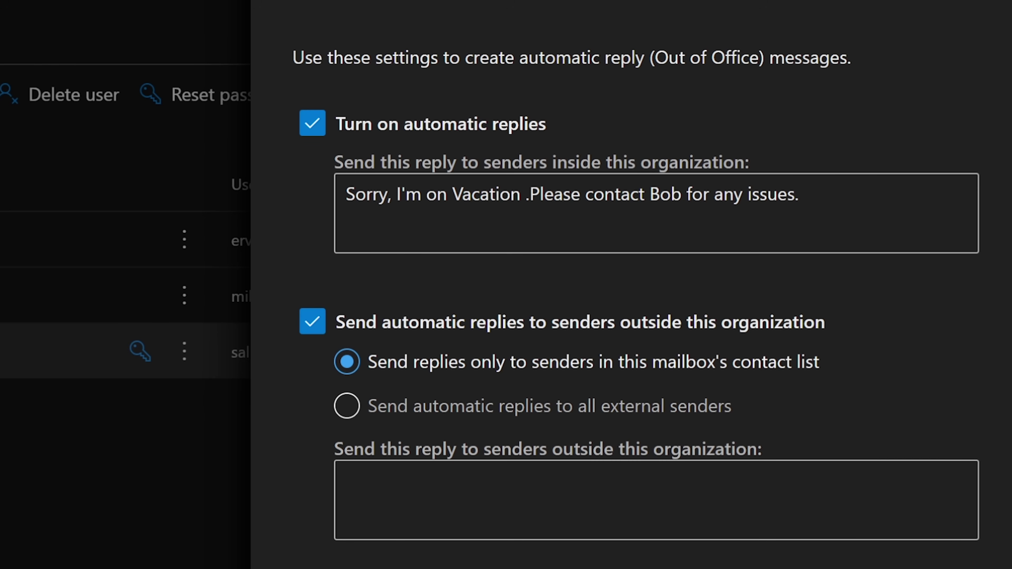
pyautogui.click(346, 406)
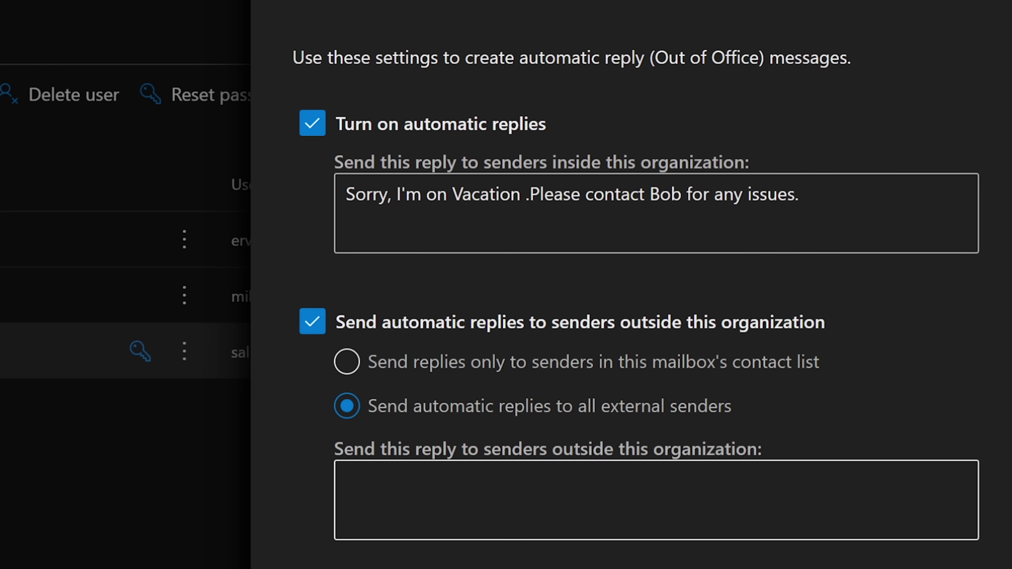
pyautogui.click(804, 193)
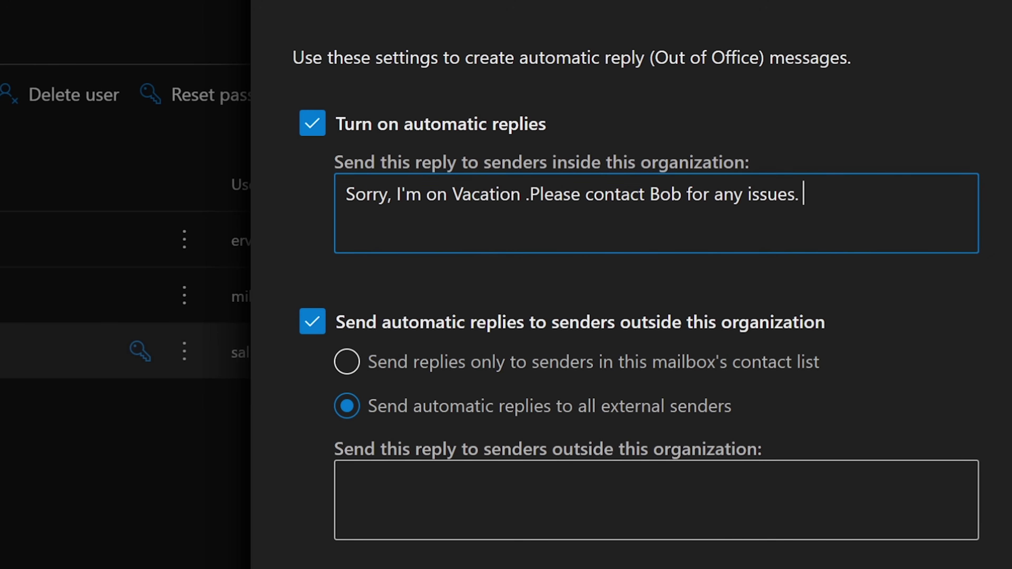
pyautogui.hotkey('ctrl', 'a')
pyautogui.hotkey('ctrl', 'c')
pyautogui.click(347, 480)
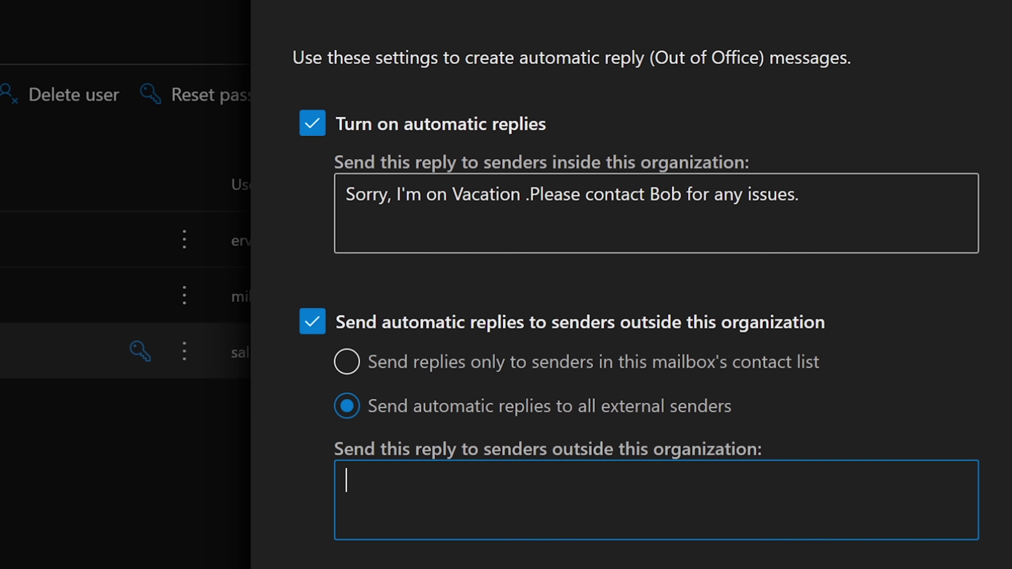
pyautogui.hotkey('ctrl', 'v')
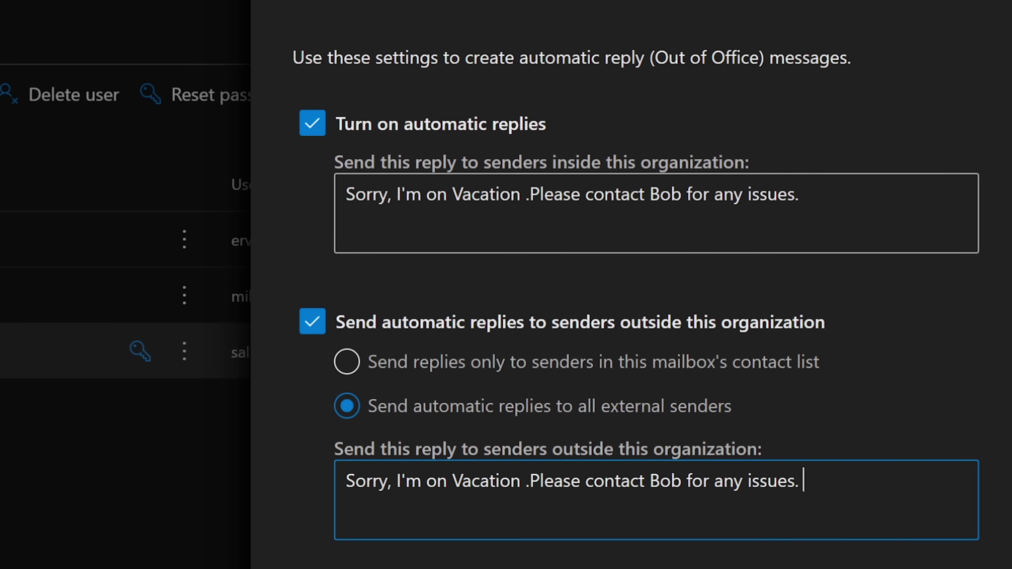
pyautogui.click(804, 193)
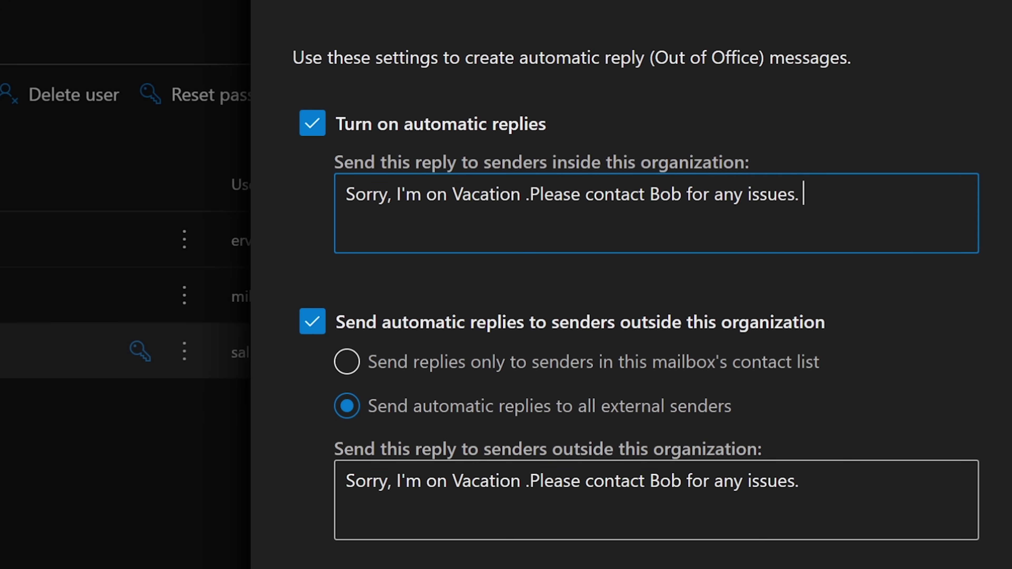
pyautogui.click(803, 481)
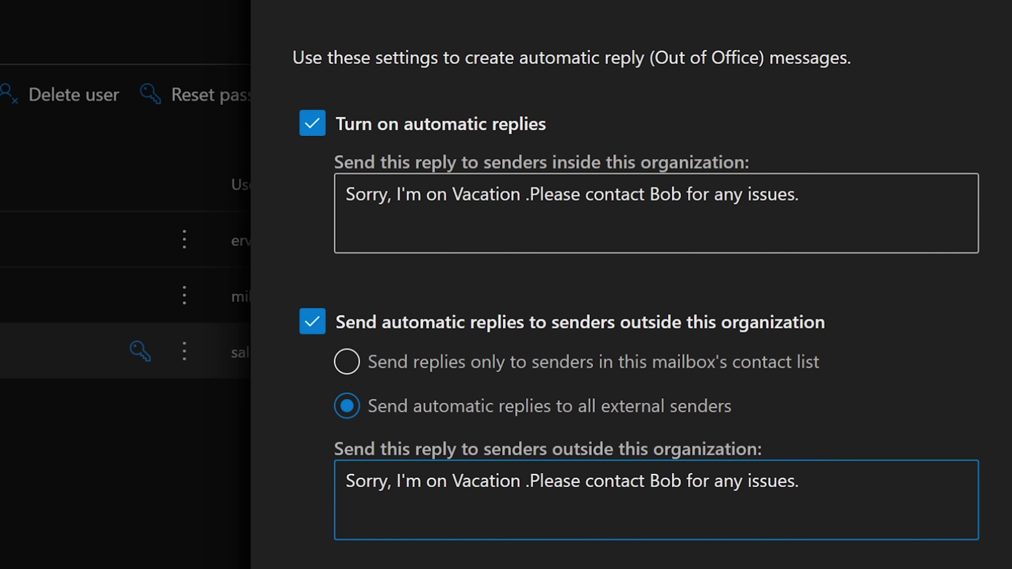
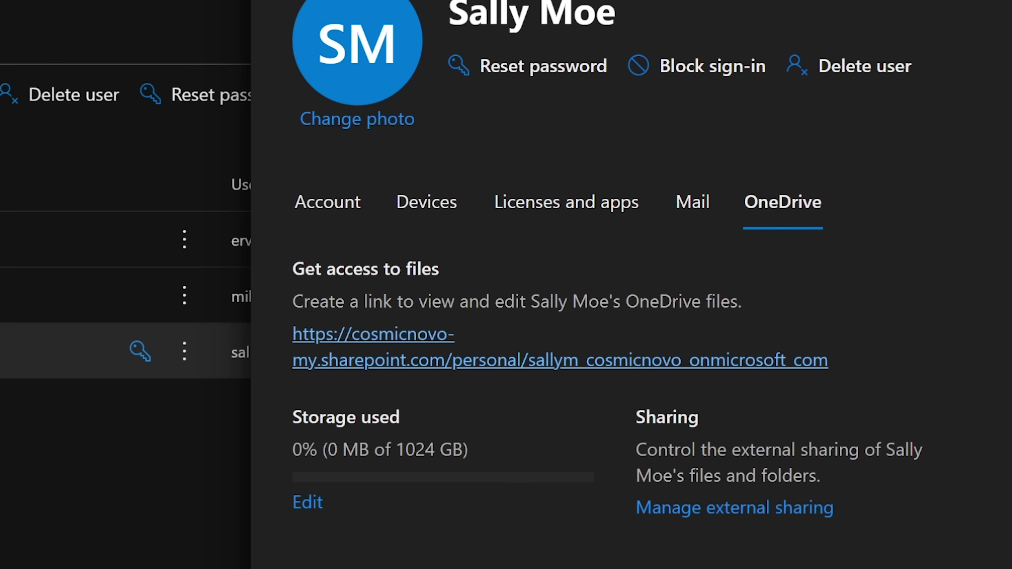
# Copy the link address of the user's OneDrive files from the OneDrive tab.
pyautogui.rightClick(715, 359)
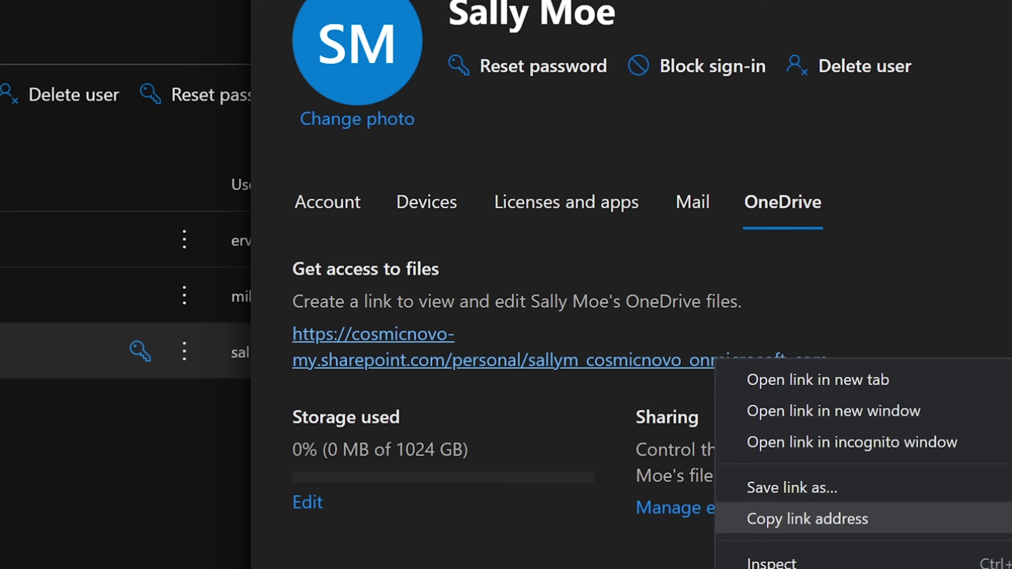
pyautogui.click(807, 518)
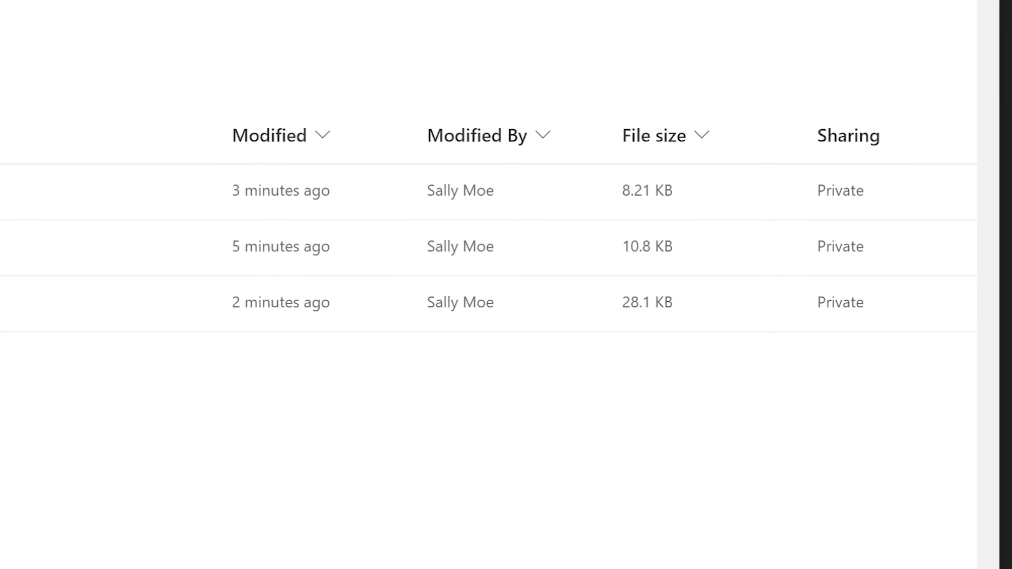
# Load the user's OneDrive from the copied link in a new tab and confirm the recycle bin is empty.
pyautogui.hotkey('ctrl', 't')
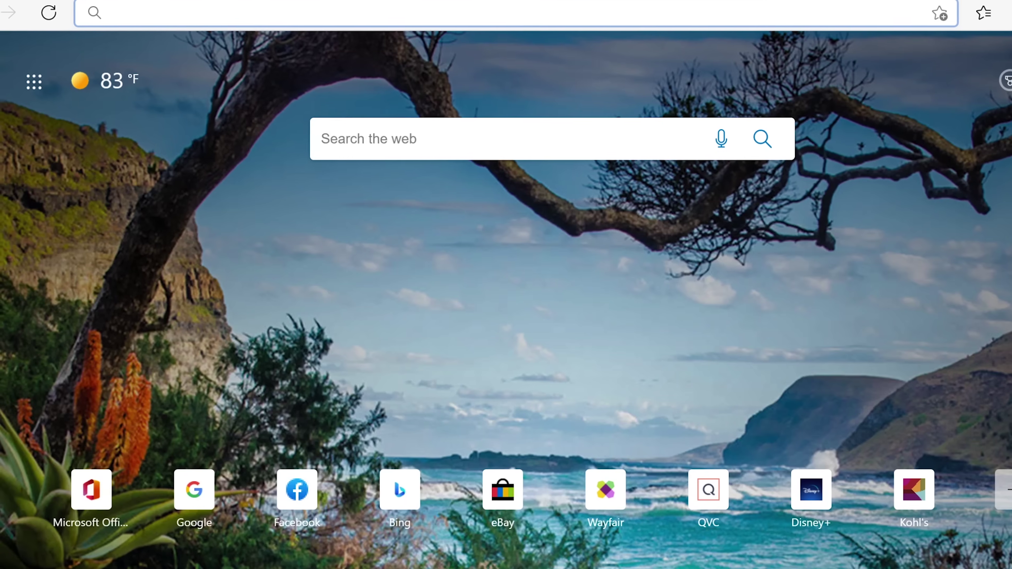
pyautogui.hotkey('ctrl', 'v')
pyautogui.press('Return')
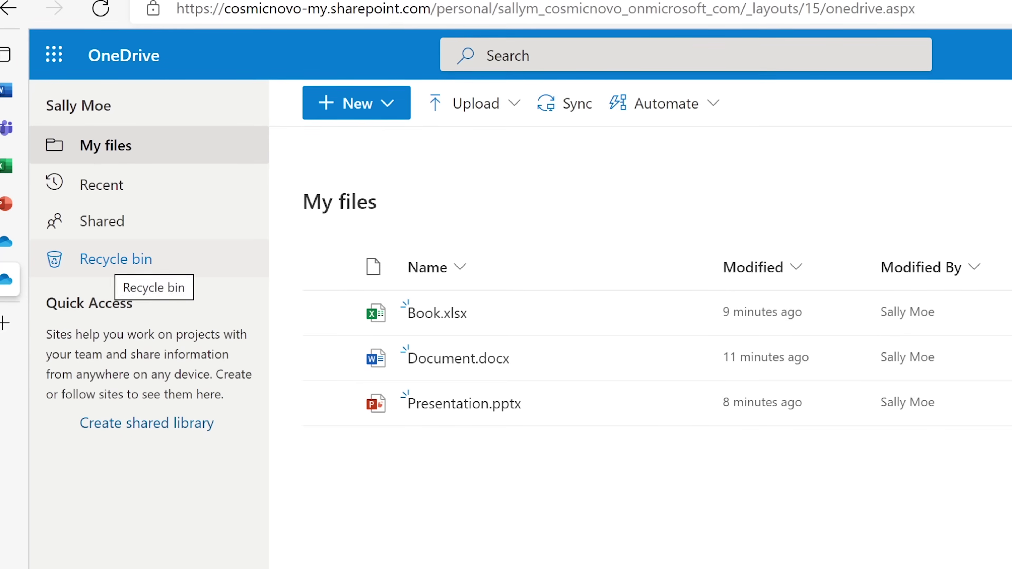
pyautogui.click(102, 259)
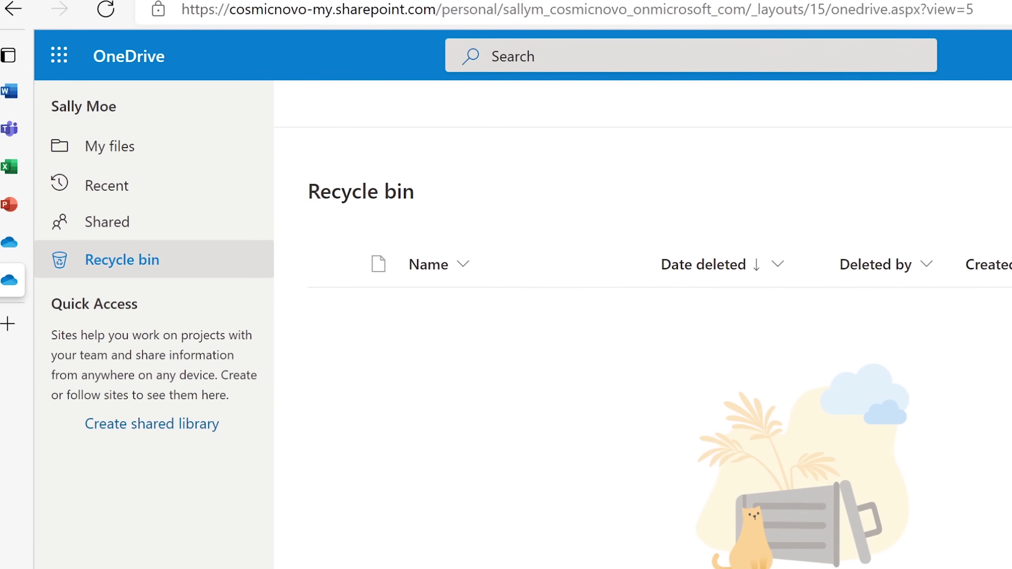
pyautogui.click(119, 149)
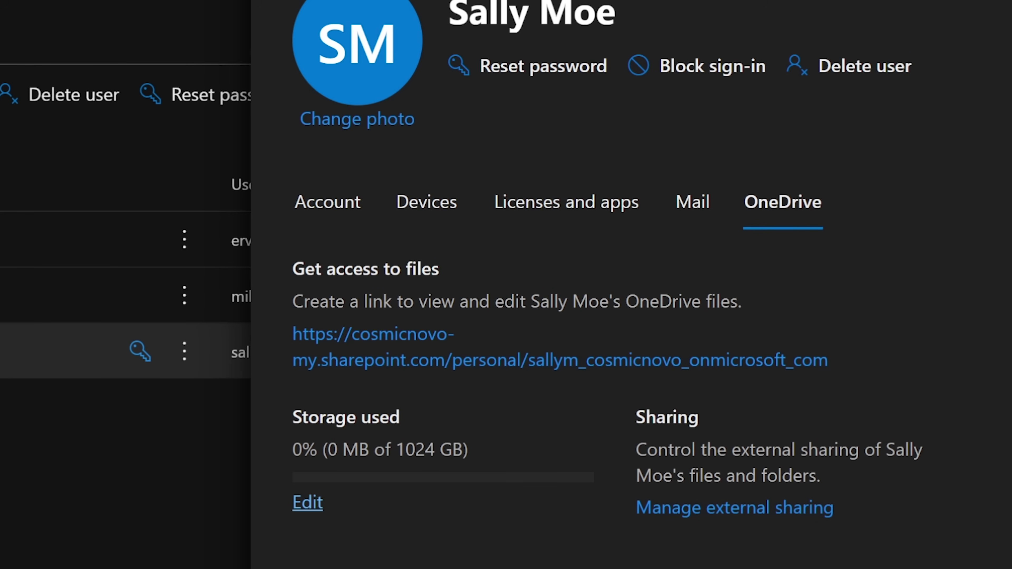
# Set a custom 5120 GB maximum OneDrive storage for the user, then view their Account details.
pyautogui.click(307, 502)
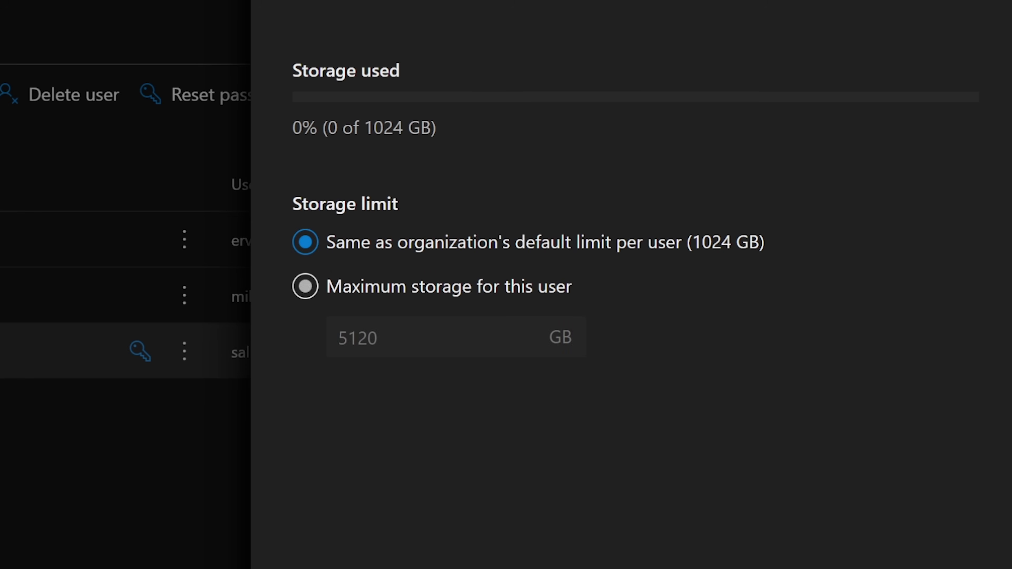
pyautogui.click(305, 286)
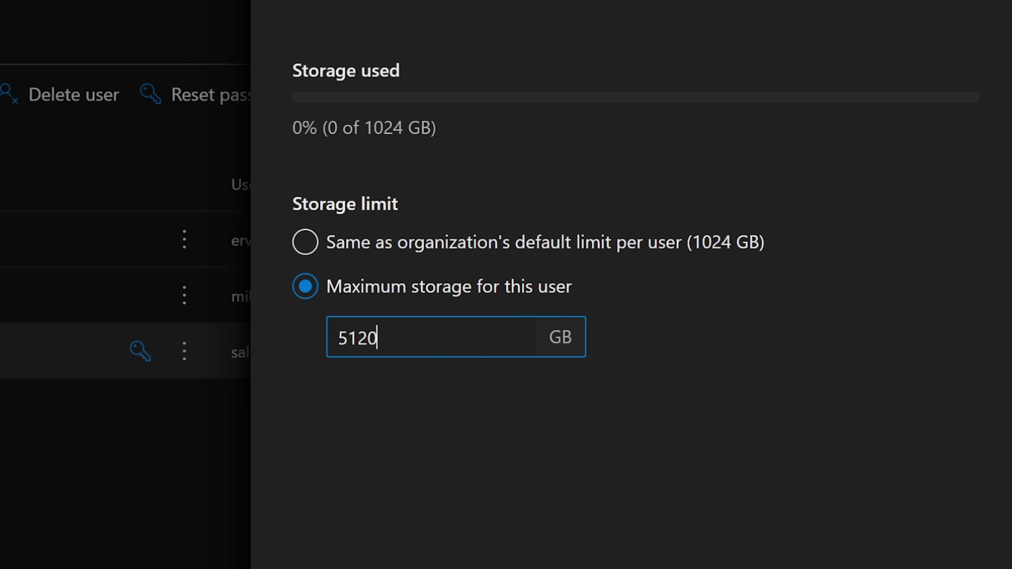
pyautogui.hotkey('ctrl', 'a')
pyautogui.press('Tab')
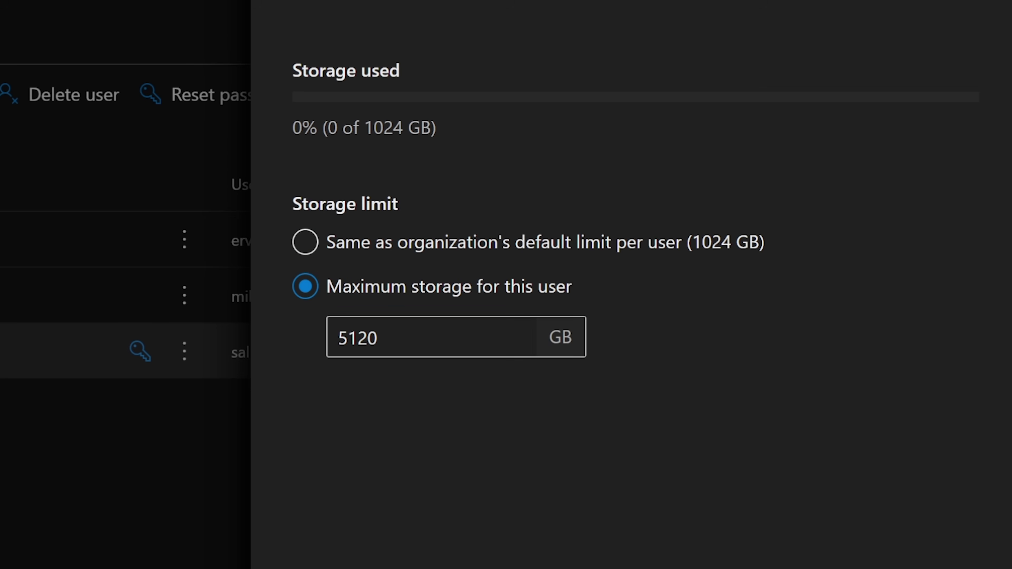
pyautogui.press('Return')
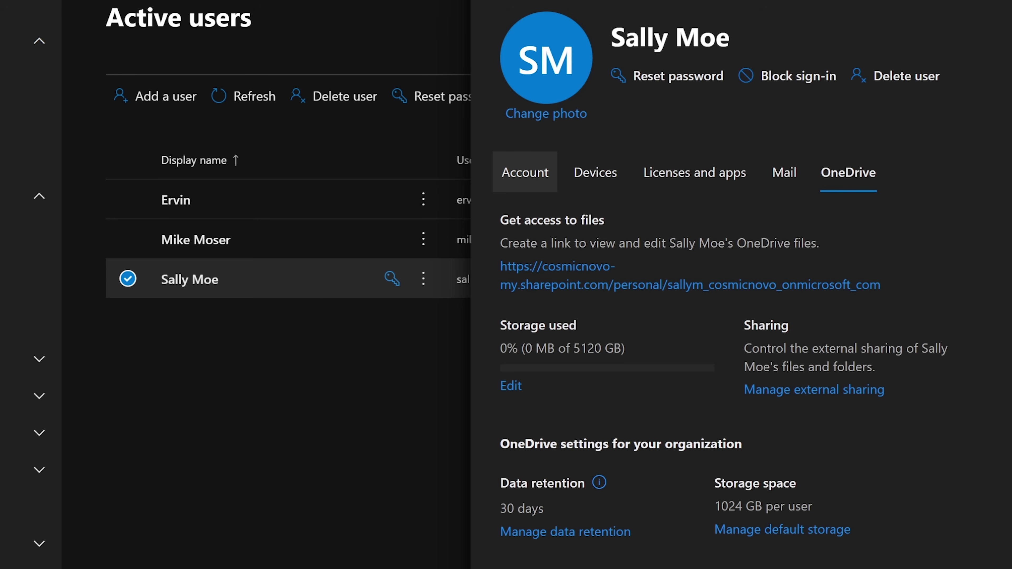
pyautogui.click(525, 172)
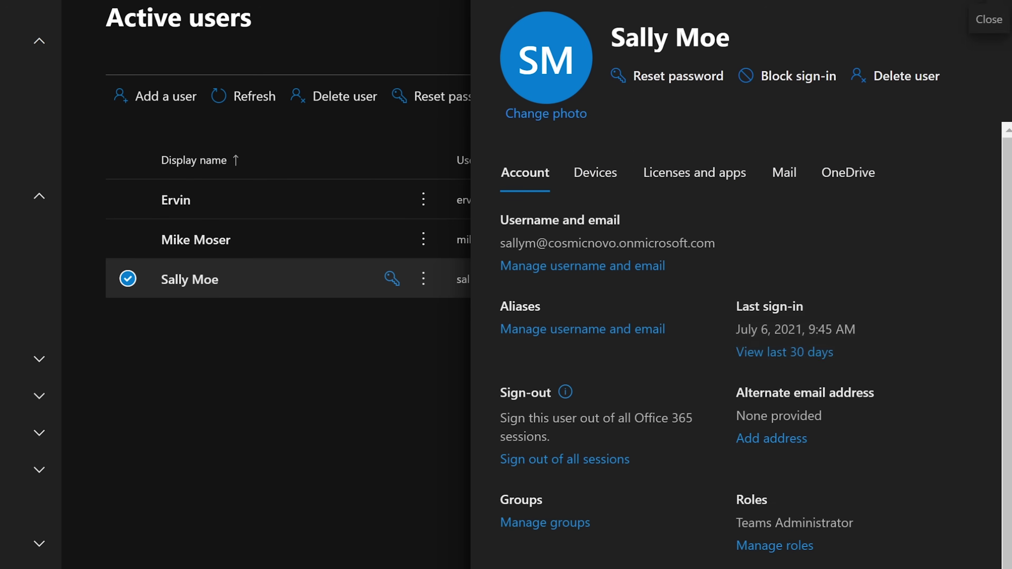
# Close the user details panel and scroll the left navigation down toward Admin centers.
pyautogui.click(992, 16)
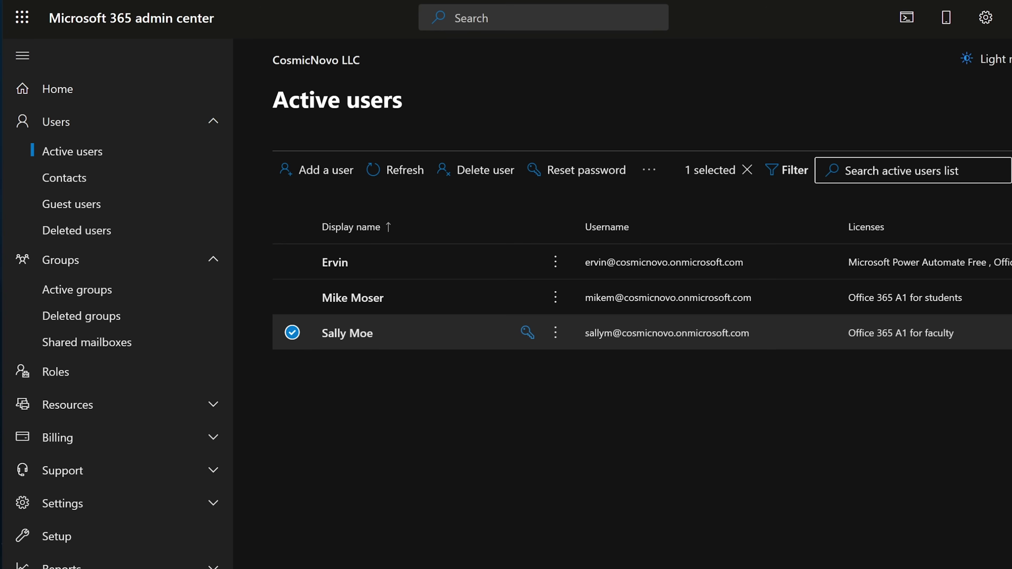
pyautogui.scroll(-5, 170, 501)
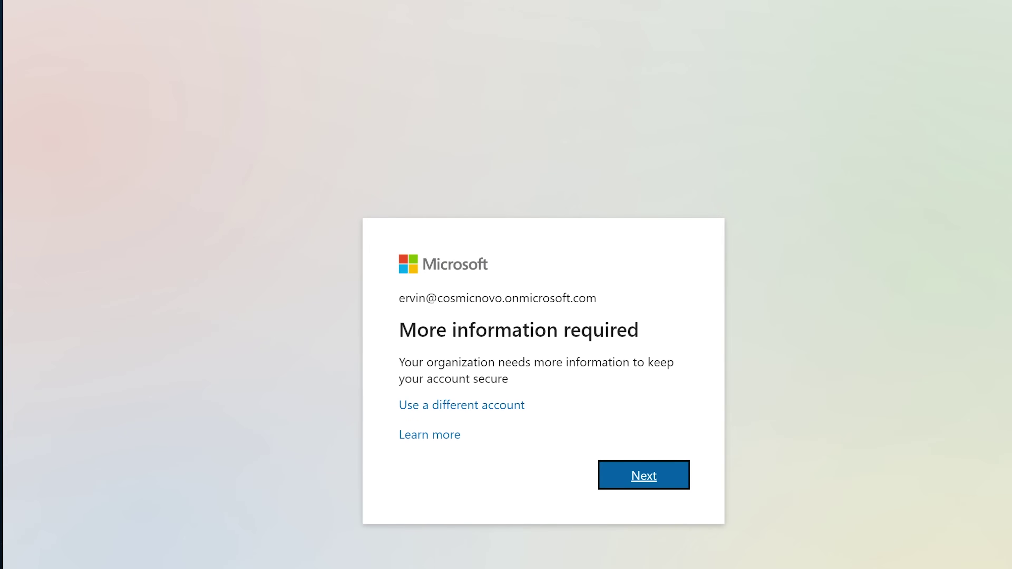
# Continue through both More information required prompts until the Azure AD dashboard loads.
pyautogui.press('Return')
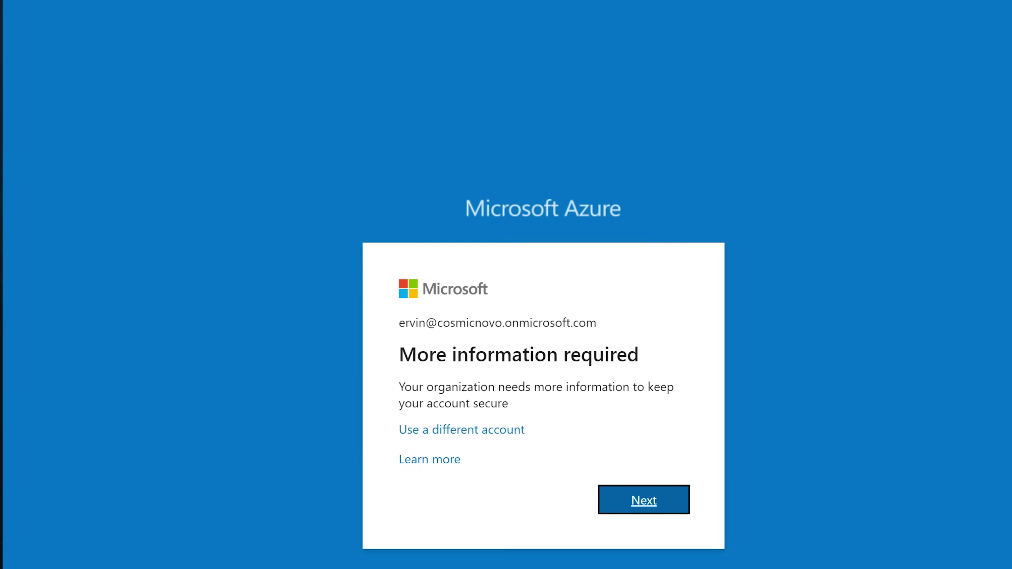
pyautogui.press('Return')
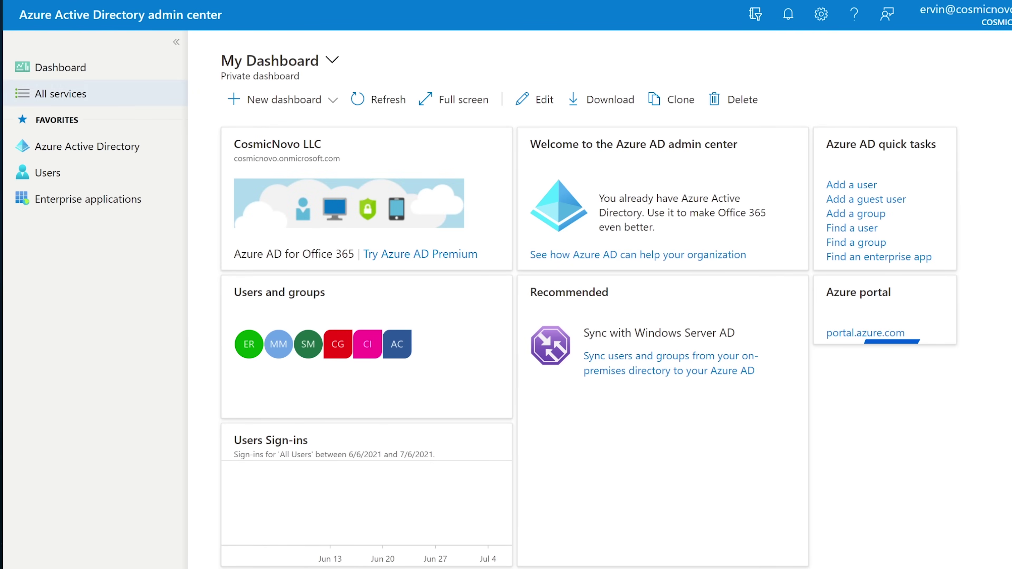
# Open the user's profile from the Azure AD Users list and scroll through their identity and job details.
pyautogui.click(48, 172)
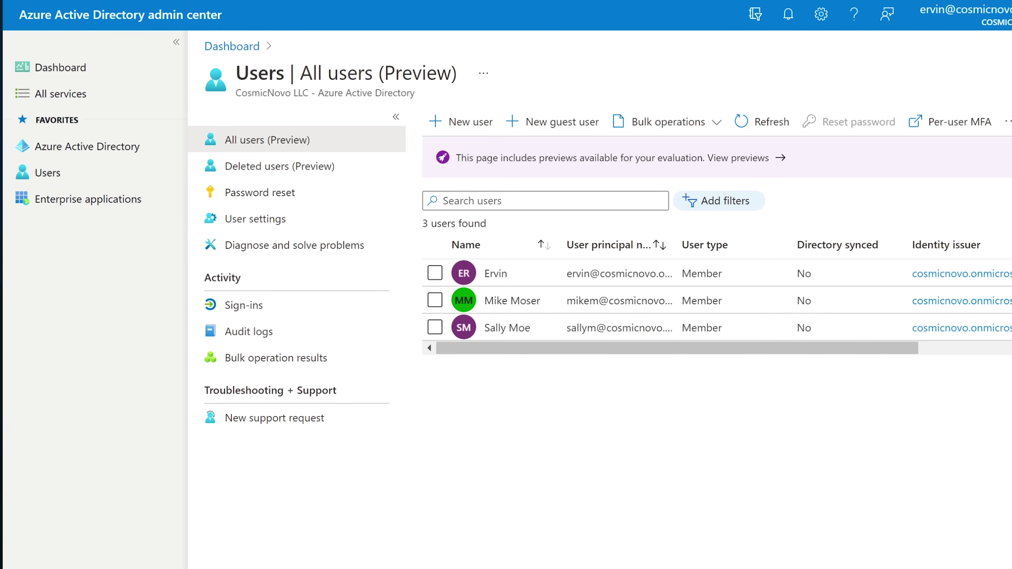
pyautogui.click(507, 327)
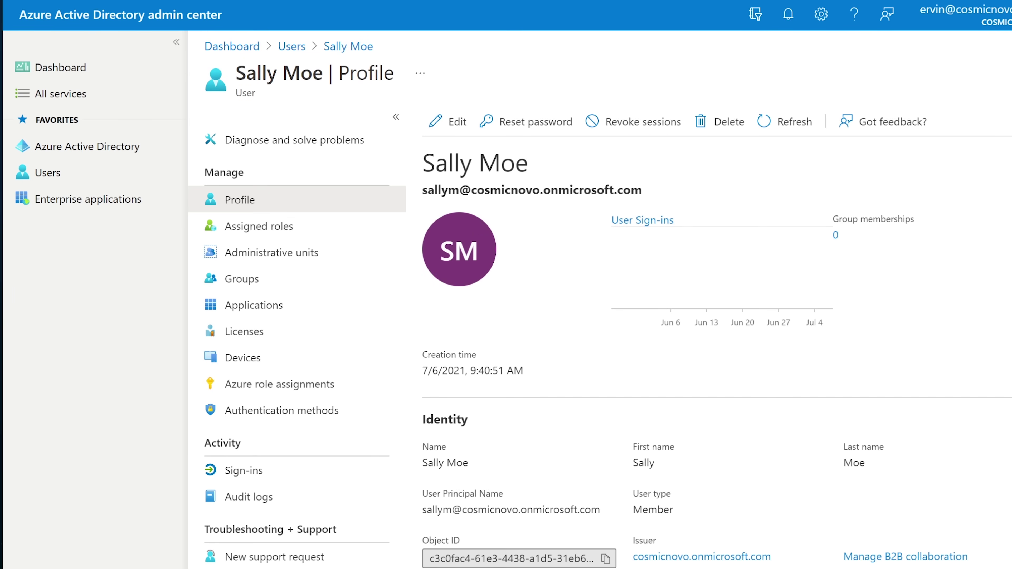
pyautogui.scroll(-4, 717, 351)
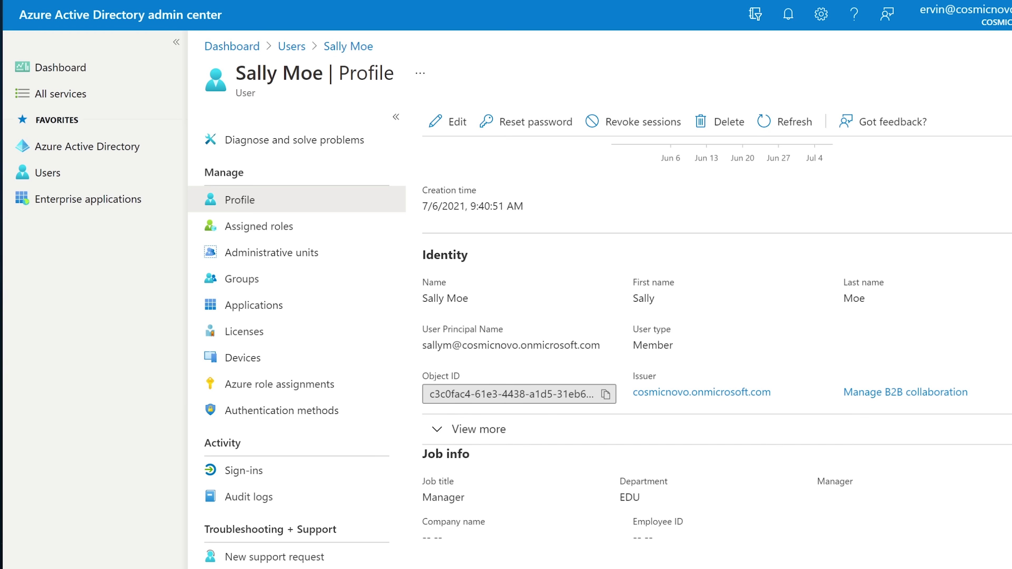
pyautogui.scroll(4, 717, 351)
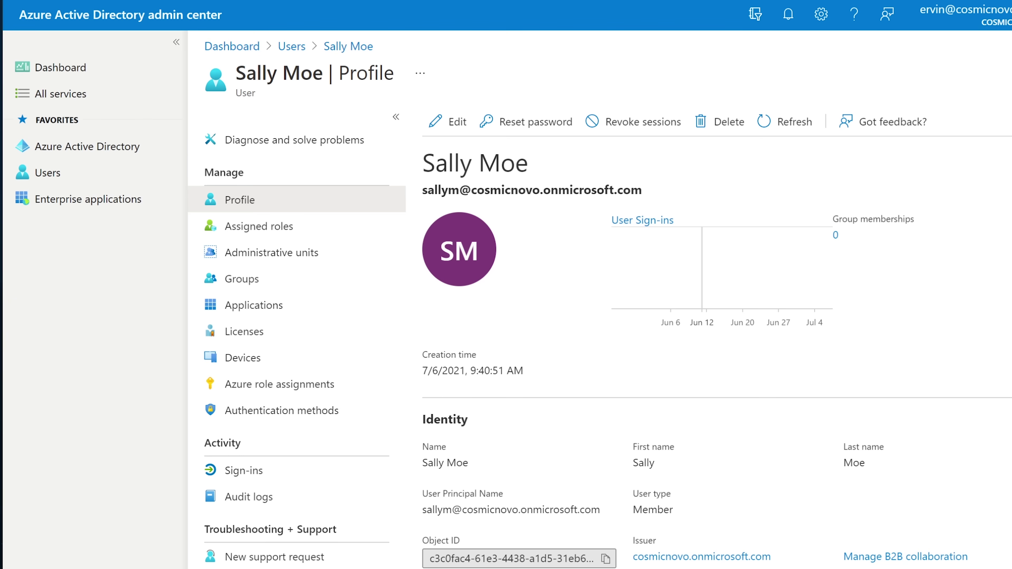
pyautogui.scroll(-3, 713, 359)
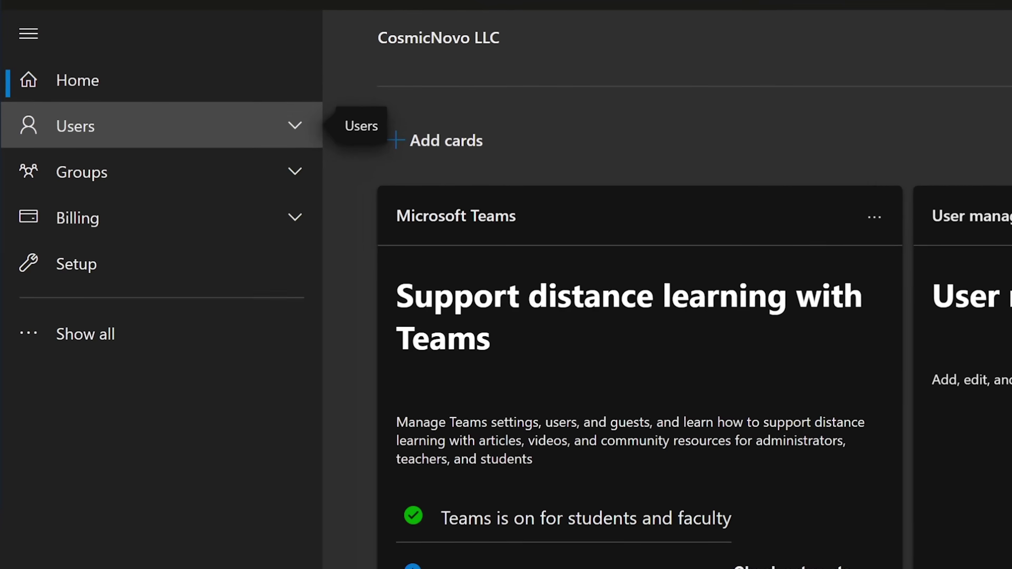
# Expand Users in the admin center's left navigation.
pyautogui.click(159, 125)
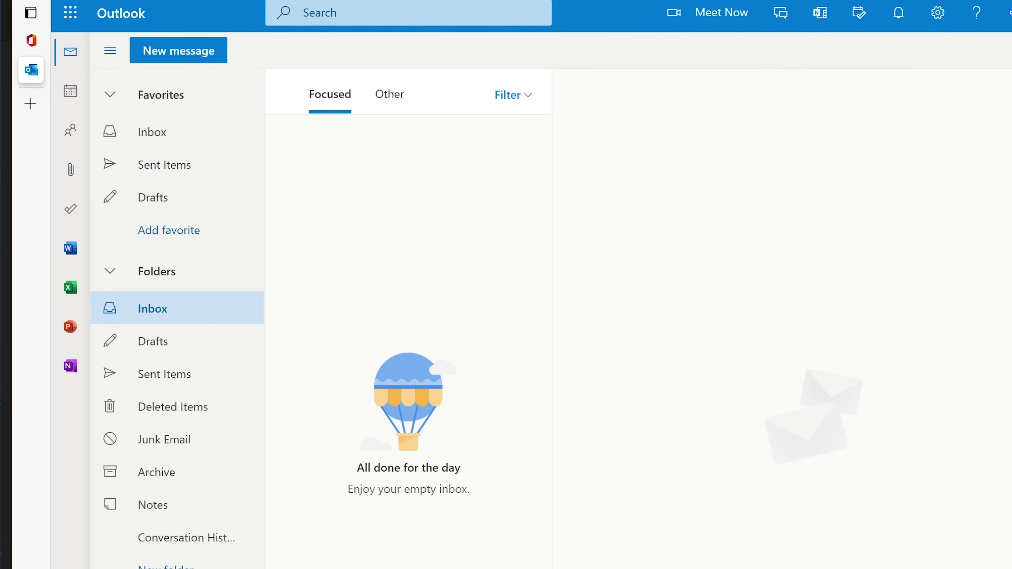
# Open the Microsoft 365 app launcher to head back to the admin center.
pyautogui.click(70, 13)
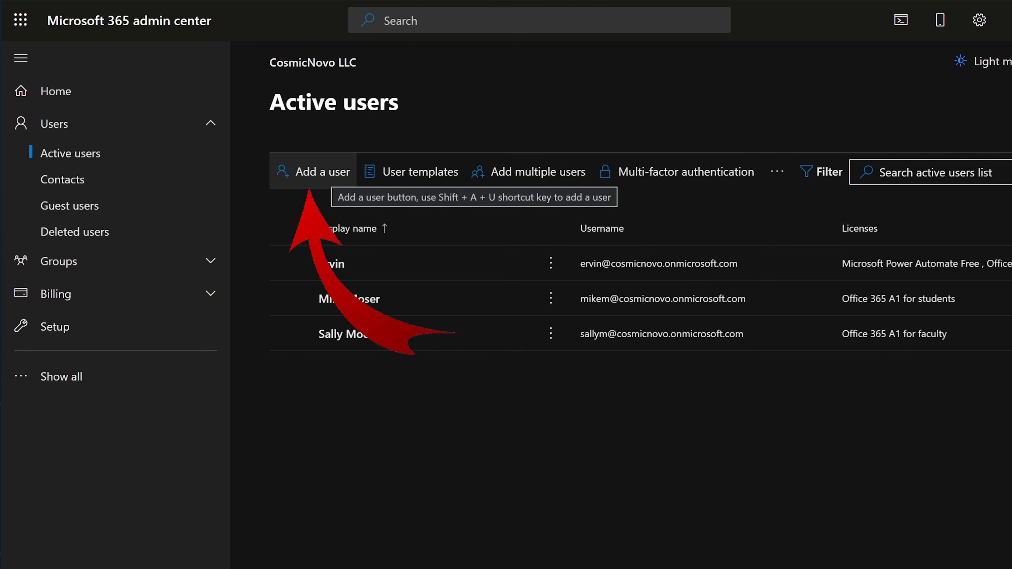
# Start a new user with first name, last name and username, requiring a password change at first sign-in.
pyautogui.click(313, 171)
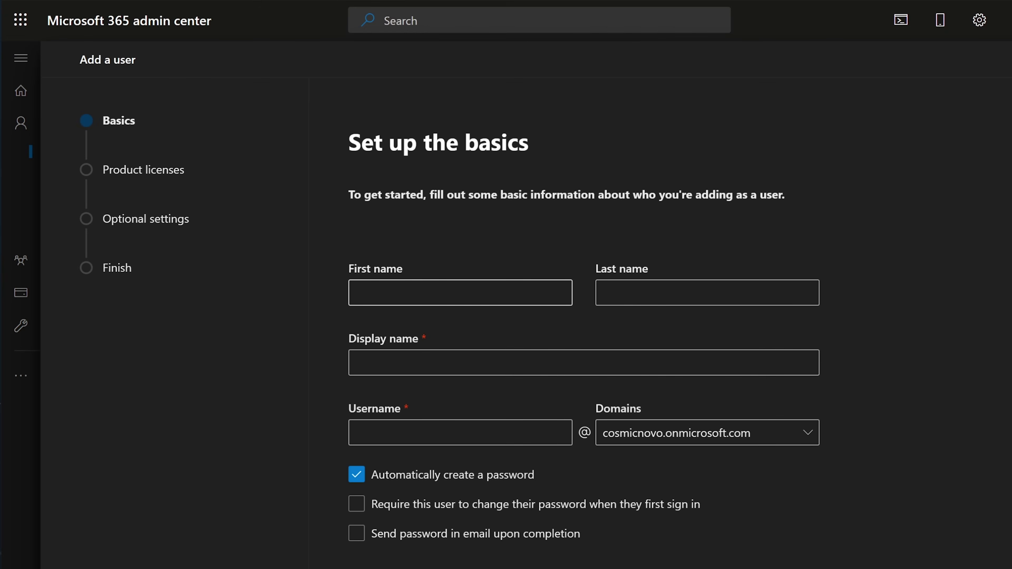
pyautogui.click(460, 292)
pyautogui.write('Bob')
pyautogui.press('Tab')
pyautogui.write('Bo')
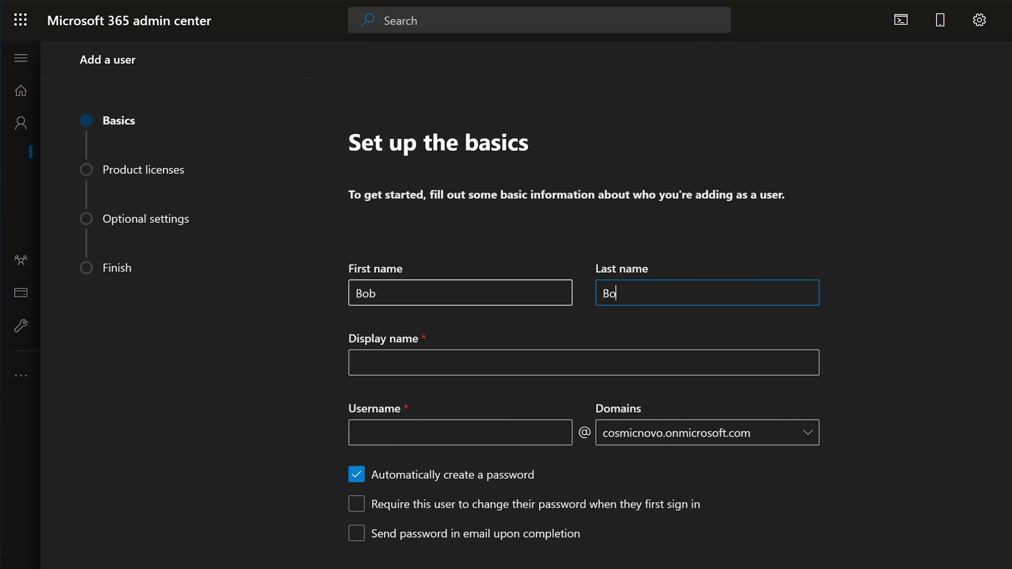
pyautogui.write('bson')
pyautogui.press('Tab')
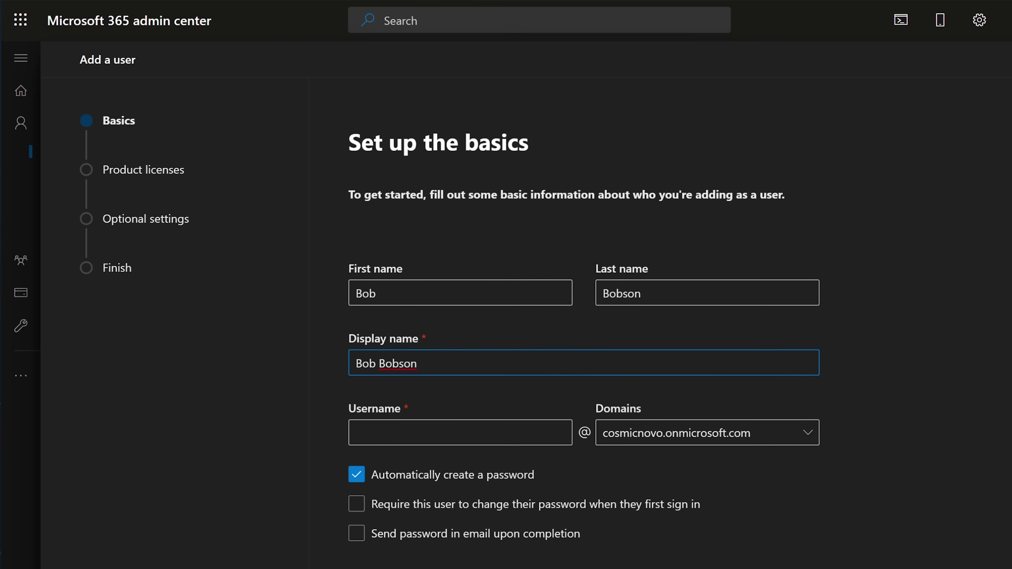
pyautogui.click(460, 432)
pyautogui.write('bobb')
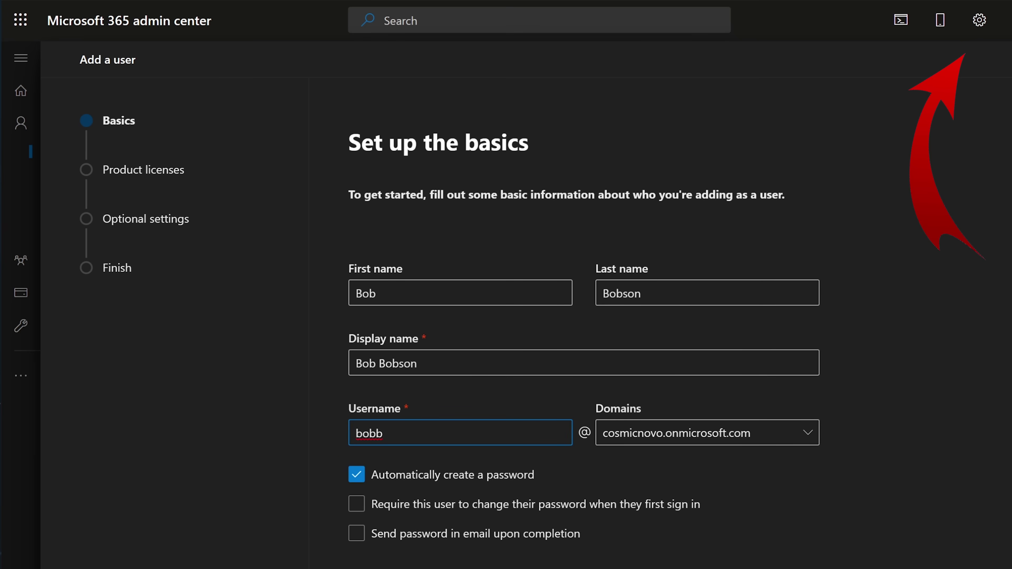
pyautogui.click(160, 500)
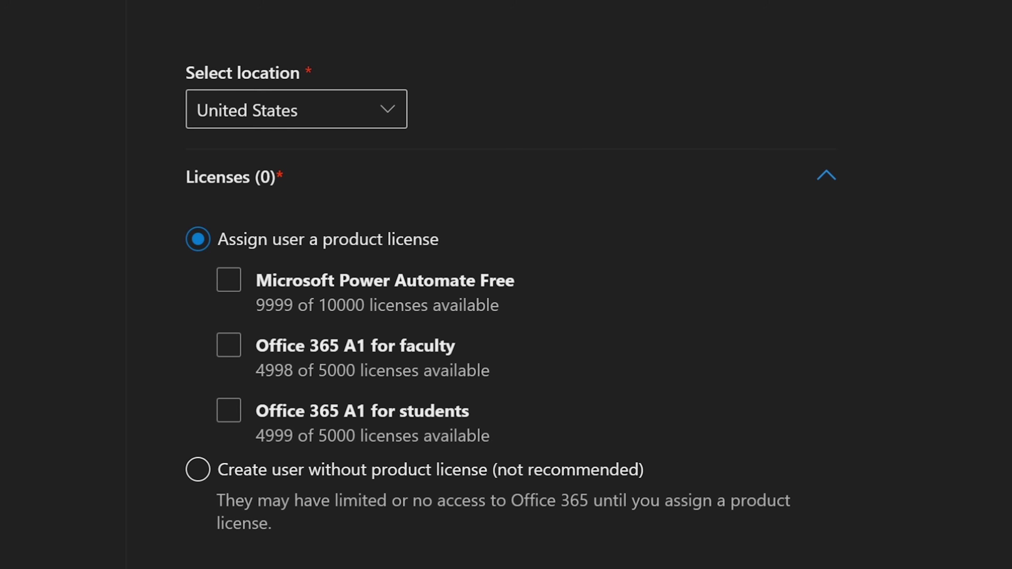
# Assign only the Office 365 A1 for students license, reach Roles, and begin closing the wizard.
pyautogui.click(229, 279)
pyautogui.click(228, 280)
pyautogui.click(229, 345)
pyautogui.click(229, 344)
pyautogui.click(228, 410)
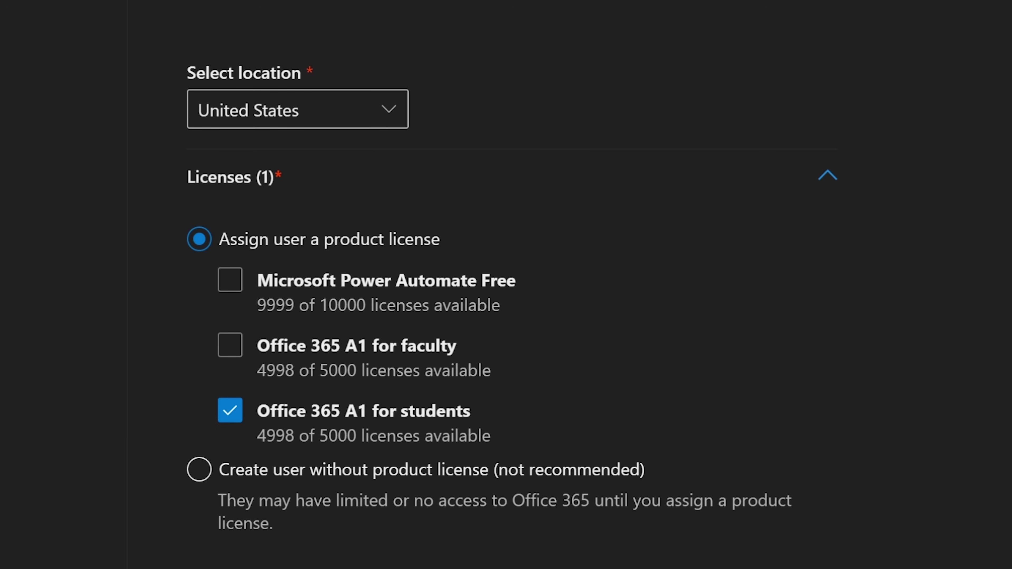
pyautogui.scroll(-10, 506, 298)
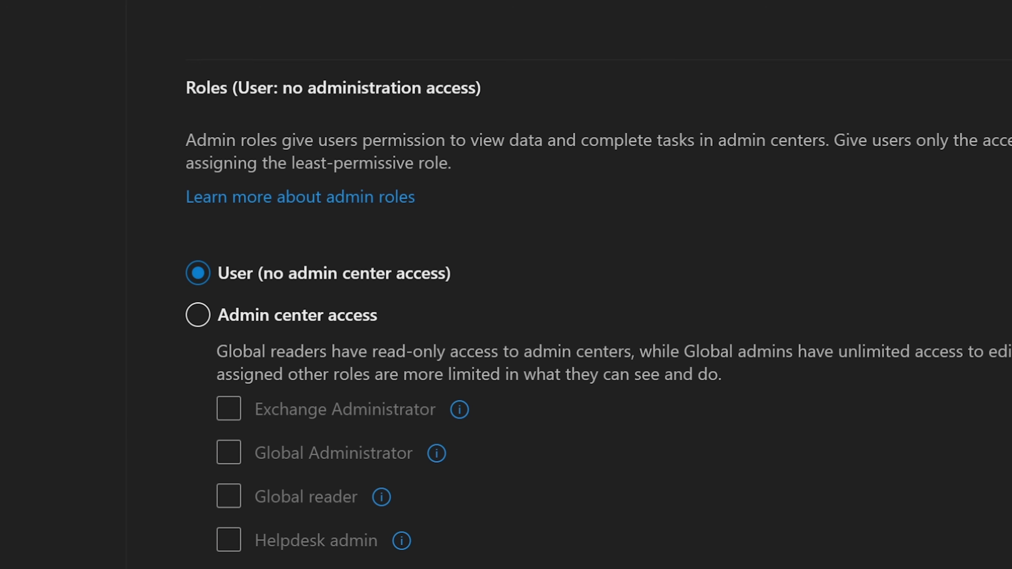
pyautogui.press('Escape')
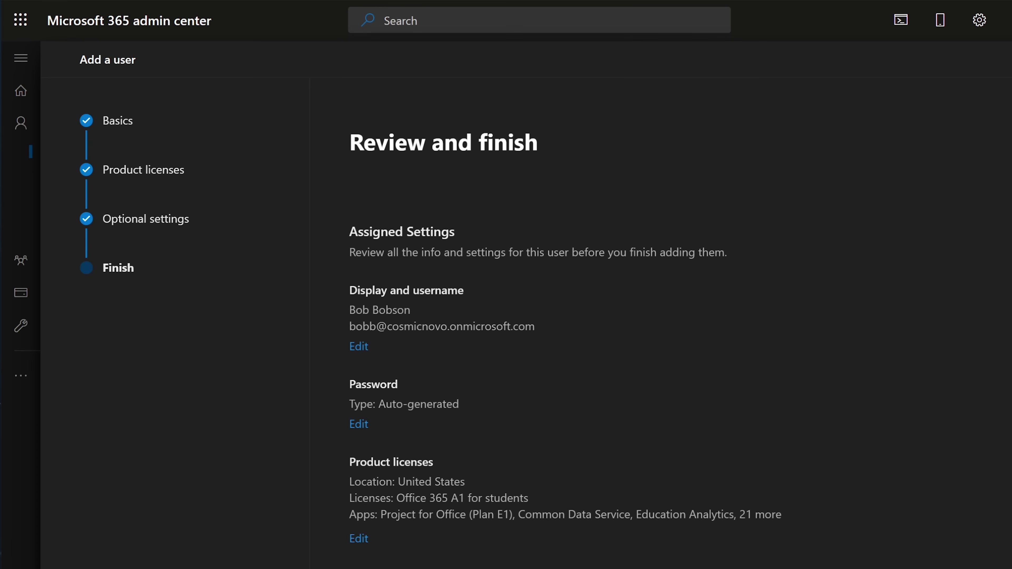
# Scroll down the Active users list to find the new user with Office 365 A1 for students.
pyautogui.scroll(-2, 658, 319)
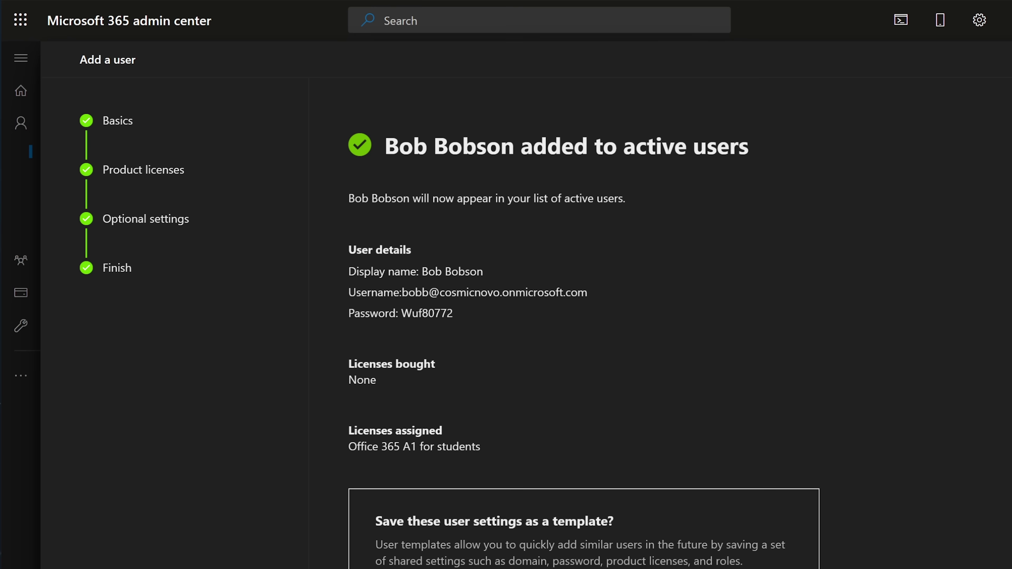
pyautogui.scroll(-5, 584, 323)
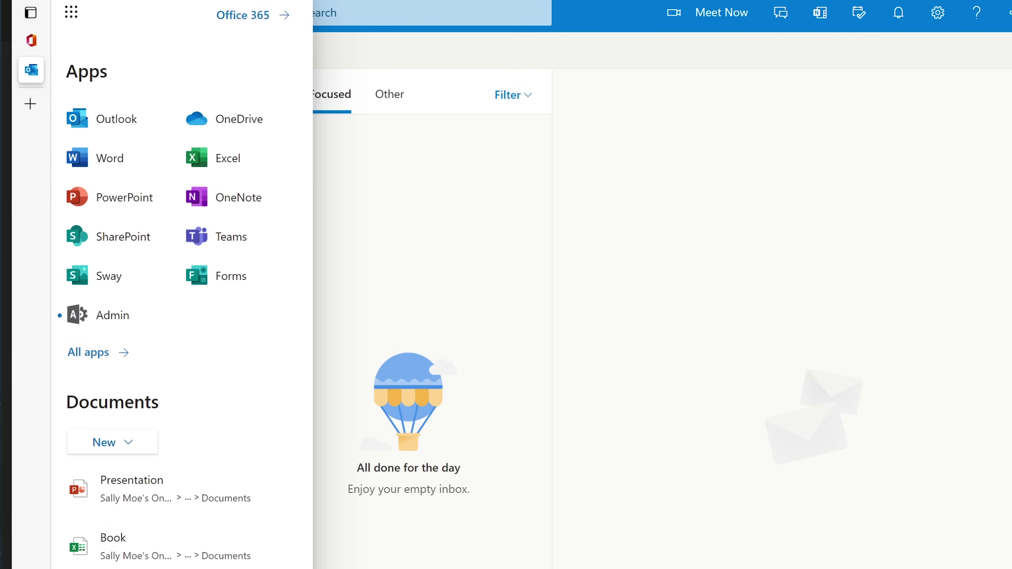
# Go to the Office 365 home page, then launch Outlook from the app launcher.
pyautogui.click(242, 15)
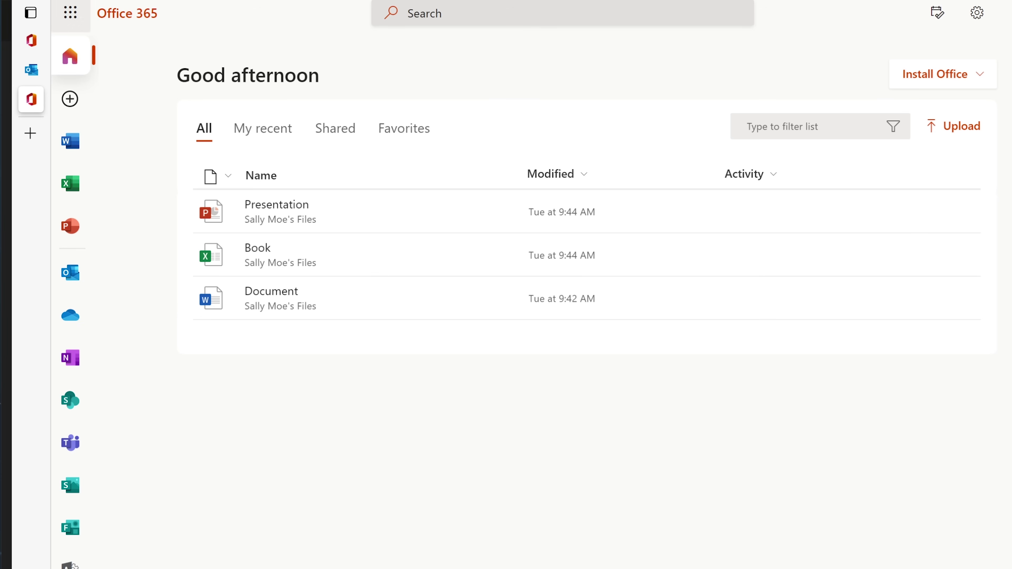
pyautogui.click(70, 13)
pyautogui.click(116, 119)
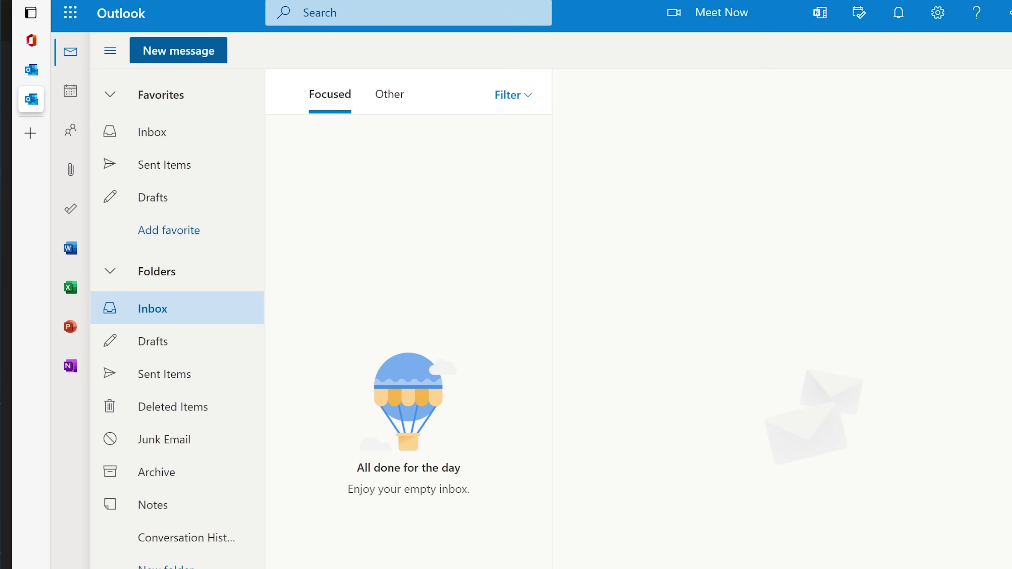
# Start a new email and search the user's name in To twice, clearing it when nothing matches.
pyautogui.click(178, 51)
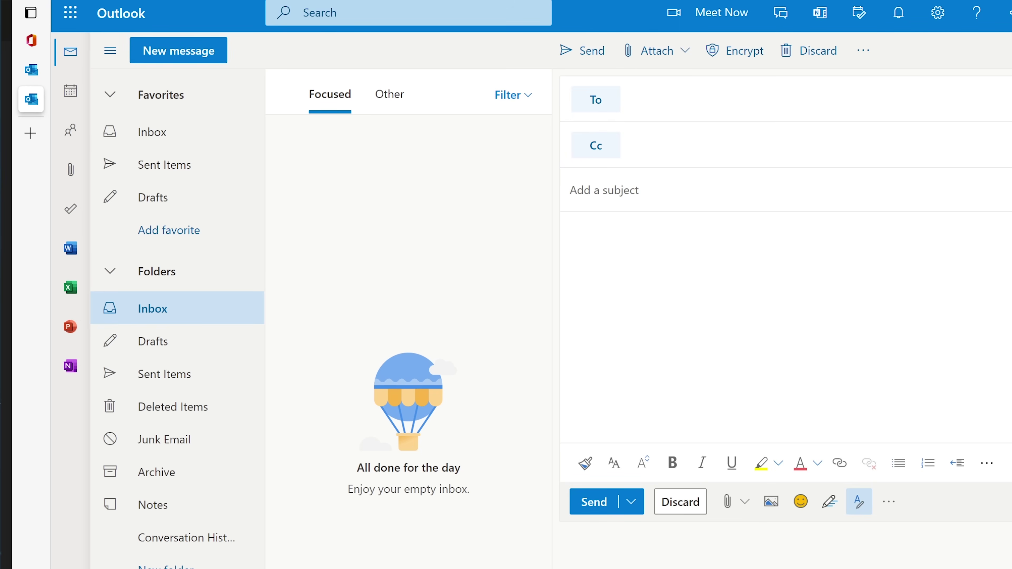
pyautogui.write('b')
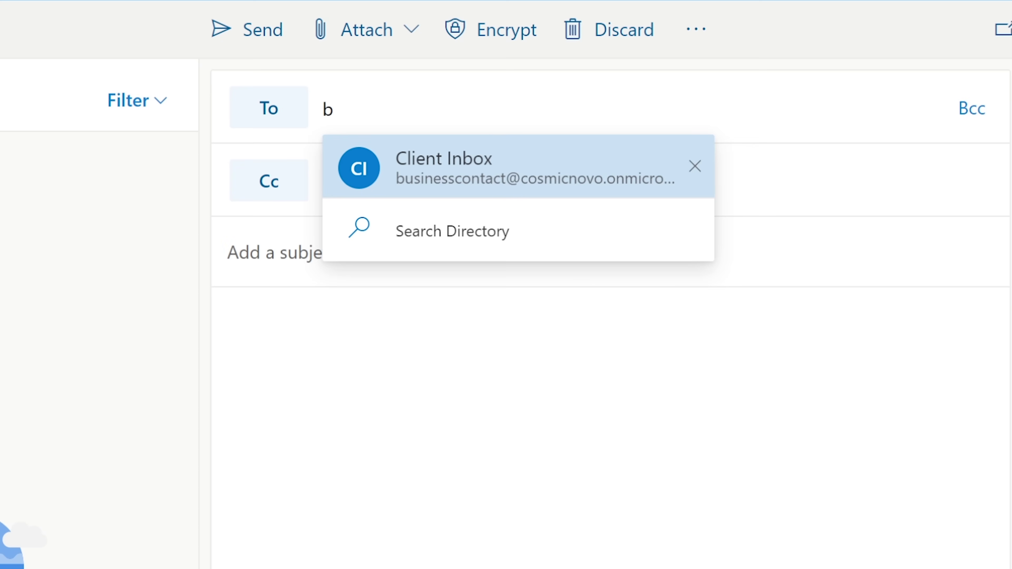
pyautogui.write('ob')
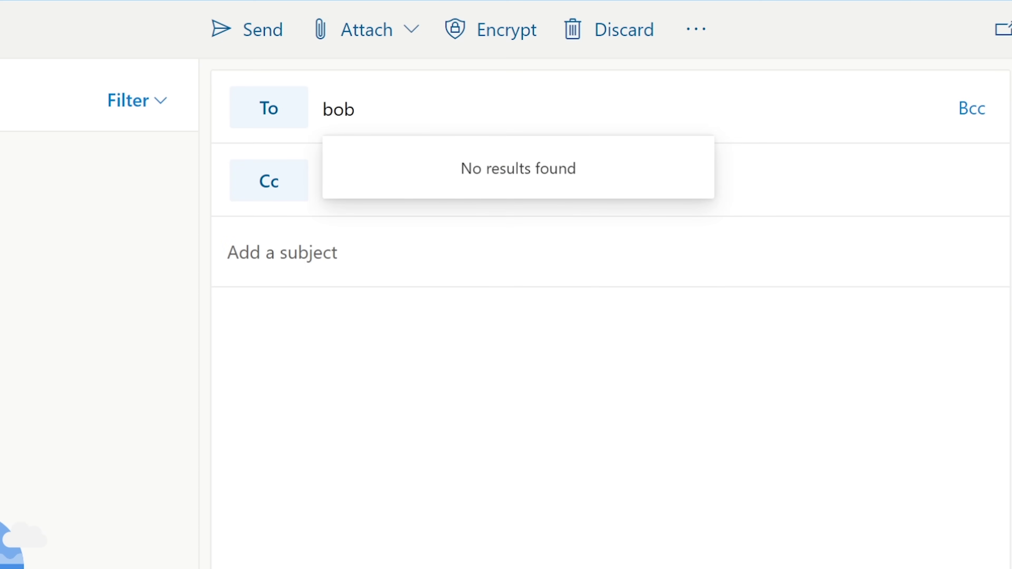
pyautogui.press('BackSpace')
pyautogui.press('BackSpace')
pyautogui.press('BackSpace')
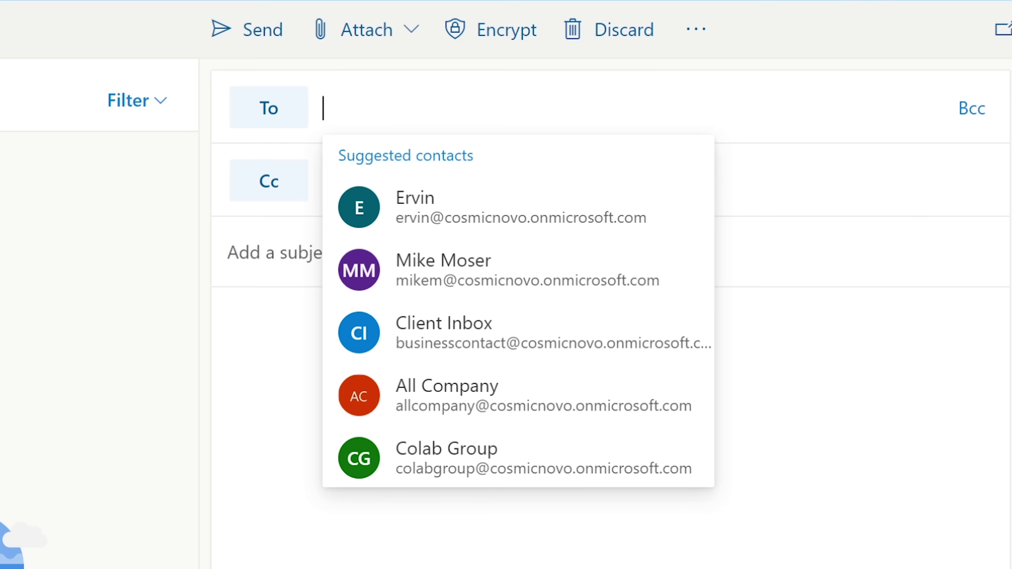
pyautogui.write('bob')
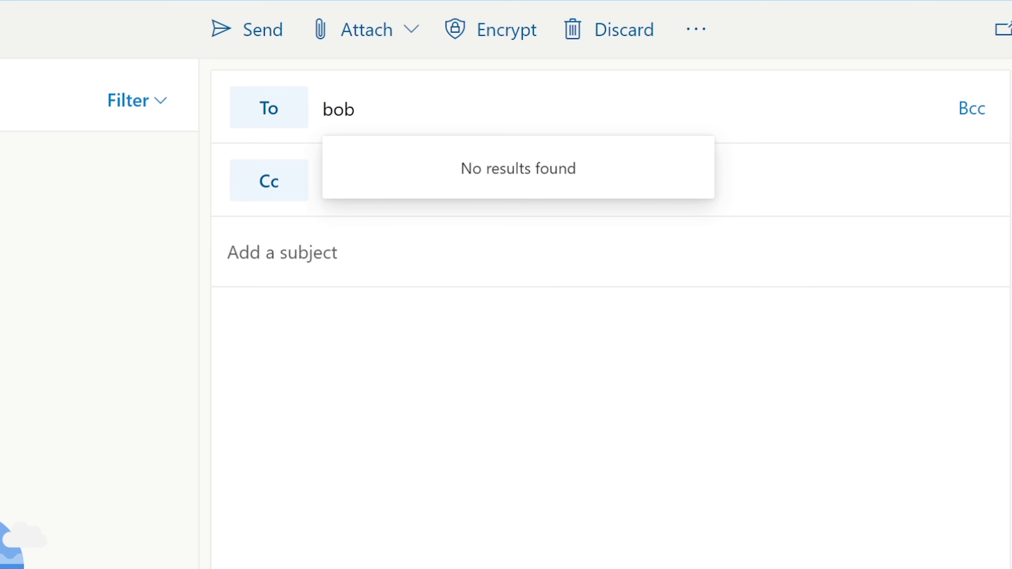
pyautogui.press('BackSpace')
pyautogui.press('BackSpace')
pyautogui.press('BackSpace')
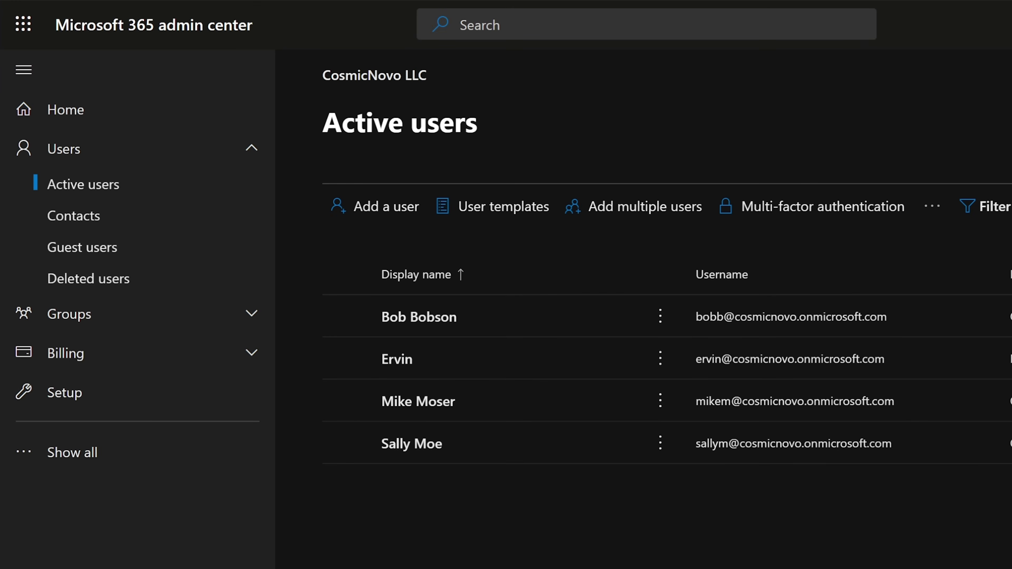
# Check the admin sections and Outlook contacts for the recipient, then retype the user's name in To.
pyautogui.click(71, 451)
pyautogui.scroll(-2, 159, 438)
pyautogui.scroll(2, 159, 439)
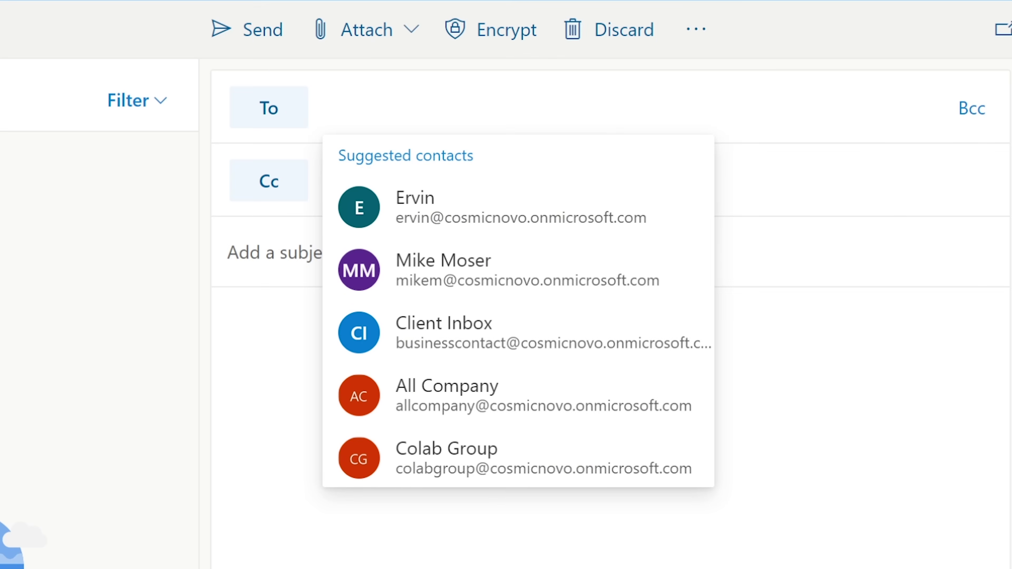
pyautogui.press('Escape')
pyautogui.click(269, 108)
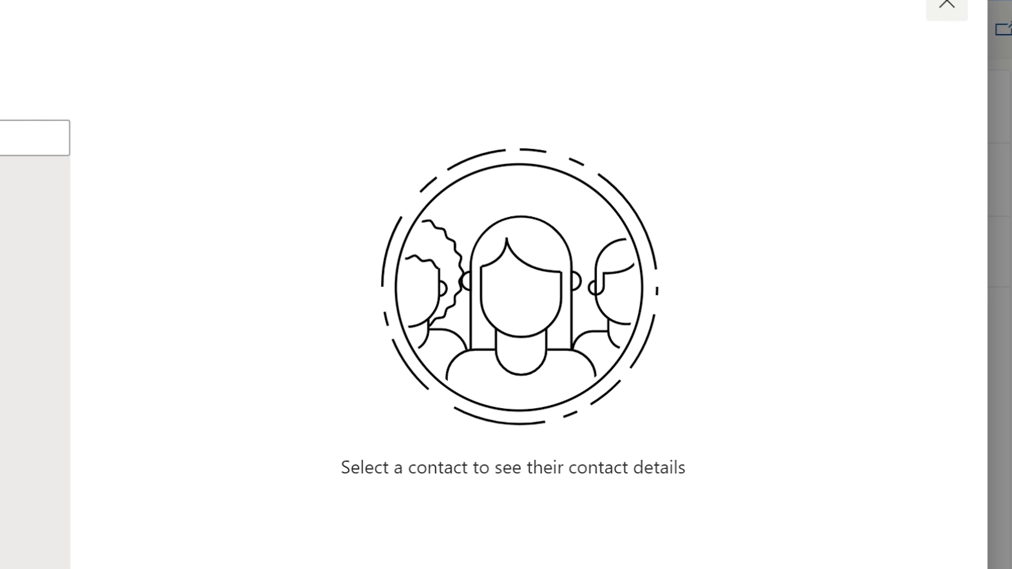
pyautogui.click(946, 4)
pyautogui.write('bob')
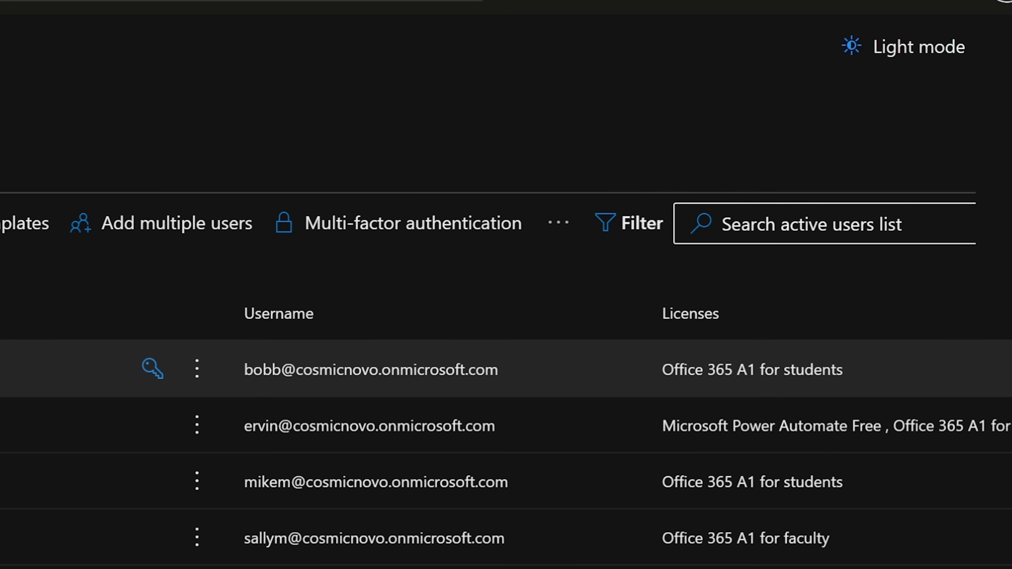
# Copy the new user's email address from their account details and paste it as the To recipient.
pyautogui.click(80, 368)
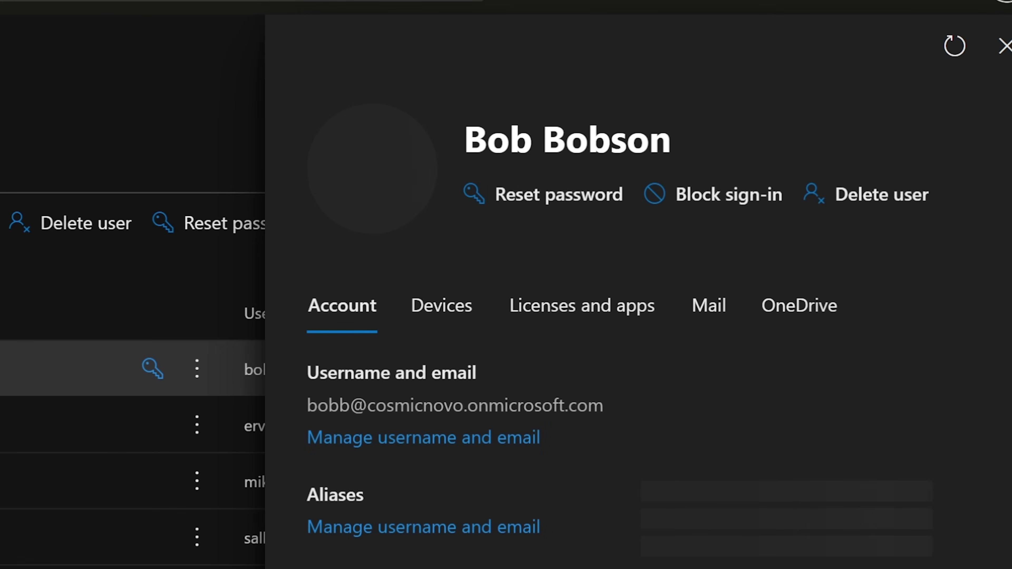
pyautogui.moveTo(307, 405); pyautogui.dragTo(603, 430)
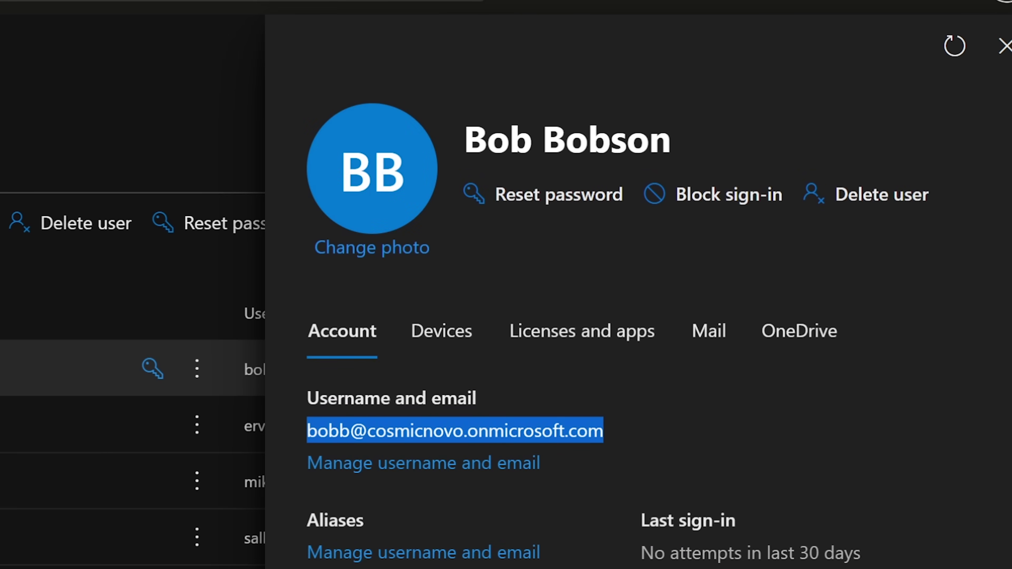
pyautogui.rightClick(452, 429)
pyautogui.click(496, 445)
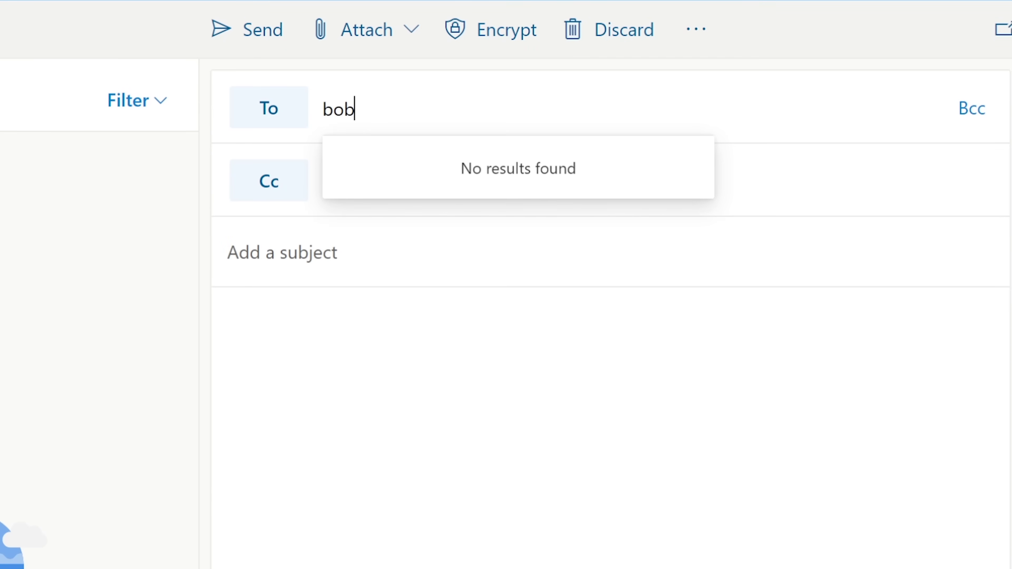
pyautogui.hotkey('shift', 'Left')
pyautogui.hotkey('shift', 'Left')
pyautogui.hotkey('shift', 'Left')
pyautogui.hotkey('ctrl', 'v')
pyautogui.press('Return')
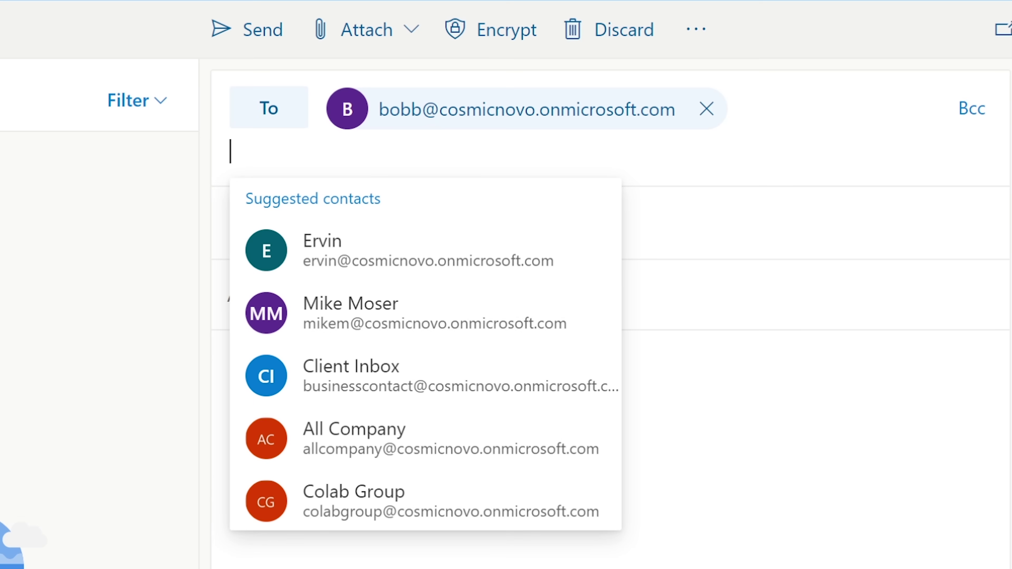
# Add a suggested contact as Cc and enter the subject 'Project Update'.
pyautogui.press('Escape')
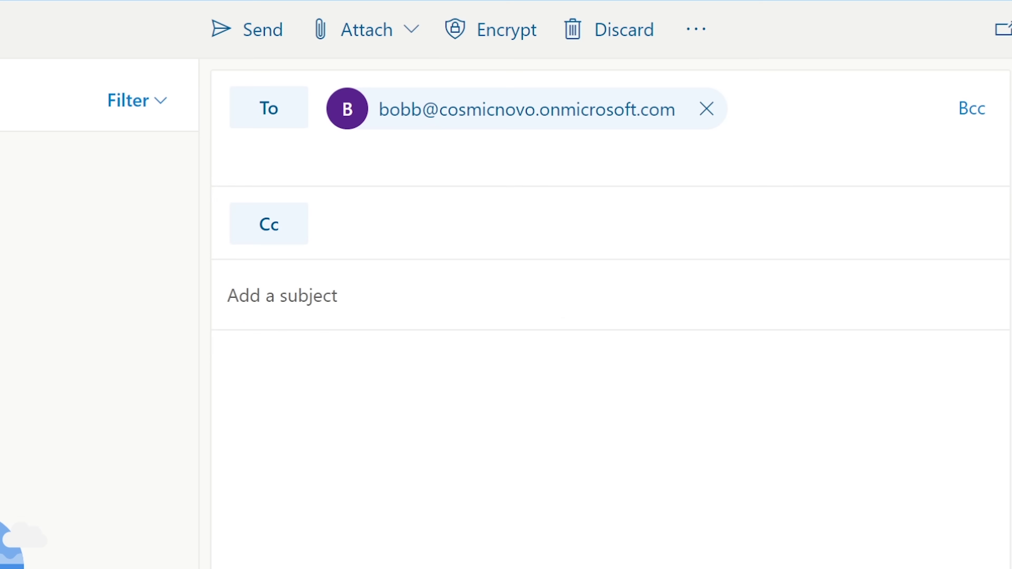
pyautogui.press('Tab')
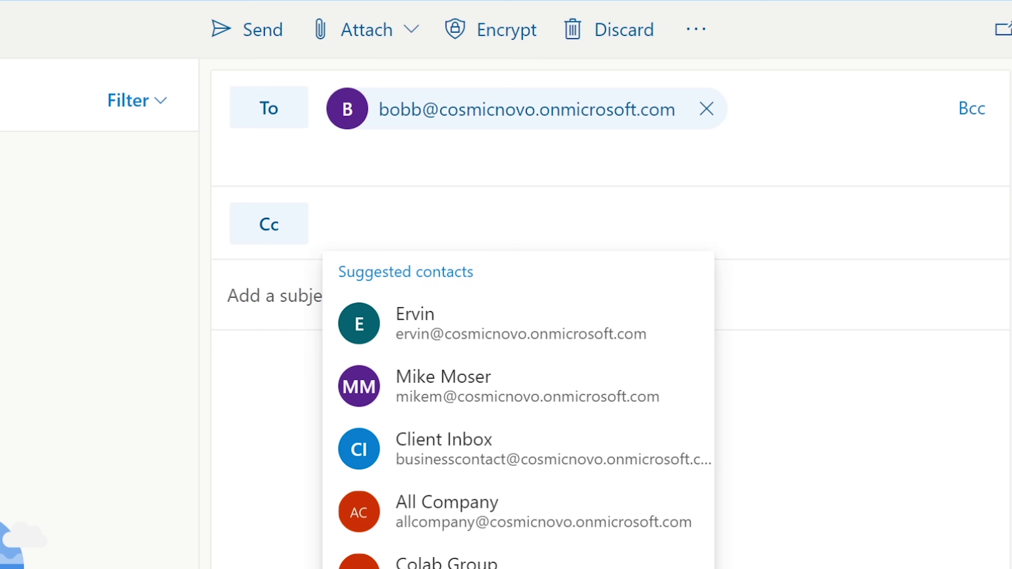
pyautogui.write('mi')
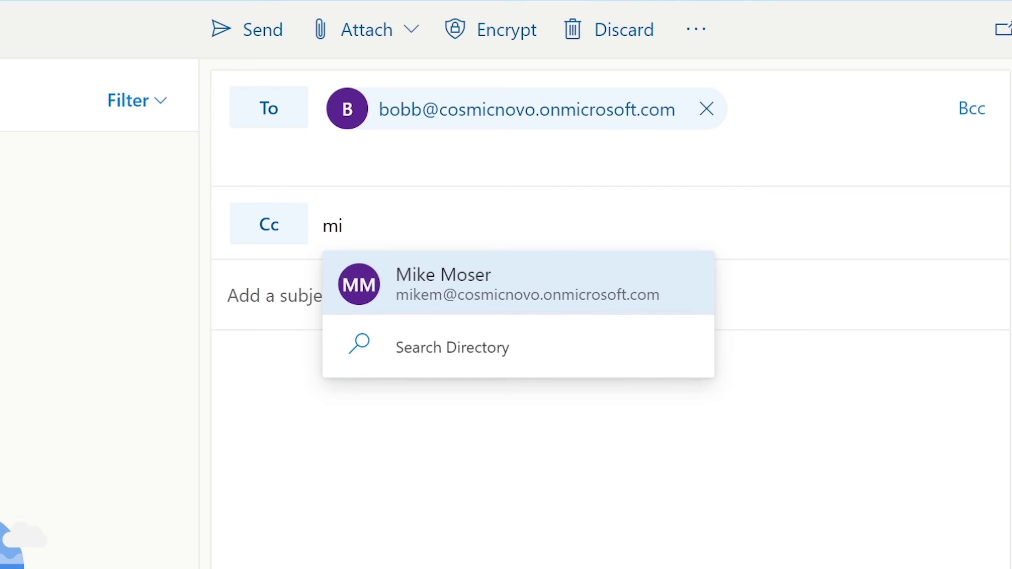
pyautogui.press('Return')
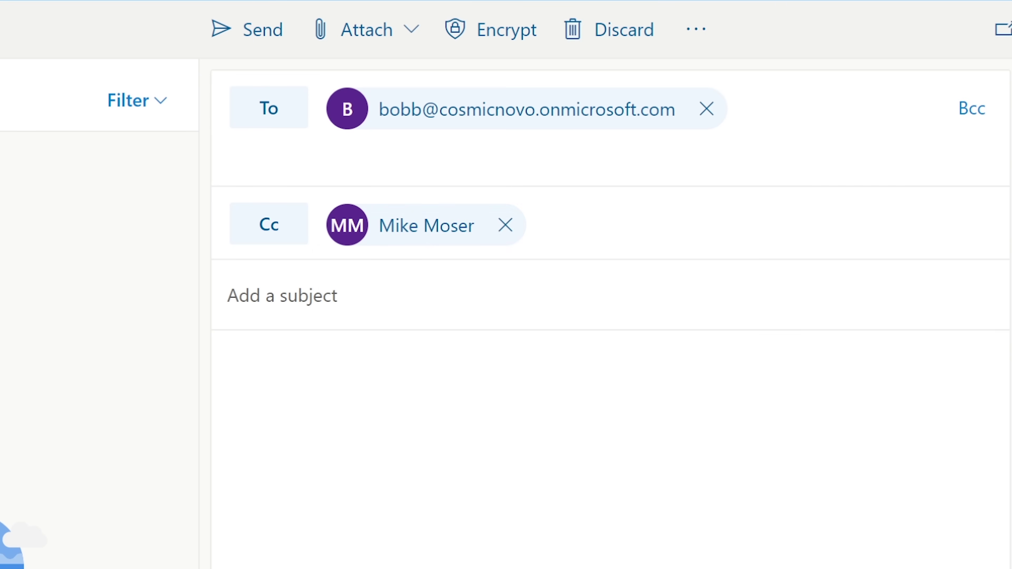
pyautogui.press('Tab')
pyautogui.write('Po')
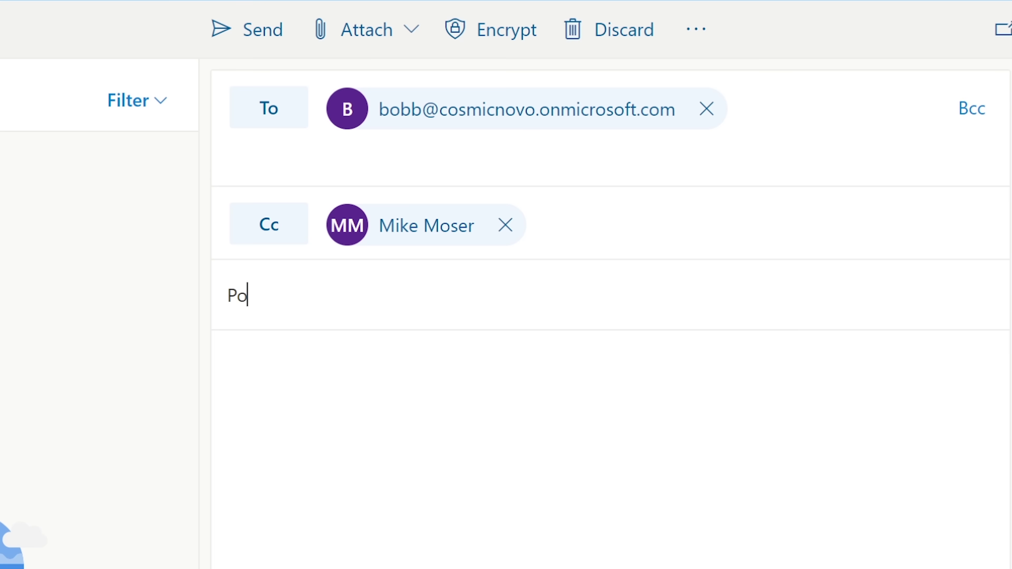
pyautogui.press('BackSpace')
pyautogui.write('roject Update')
pyautogui.press('Tab')
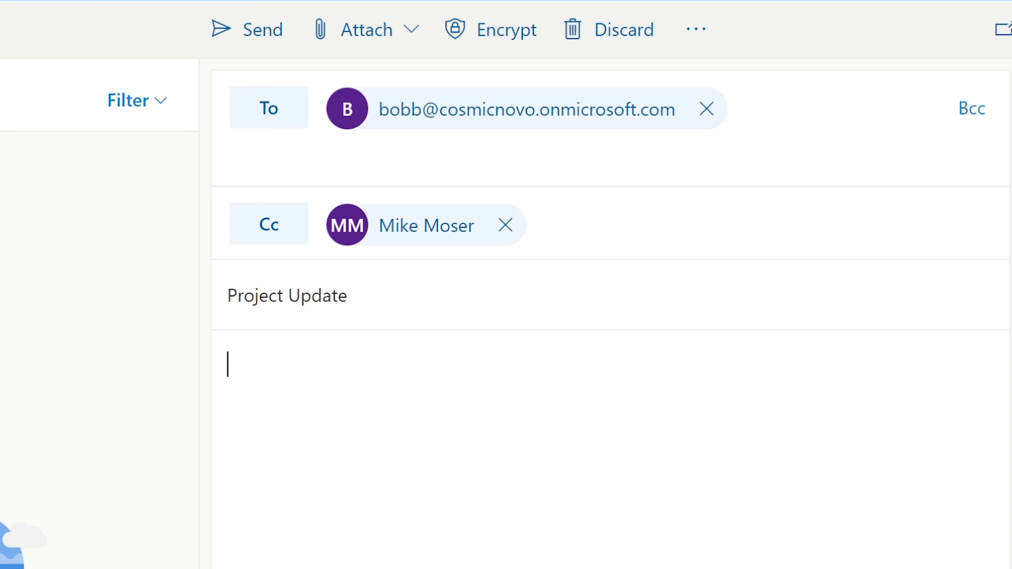
# Write a body greeting the recipient, asking for an update on the Project we worked on, signed 'Thank…'.
pyautogui.write('Hello Bob,')
pyautogui.press('Return')
pyautogui.write('Can you')
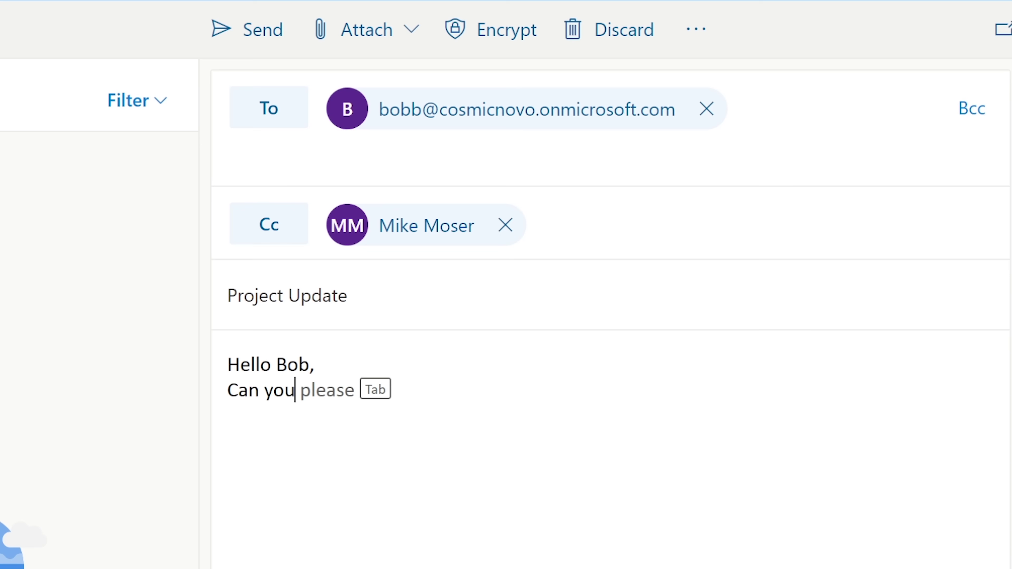
pyautogui.press('Tab')
pyautogui.write('give')
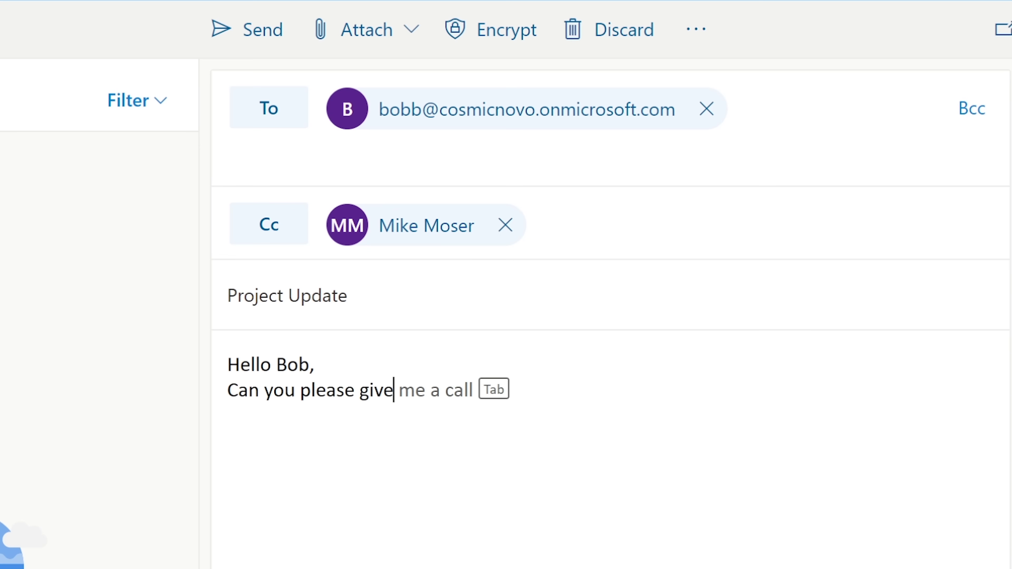
pyautogui.write(' us an upda')
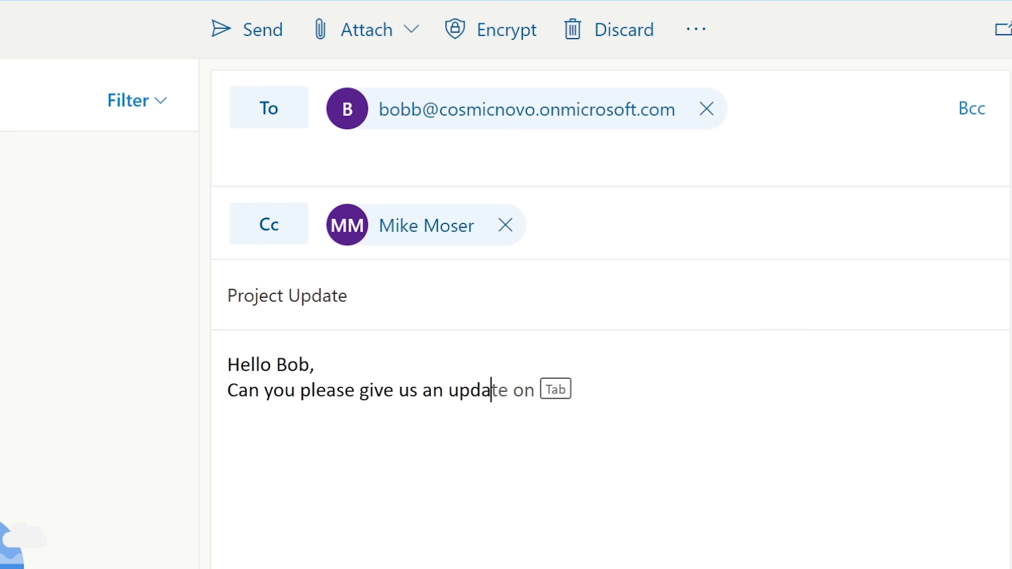
pyautogui.press('Tab')
pyautogui.write('th')
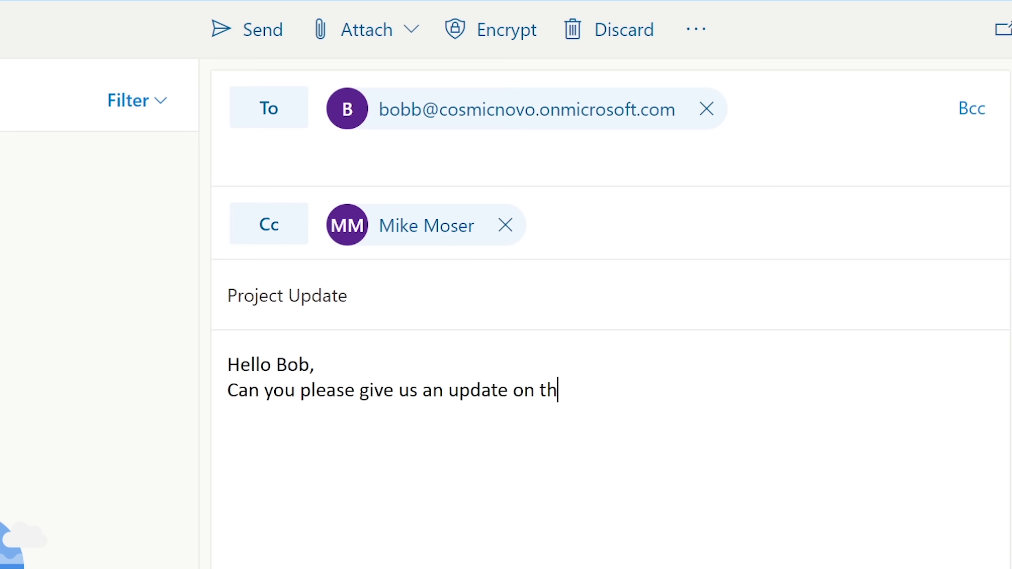
pyautogui.write('e Project')
pyautogui.press('BackSpace')
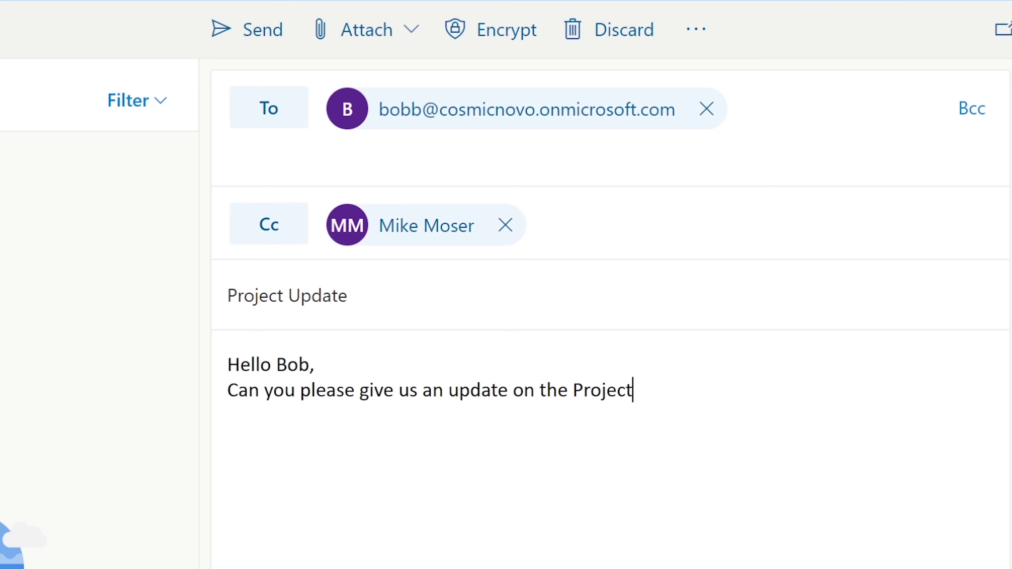
pyautogui.write('we worked on.')
pyautogui.press('Return')
pyautogui.write('Thank')
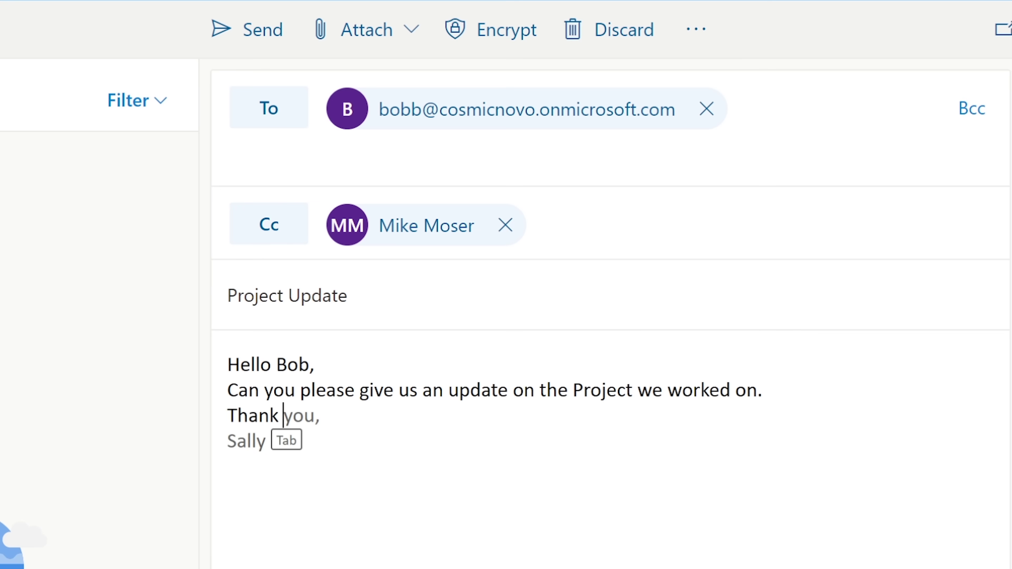
pyautogui.press('Tab')
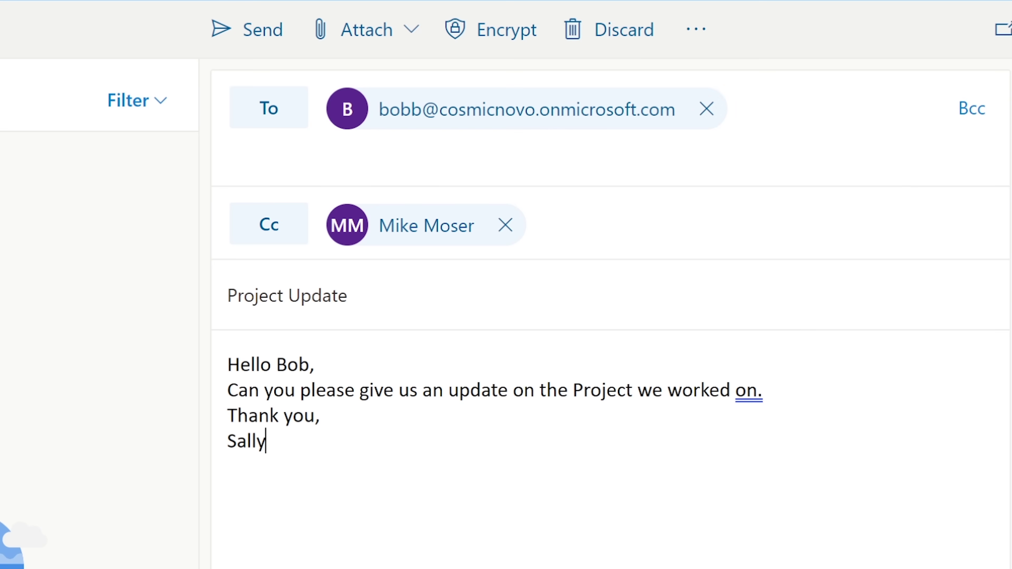
# Send the Project Update email with Ctrl+Enter and scroll the Exchange admin center home page.
pyautogui.hotkey('ctrl', 'Return')
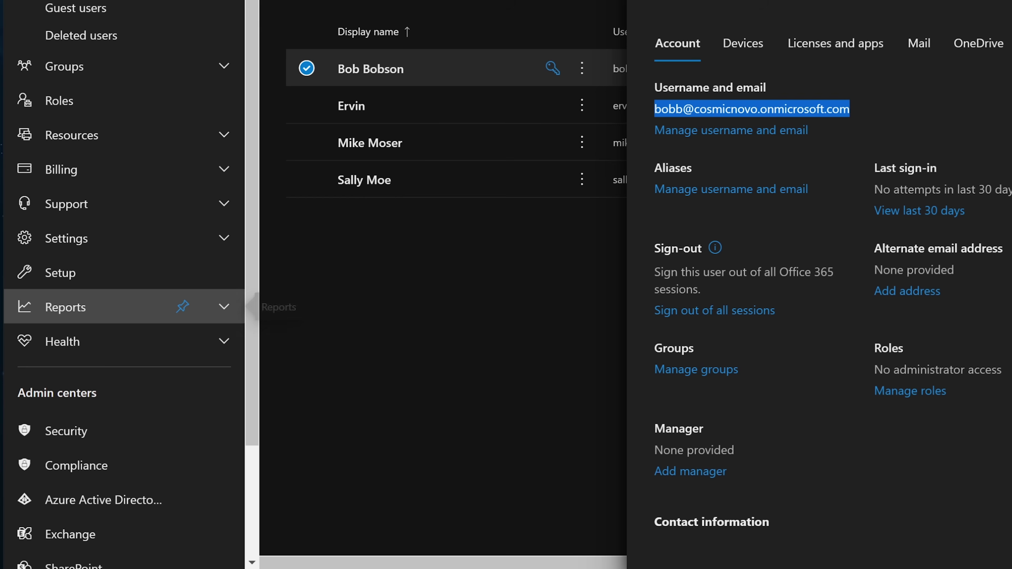
pyautogui.scroll(-3, 120, 478)
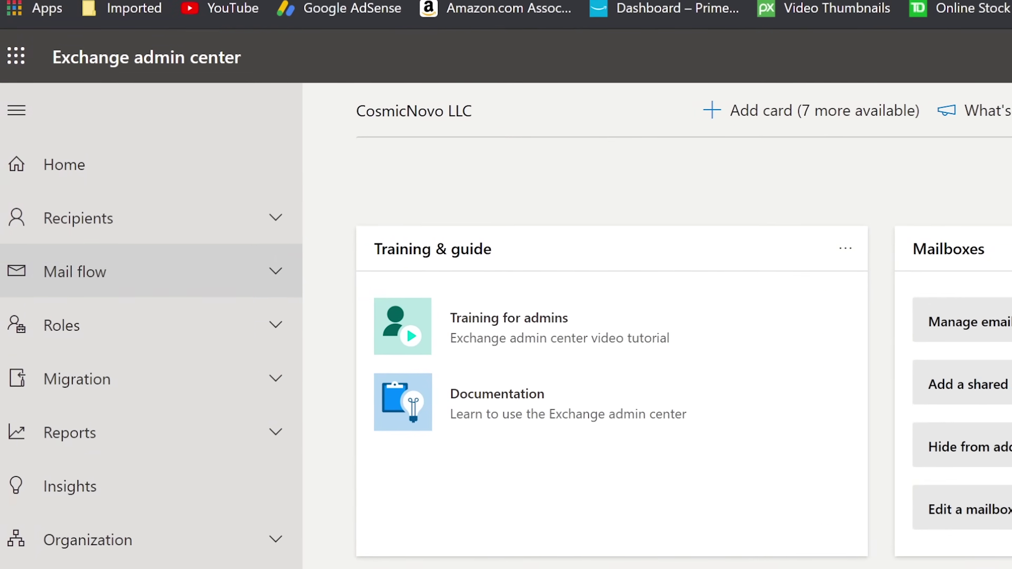
# Go to Mail flow > Message trace and start a new trace.
pyautogui.click(66, 215)
pyautogui.click(90, 220)
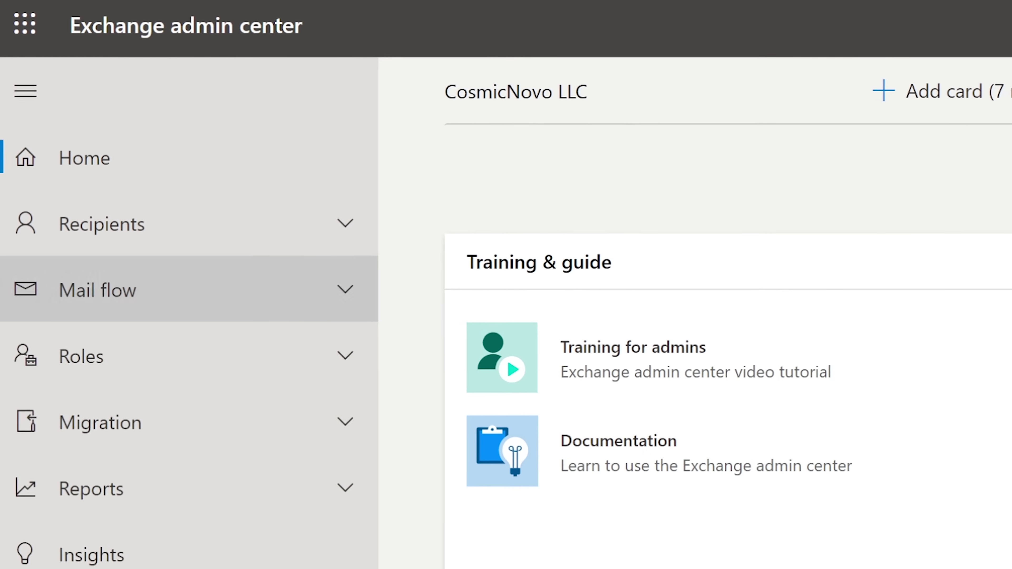
pyautogui.click(98, 289)
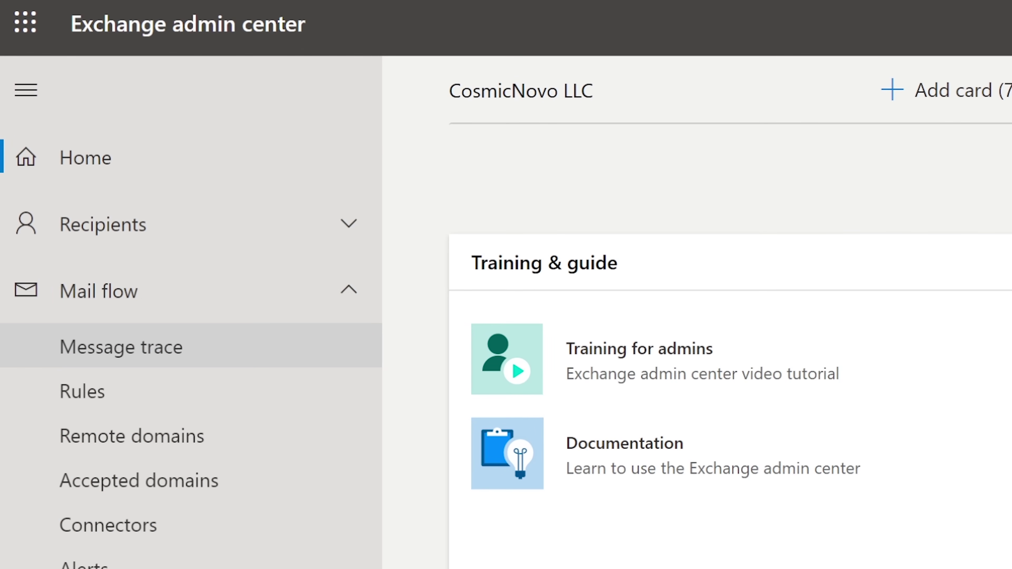
pyautogui.click(121, 346)
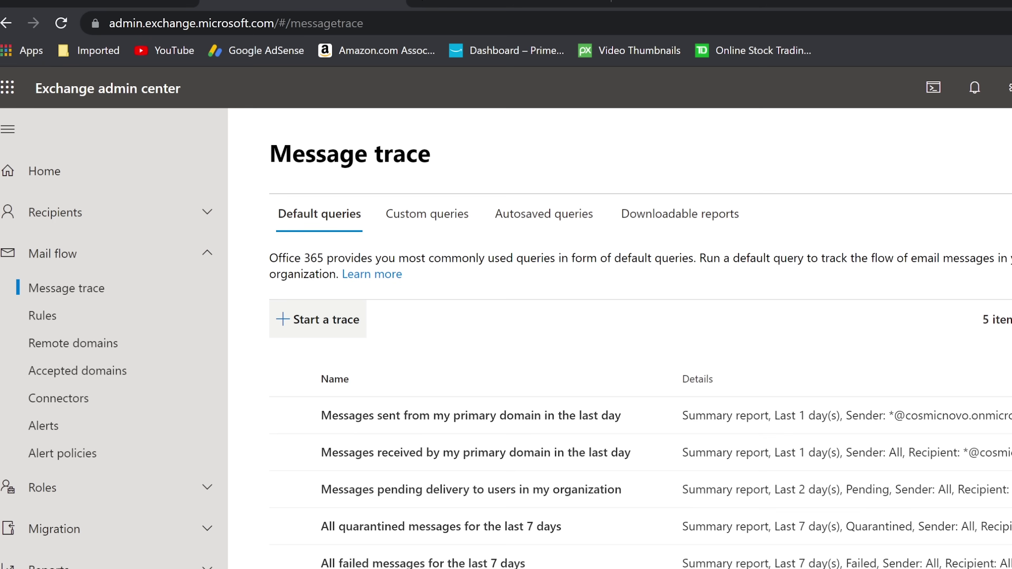
pyautogui.click(317, 320)
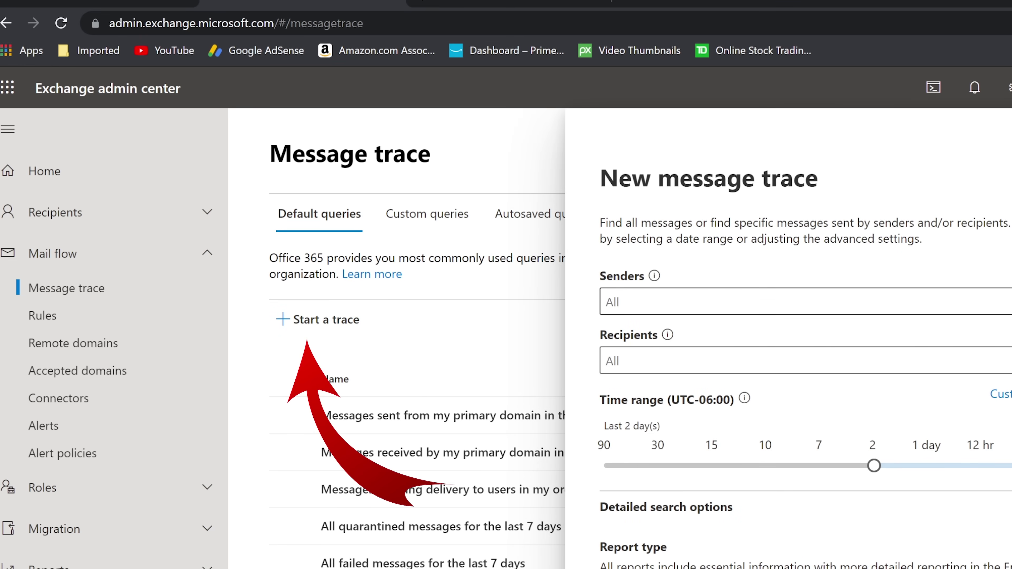
# Fill in the trace's sender and recipient filters with the two users, fixing a wrongly added sender.
pyautogui.click(607, 302)
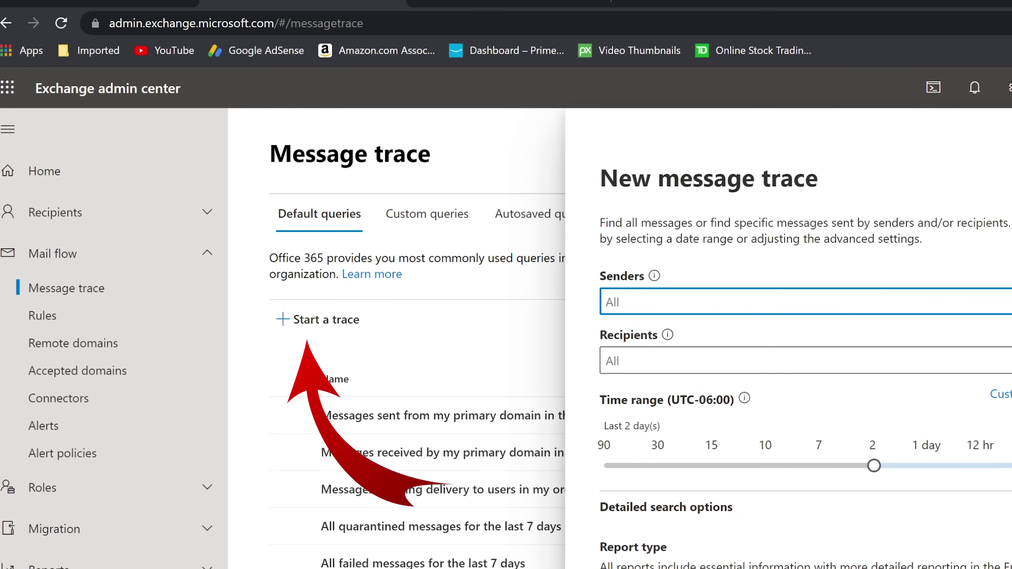
pyautogui.write('bob')
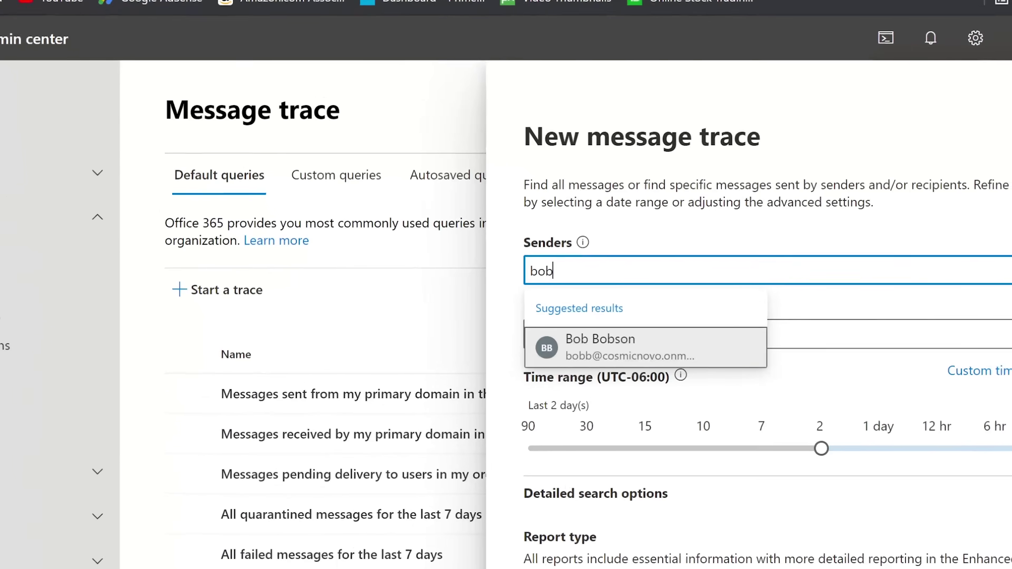
pyautogui.click(606, 345)
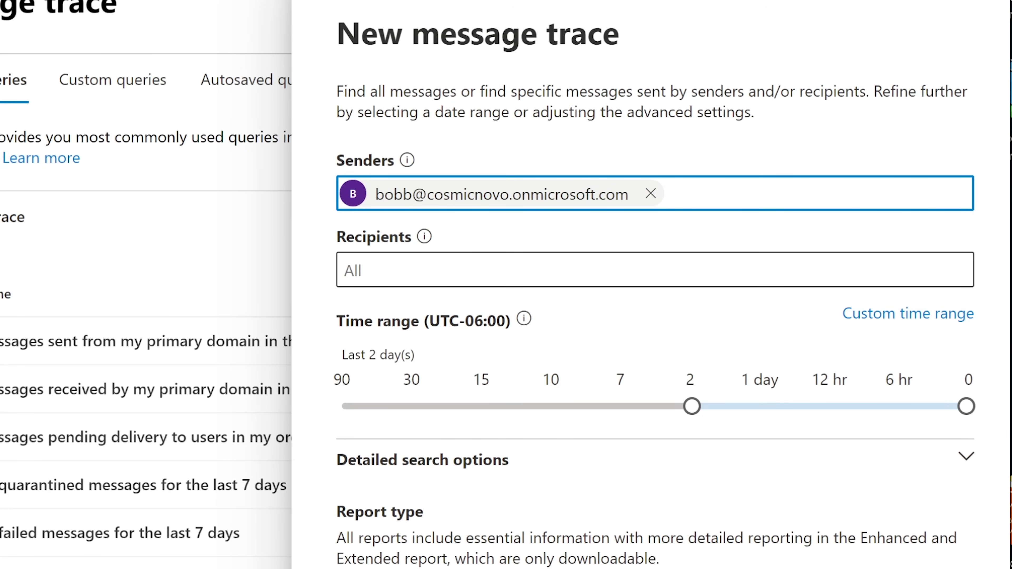
pyautogui.press('BackSpace')
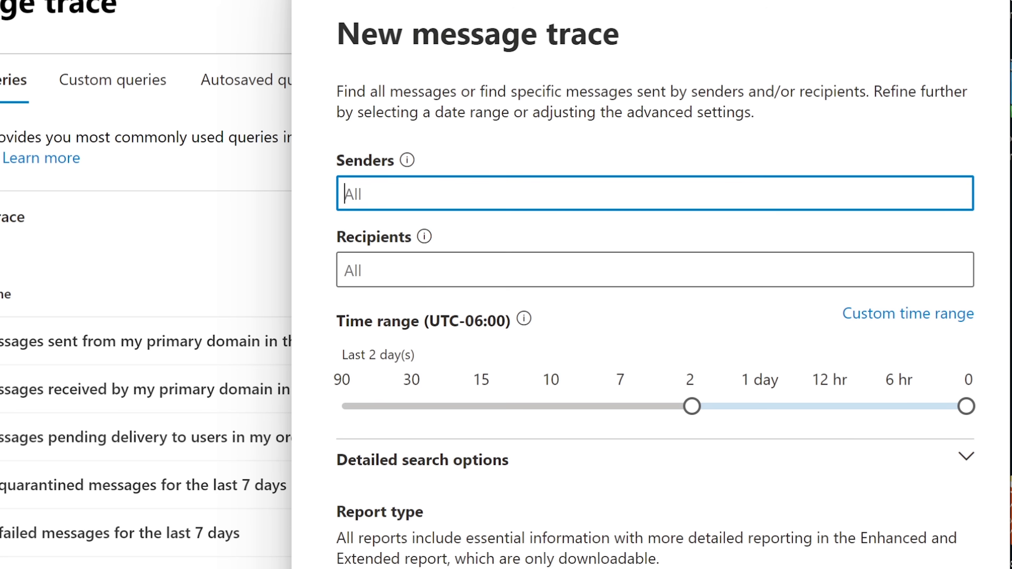
pyautogui.press('Tab')
pyautogui.write('bob')
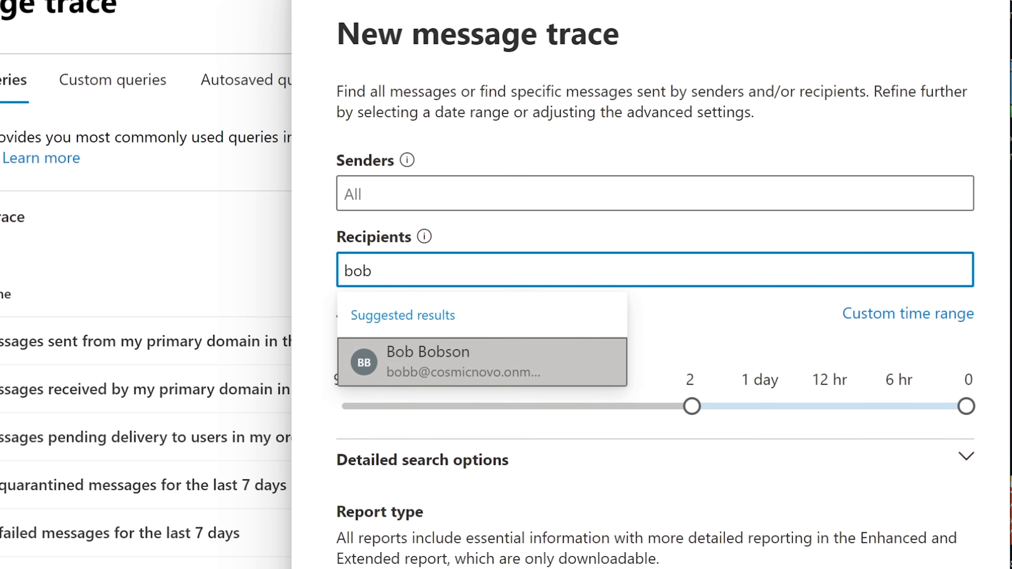
pyautogui.press('Return')
pyautogui.hotkey('shift', 'Tab')
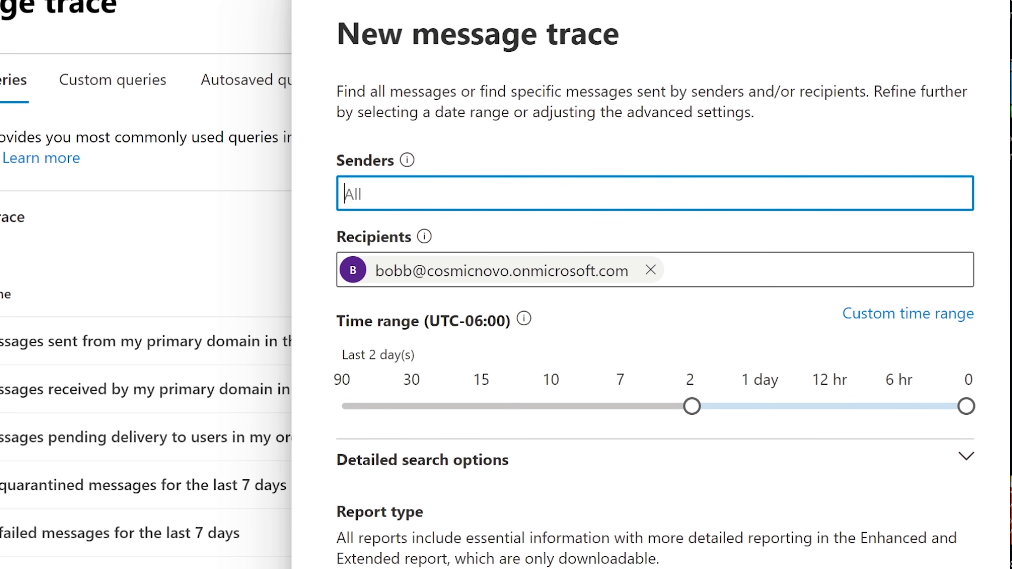
pyautogui.write('sally')
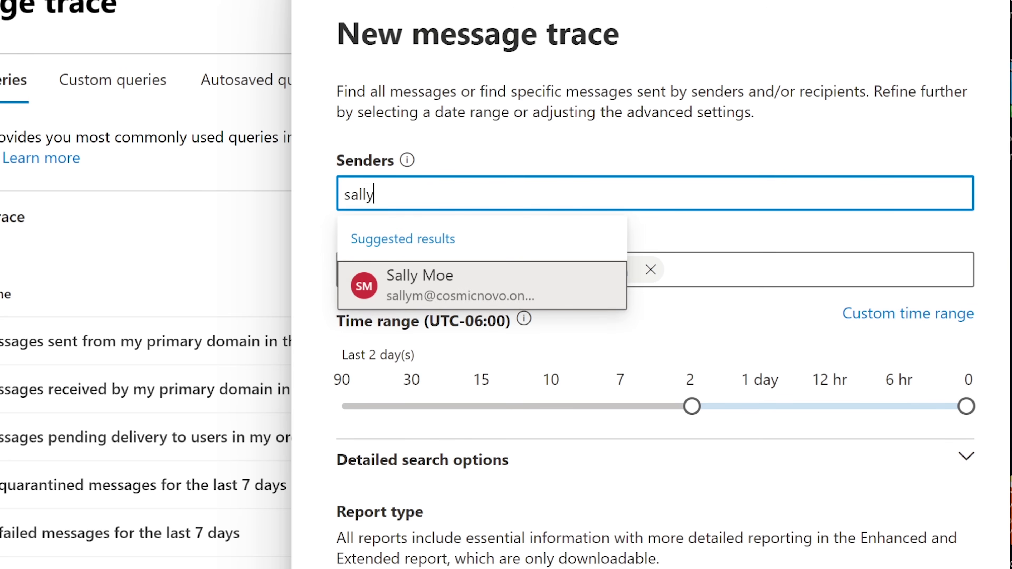
pyautogui.press('Return')
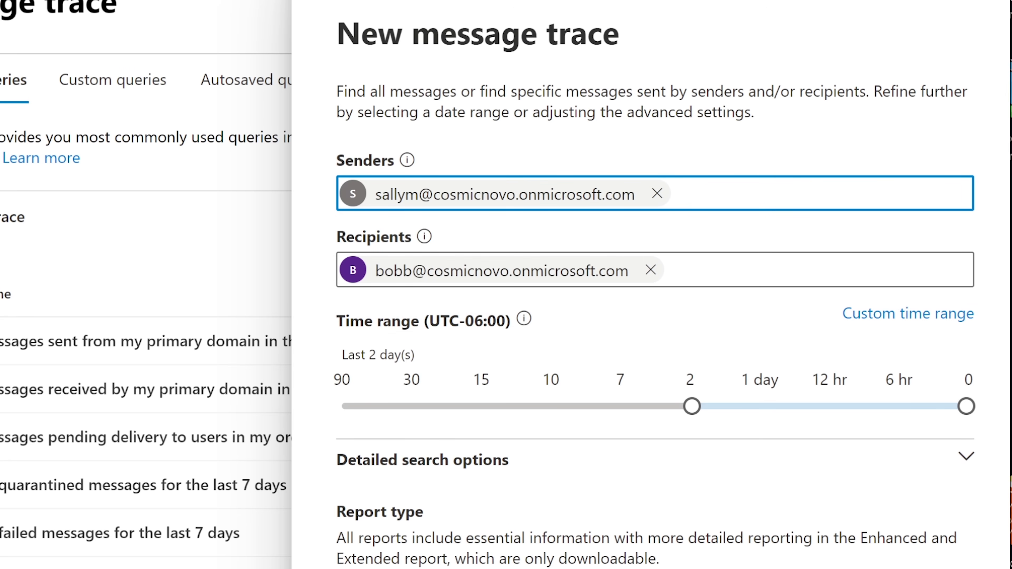
pyautogui.press('Tab')
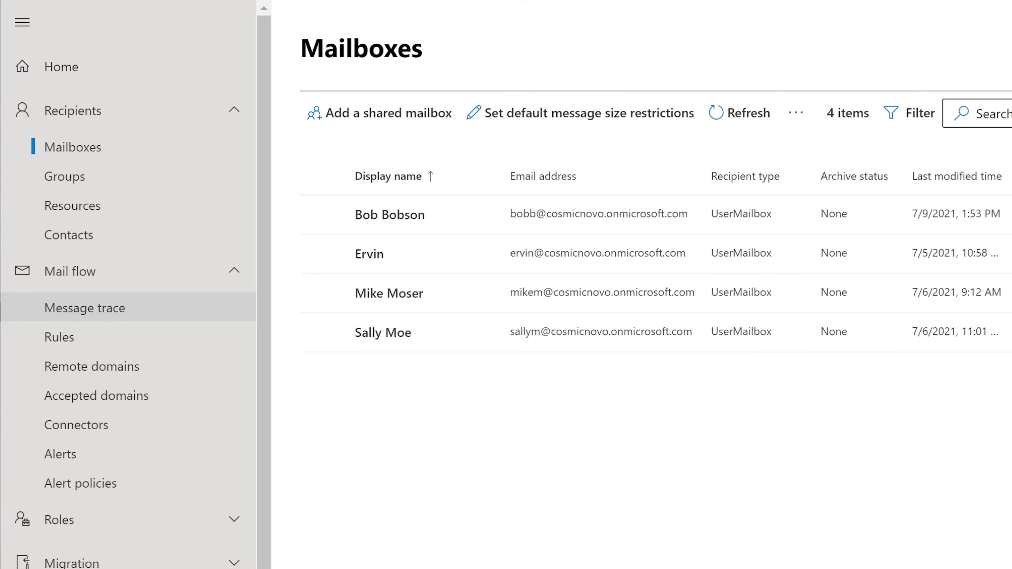
# Start a fresh message trace with the test email's sender and recipient.
pyautogui.click(85, 308)
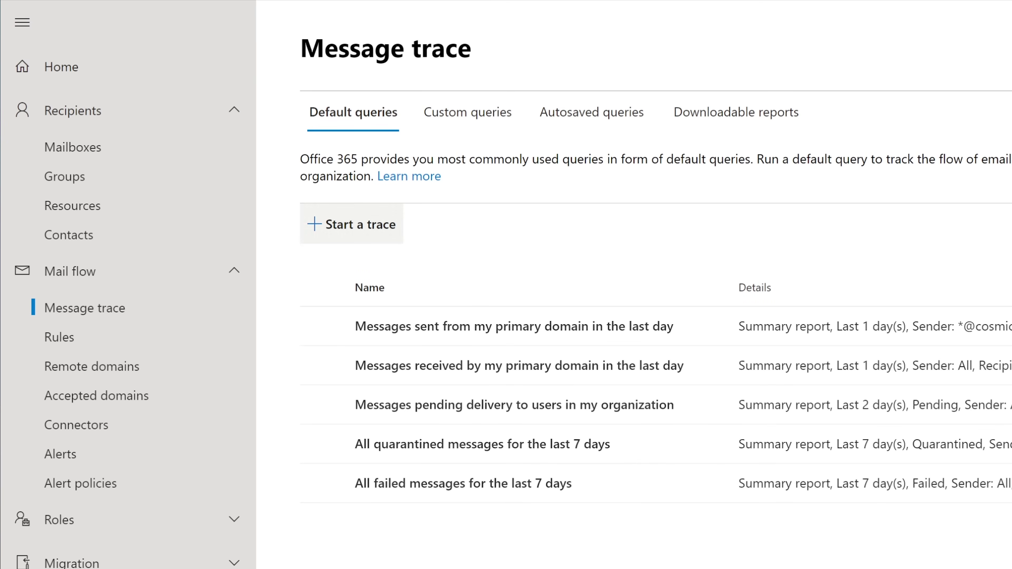
pyautogui.click(351, 224)
pyautogui.write('sall')
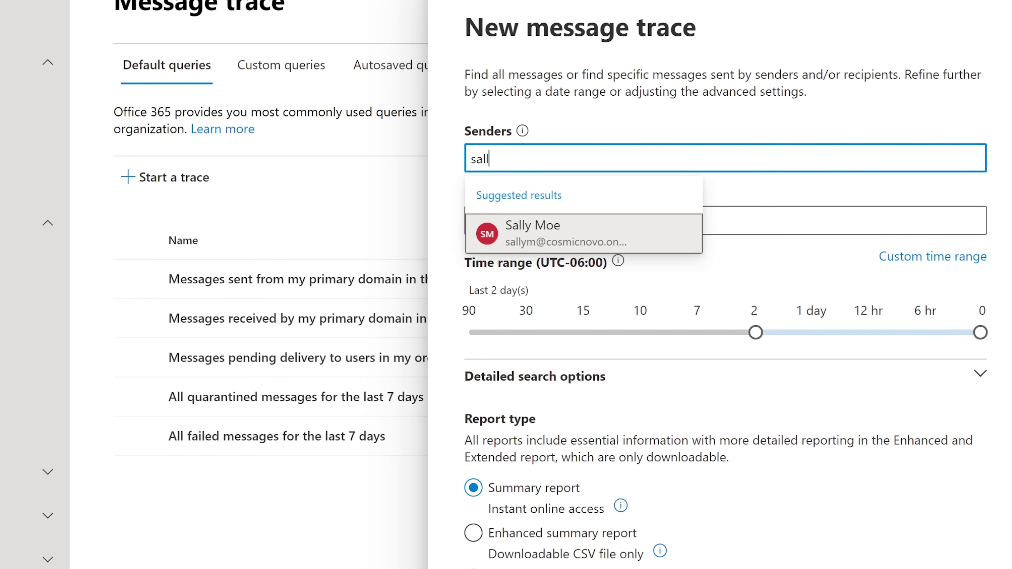
pyautogui.press('Return')
pyautogui.press('Tab')
pyautogui.write('bob')
pyautogui.press('Return')
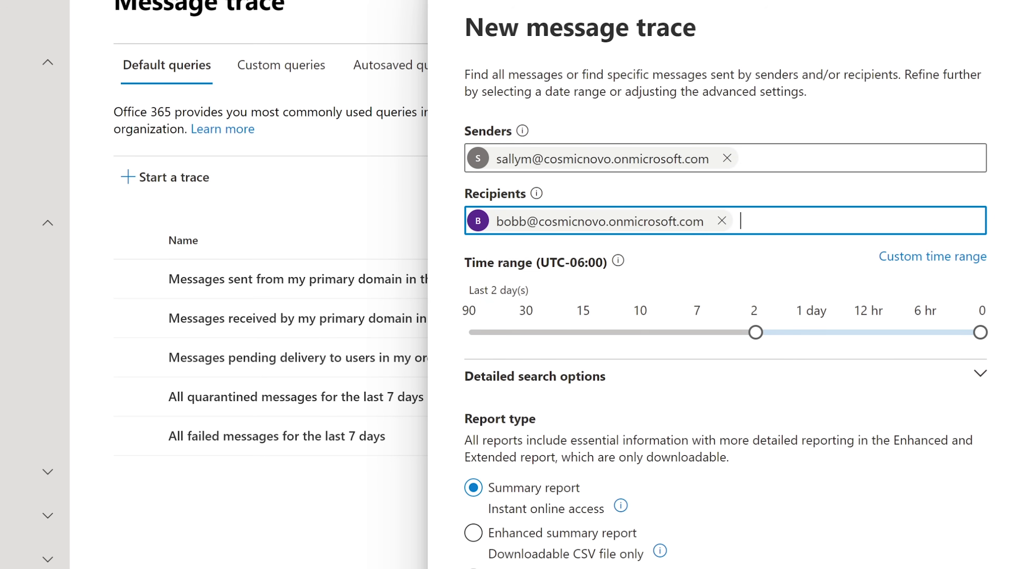
# Set the Time range slider to 6 hours and keep Summary report as the report type.
pyautogui.press('Tab')
pyautogui.press('Right')
pyautogui.press('Right')
pyautogui.press('Right')
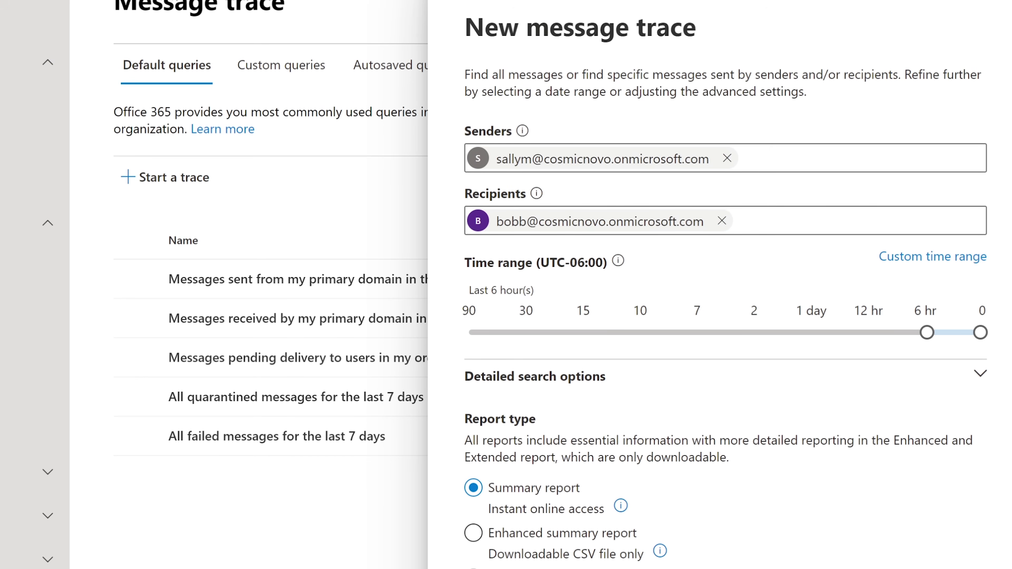
pyautogui.press('Right')
pyautogui.press('Left')
pyautogui.press('Left')
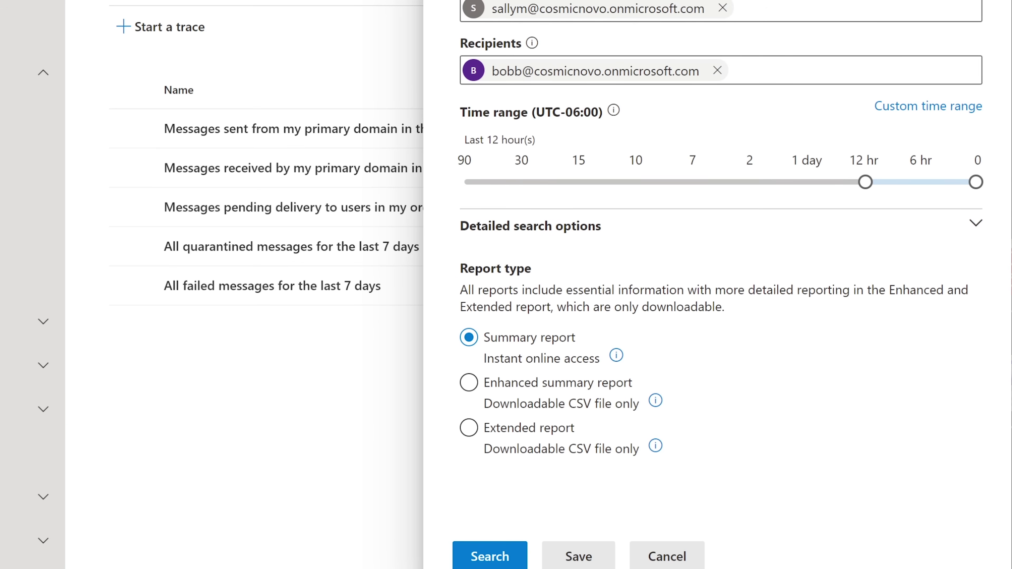
pyautogui.press('Left')
pyautogui.press('Left')
pyautogui.press('Left')
pyautogui.press('Left')
pyautogui.press('Right')
pyautogui.press('Left')
pyautogui.press('Left')
pyautogui.press('Left')
pyautogui.press('Left')
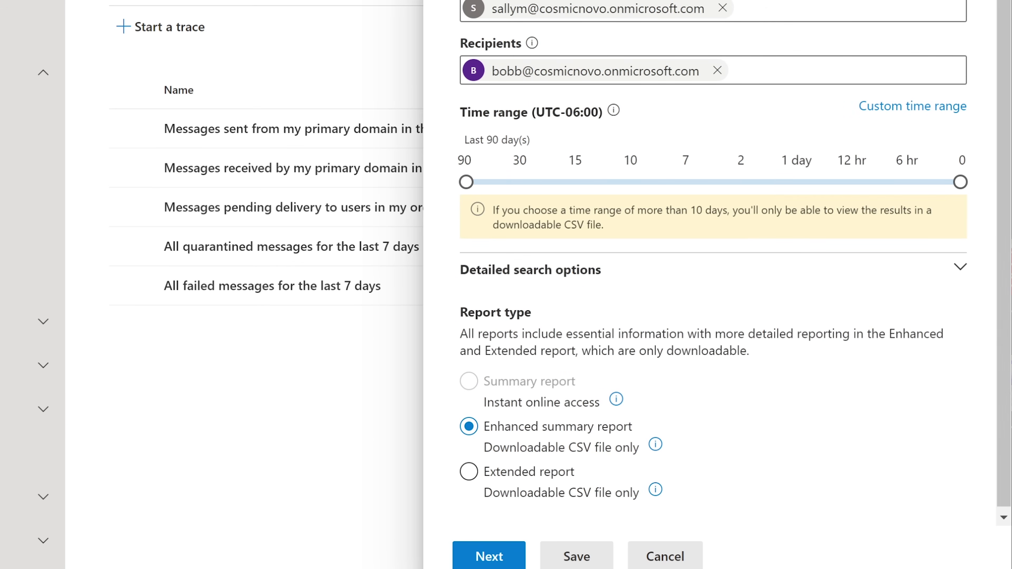
pyautogui.press('Right')
pyautogui.press('Right')
pyautogui.press('Right')
pyautogui.press('Right')
pyautogui.press('Right')
pyautogui.press('Right')
pyautogui.press('Right')
pyautogui.press('Right')
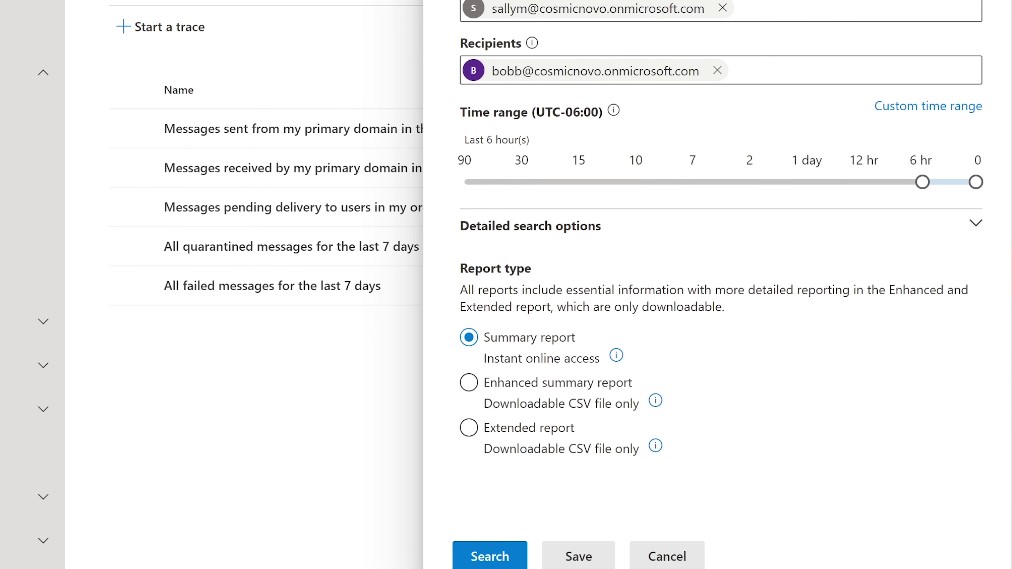
pyautogui.press('Tab')
pyautogui.press('Up')
pyautogui.press('Down')
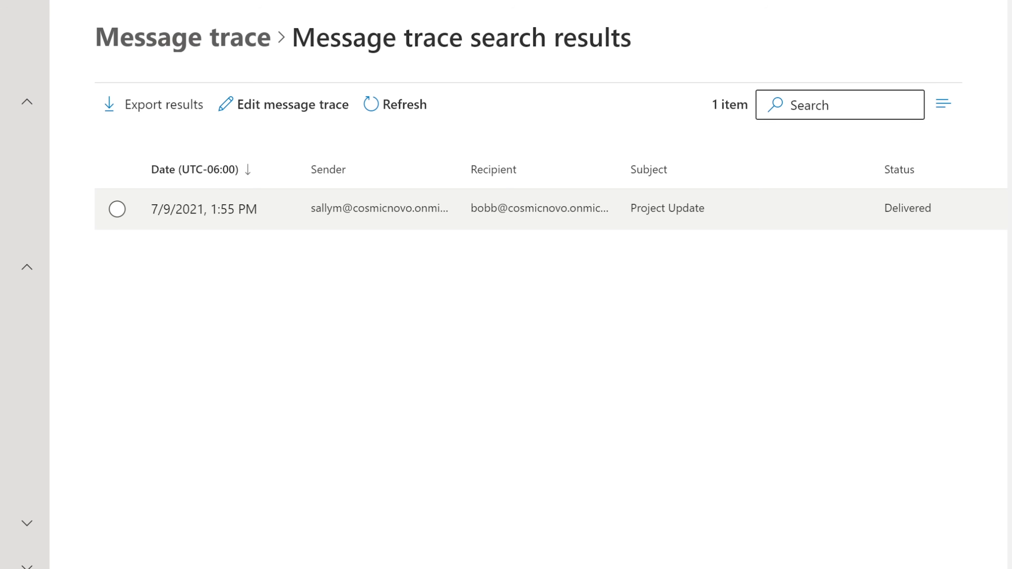
# Open the details of the Delivered Project Update message from the trace results.
pyautogui.click(204, 208)
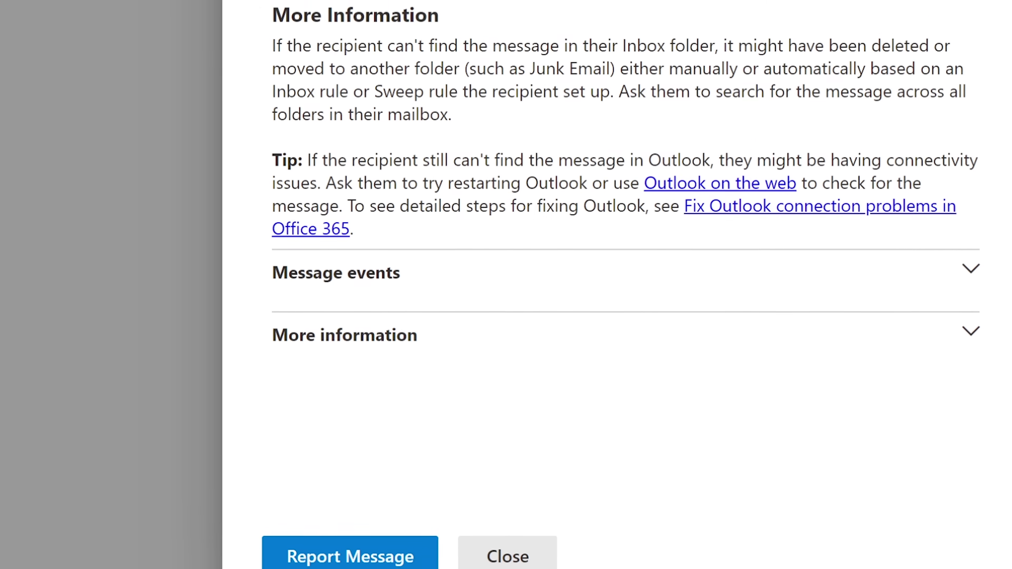
# Highlight the delivery time, delivered-to-Inbox status and the More Information advice in the details pane.
pyautogui.moveTo(275, 20); pyautogui.dragTo(599, 19)
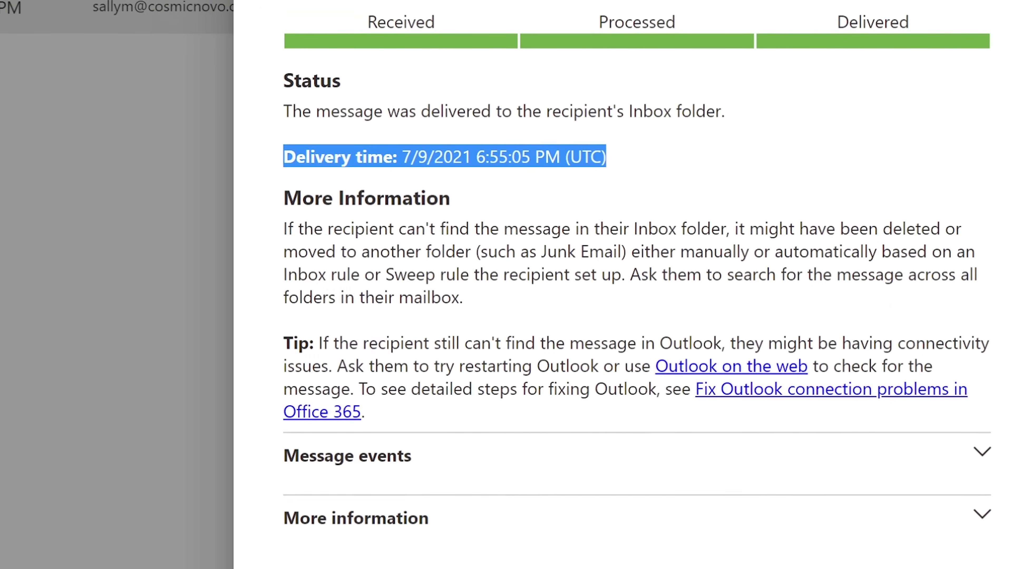
pyautogui.moveTo(286, 124); pyautogui.dragTo(728, 155)
pyautogui.click(733, 212)
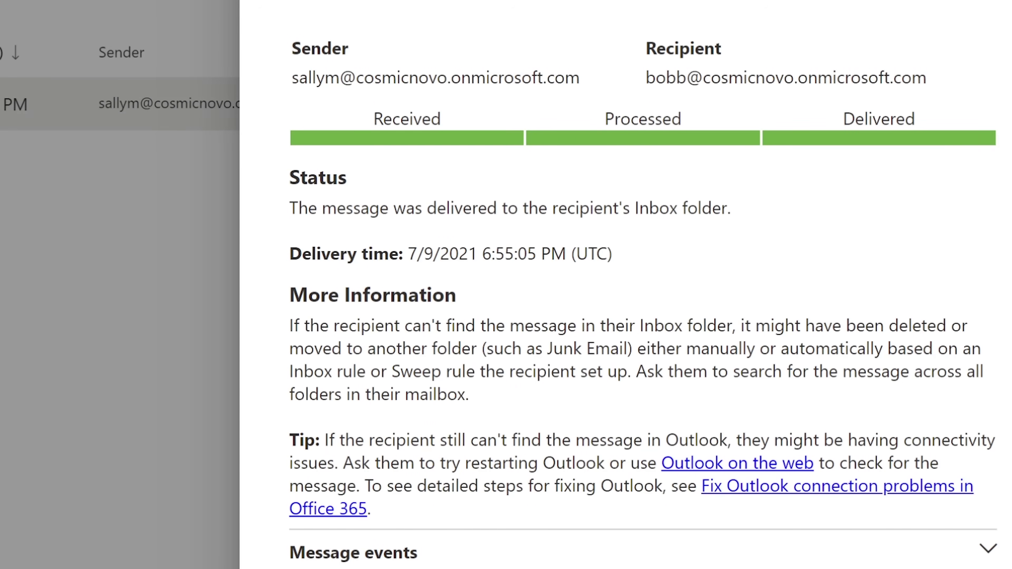
pyautogui.moveTo(288, 254); pyautogui.dragTo(612, 254)
pyautogui.click(612, 253)
pyautogui.moveTo(289, 325); pyautogui.dragTo(635, 371)
pyautogui.click(476, 325)
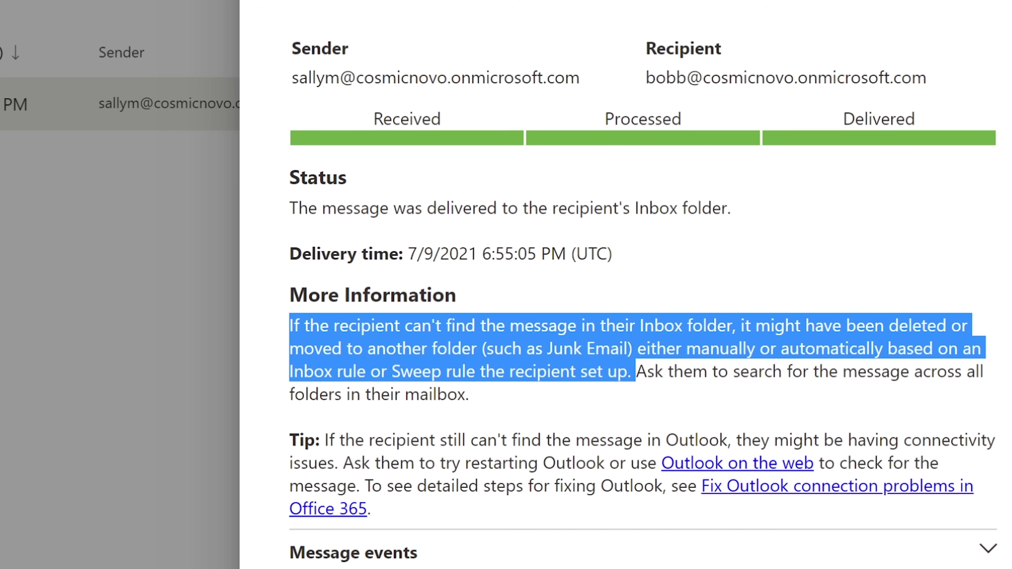
pyautogui.click(635, 372)
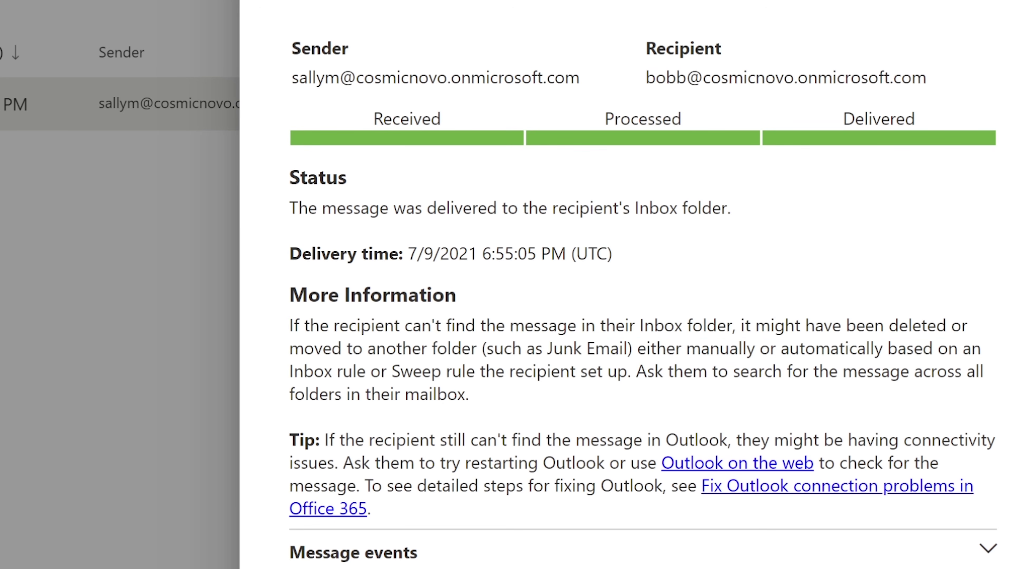
pyautogui.moveTo(635, 371); pyautogui.dragTo(469, 395)
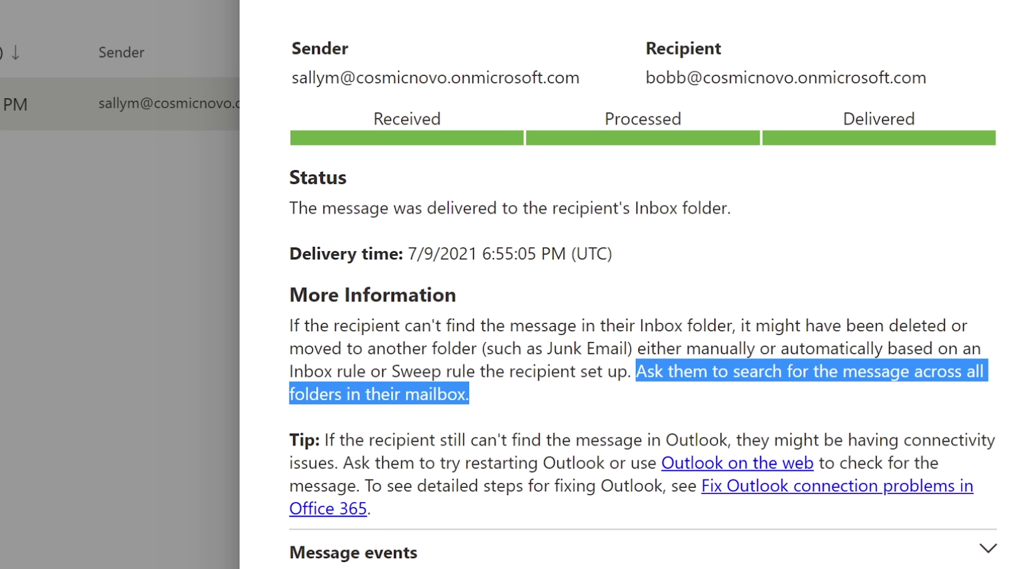
pyautogui.click(469, 394)
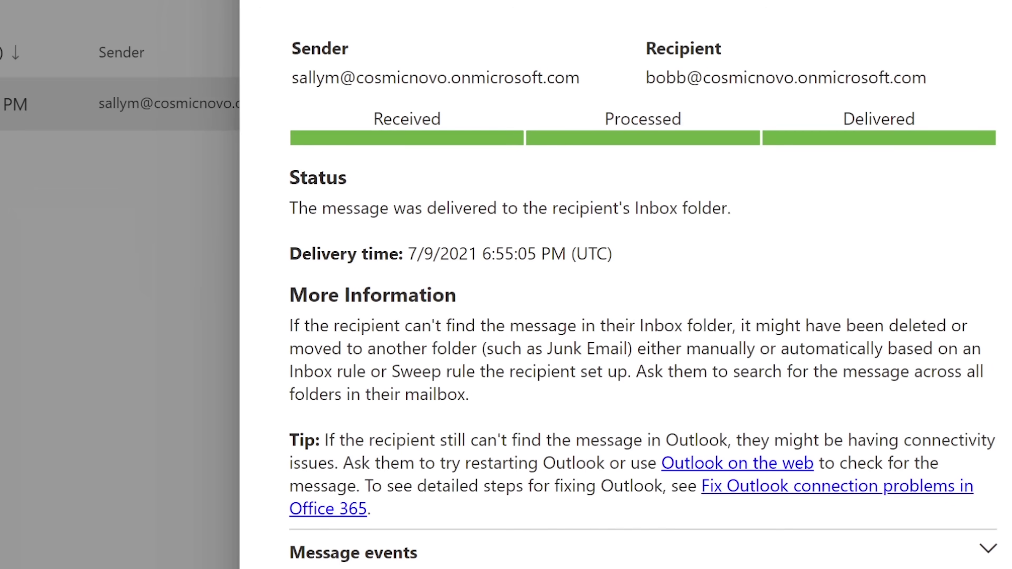
pyautogui.click(987, 549)
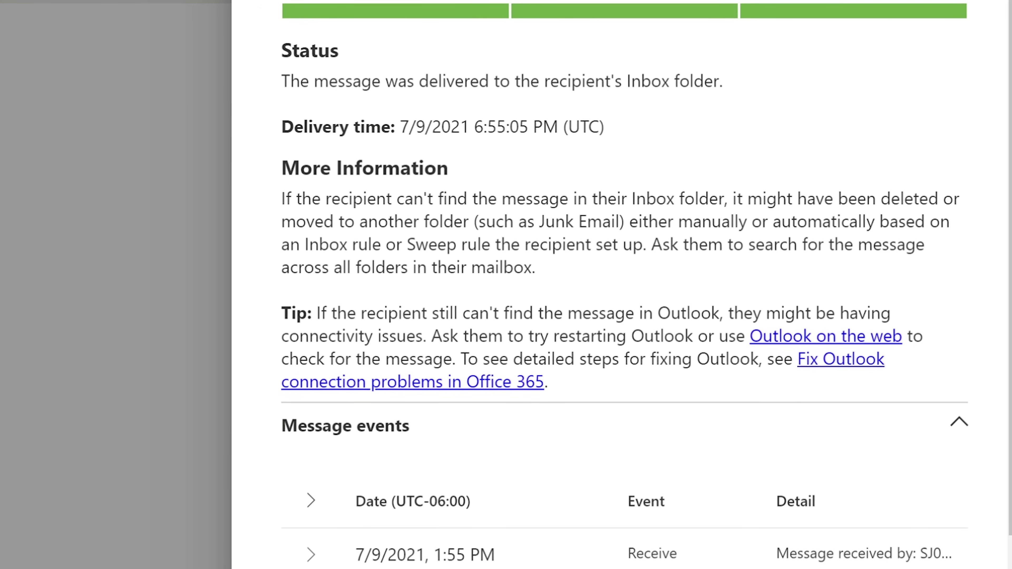
pyautogui.scroll(-1, 955, 418)
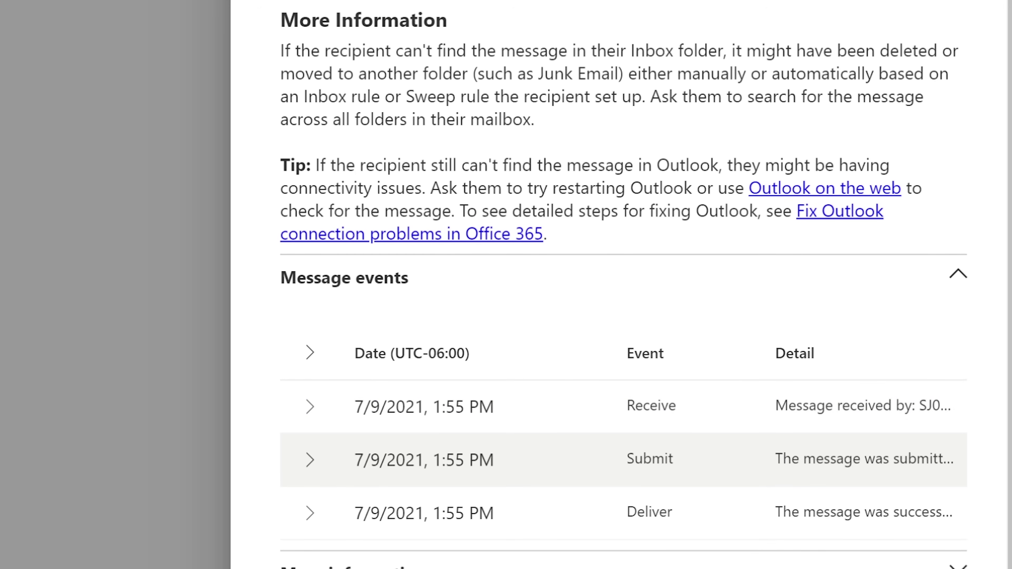
pyautogui.click(309, 406)
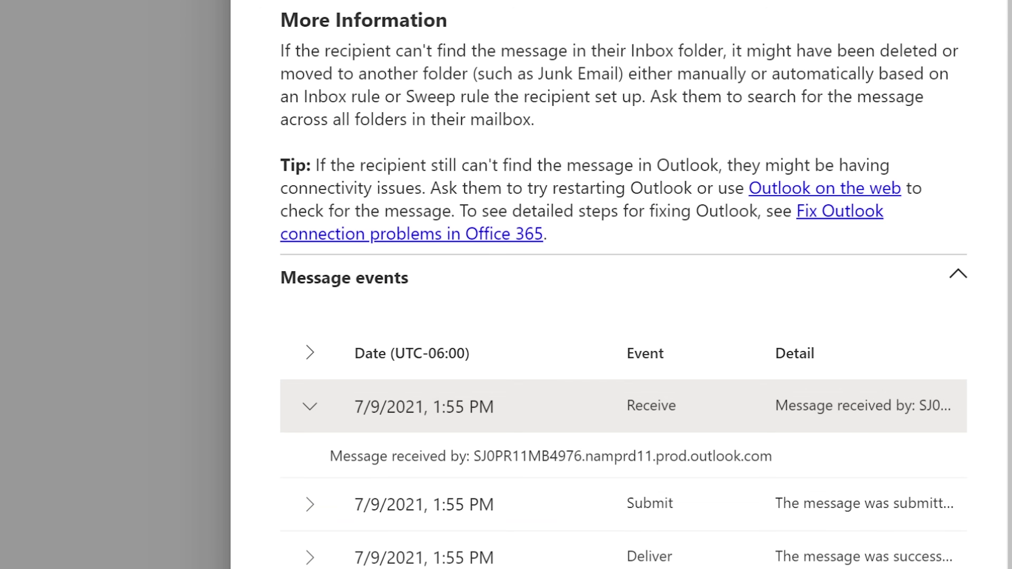
pyautogui.moveTo(474, 456); pyautogui.dragTo(772, 456)
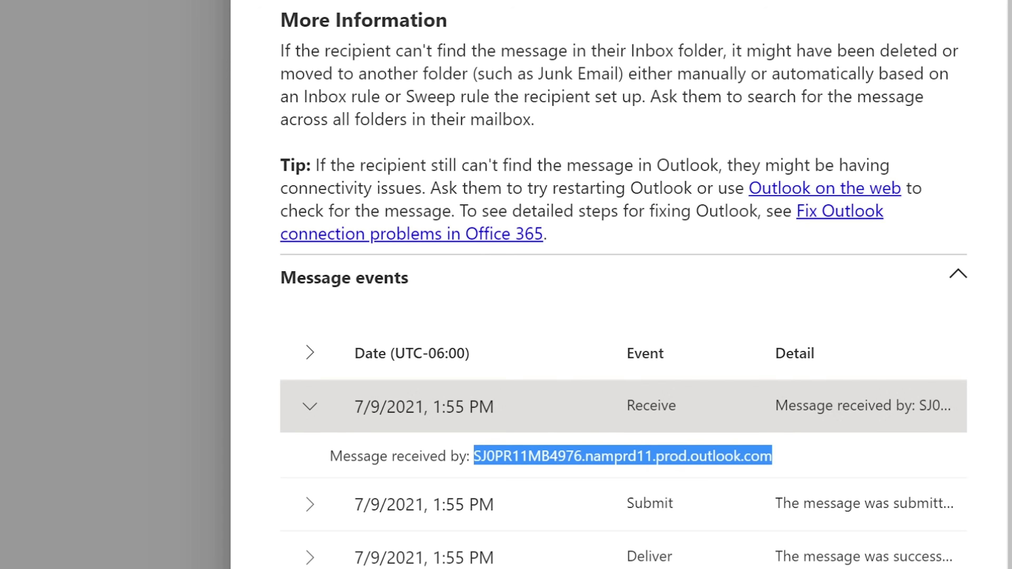
pyautogui.click(310, 406)
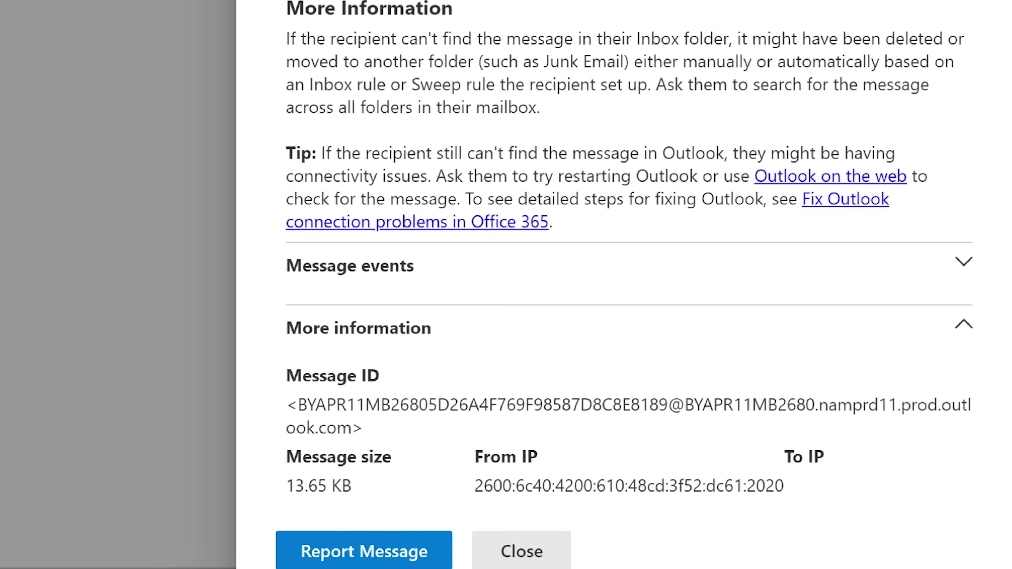
pyautogui.scroll(-1, 629, 247)
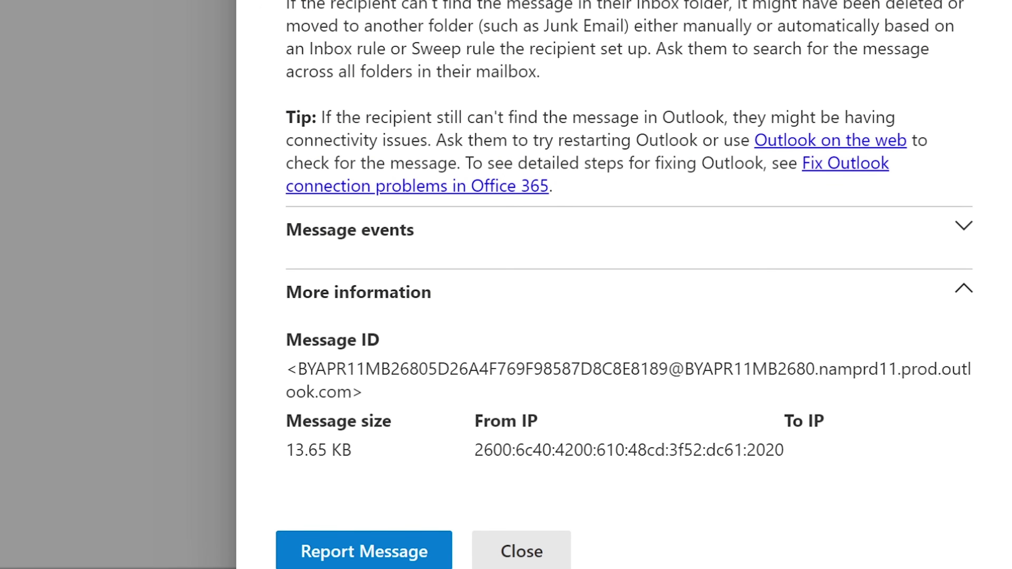
pyautogui.moveTo(475, 415); pyautogui.dragTo(474, 450)
pyautogui.click(783, 449)
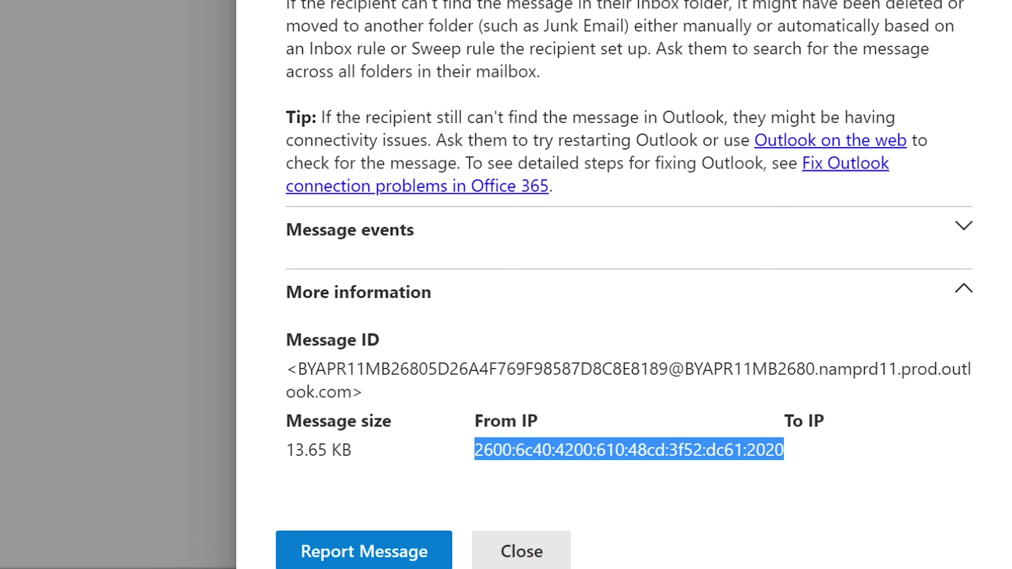
pyautogui.moveTo(475, 449); pyautogui.dragTo(783, 449)
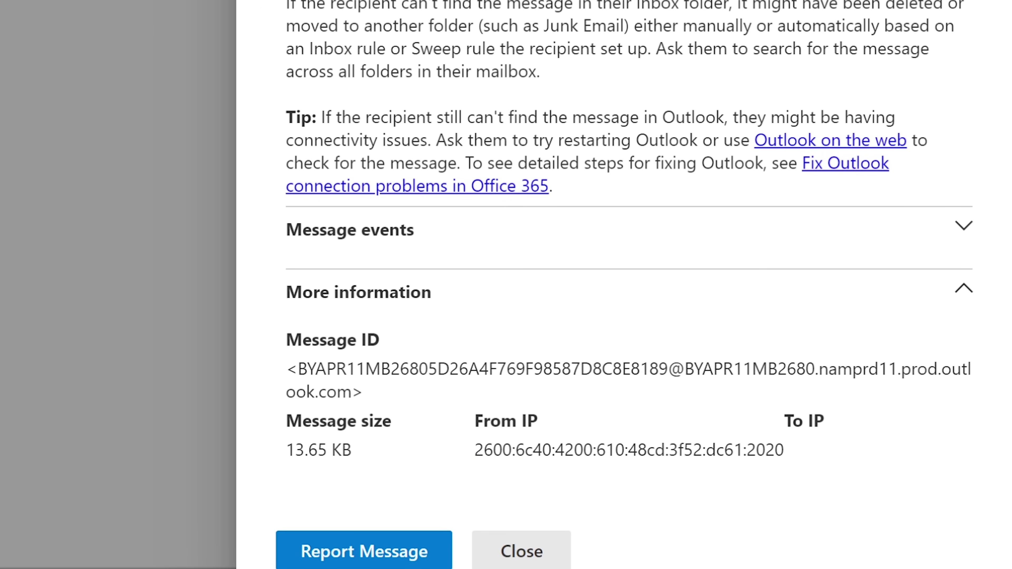
pyautogui.press('Return')
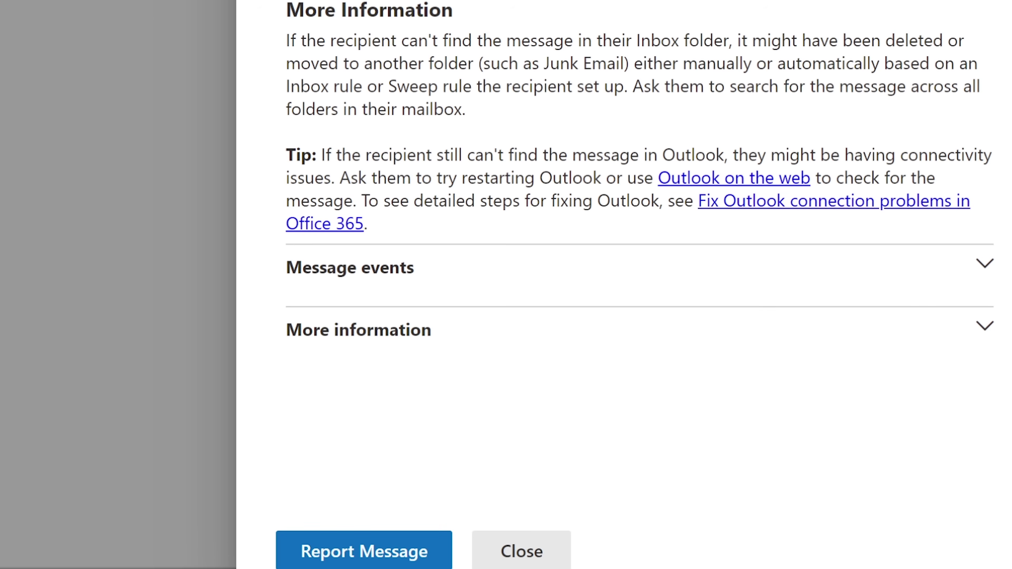
# Report the traced message, bringing up the Submit to Microsoft form with its message ID filled in.
pyautogui.press('Return')
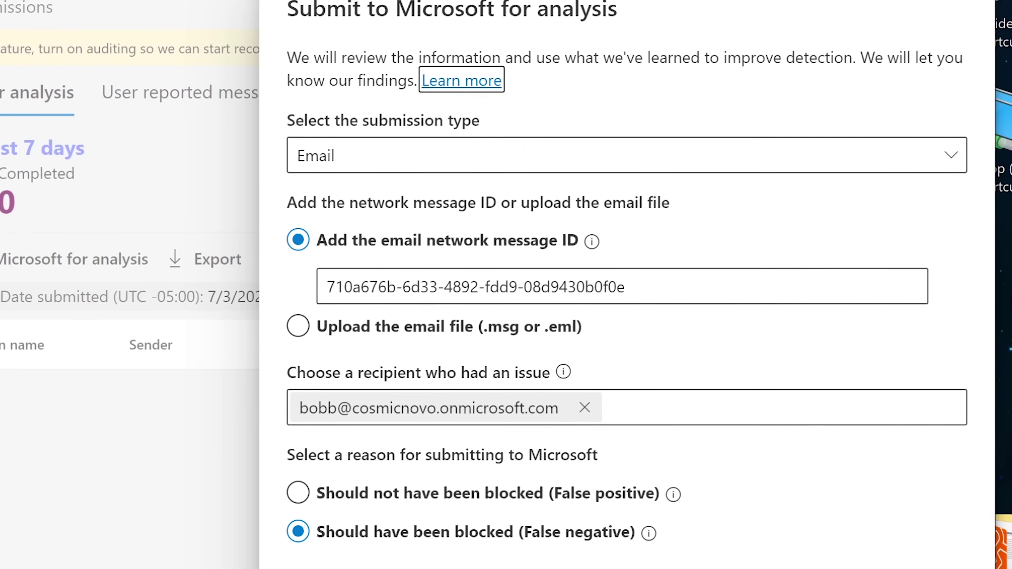
pyautogui.moveTo(290, 8); pyautogui.dragTo(617, 14)
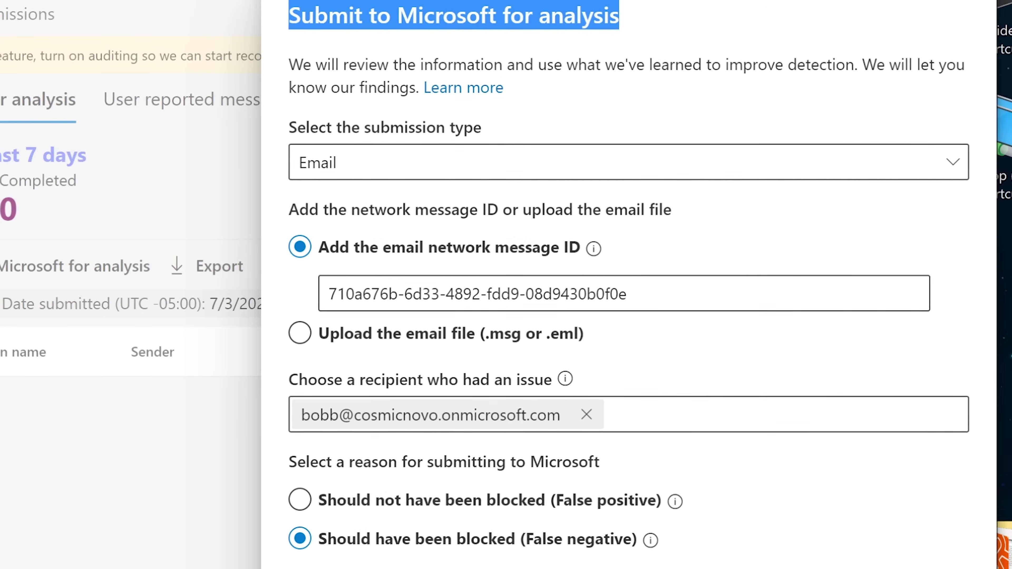
pyautogui.click(616, 14)
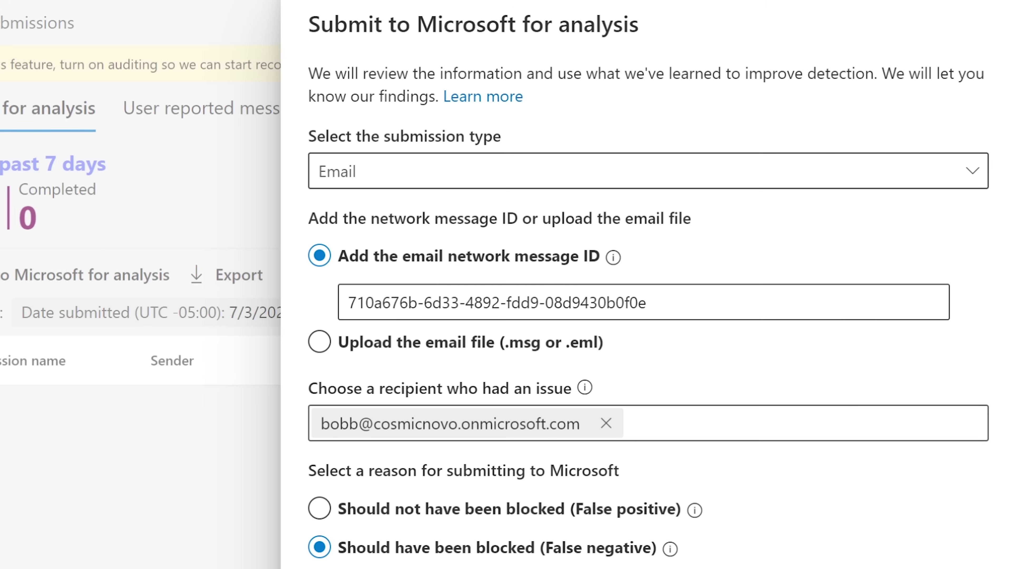
pyautogui.click(648, 171)
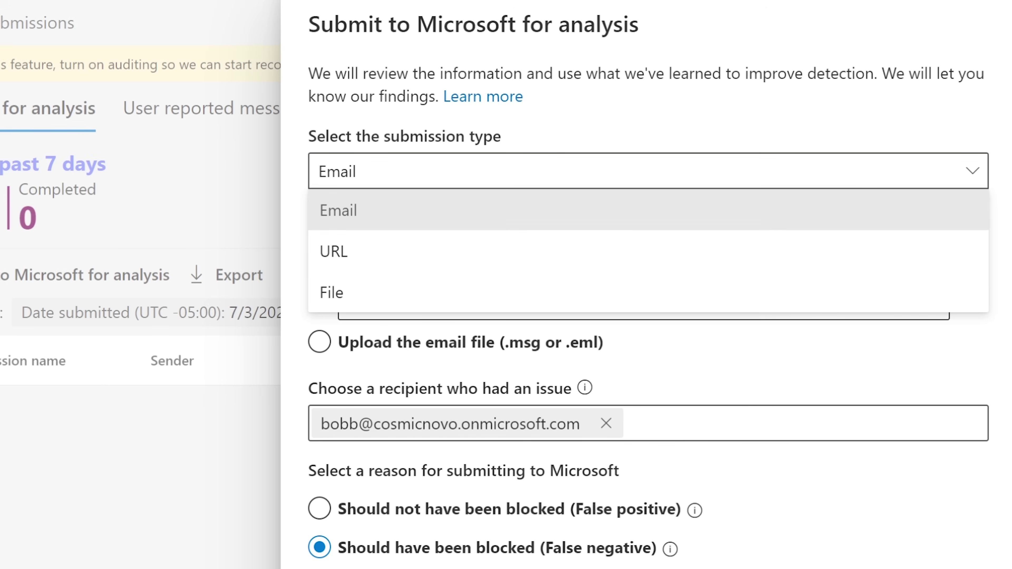
pyautogui.click(389, 210)
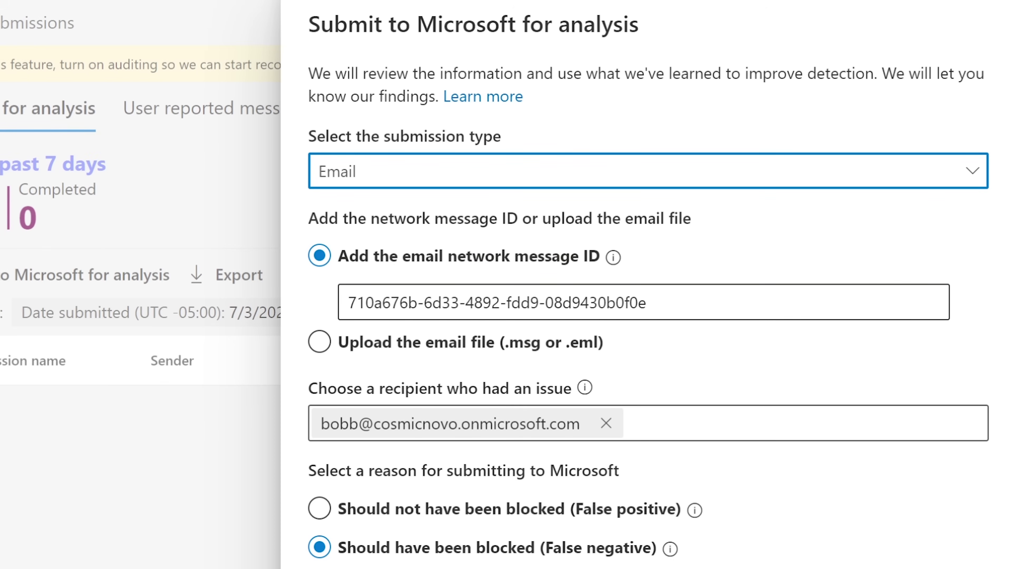
pyautogui.moveTo(652, 303); pyautogui.dragTo(347, 303)
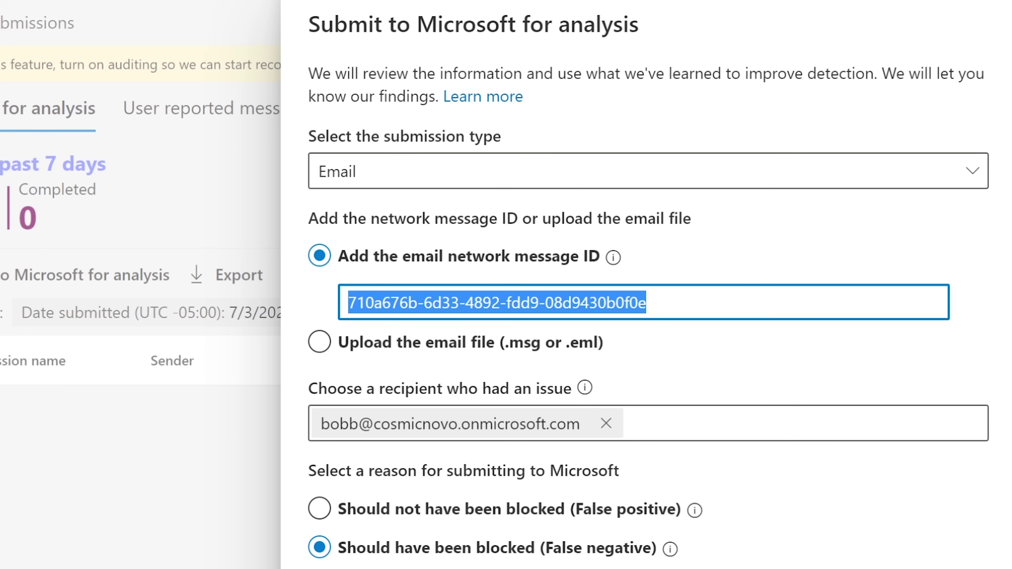
pyautogui.click(756, 343)
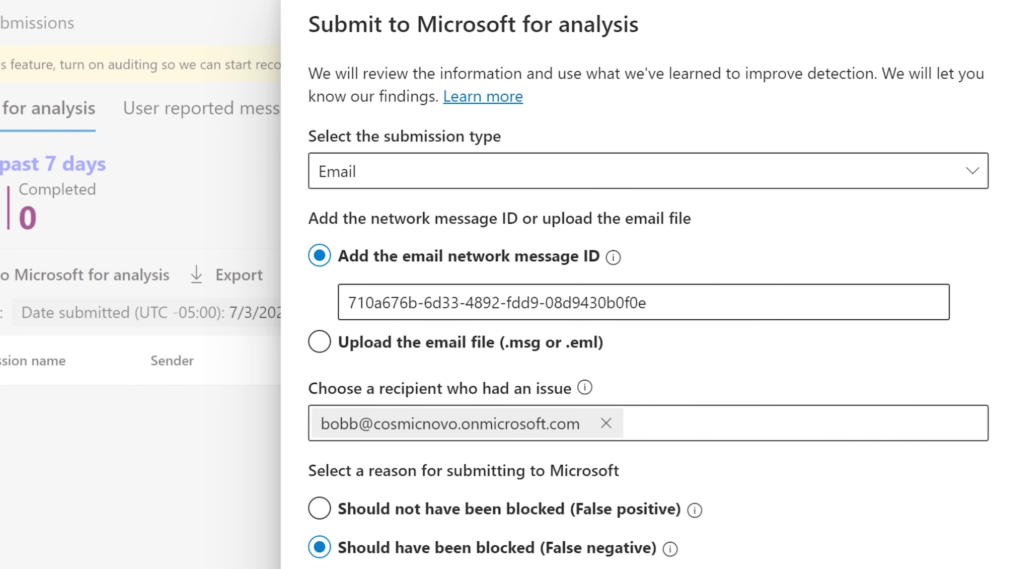
pyautogui.click(646, 302)
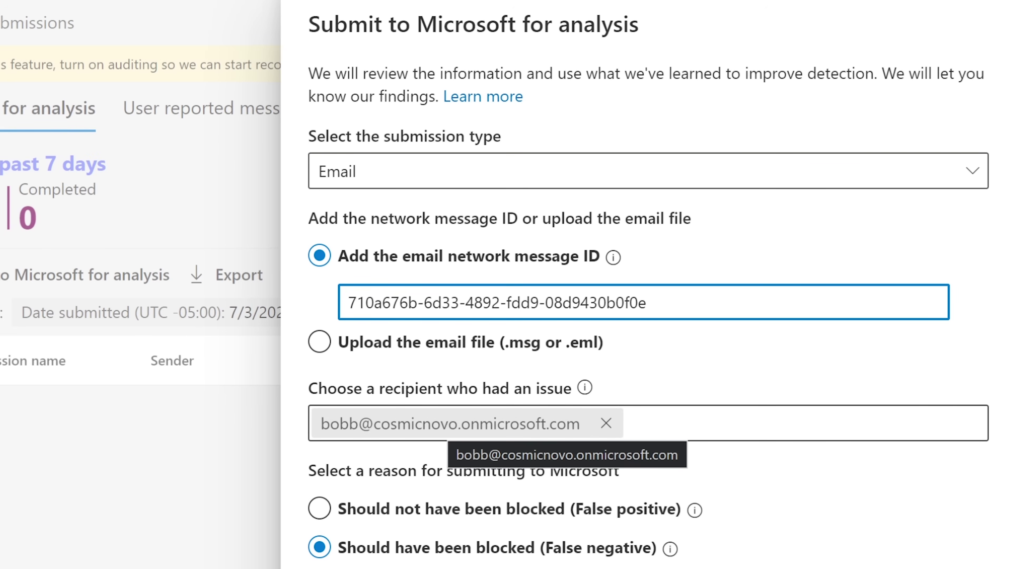
pyautogui.scroll(-2, 549, 422)
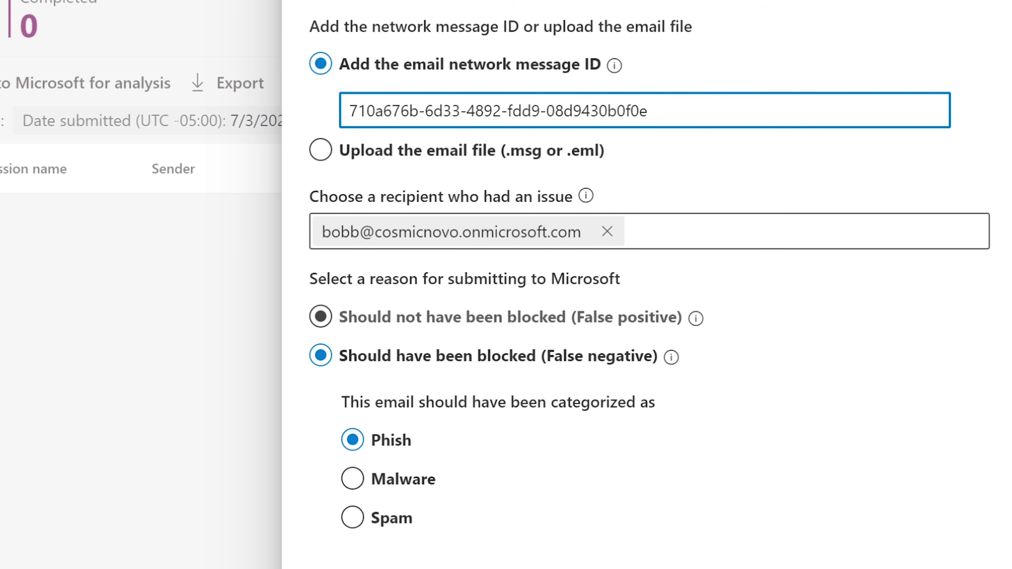
pyautogui.moveTo(620, 279); pyautogui.dragTo(309, 278)
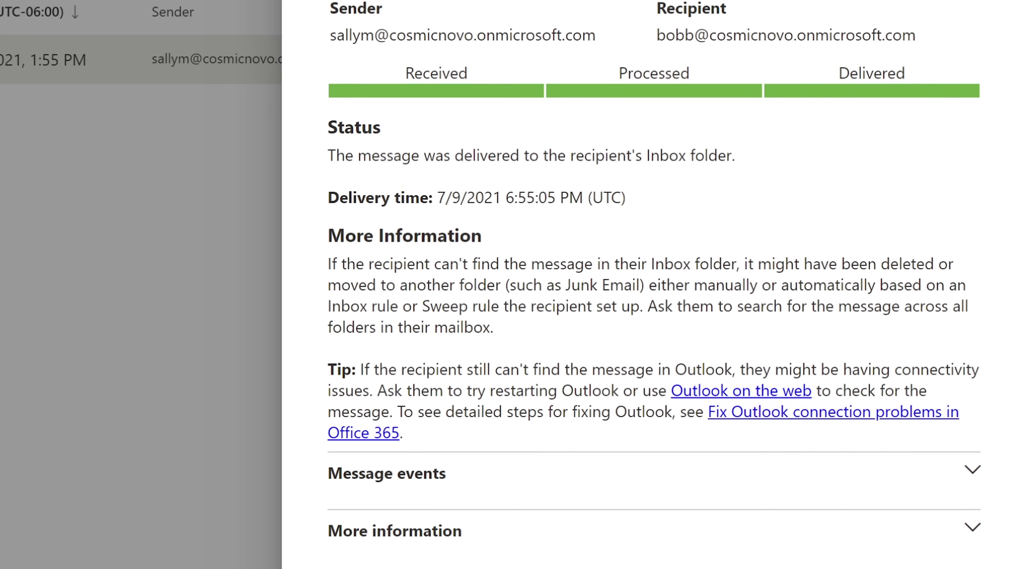
pyautogui.moveTo(726, 8); pyautogui.dragTo(595, 35)
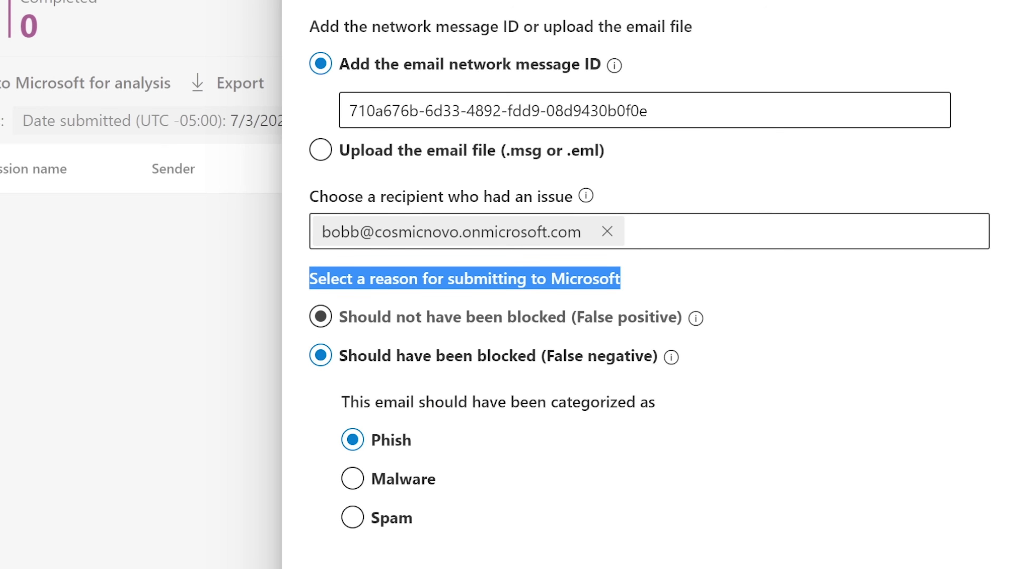
pyautogui.click(320, 317)
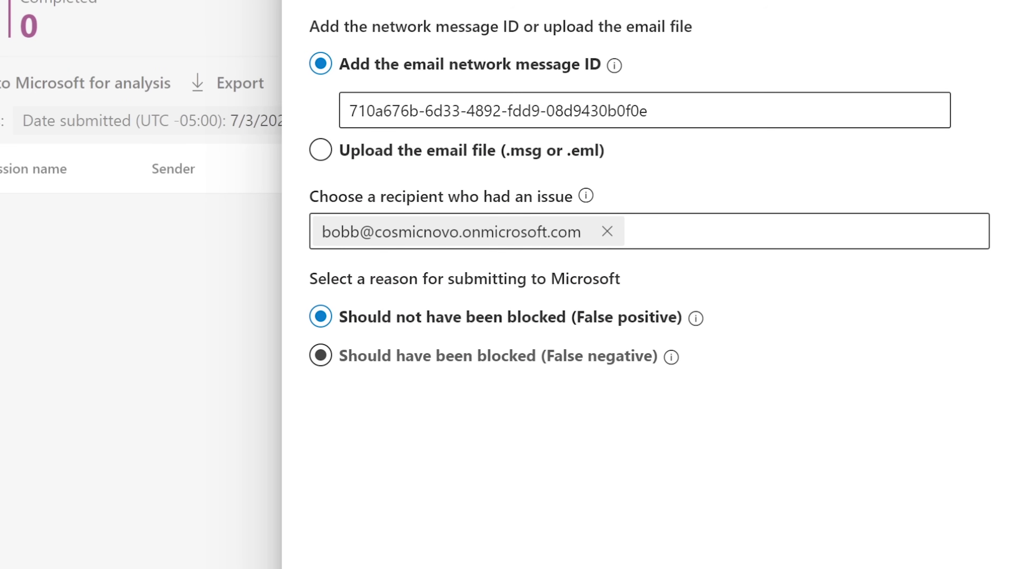
pyautogui.click(320, 356)
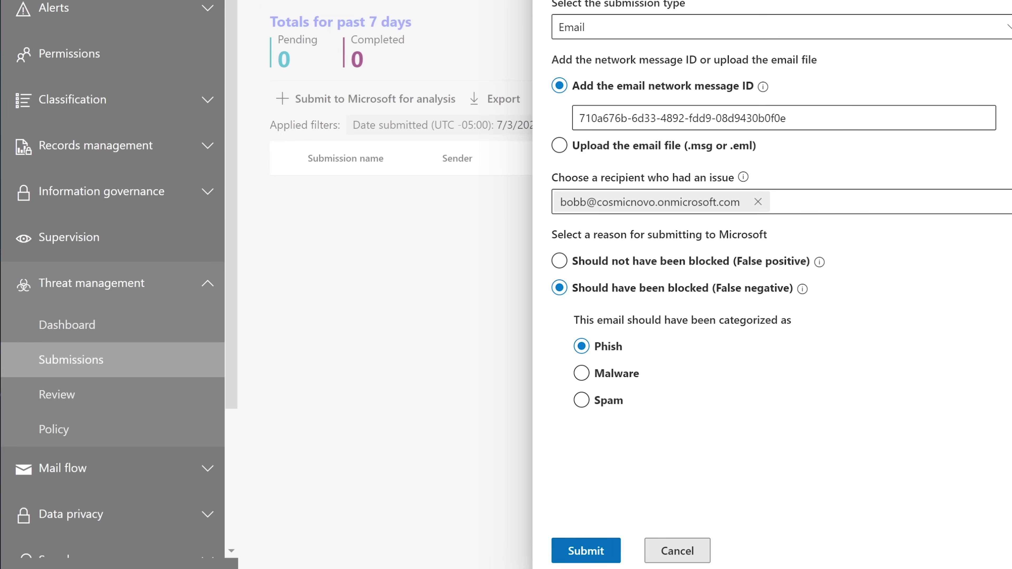
# Submit the Project Update email to Microsoft as phishing, confirm it, and close the panel.
pyautogui.click(585, 550)
pyautogui.click(334, 286)
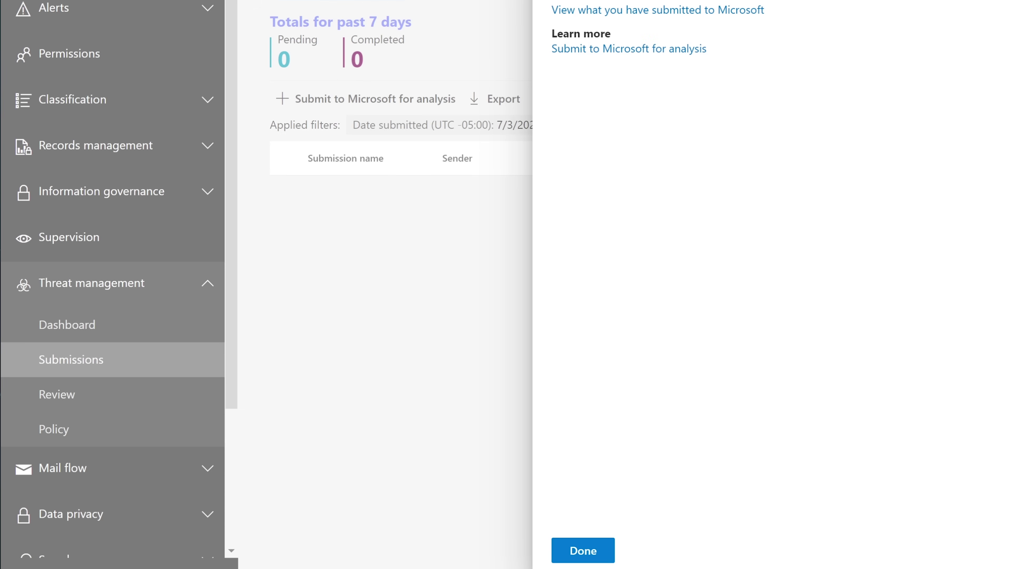
pyautogui.click(583, 550)
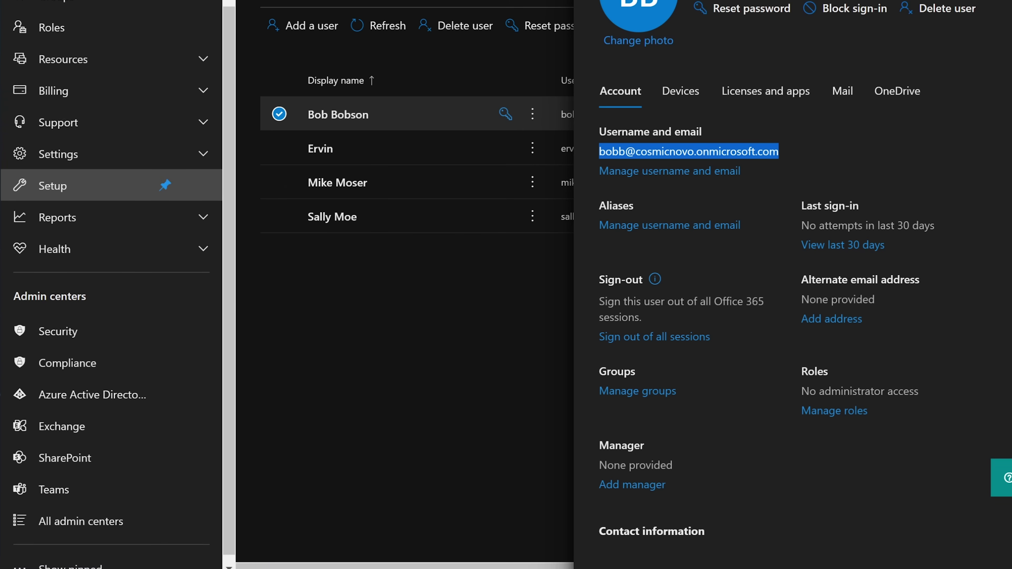
# Assign the last listed user as manager of the first active user and save it.
pyautogui.scroll(3, 112, 284)
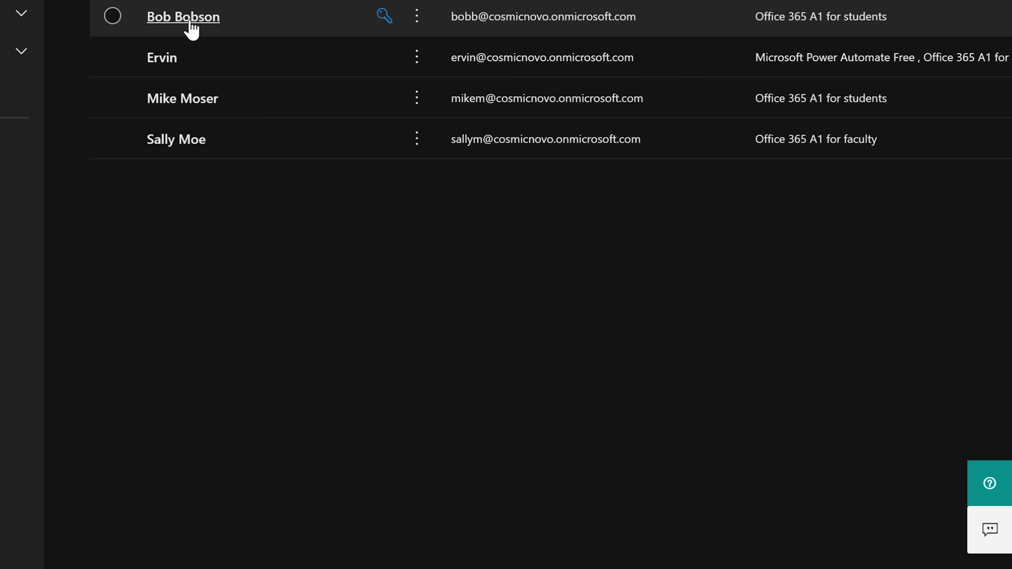
pyautogui.click(365, 272)
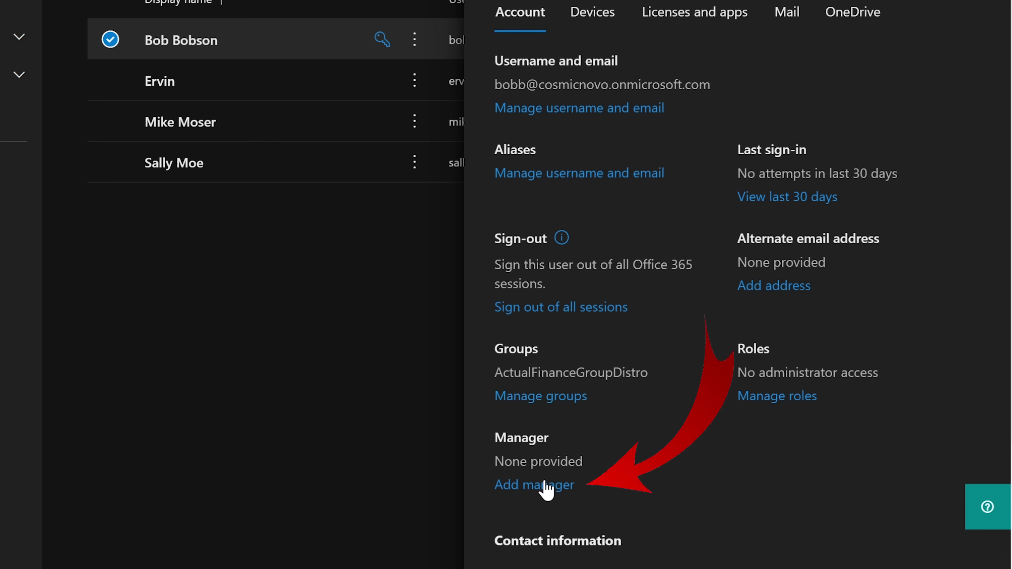
pyautogui.click(541, 492)
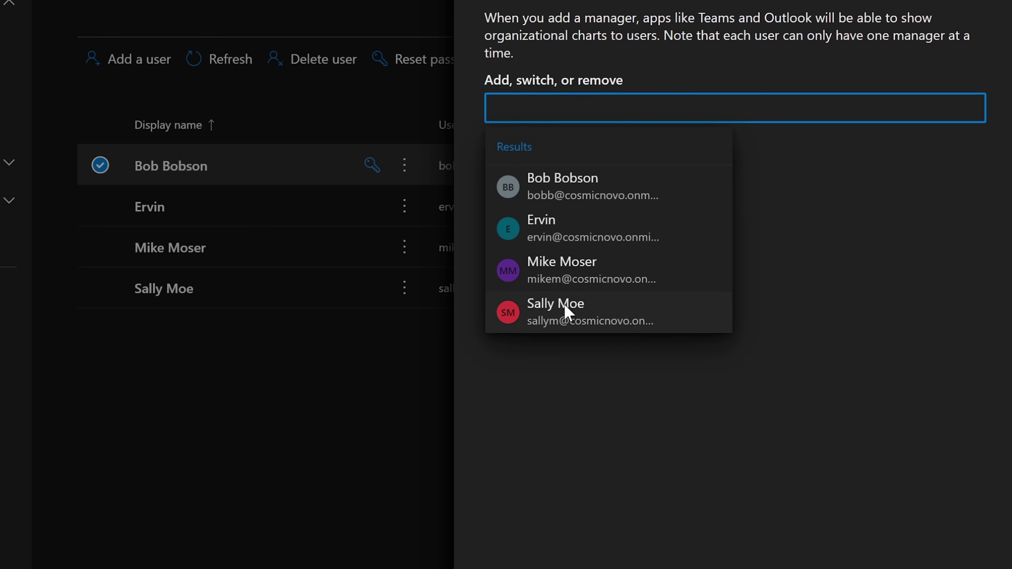
pyautogui.click(561, 307)
pyautogui.click(521, 568)
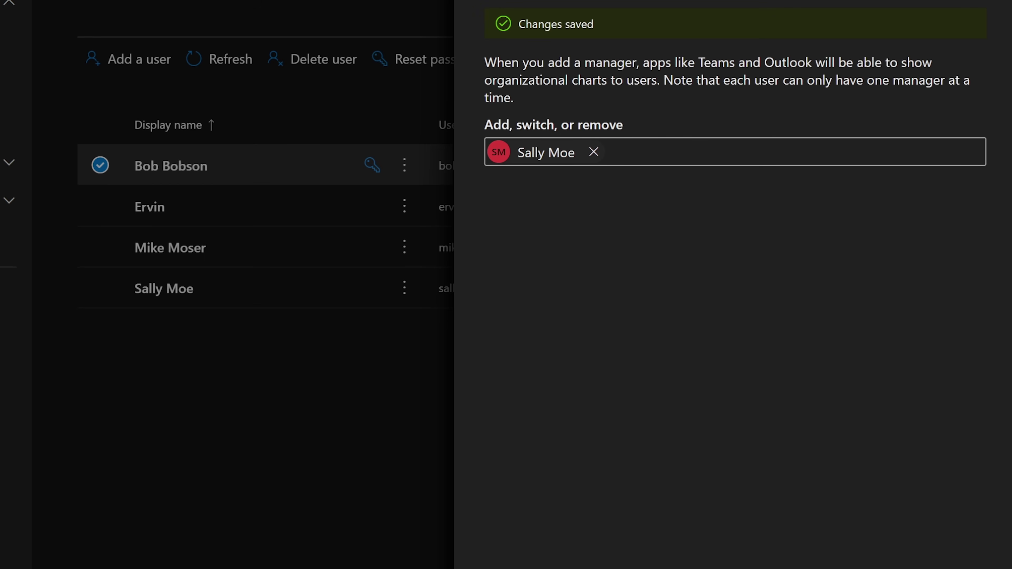
pyautogui.click(990, 1)
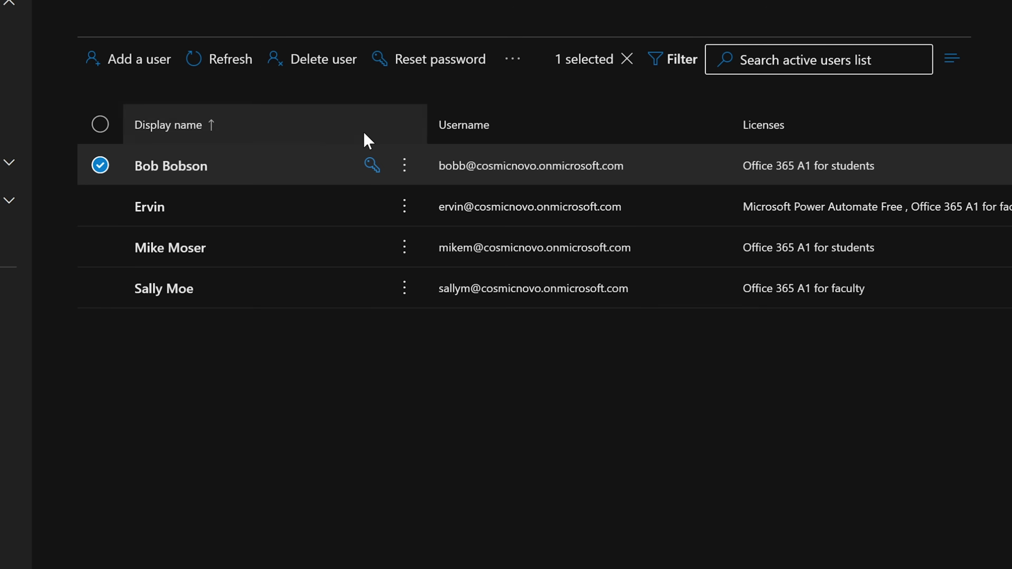
# Assign the same last listed user as manager of the third user and save it.
pyautogui.click(168, 249)
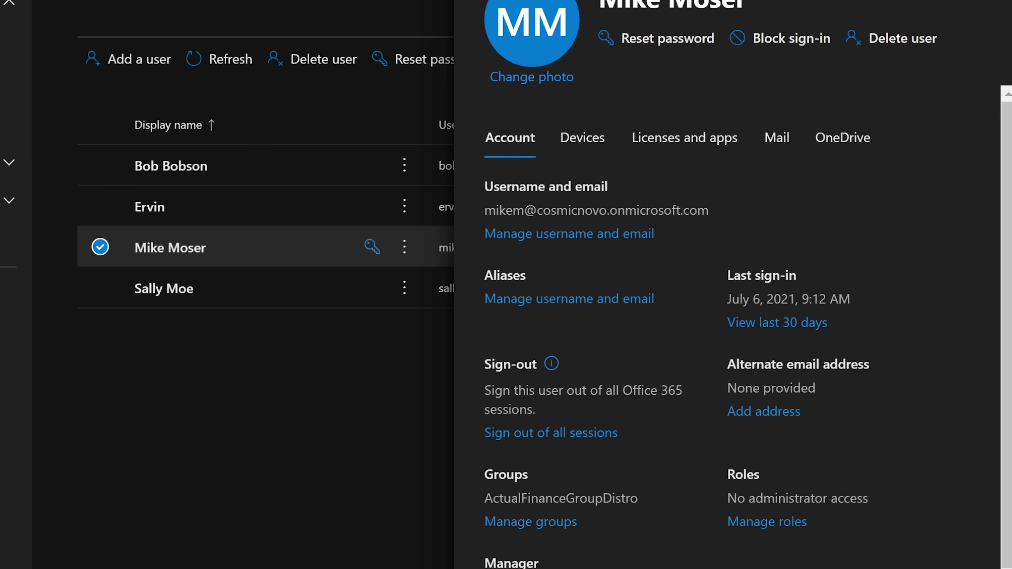
pyautogui.click(547, 568)
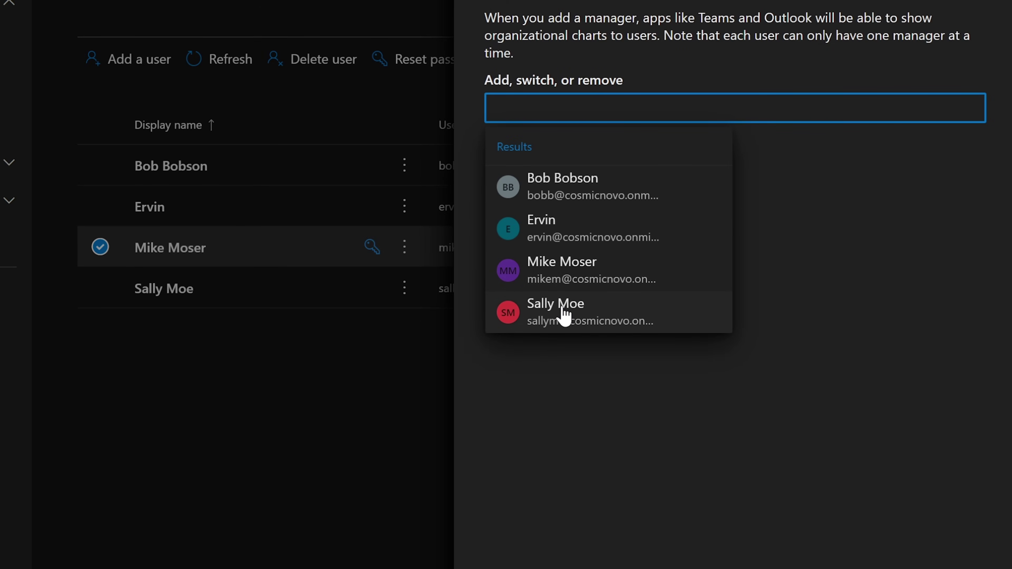
pyautogui.click(562, 313)
pyautogui.click(522, 568)
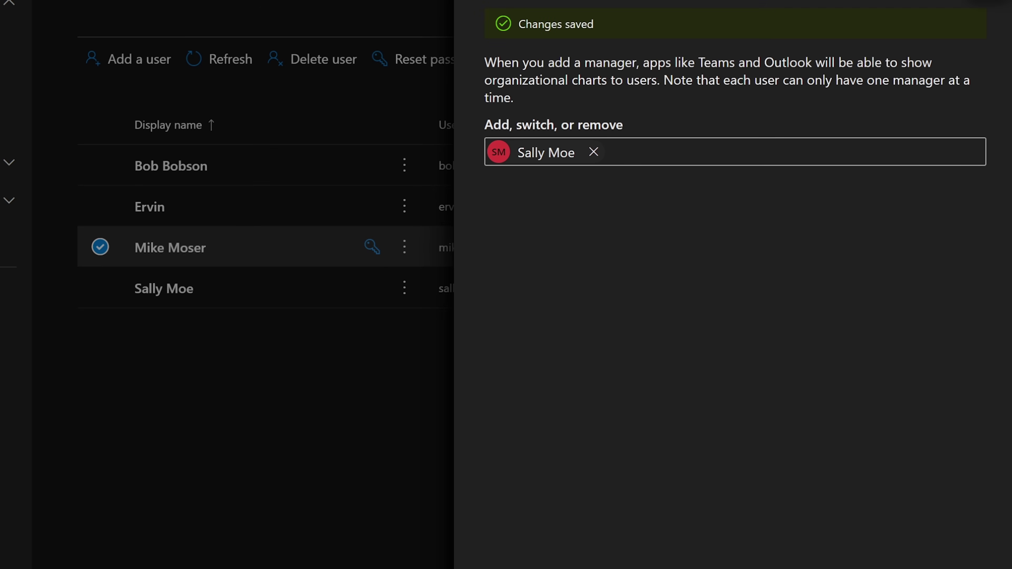
pyautogui.click(278, 430)
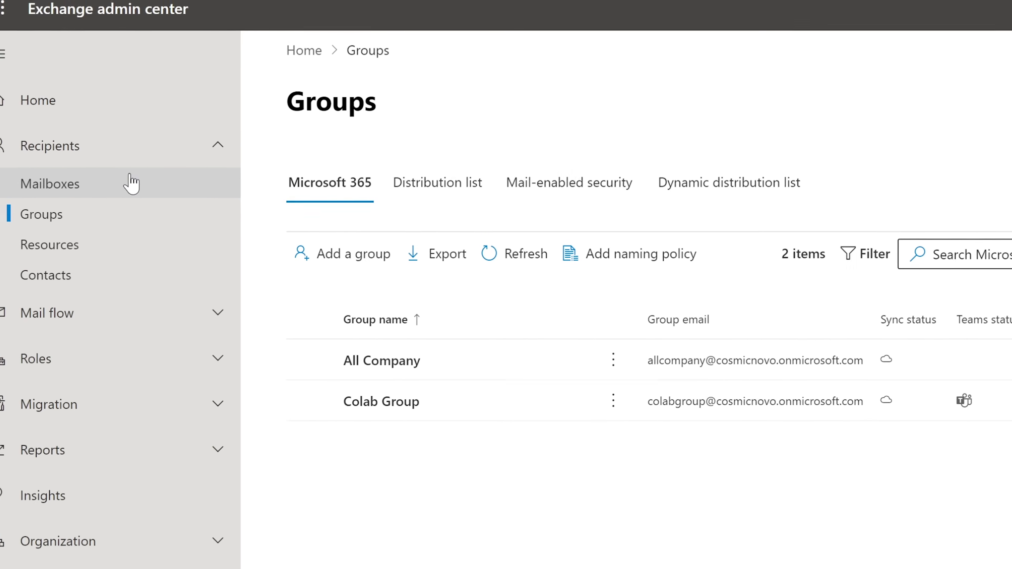
# Go to Recipients > Mailboxes to list the four user mailboxes.
pyautogui.click(106, 199)
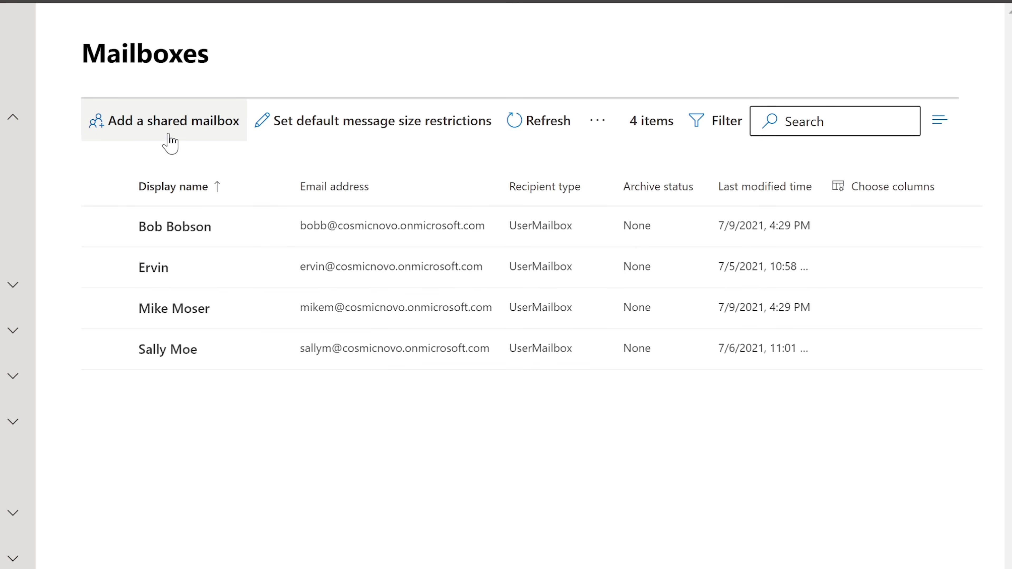
# Start a new shared mailbox with the display name 'FinancialDPT MailBox'.
pyautogui.click(165, 124)
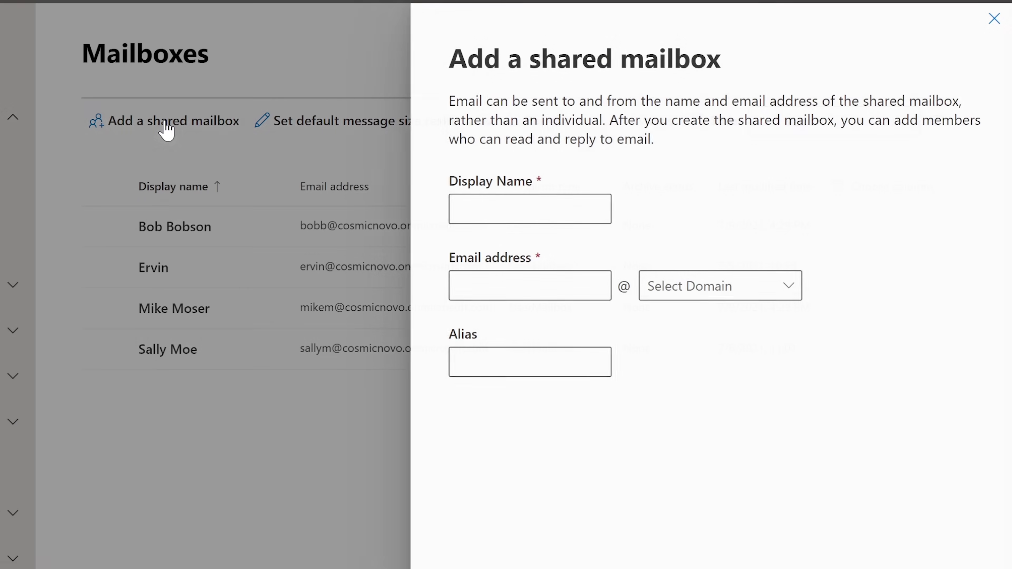
pyautogui.click(459, 201)
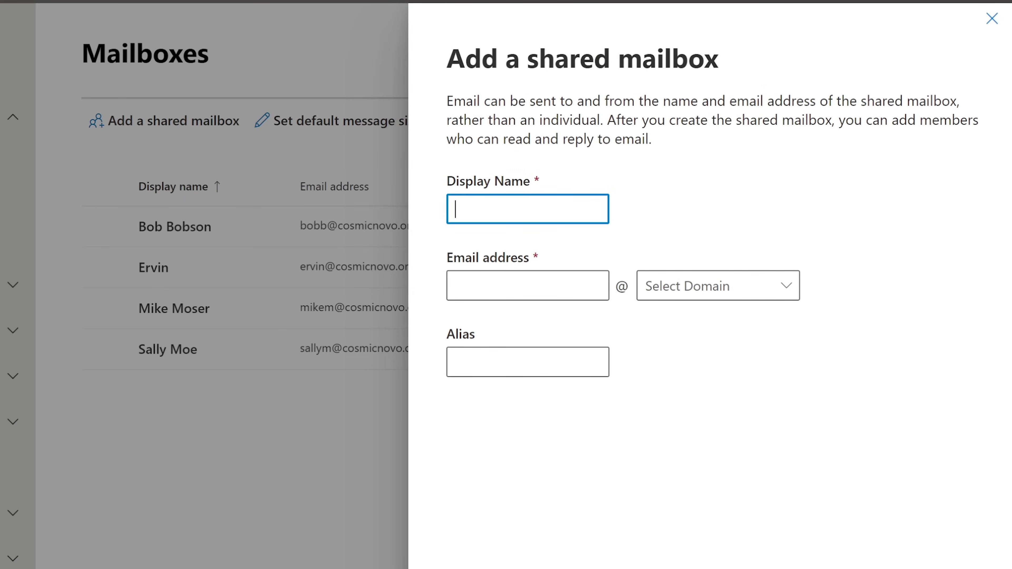
pyautogui.write('FinancialDPT Ami')
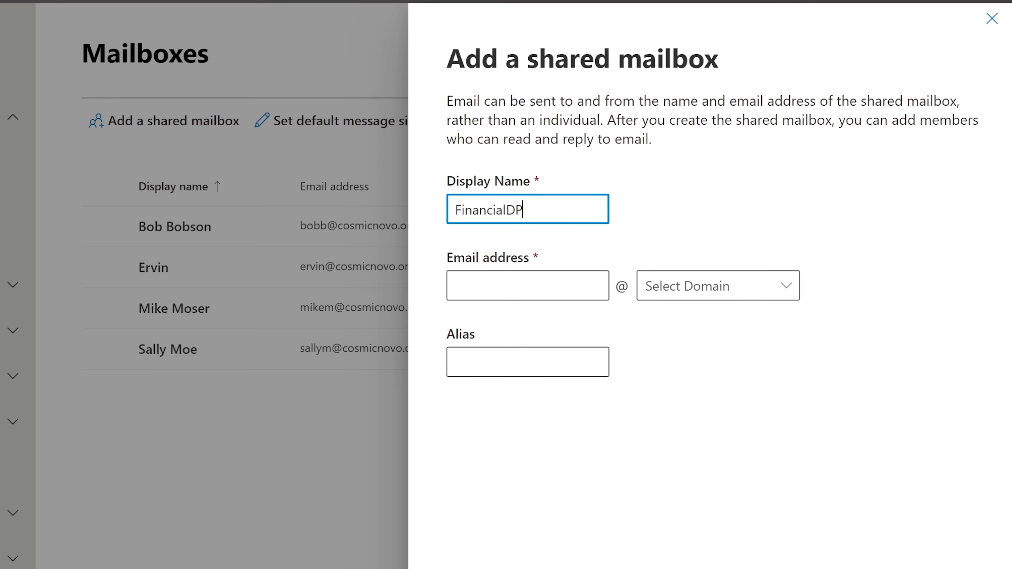
pyautogui.press('BackSpace')
pyautogui.press('BackSpace')
pyautogui.write('MailBox')
pyautogui.press('Tab')
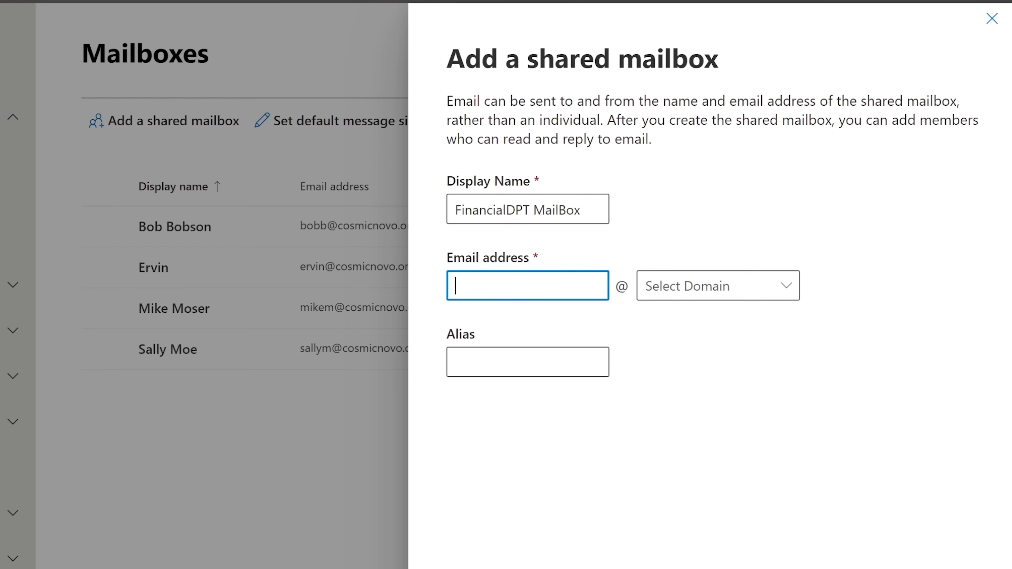
# Set email name 'finance' on the organisation's domain and alias 'FinancialDPT', then create the mailbox.
pyautogui.moveTo(531, 210); pyautogui.dragTo(454, 209)
pyautogui.rightClick(491, 211)
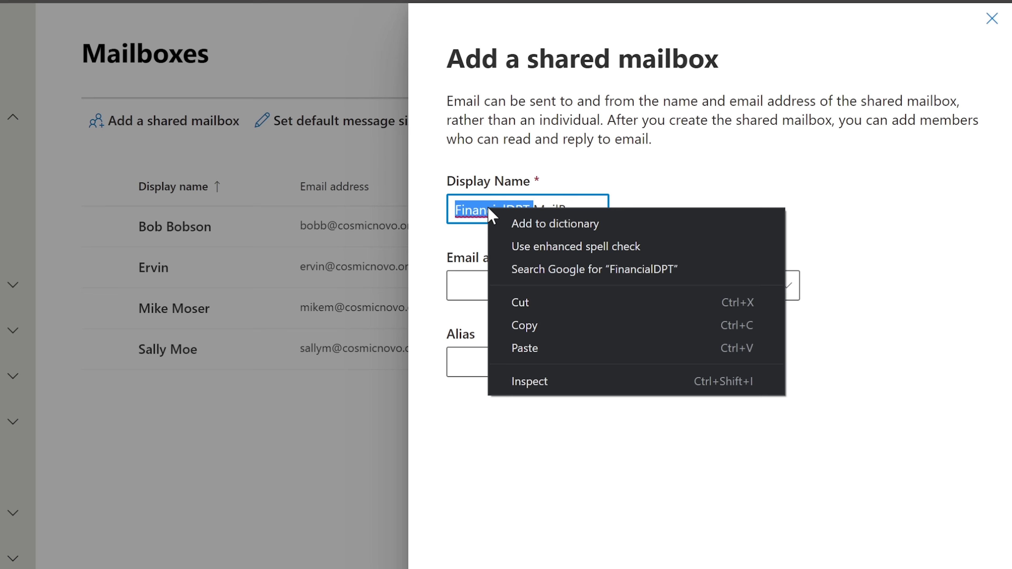
pyautogui.click(537, 330)
pyautogui.press('Tab')
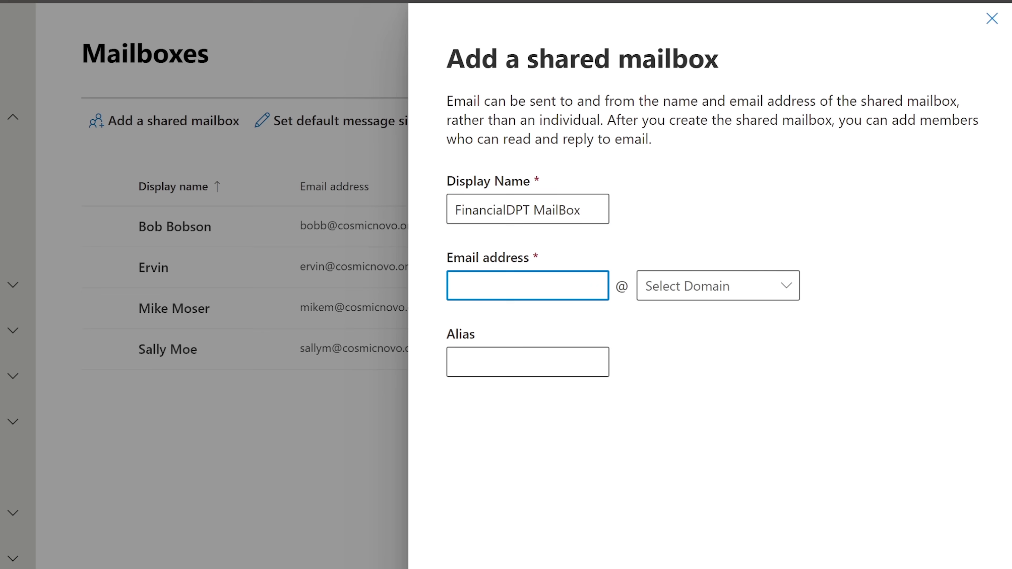
pyautogui.write('finance')
pyautogui.click(712, 285)
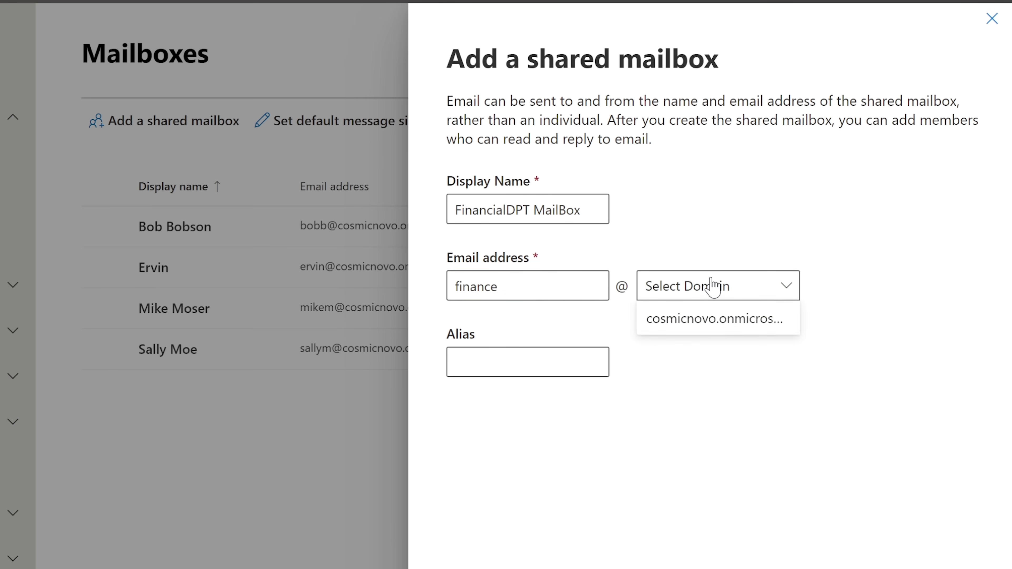
pyautogui.click(703, 324)
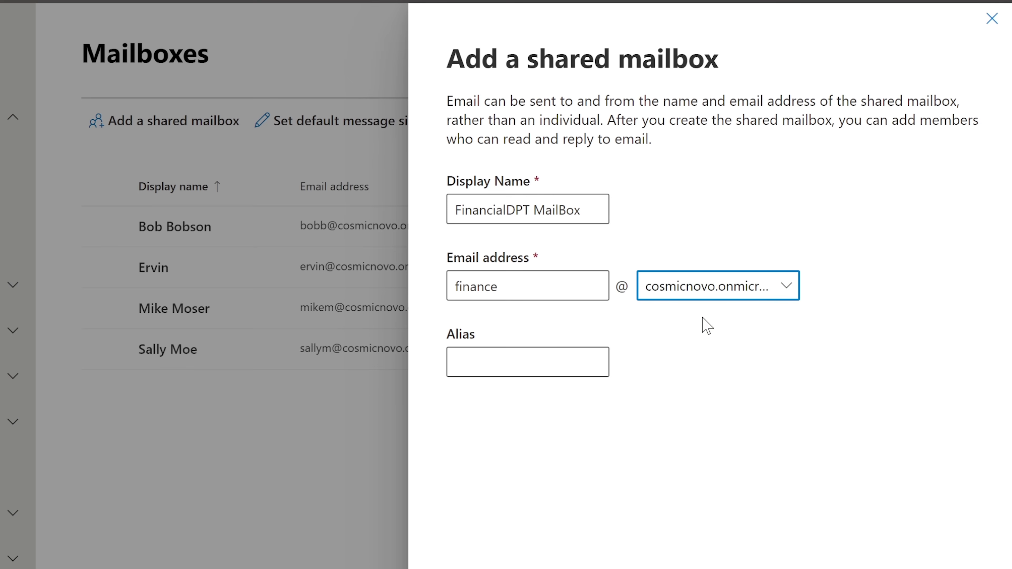
pyautogui.click(689, 374)
pyautogui.press('Tab')
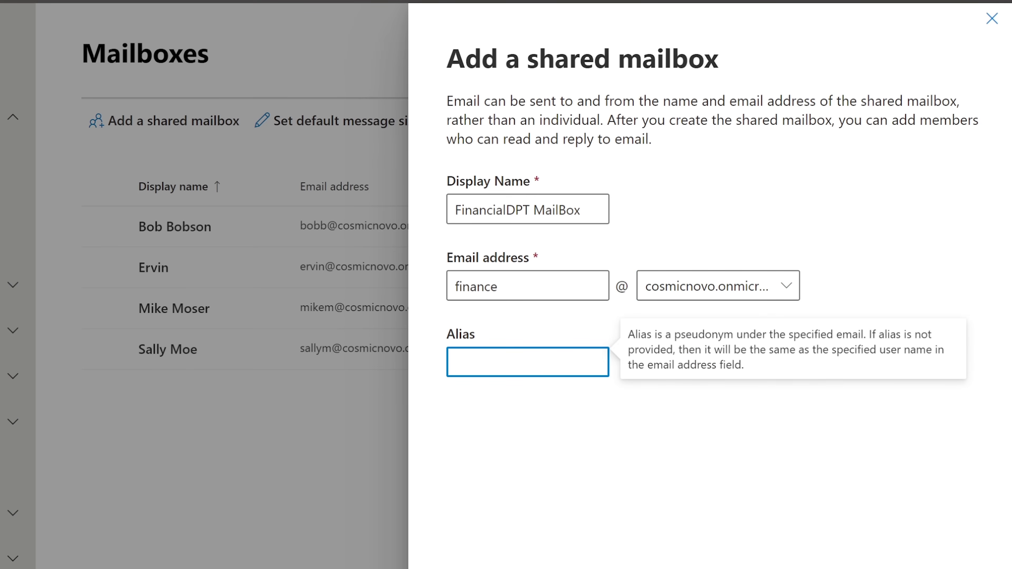
pyautogui.write('FinancialDPT')
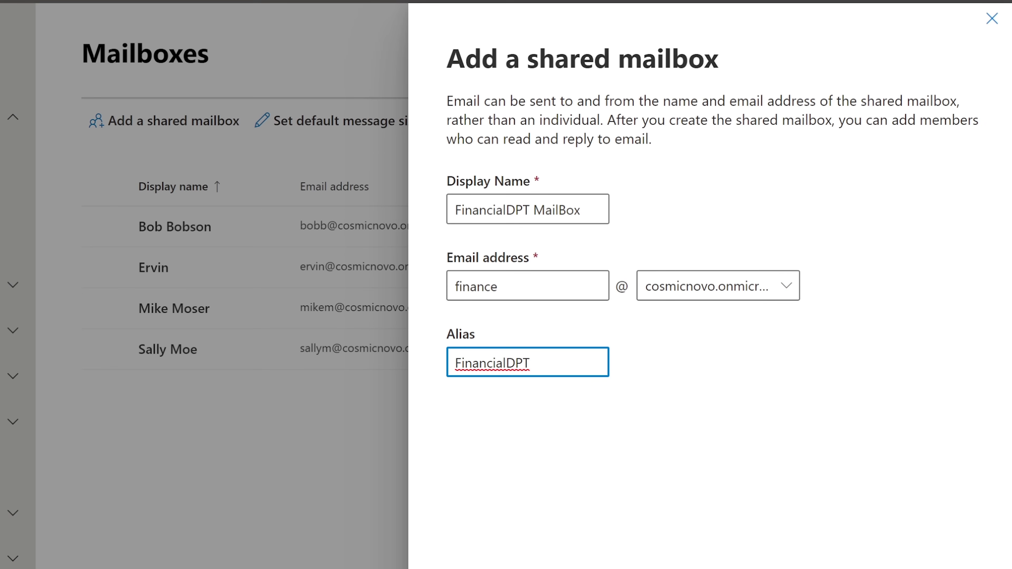
pyautogui.press('Return')
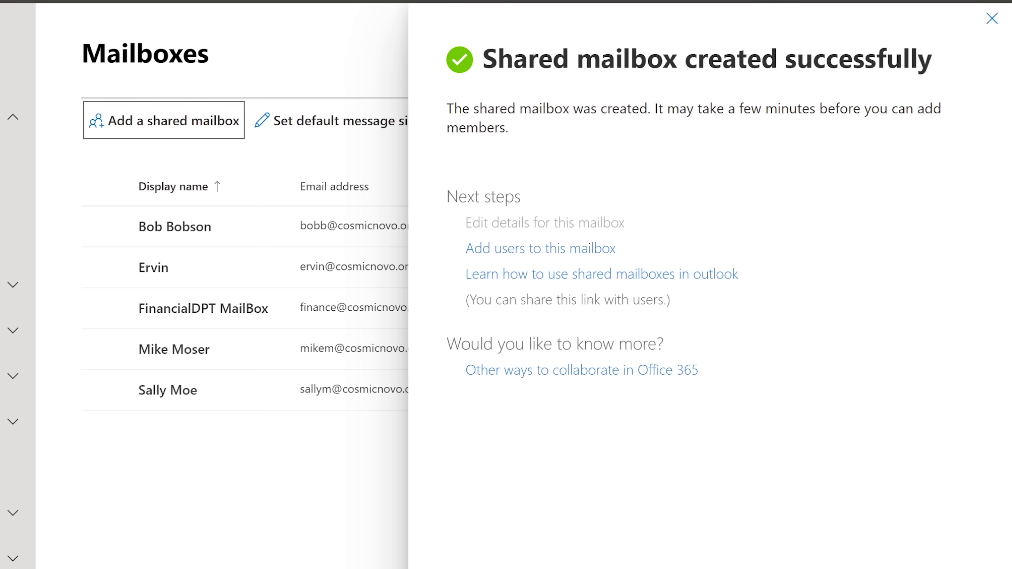
pyautogui.moveTo(930, 42); pyautogui.dragTo(442, 48)
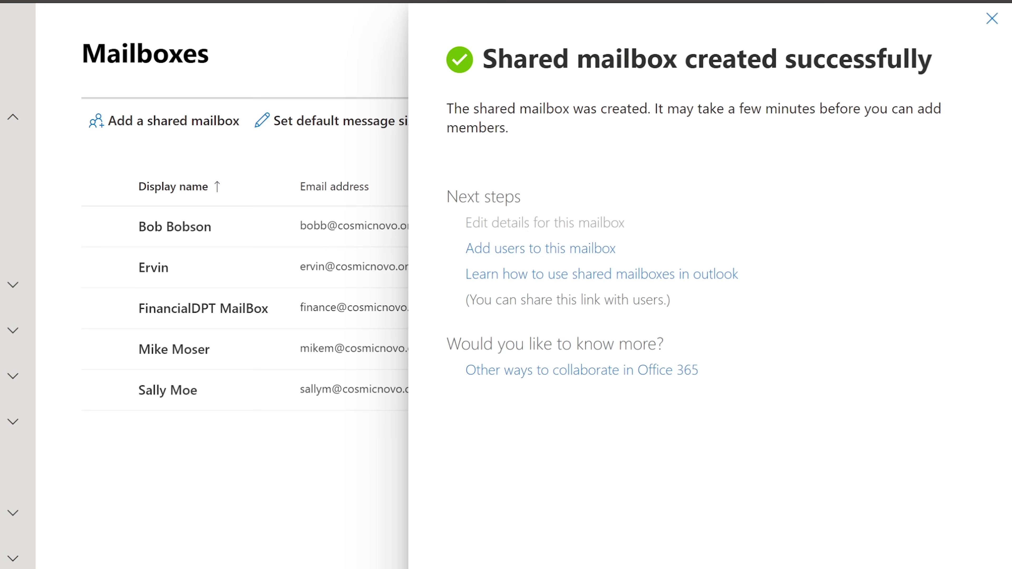
pyautogui.moveTo(652, 109); pyautogui.dragTo(921, 129)
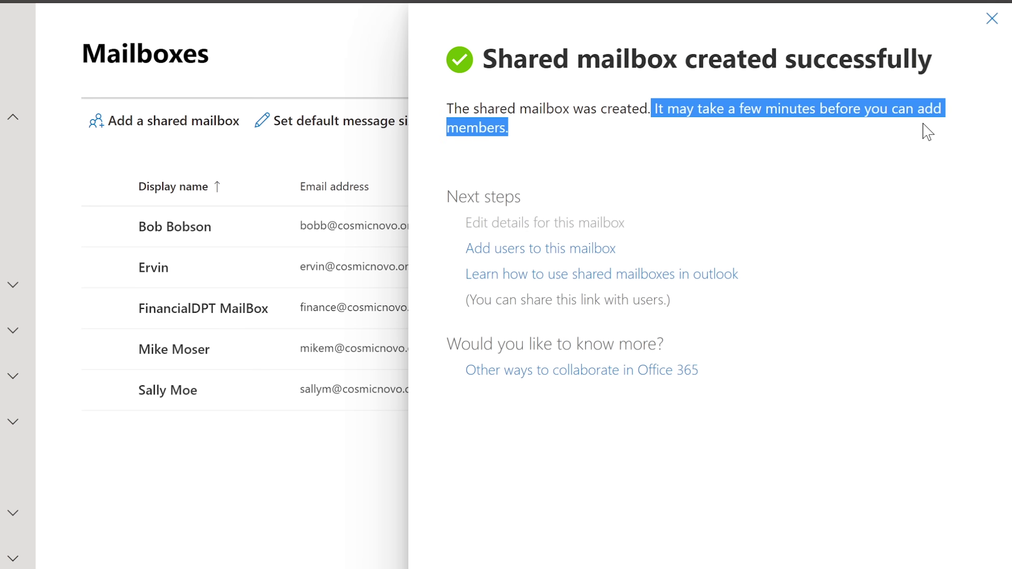
pyautogui.click(841, 140)
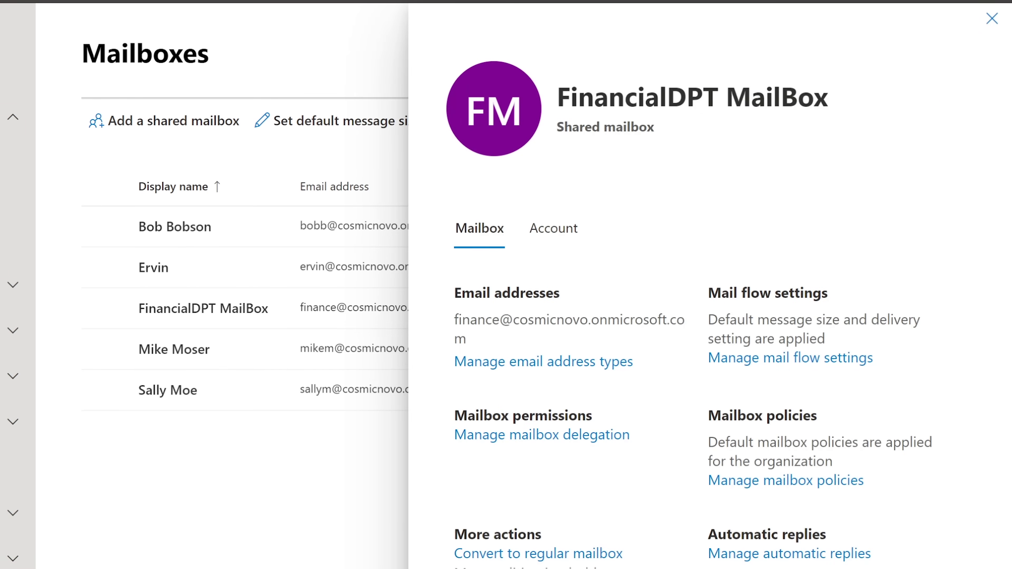
# Close the details pane to see FinancialDPT MailBox listed as SharedMailbox among five mailboxes.
pyautogui.click(990, 20)
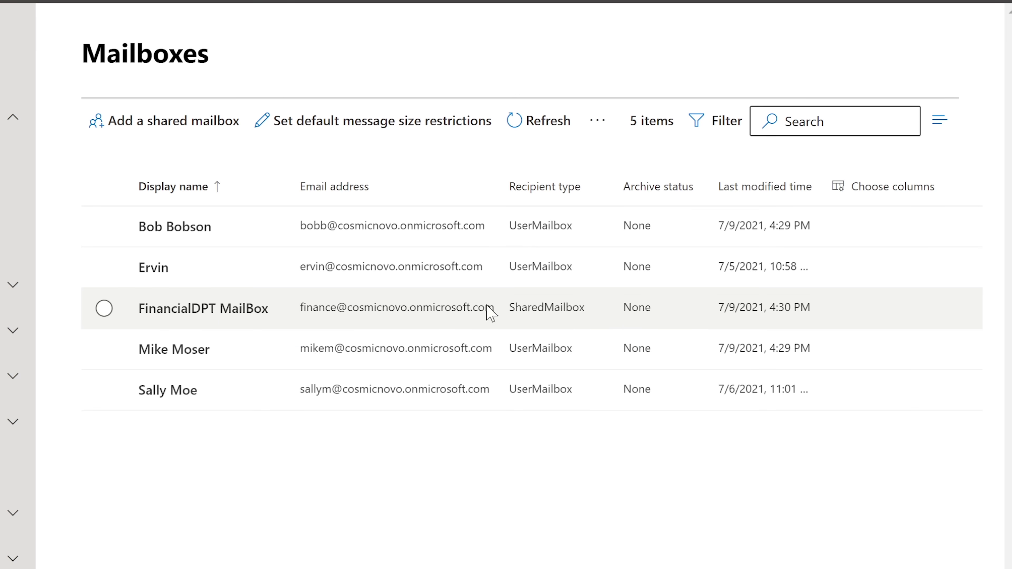
# Open FinancialDPT MailBox's details and highlight its Mailbox permissions section.
pyautogui.click(193, 310)
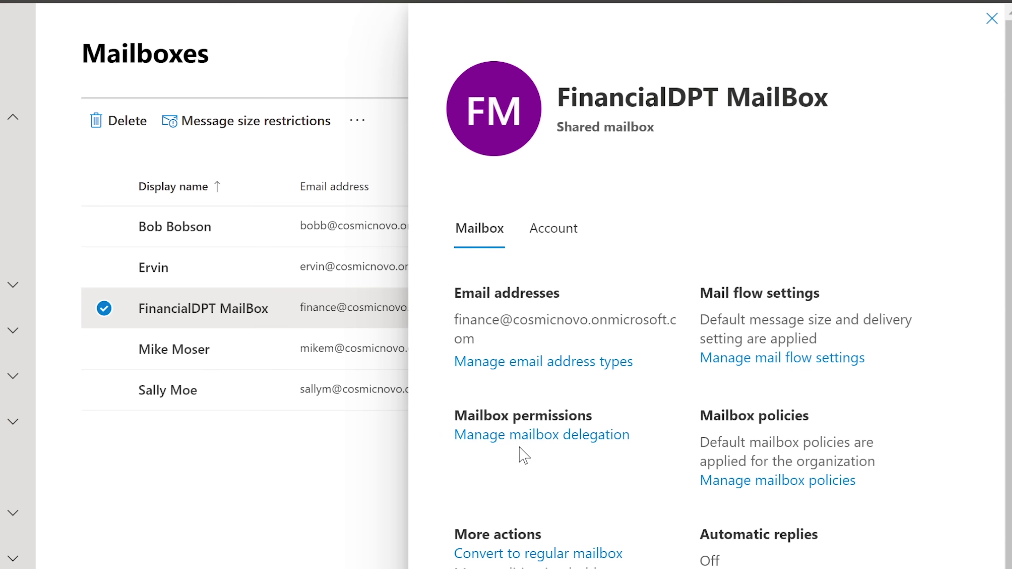
pyautogui.moveTo(454, 415); pyautogui.dragTo(458, 438)
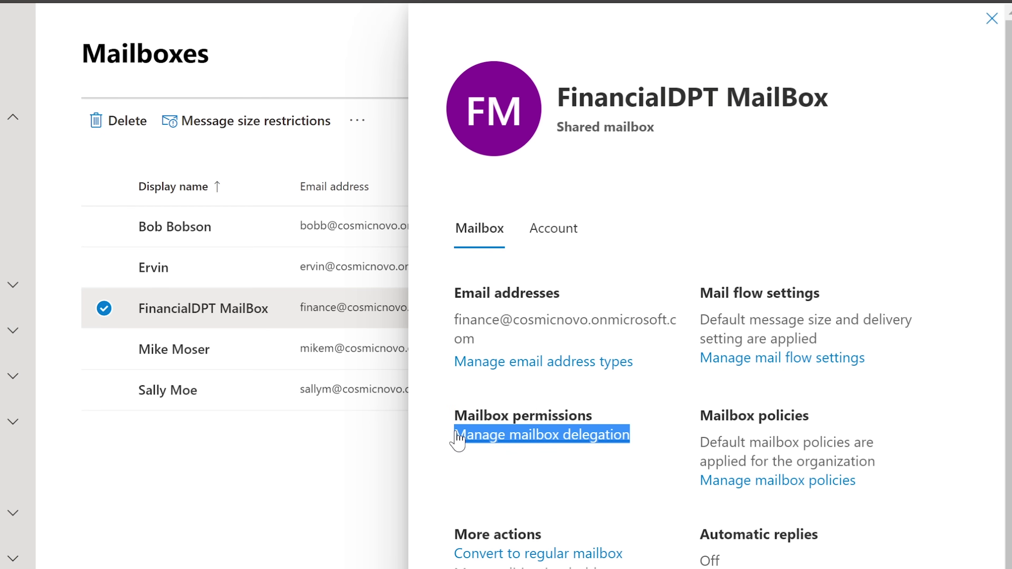
# Open mailbox delegation and highlight the empty Read and manage and Send as permissions and the mailbox address.
pyautogui.click(492, 436)
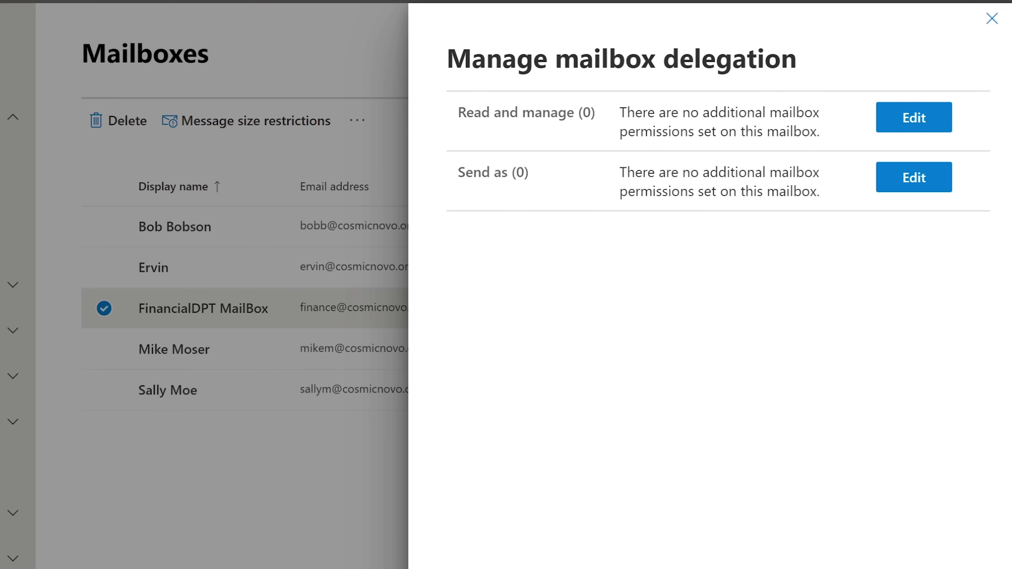
pyautogui.moveTo(458, 112); pyautogui.dragTo(591, 112)
pyautogui.click(586, 112)
pyautogui.moveTo(458, 171); pyautogui.dragTo(507, 172)
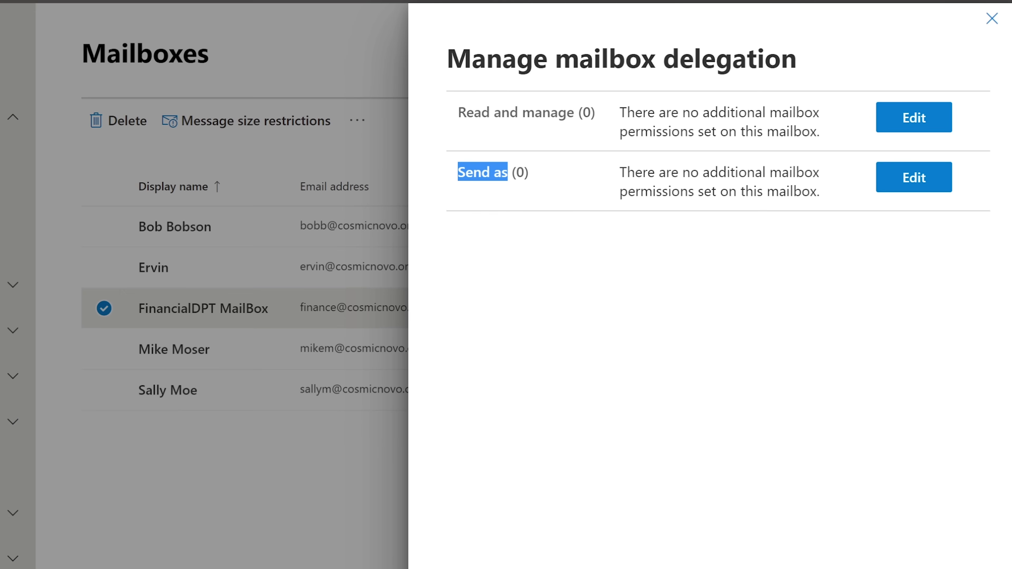
pyautogui.click(520, 171)
pyautogui.moveTo(517, 172); pyautogui.dragTo(524, 172)
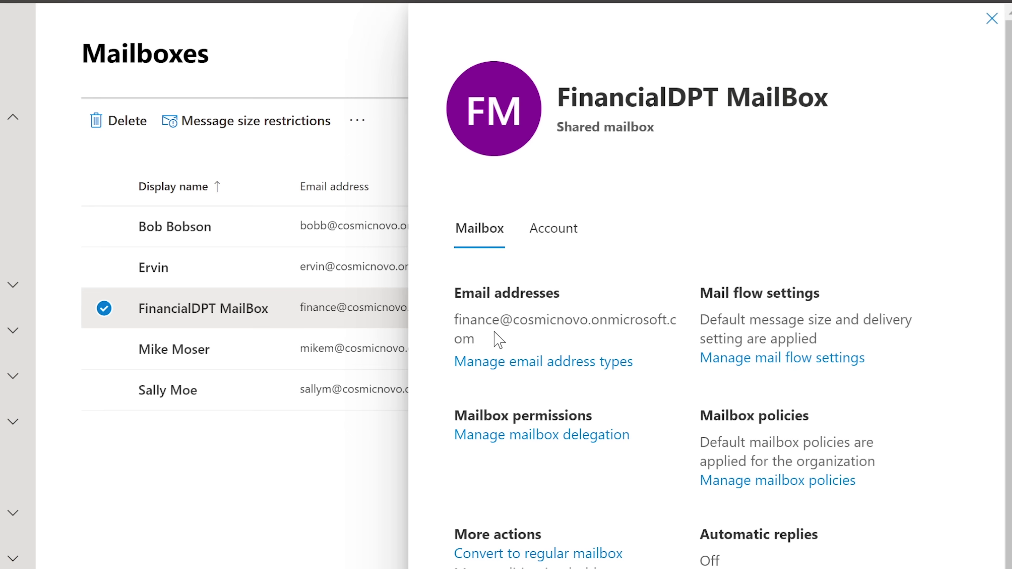
pyautogui.moveTo(476, 333); pyautogui.dragTo(459, 320)
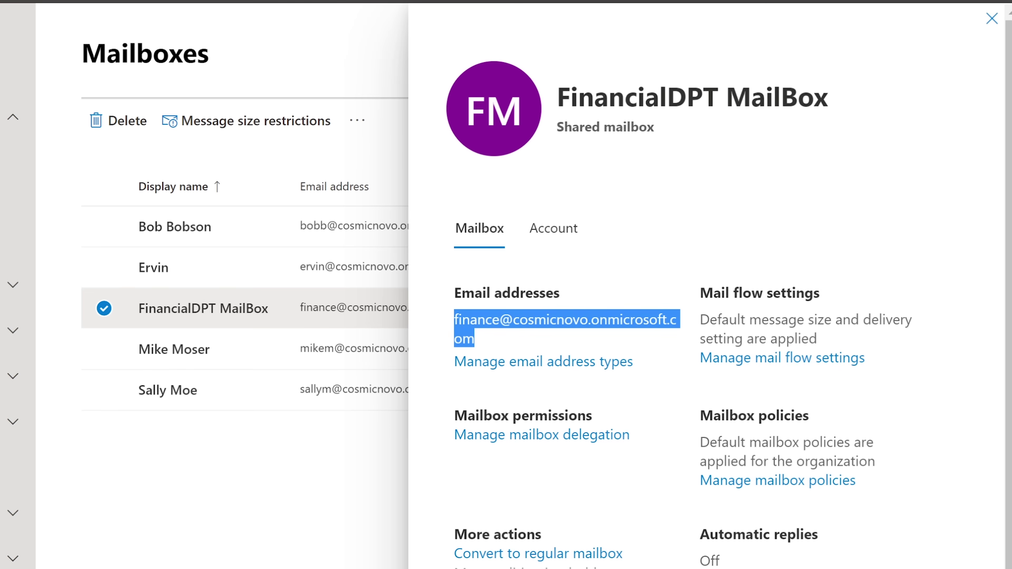
# Reopen the delegation settings and point out the Send as and Read and manage permissions.
pyautogui.click(520, 435)
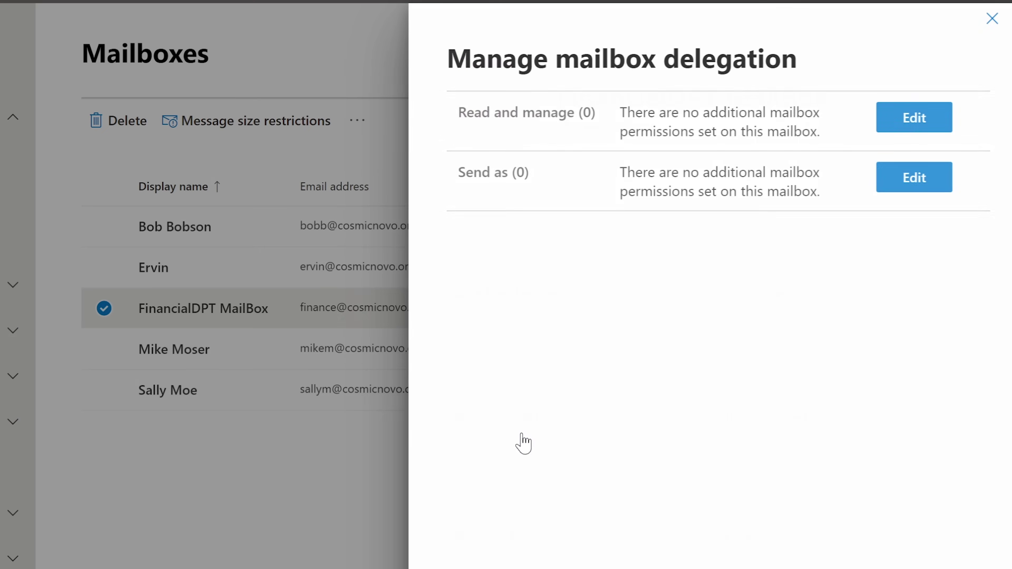
pyautogui.moveTo(507, 173); pyautogui.dragTo(467, 172)
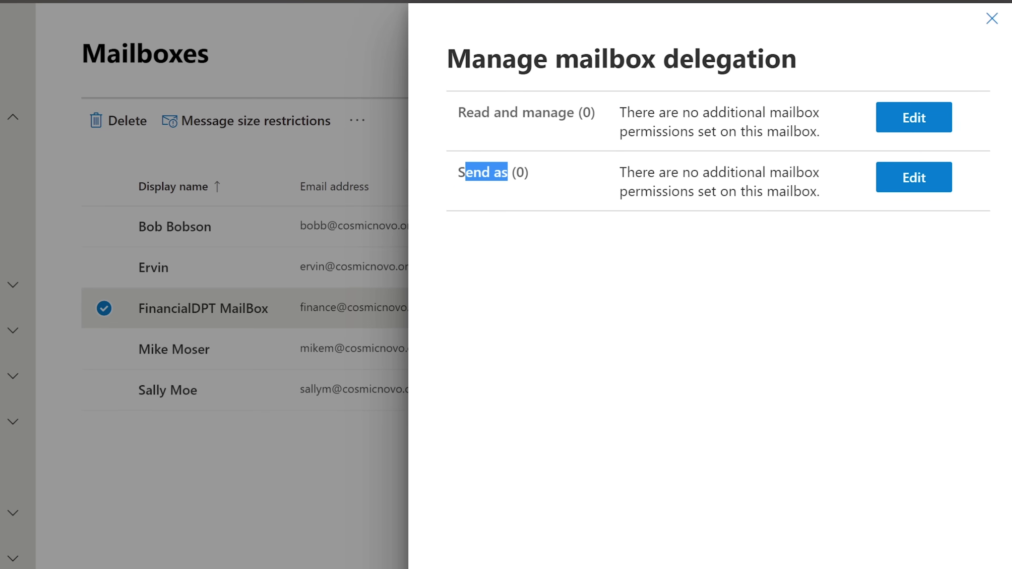
pyautogui.click(553, 191)
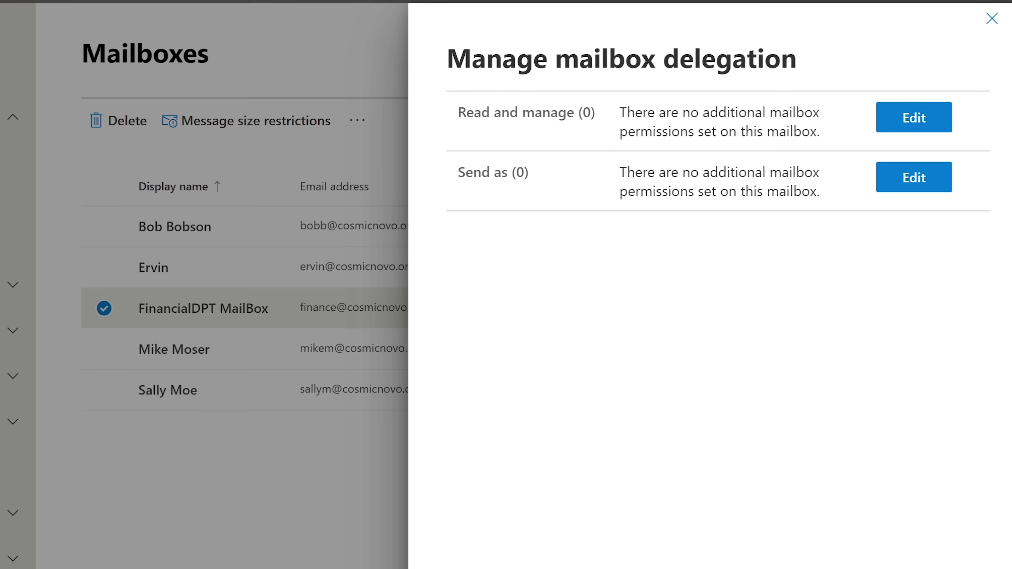
pyautogui.moveTo(458, 113); pyautogui.dragTo(574, 113)
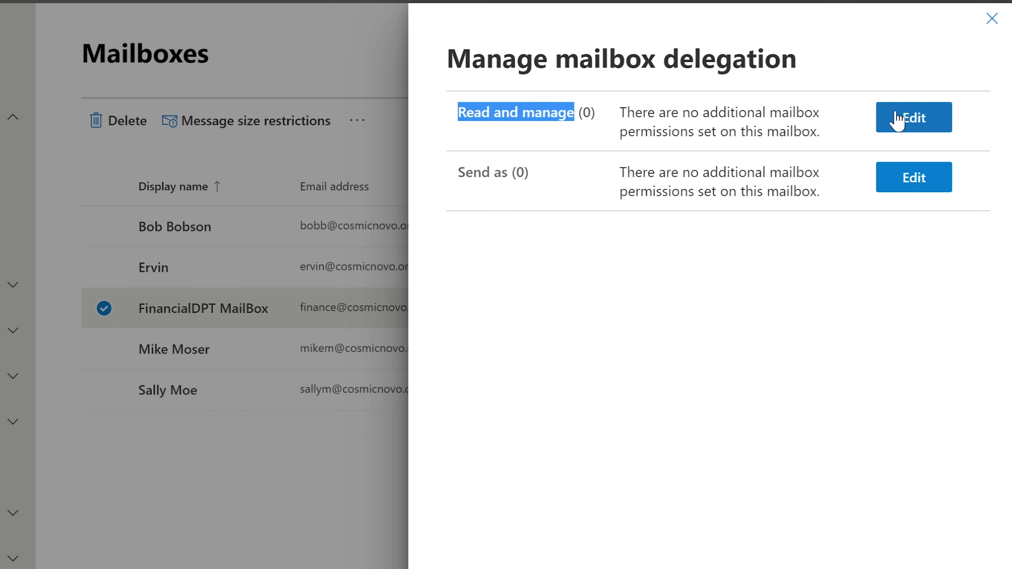
# Add three users to the Read and manage permission and save it.
pyautogui.click(903, 119)
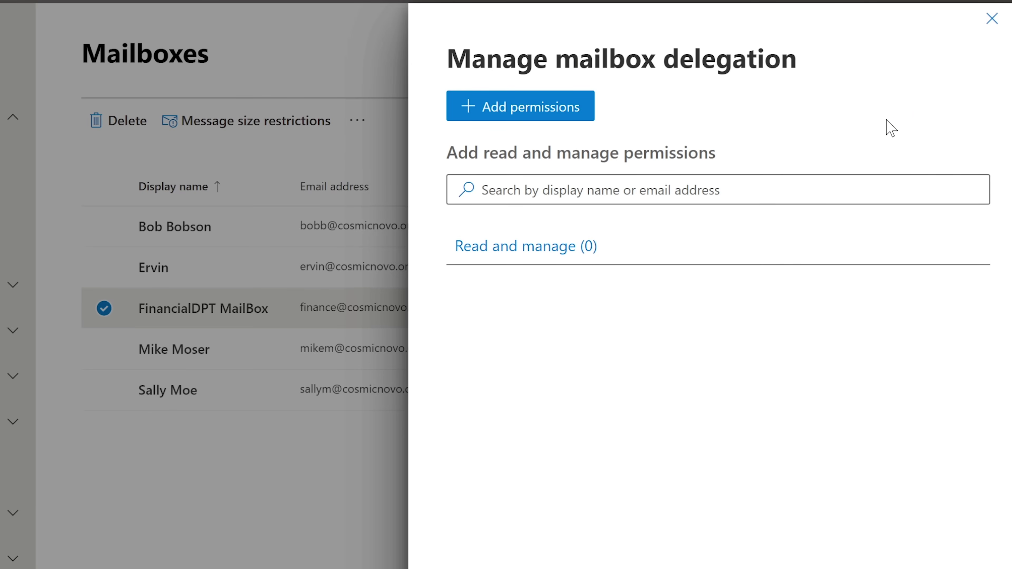
pyautogui.click(623, 180)
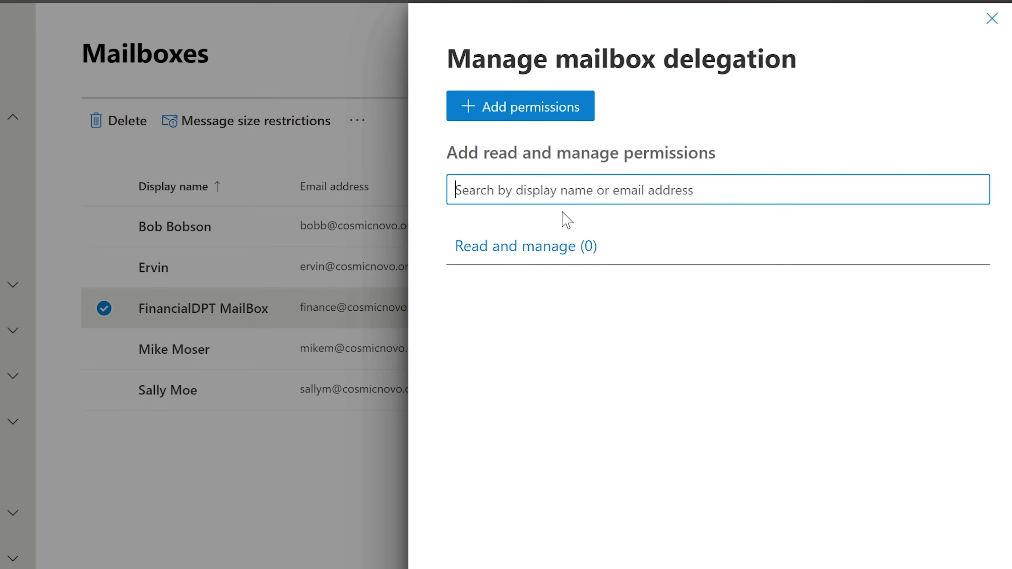
pyautogui.click(510, 107)
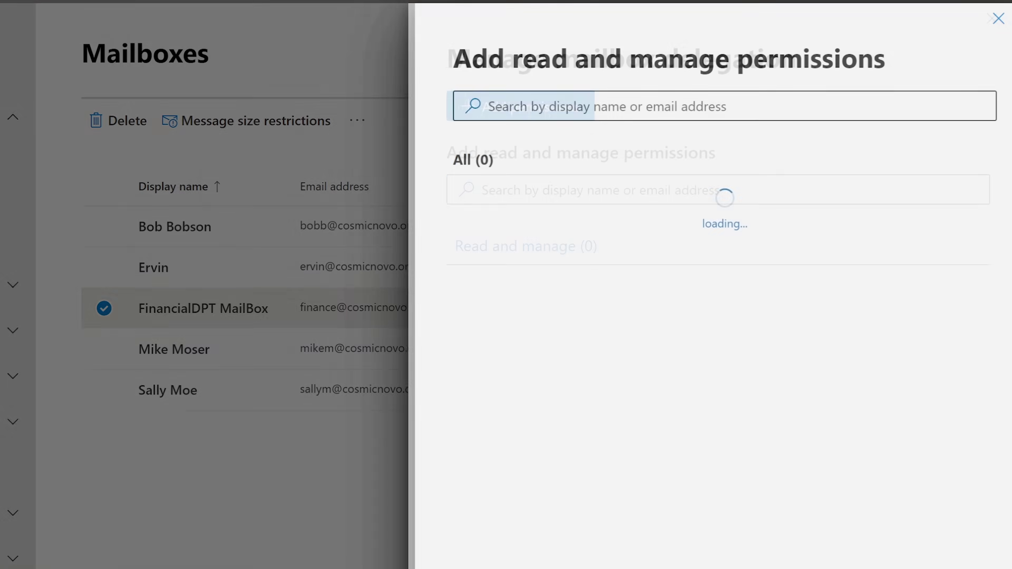
pyautogui.click(471, 197)
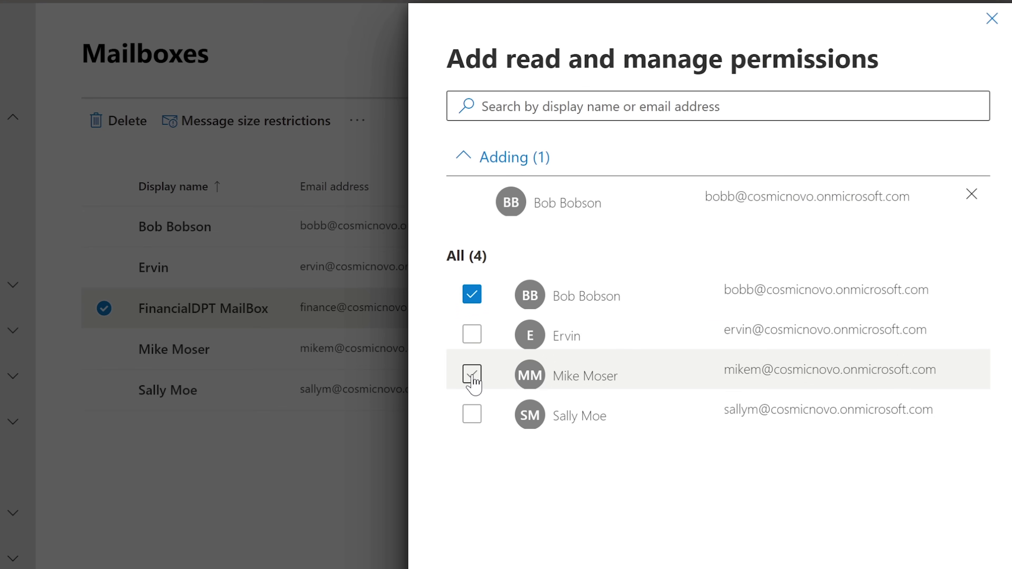
pyautogui.click(472, 383)
pyautogui.click(471, 454)
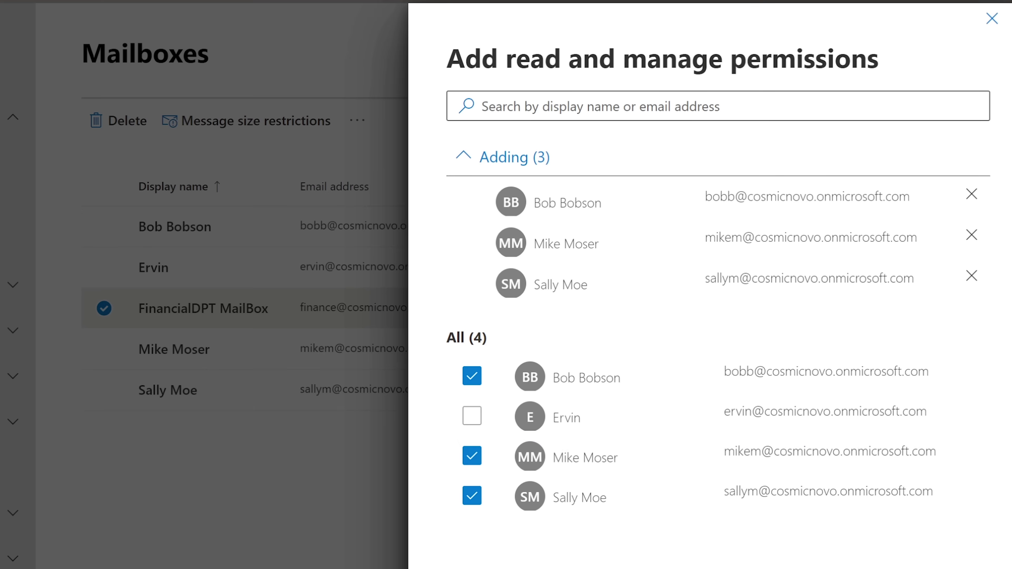
pyautogui.click(688, 565)
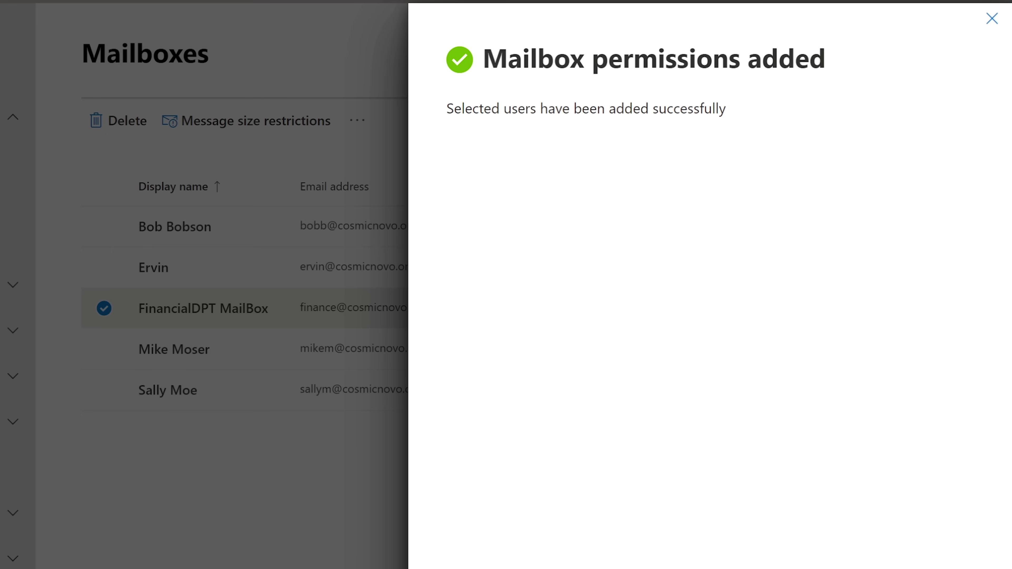
# Return to the delegation summary and highlight the three users with Read and manage.
pyautogui.click(685, 566)
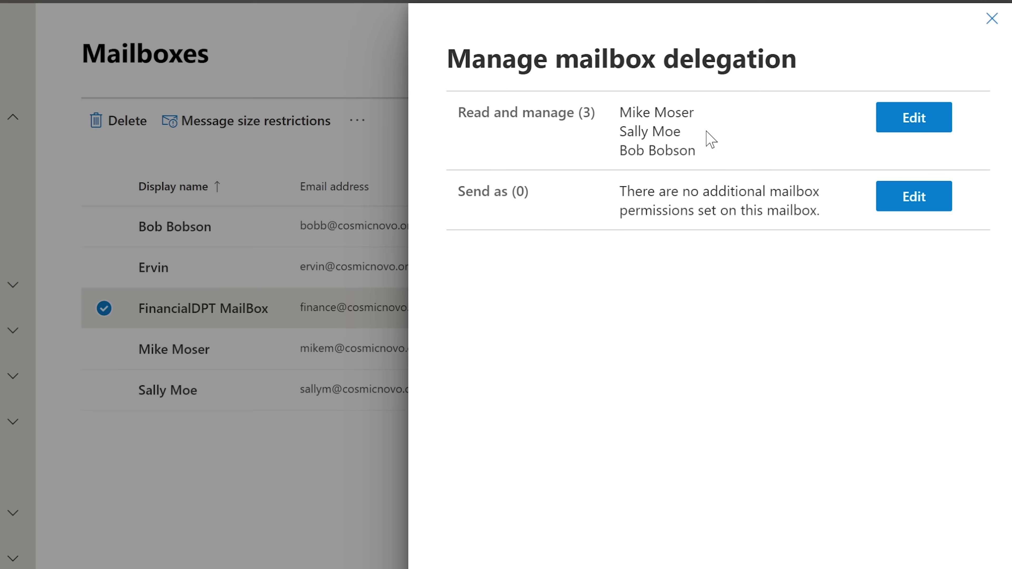
pyautogui.moveTo(619, 113); pyautogui.dragTo(702, 159)
pyautogui.click(703, 159)
# Grant Send as on FinancialDPT MailBox to the same three users as Read and manage.
pyautogui.click(923, 205)
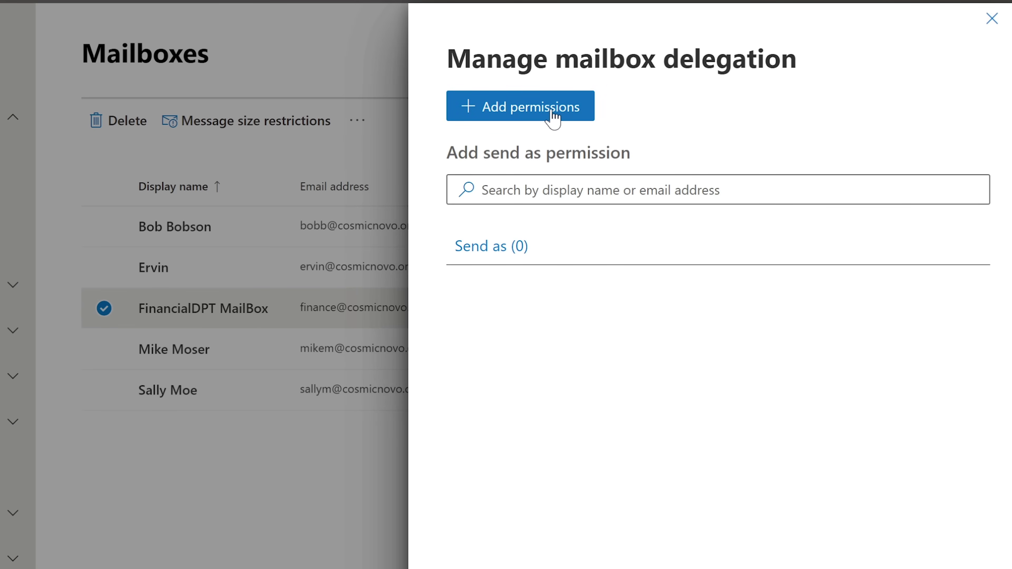
pyautogui.click(520, 114)
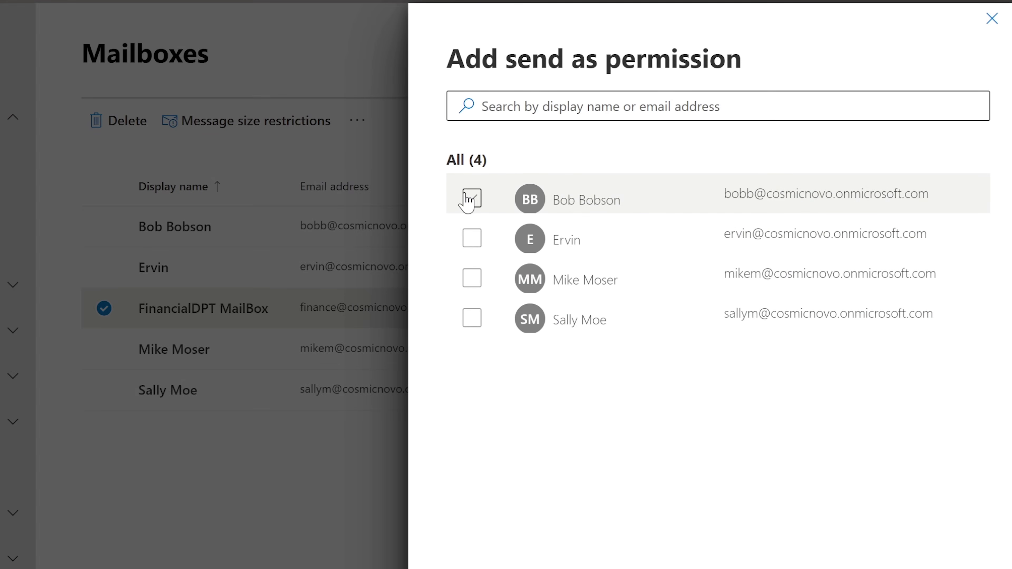
pyautogui.click(471, 198)
pyautogui.click(470, 375)
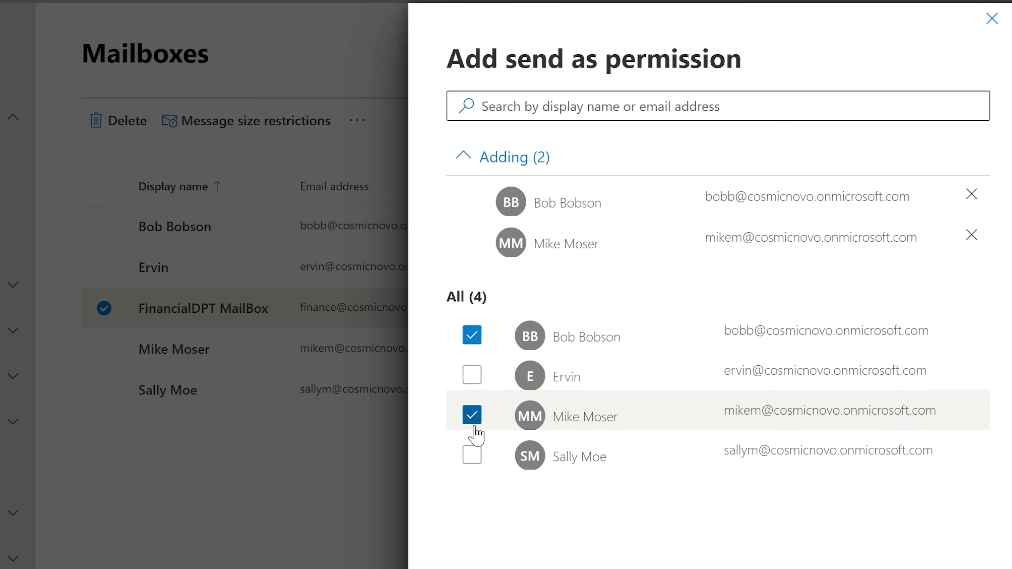
pyautogui.click(471, 454)
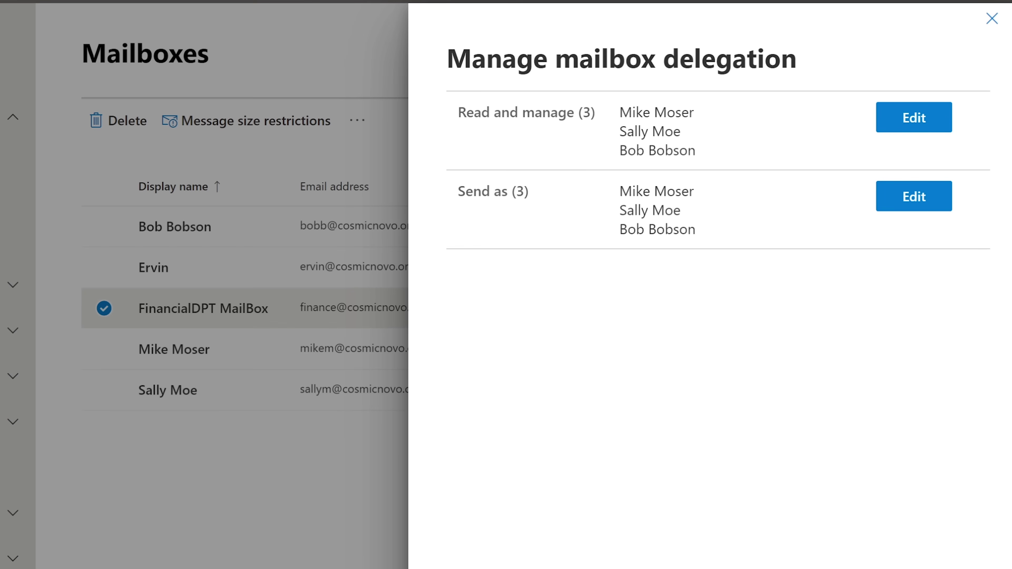
# Copy the FinancialDPT MailBox email address from its details page.
pyautogui.moveTo(466, 191); pyautogui.dragTo(507, 192)
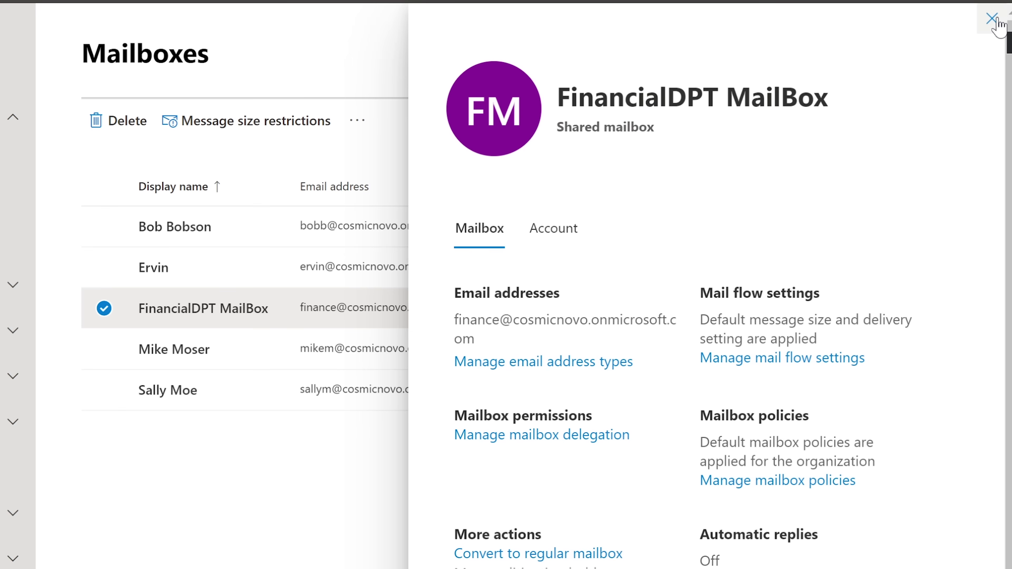
pyautogui.moveTo(474, 339); pyautogui.dragTo(454, 318)
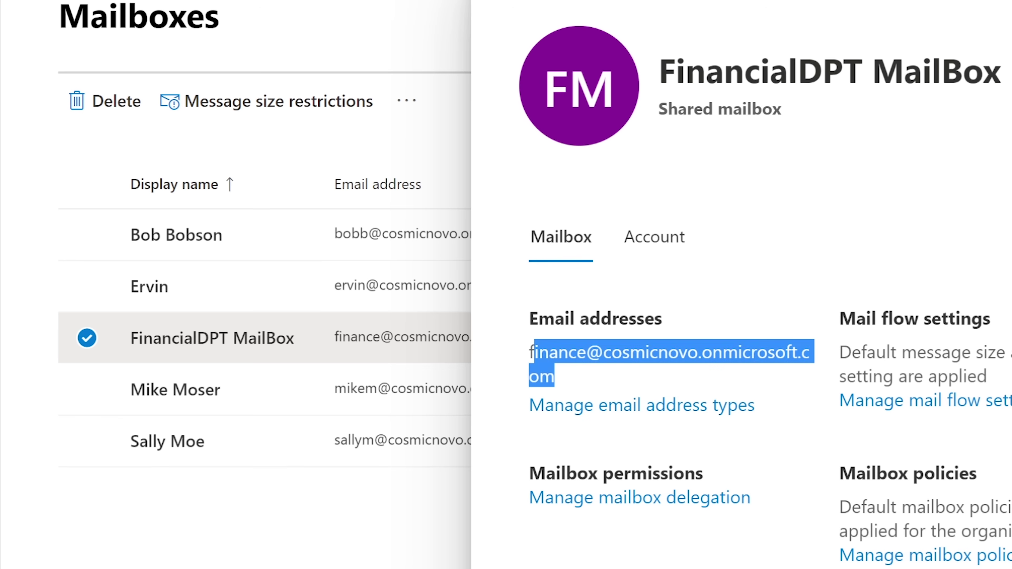
pyautogui.moveTo(531, 352); pyautogui.dragTo(532, 351)
pyautogui.rightClick(546, 351)
pyautogui.click(593, 371)
pyautogui.click(598, 376)
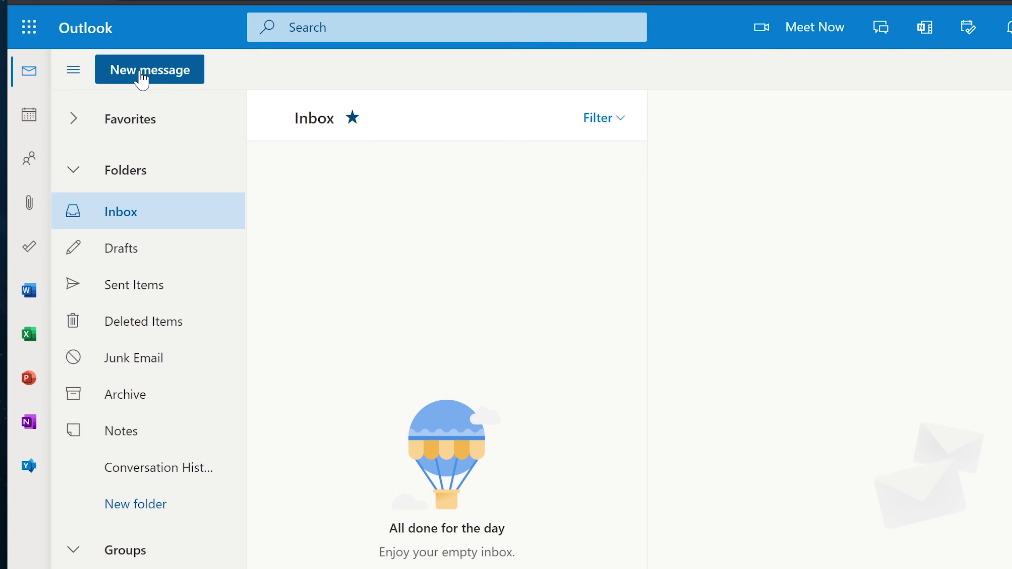
# Start a new email to the shared mailbox with the subject 'Budget Question'.
pyautogui.click(142, 78)
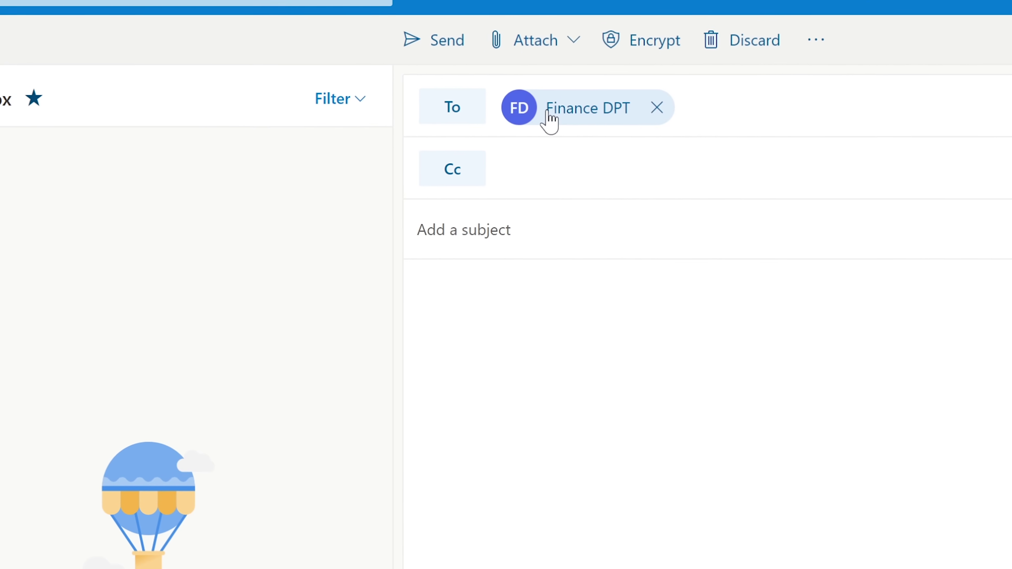
pyautogui.click(553, 223)
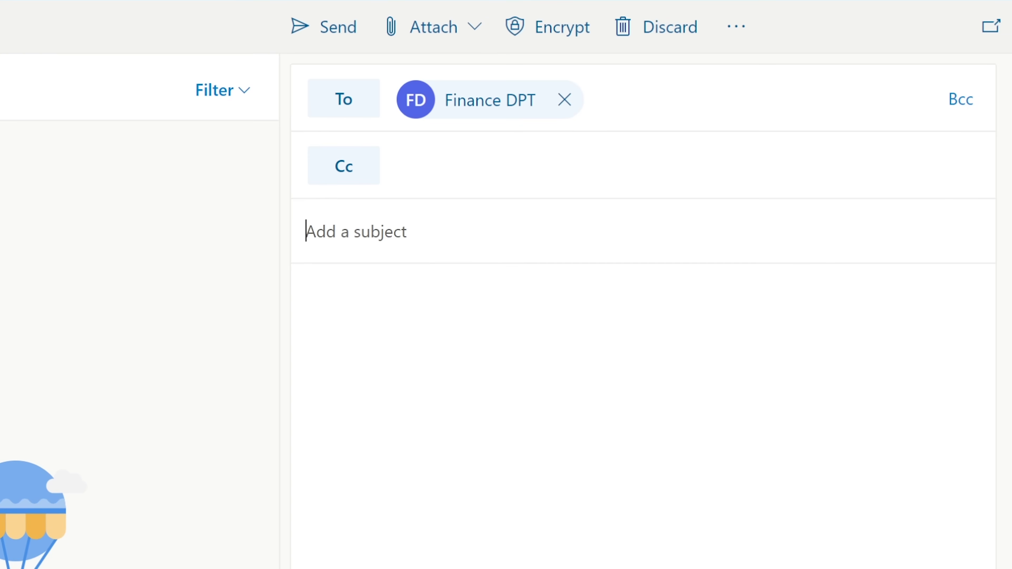
pyautogui.write('Du')
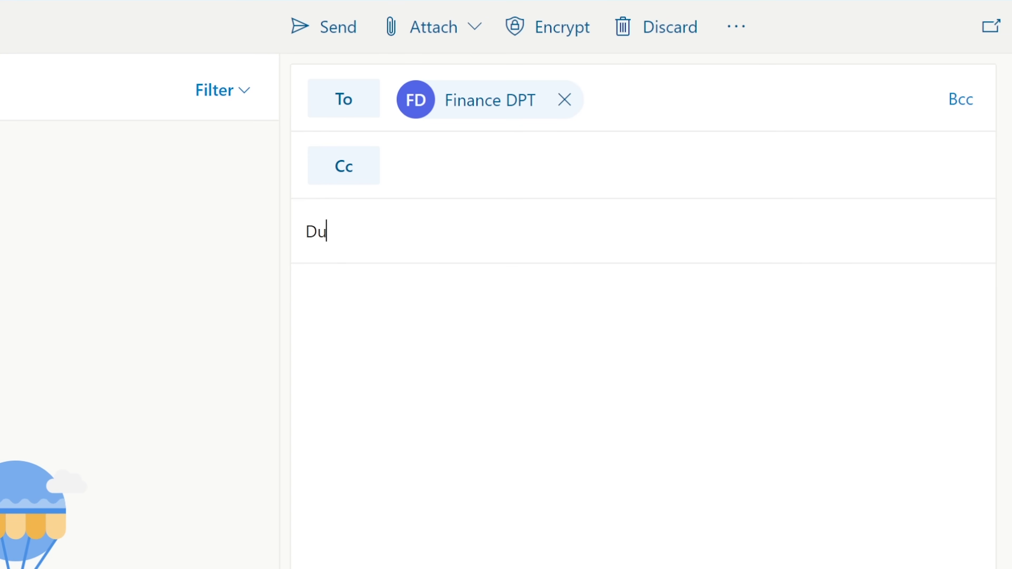
pyautogui.press('BackSpace')
pyautogui.press('BackSpace')
pyautogui.write('Budget Question')
pyautogui.press('Tab')
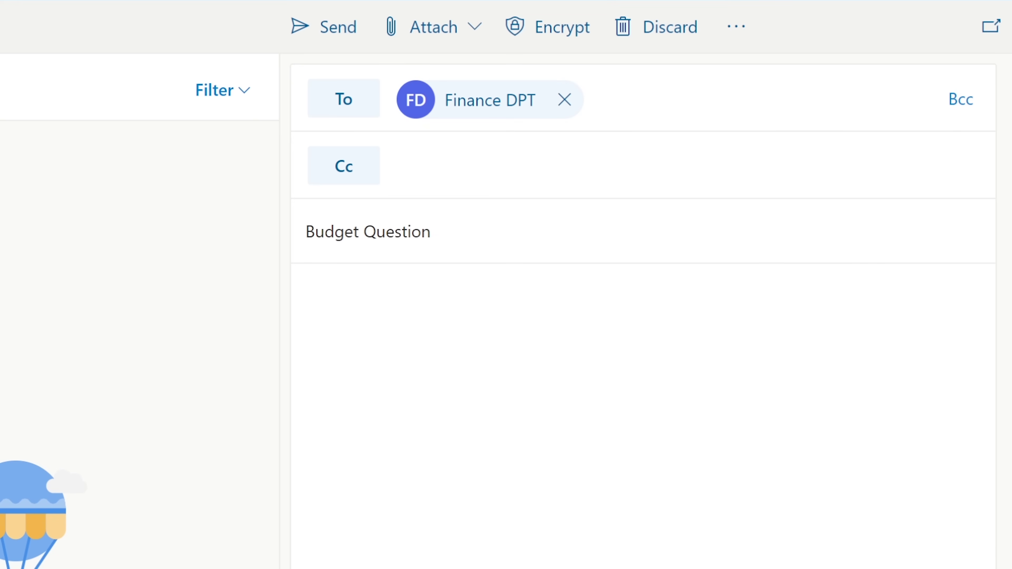
# Write 'Hello Team, Do we have a budget to buy new TVs?', sign off with the sender's name, and send.
pyautogui.write('Hello Team,')
pyautogui.press('Return')
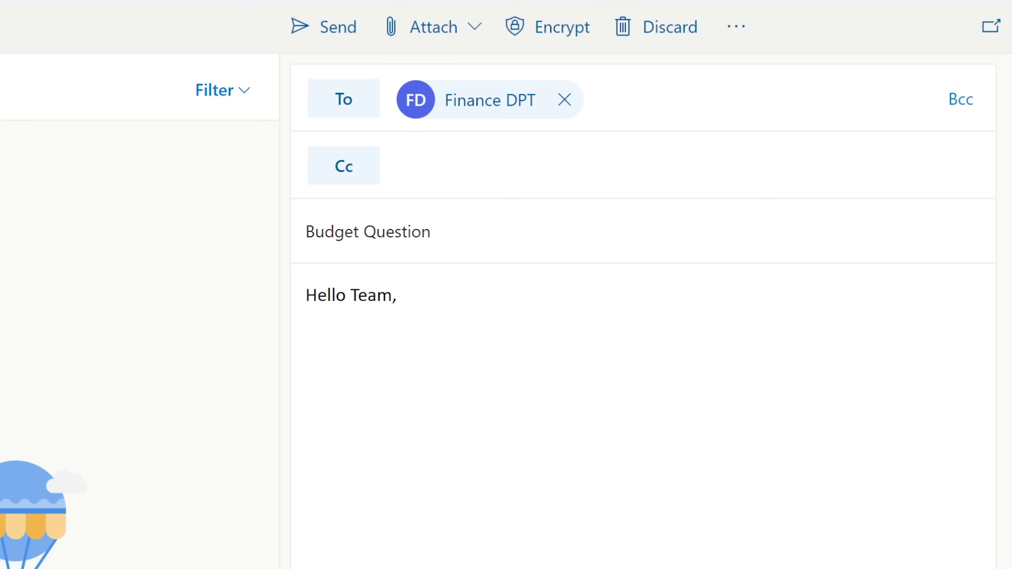
pyautogui.write('Do we have a budget to bu')
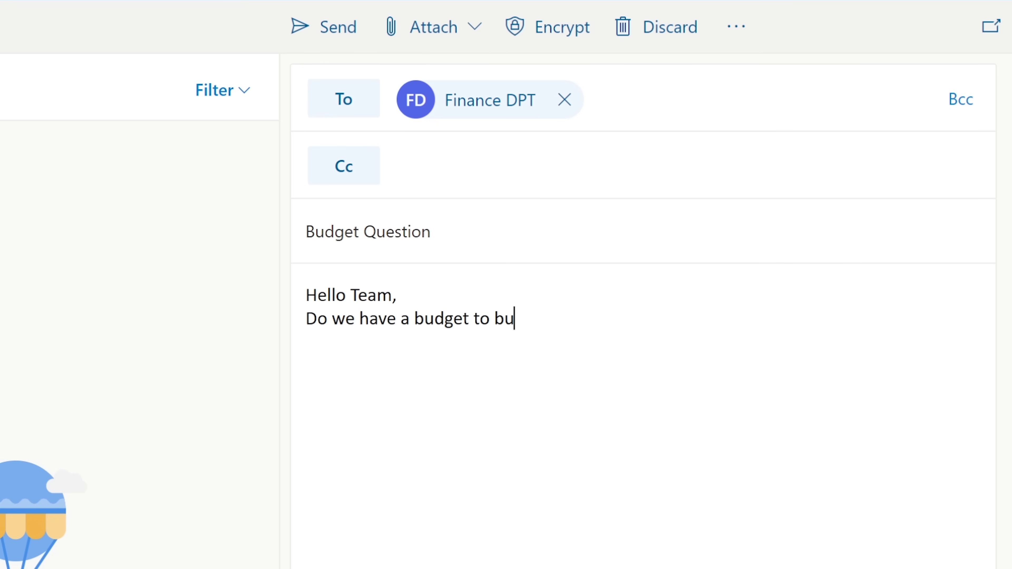
pyautogui.write('y new TV')
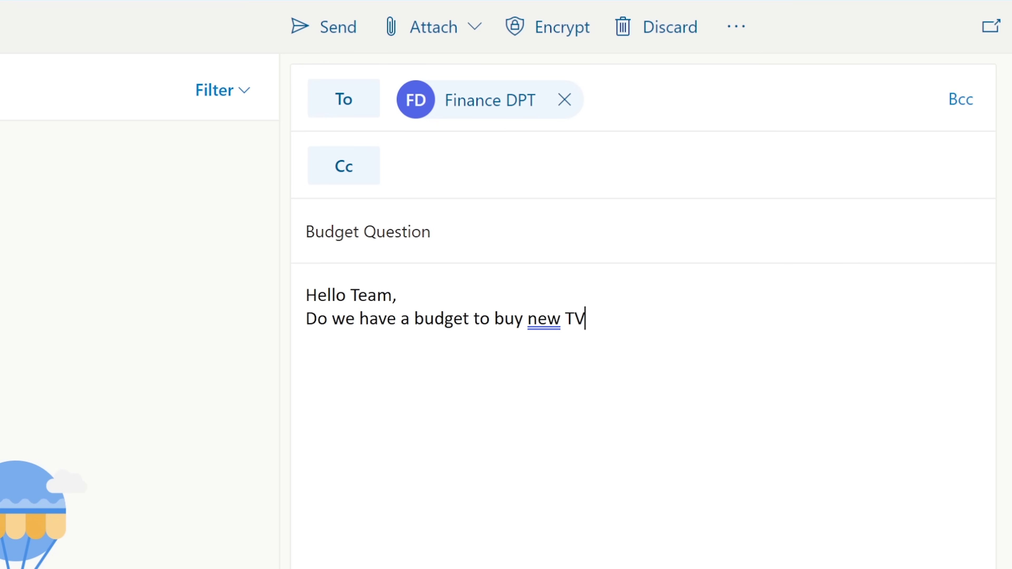
pyautogui.write('s for')
pyautogui.press('BackSpace')
pyautogui.press('BackSpace')
pyautogui.press('BackSpace')
pyautogui.press('BackSpace')
pyautogui.write('?')
pyautogui.press('Return')
pyautogui.write('Thanks,')
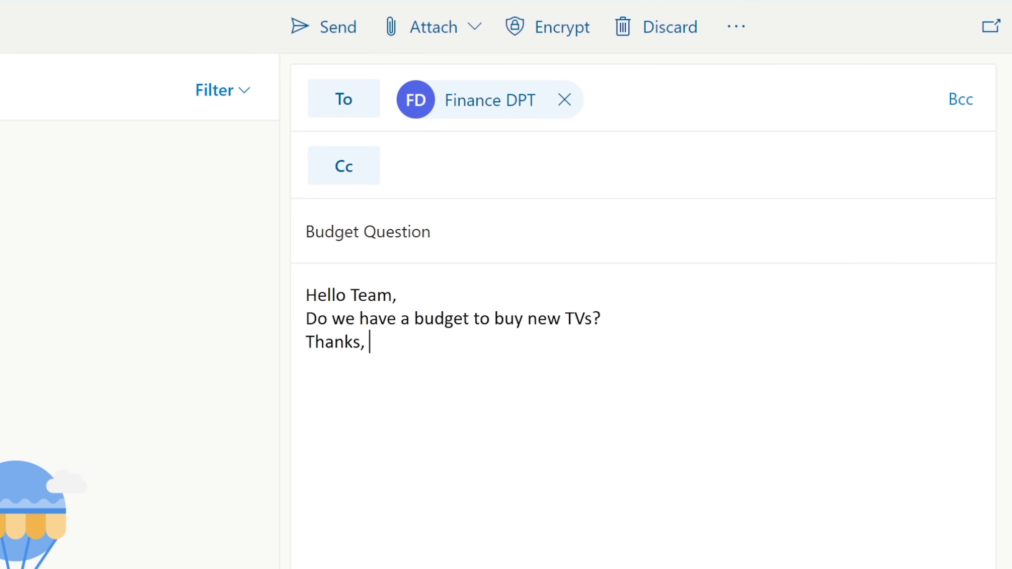
pyautogui.press('Return')
pyautogui.write('Ervin')
pyautogui.hotkey('ctrl', 'Return')
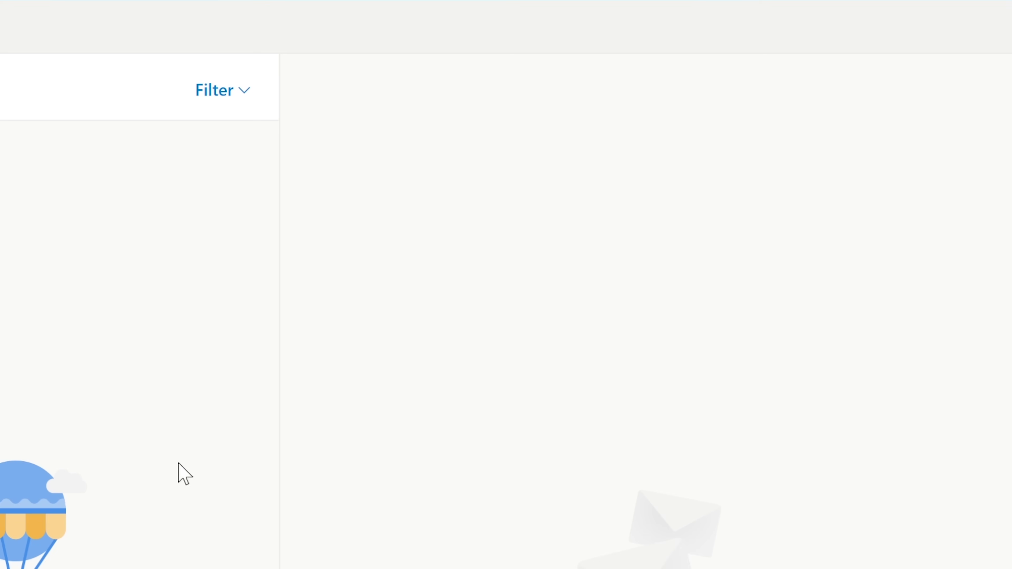
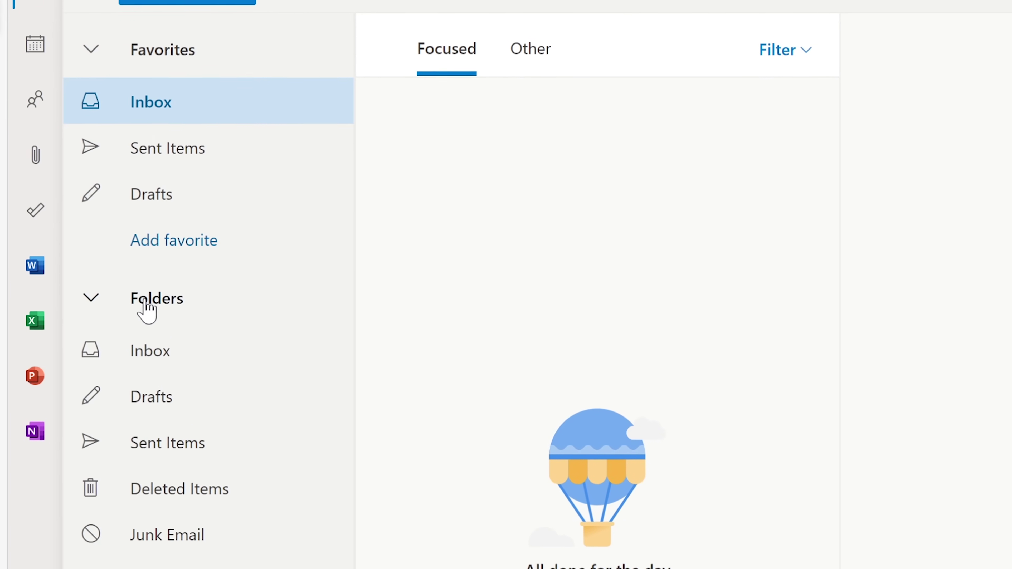
# Add the Finance DPT shared mailbox to the folder list by pasting its address.
pyautogui.rightClick(150, 286)
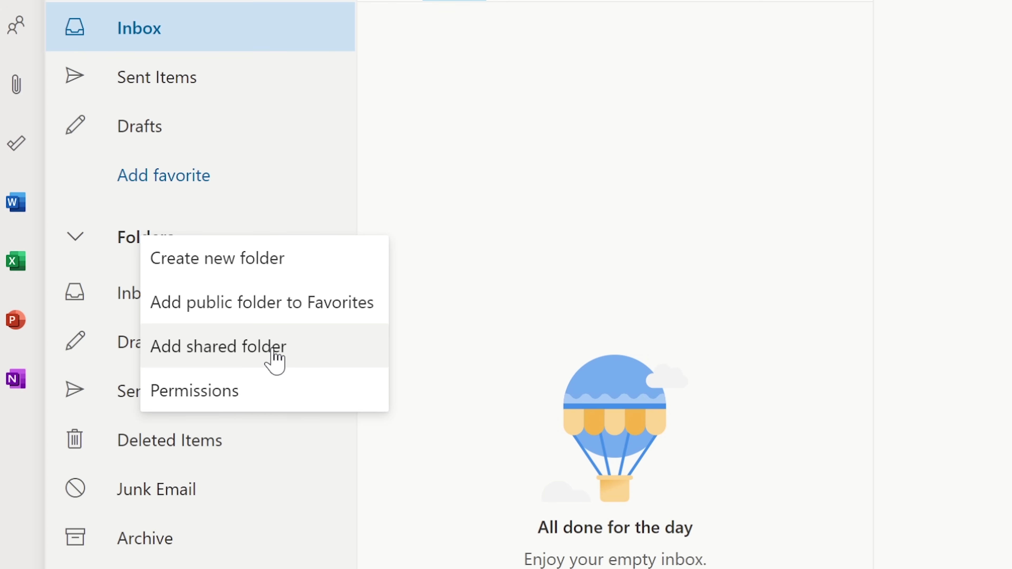
pyautogui.click(275, 355)
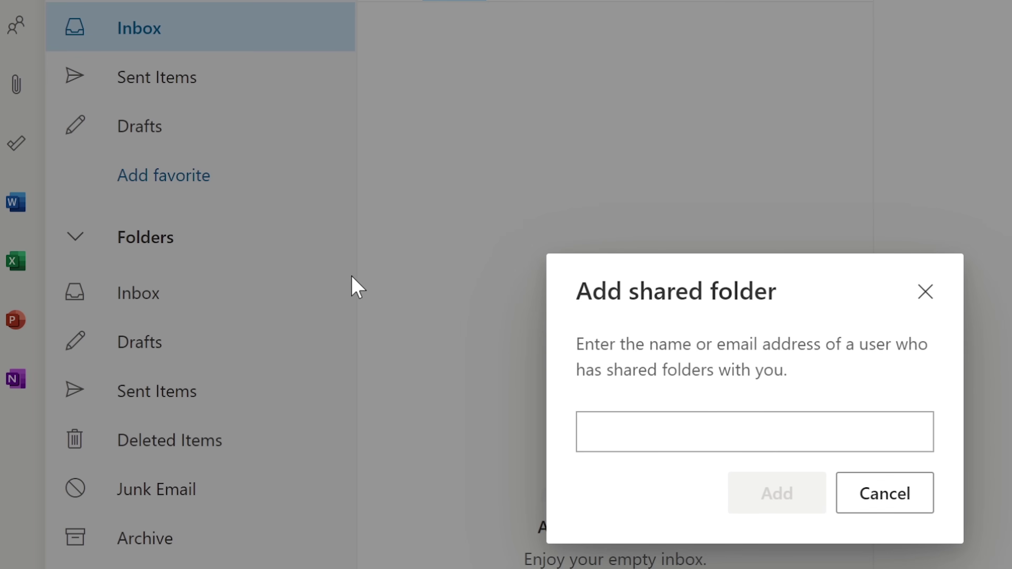
pyautogui.click(691, 431)
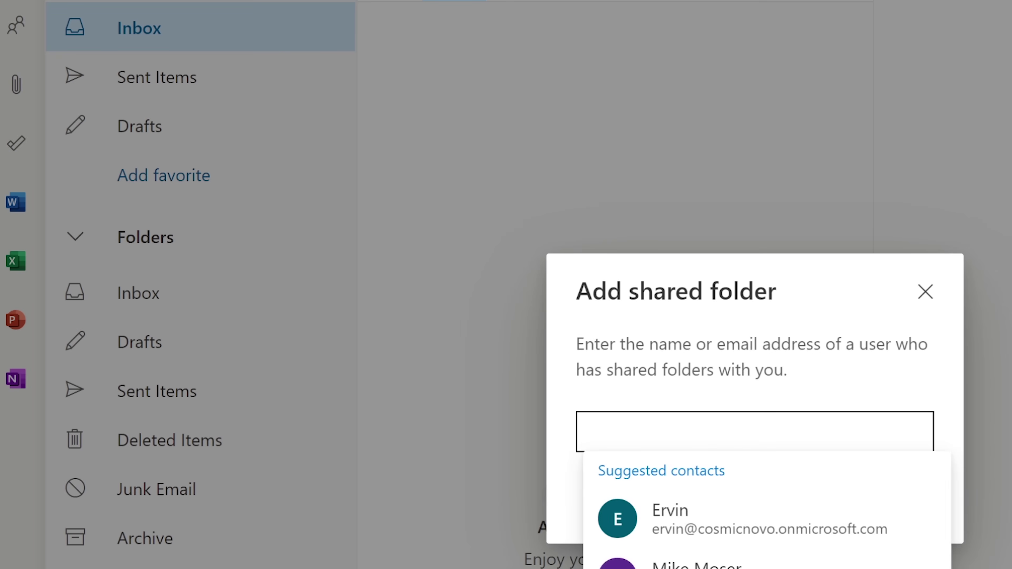
pyautogui.hotkey('ctrl', 'v')
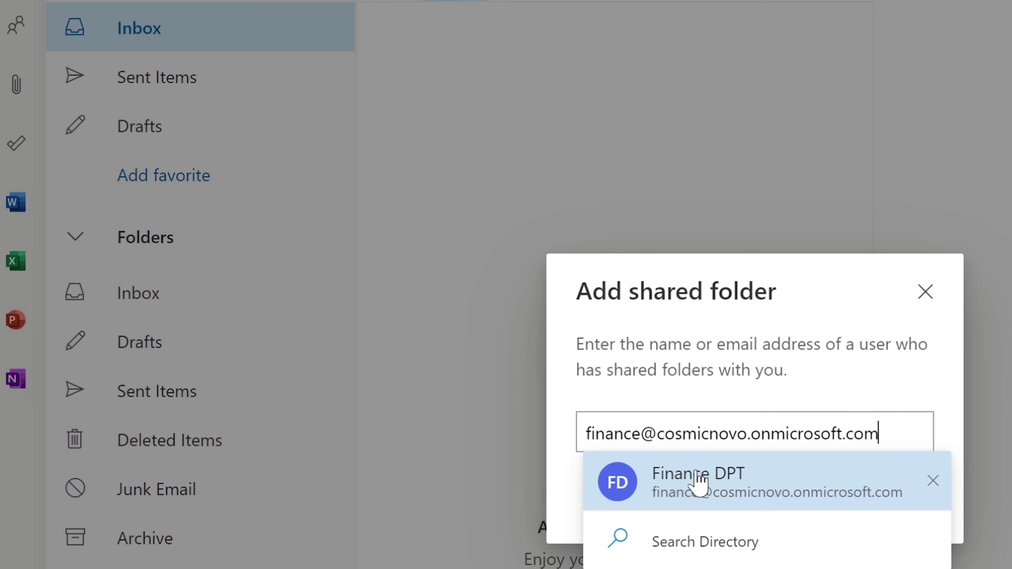
pyautogui.click(699, 482)
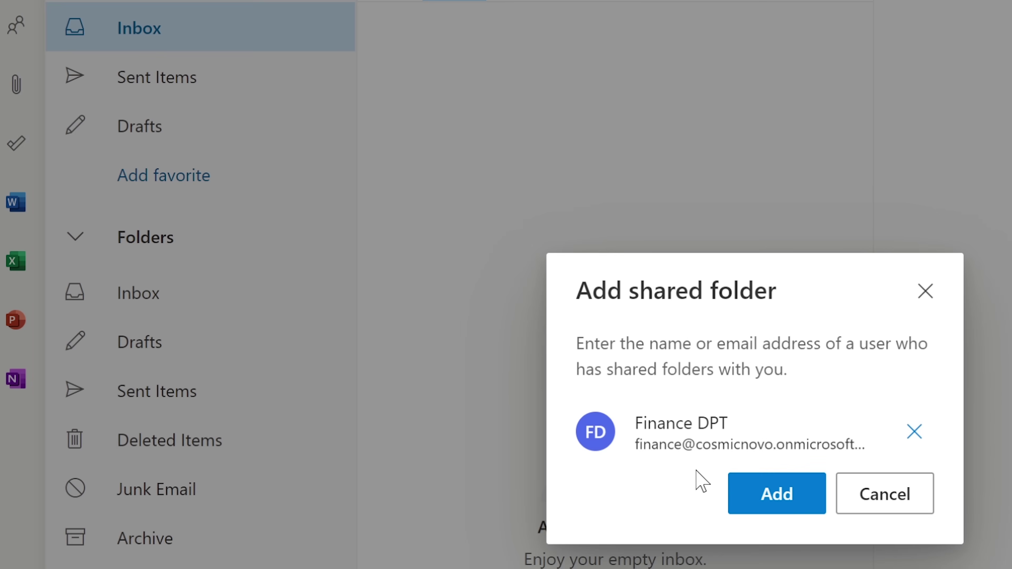
pyautogui.click(766, 492)
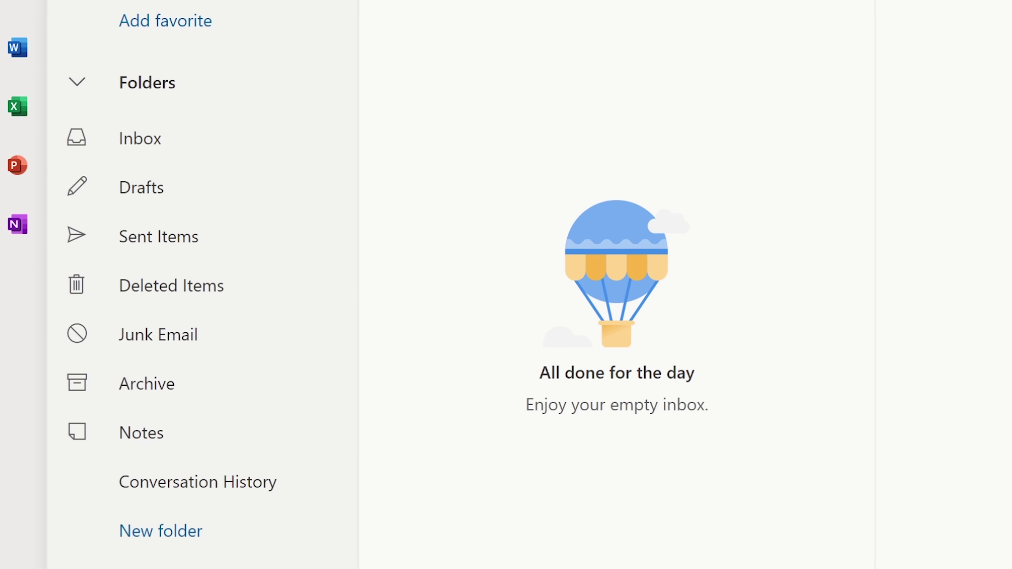
# Expand Finance DPT and open its Inbox.
pyautogui.click(159, 501)
pyautogui.click(159, 502)
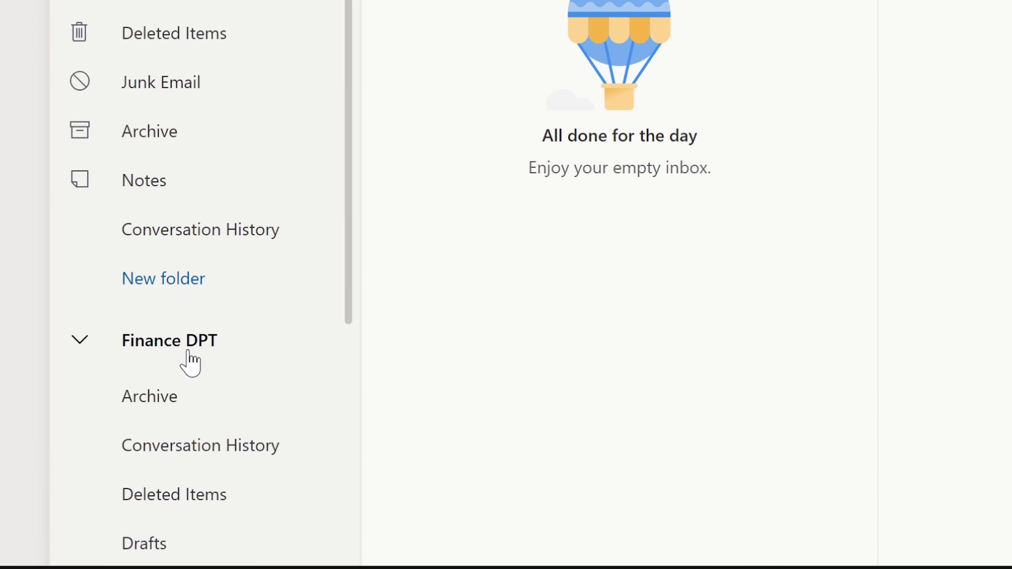
pyautogui.scroll(-6, 189, 362)
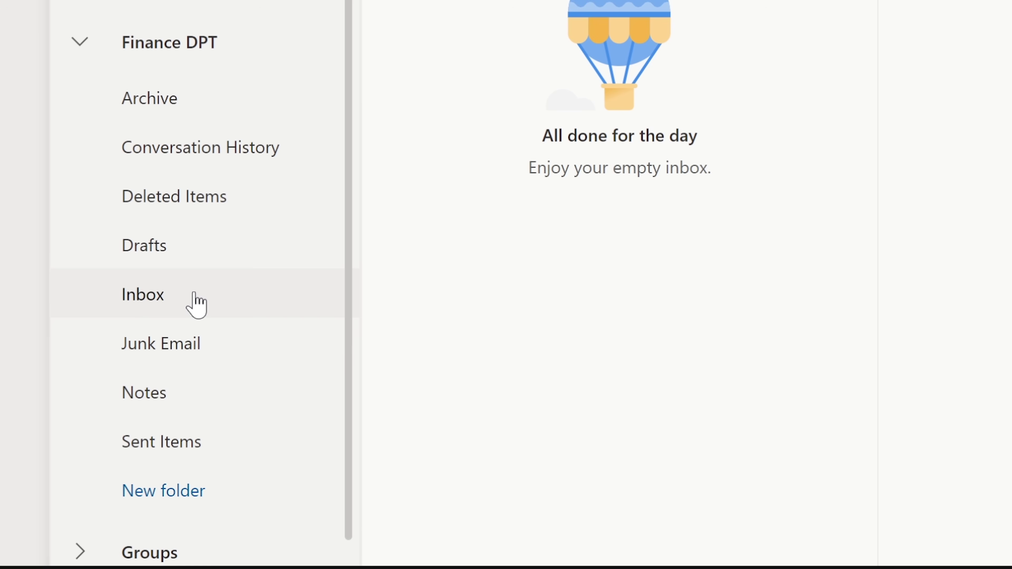
pyautogui.click(194, 294)
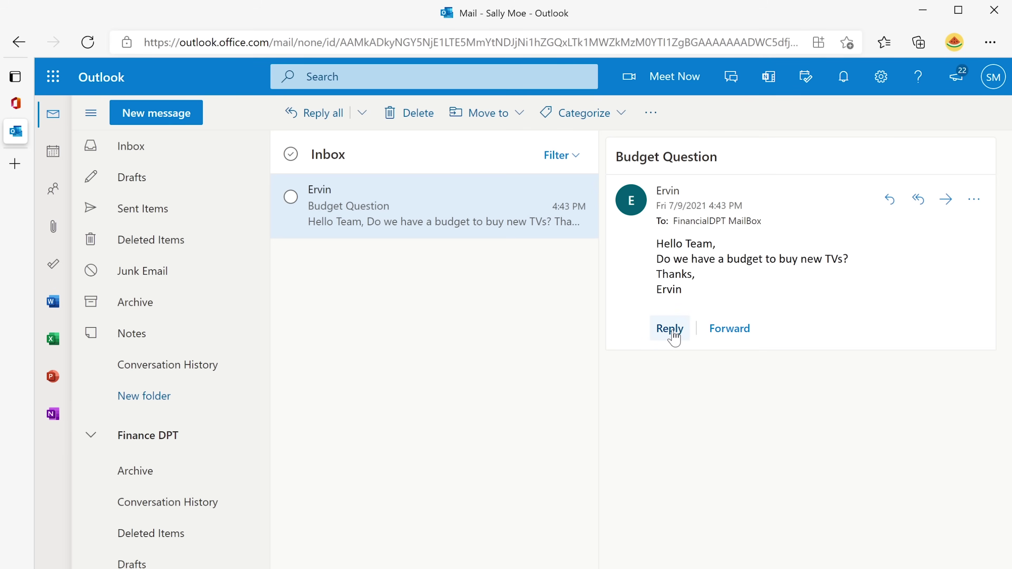
# Start a reply to Budget Question and set its From address to the finance shared mailbox.
pyautogui.click(672, 333)
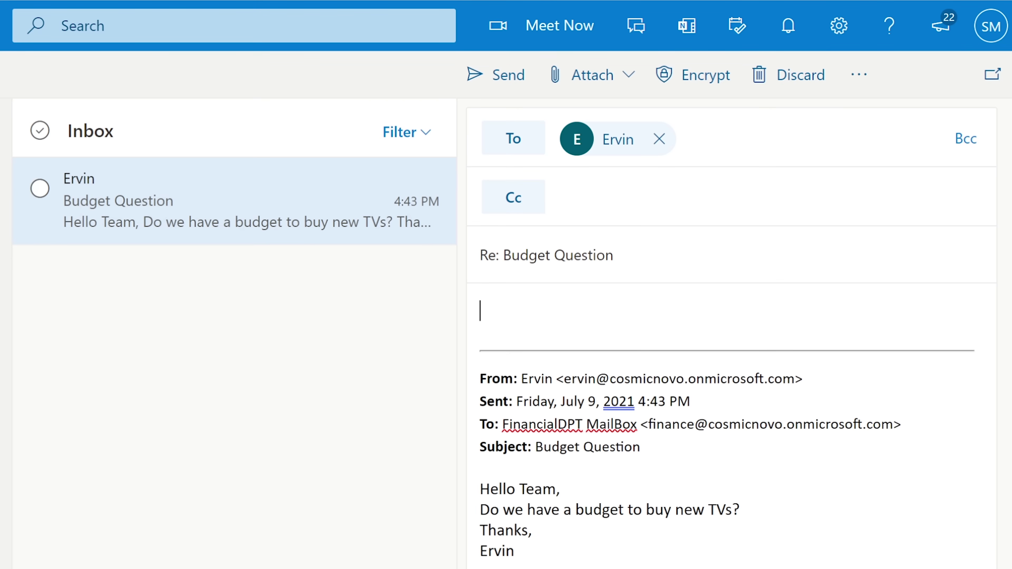
pyautogui.click(860, 78)
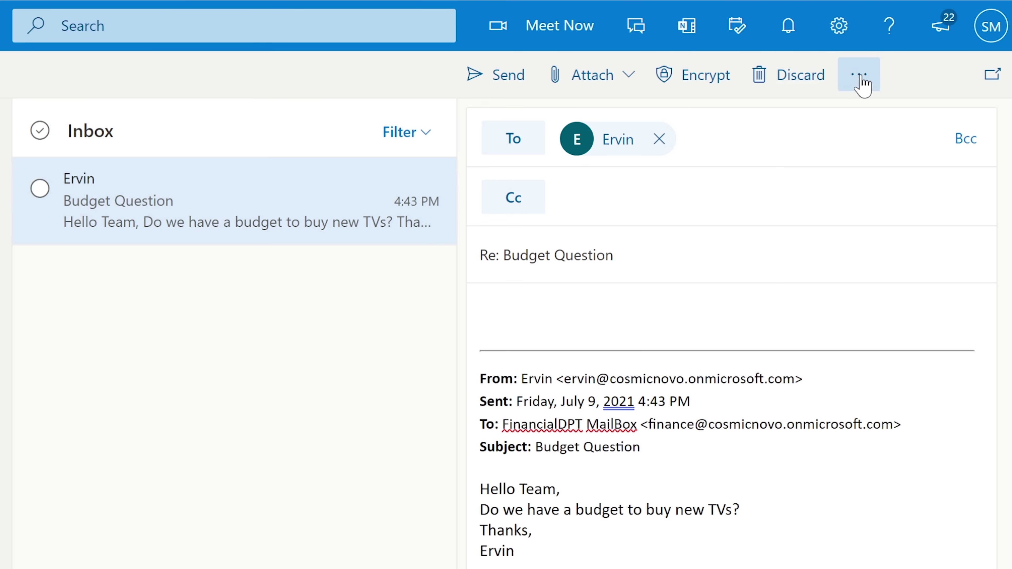
pyautogui.click(847, 187)
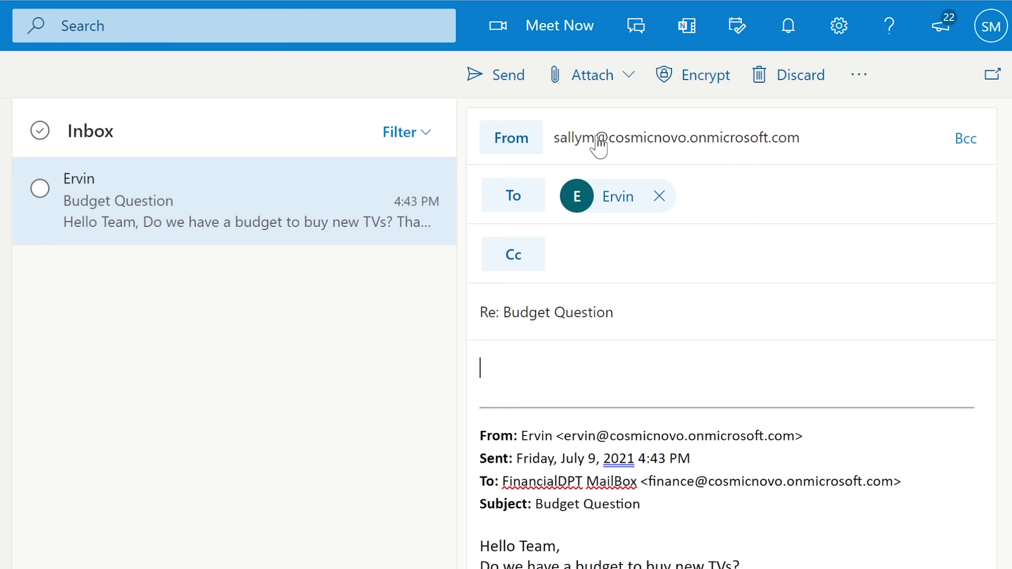
pyautogui.moveTo(601, 149)
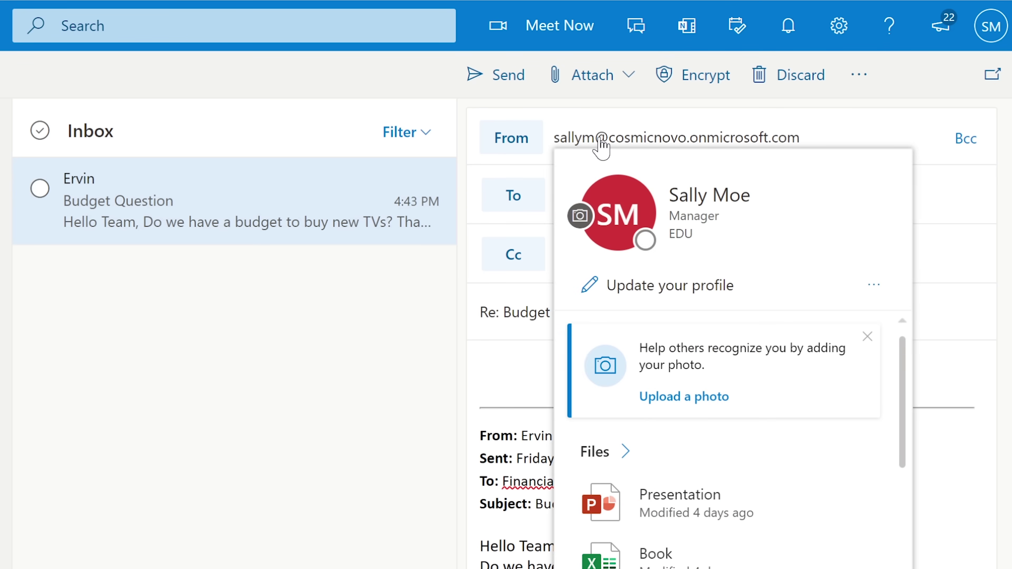
pyautogui.click(519, 140)
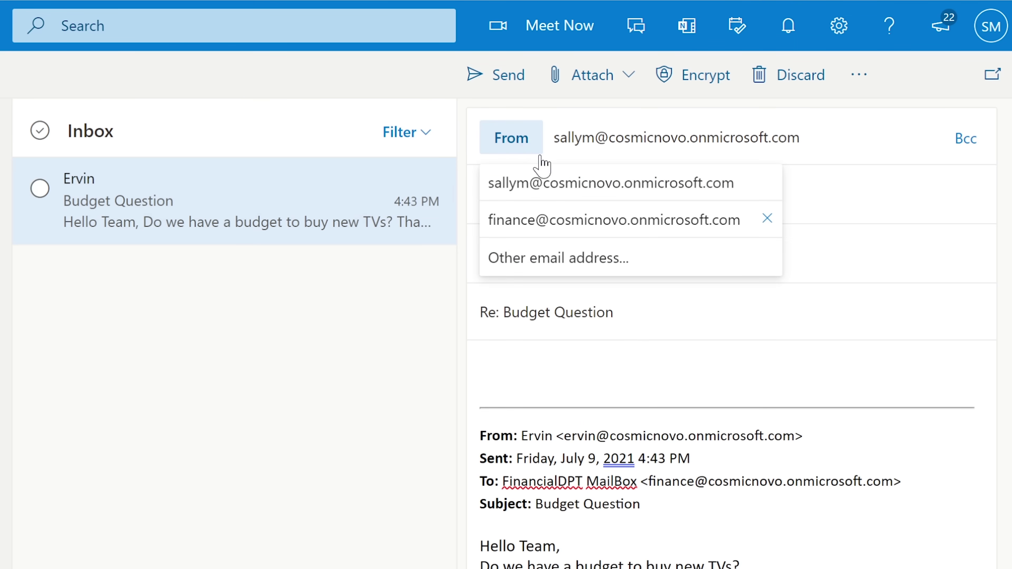
pyautogui.click(532, 227)
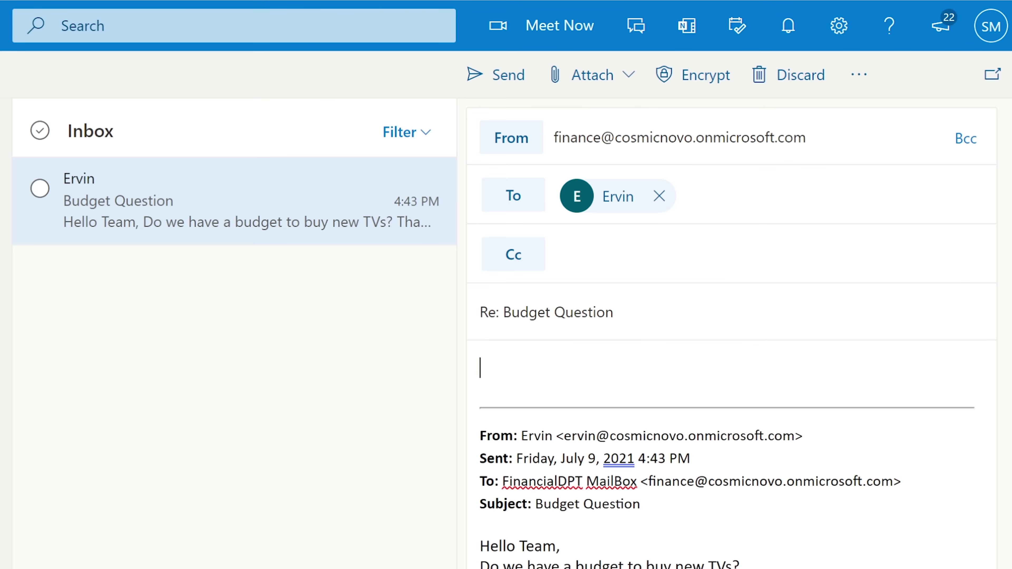
# Greet the sender by name, write 'I will look in to it...', sign off 'Thanks,' with a name, and send.
pyautogui.write('Hee')
pyautogui.press('BackSpace')
pyautogui.write('llo e')
pyautogui.press('BackSpace')
pyautogui.write('Ervin,')
pyautogui.press('Return')
pyautogui.write('I will look in to it...')
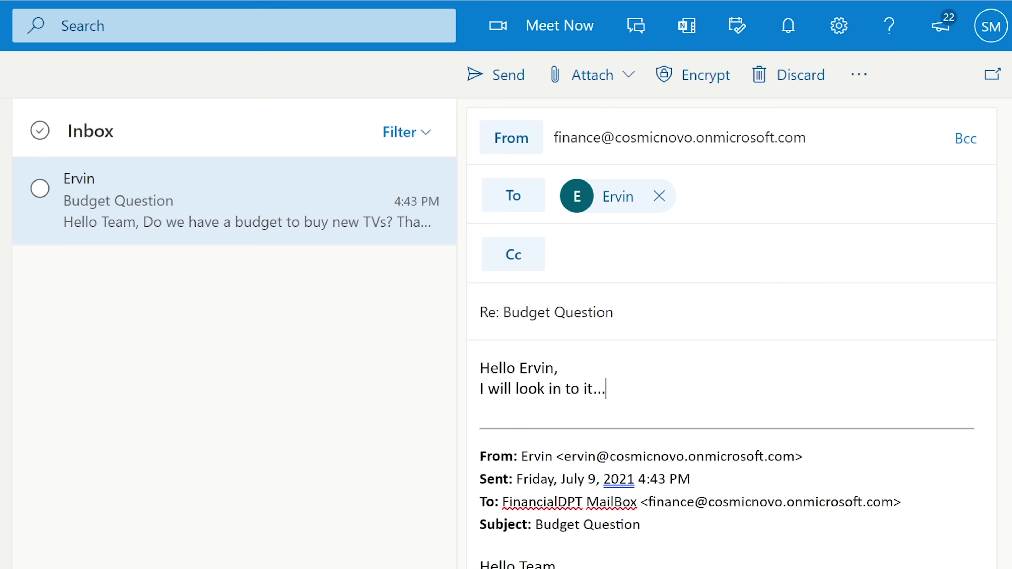
pyautogui.press('Return')
pyautogui.write('Thanks,')
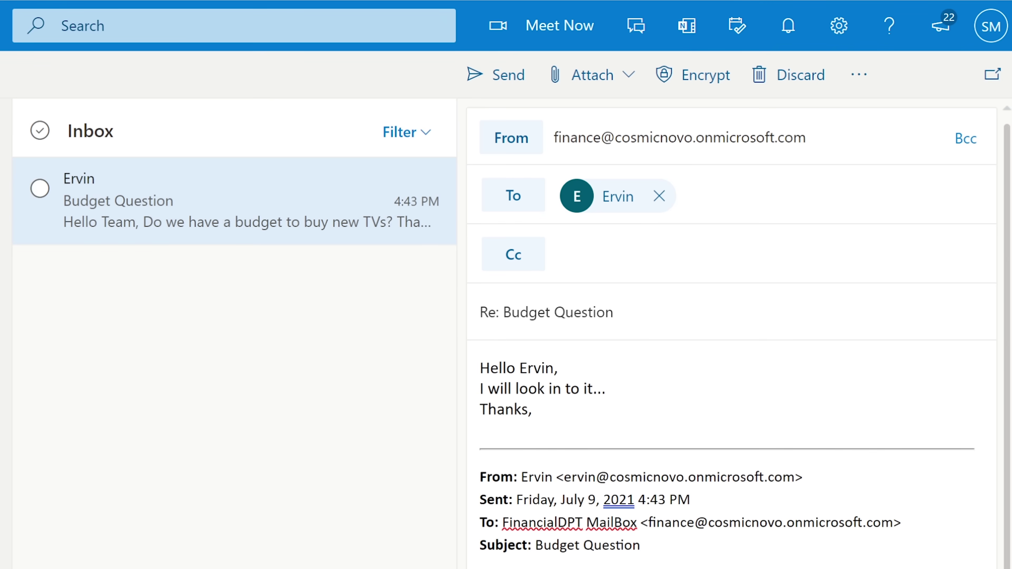
pyautogui.press('Return')
pyautogui.write('Sally')
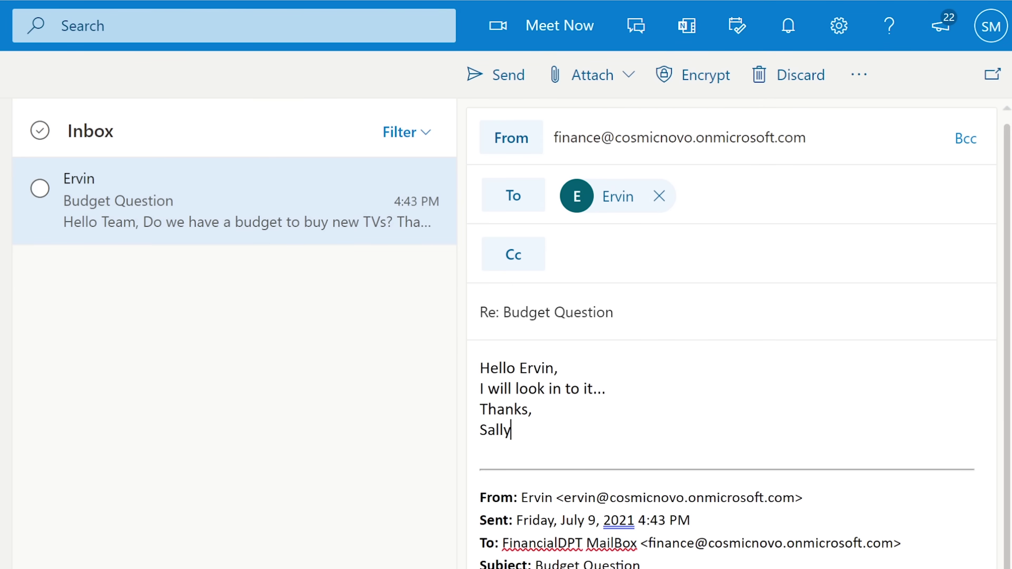
pyautogui.hotkey('ctrl', 'Return')
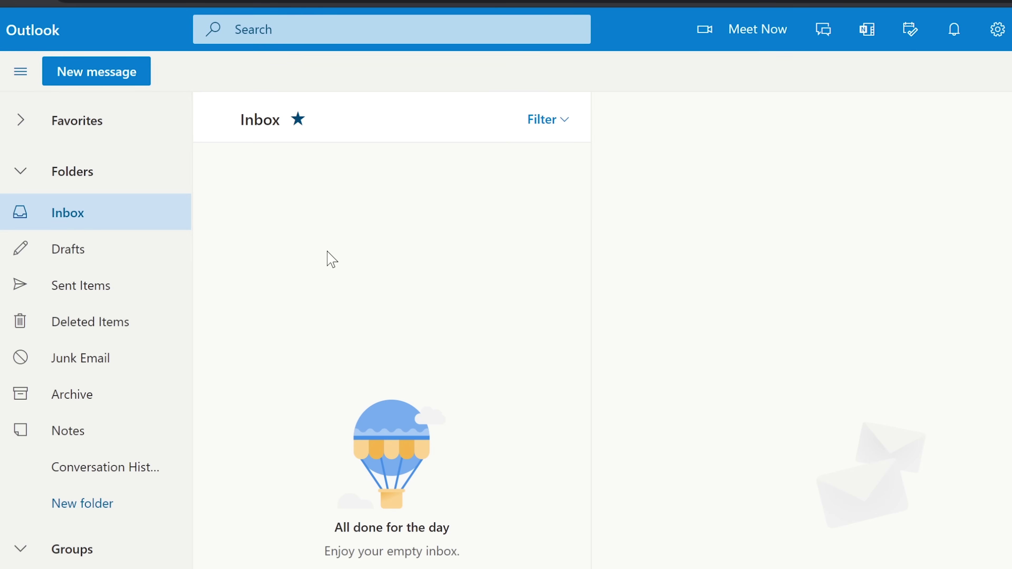
# Open the FinancialDPT MailBox reply and send the suggested 'Thank you. I appreciate that.' response.
pyautogui.moveTo(333, 167)
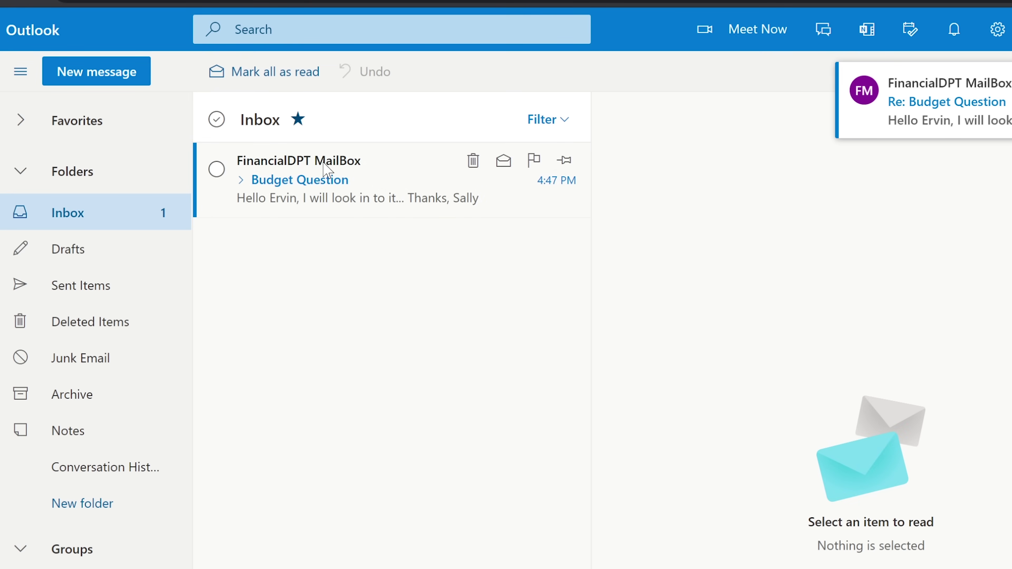
pyautogui.click(378, 173)
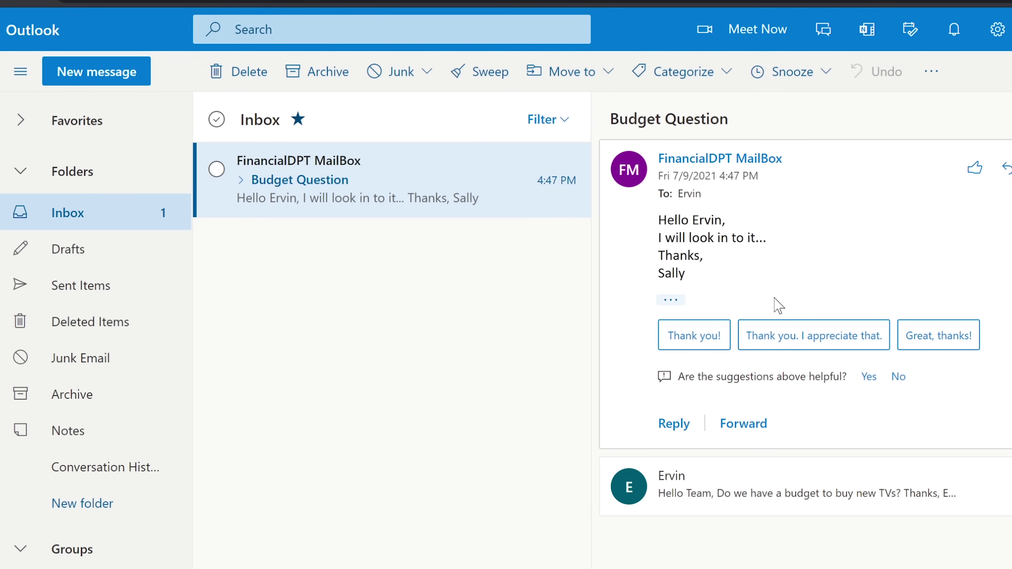
pyautogui.click(815, 338)
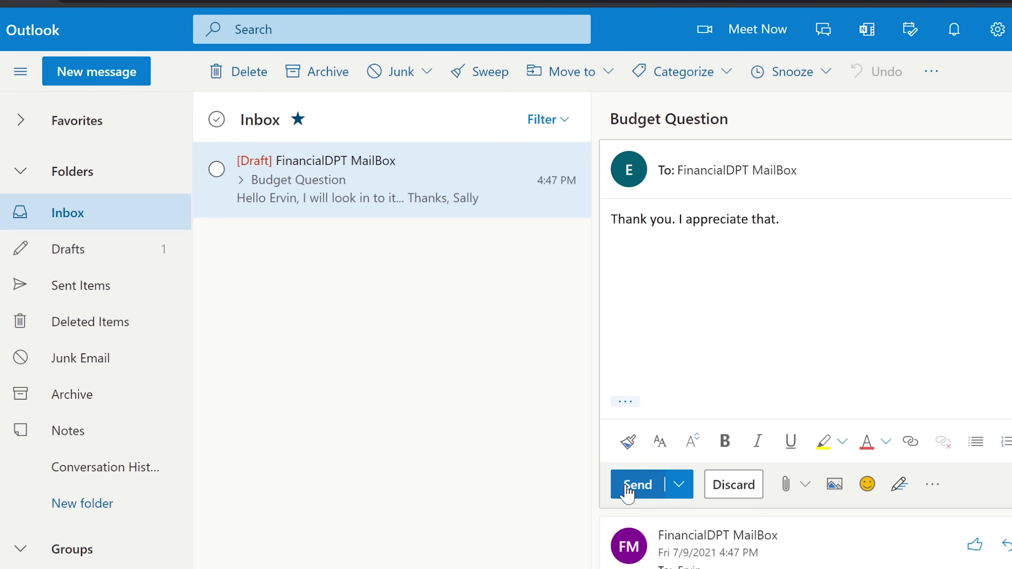
pyautogui.click(634, 485)
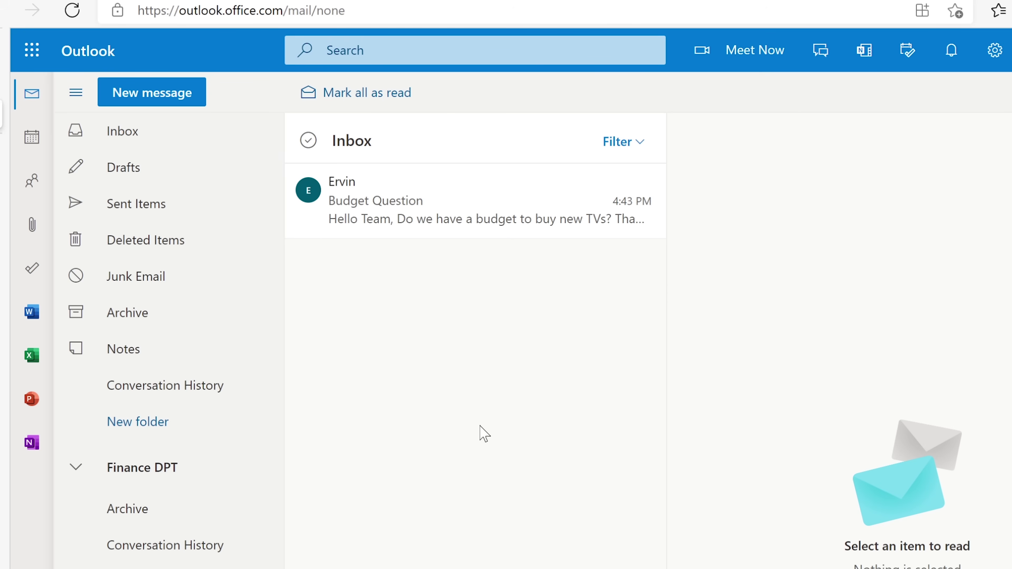
# Reload Outlook and open the new 'Re: Budget Question' thank-you reply.
pyautogui.click(73, 10)
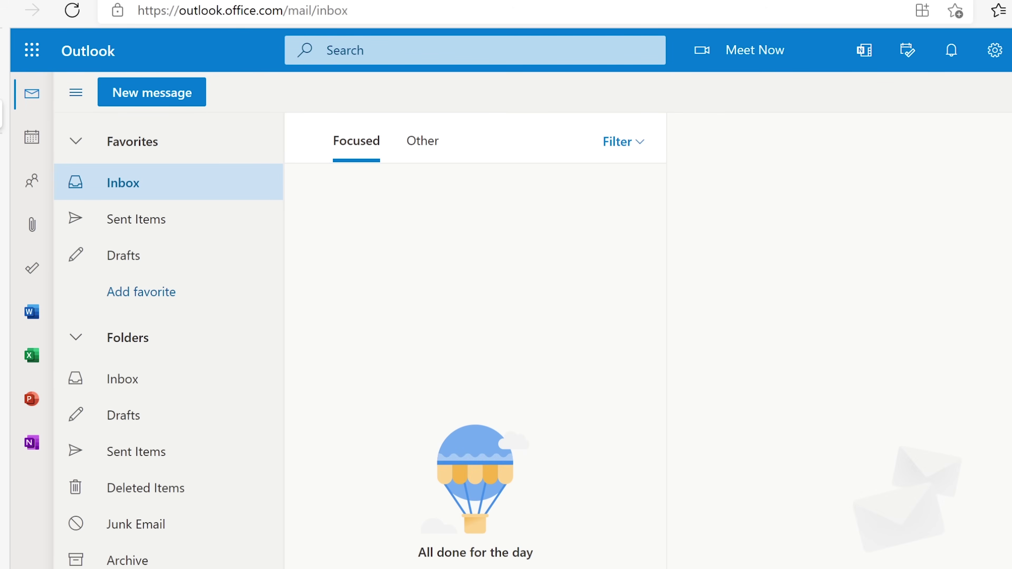
pyautogui.scroll(-6, 173, 340)
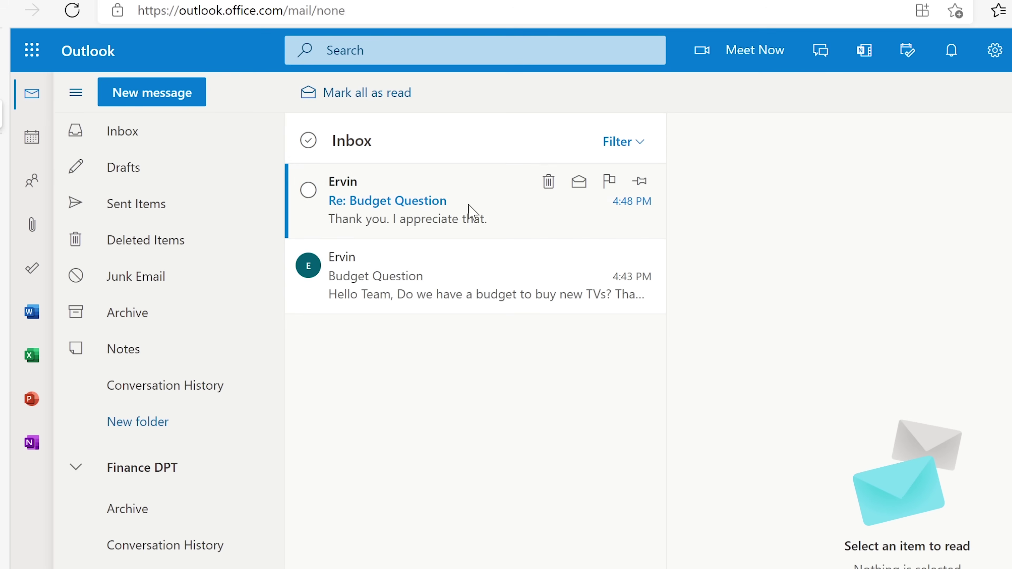
pyautogui.click(462, 212)
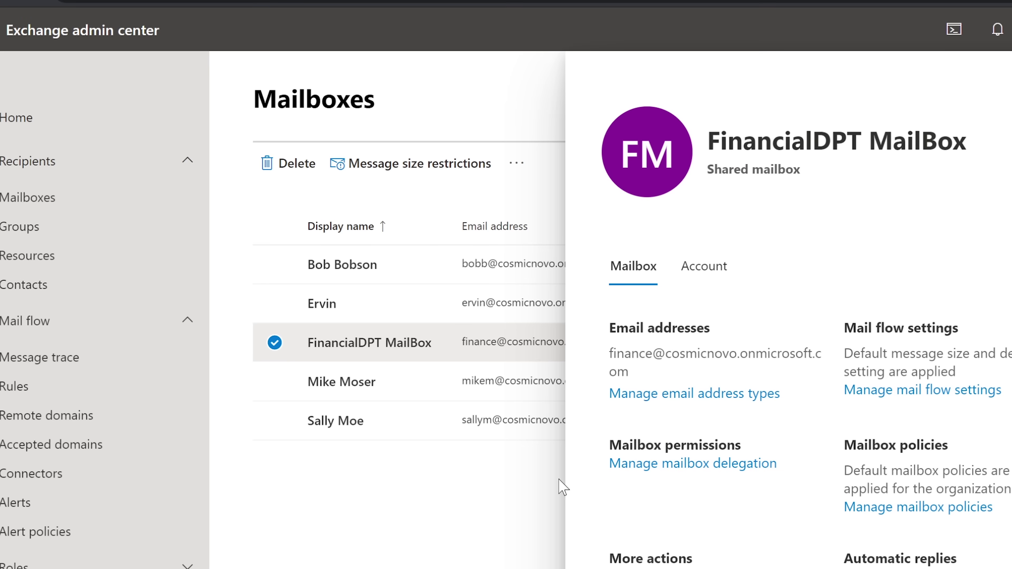
# Close the mailbox details panel and go to the Groups page under Recipients.
pyautogui.scroll(-1, 807, 331)
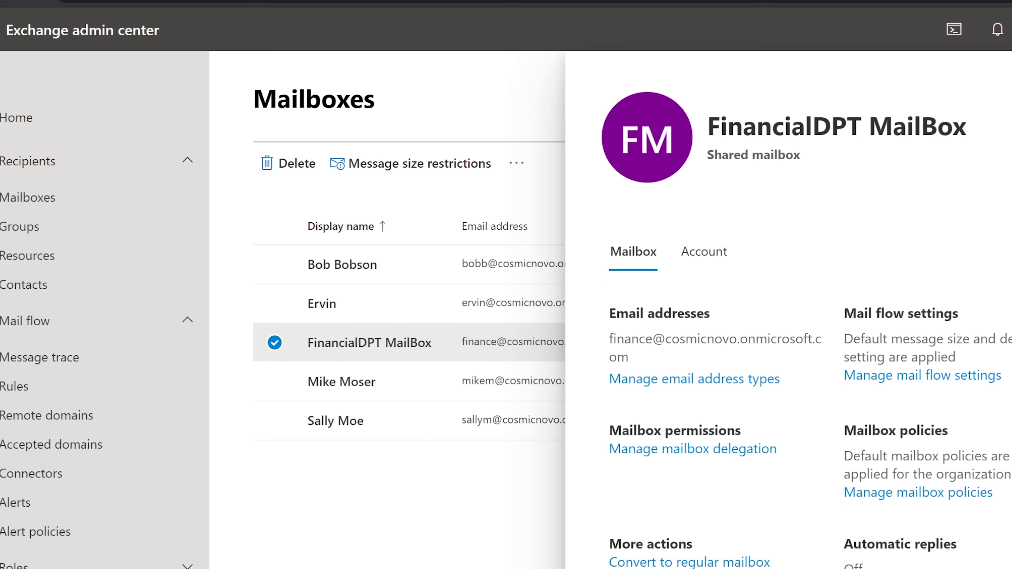
pyautogui.press('Escape')
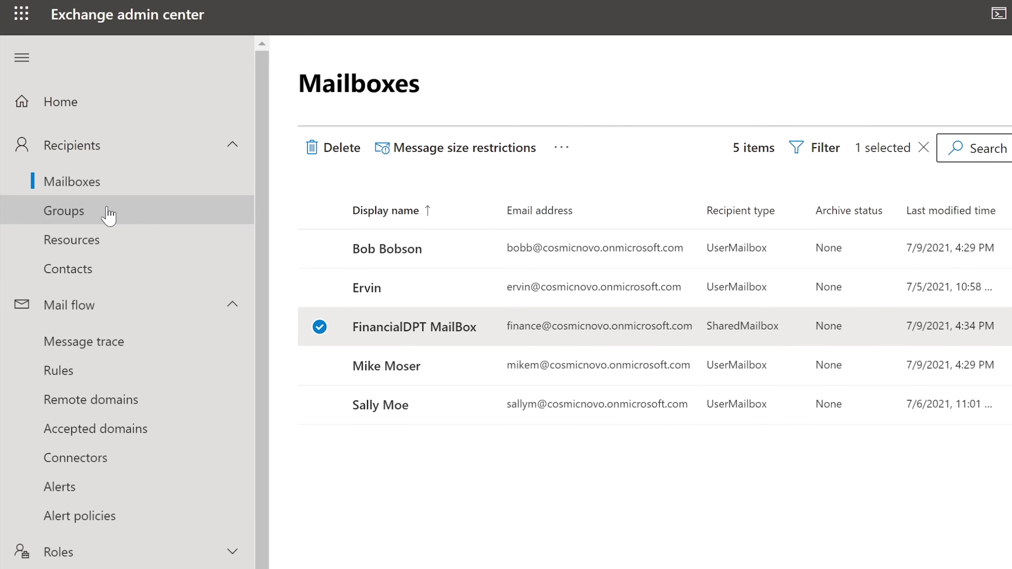
pyautogui.click(108, 216)
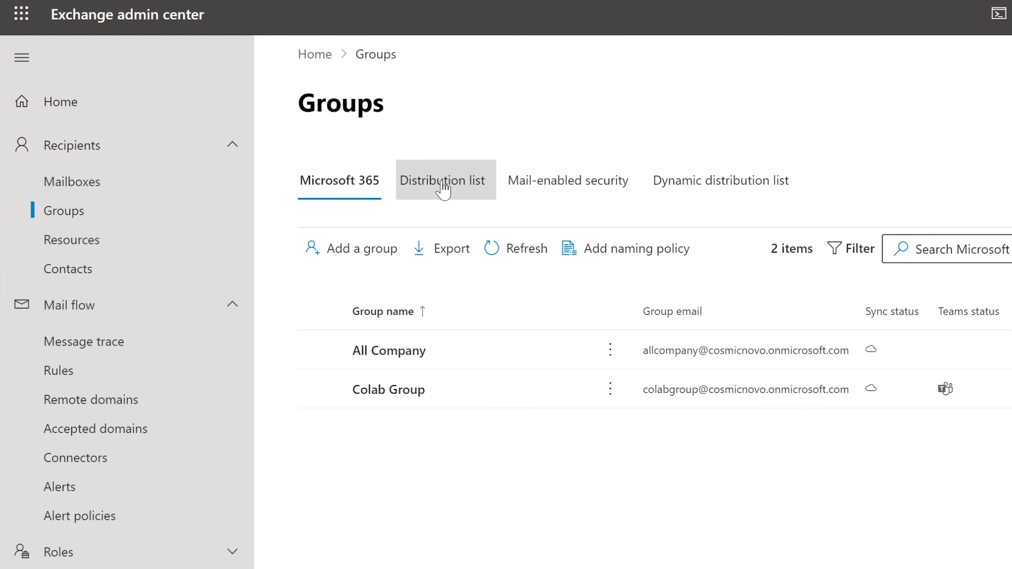
# Switch Groups to the Distribution list tab, showing only ActualFinanceGroupDistro.
pyautogui.click(443, 190)
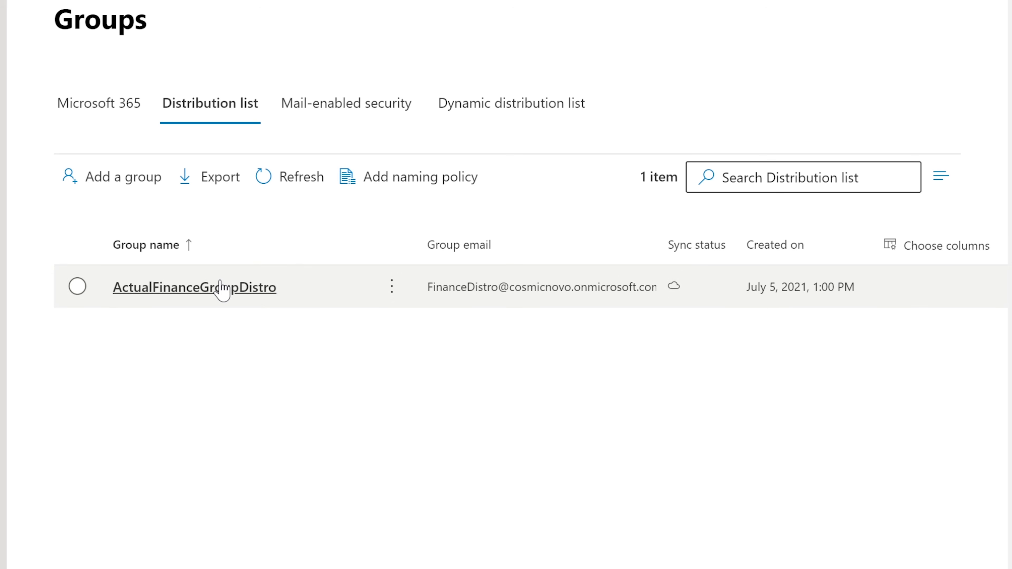
# Compare the Microsoft 365 and Distribution list group tabs, then begin adding a new group.
pyautogui.click(211, 290)
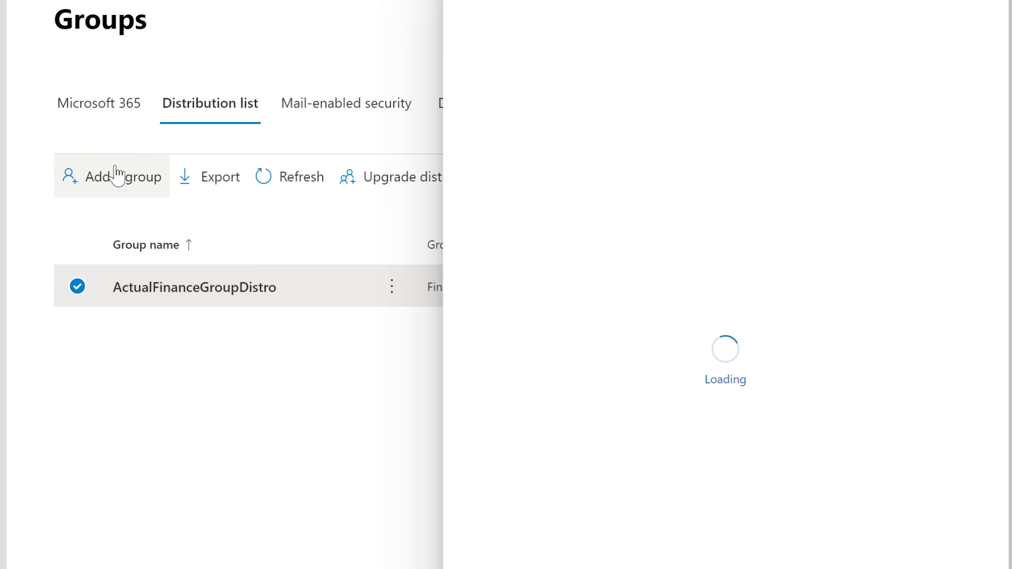
pyautogui.click(99, 114)
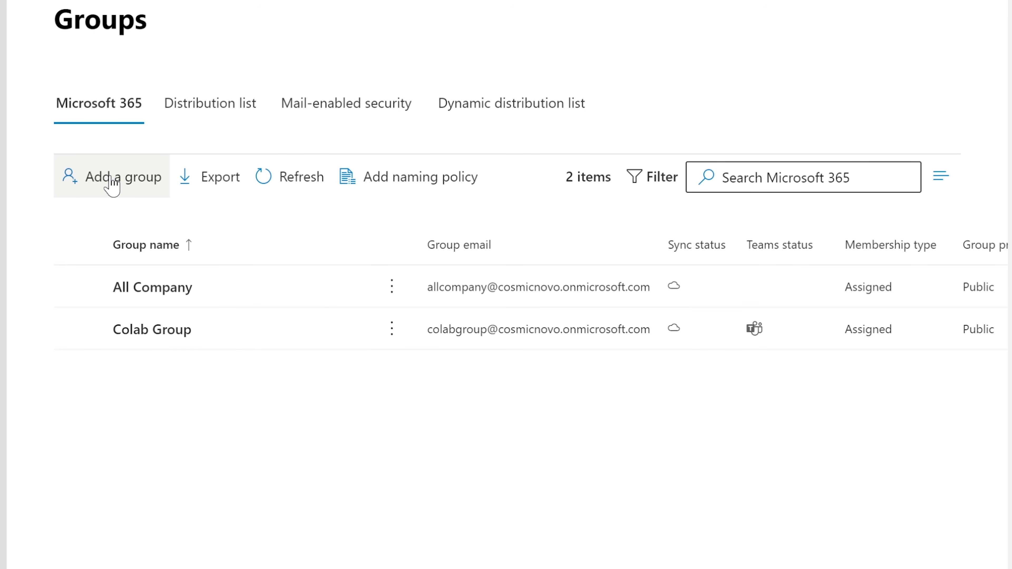
pyautogui.click(209, 115)
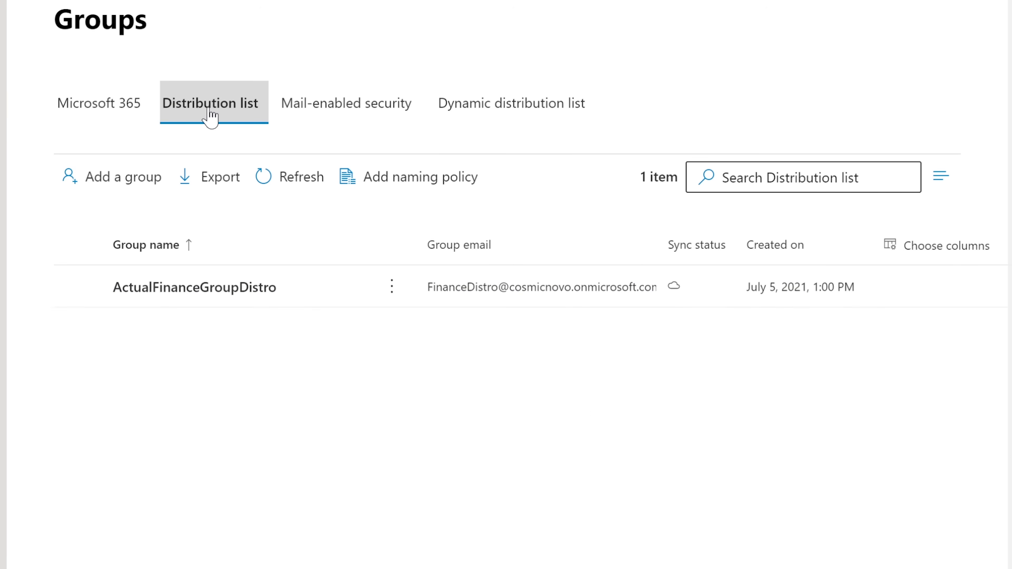
pyautogui.click(96, 105)
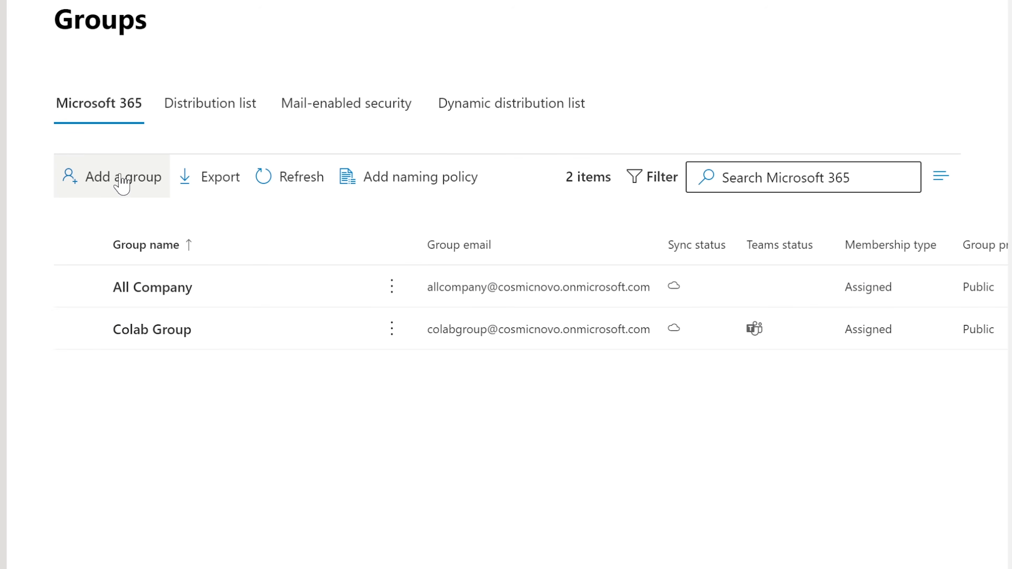
pyautogui.click(118, 180)
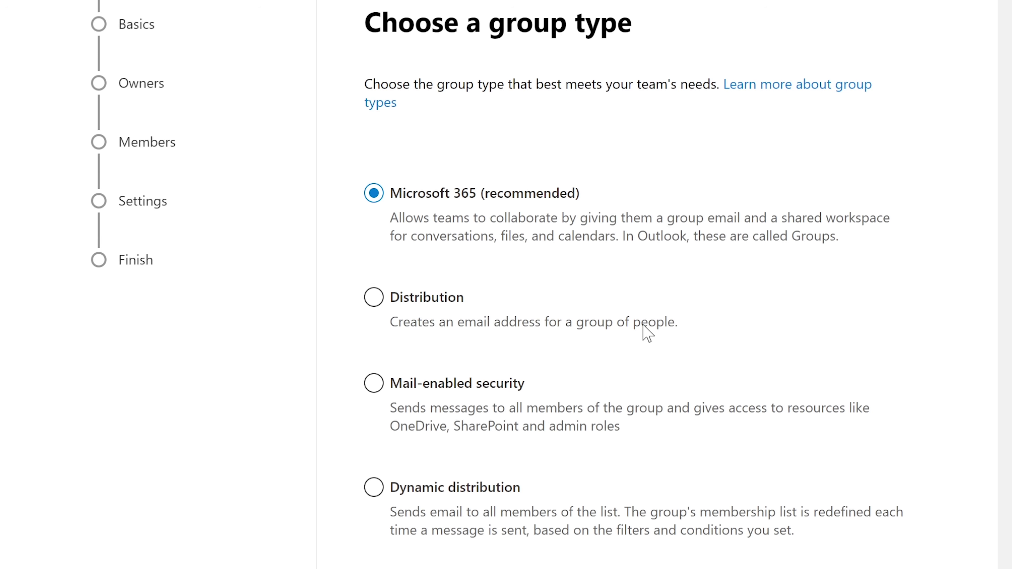
pyautogui.click(375, 298)
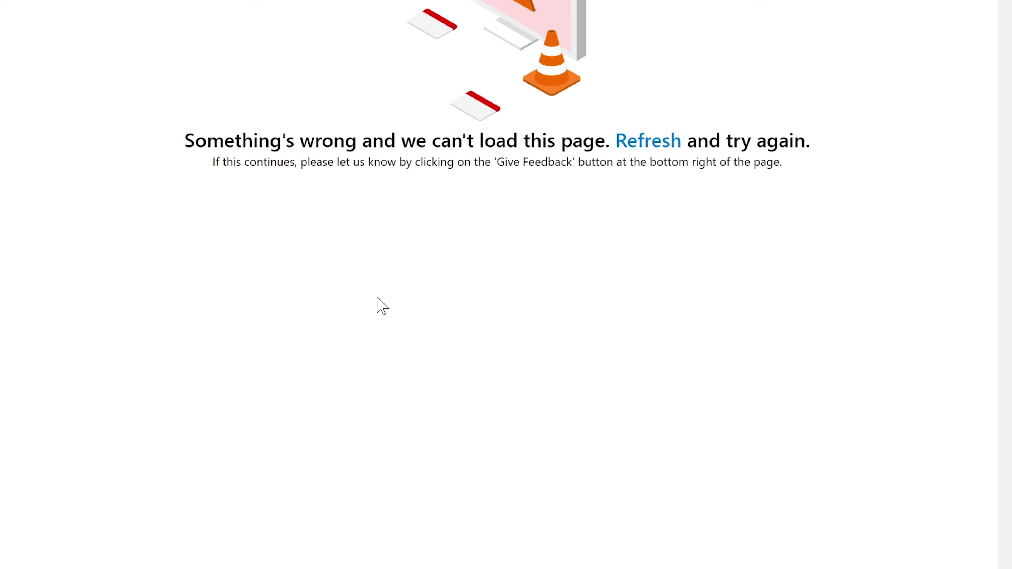
pyautogui.click(653, 146)
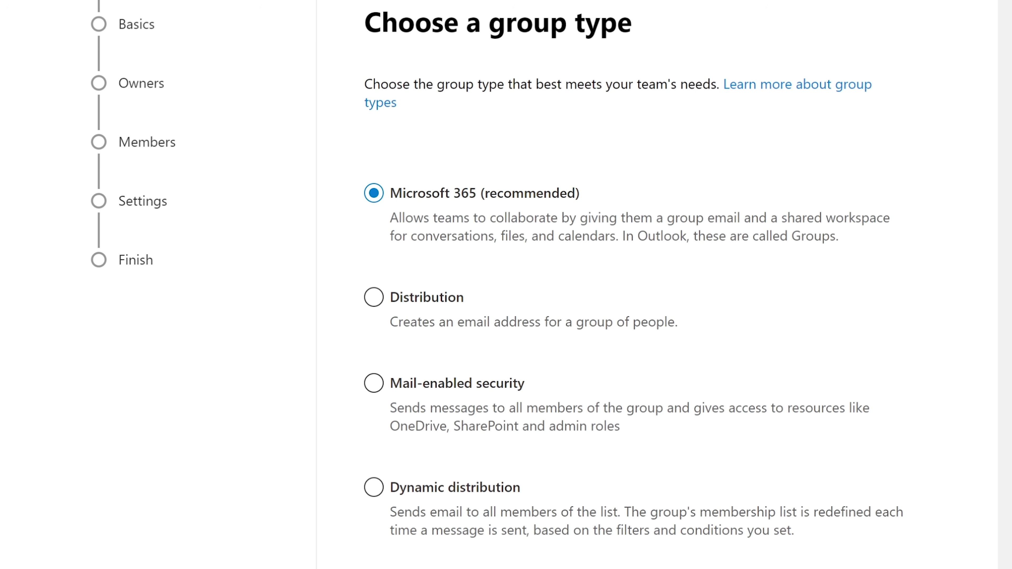
# Name the Microsoft 365 group 'Finance Group', use 'Finance Group' as its description too, and continue.
pyautogui.click(480, 211)
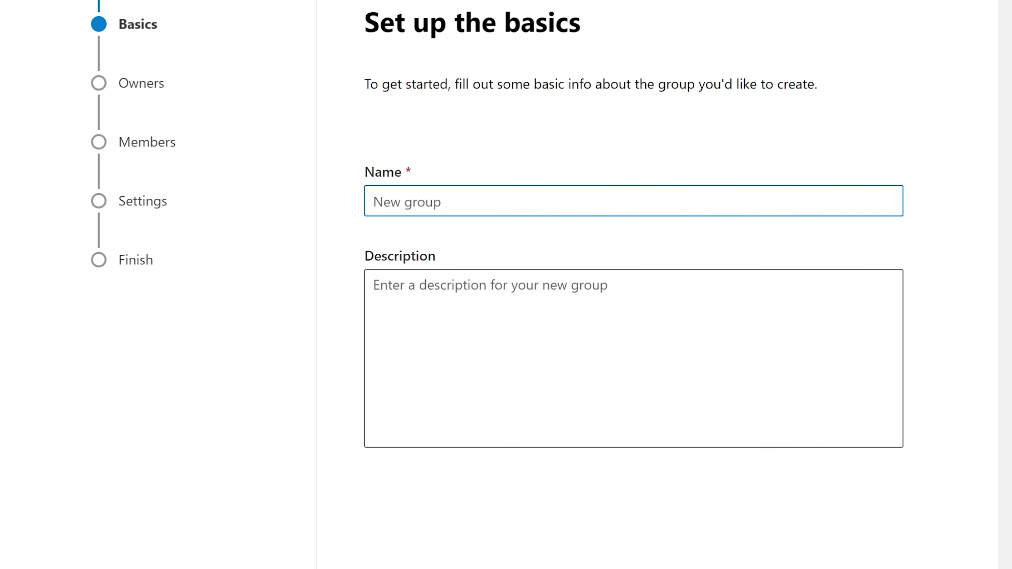
pyautogui.write('Finance Group')
pyautogui.hotkey('ctrl', 'a')
pyautogui.hotkey('ctrl', 'c')
pyautogui.press('Tab')
pyautogui.hotkey('ctrl', 'v')
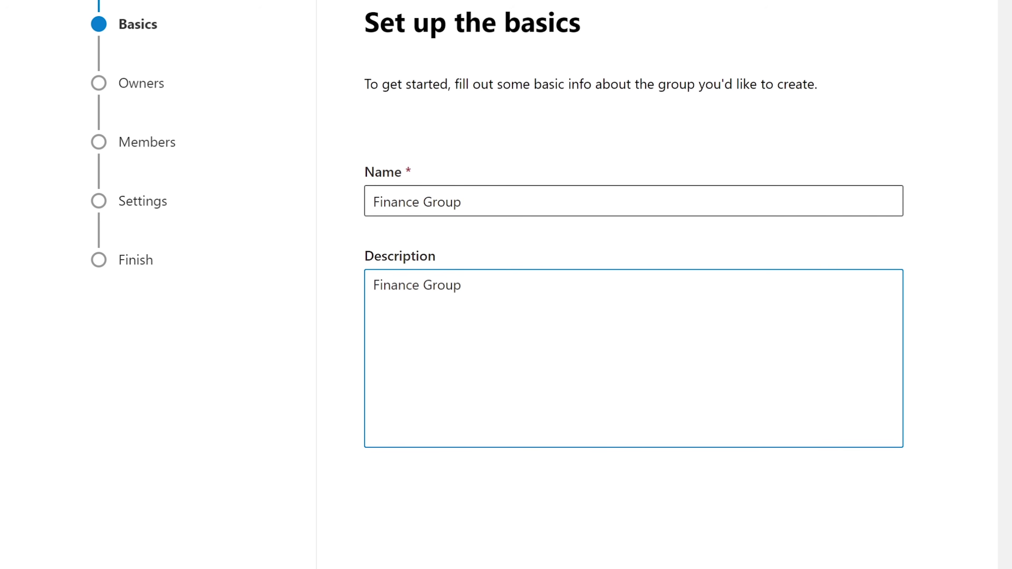
pyautogui.press('Tab')
pyautogui.press('Return')
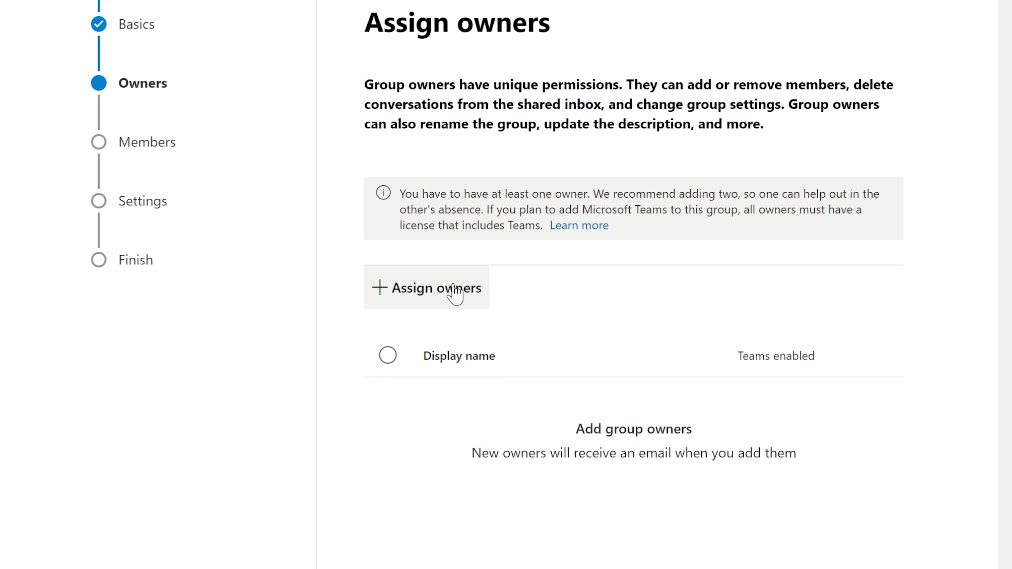
# Make the last listed user the group owner and add three users as members.
pyautogui.click(453, 286)
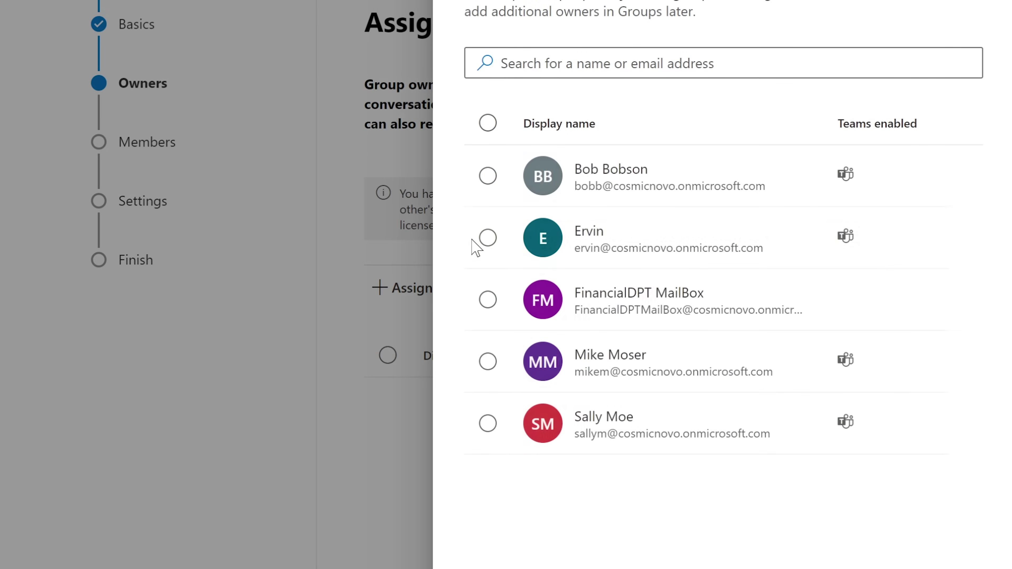
pyautogui.click(487, 423)
pyautogui.click(517, 567)
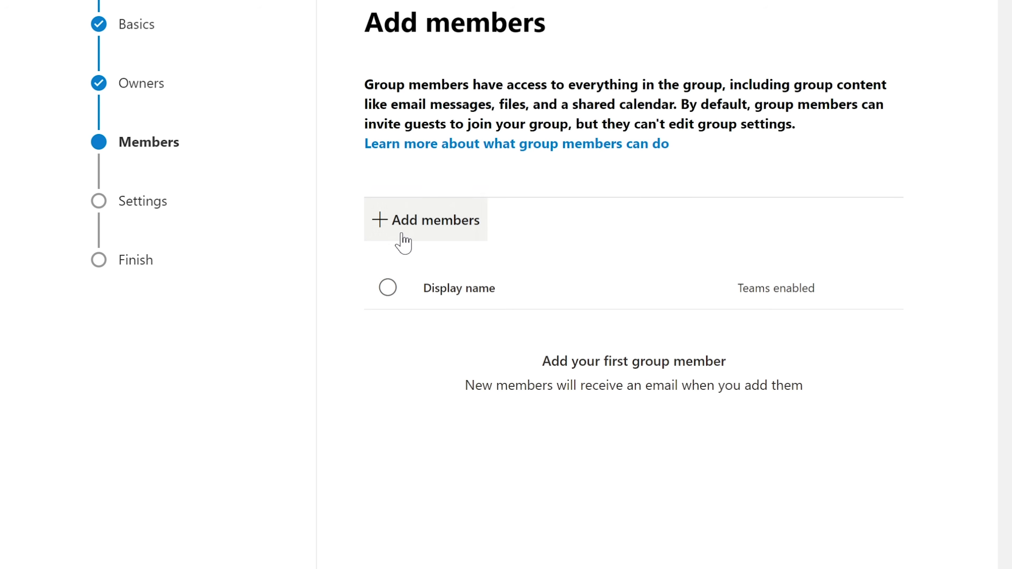
pyautogui.click(402, 237)
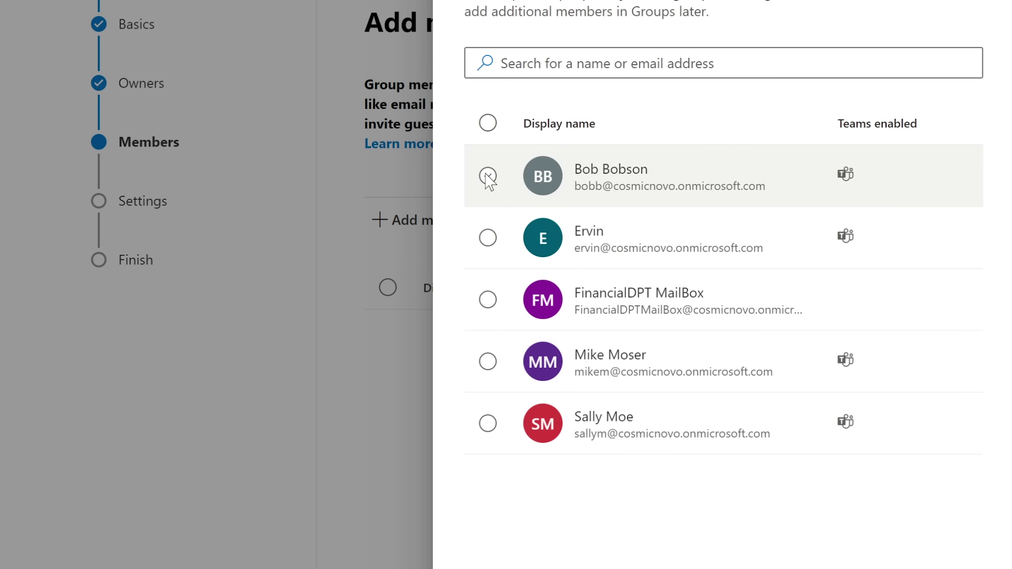
pyautogui.click(487, 176)
pyautogui.click(487, 362)
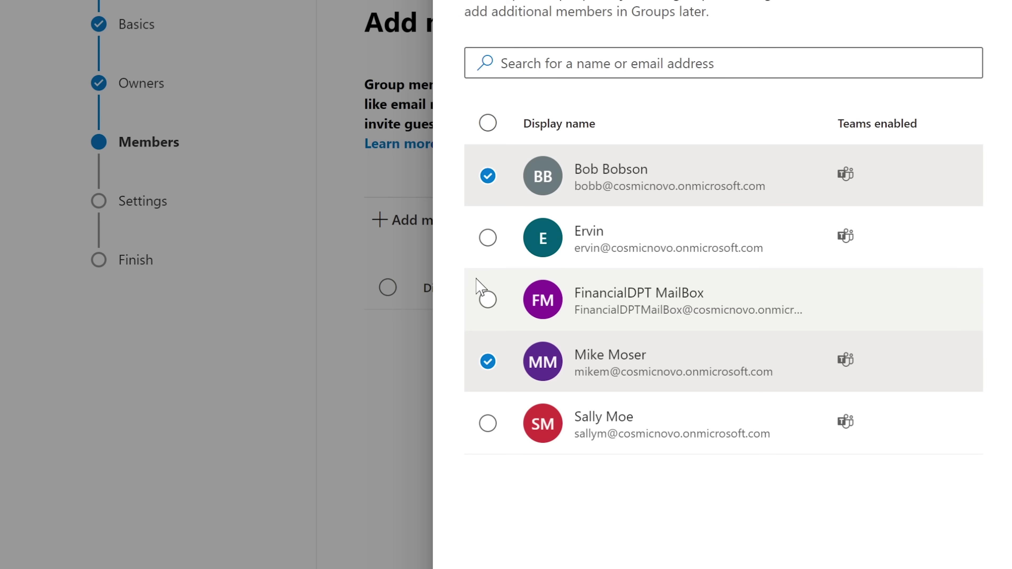
pyautogui.click(494, 426)
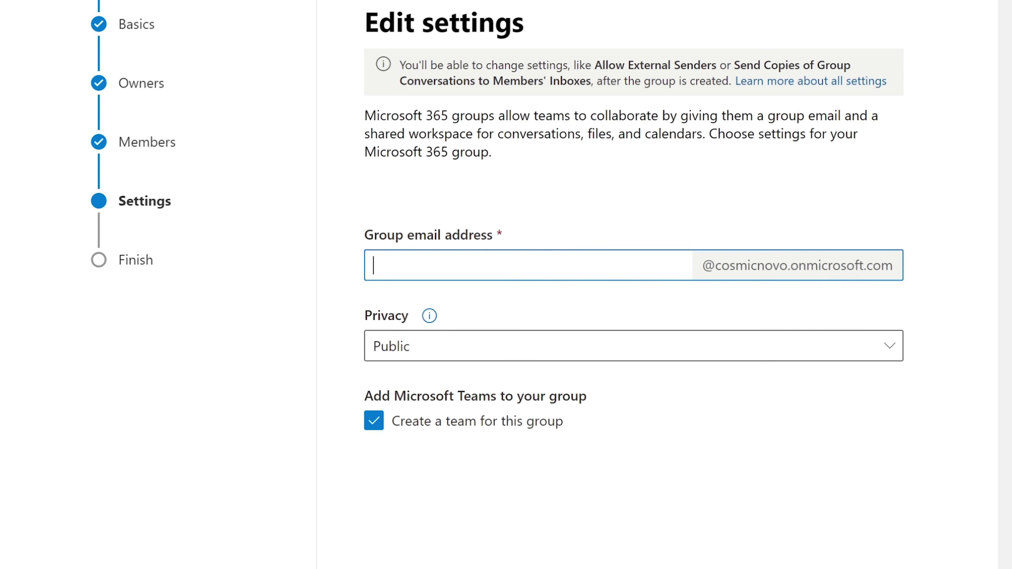
# Set the group email address to FinanceTeam, keep privacy Public, and review the settings.
pyautogui.write('Fina')
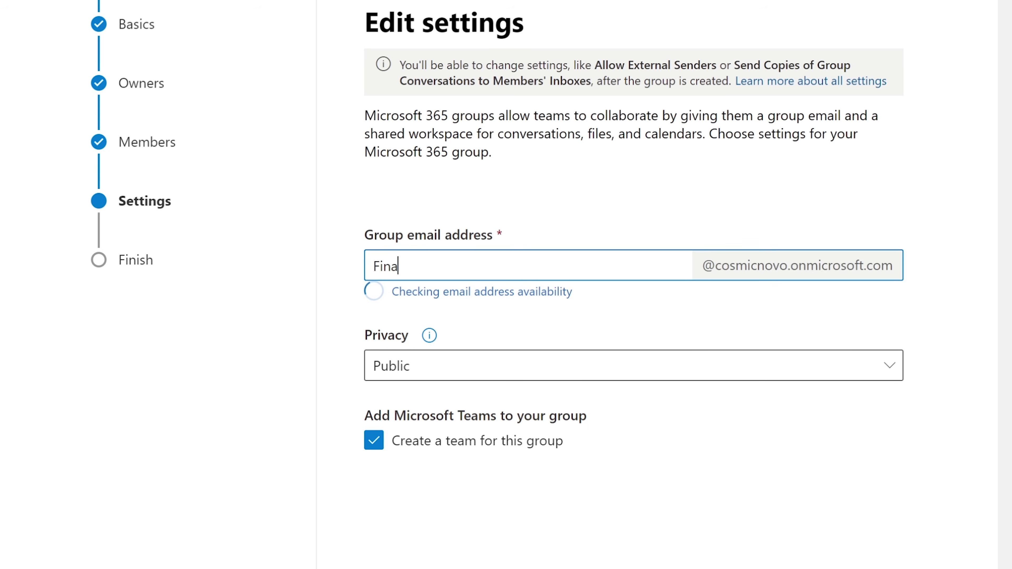
pyautogui.write('nceTeam')
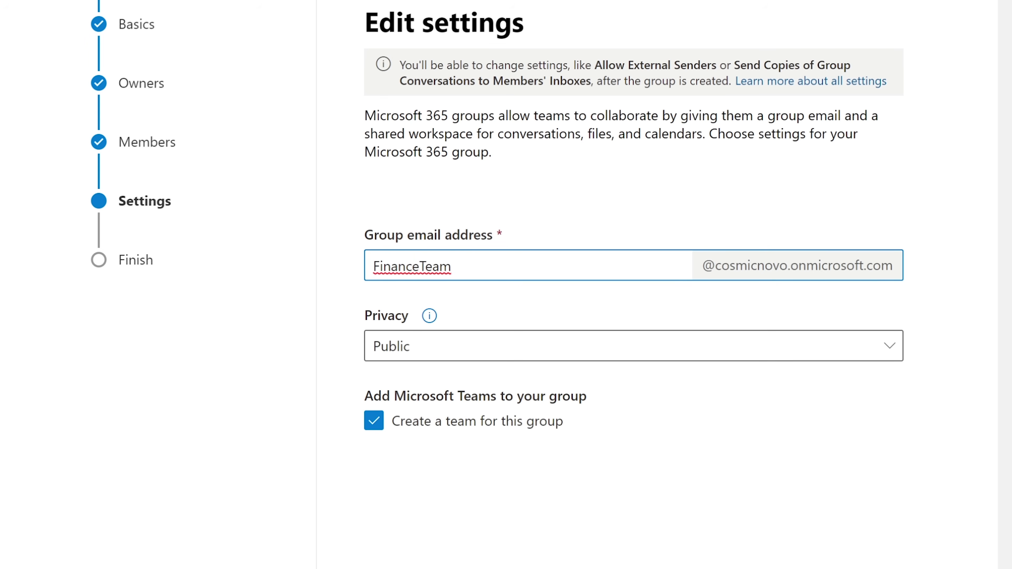
pyautogui.click(506, 347)
pyautogui.click(507, 347)
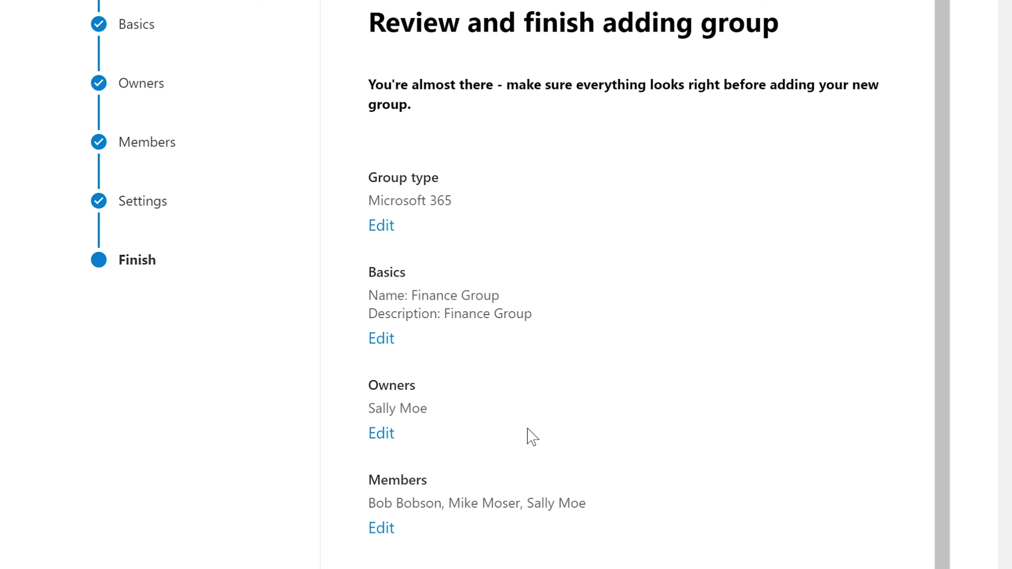
pyautogui.scroll(-1, 528, 437)
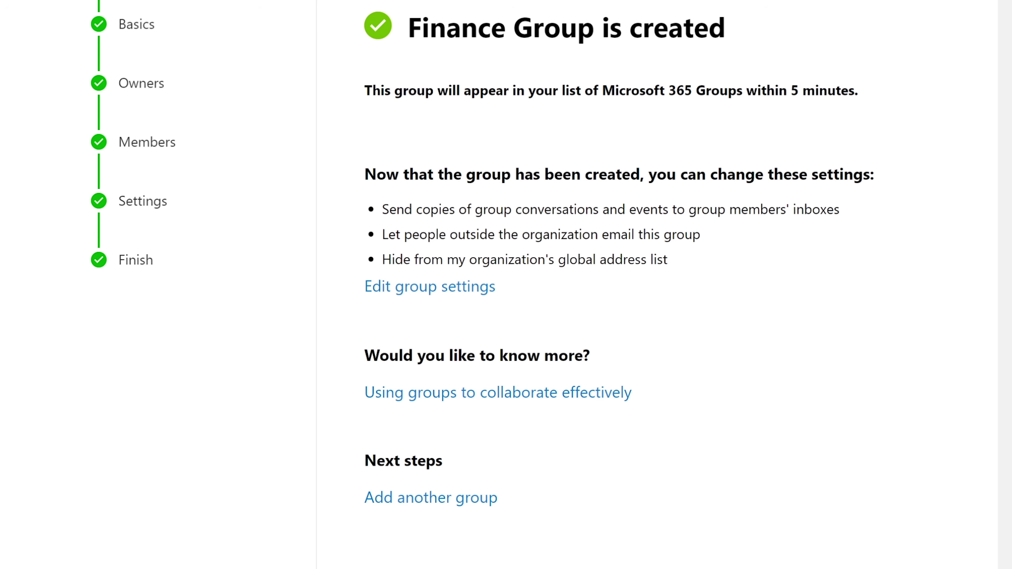
# Dismiss the confirmation, then open ActualFinanceGroupDistro's details from the Distribution list tab.
pyautogui.click(392, 568)
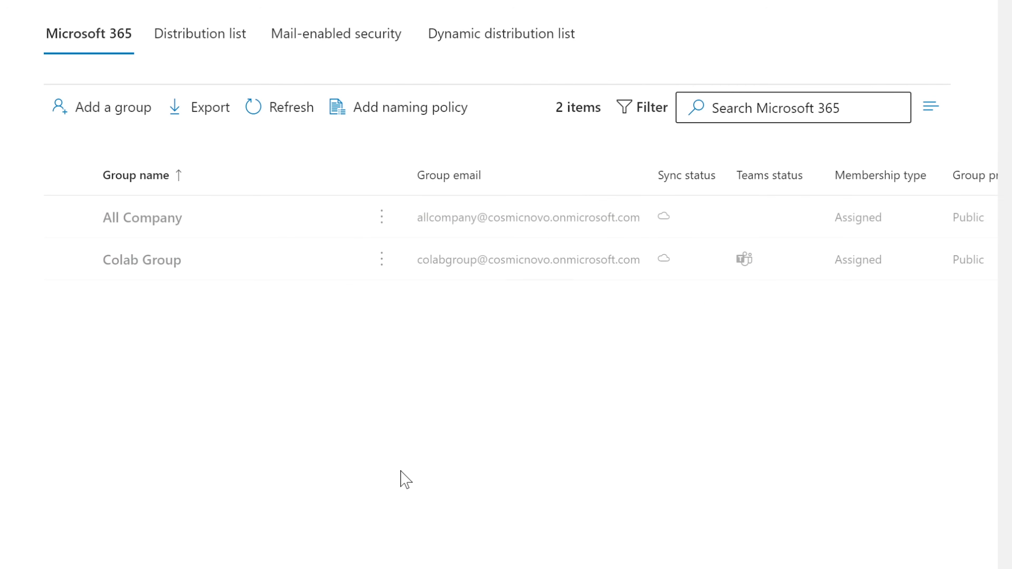
pyautogui.click(208, 40)
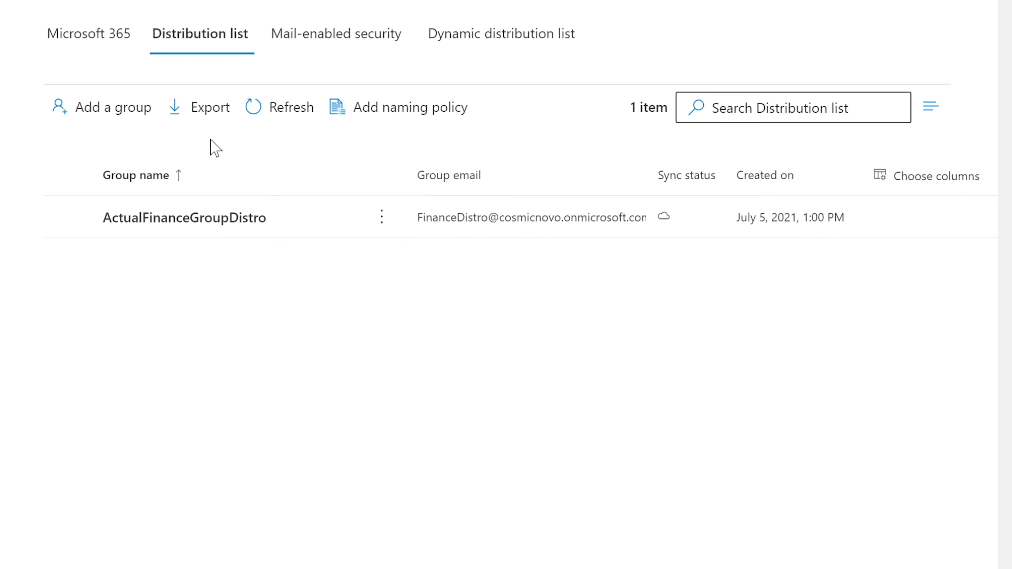
pyautogui.click(188, 225)
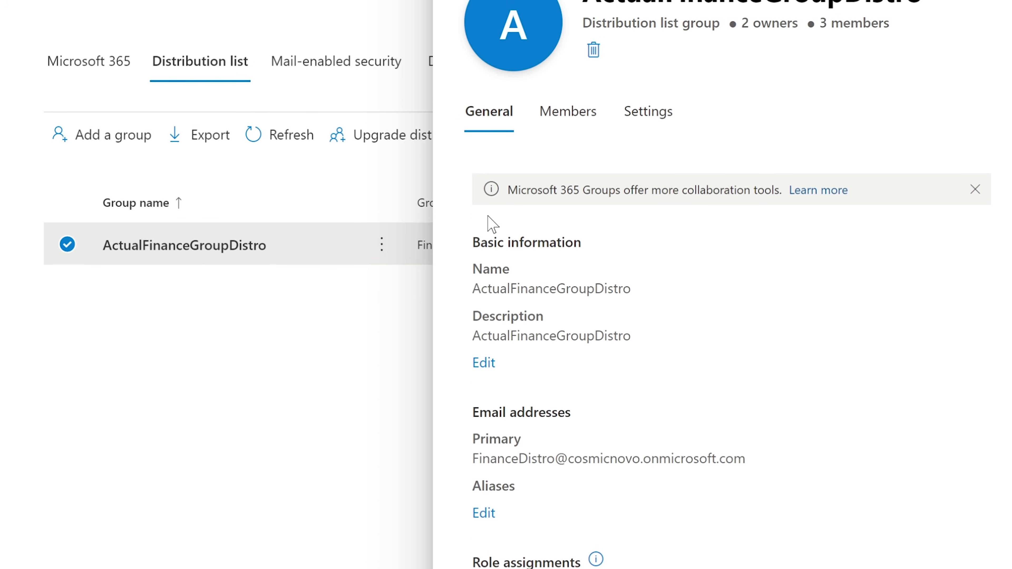
# Remove one of ActualFinanceGroupDistro's three members, leaving two members and two owners.
pyautogui.click(563, 115)
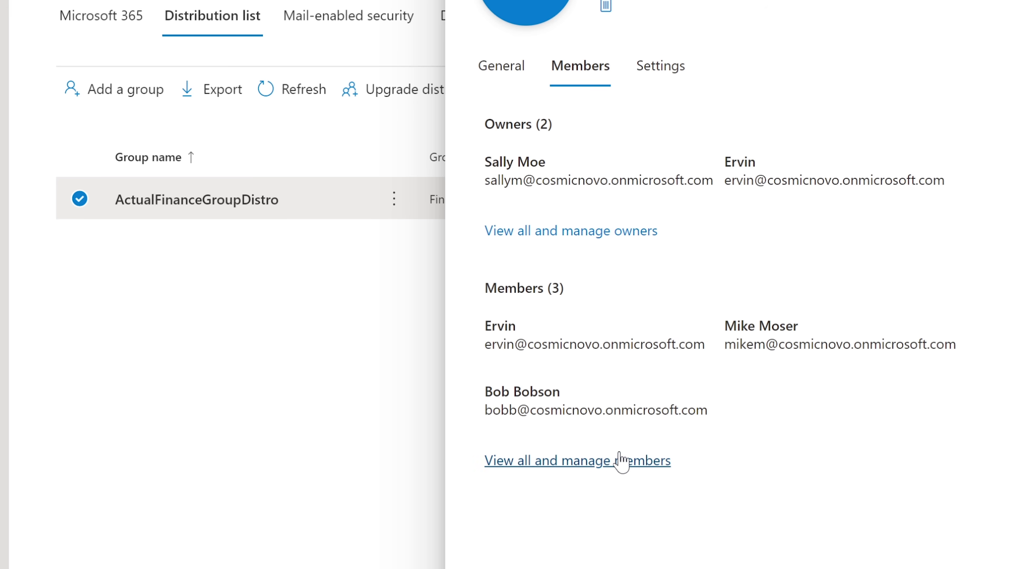
pyautogui.moveTo(593, 461); pyautogui.dragTo(582, 464)
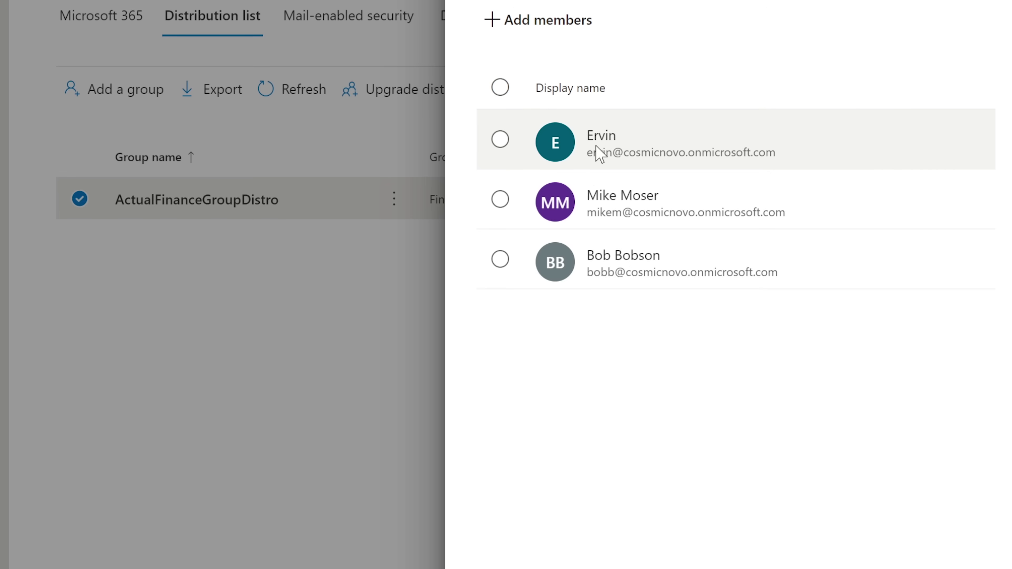
pyautogui.click(501, 140)
pyautogui.click(501, 140)
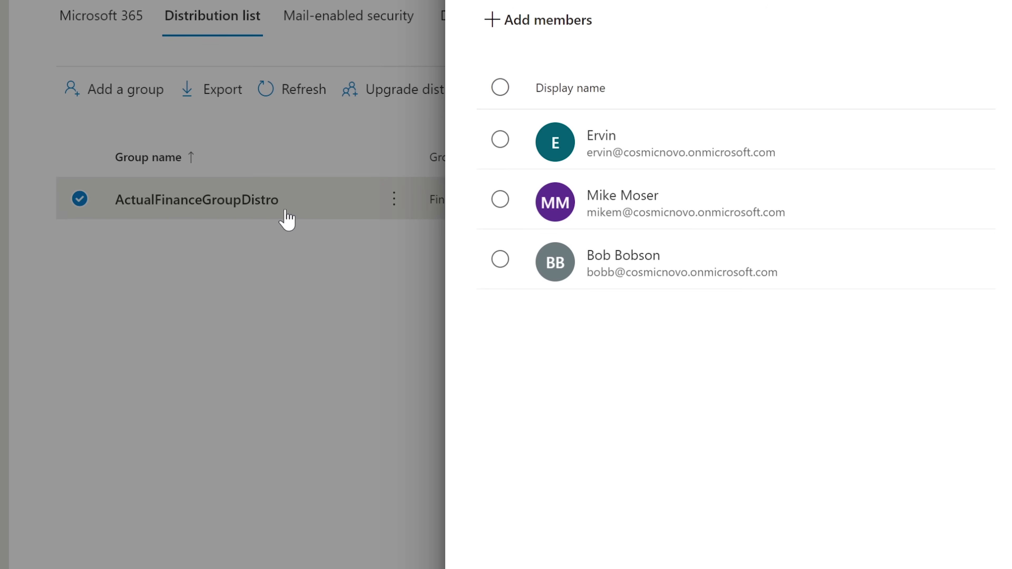
pyautogui.click(500, 139)
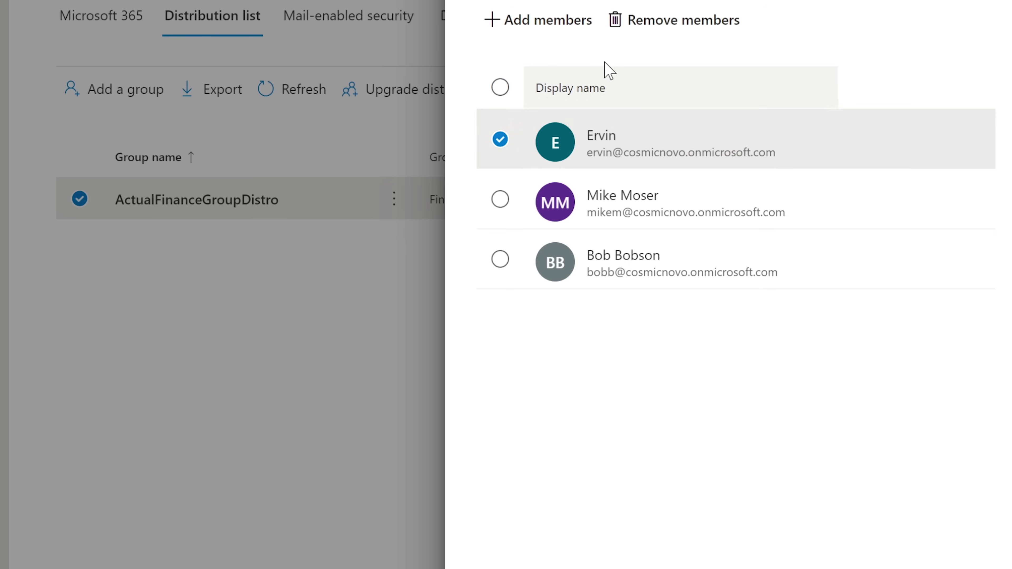
pyautogui.click(661, 22)
pyautogui.click(210, 305)
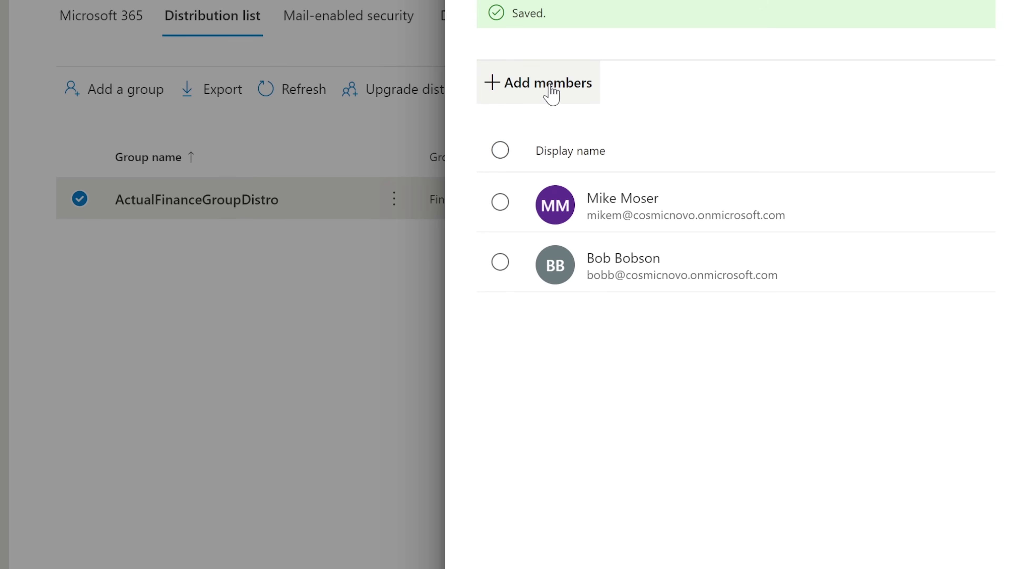
pyautogui.click(536, 94)
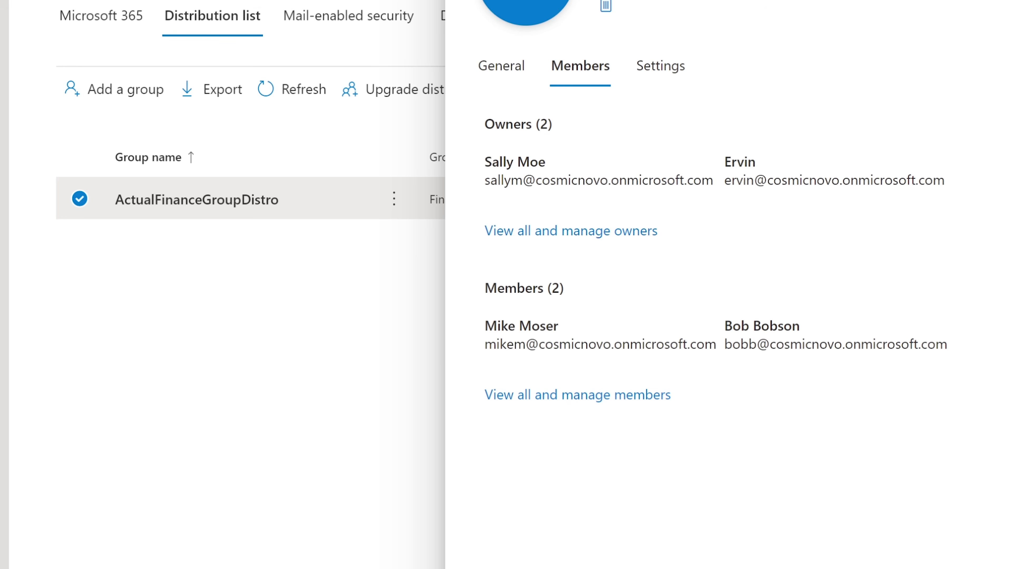
# Reopen ActualFinanceGroupDistro's details and copy its primary email address.
pyautogui.press('Escape')
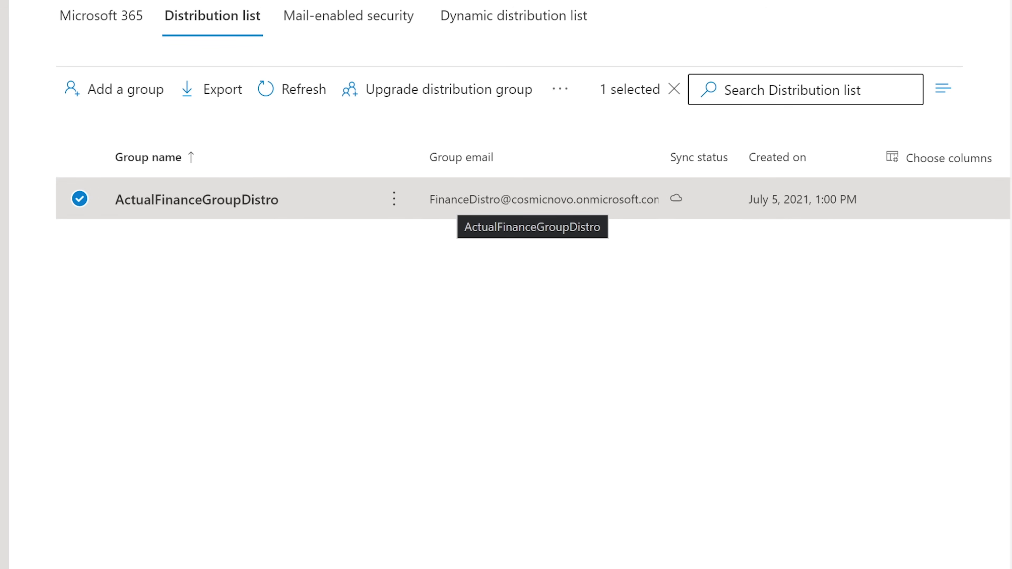
pyautogui.click(264, 198)
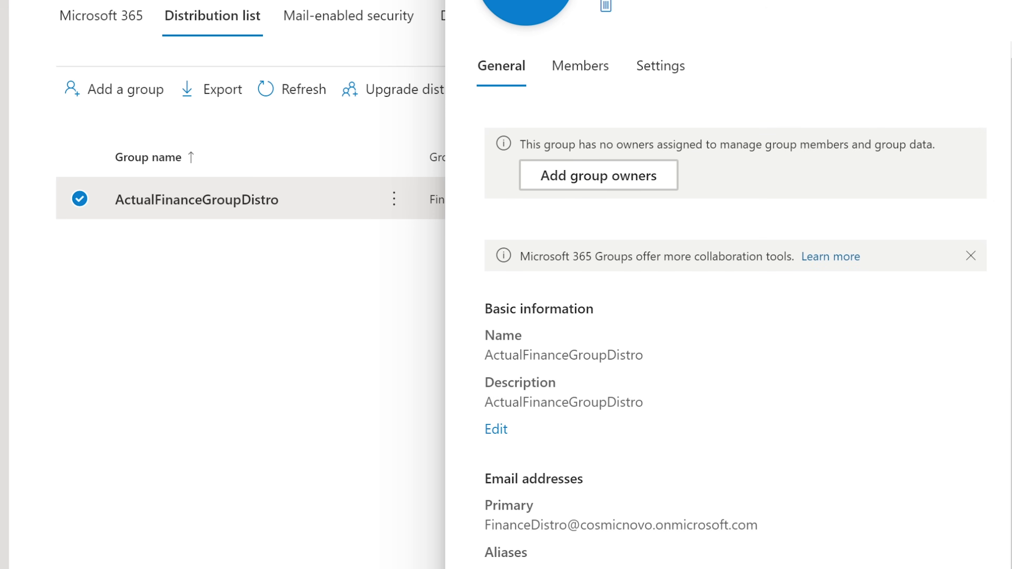
pyautogui.moveTo(486, 531); pyautogui.dragTo(772, 540)
pyautogui.rightClick(734, 526)
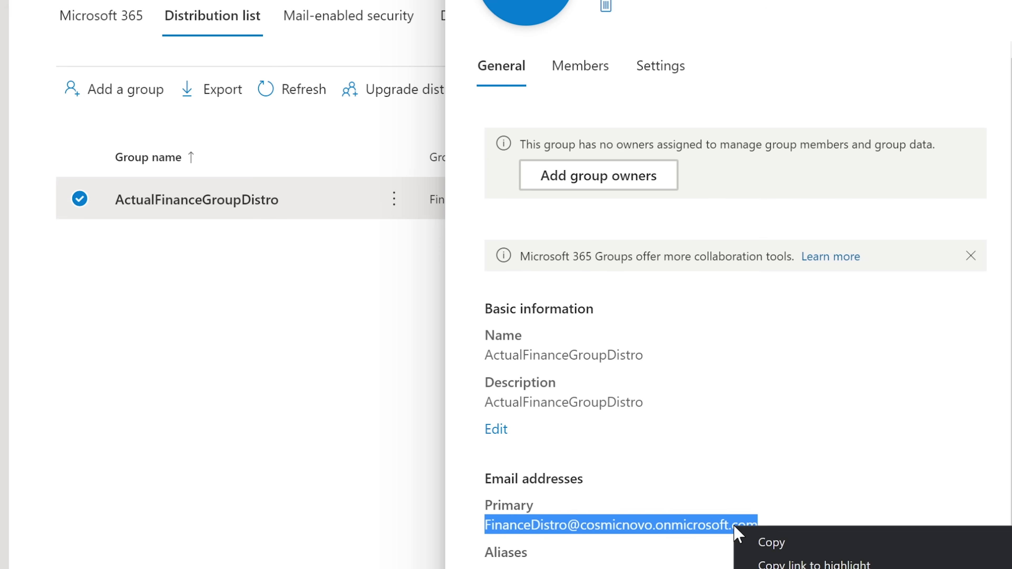
pyautogui.click(783, 542)
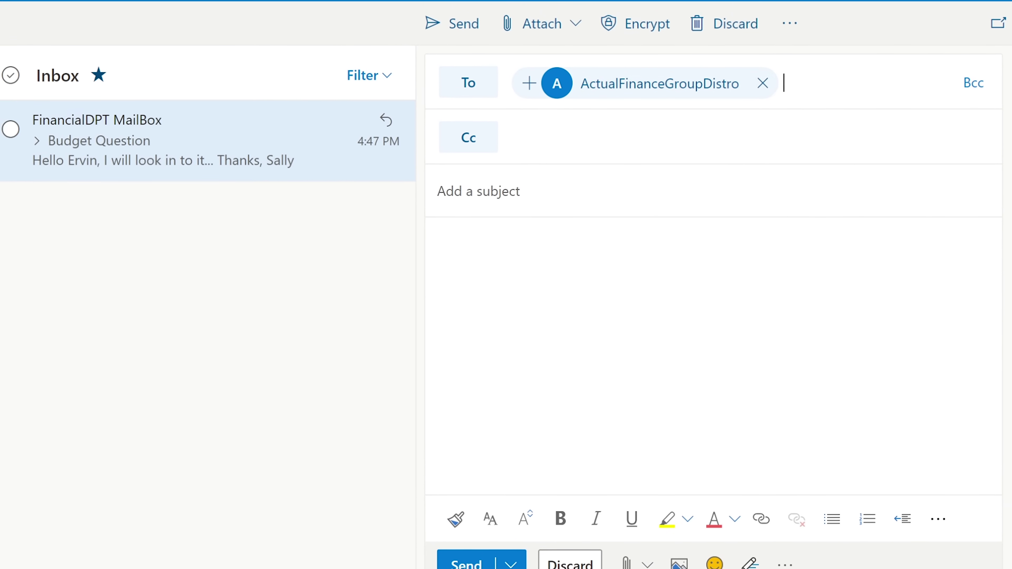
# Send a 'Website Issues' email asking 'Are you experiencing any website issues?', signed IT Support.
pyautogui.click(480, 170)
pyautogui.write('Tea')
pyautogui.press('BackSpace')
pyautogui.press('BackSpace')
pyautogui.press('BackSpace')
pyautogui.write('Website Issues')
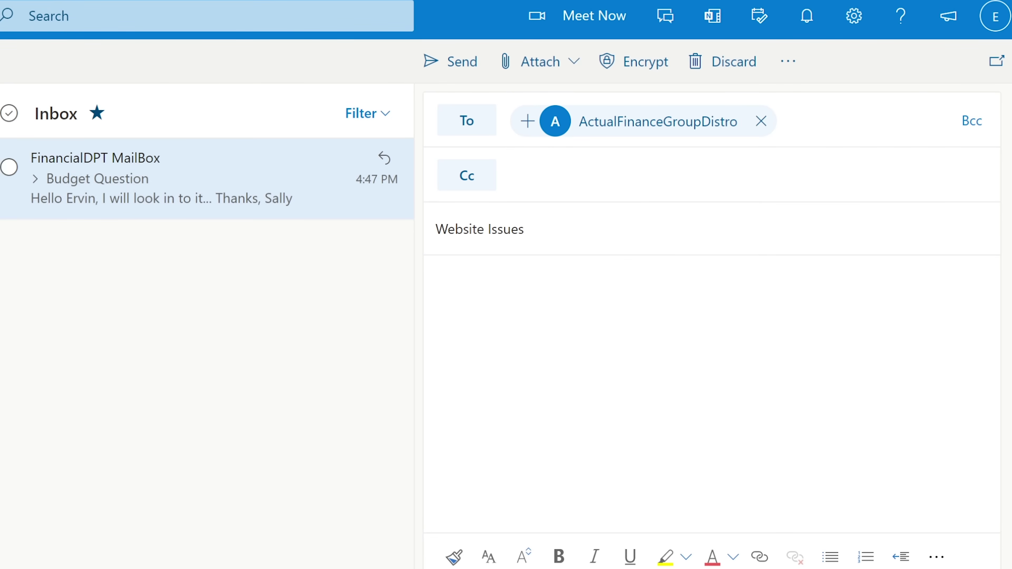
pyautogui.write('Hello Finance T')
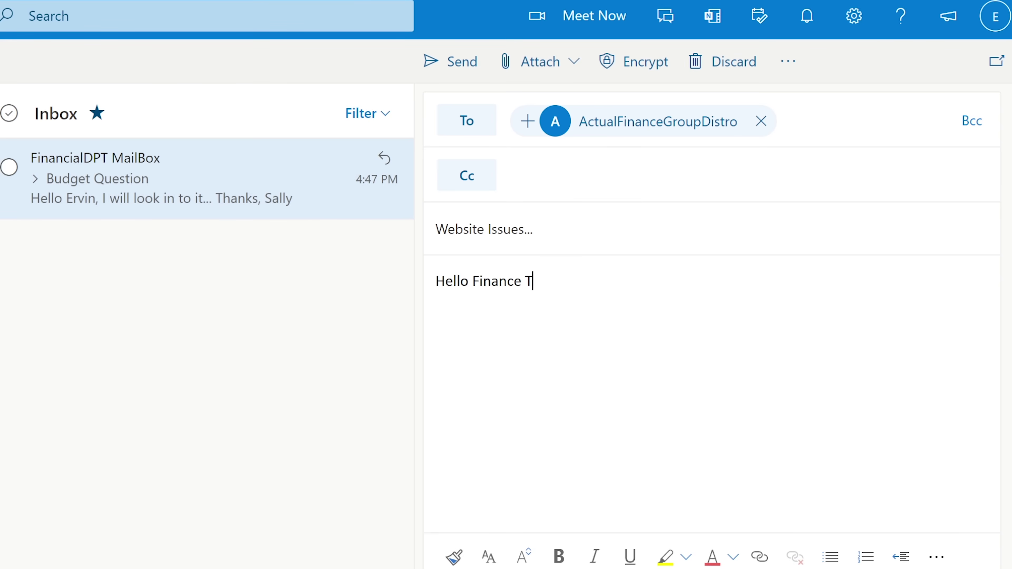
pyautogui.write('eamAre you exper')
pyautogui.press('Tab')
pyautogui.write('any we')
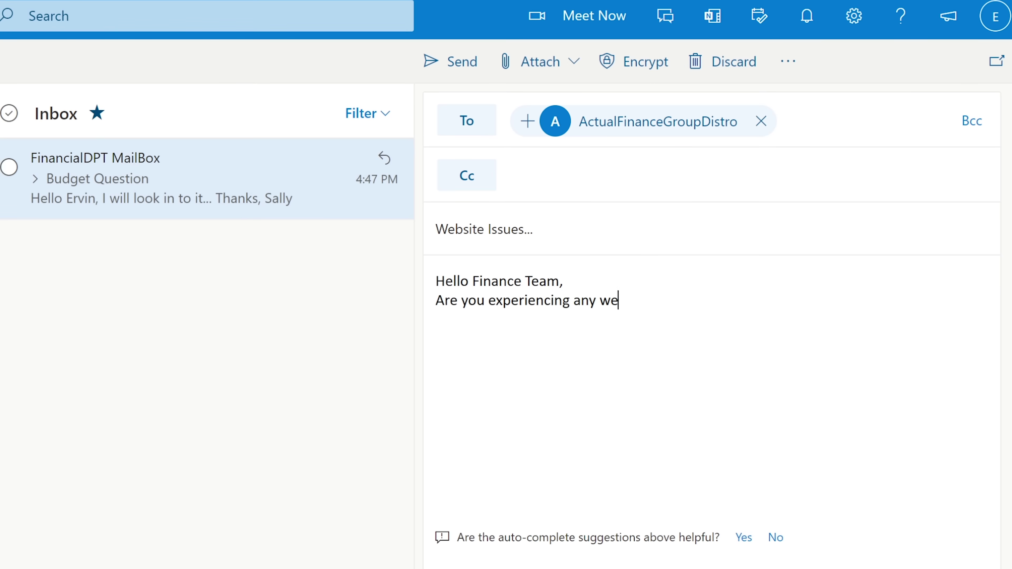
pyautogui.write('bsite')
pyautogui.press('Tab')
pyautogui.write('? ')
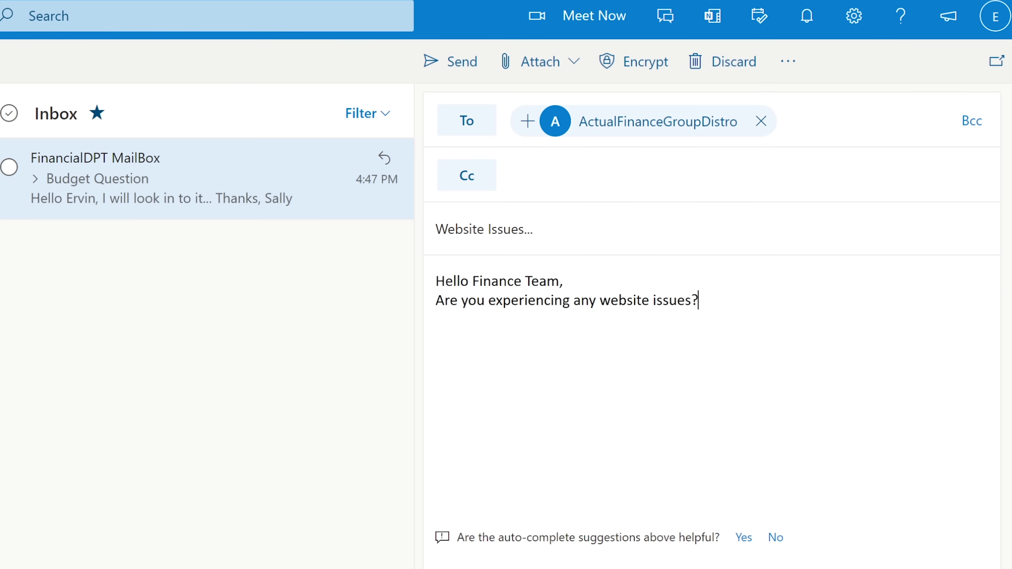
pyautogui.write('Thanks, ')
pyautogui.write('Ervin')
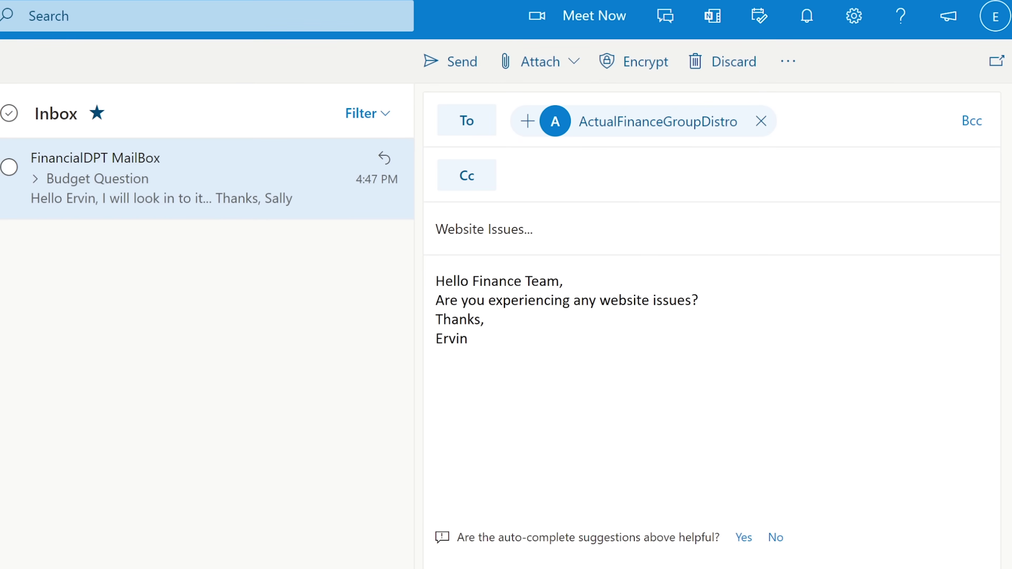
pyautogui.press('Return')
pyautogui.write('IT Support')
pyautogui.write('.')
pyautogui.hotkey('ctrl', 'Return')
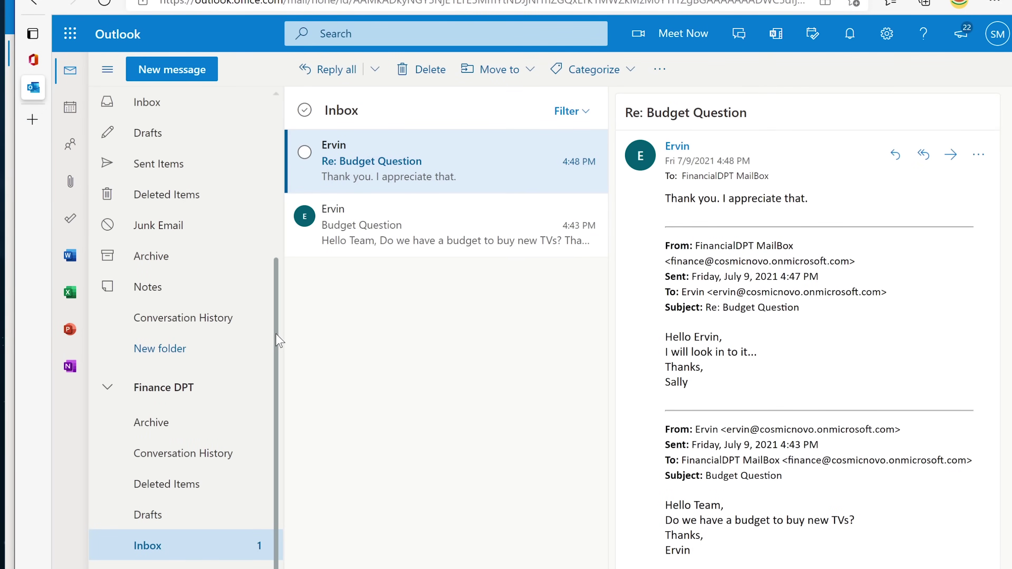
# Show the second mailbox's Inbox from Favorites, which is empty.
pyautogui.scroll(4, 262, 226)
pyautogui.scroll(2, 261, 199)
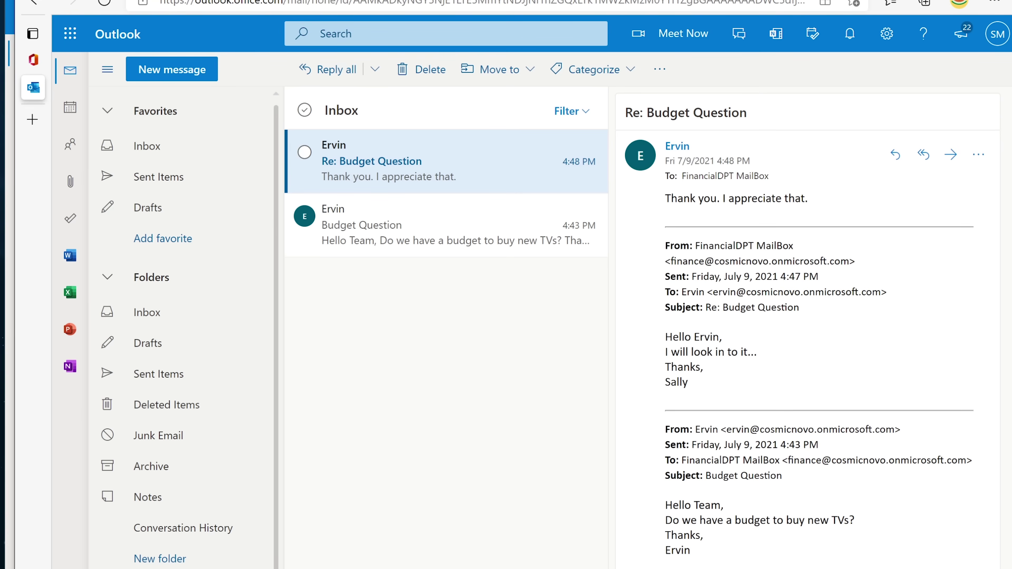
pyautogui.click(160, 152)
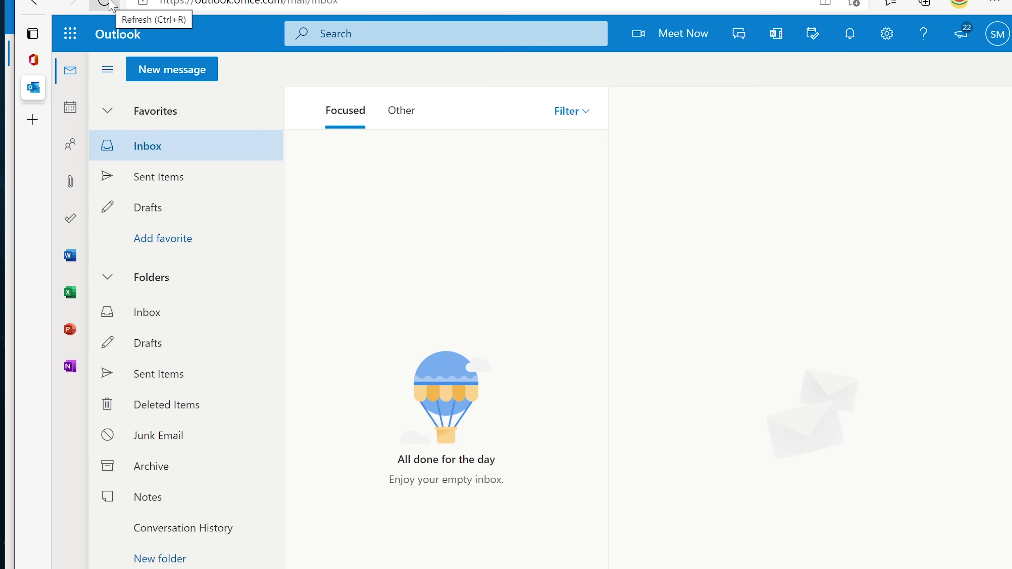
pyautogui.click(108, 4)
pyautogui.click(104, 4)
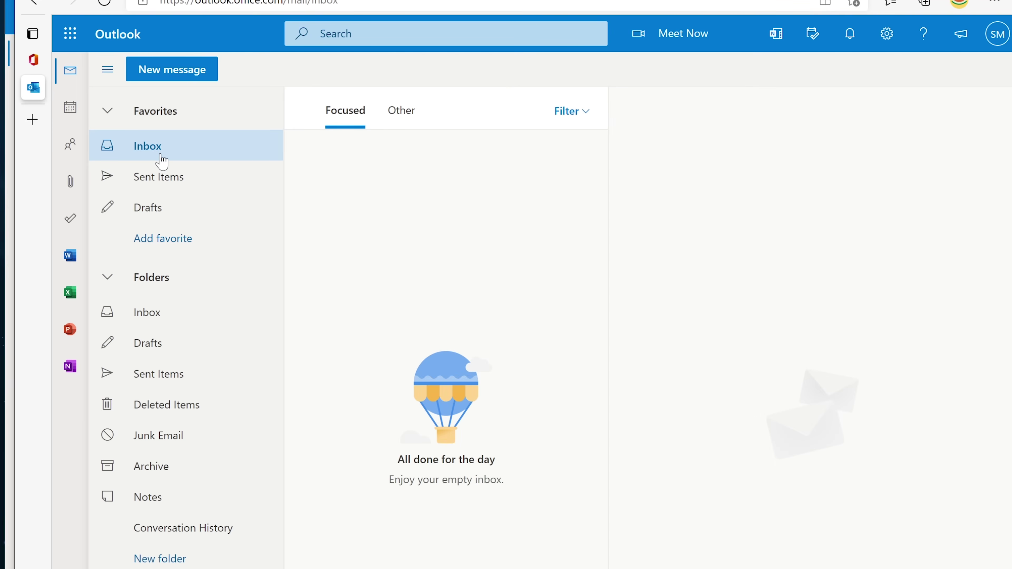
pyautogui.click(105, 4)
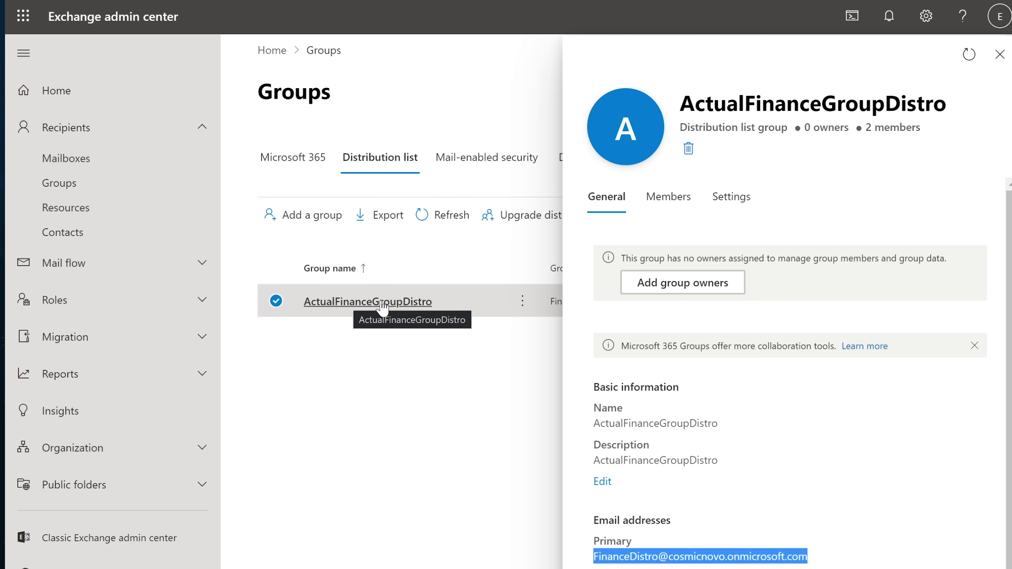
# Add a third member to ActualFinanceGroupDistro via the Members tab and close the panel.
pyautogui.click(691, 210)
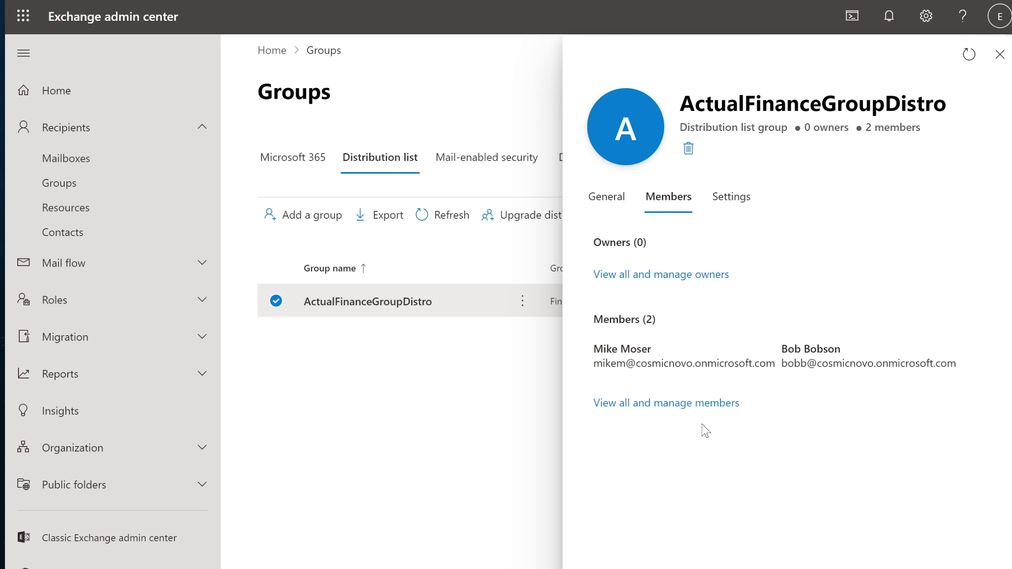
pyautogui.click(697, 403)
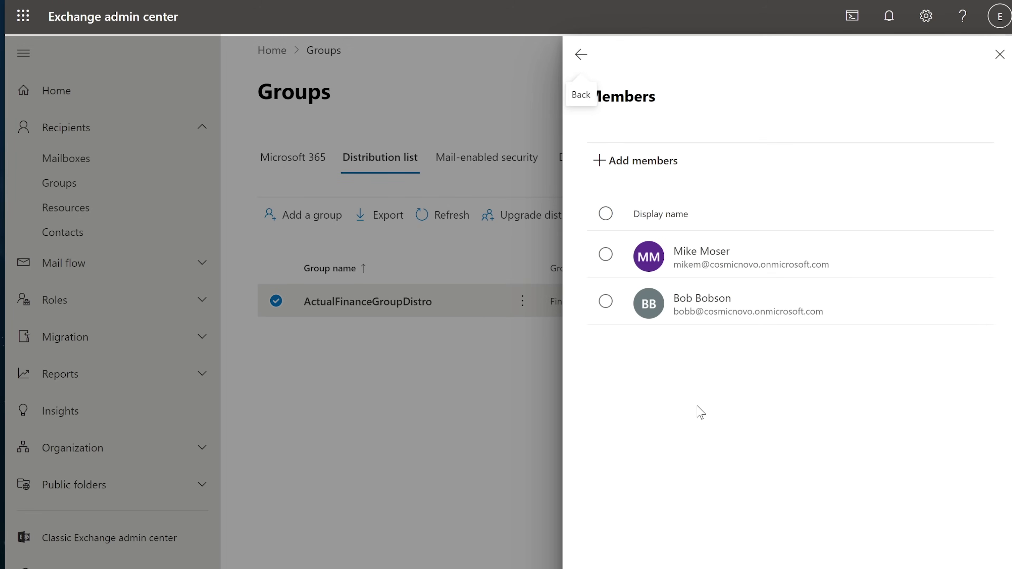
pyautogui.click(613, 161)
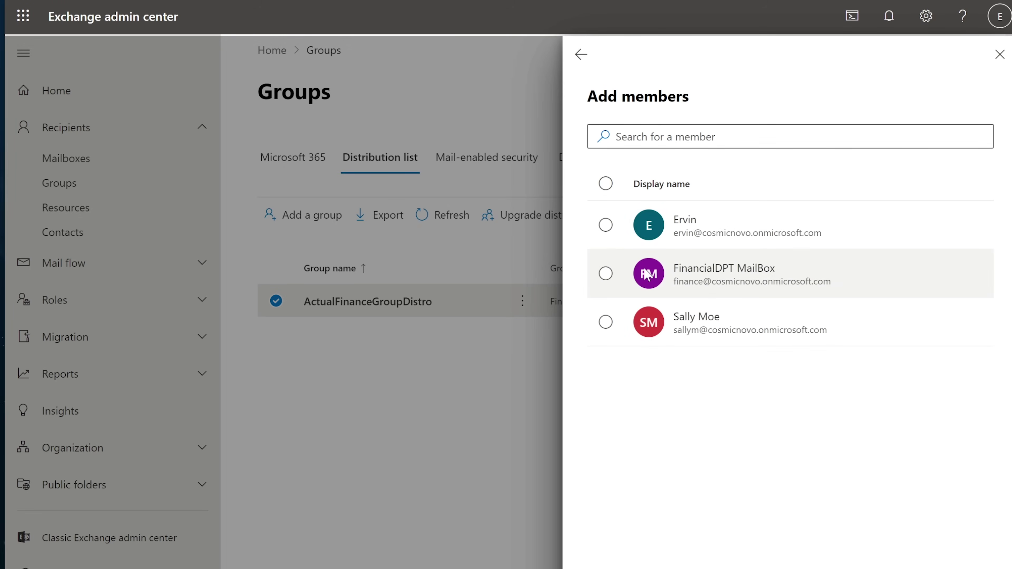
pyautogui.click(605, 322)
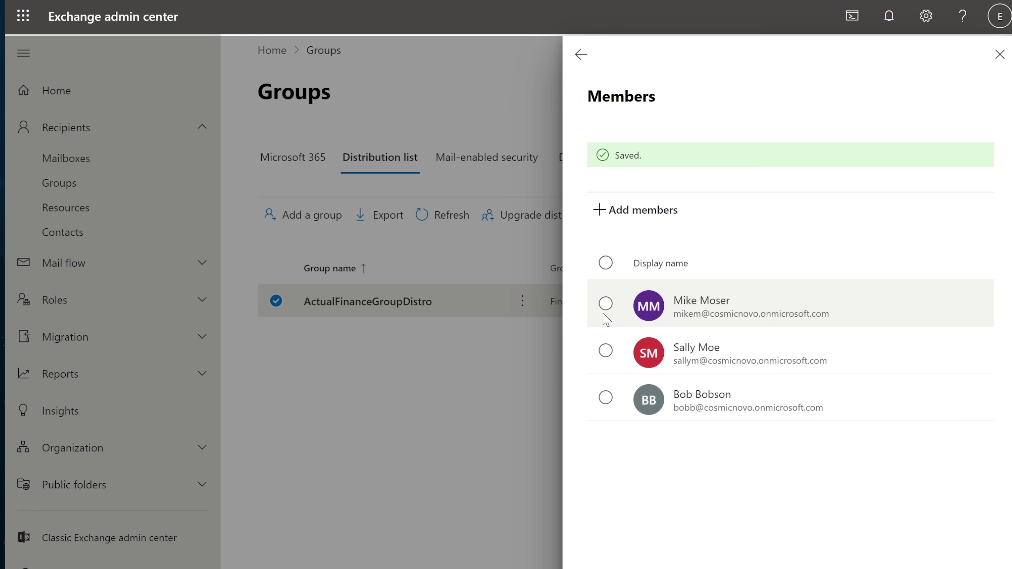
pyautogui.click(999, 55)
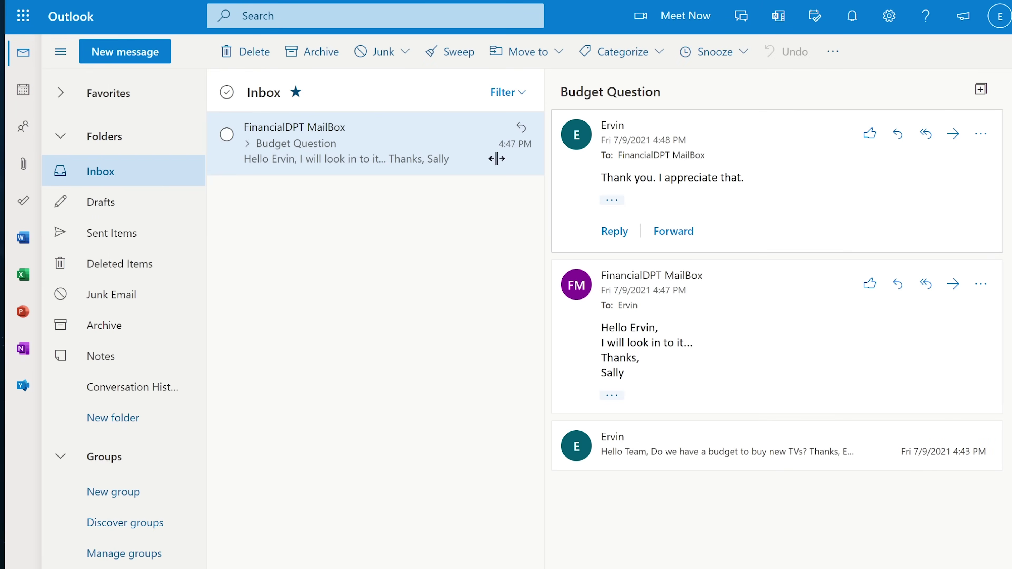
# Find the sent Website Issues message in Sent Items, start a forward, then begin a blank message.
pyautogui.click(118, 176)
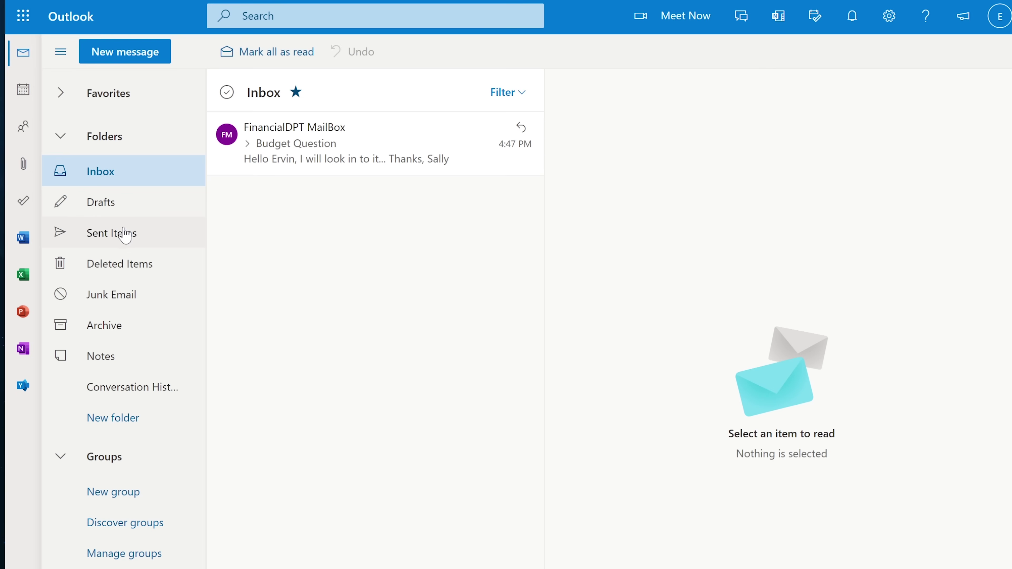
pyautogui.click(112, 232)
pyautogui.click(317, 168)
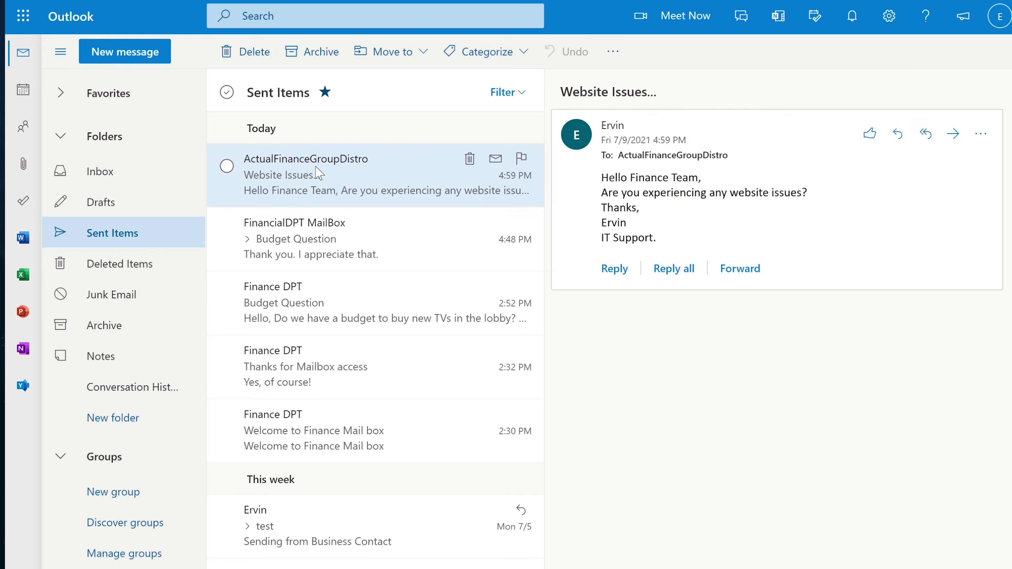
pyautogui.click(746, 274)
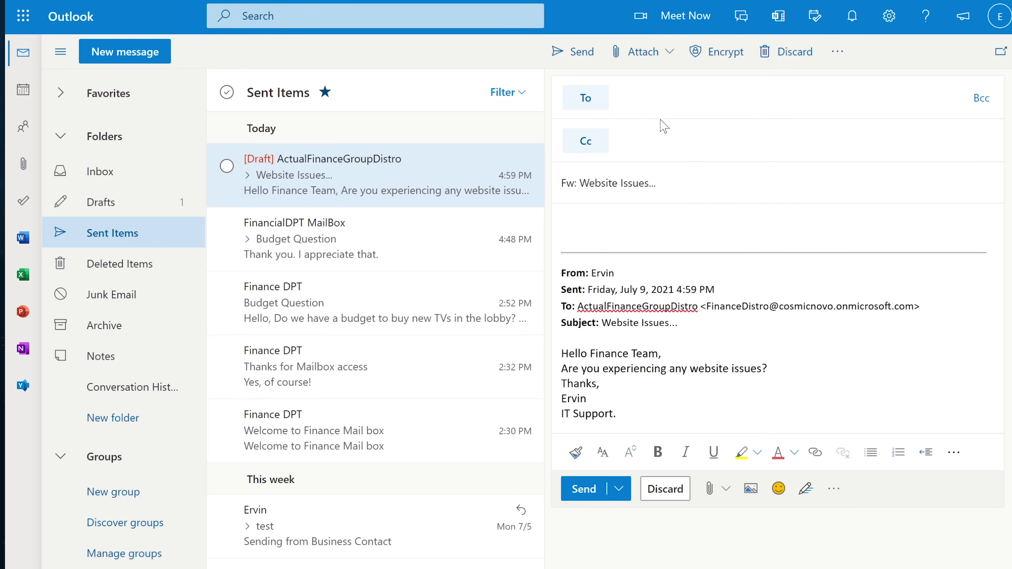
pyautogui.click(680, 98)
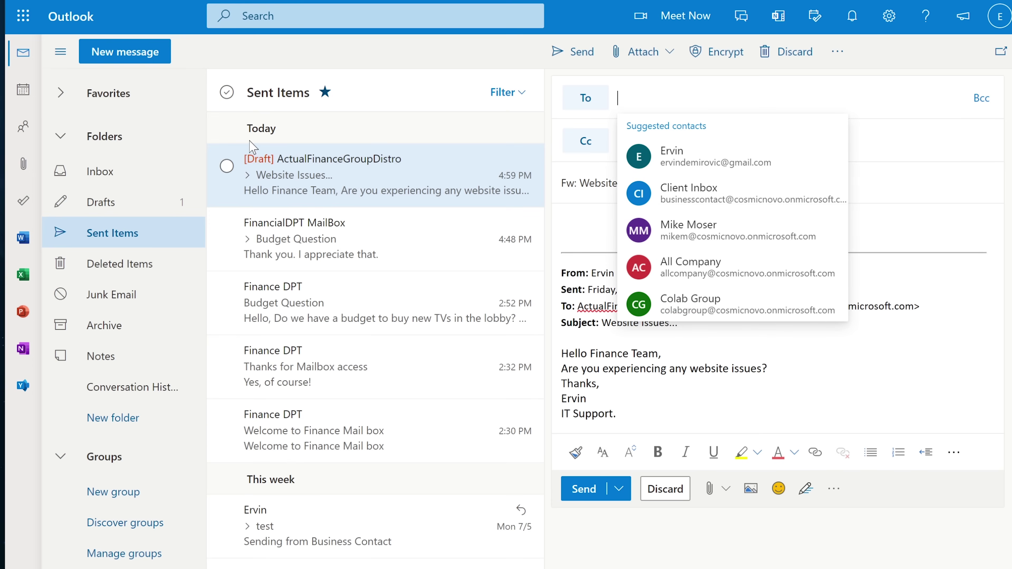
pyautogui.click(102, 52)
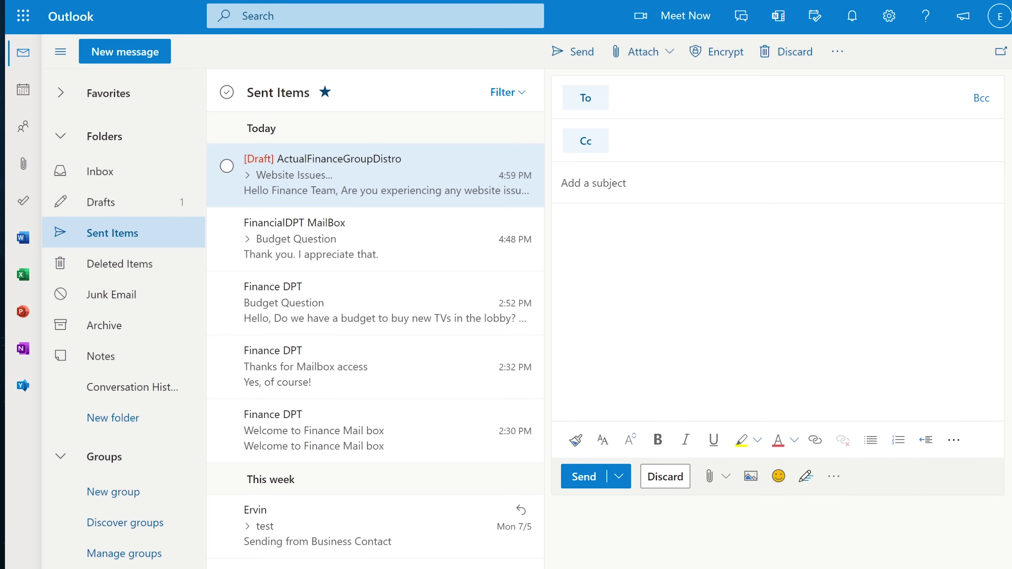
# Paste the group address as recipient and enter the subject 'Website Issues'.
pyautogui.rightClick(660, 109)
pyautogui.click(697, 226)
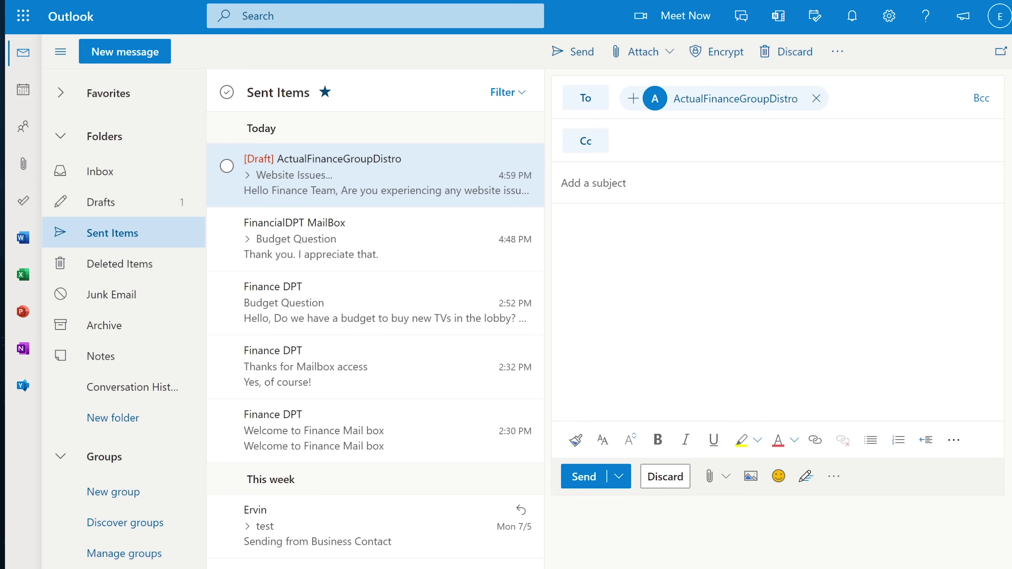
pyautogui.press('Tab')
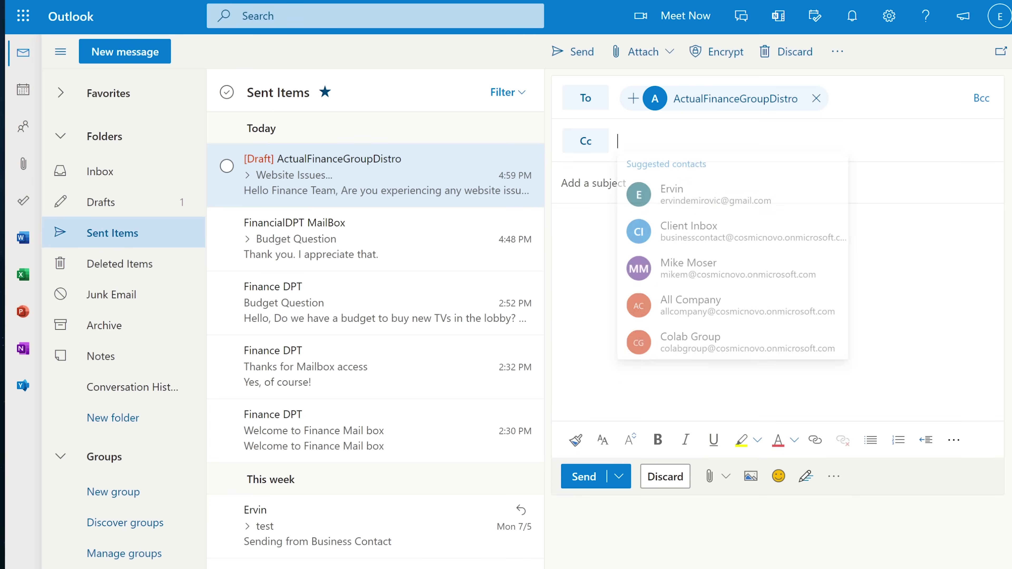
pyautogui.press('Tab')
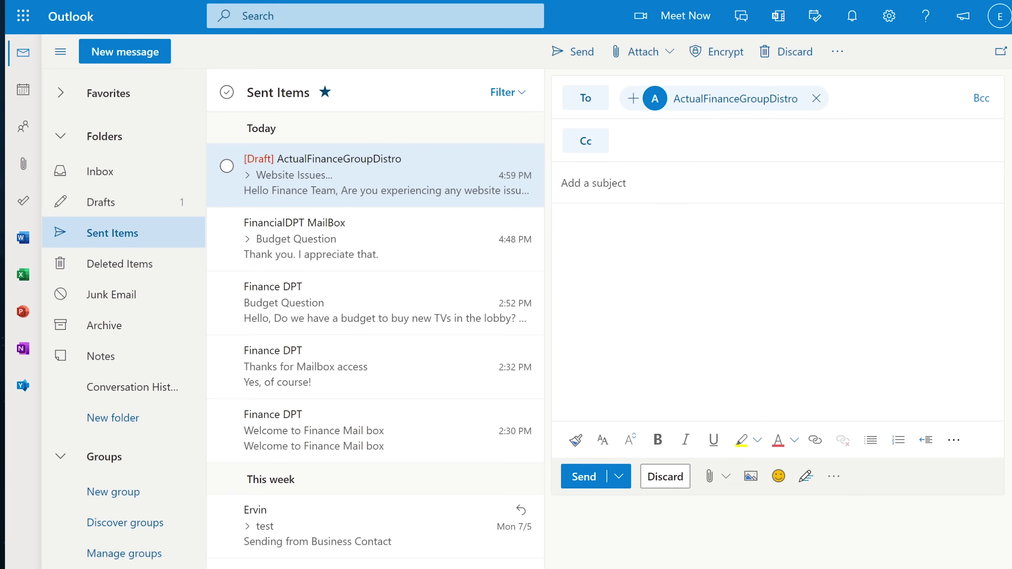
pyautogui.write('Website Issues')
pyautogui.press('Tab')
# Write the body 'Hello Finance Group,' asking about website loading issues, signed IT Support.
pyautogui.write('Hello Finance Group,')
pyautogui.press('Return')
pyautogui.write('Are you experiencingwebsite loading issues.')
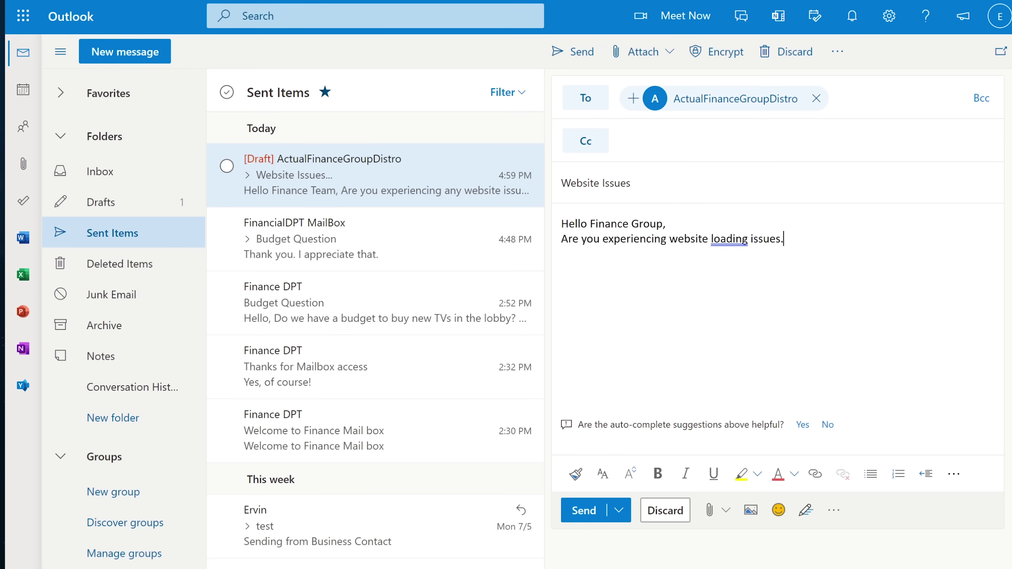
pyautogui.write('?')
pyautogui.press('Return')
pyautogui.write('Thanks,')
pyautogui.press('Return')
pyautogui.write('Ervin')
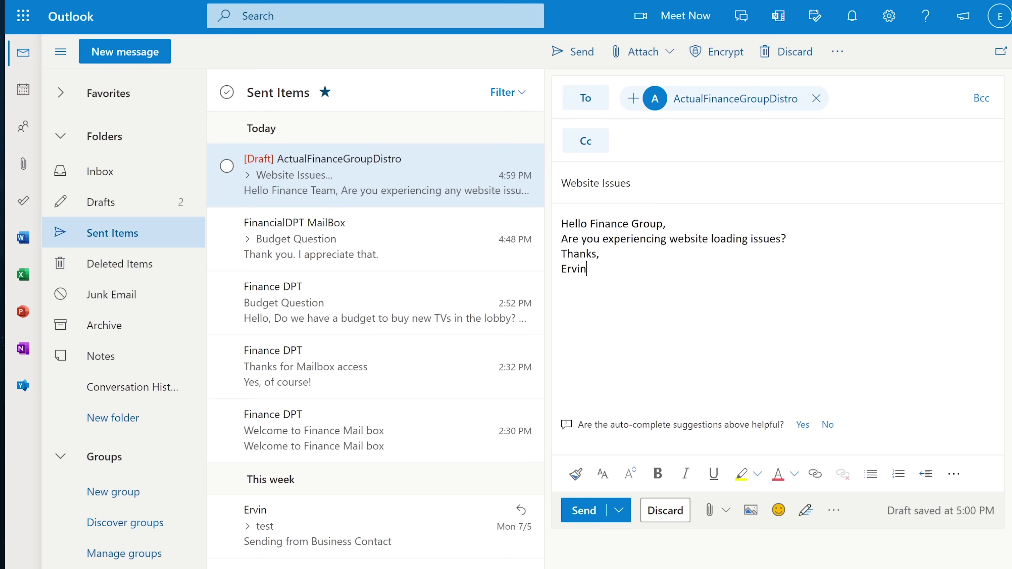
pyautogui.press('Return')
pyautogui.write('IT Support')
# Send the Website Issues email and read it in the recipient's Inbox.
pyautogui.click(584, 511)
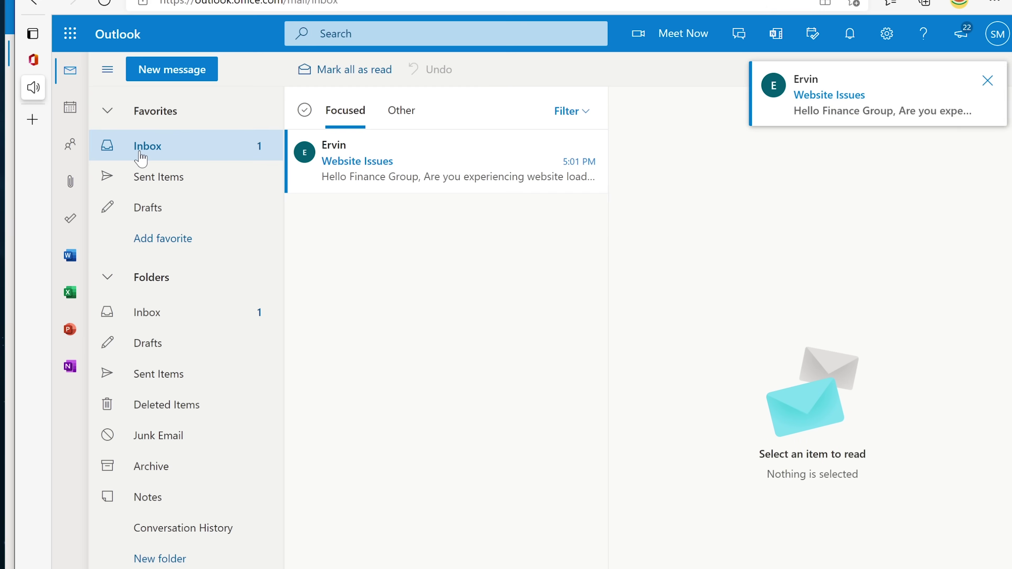
pyautogui.click(371, 175)
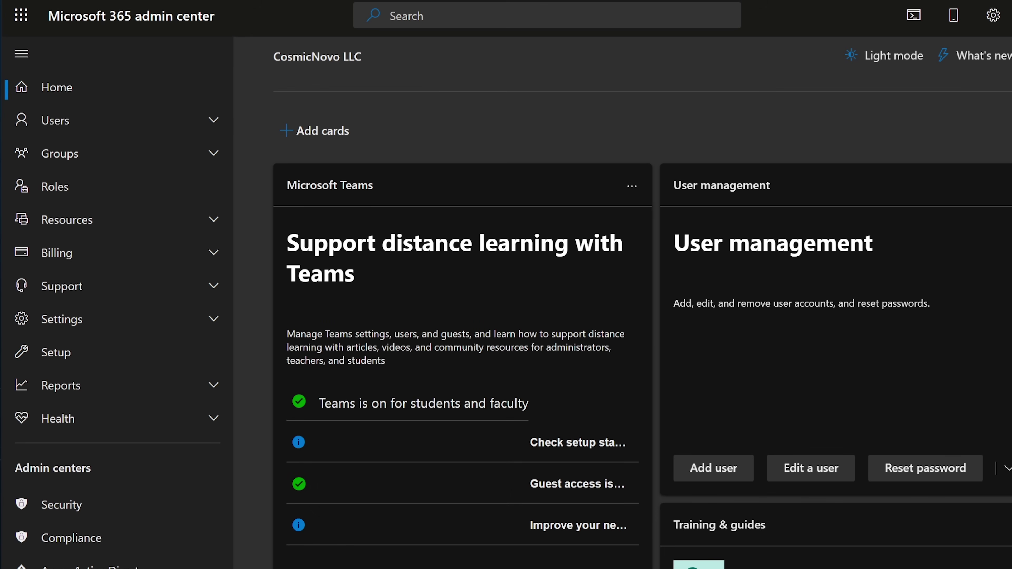
# Expand and collapse the Users section, then expand the Groups section in the admin nav.
pyautogui.click(64, 119)
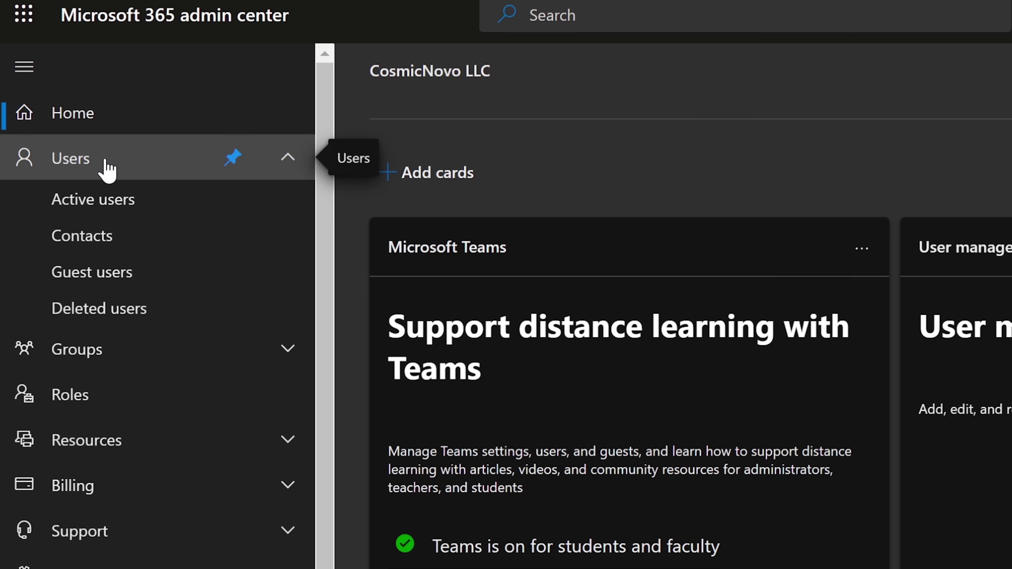
pyautogui.click(107, 167)
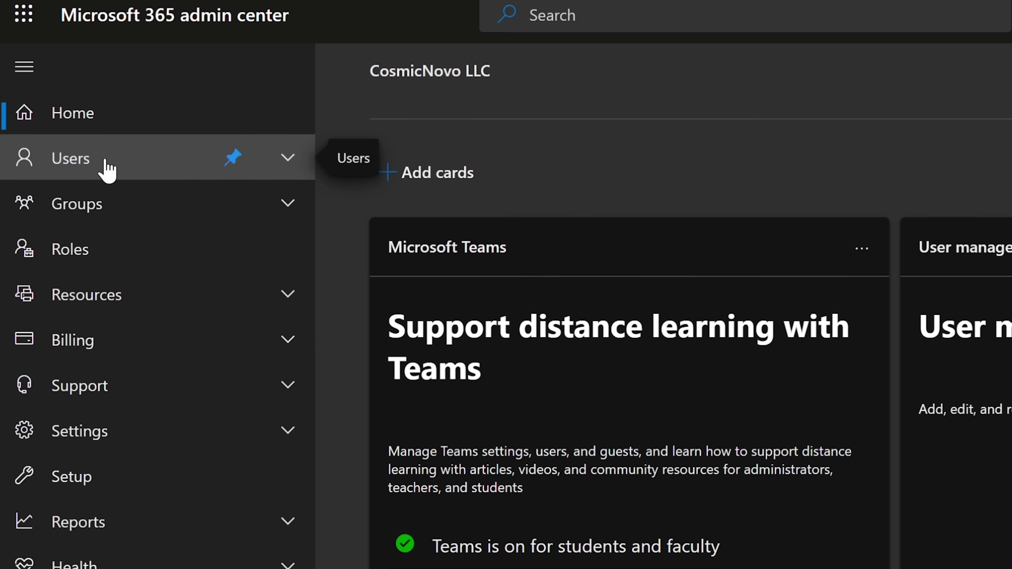
pyautogui.click(85, 205)
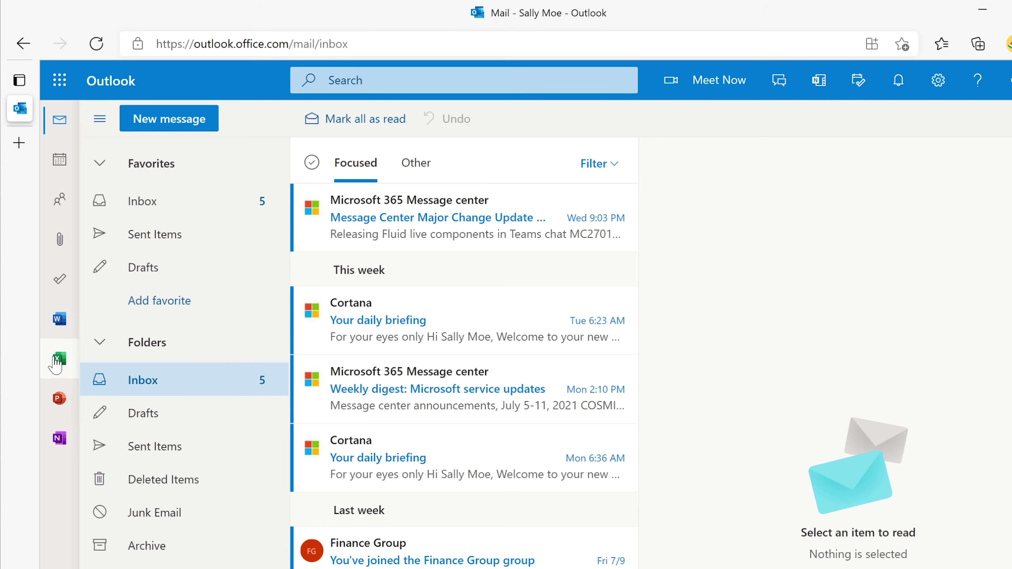
# Check the Book workbook's options on Excel's start page, then go to OneDrive.
pyautogui.click(58, 359)
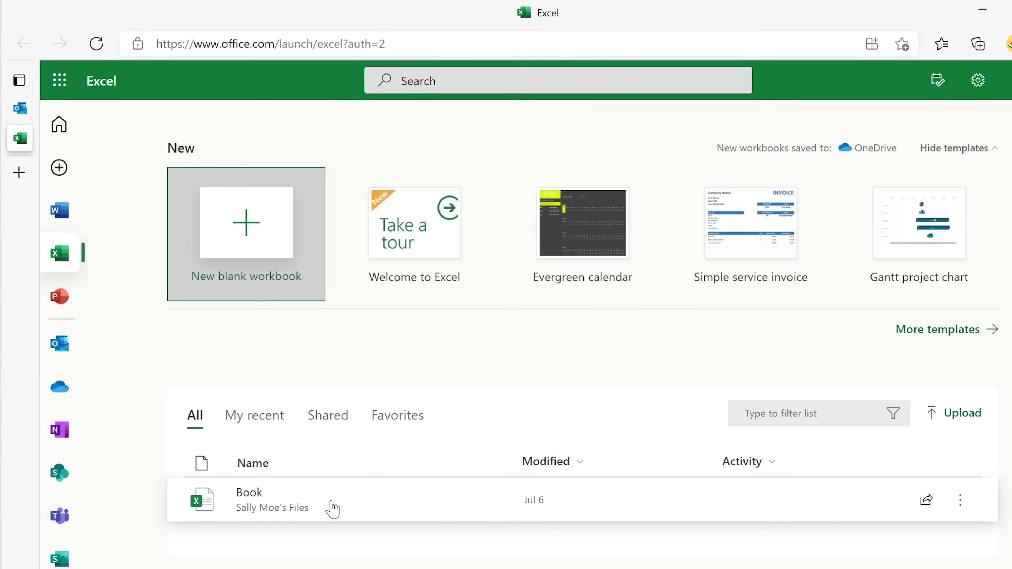
pyautogui.click(960, 502)
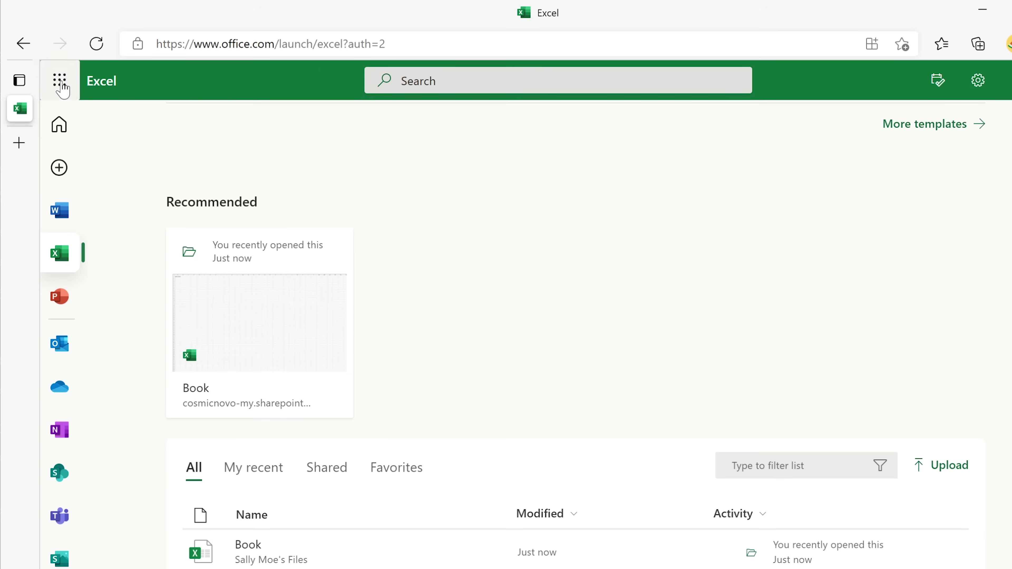
pyautogui.click(60, 82)
pyautogui.click(228, 193)
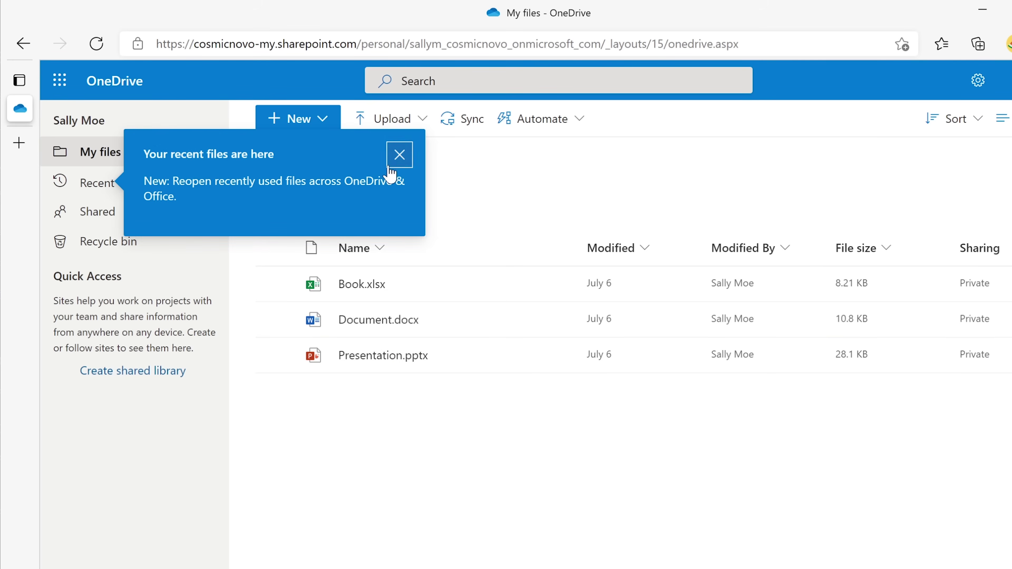
# Dismiss the recent-files and teamwork tips and select Book.xlsx.
pyautogui.click(398, 155)
pyautogui.click(514, 250)
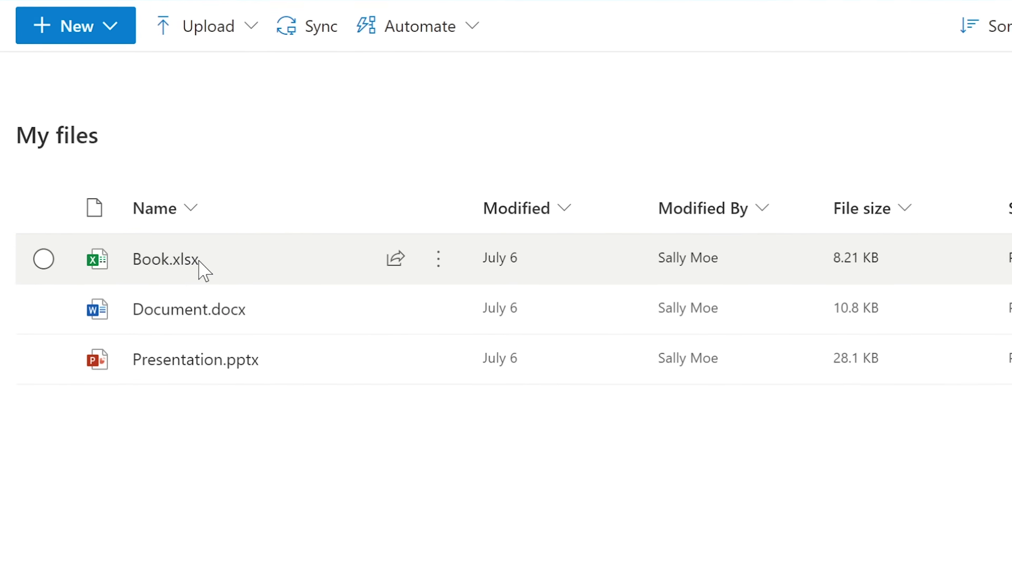
pyautogui.moveTo(153, 267)
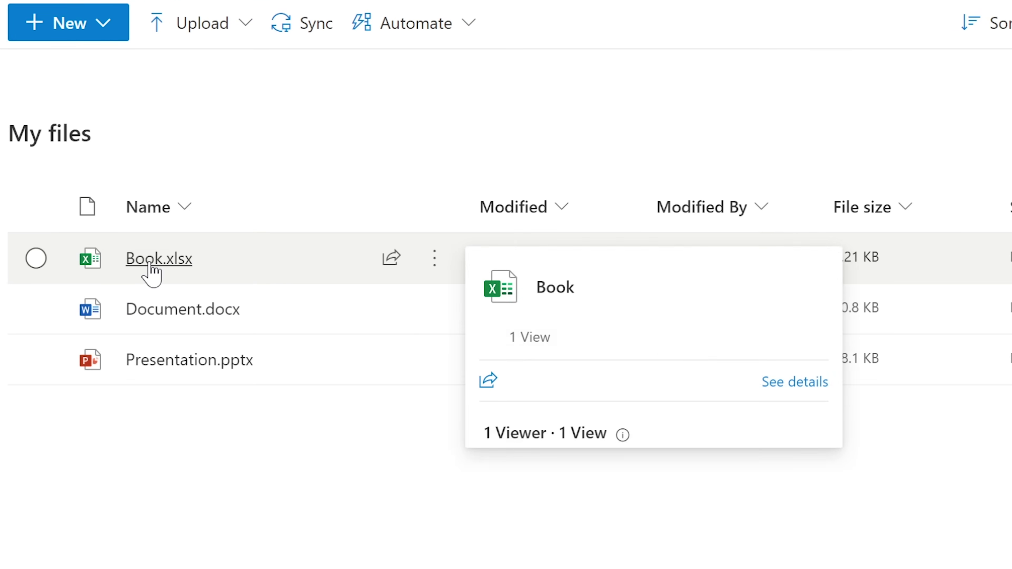
pyautogui.click(35, 259)
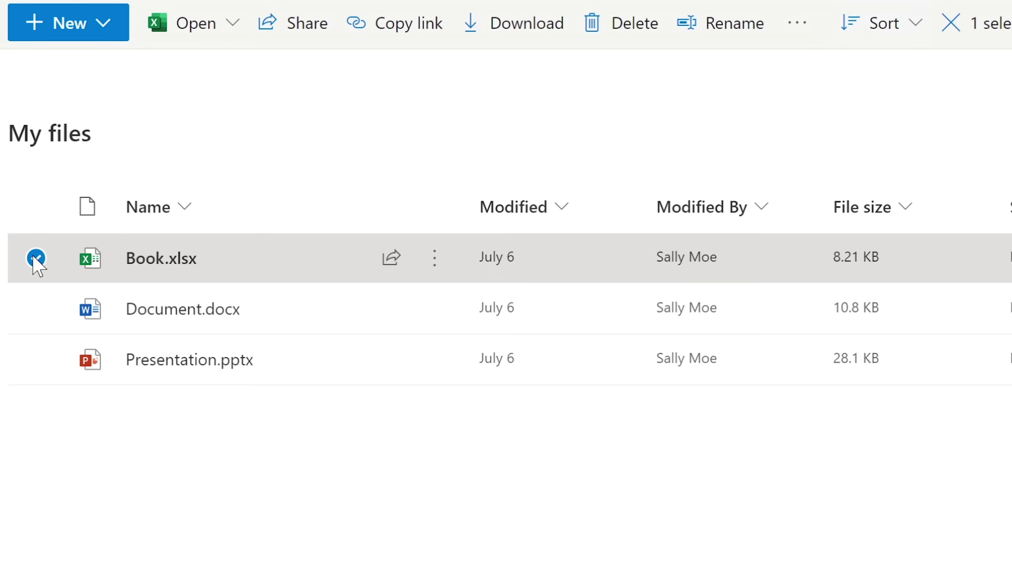
# Rename Book.xlsx to 'Filewearegoingtodelete'.
pyautogui.moveTo(190, 265)
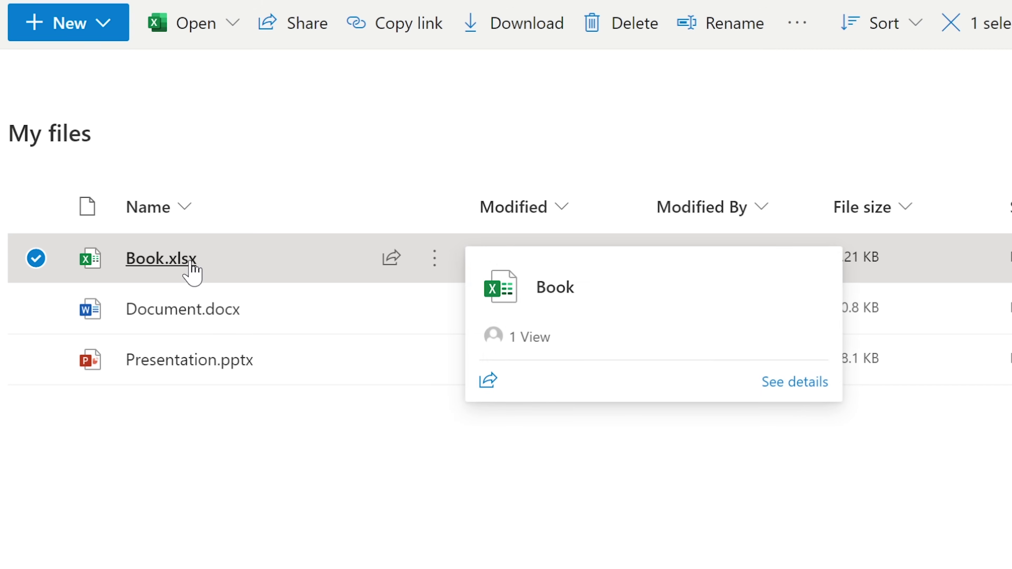
pyautogui.rightClick(137, 259)
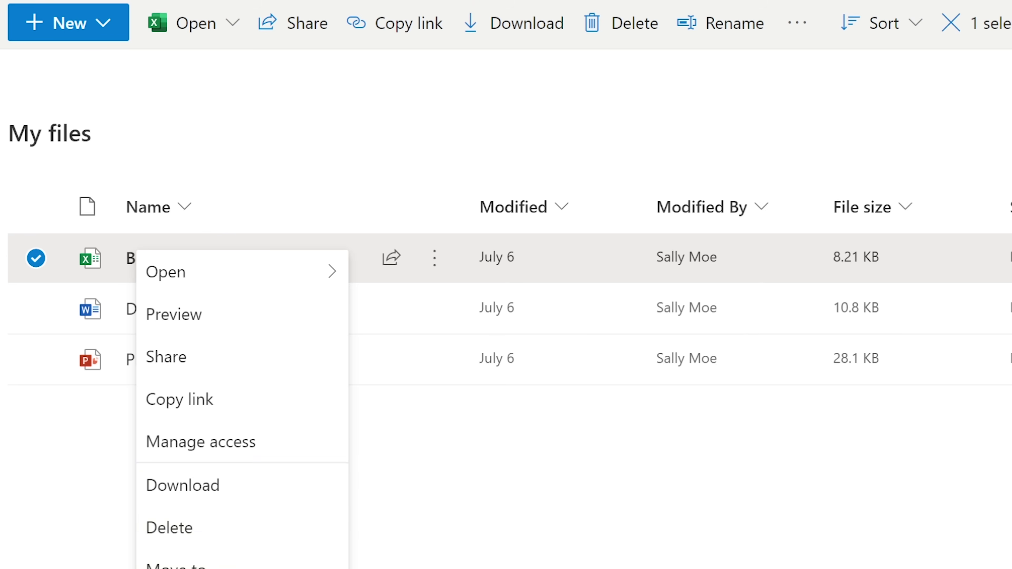
pyautogui.press('F2')
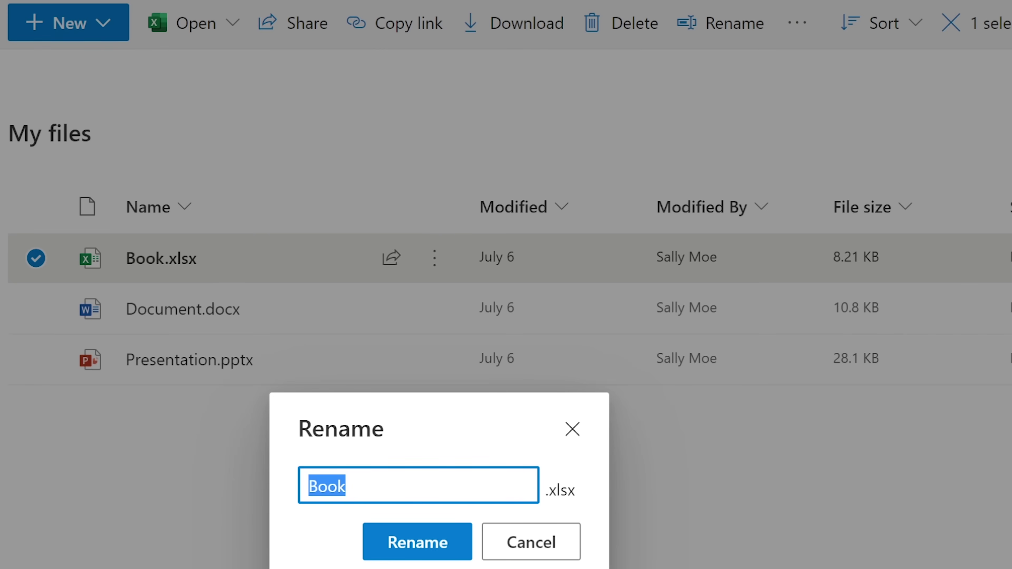
pyautogui.write('Fi')
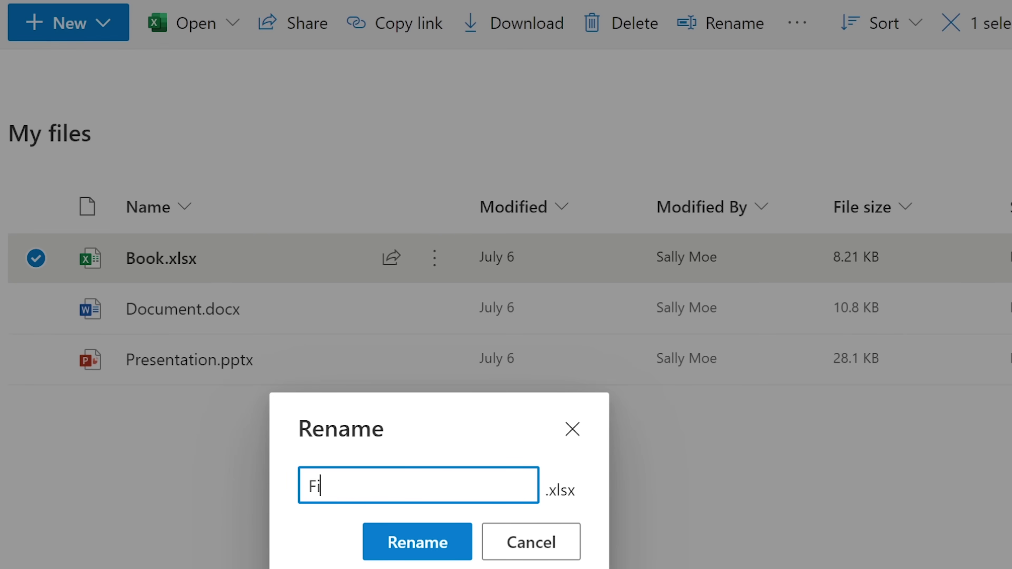
pyautogui.write('lewearegoing to')
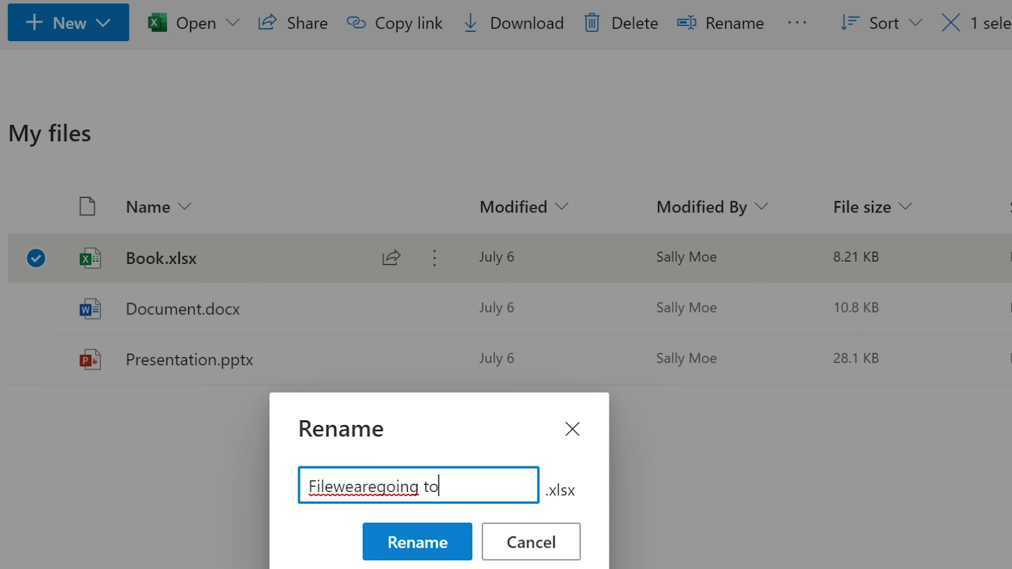
pyautogui.press('BackSpace')
pyautogui.press('BackSpace')
pyautogui.press('BackSpace')
pyautogui.write('to d')
pyautogui.press('BackSpace')
pyautogui.press('BackSpace')
pyautogui.write('delete')
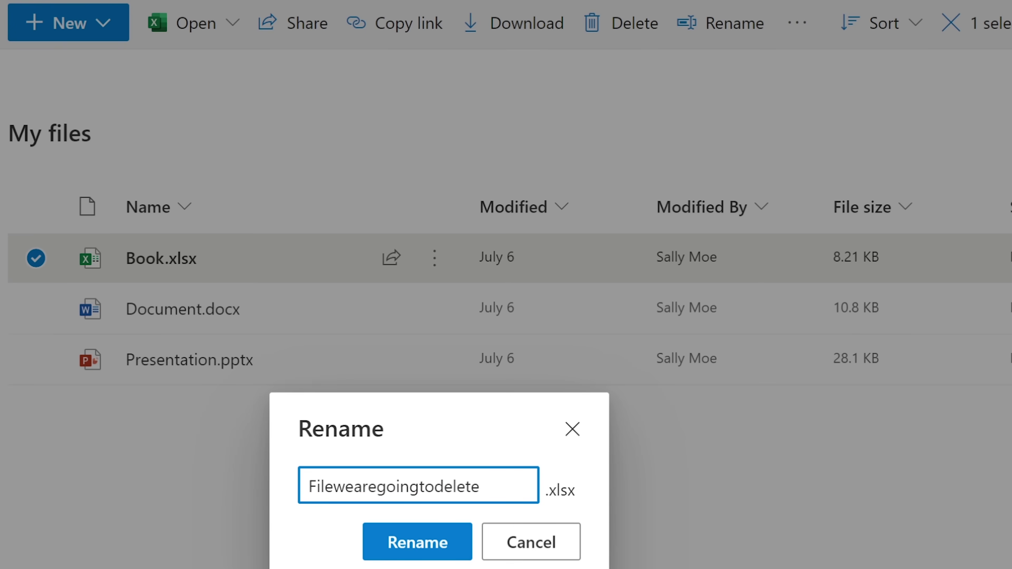
pyautogui.click(429, 552)
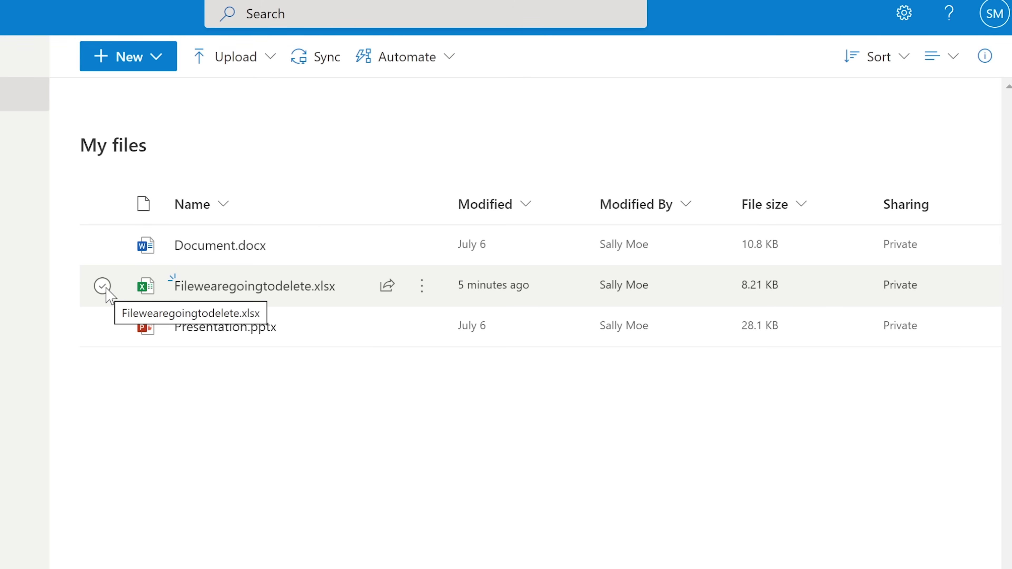
# Delete Filewearegoingtodelete.xlsx, overriding the warning that the file is open.
pyautogui.click(102, 286)
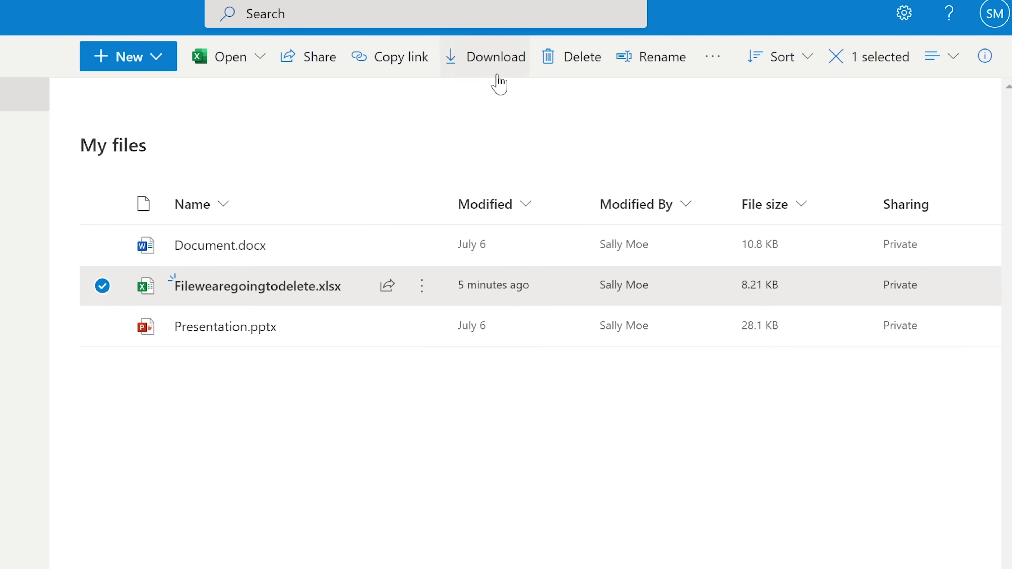
pyautogui.click(573, 59)
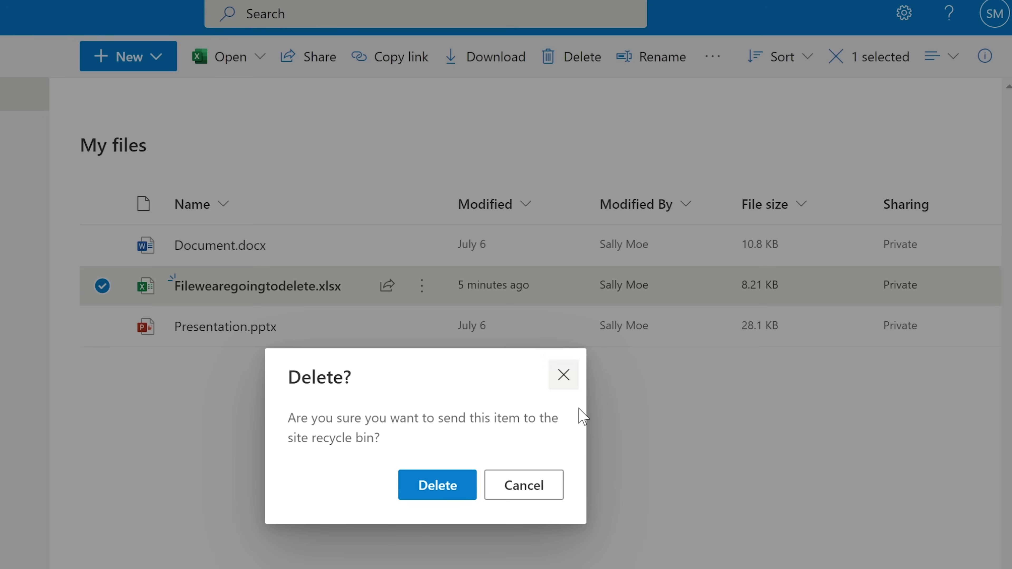
pyautogui.click(445, 494)
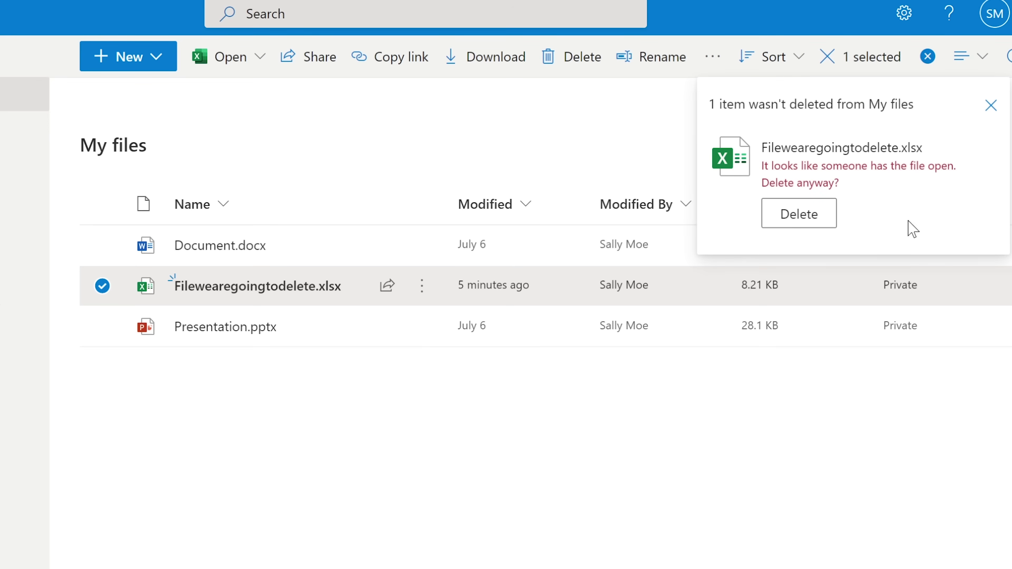
pyautogui.click(803, 212)
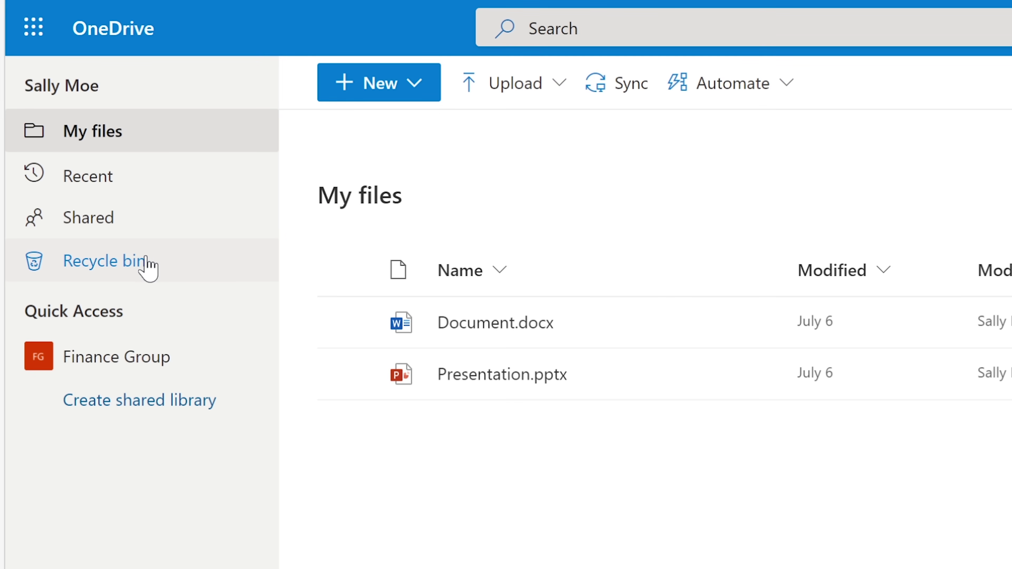
pyautogui.click(138, 266)
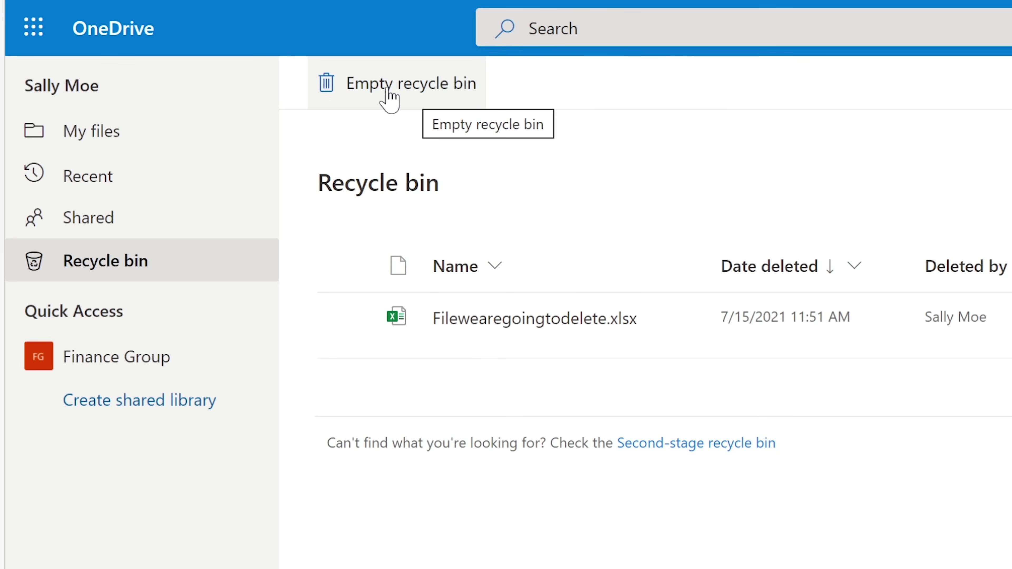
pyautogui.click(106, 138)
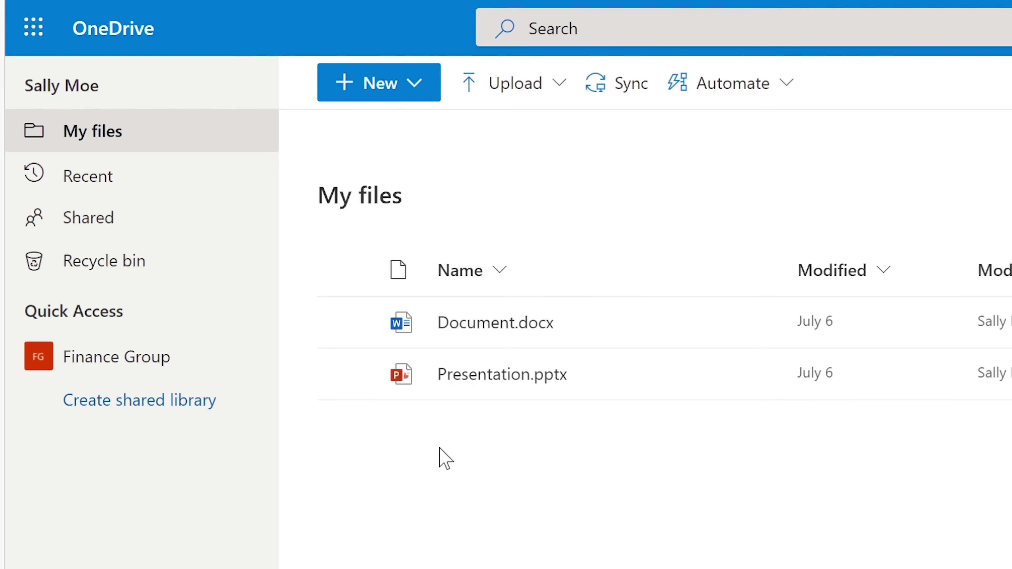
# Clear the Active users search box and open the test user's details pane.
pyautogui.moveTo(558, 380)
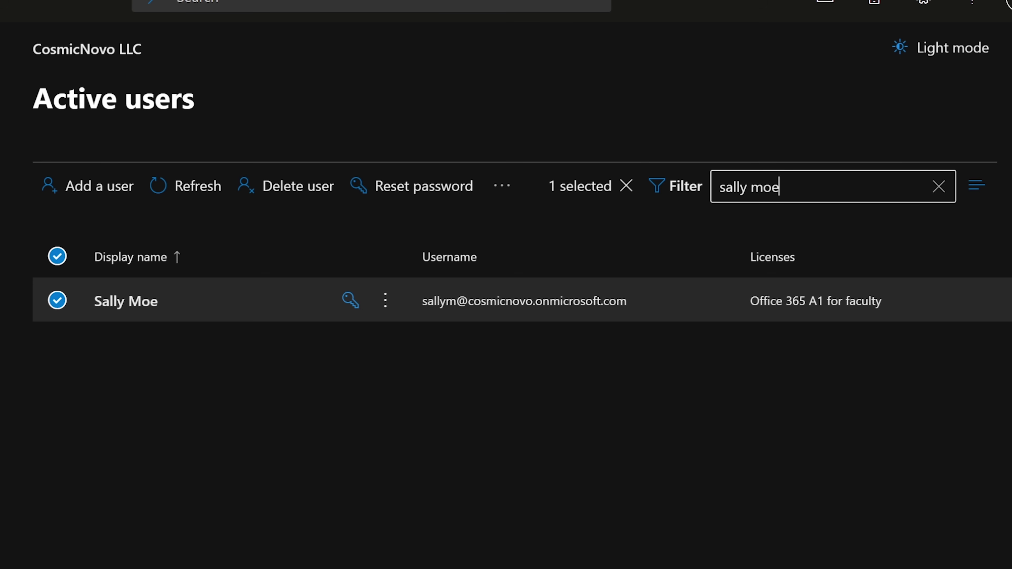
pyautogui.hotkey('ctrl', 'shift', 'Left')
pyautogui.hotkey('ctrl', 'shift', 'Left')
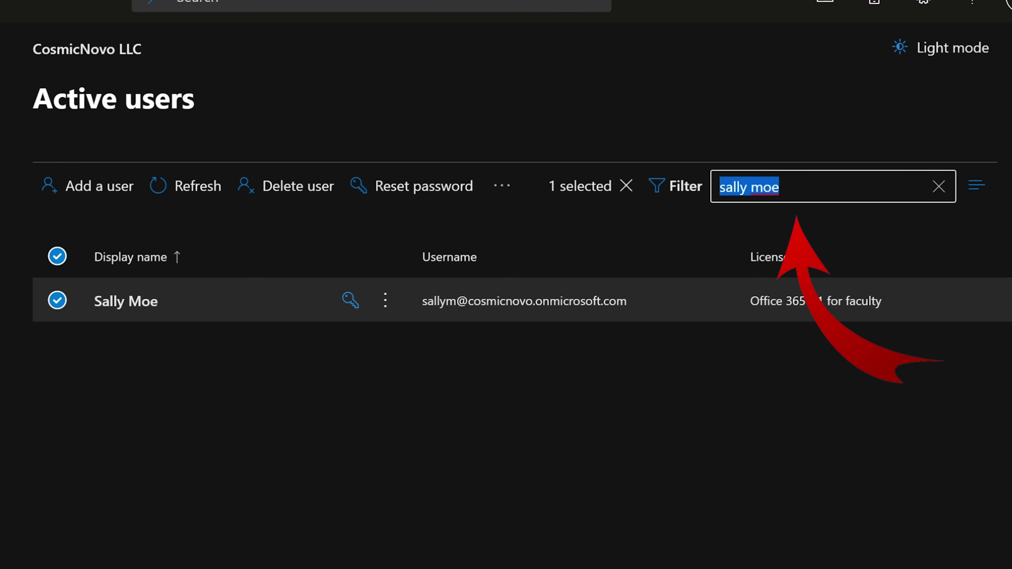
pyautogui.click(938, 186)
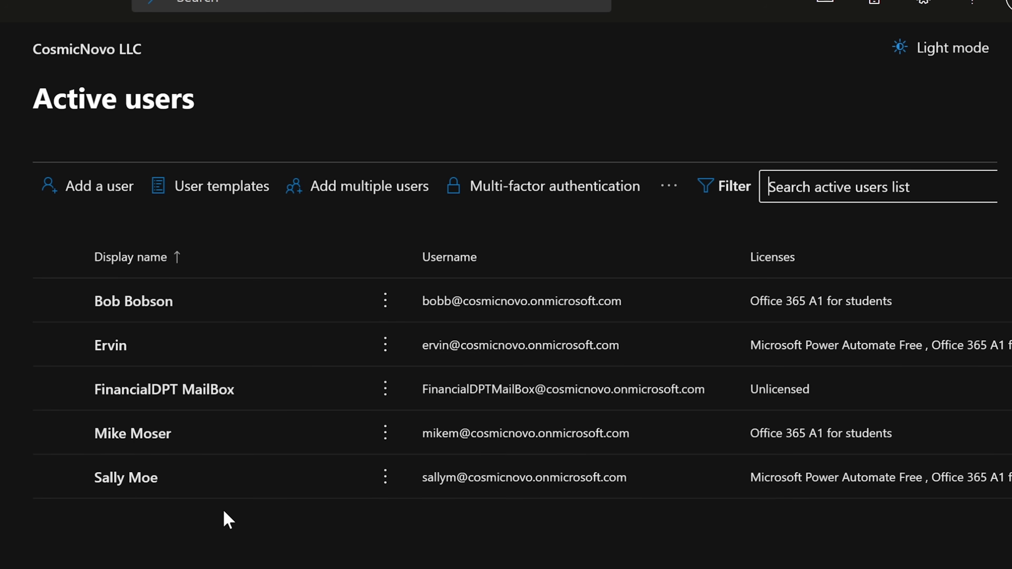
pyautogui.click(126, 480)
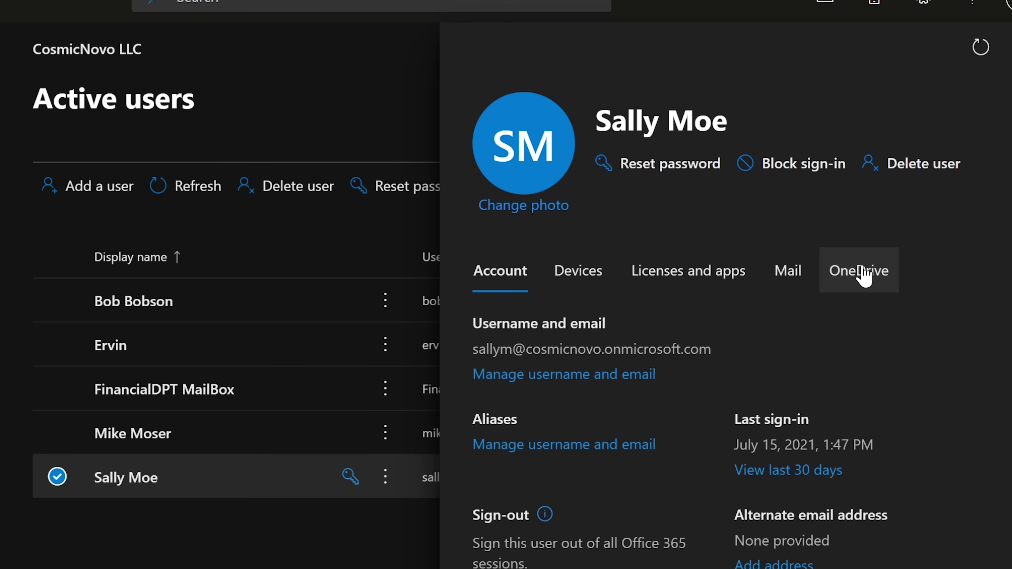
# On the user's OneDrive tab, use 'Create link to files' under Get access to files.
pyautogui.click(863, 275)
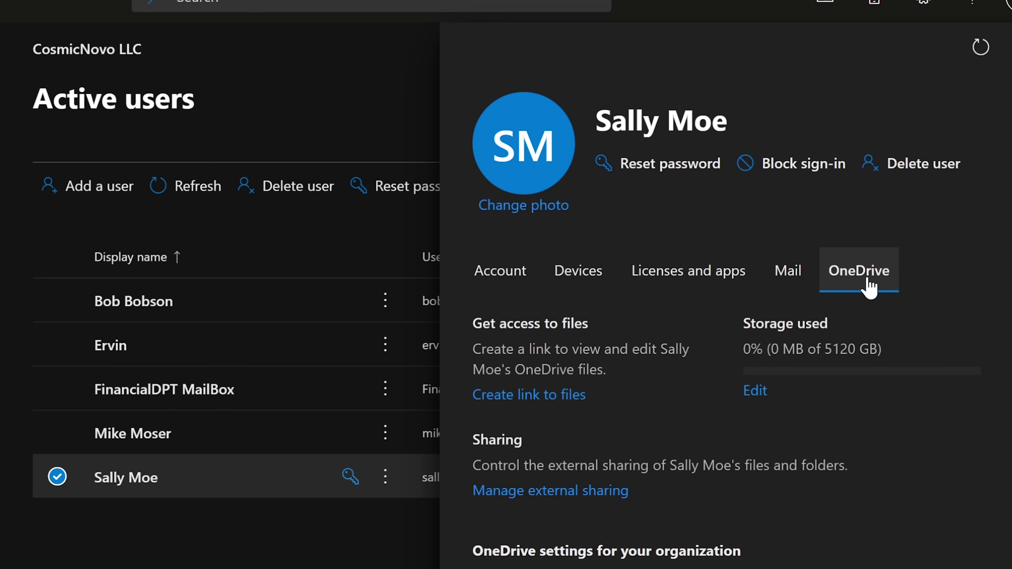
pyautogui.moveTo(471, 324); pyautogui.dragTo(610, 331)
pyautogui.click(613, 332)
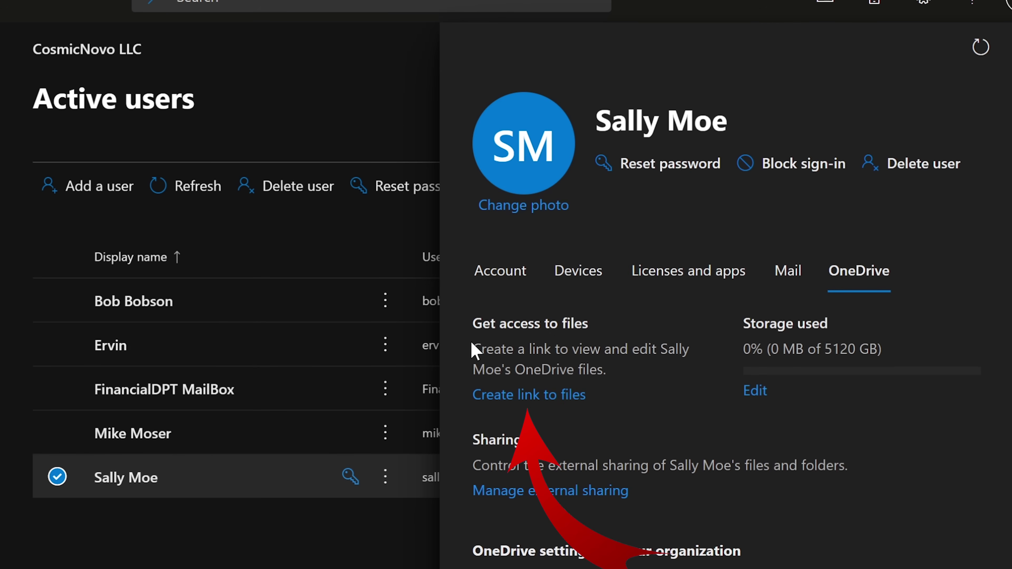
pyautogui.moveTo(472, 350); pyautogui.dragTo(578, 349)
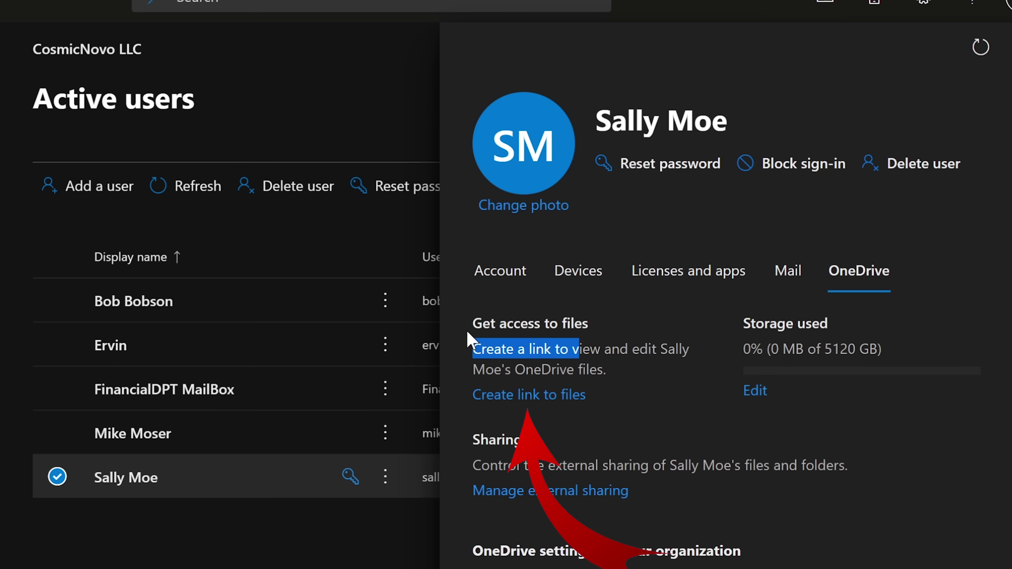
pyautogui.click(473, 348)
pyautogui.moveTo(473, 349); pyautogui.dragTo(622, 375)
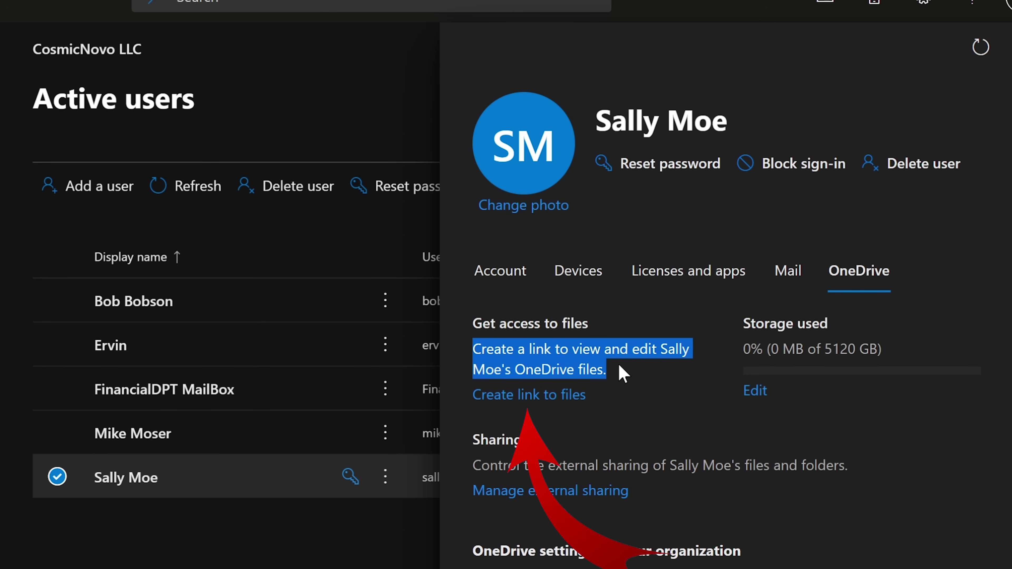
pyautogui.click(622, 375)
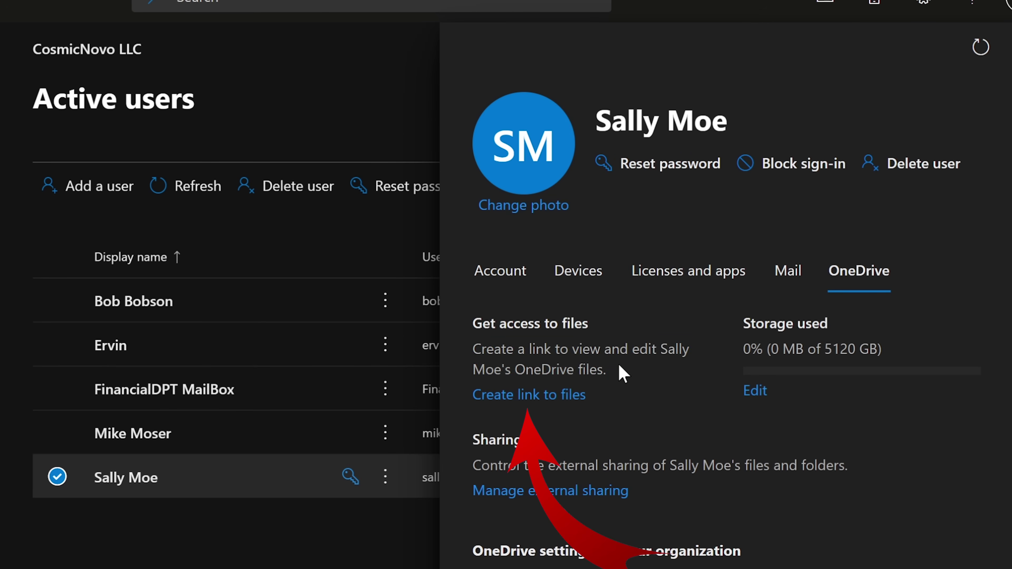
pyautogui.click(534, 399)
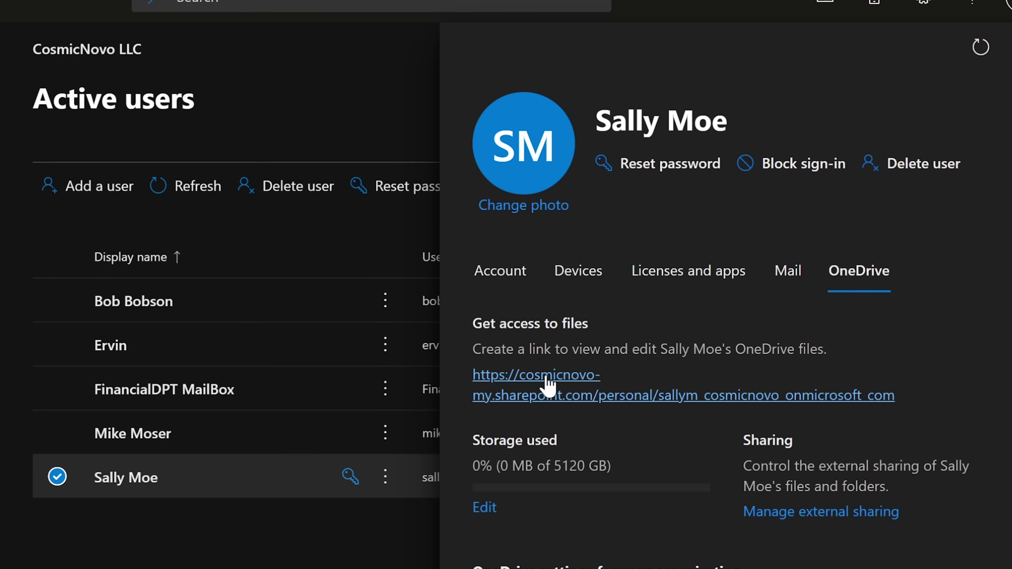
# Follow the generated link to open the user's OneDrive files.
pyautogui.click(547, 384)
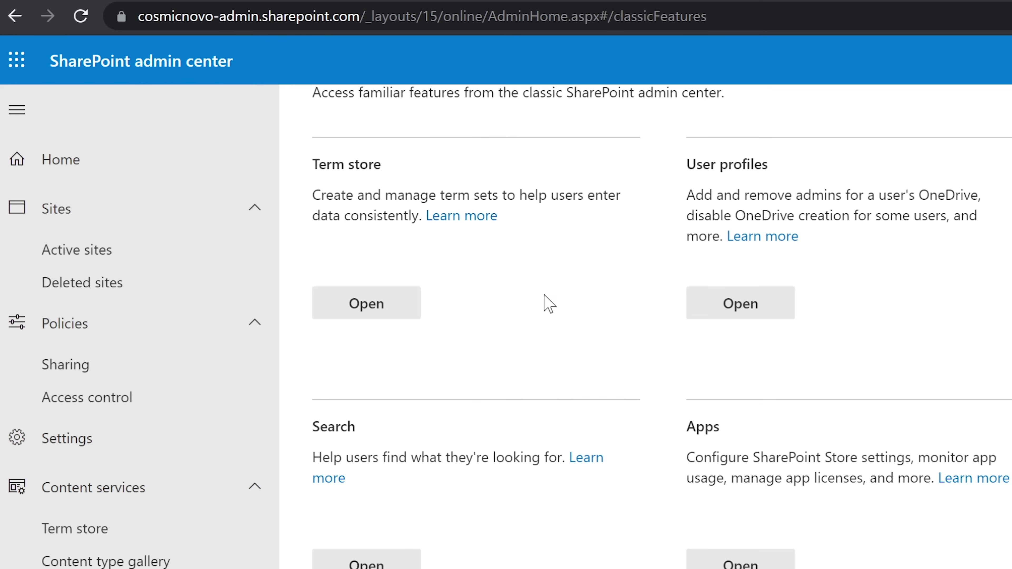
pyautogui.scroll(2, 515, 319)
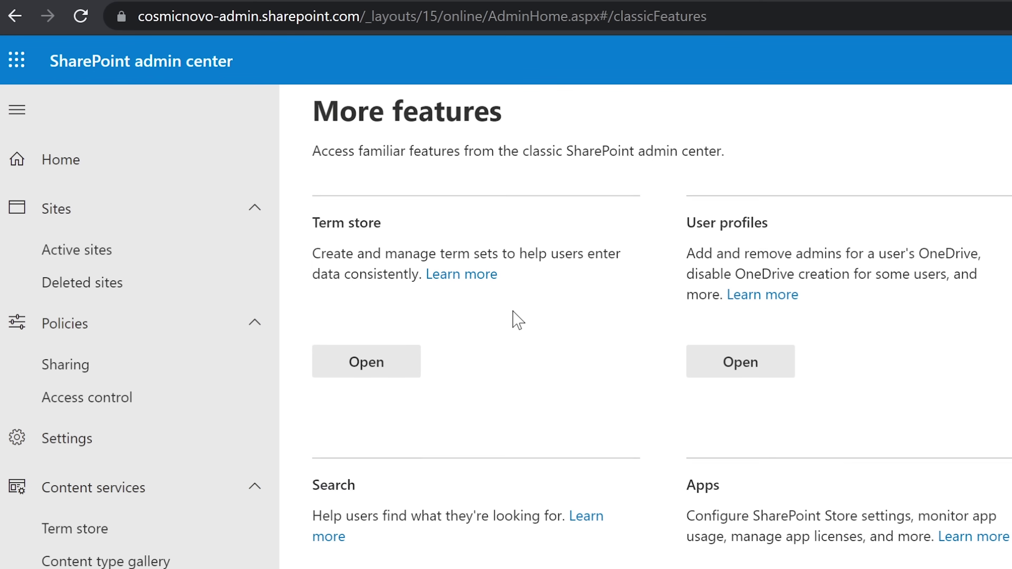
# From Home, collapse Content services and Policies, open More features, and choose User profiles.
pyautogui.scroll(-2, 515, 319)
pyautogui.click(79, 167)
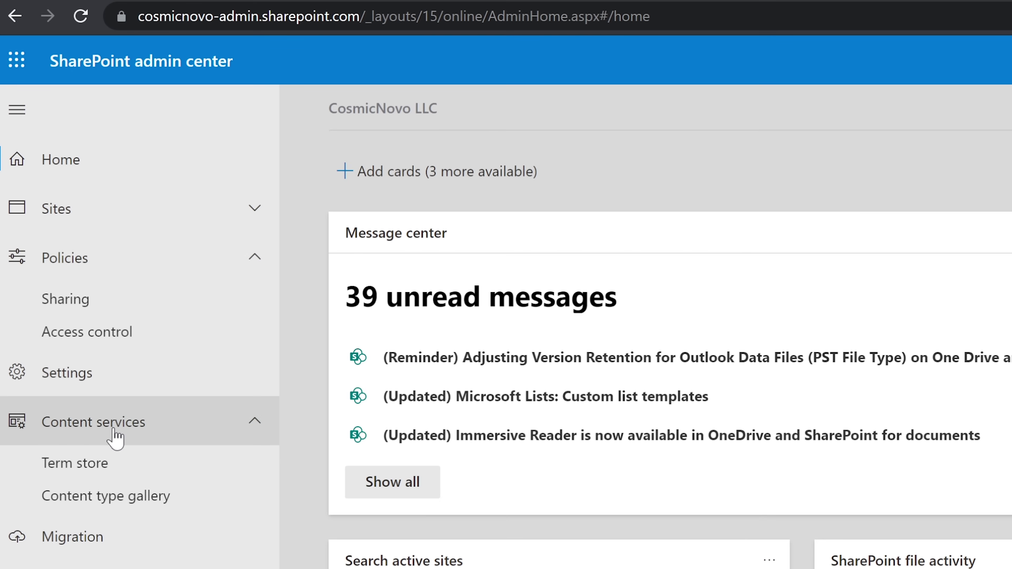
pyautogui.click(106, 418)
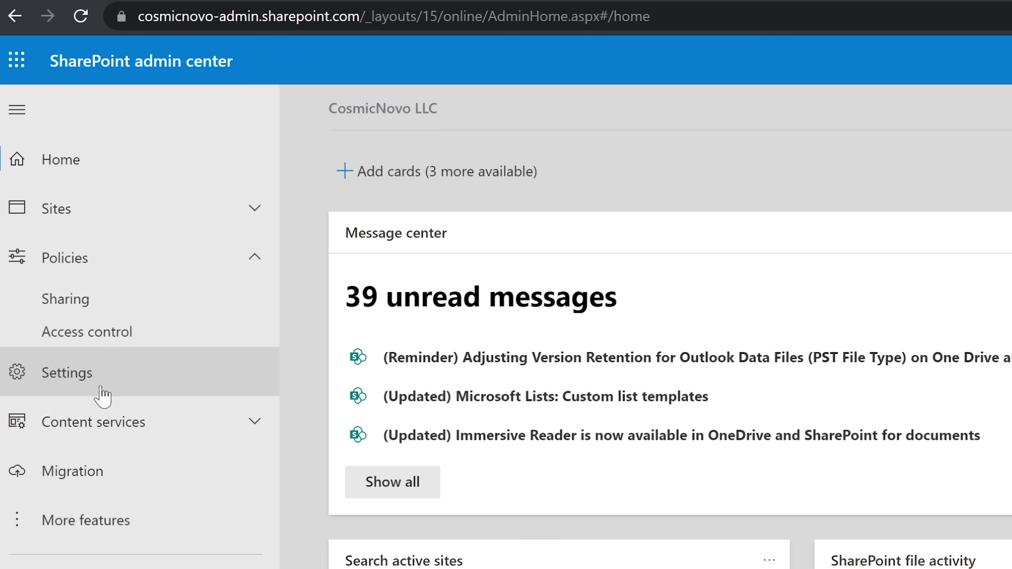
pyautogui.click(106, 263)
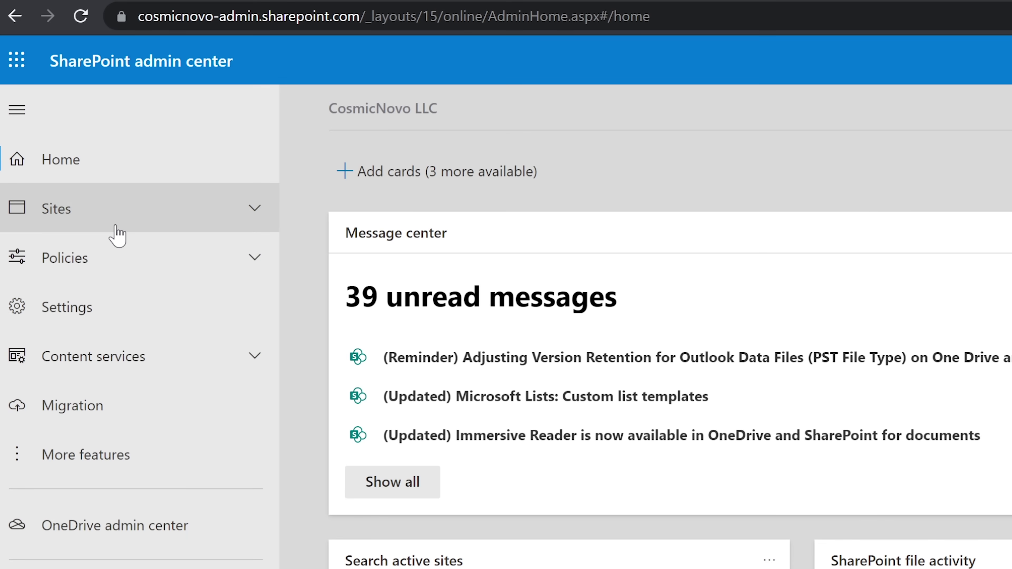
pyautogui.click(100, 456)
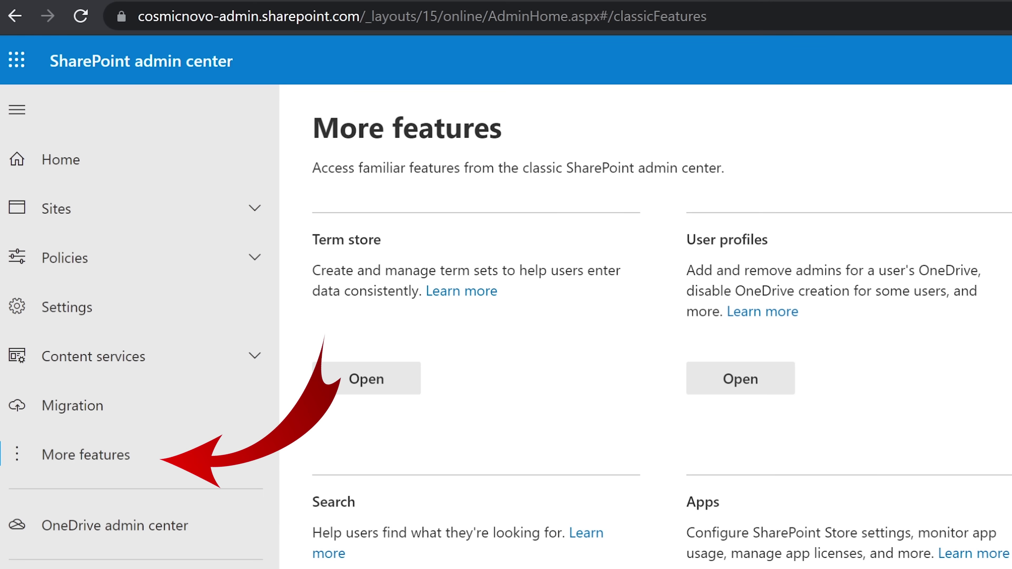
pyautogui.click(757, 377)
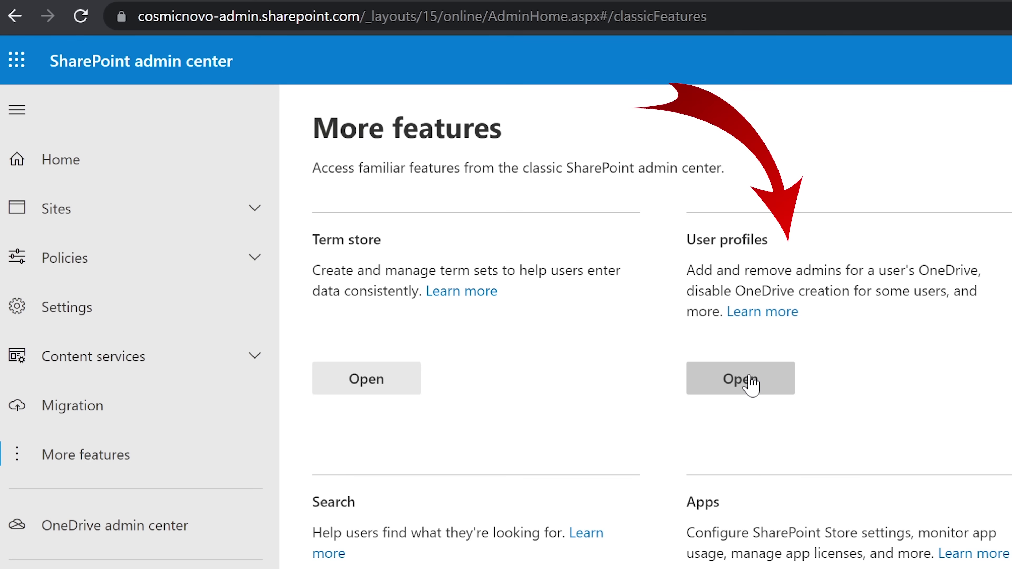
# Load User profiles and go to Manage User Profiles under People.
pyautogui.click(749, 376)
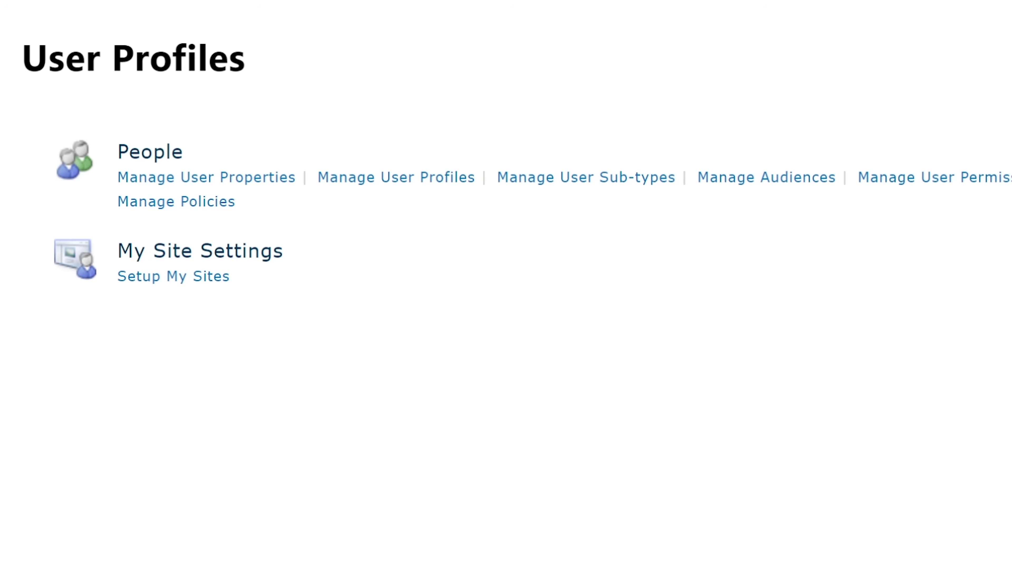
pyautogui.click(383, 177)
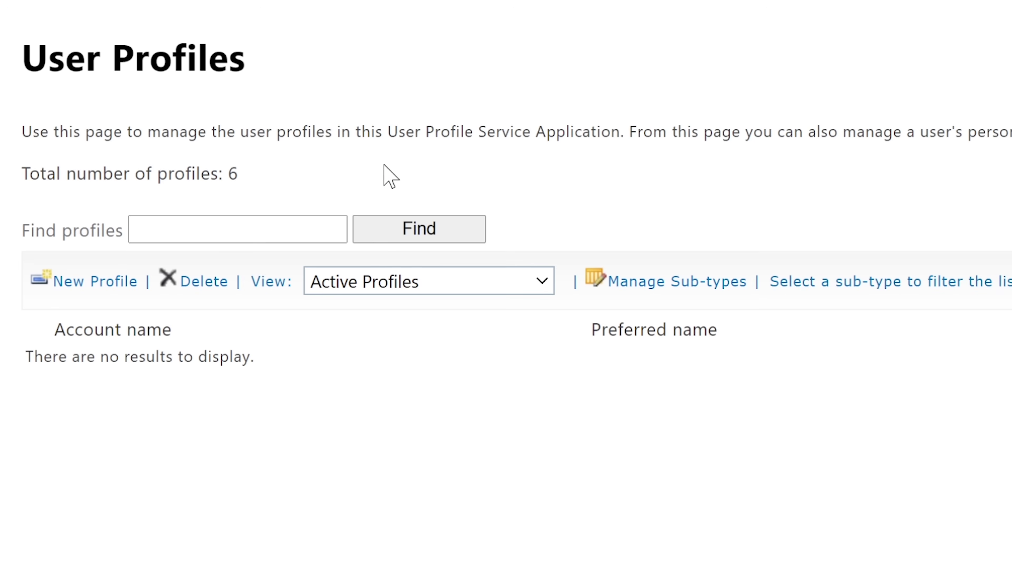
# Search Find profiles for the user's name.
pyautogui.click(295, 223)
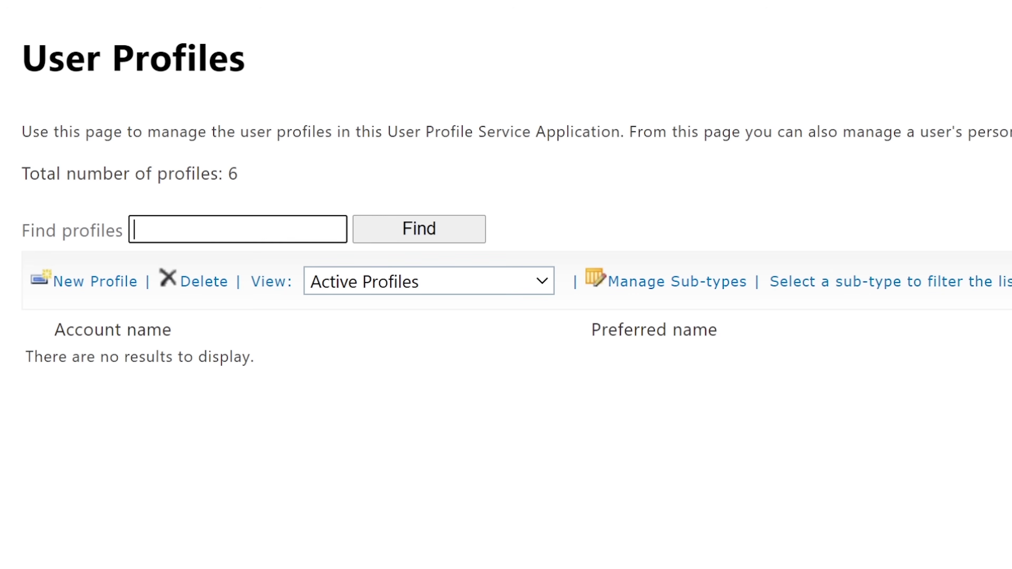
pyautogui.write('ll moe')
pyautogui.click(434, 230)
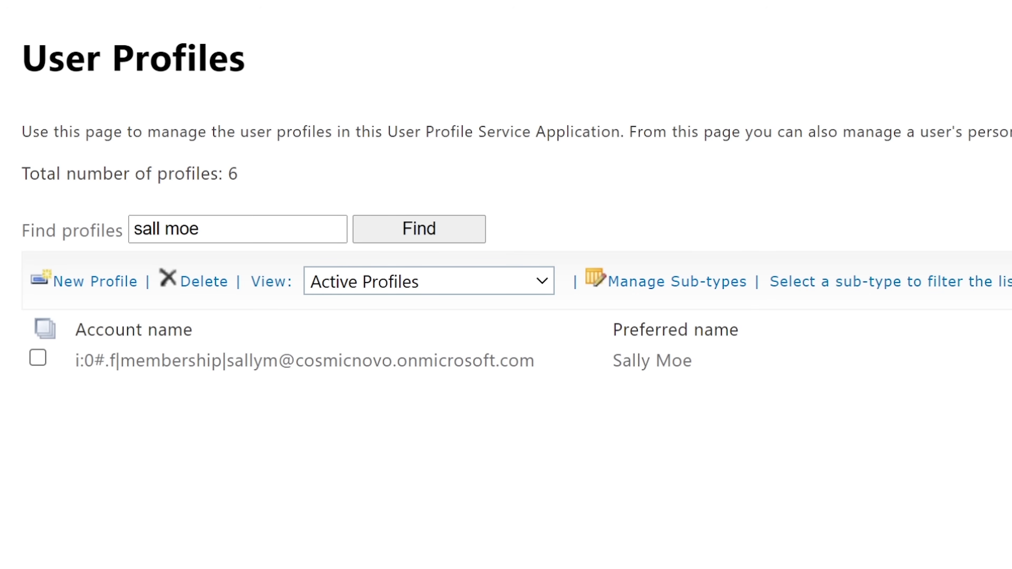
# Open the matching profile's dropdown and choose Manage Personal Site.
pyautogui.click(38, 358)
pyautogui.click(584, 362)
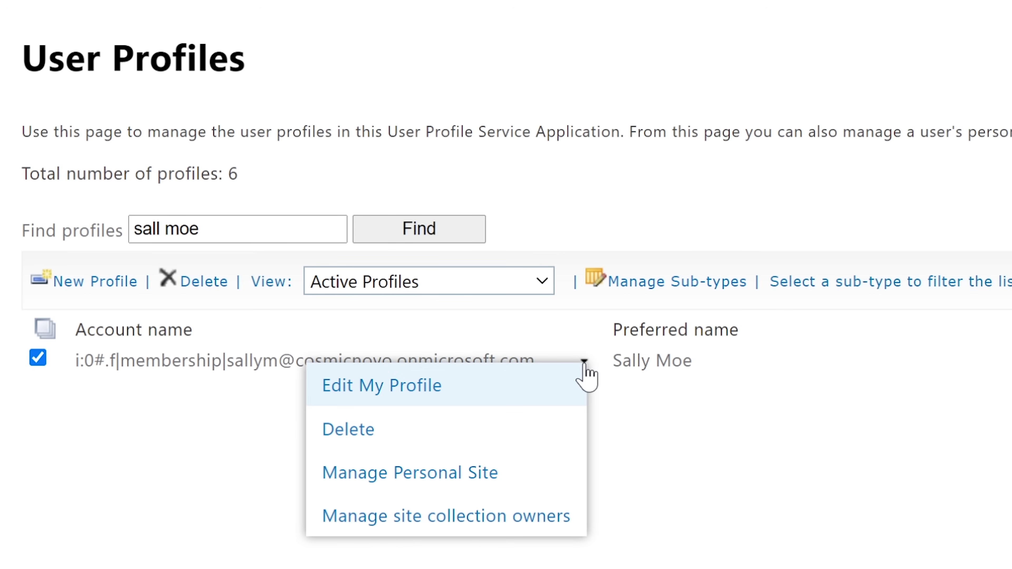
pyautogui.click(666, 419)
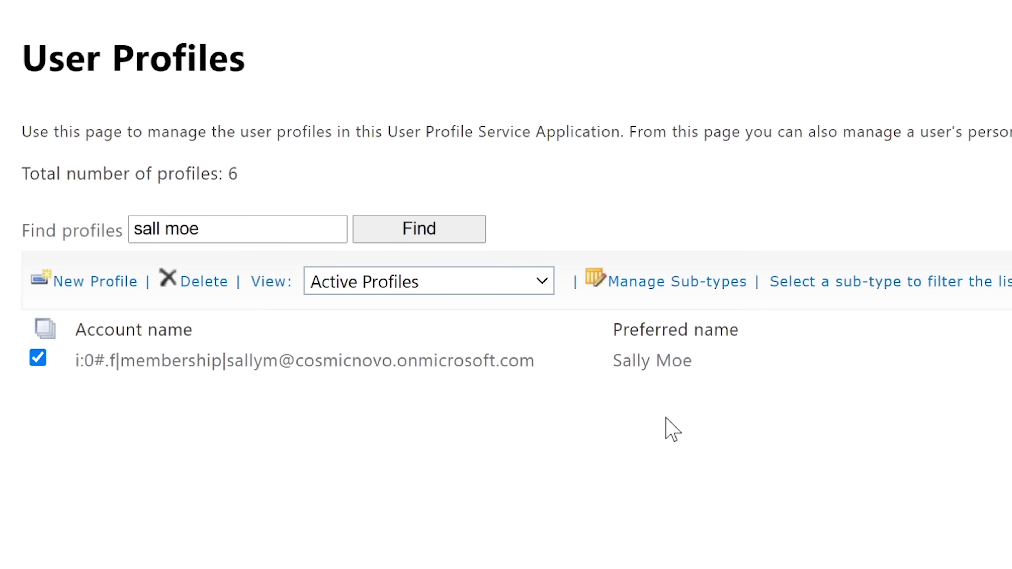
pyautogui.click(584, 361)
pyautogui.click(747, 482)
pyautogui.click(584, 361)
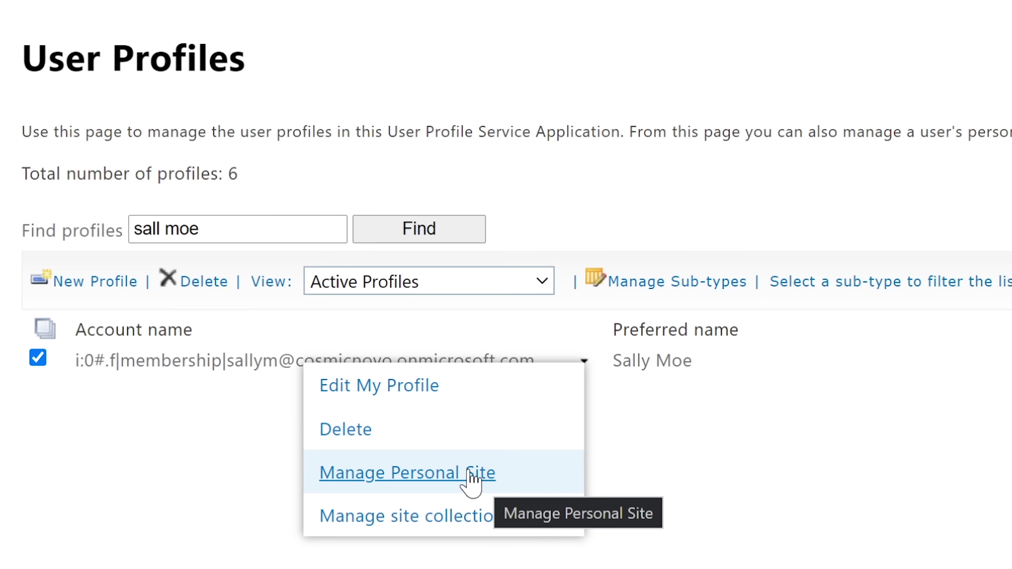
pyautogui.click(470, 473)
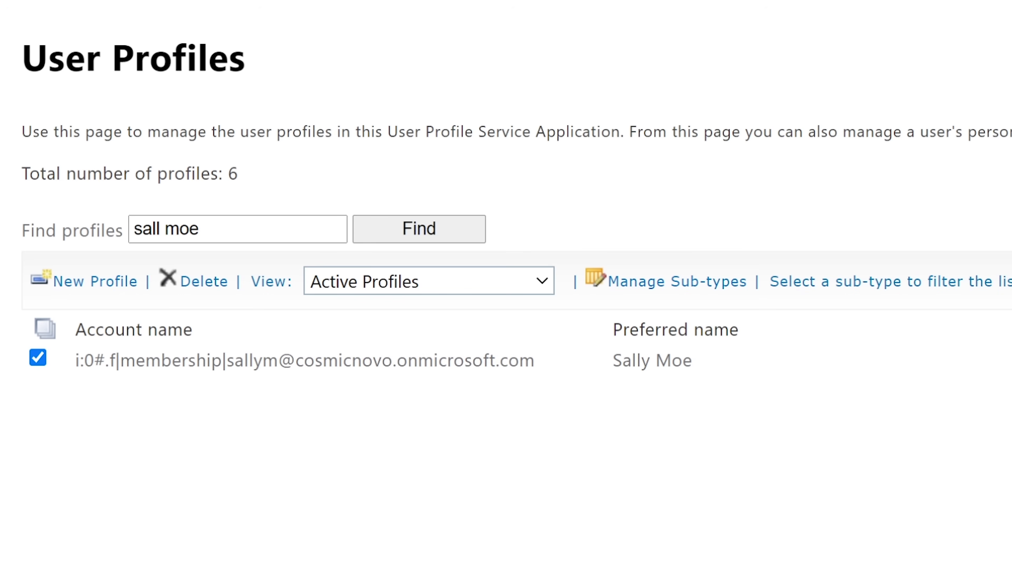
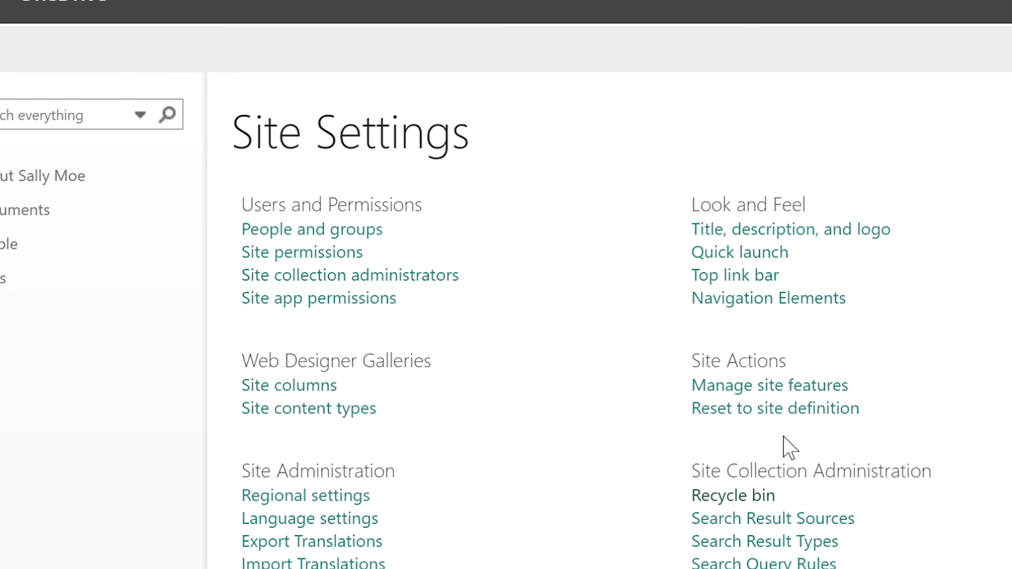
# Restore Filewearegoingtodelete.xlsx from the site collection recycle bin in Site Settings.
pyautogui.moveTo(692, 376); pyautogui.dragTo(756, 383)
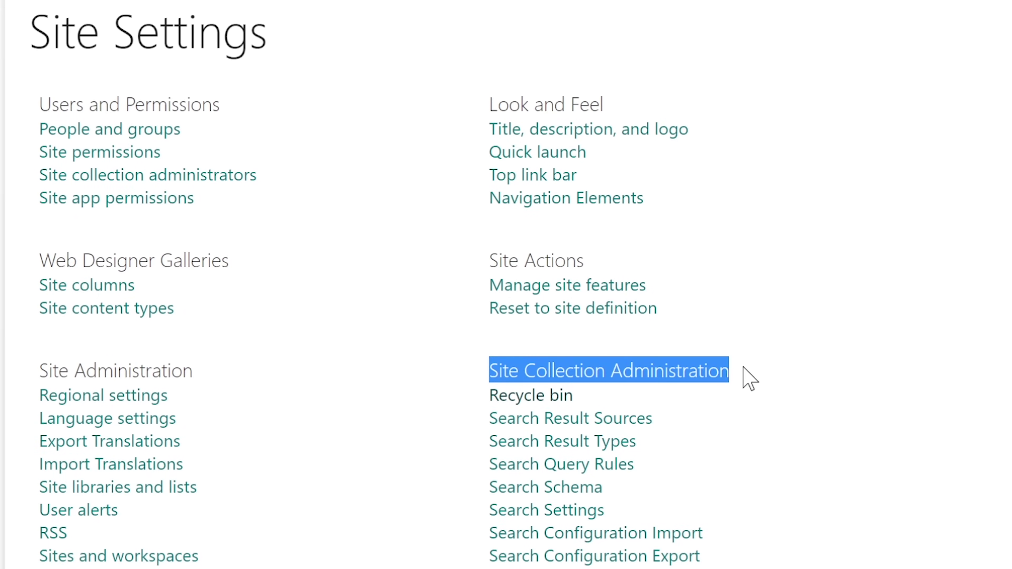
pyautogui.click(616, 403)
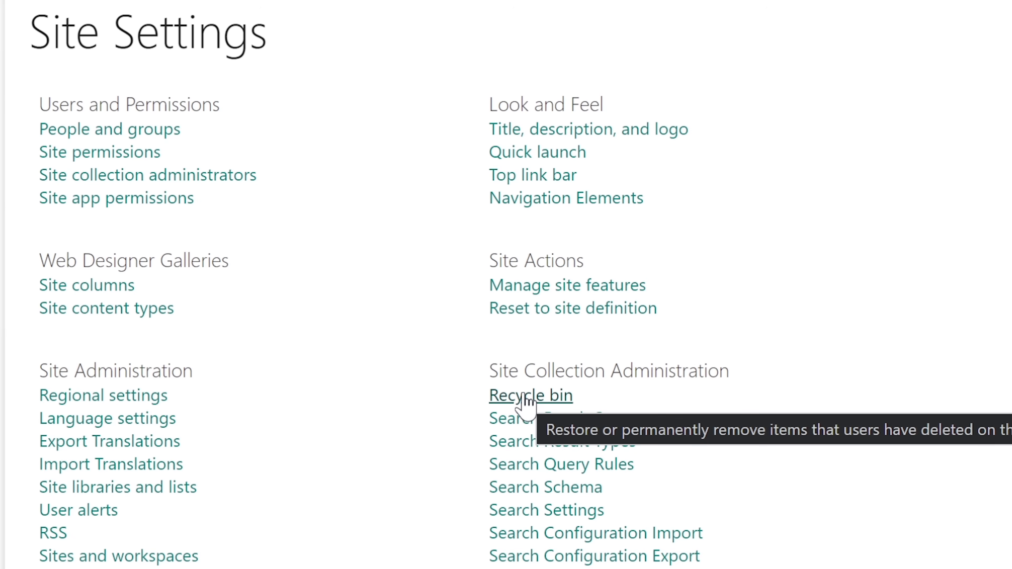
pyautogui.click(524, 396)
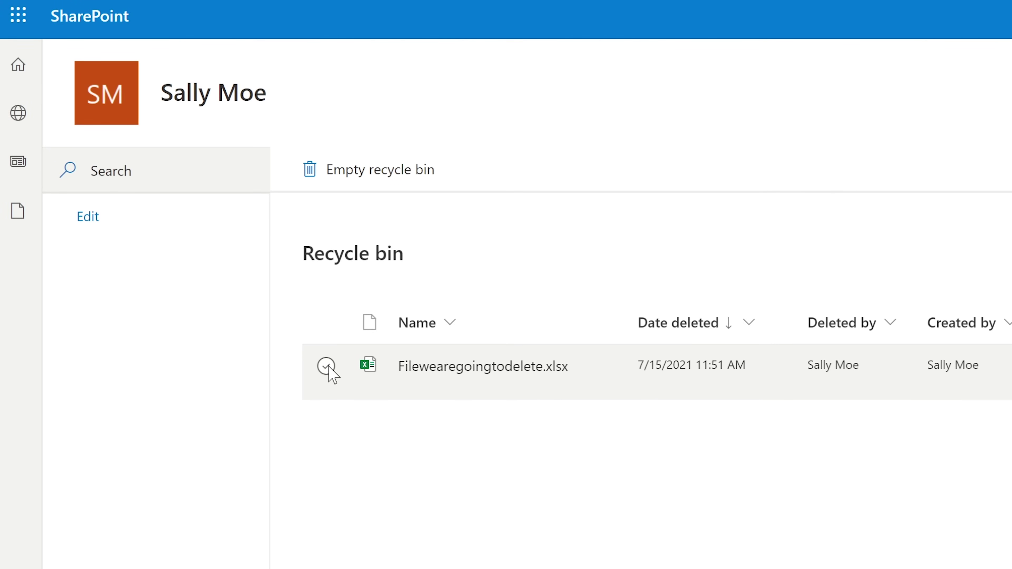
pyautogui.click(326, 366)
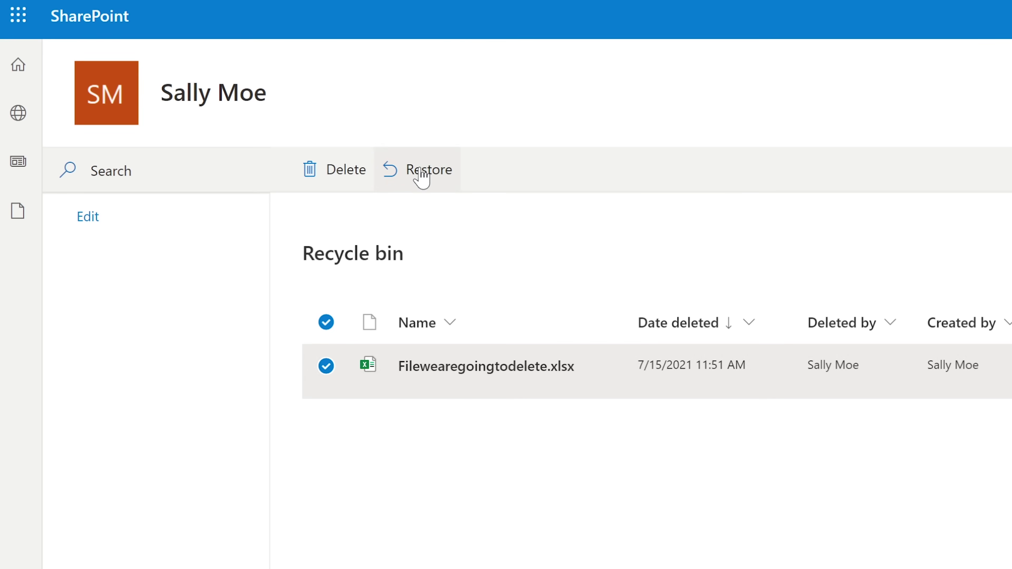
pyautogui.click(421, 171)
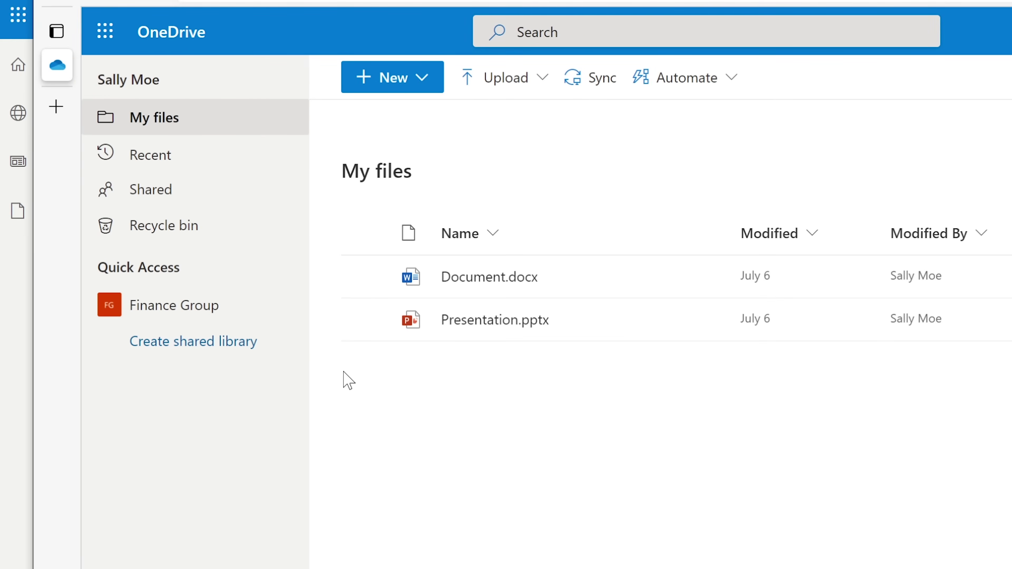
# Verify Filewearegoingtodelete.xlsx is listed in My files and no longer appears in the refreshed recycle bin.
pyautogui.click(151, 118)
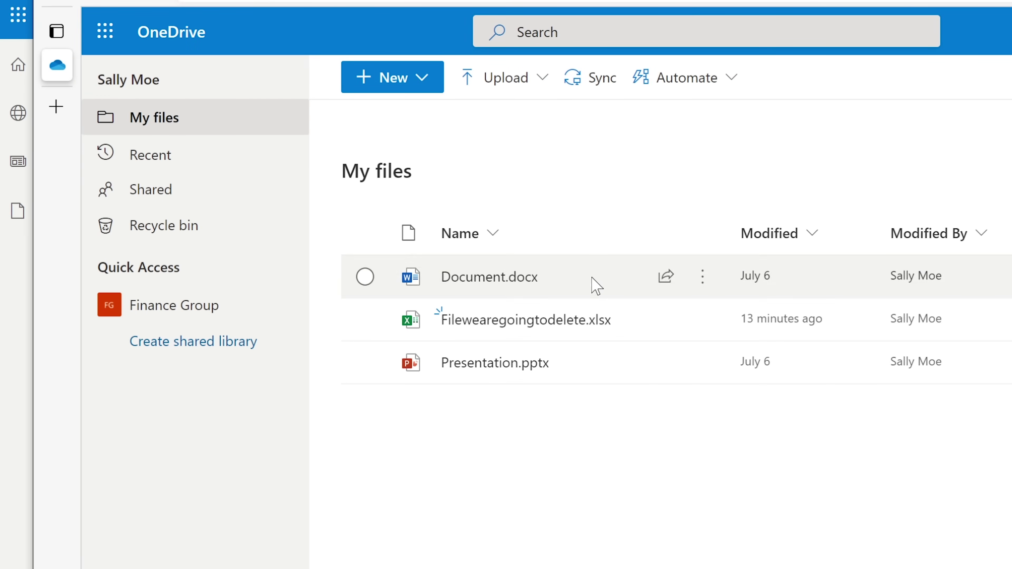
pyautogui.moveTo(521, 336)
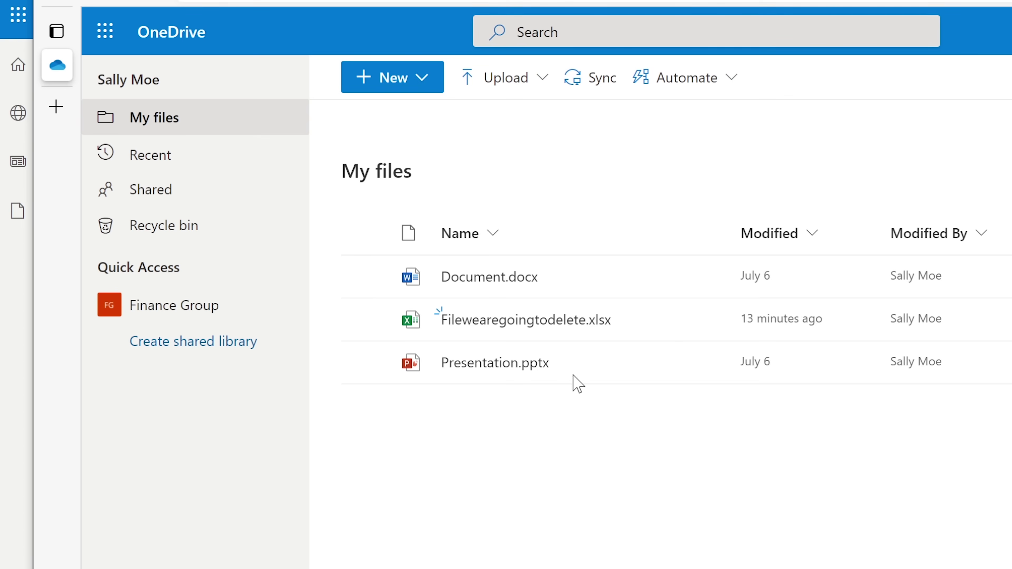
pyautogui.moveTo(572, 331)
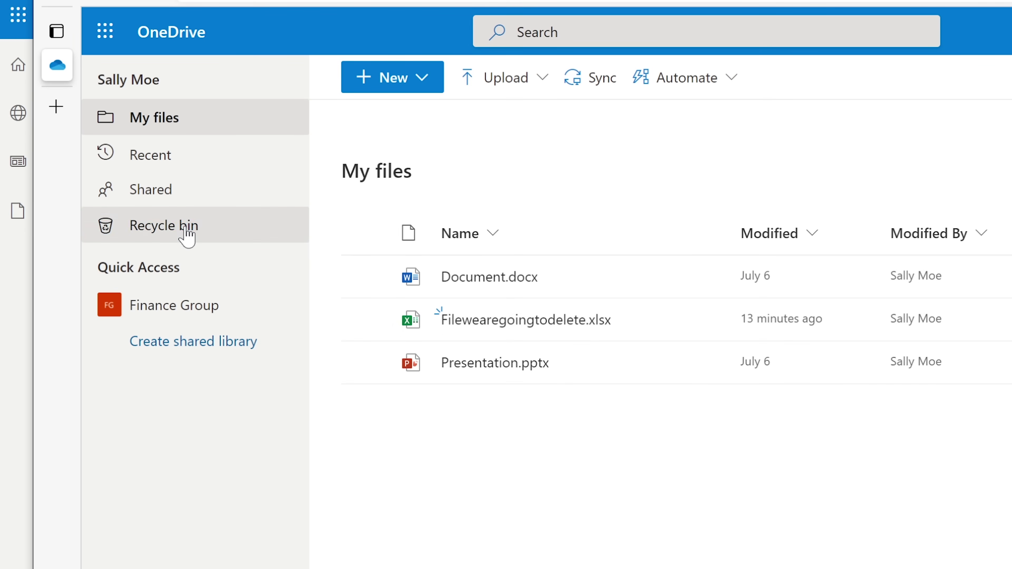
pyautogui.click(186, 238)
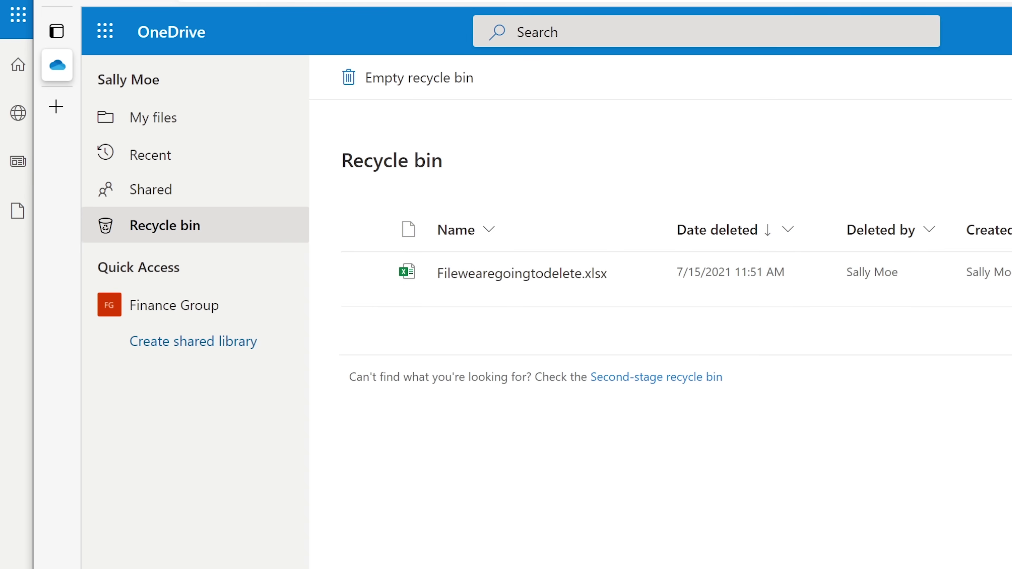
pyautogui.press('F5')
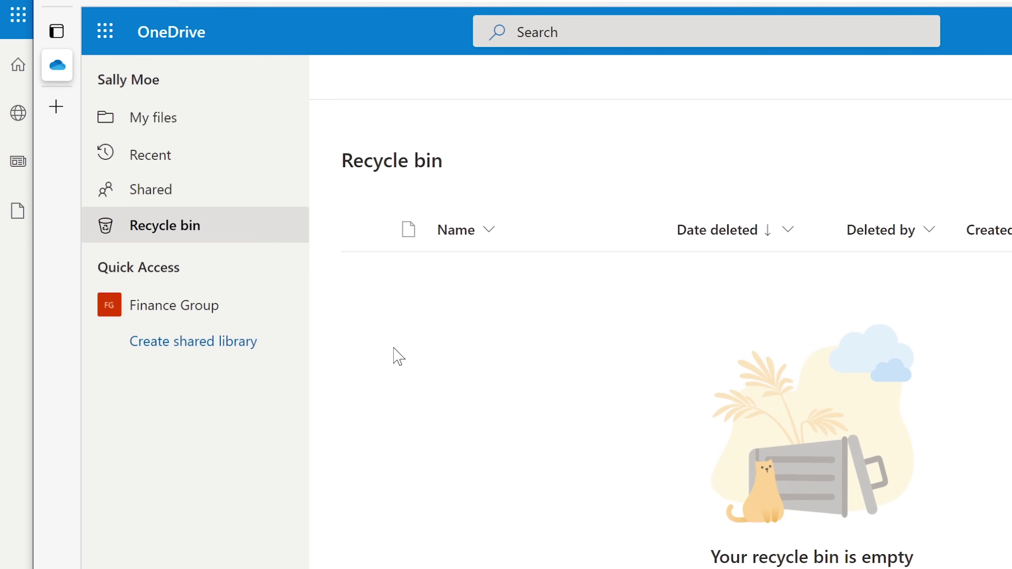
pyautogui.click(165, 121)
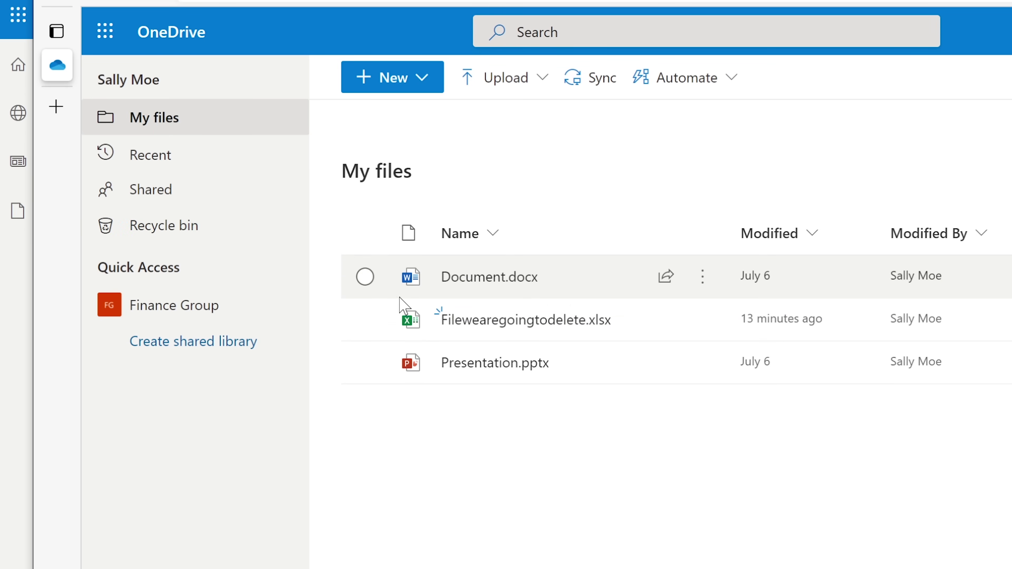
# Delete Filewearegoingtodelete.xlsx from My files and look for it in the recycle bin.
pyautogui.click(369, 321)
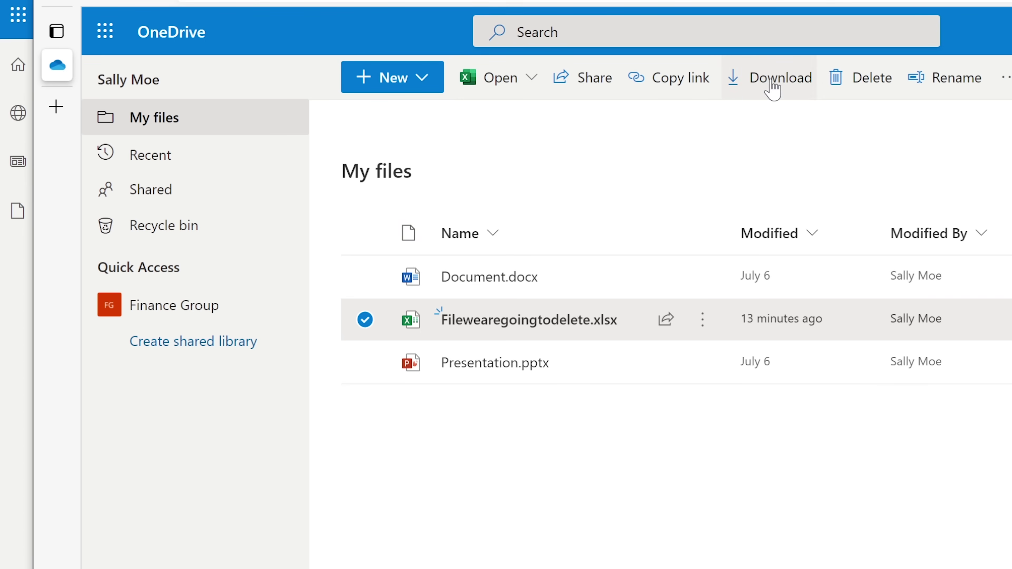
pyautogui.click(859, 83)
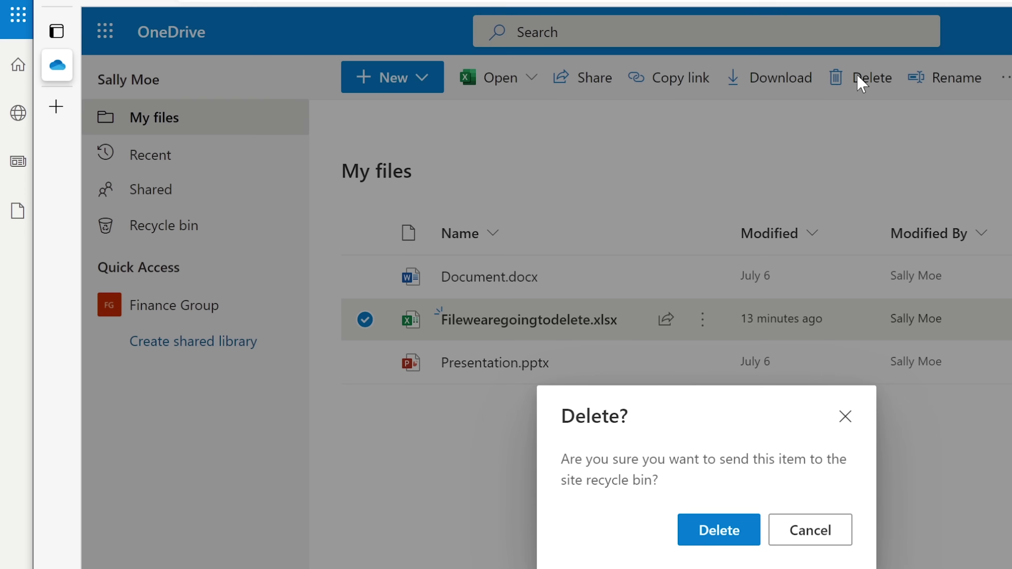
pyautogui.click(733, 546)
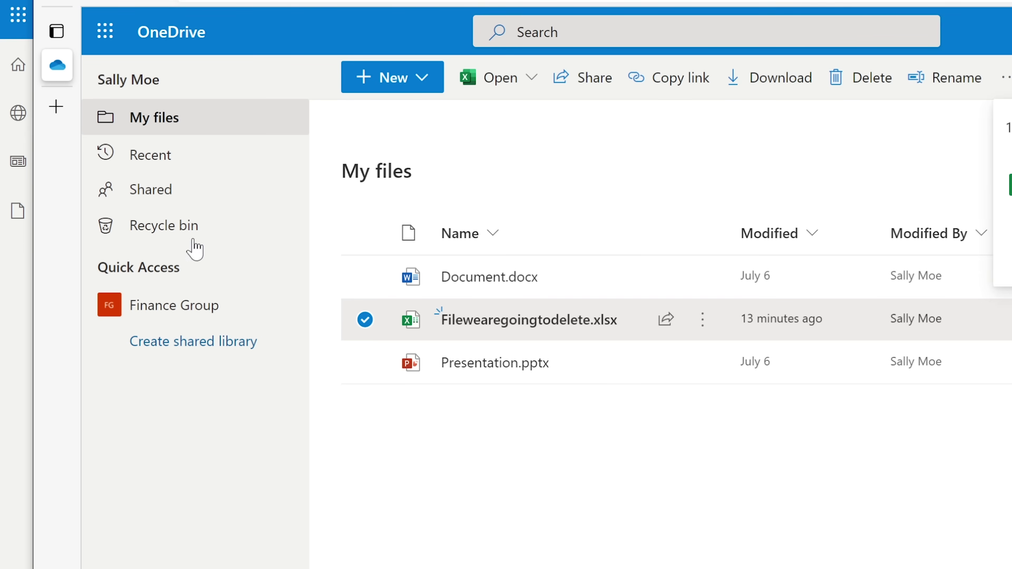
pyautogui.click(162, 231)
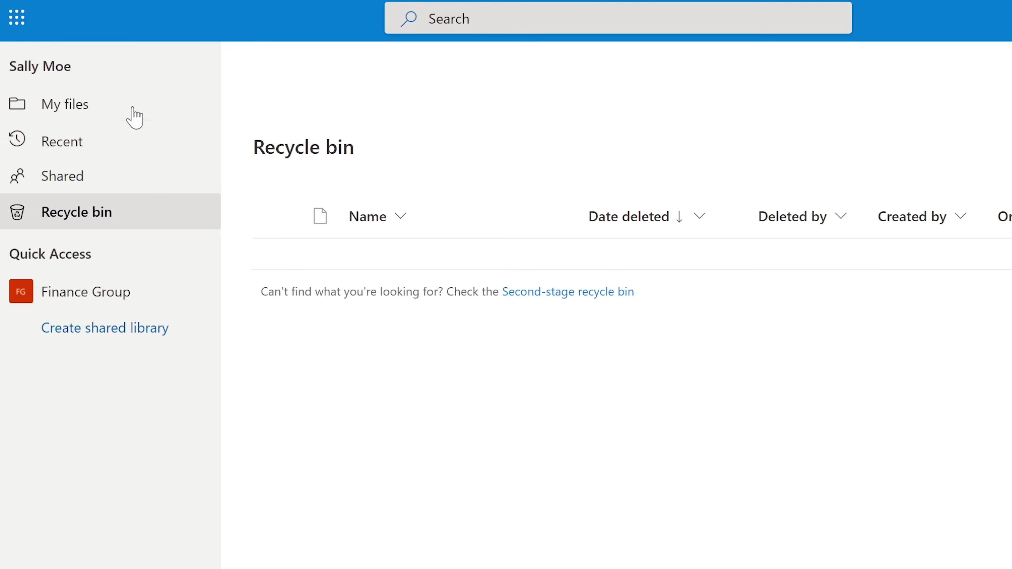
# Delete the spreadsheet again from My files, overriding the 'item wasn't deleted' warning.
pyautogui.click(112, 108)
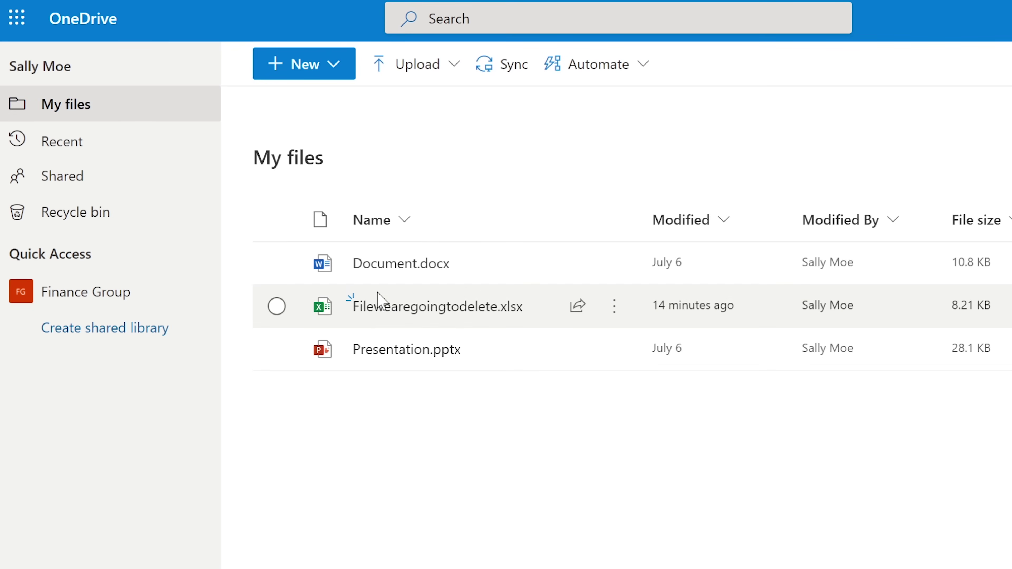
pyautogui.click(279, 306)
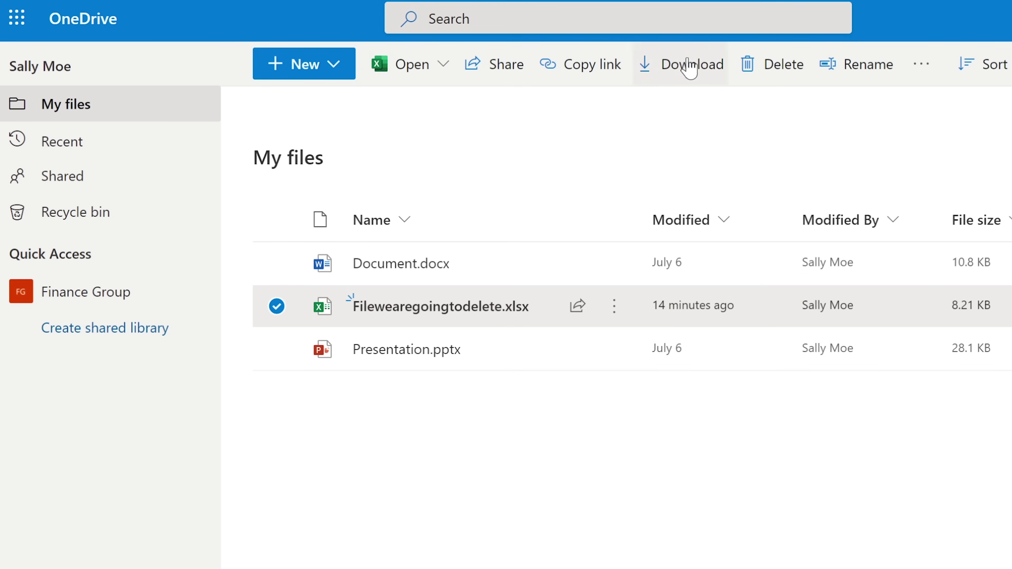
pyautogui.click(761, 62)
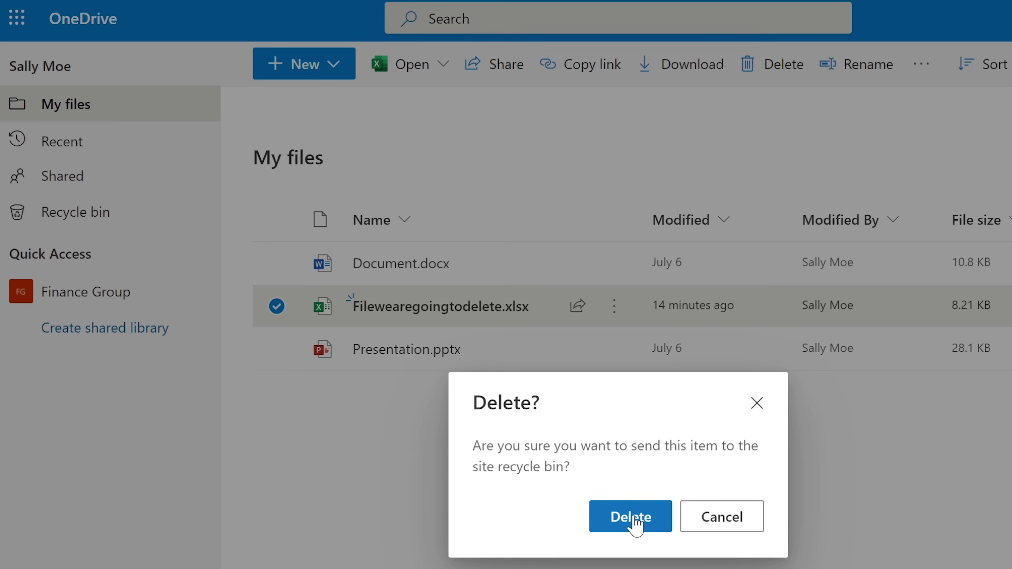
pyautogui.click(632, 518)
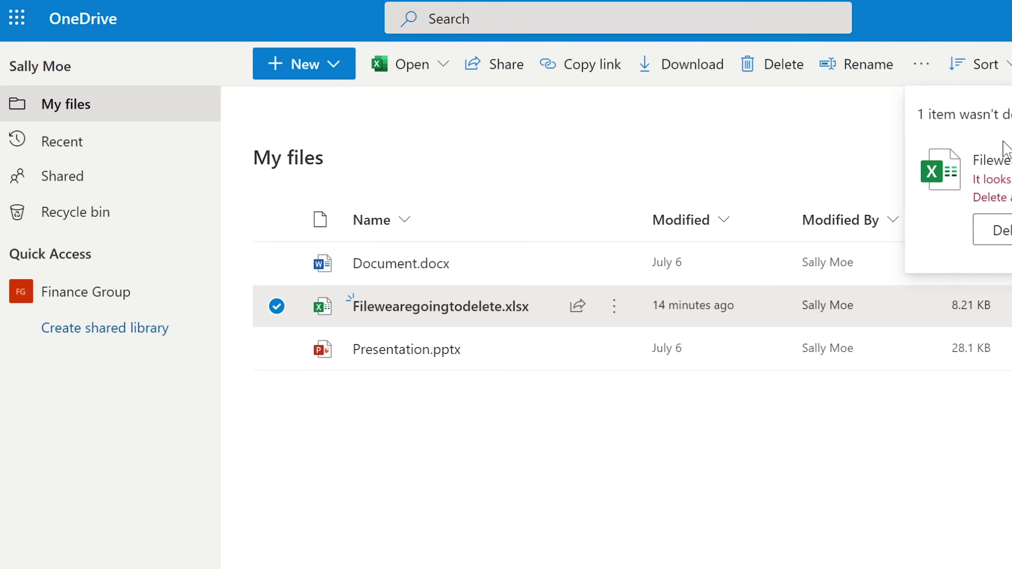
pyautogui.click(1009, 231)
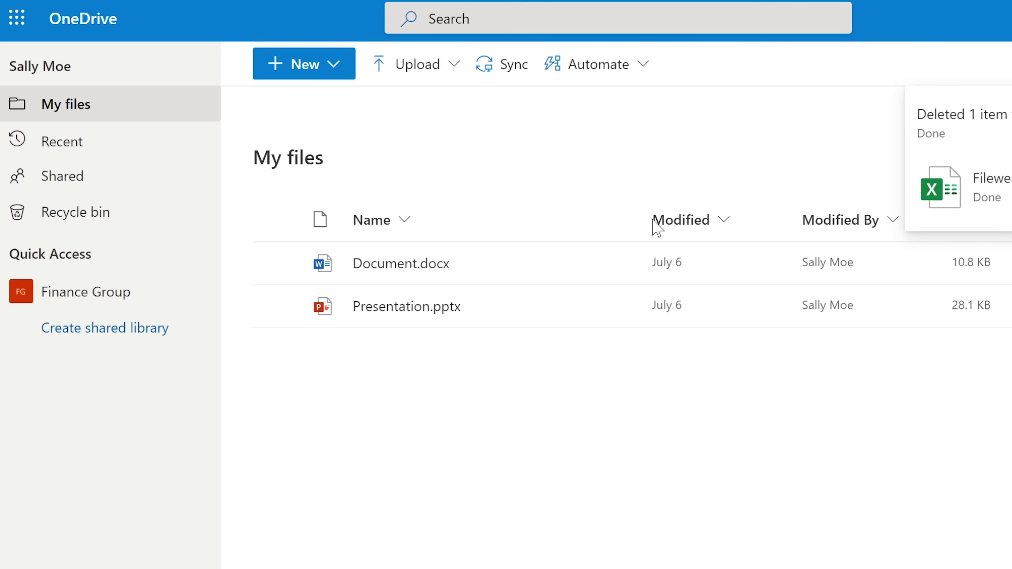
# Empty the OneDrive recycle bin containing the deleted spreadsheet.
pyautogui.click(82, 212)
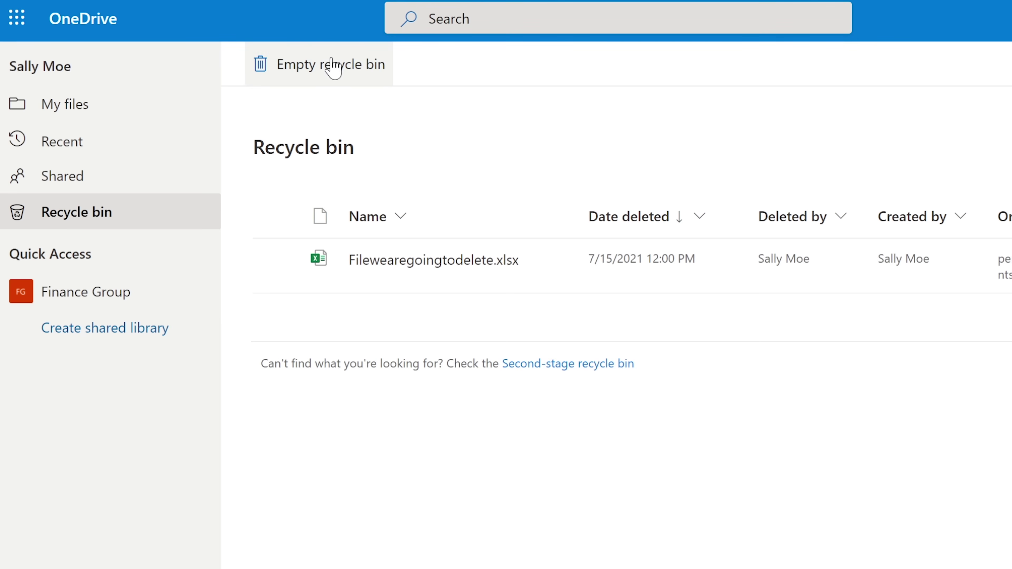
pyautogui.click(305, 68)
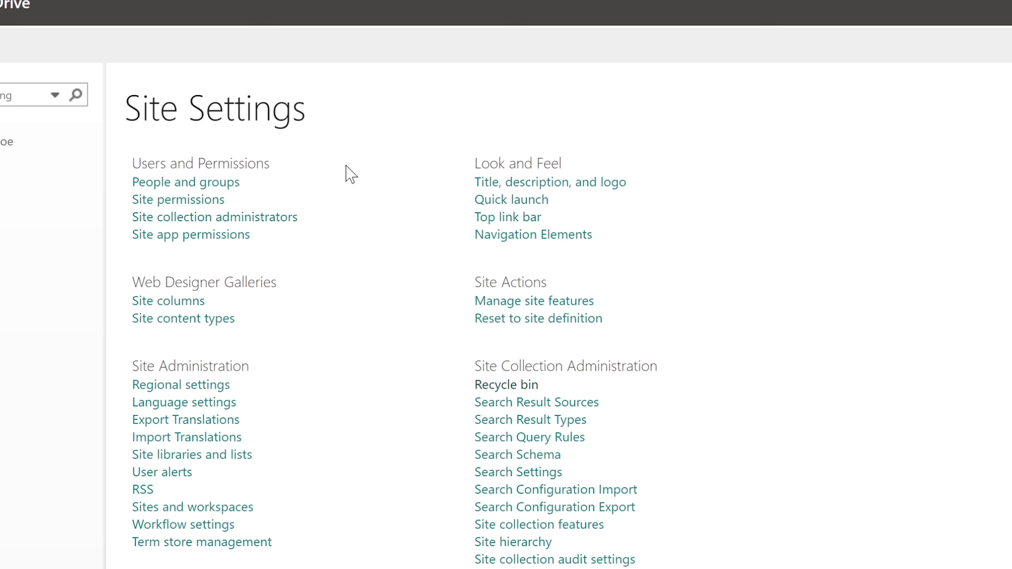
# Open the Site Collection Administration recycle bin and confirm it holds no items.
pyautogui.click(510, 385)
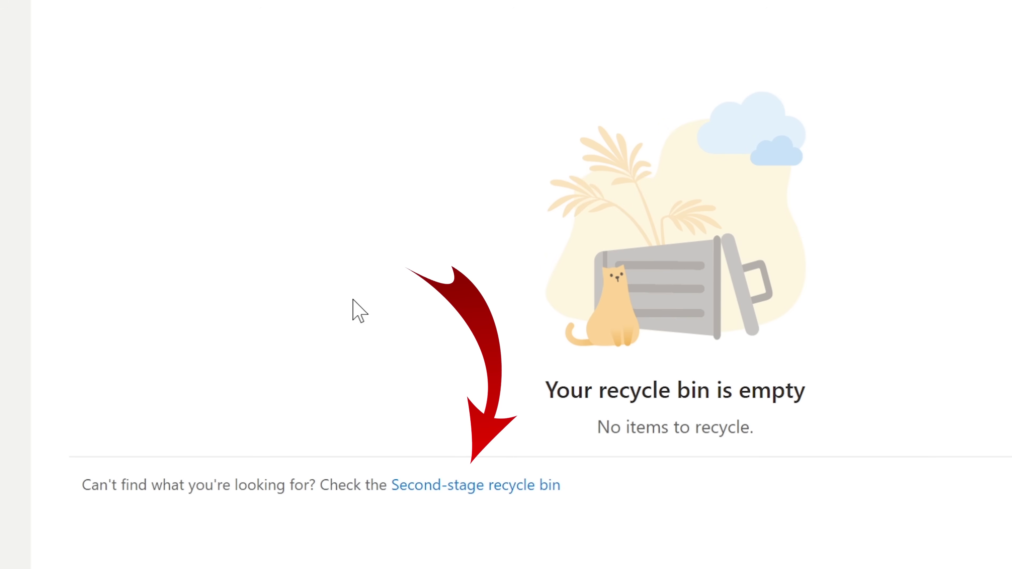
# Restore Filewearegoingtodelete.xlsx from the second-stage recycle bin, cancelling the empty-bin prompt.
pyautogui.click(454, 492)
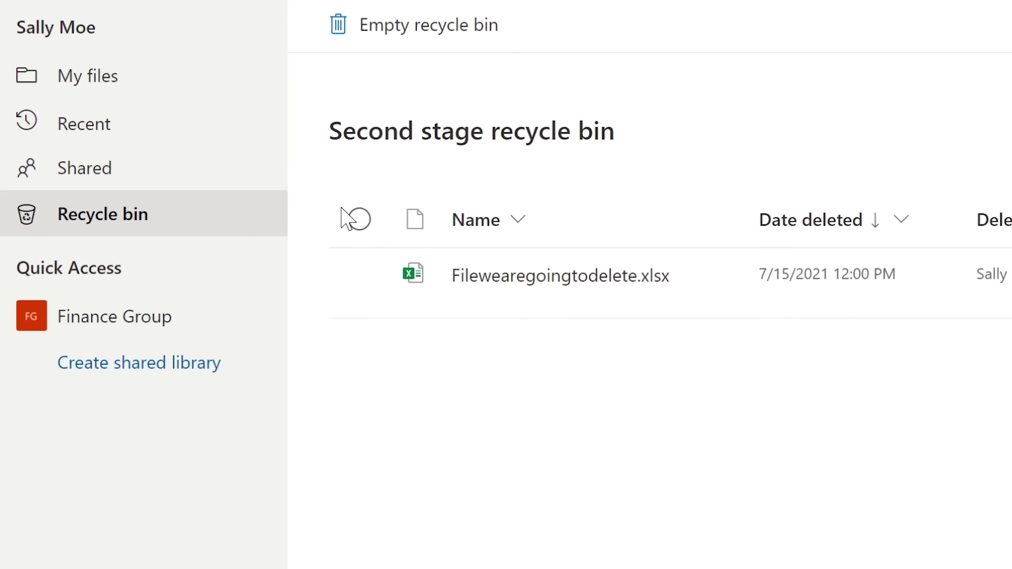
pyautogui.click(386, 36)
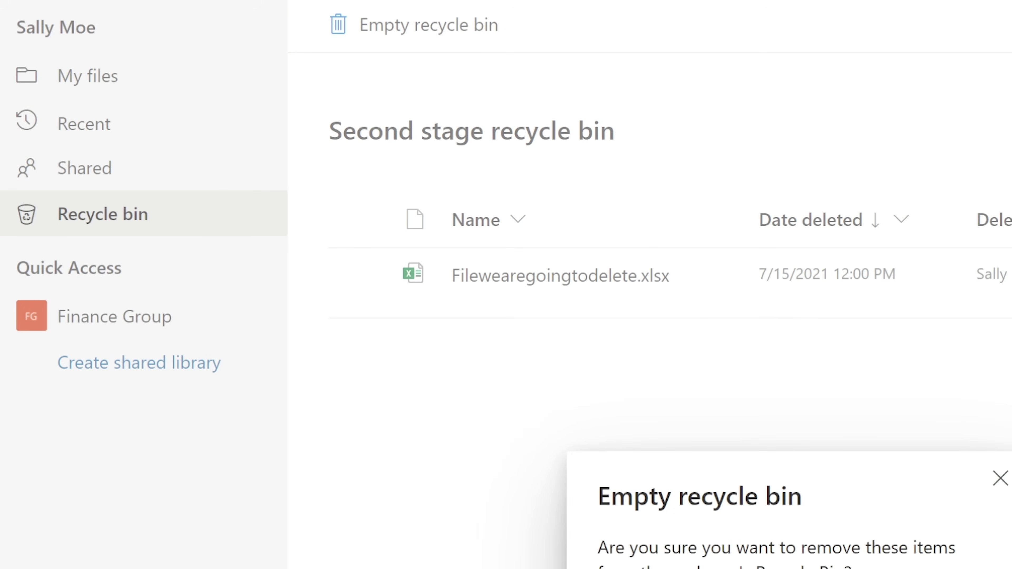
pyautogui.press('Escape')
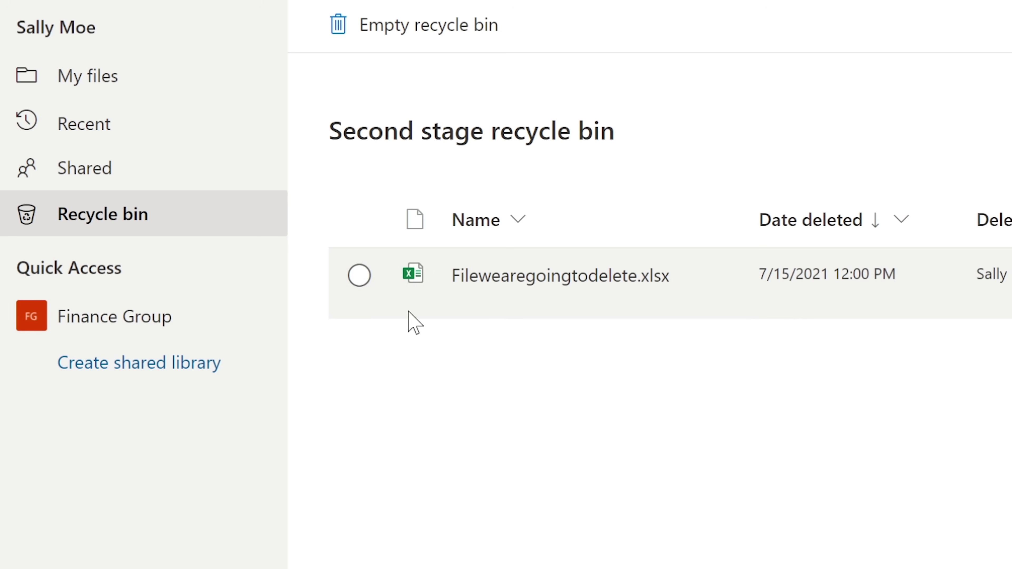
pyautogui.click(360, 275)
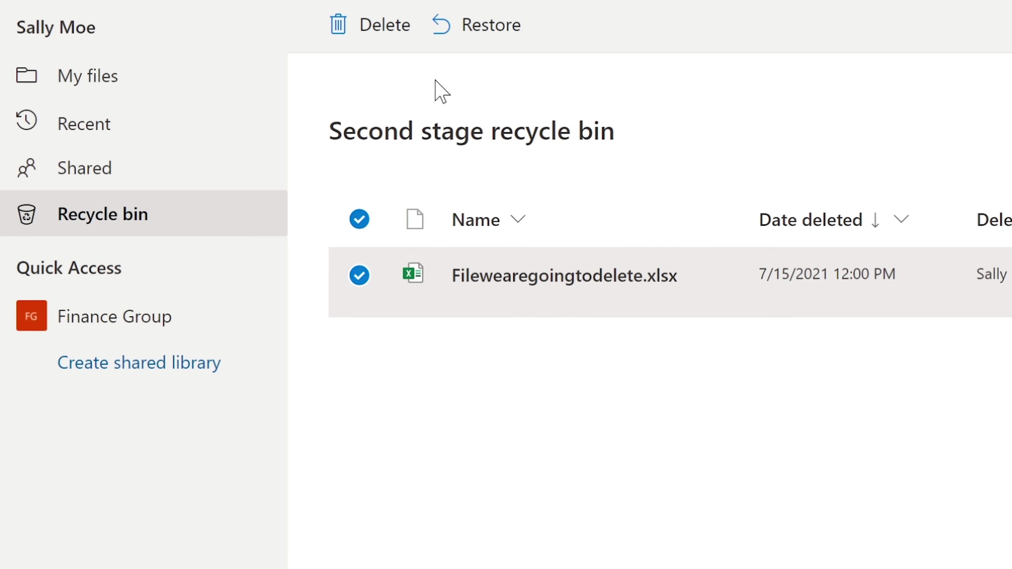
pyautogui.click(476, 24)
# Recheck the first-stage recycle bin, then go back to My files.
pyautogui.click(116, 214)
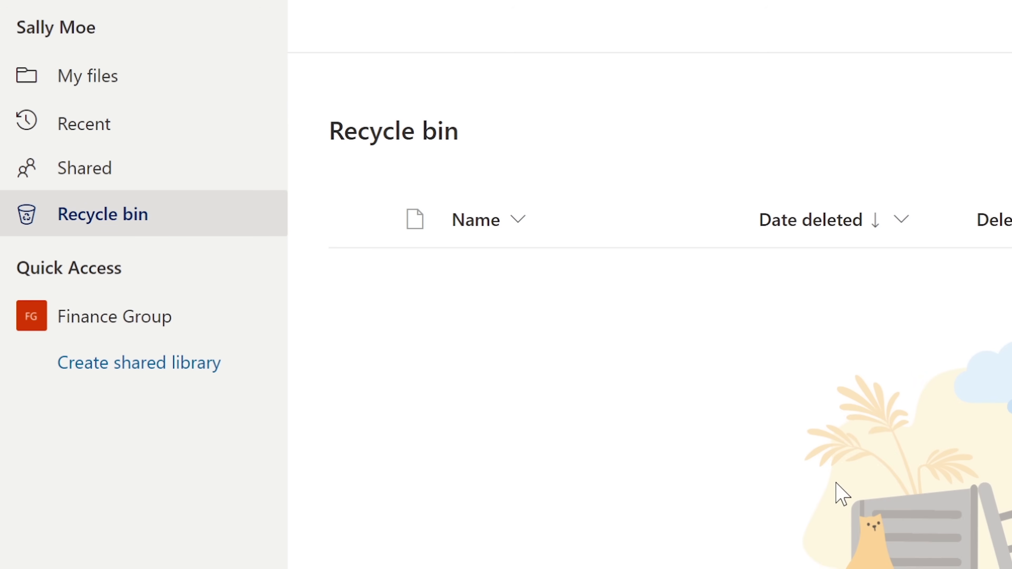
pyautogui.click(836, 566)
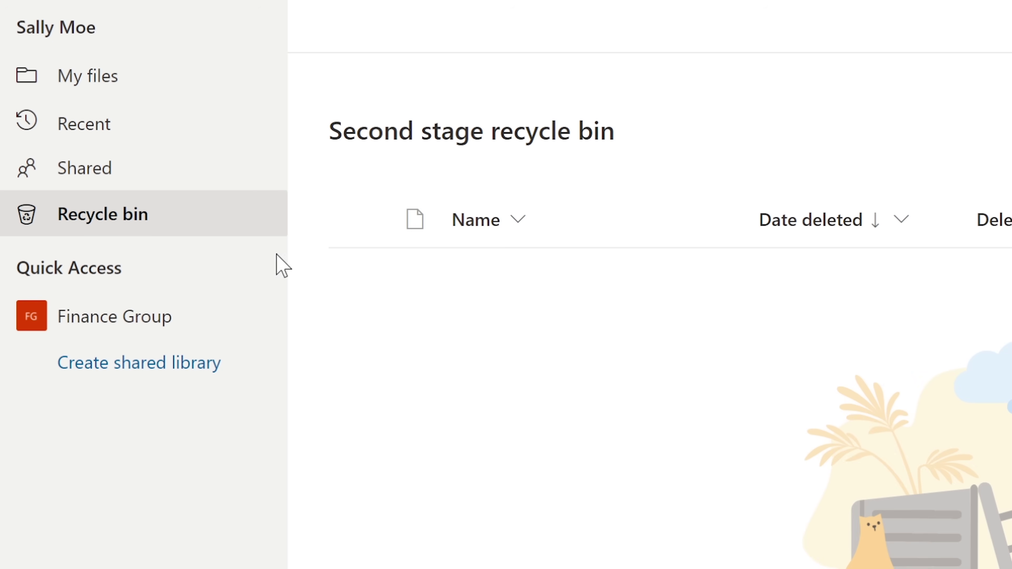
pyautogui.click(106, 218)
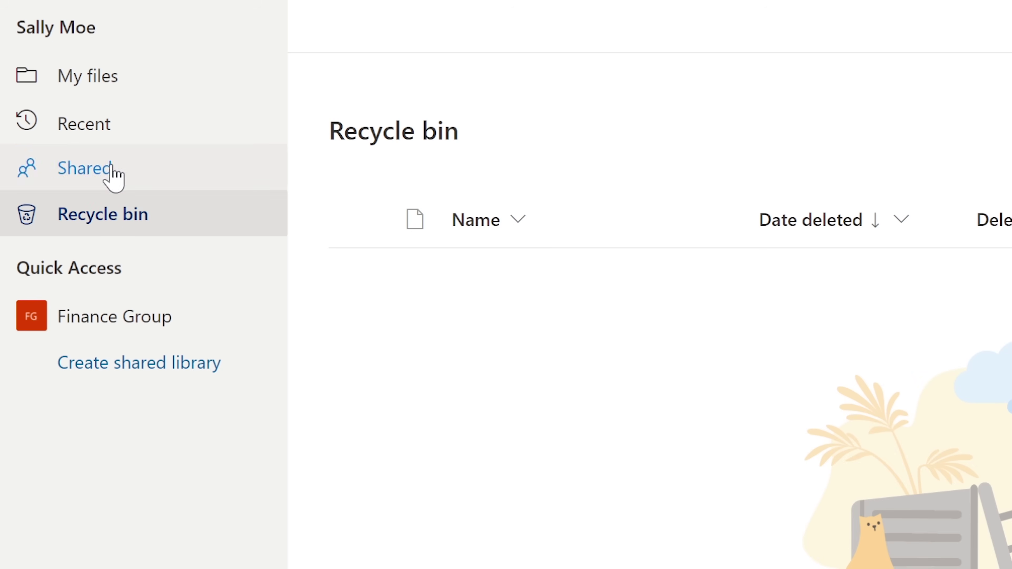
pyautogui.click(97, 80)
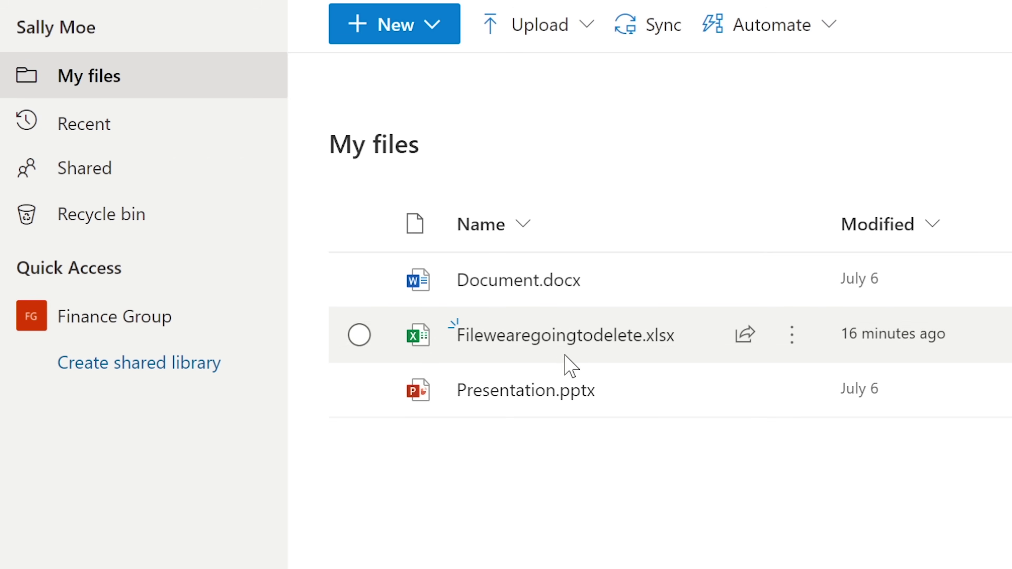
pyautogui.moveTo(566, 343)
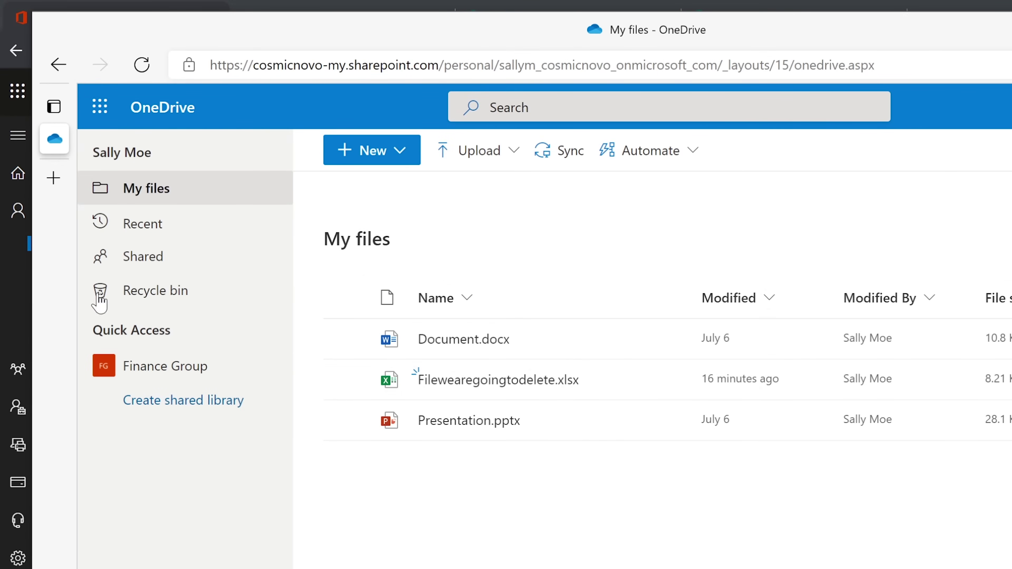
# Switch to SharePoint from the app launcher and open the Finance Group site.
pyautogui.moveTo(66, 130)
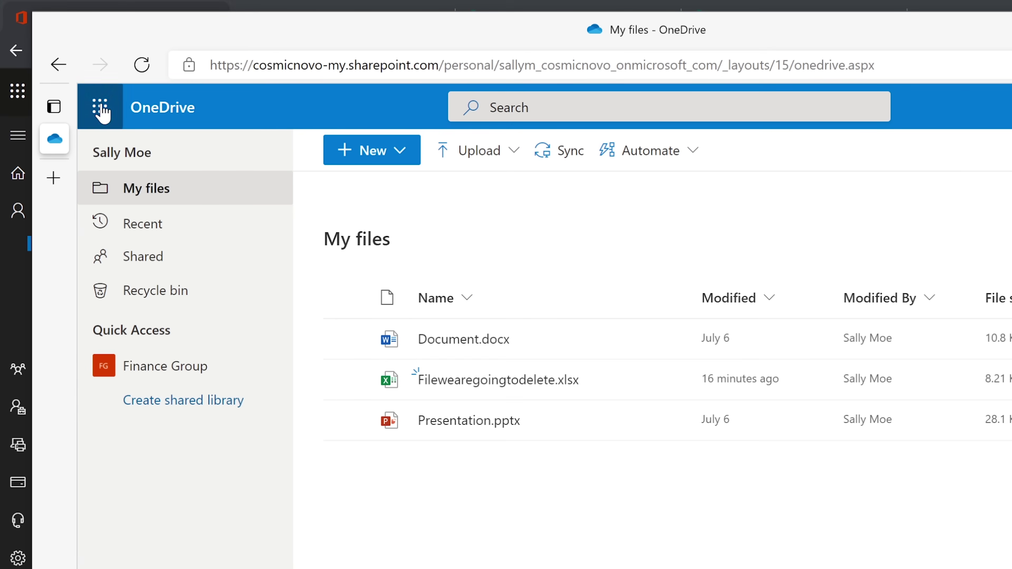
pyautogui.click(102, 110)
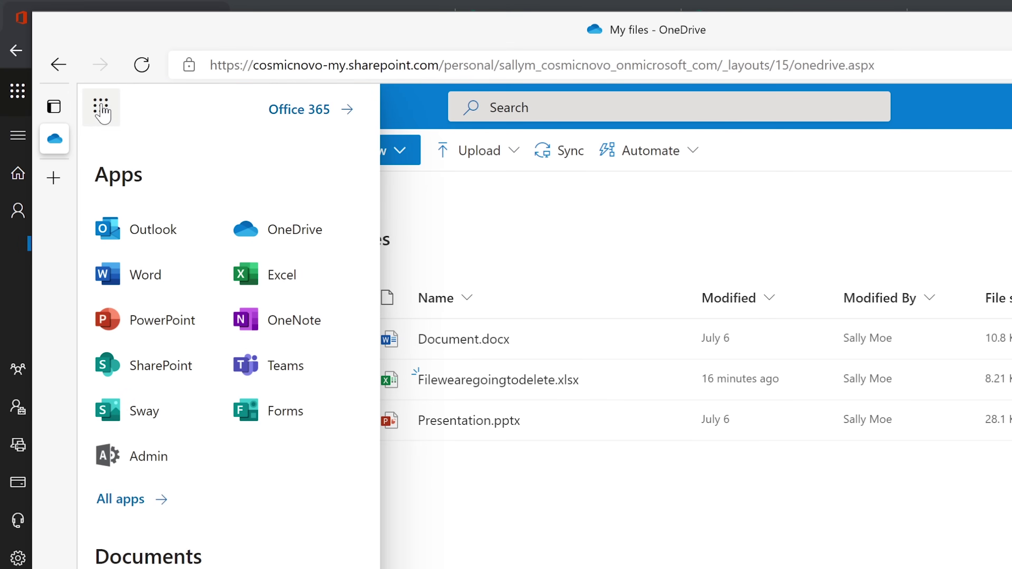
pyautogui.click(164, 378)
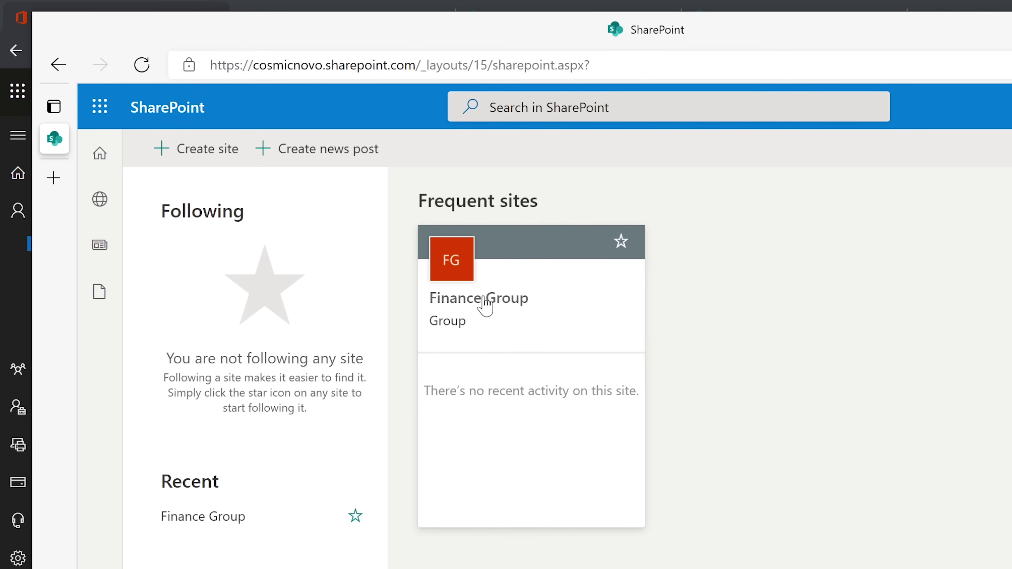
pyautogui.click(474, 296)
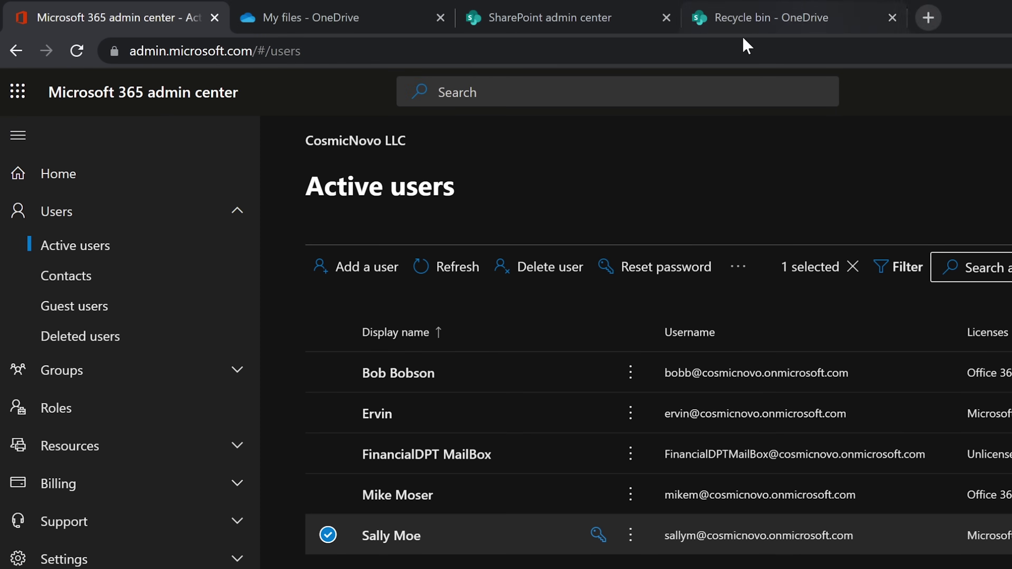
# Close the SharePoint admin center, Recycle bin and My files tabs, then open Exchange admin center.
pyautogui.click(581, 27)
pyautogui.click(666, 17)
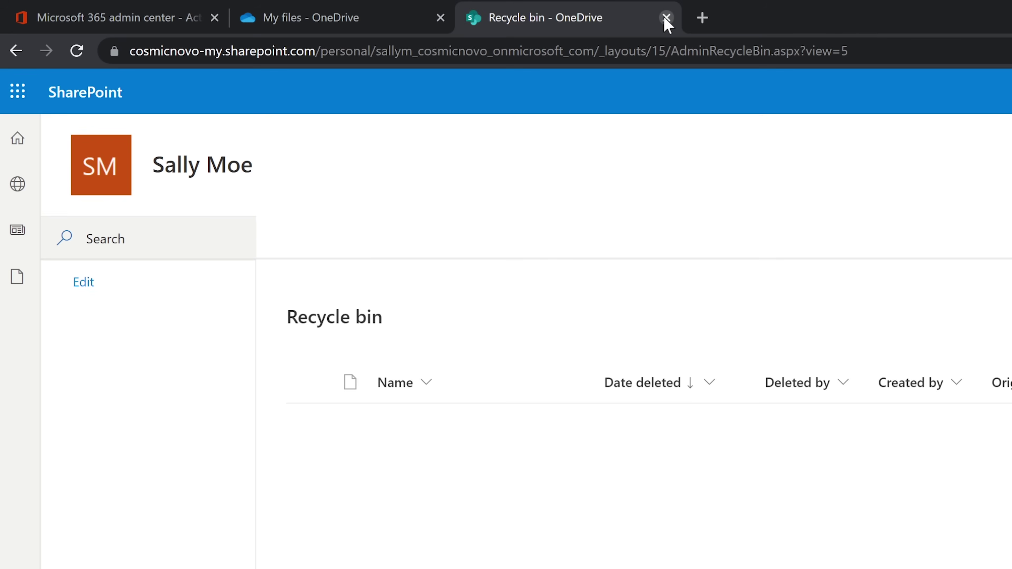
pyautogui.click(666, 17)
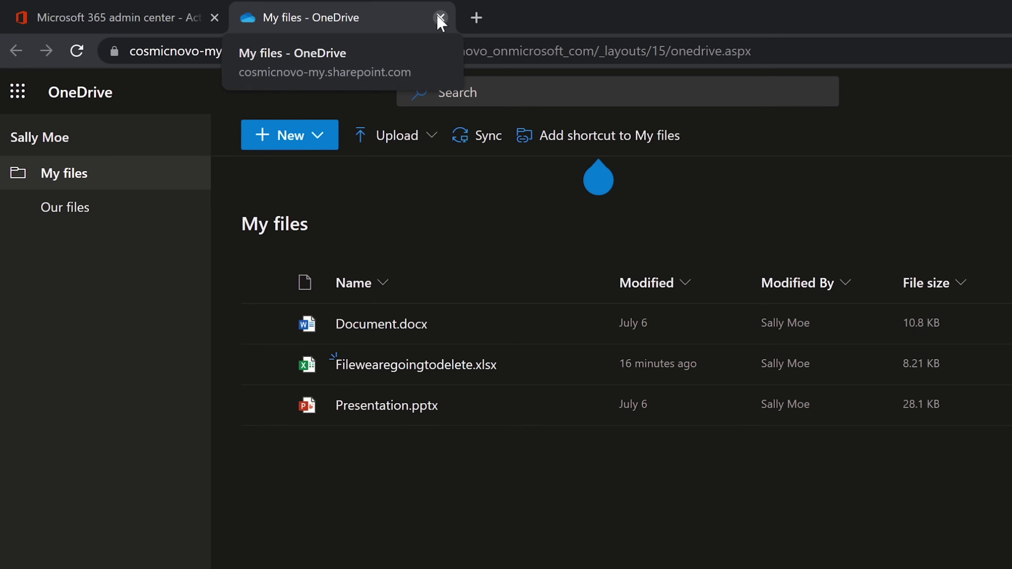
pyautogui.click(162, 29)
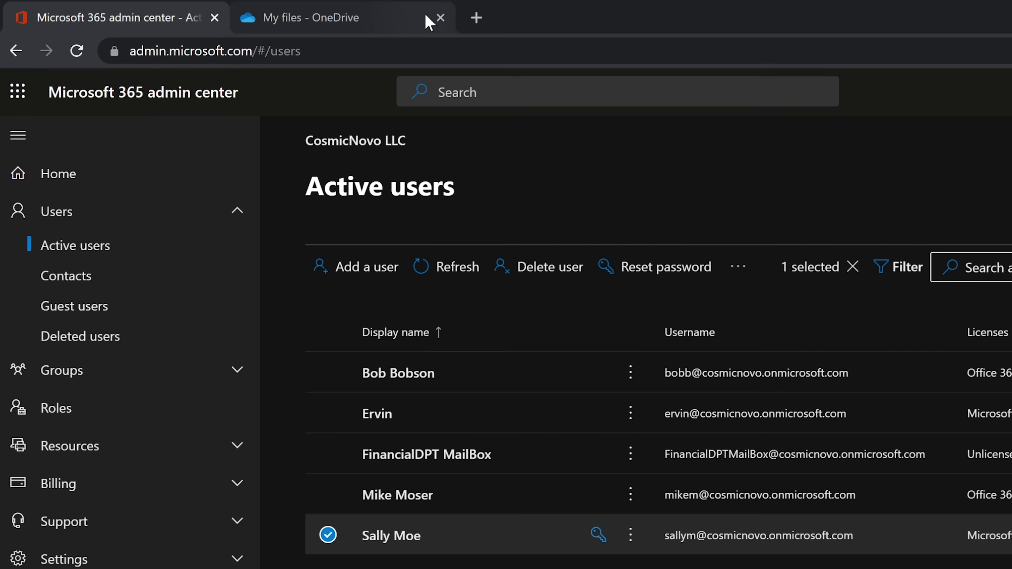
pyautogui.click(440, 18)
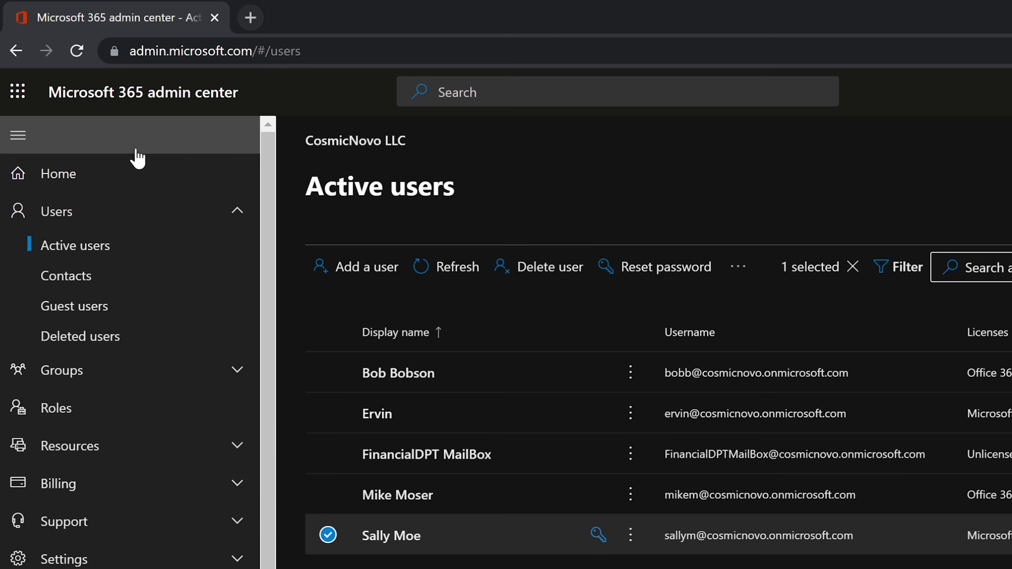
pyautogui.click(124, 213)
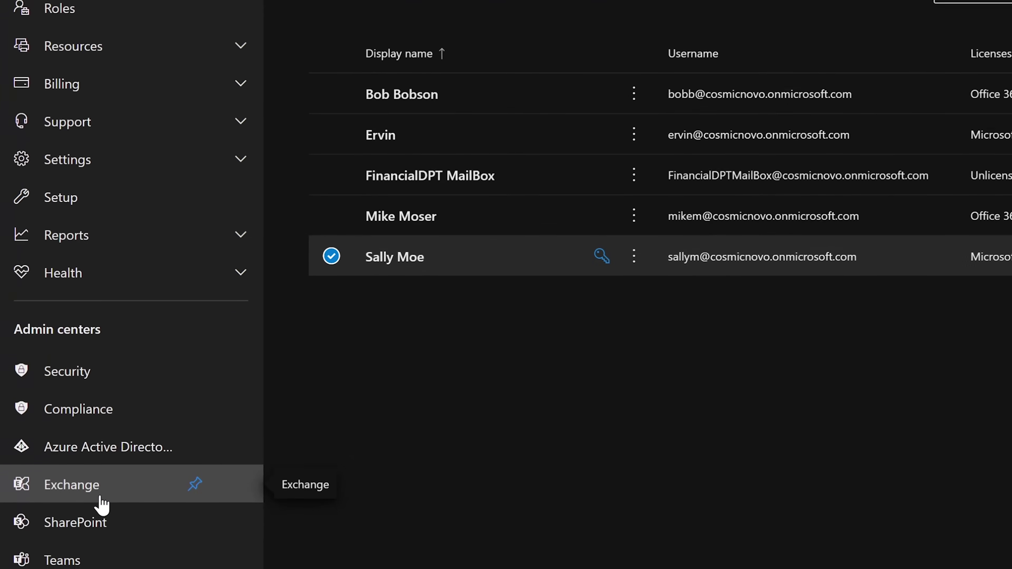
pyautogui.click(100, 536)
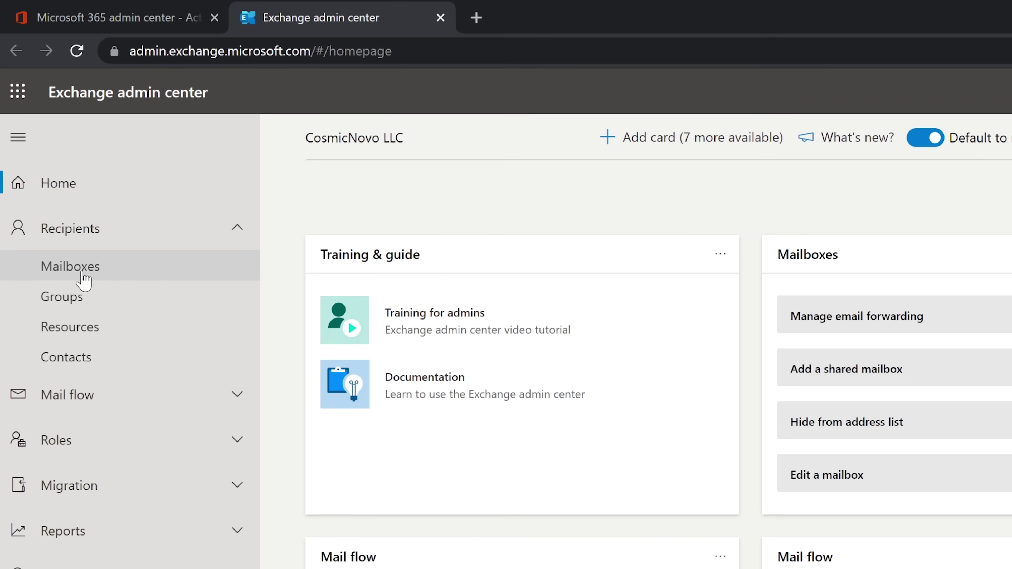
# Open Finance Group under Recipients > Groups and view its one owner and three members.
pyautogui.click(84, 309)
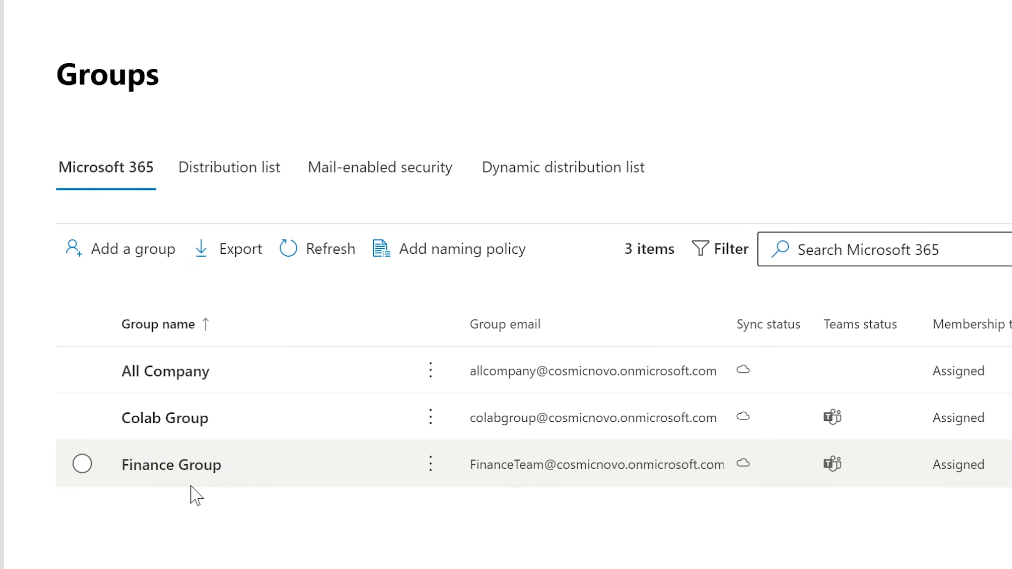
pyautogui.click(193, 466)
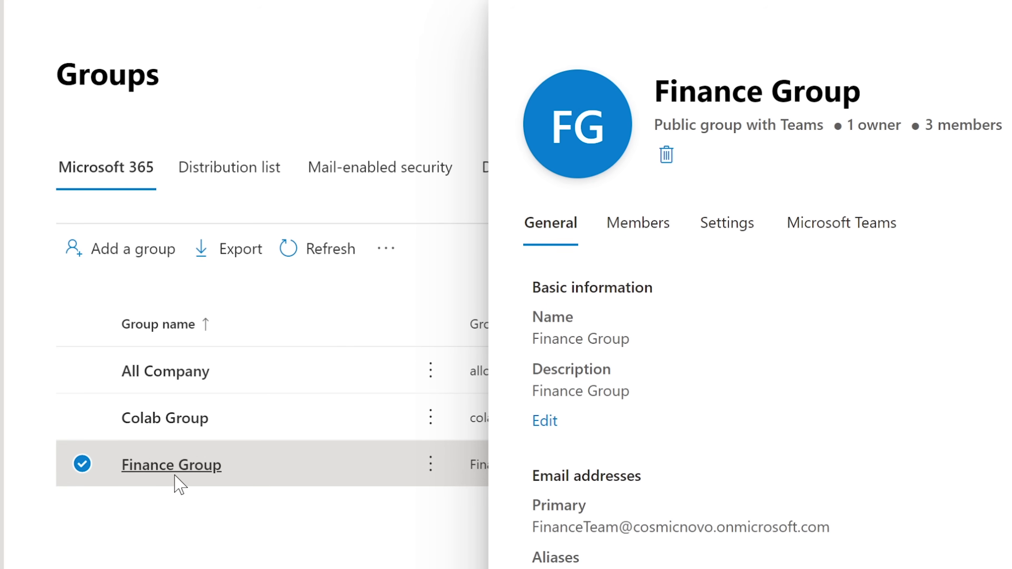
pyautogui.click(639, 231)
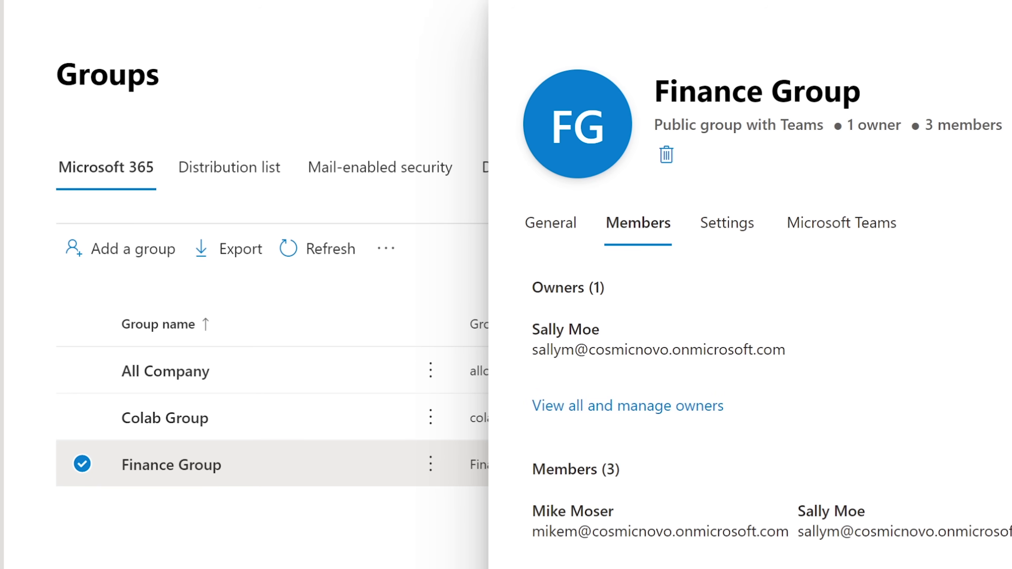
pyautogui.click(689, 535)
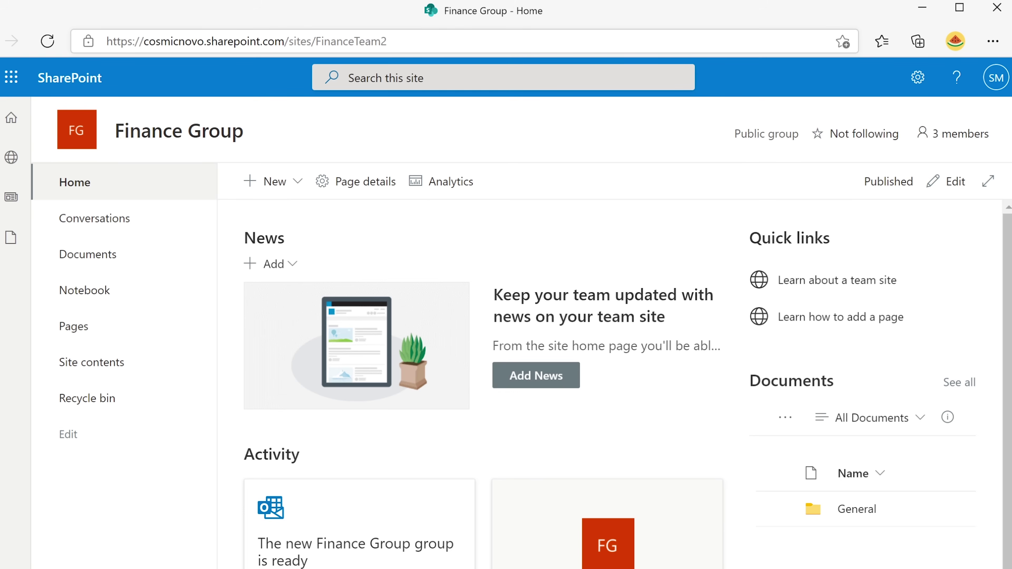
pyautogui.click(922, 10)
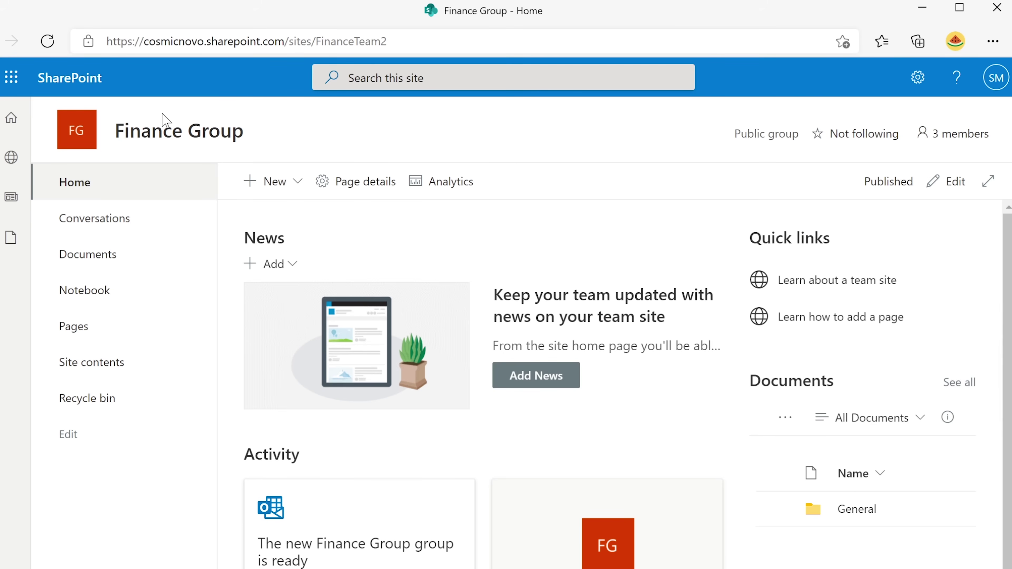
pyautogui.moveTo(126, 132)
pyautogui.moveTo(238, 144)
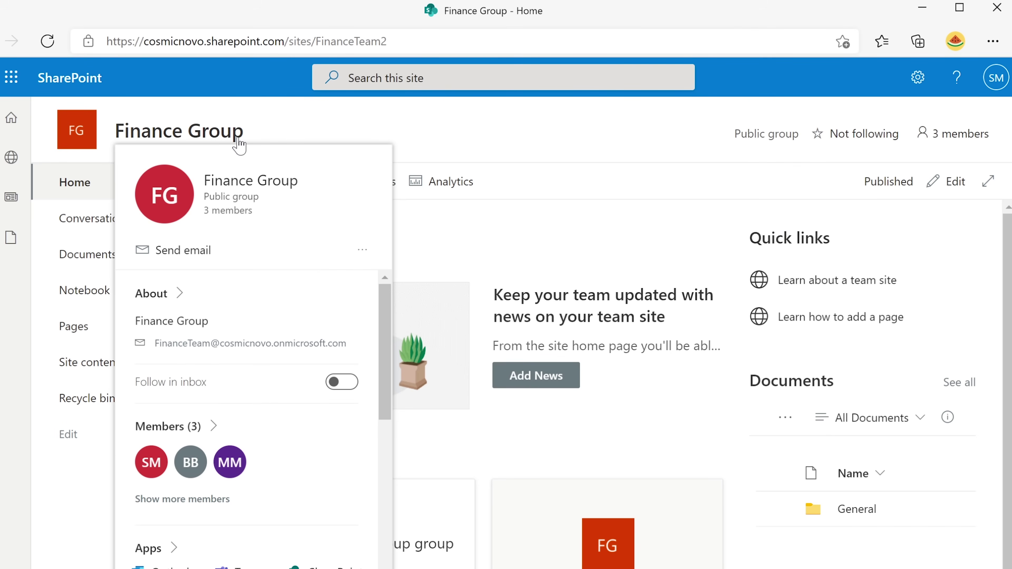
pyautogui.moveTo(196, 344)
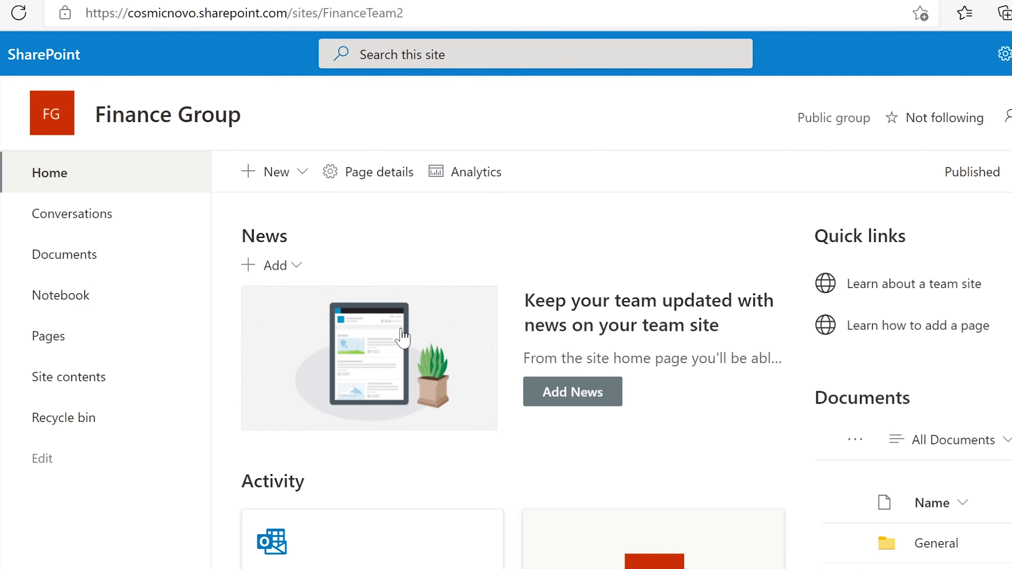
pyautogui.click(298, 161)
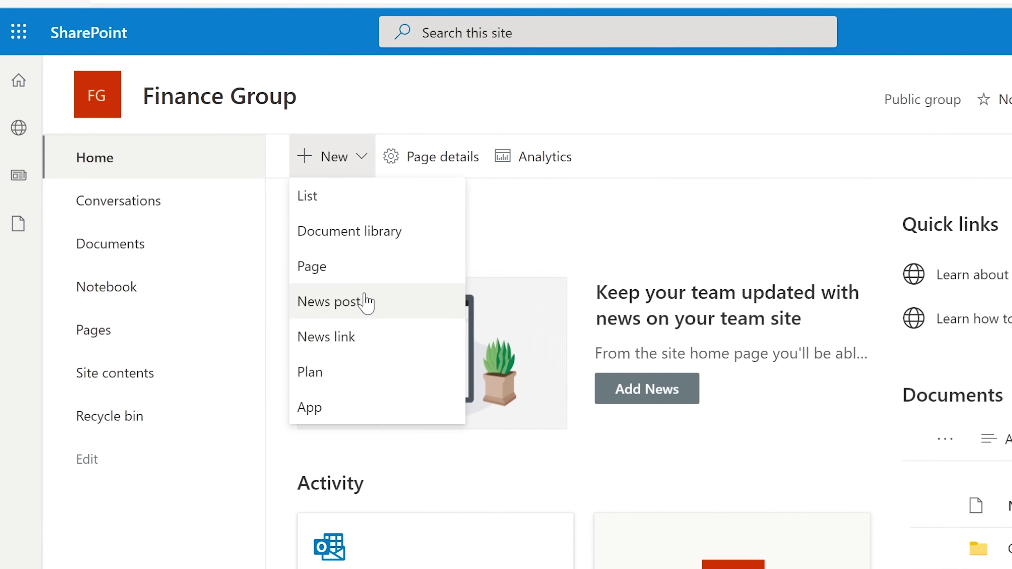
pyautogui.click(339, 265)
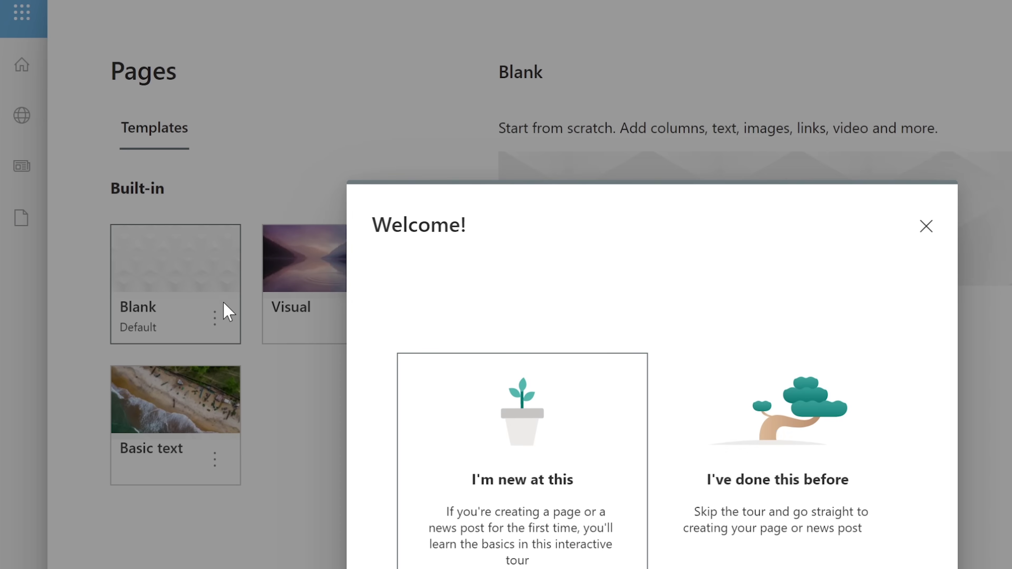
pyautogui.click(924, 226)
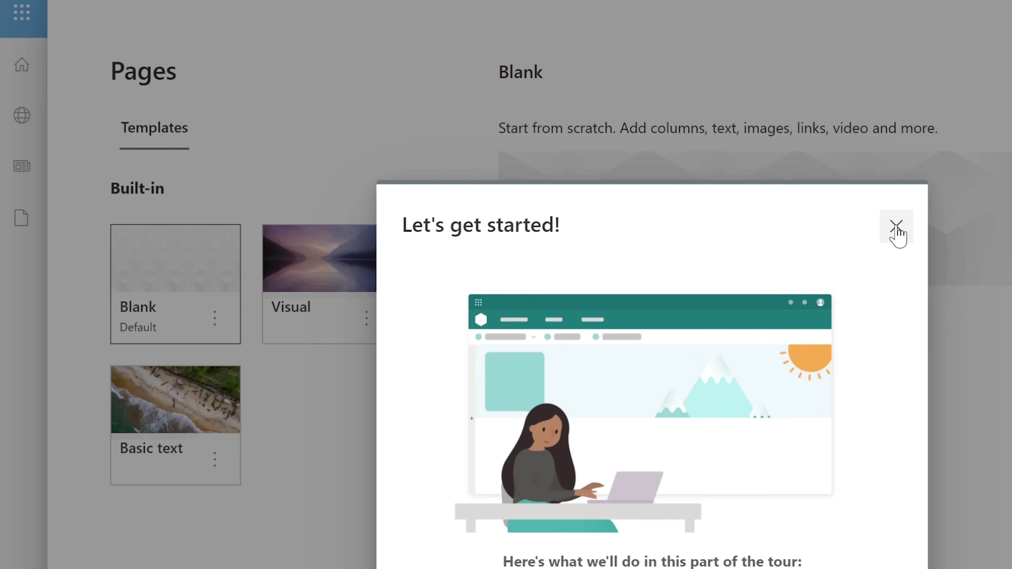
pyautogui.click(895, 229)
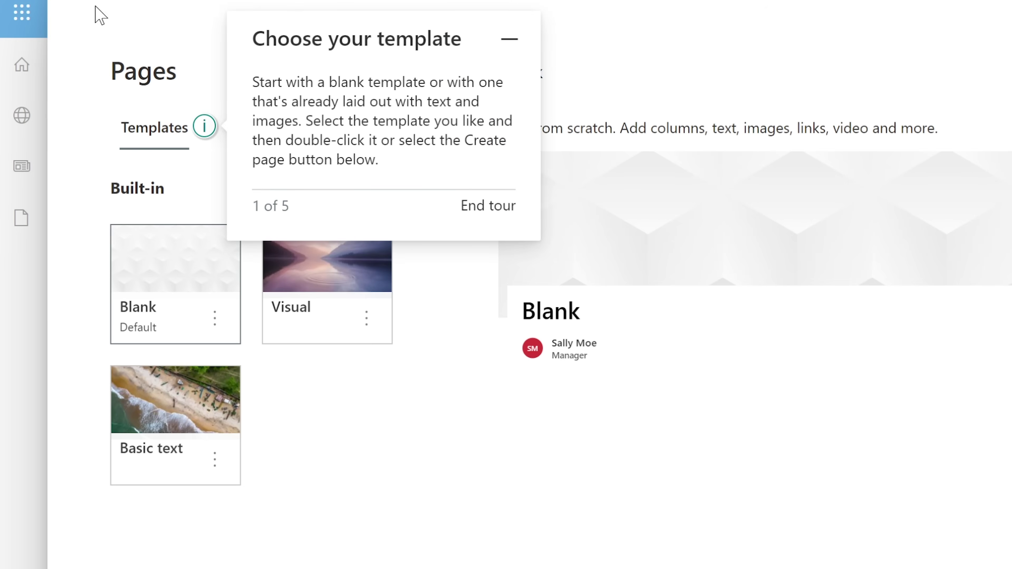
pyautogui.click(18, 1)
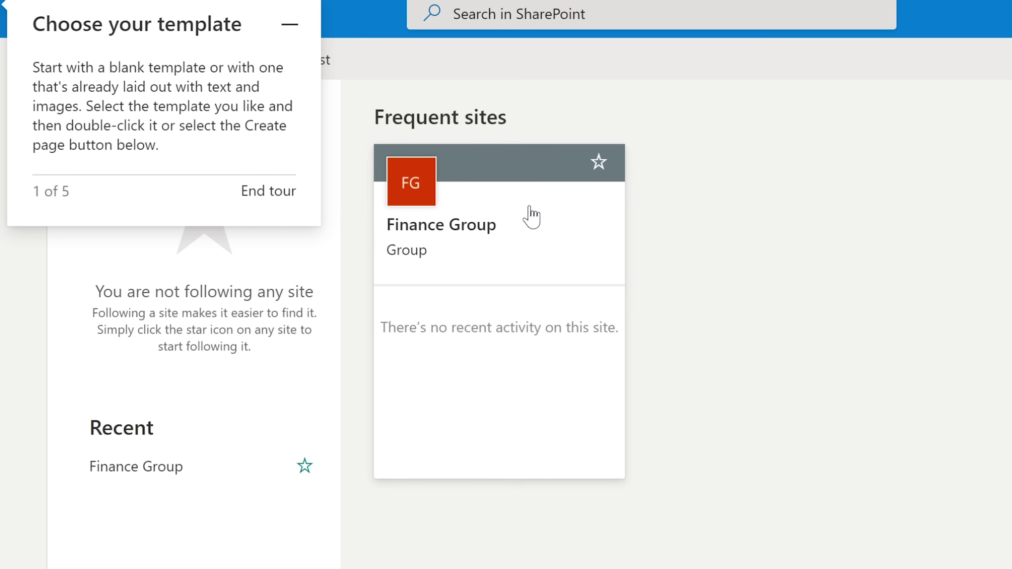
pyautogui.click(527, 209)
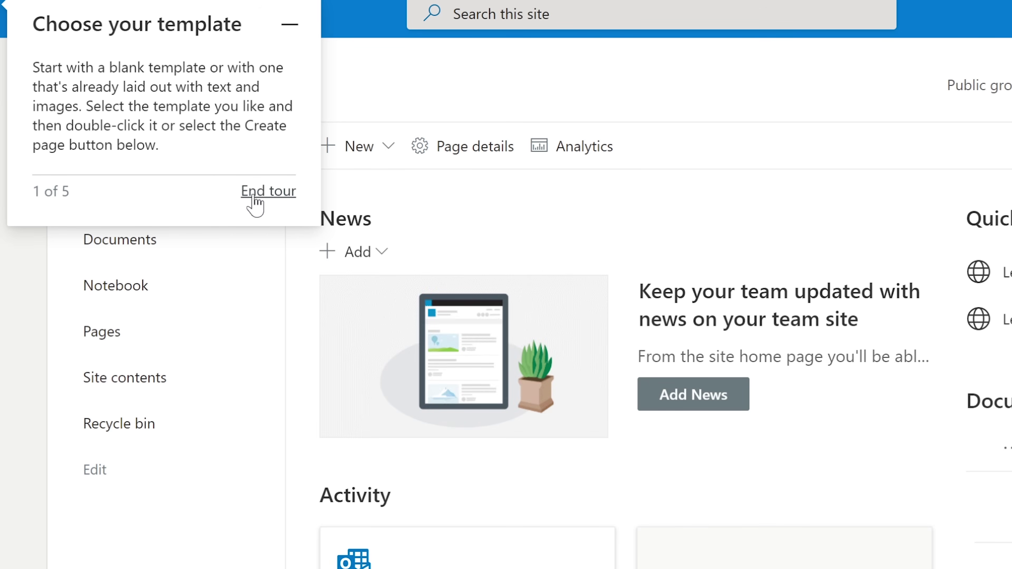
pyautogui.click(254, 195)
pyautogui.click(597, 556)
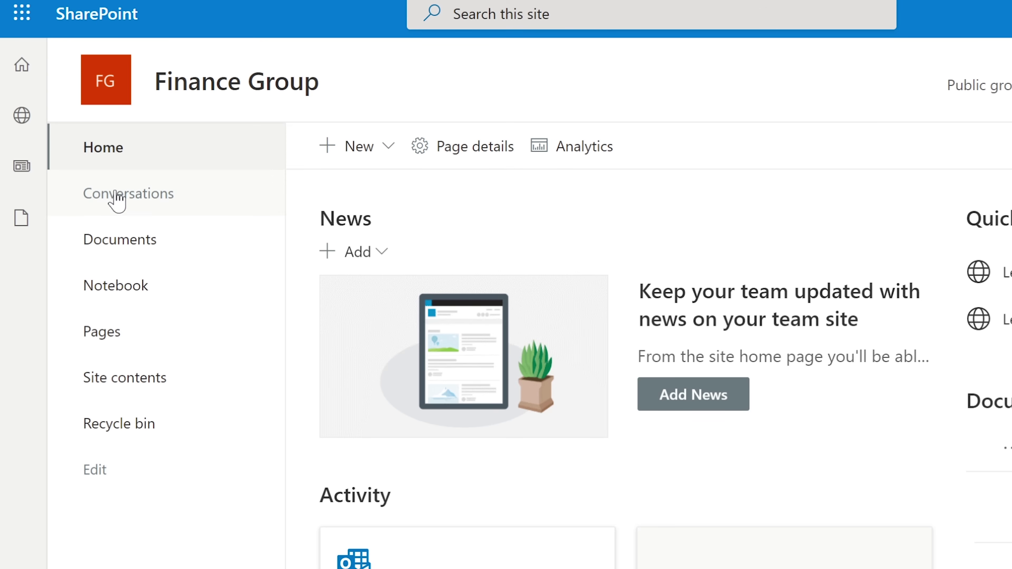
# View the Finance Group conversations, visit the Outlook inbox, then open SharePoint from the app list.
pyautogui.click(132, 198)
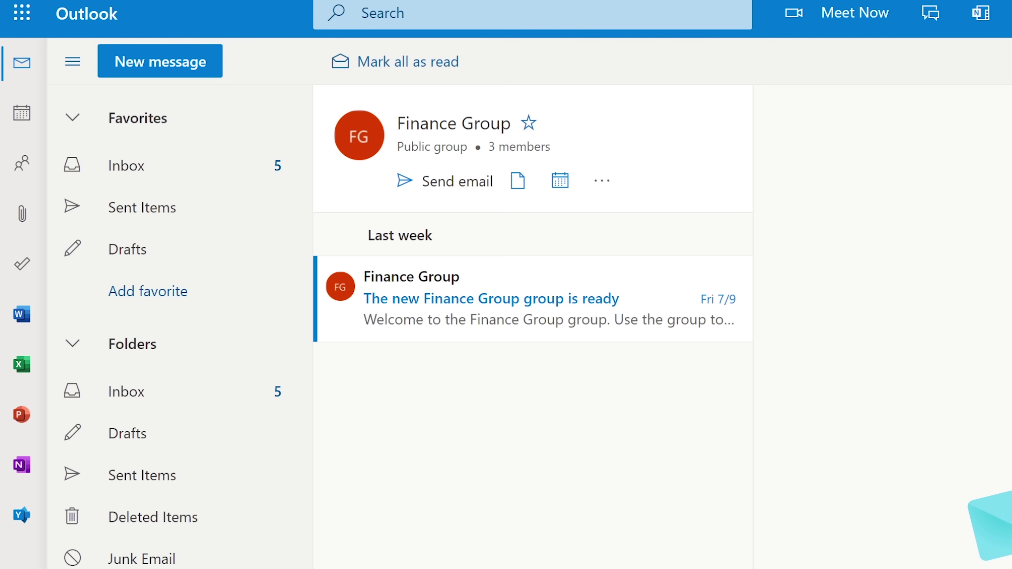
pyautogui.click(149, 171)
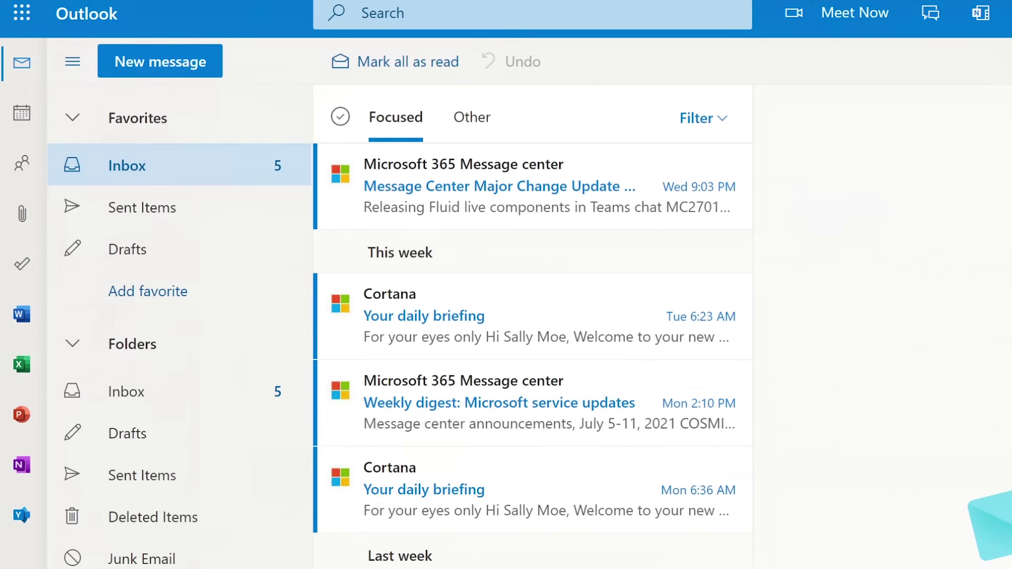
pyautogui.click(23, 14)
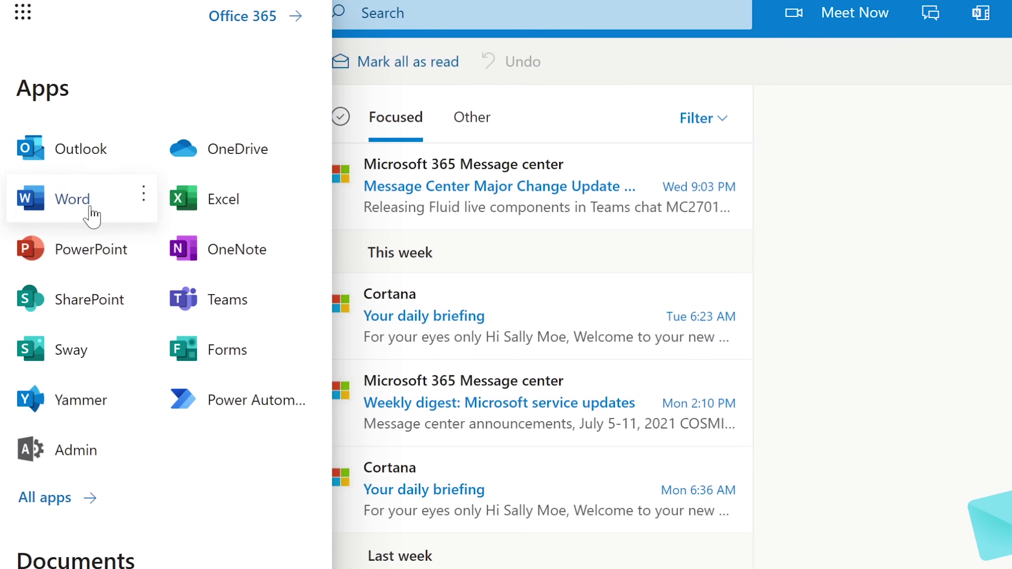
pyautogui.click(93, 307)
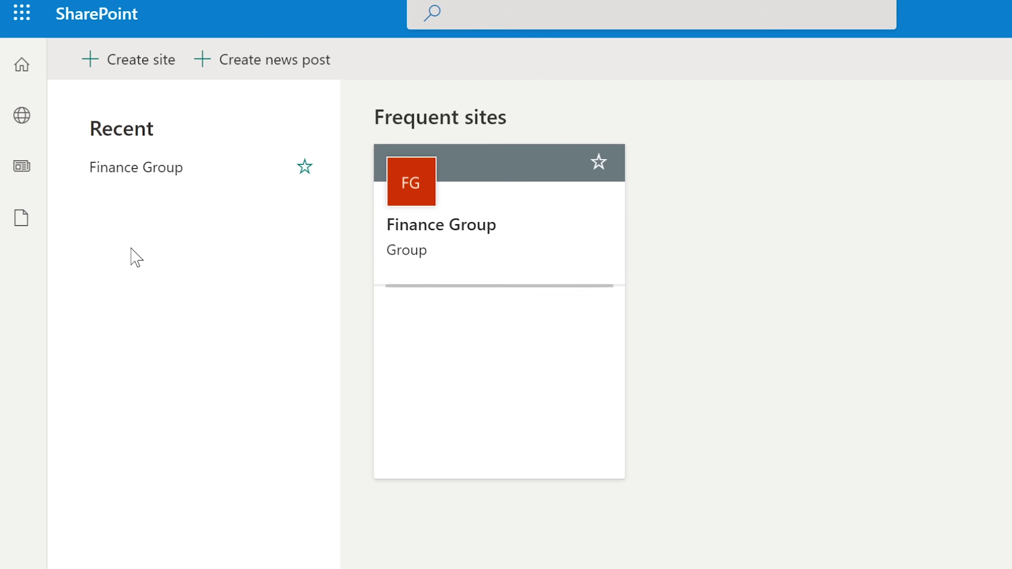
# Open the Finance Group site's Documents library and create a new Word document from the New menu.
pyautogui.click(443, 225)
pyautogui.click(106, 237)
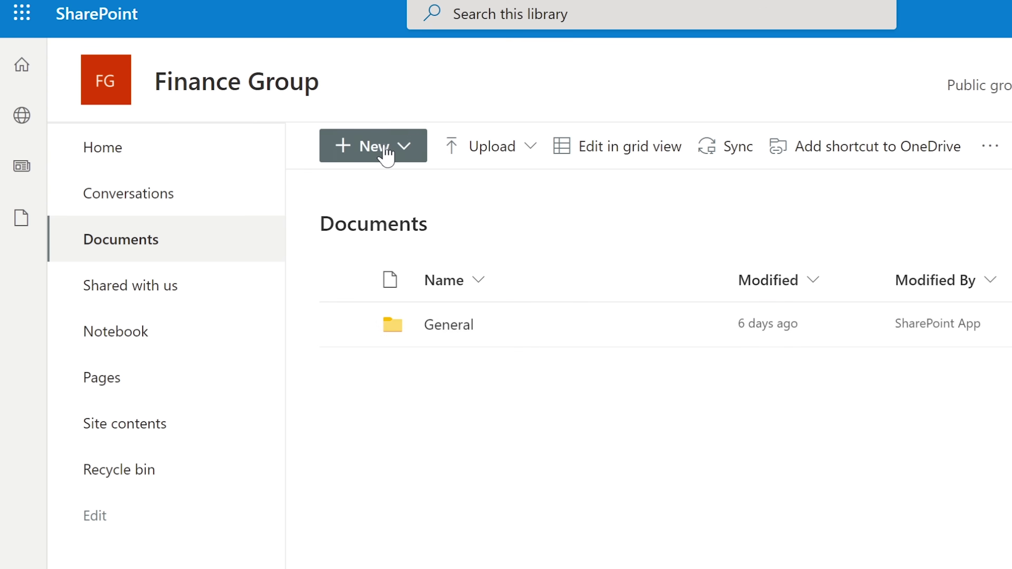
pyautogui.click(395, 148)
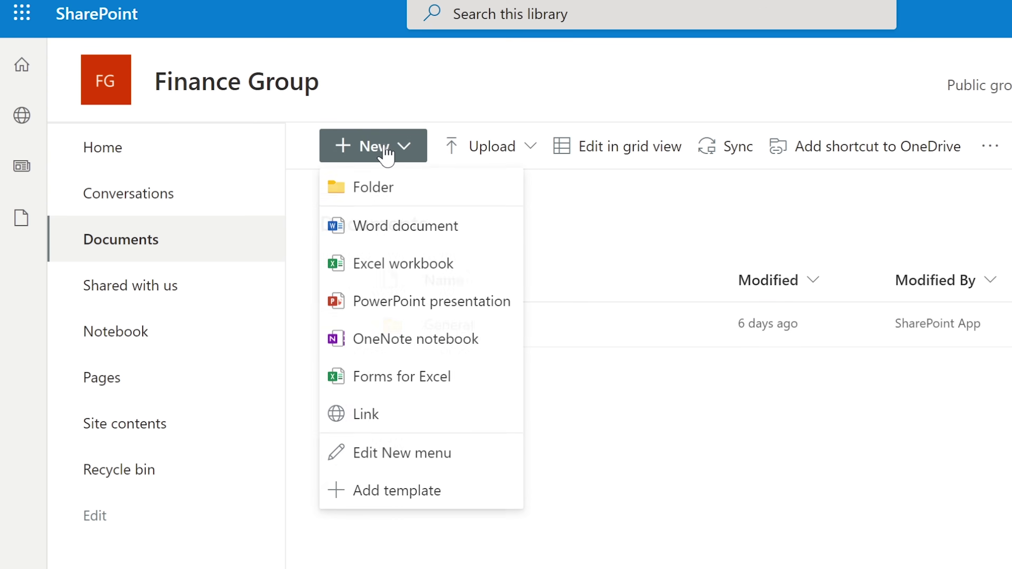
pyautogui.click(414, 234)
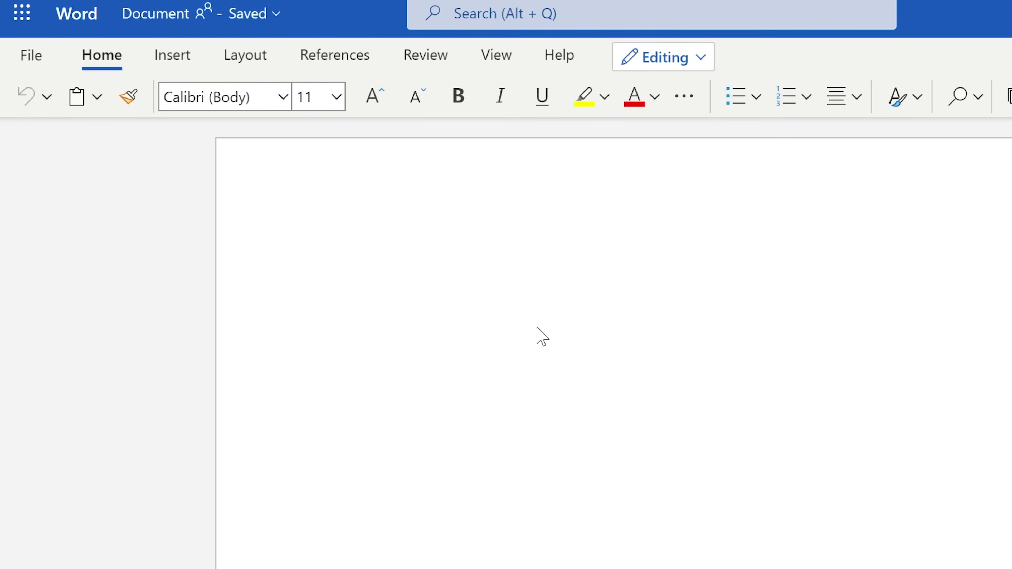
# Type 'Plan for tomorrows sessions.' and try naming the file 'Plan for tomorrow's session', which is rejected as invalid.
pyautogui.write('Plan for tomorro')
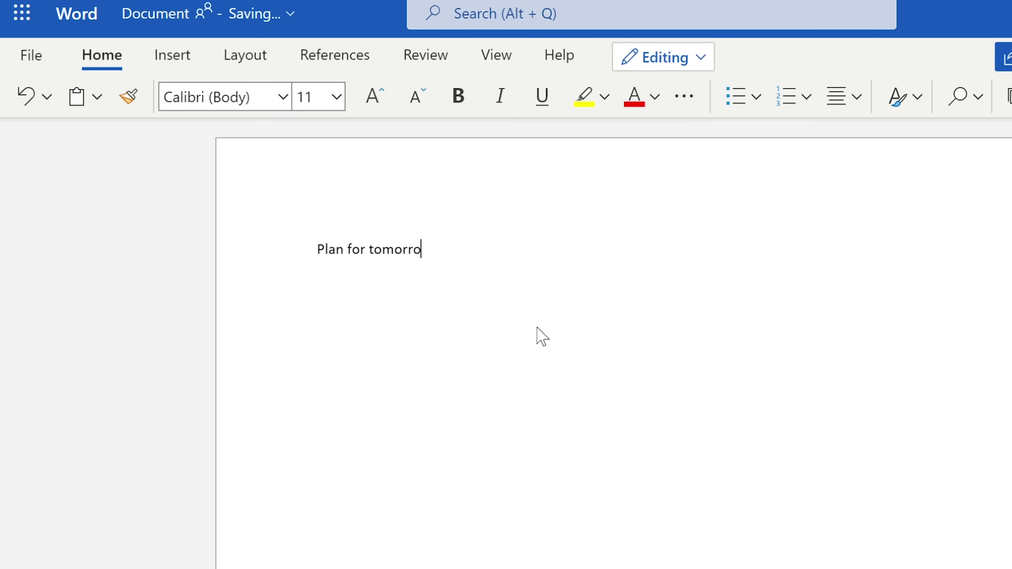
pyautogui.write('ws sessions.')
pyautogui.click(235, 15)
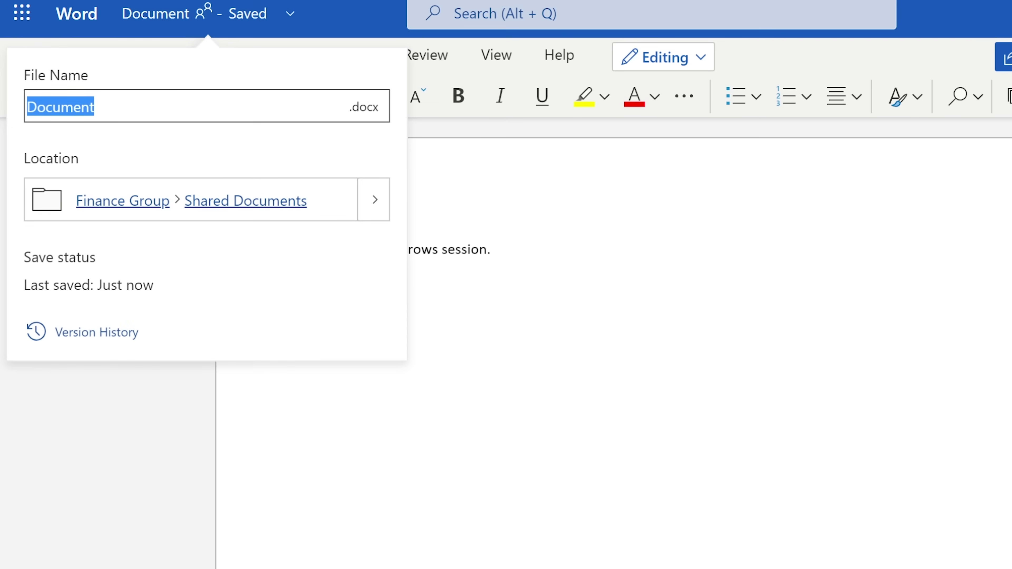
pyautogui.write('Plan for tomo')
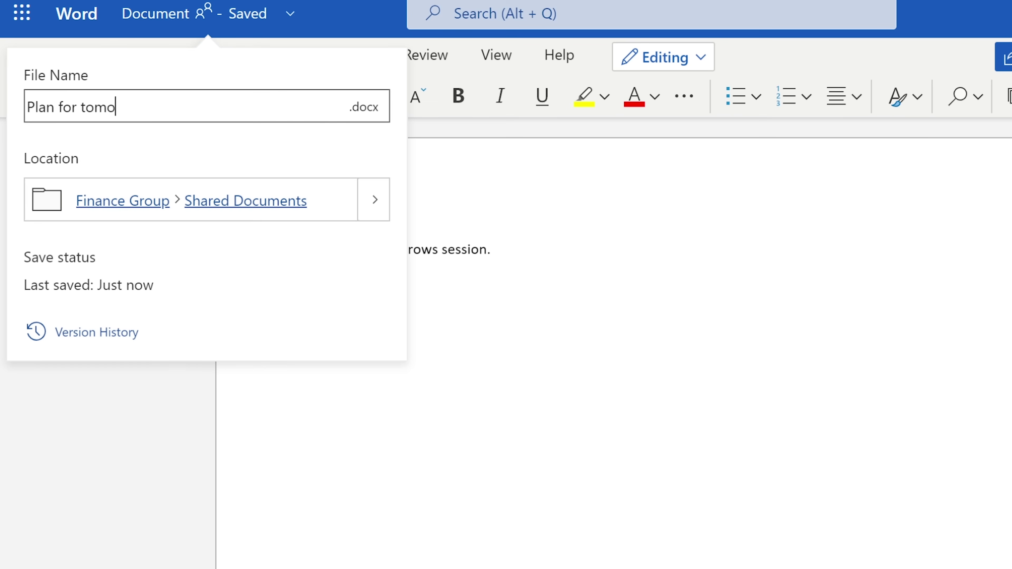
pyautogui.write("rrow's session.")
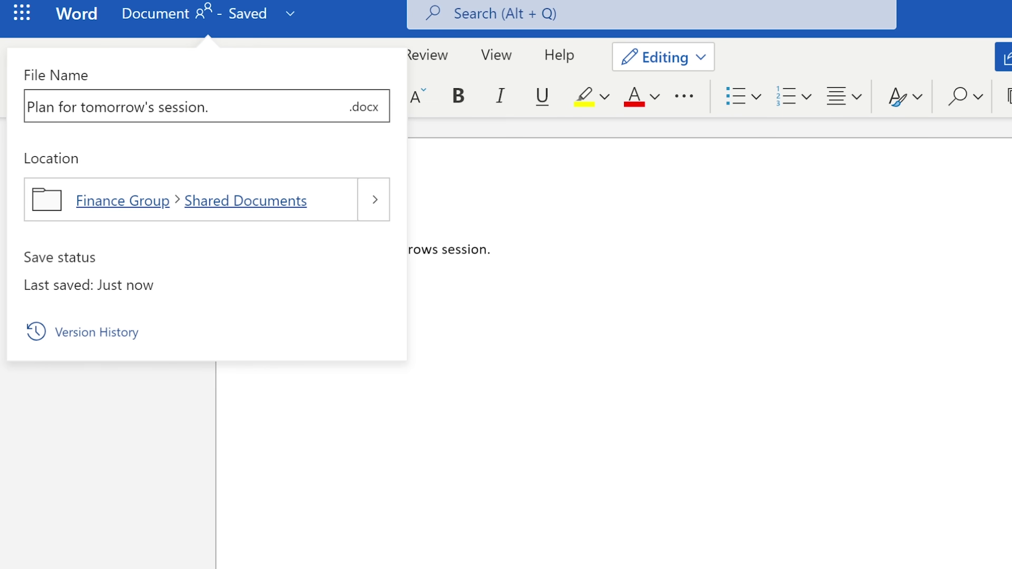
pyautogui.press('Return')
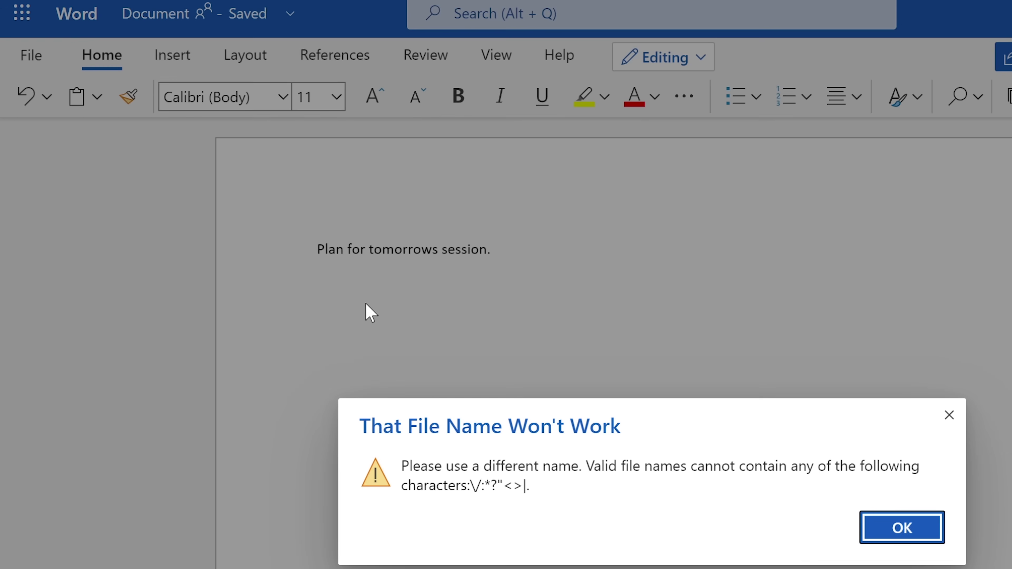
pyautogui.click(897, 530)
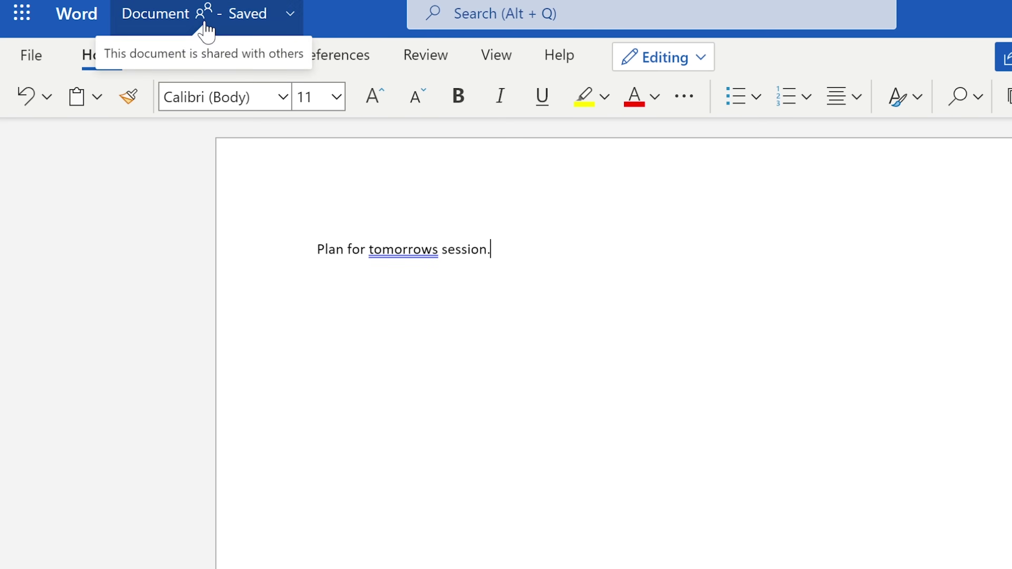
# Rename the file 'Plan for tomorrows session' and accept the tomorrow's grammar correction.
pyautogui.click(201, 17)
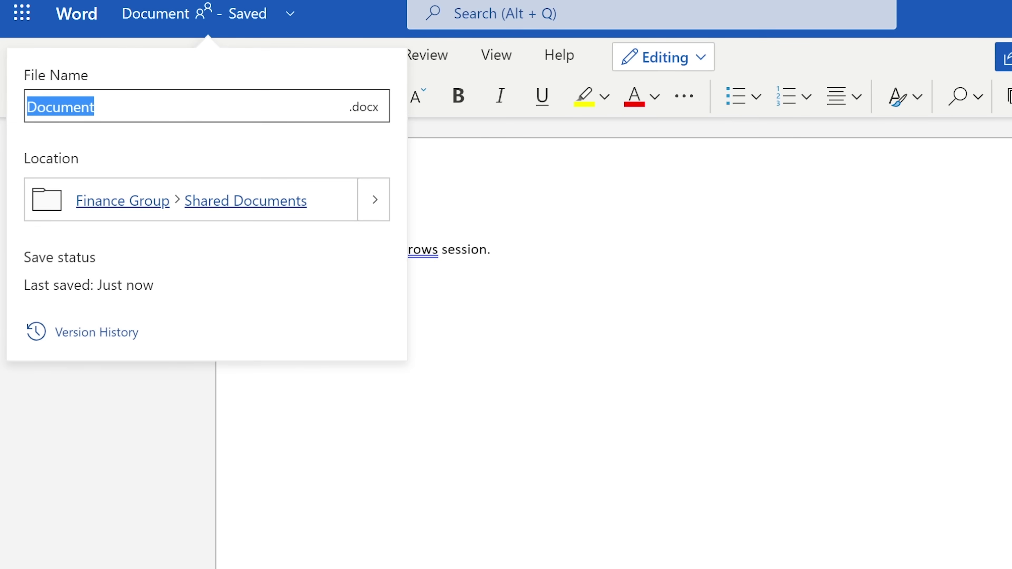
pyautogui.write('Plan for tomorrow')
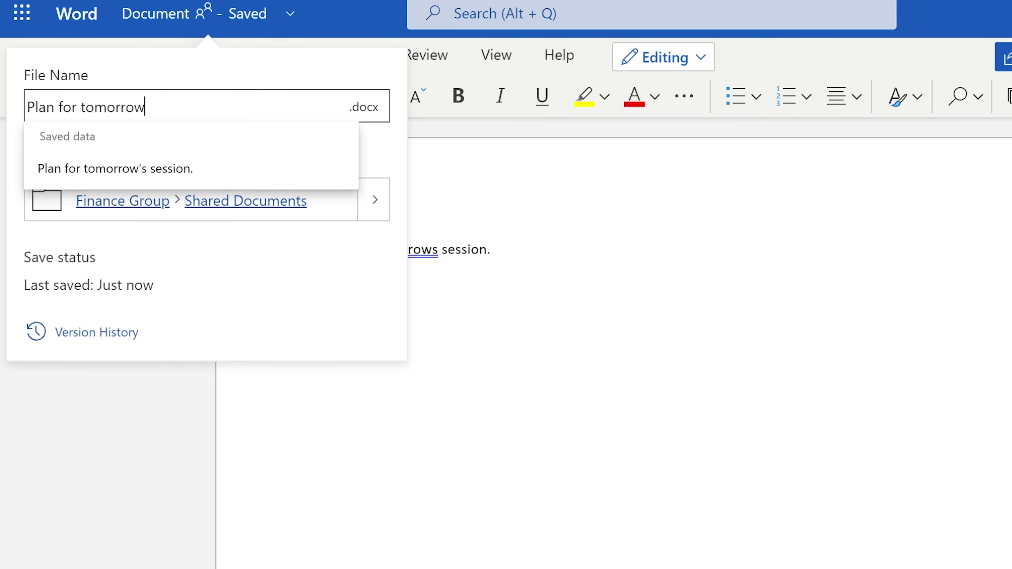
pyautogui.write('s session')
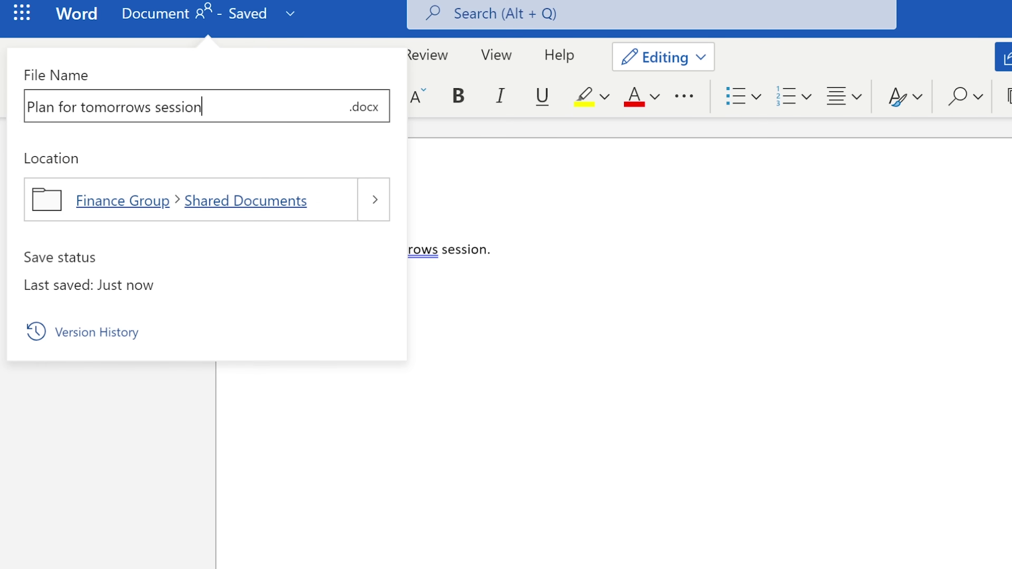
pyautogui.press('Return')
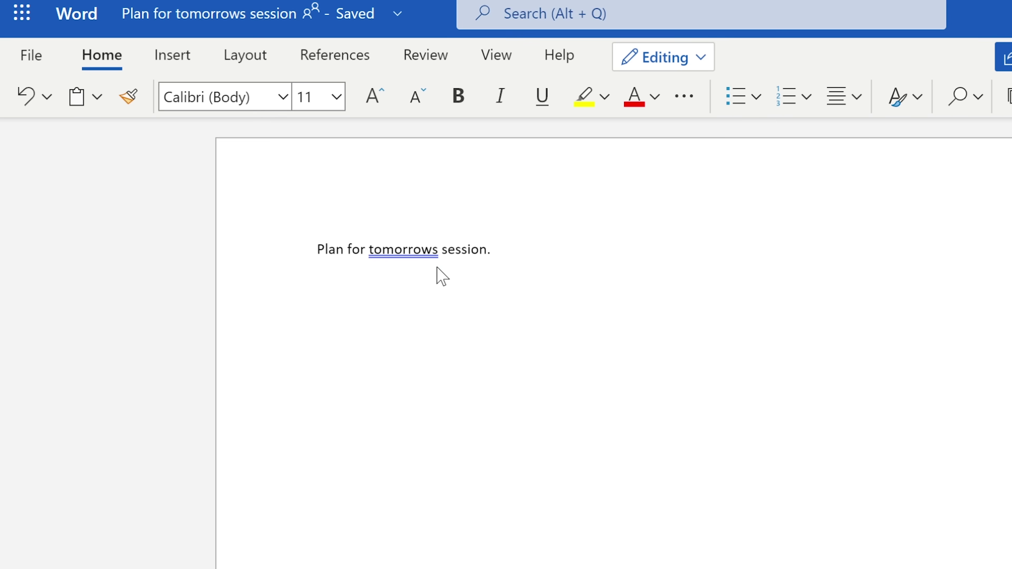
pyautogui.click(436, 249)
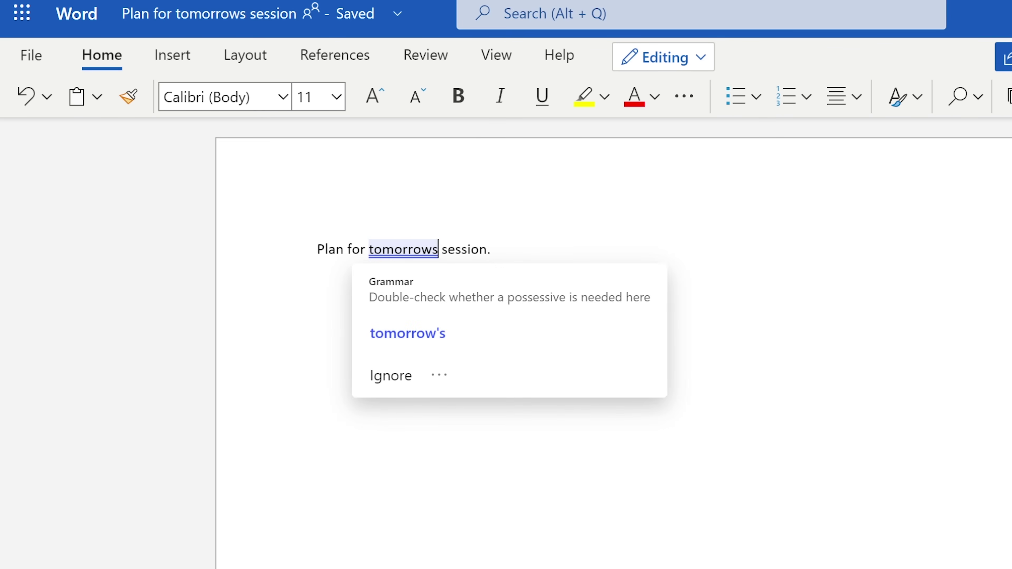
pyautogui.click(408, 336)
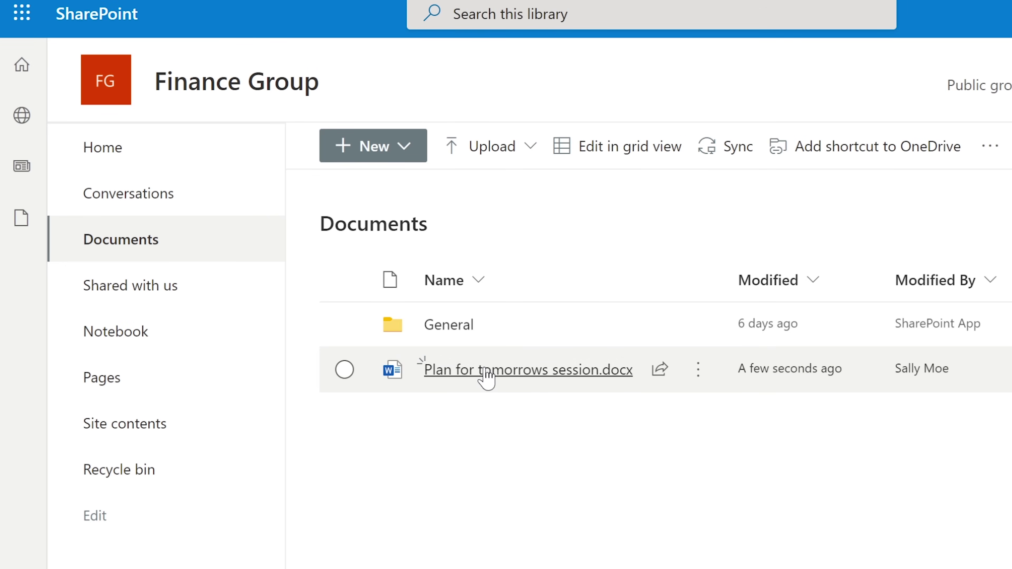
# Cancel a Files upload, check the file's actions menu, then open the empty Shared with us page.
pyautogui.click(470, 158)
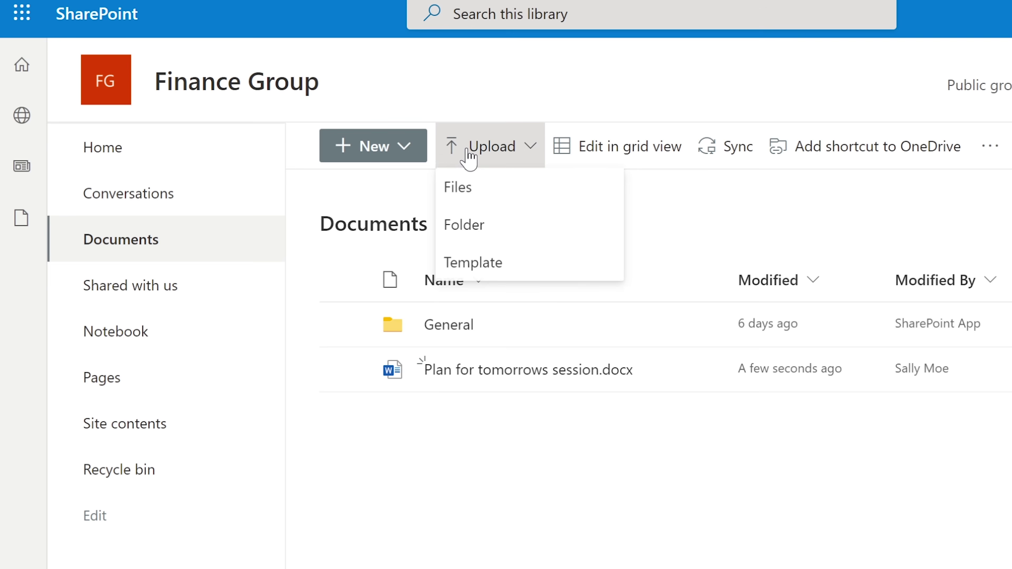
pyautogui.click(480, 191)
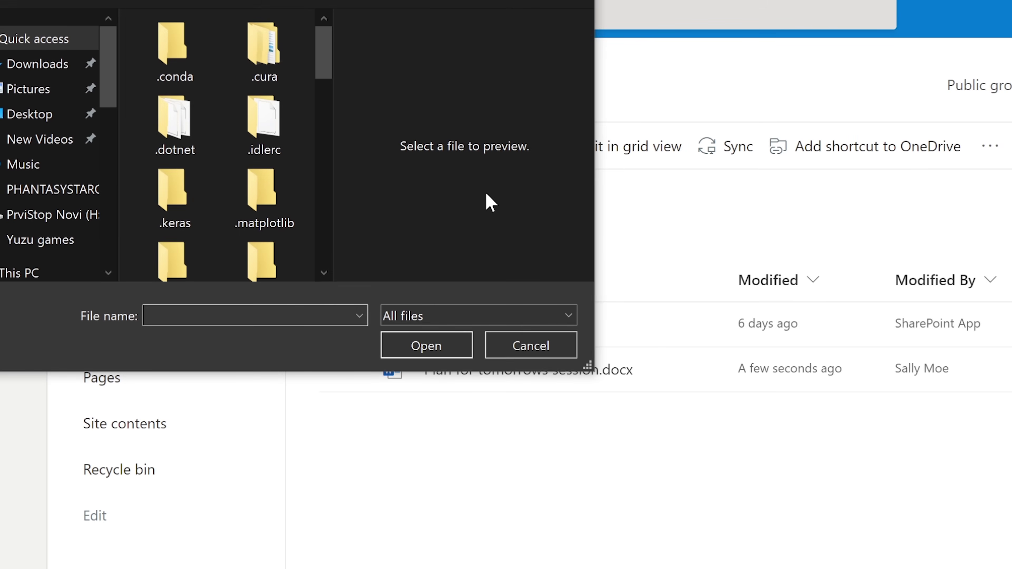
pyautogui.click(529, 350)
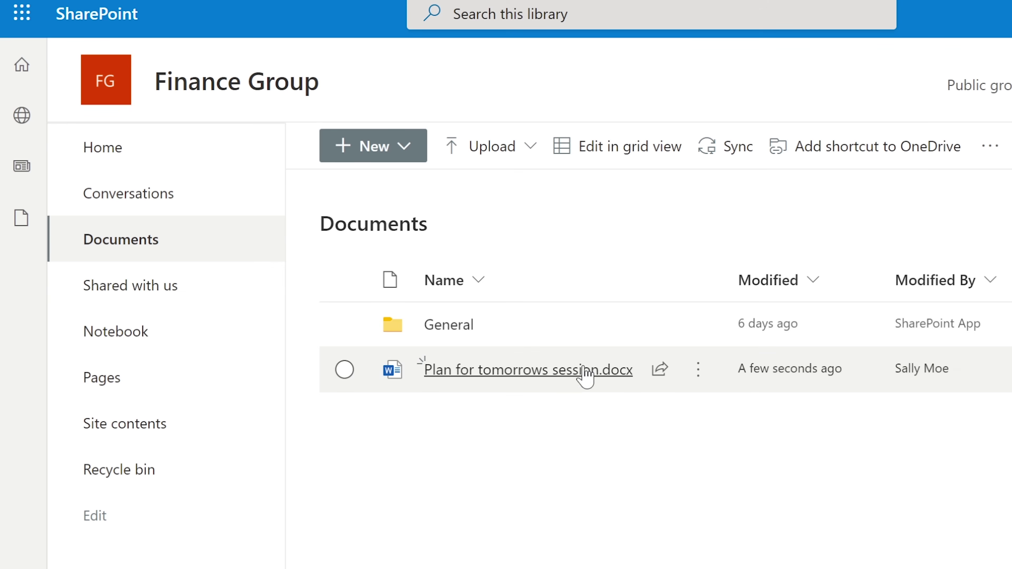
pyautogui.click(700, 370)
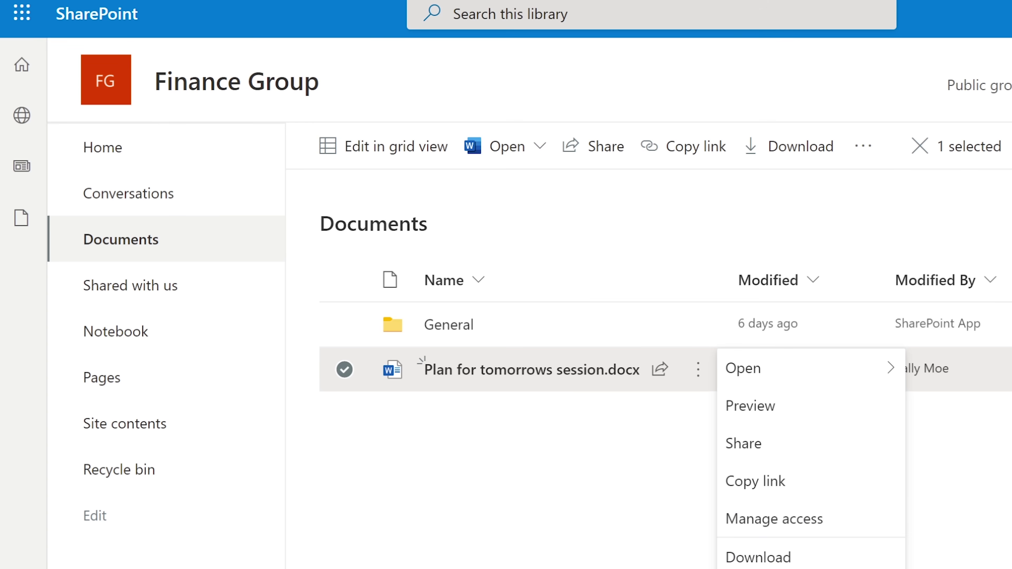
pyautogui.click(117, 287)
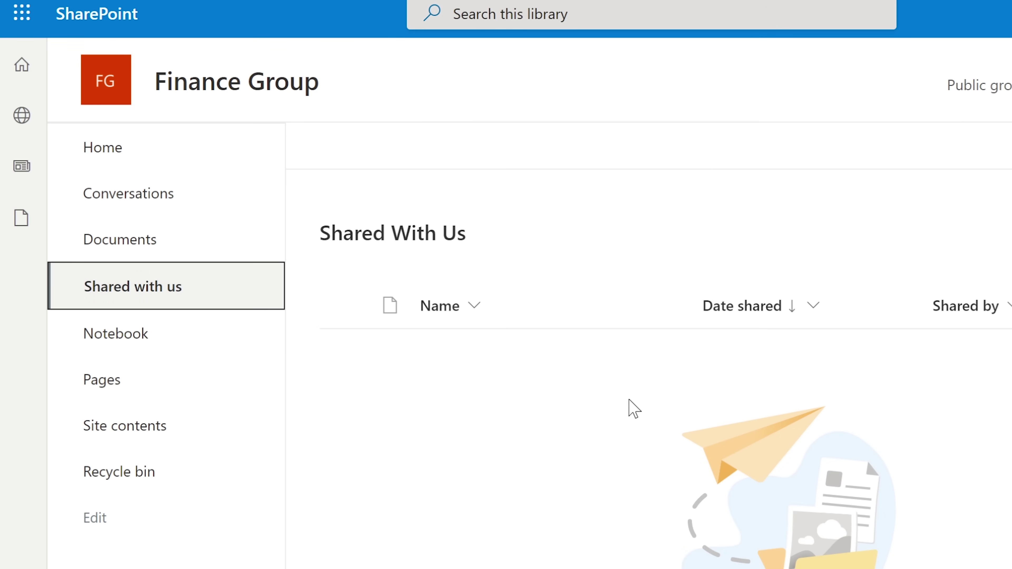
# Open the Finance Group Notebook in OneNote and type the page title 'Plan for tomorrow's session'.
pyautogui.click(134, 334)
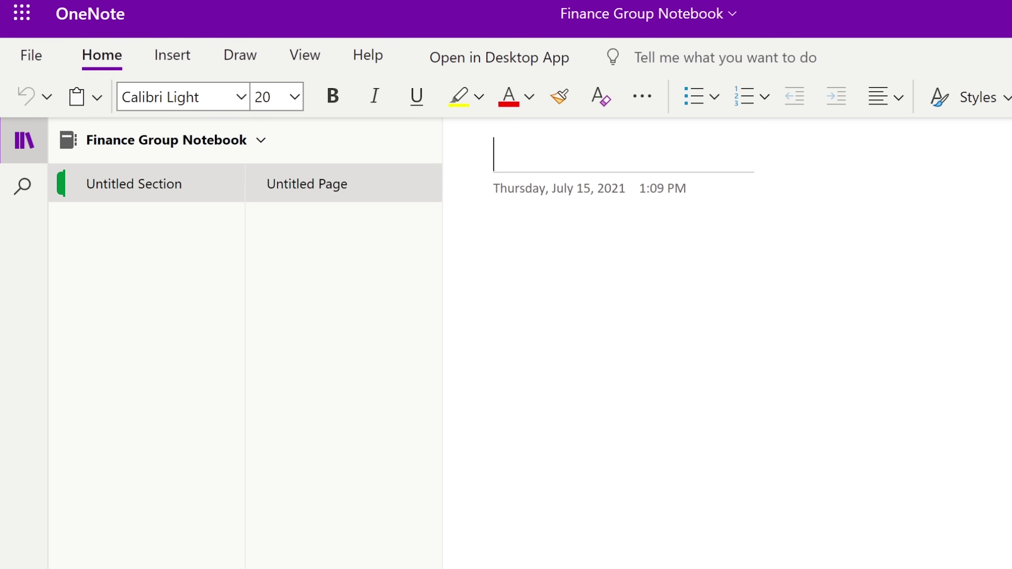
pyautogui.write('Plan for ')
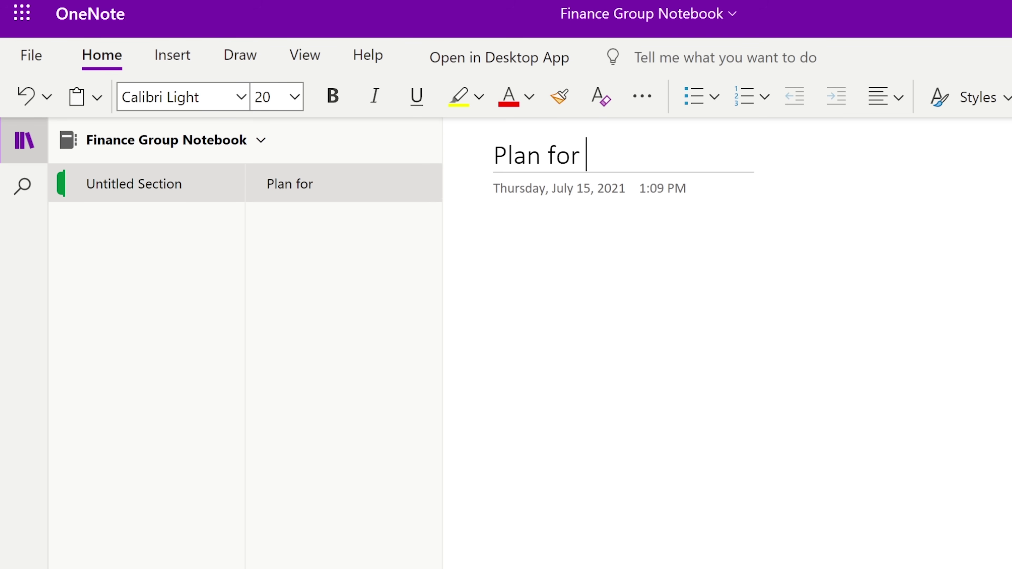
pyautogui.write('tomorro')
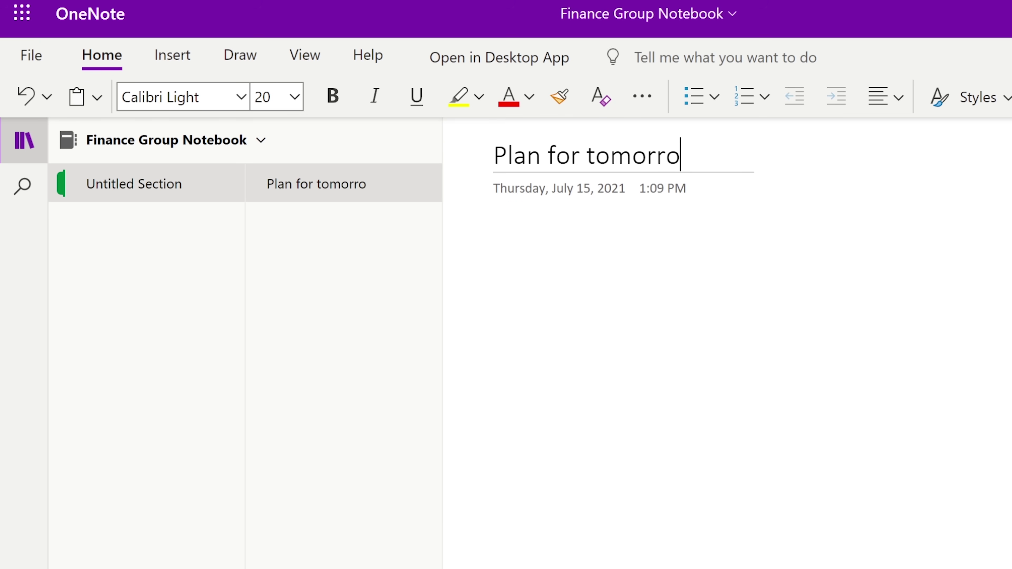
pyautogui.write("w's session")
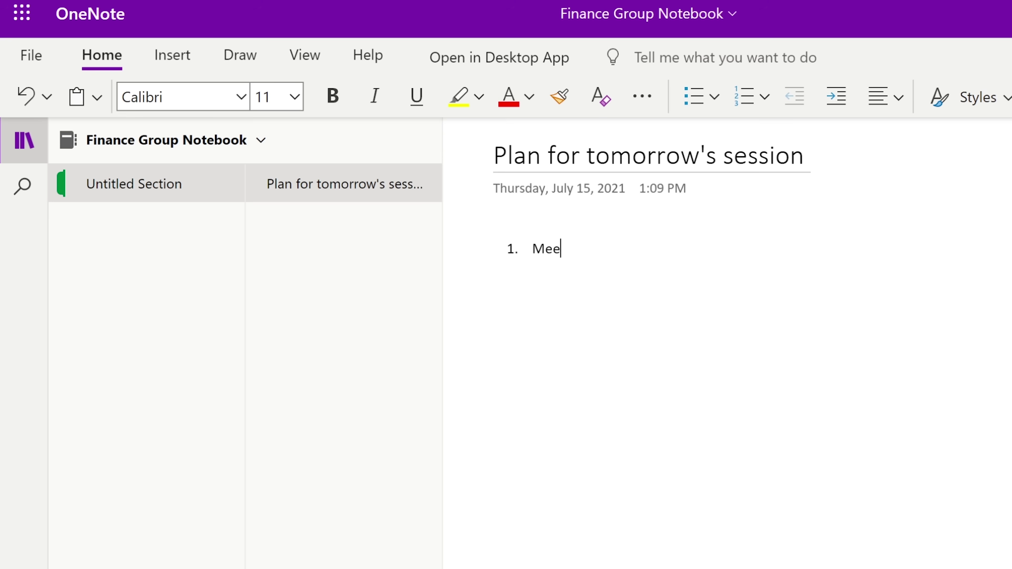
# Continue typing the first numbered list item 'Meeting' in the OneNote page body.
pyautogui.write('ting.')
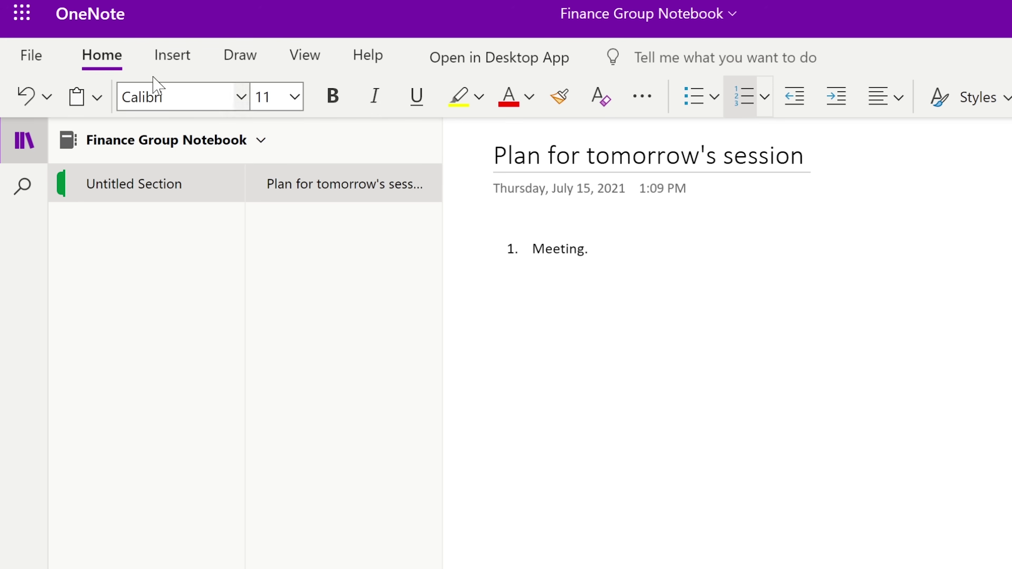
# Switch to SharePoint through the app launcher and open the Finance Group site.
pyautogui.click(8, 16)
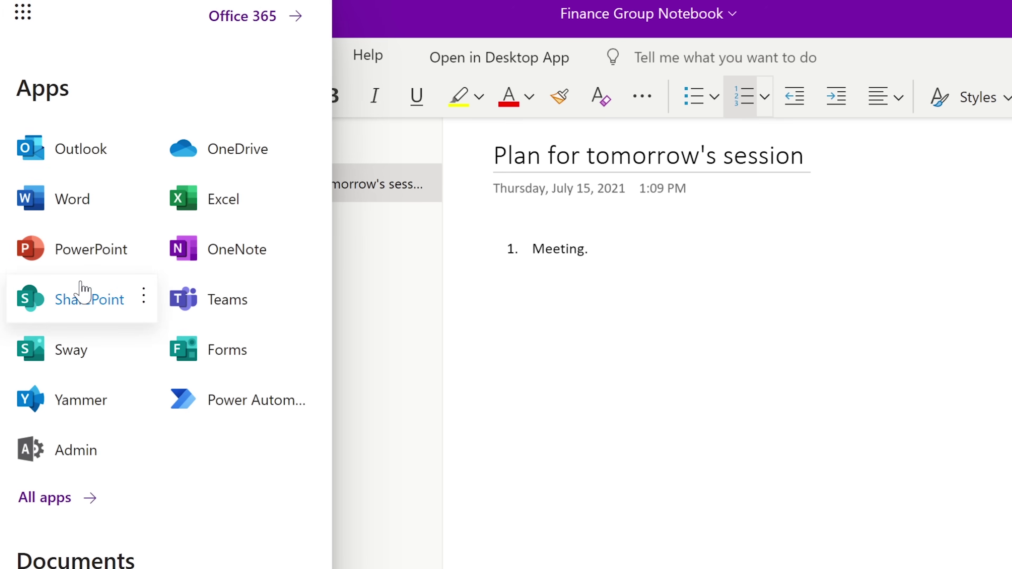
pyautogui.click(70, 293)
pyautogui.click(471, 263)
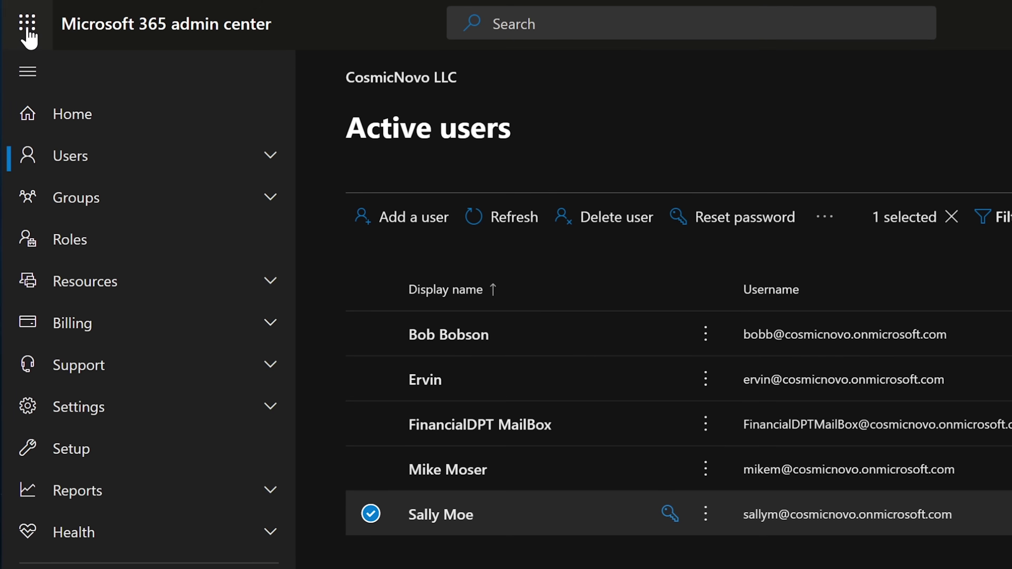
# Reopen the Finance Group site, visit its Notebook, go back, and open the Pages library.
pyautogui.click(27, 24)
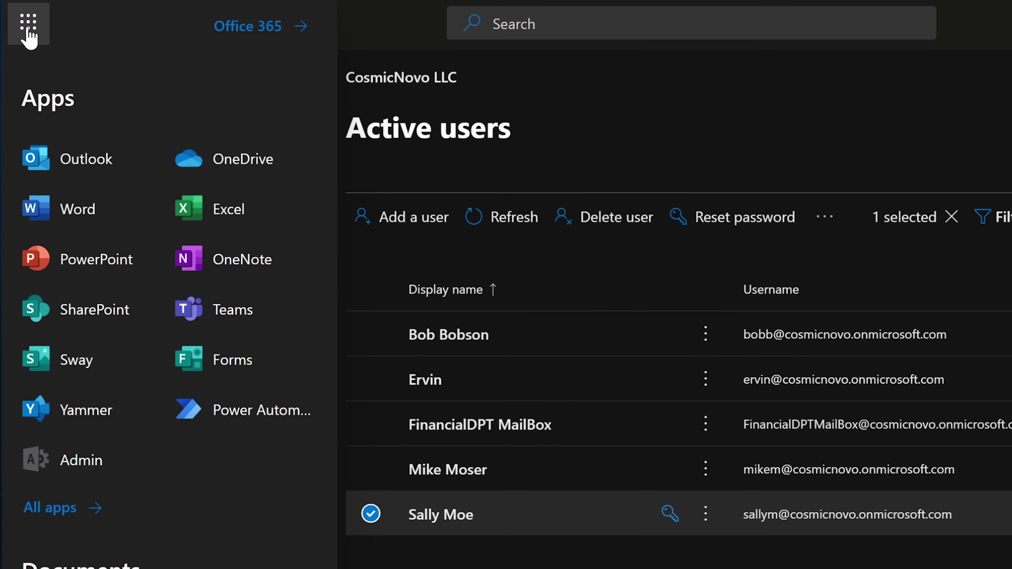
pyautogui.click(88, 315)
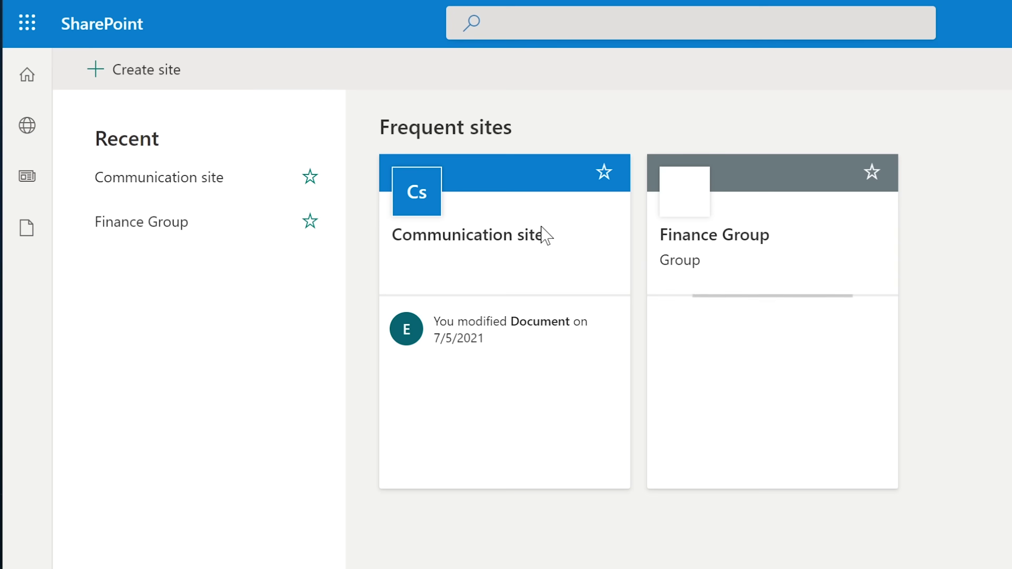
pyautogui.click(790, 253)
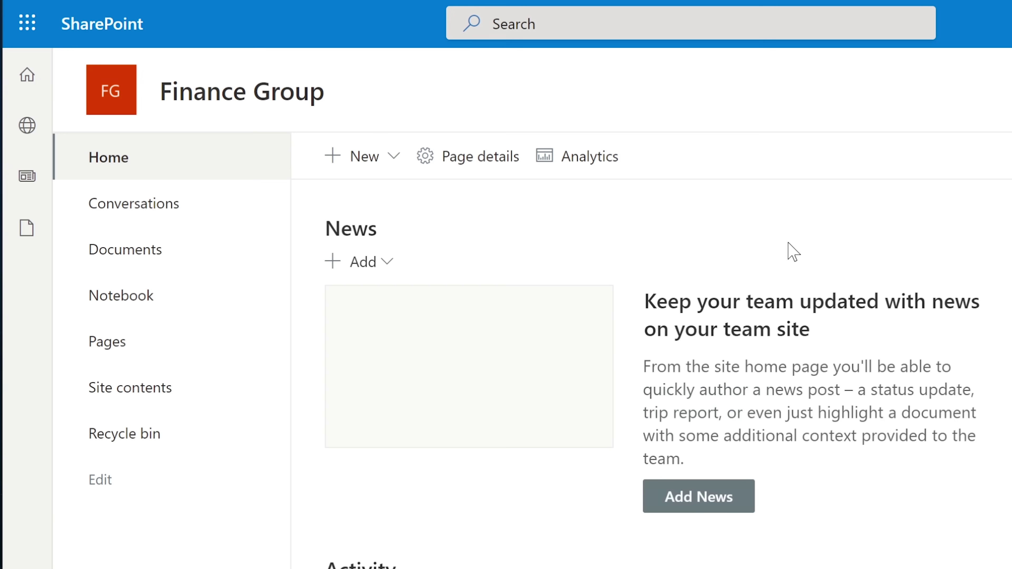
pyautogui.click(119, 297)
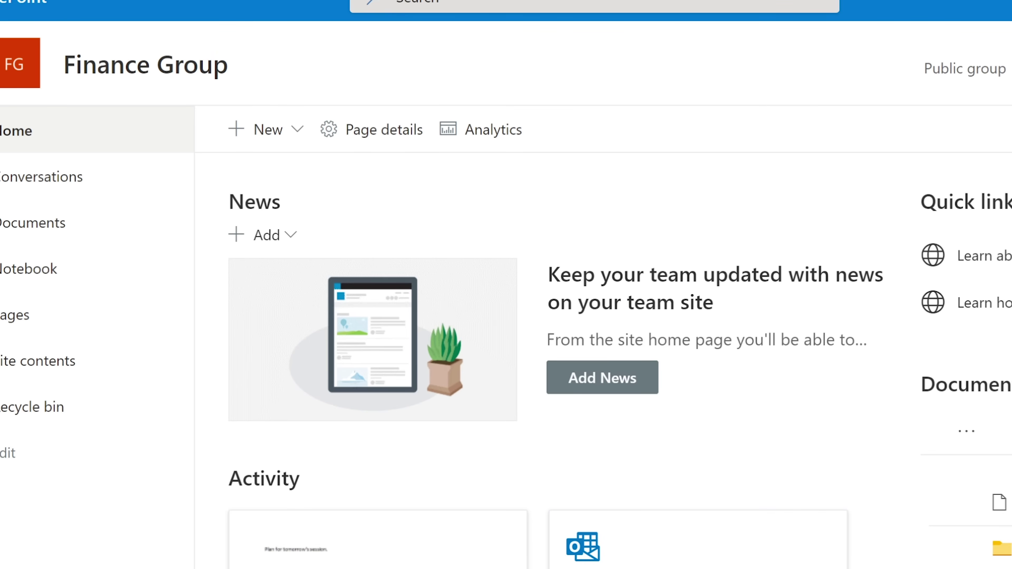
pyautogui.hotkey('alt', 'Left')
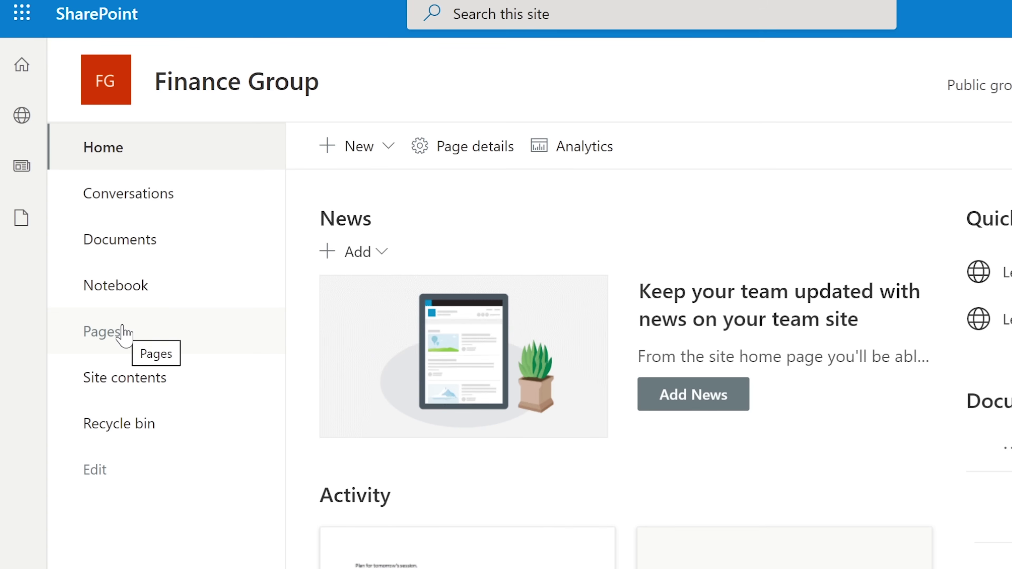
pyautogui.click(123, 331)
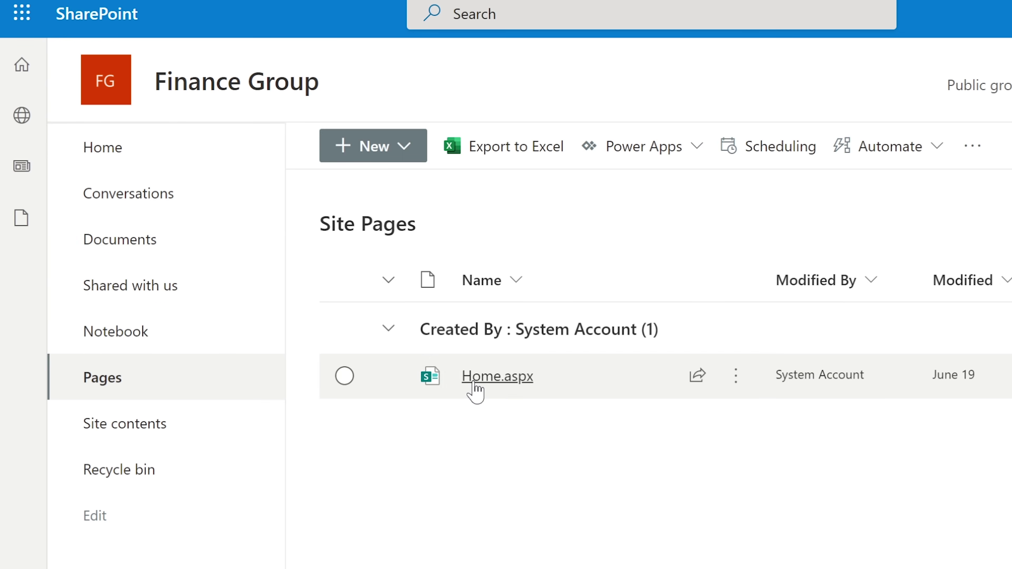
# Check Home.aspx, return to Pages, and create a new Site page from the + New menu.
pyautogui.moveTo(473, 388)
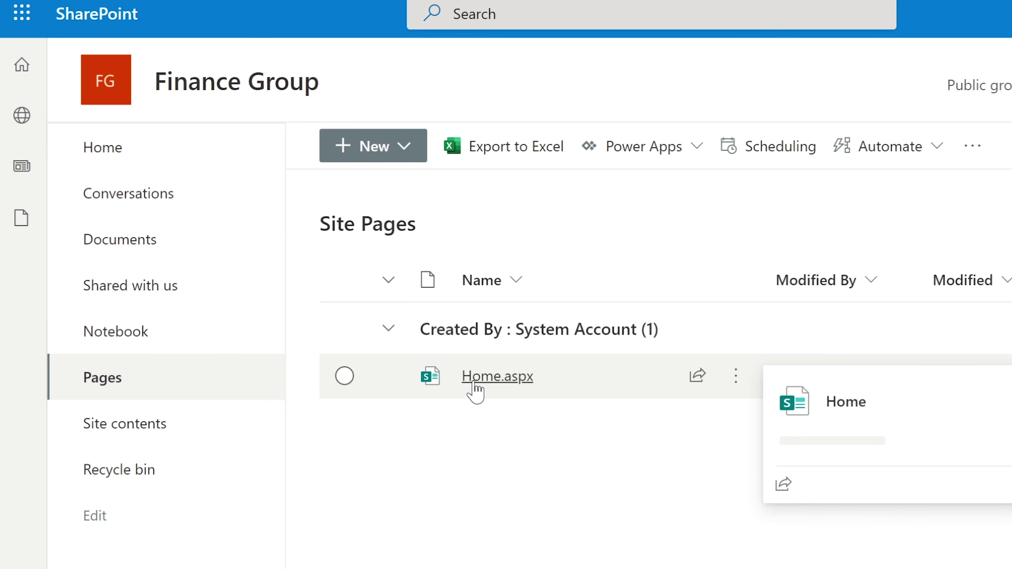
pyautogui.click(486, 383)
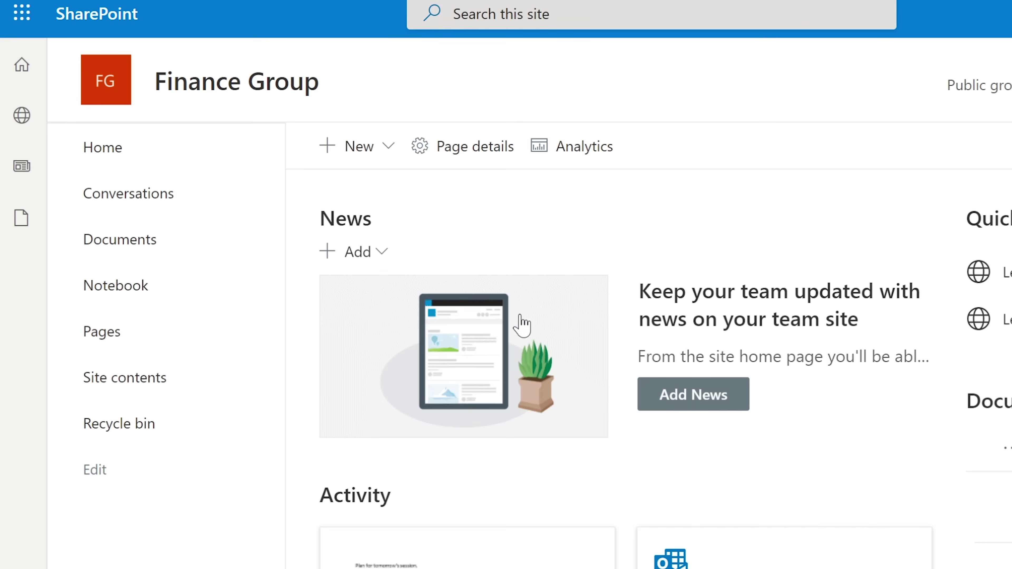
pyautogui.click(107, 334)
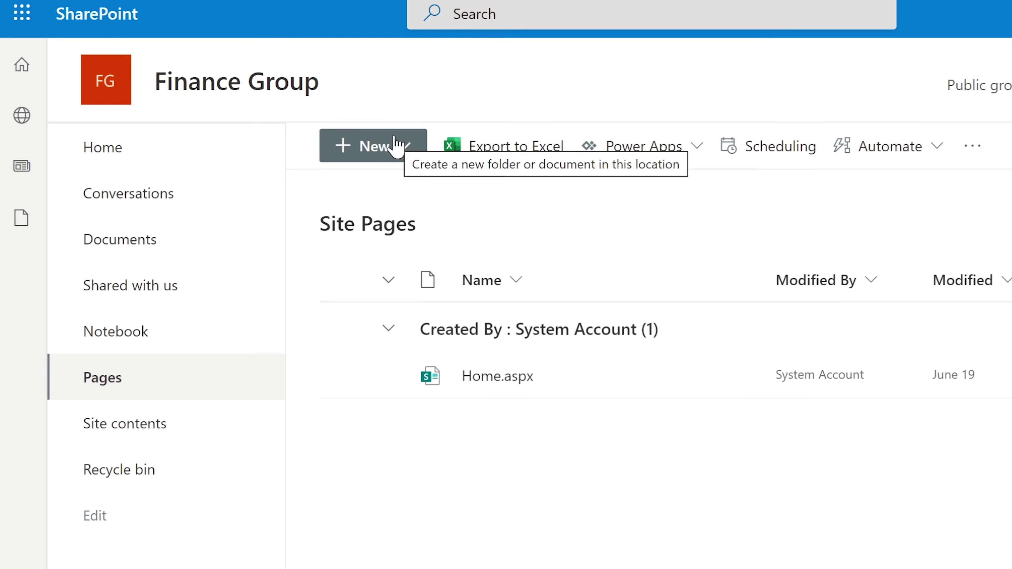
pyautogui.click(395, 145)
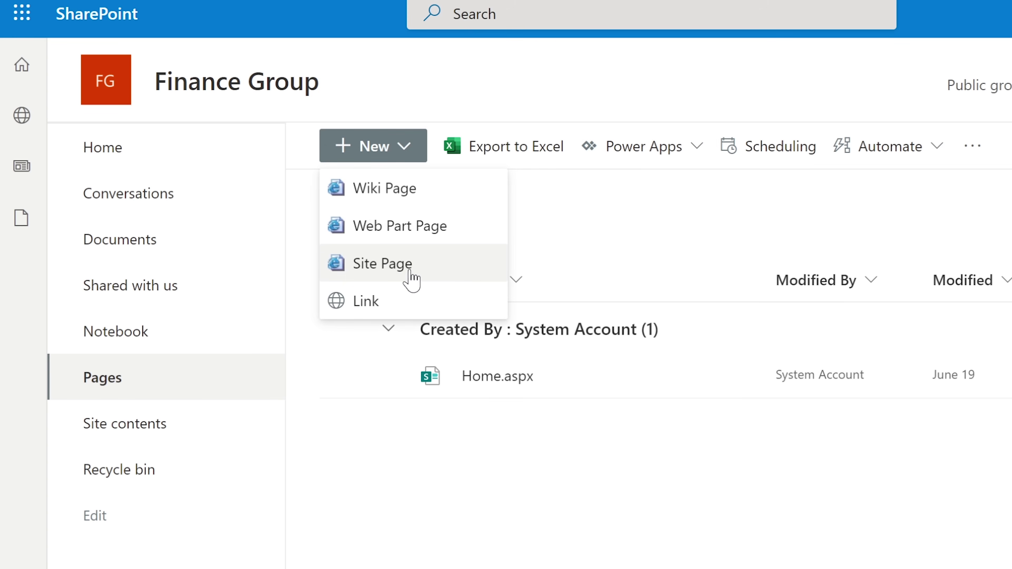
pyautogui.click(217, 379)
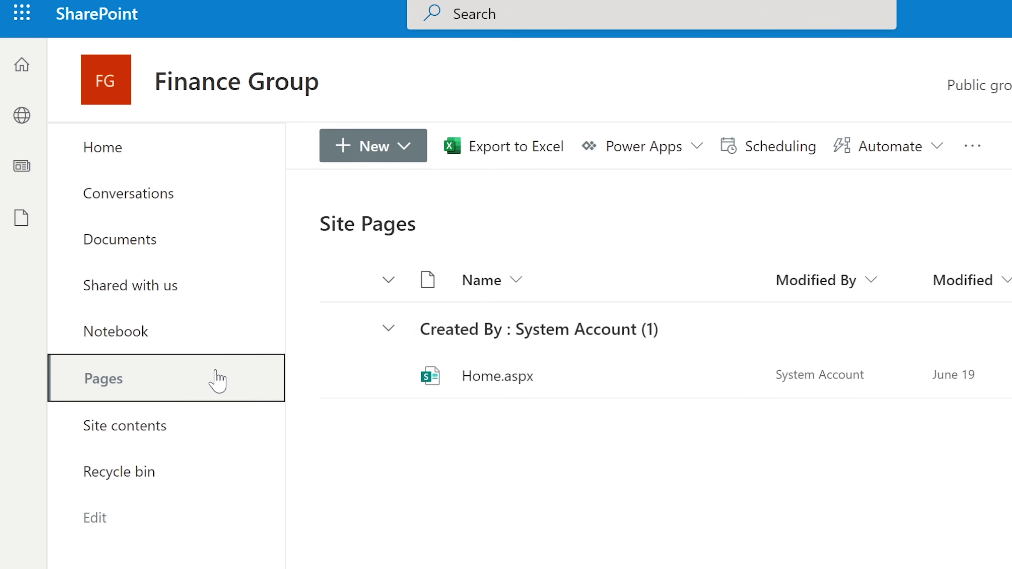
pyautogui.click(402, 159)
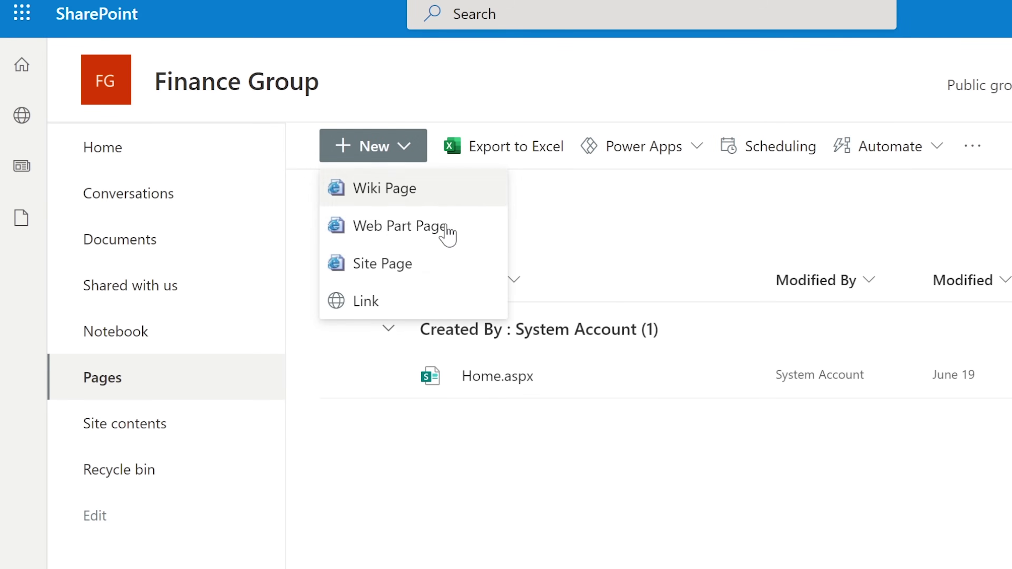
pyautogui.click(391, 264)
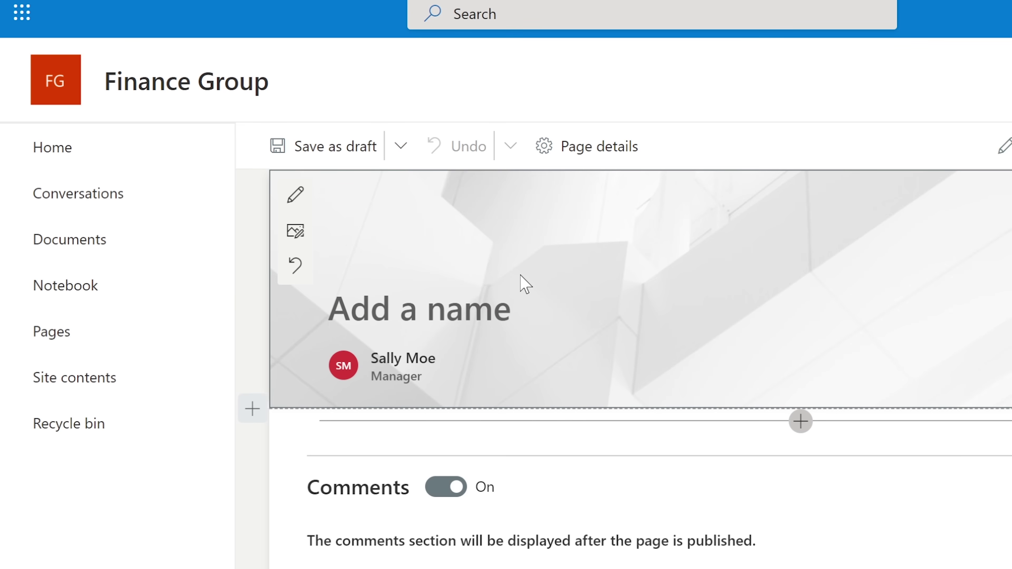
# Title the new page 'Work Sessions' by typing Sessions, then adding Work before it.
pyautogui.write('Sessions')
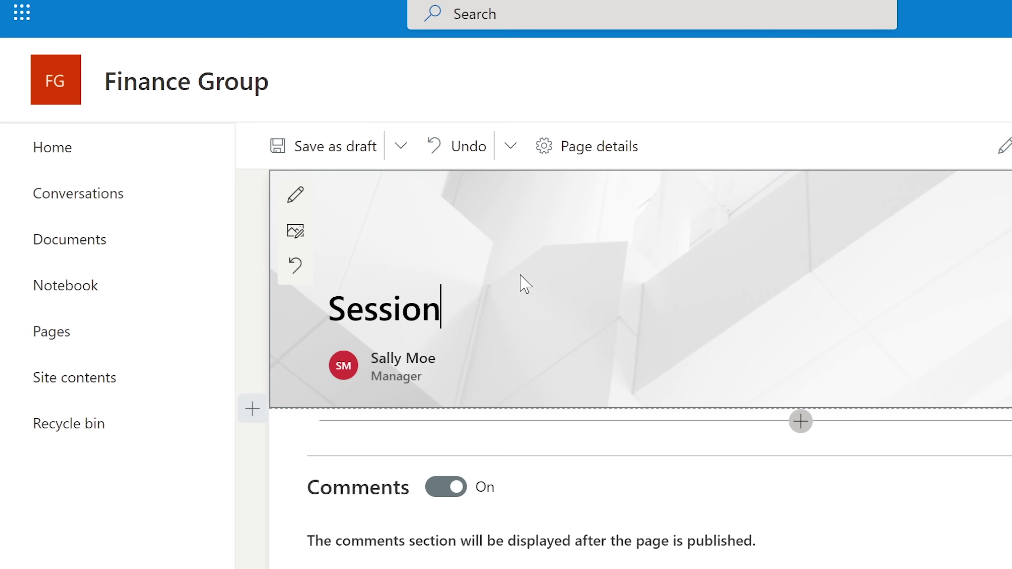
pyautogui.press('Left')
pyautogui.press('Left')
pyautogui.press('Left')
pyautogui.press('Left')
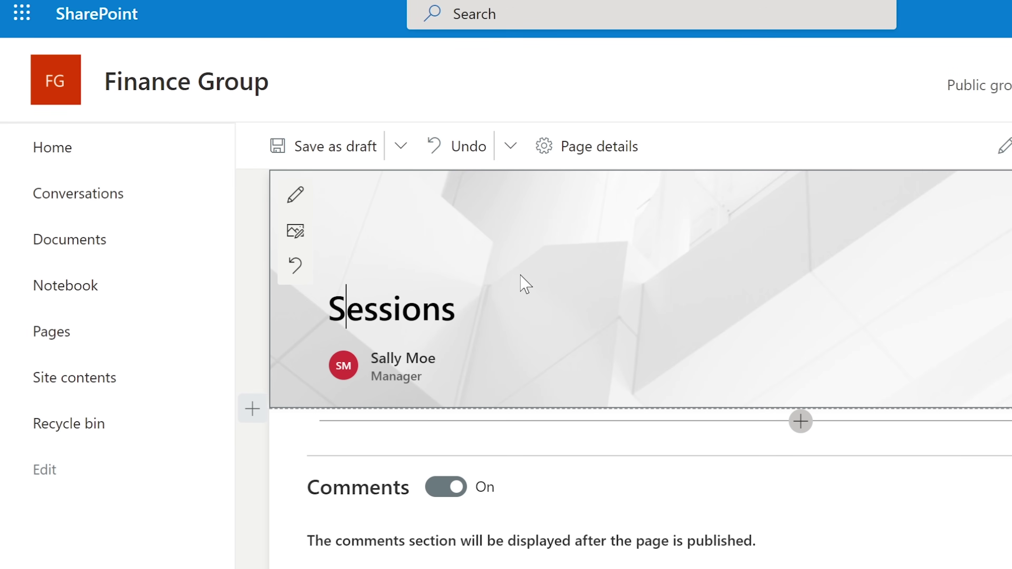
pyautogui.press('Home')
pyautogui.write('Work')
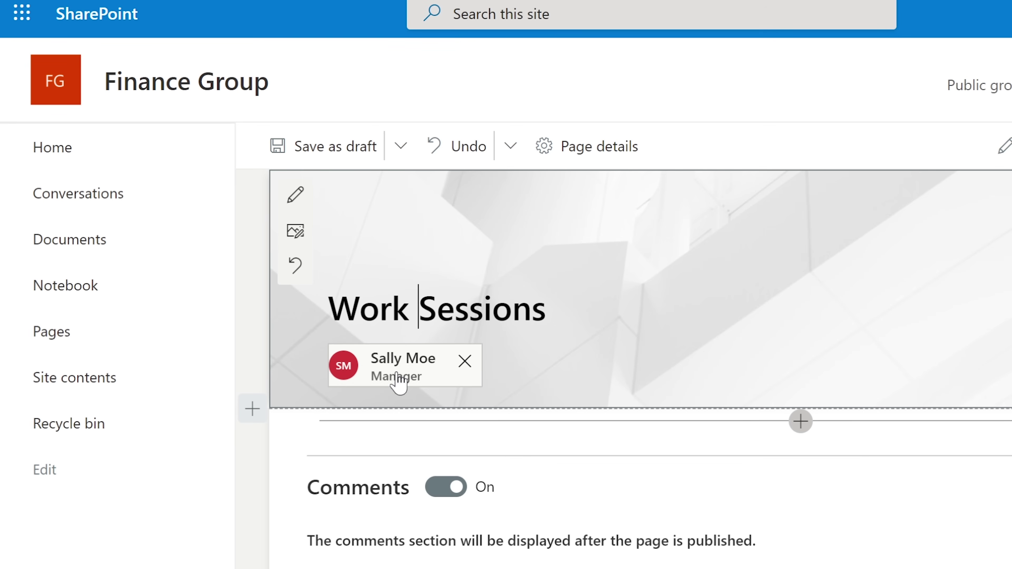
pyautogui.moveTo(412, 383)
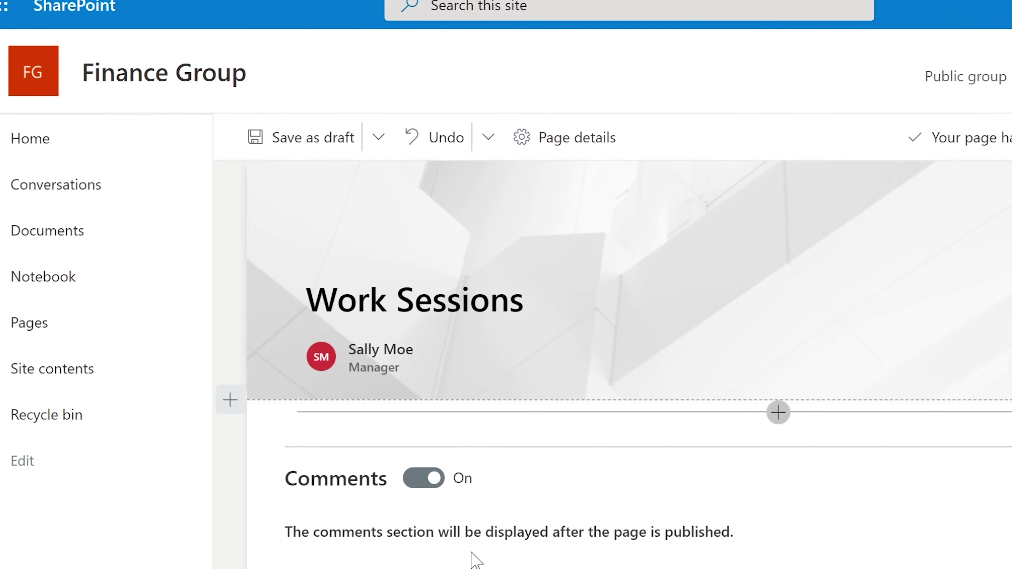
# Add a Text web part below the header and type the numbered item '1. Meeting.'.
pyautogui.click(769, 410)
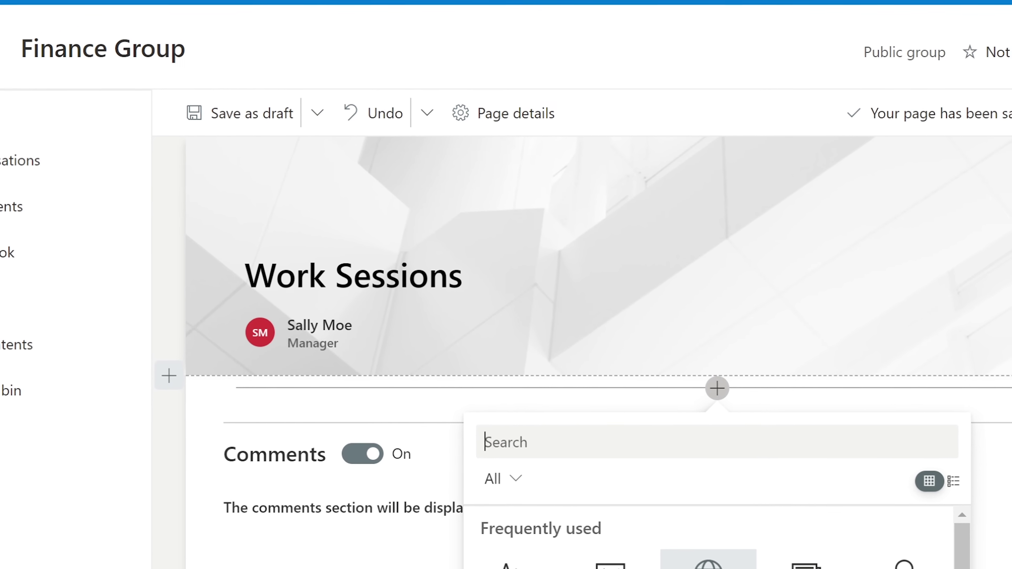
pyautogui.scroll(-3, 701, 538)
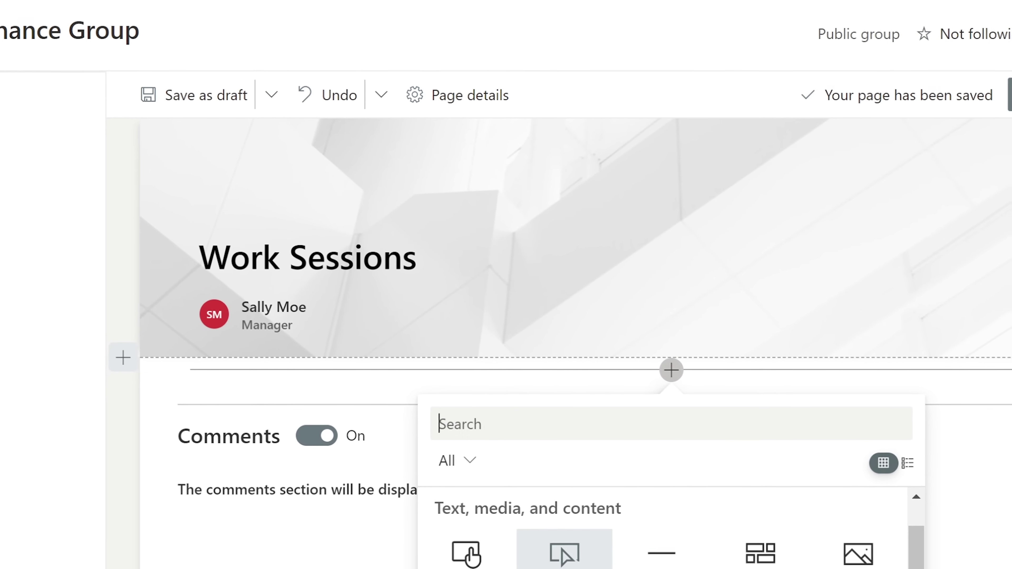
pyautogui.scroll(3, 638, 556)
pyautogui.scroll(-1, 639, 556)
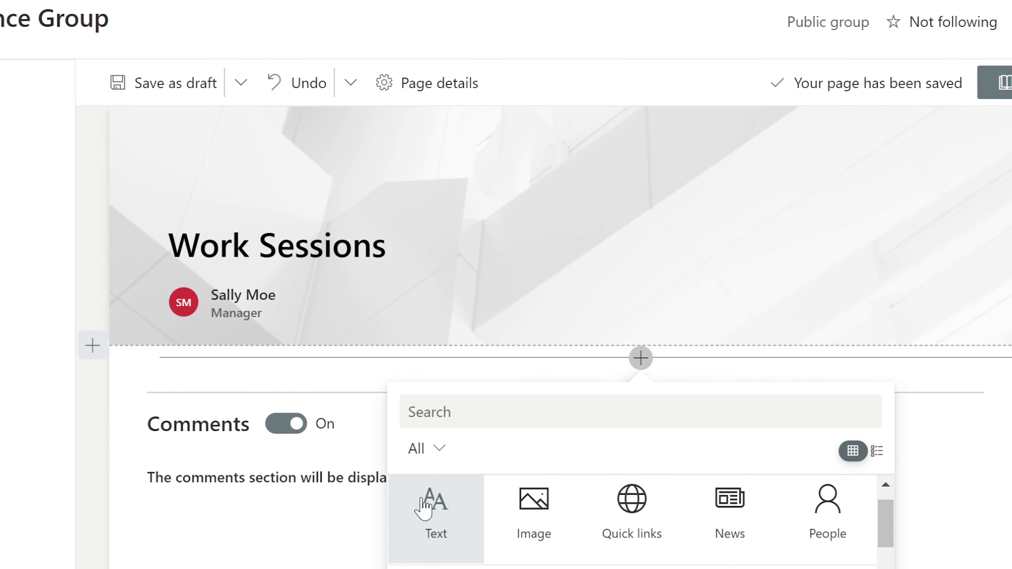
pyautogui.click(438, 516)
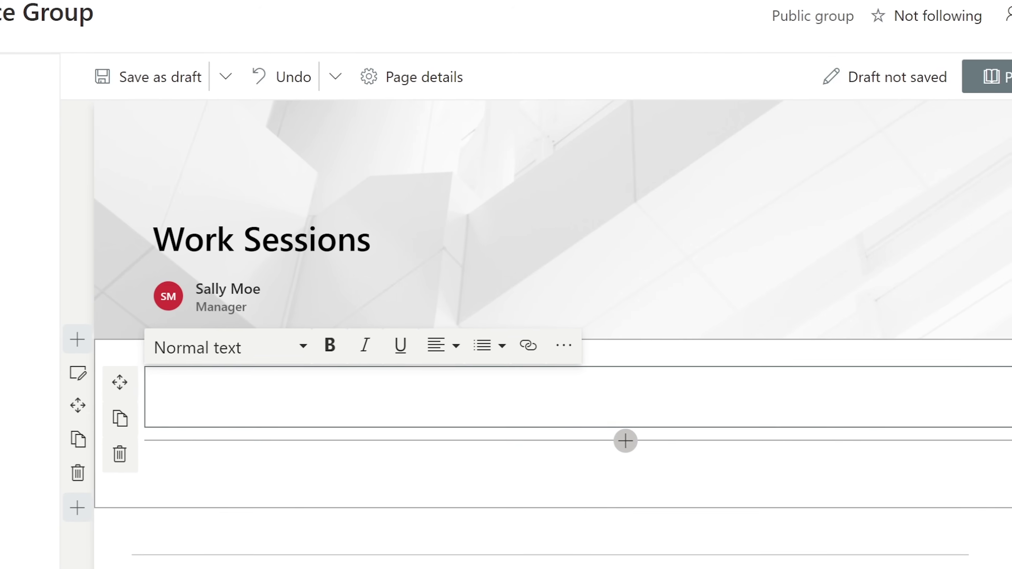
pyautogui.write('1. Meeting.')
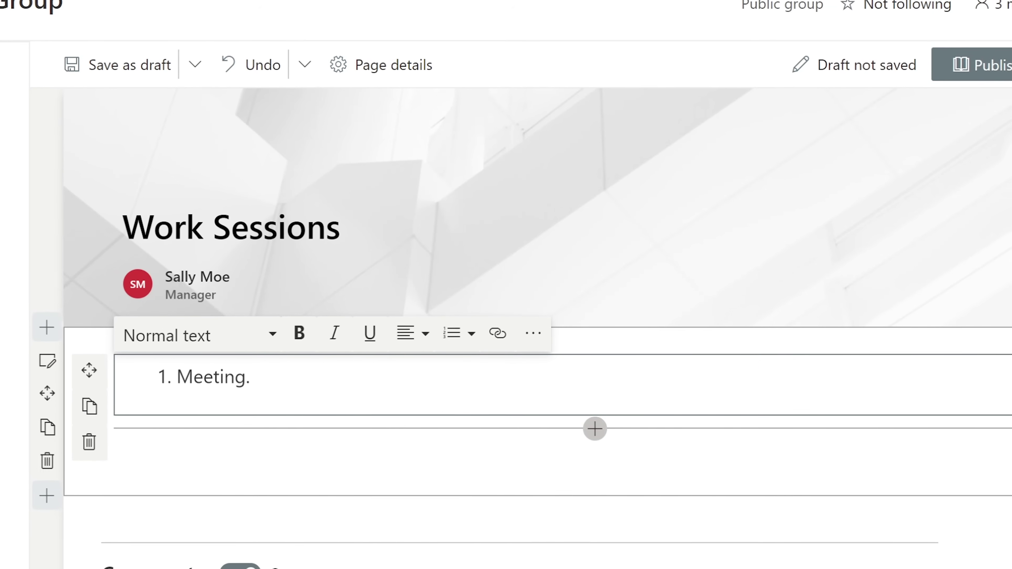
# Publish the Work Sessions page, confirm it in the Pages list, then return Home.
pyautogui.click(991, 64)
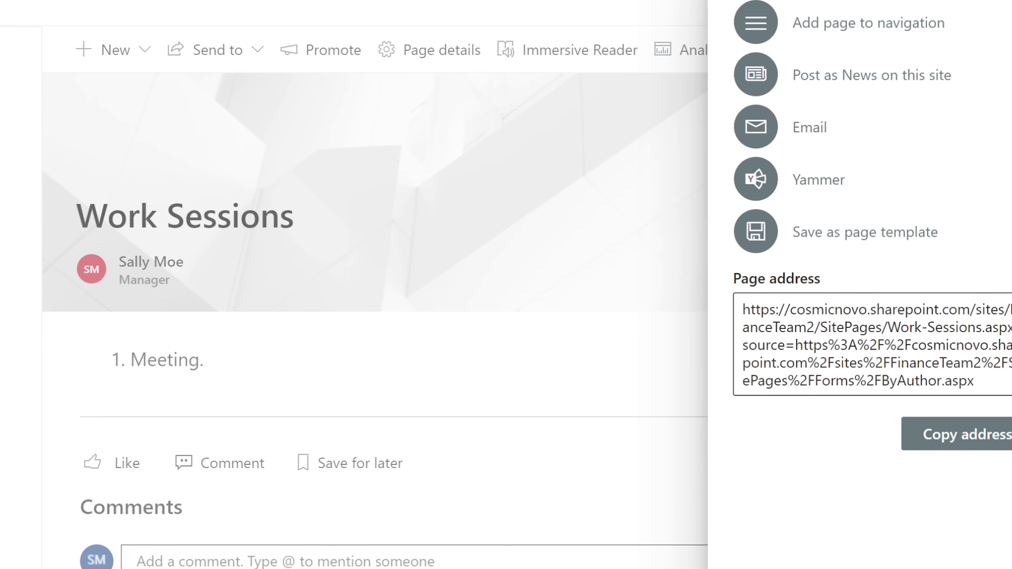
pyautogui.press('Escape')
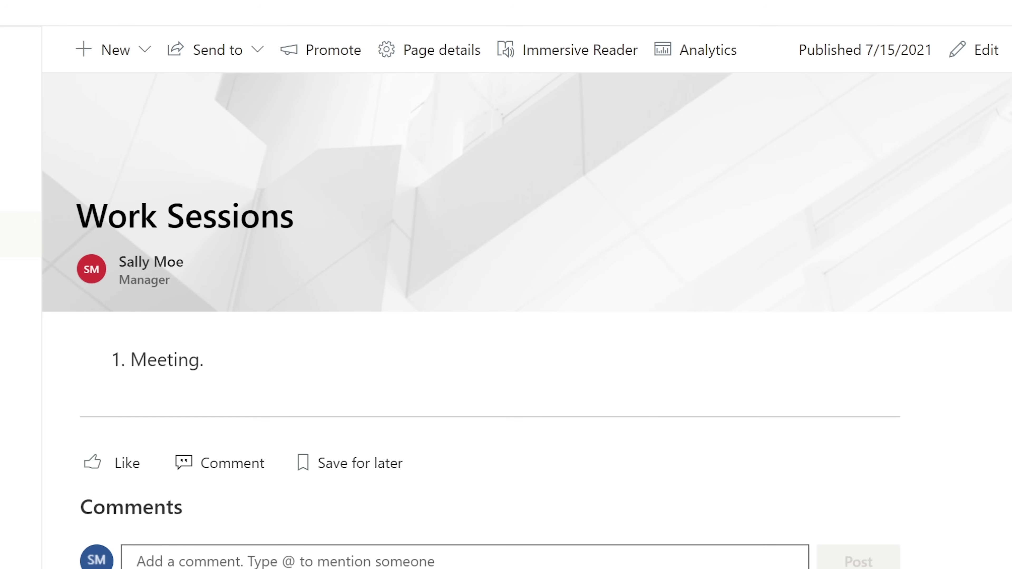
pyautogui.click(21, 235)
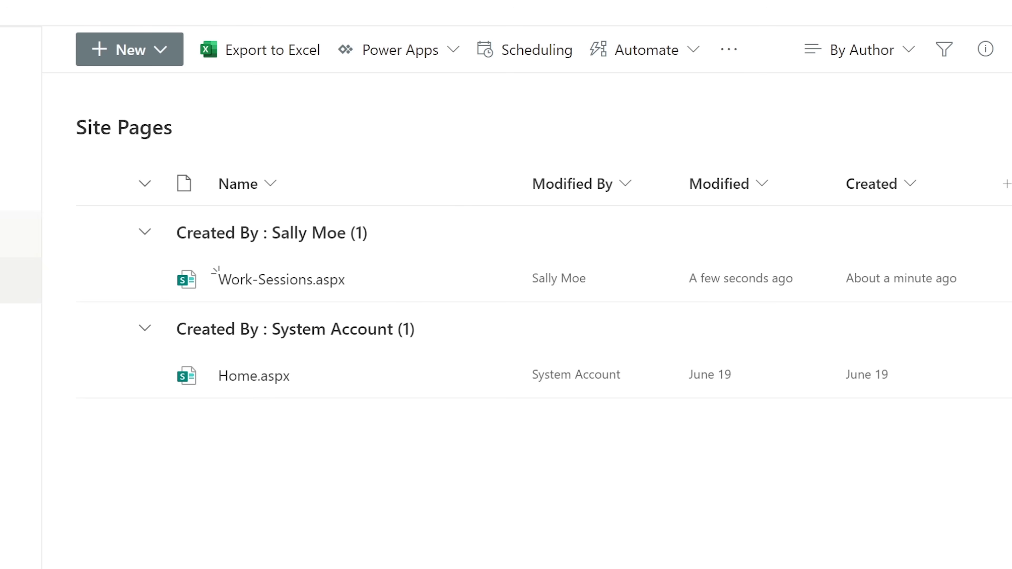
pyautogui.click(261, 280)
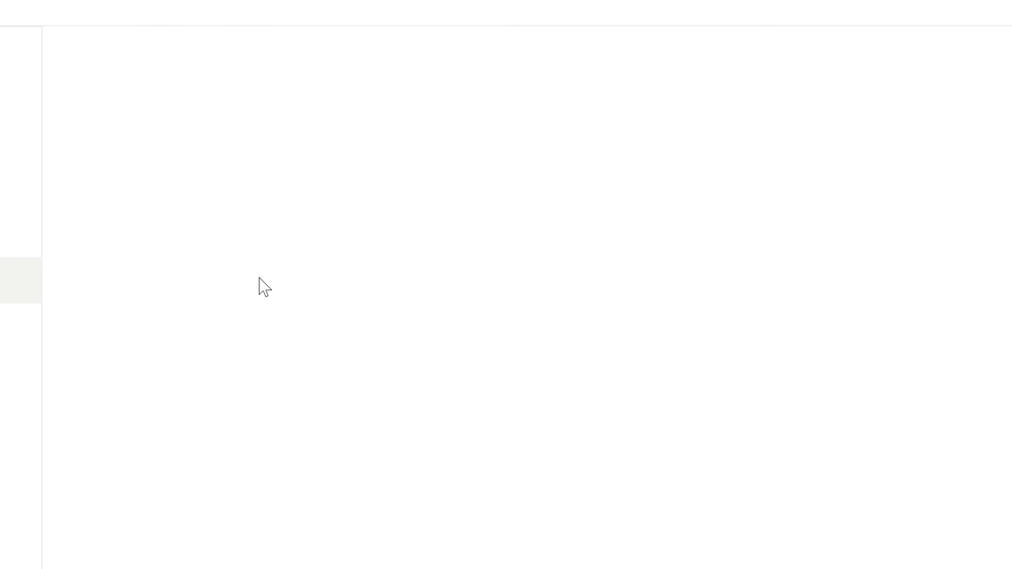
# Open the Work-Sessions page from recent activity, then list the Finance Group site's pages.
pyautogui.click(20, 51)
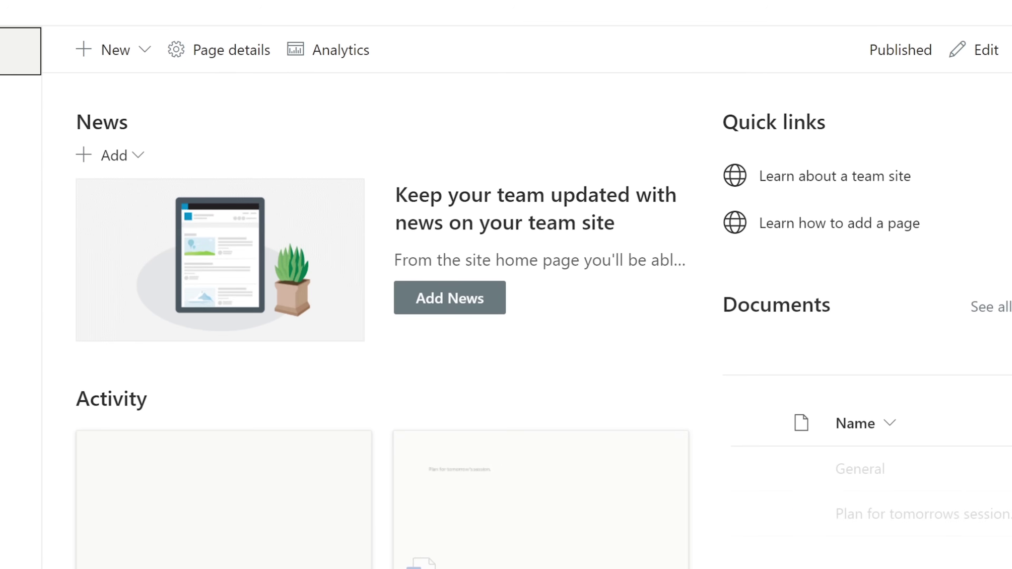
pyautogui.scroll(-8, 633, 565)
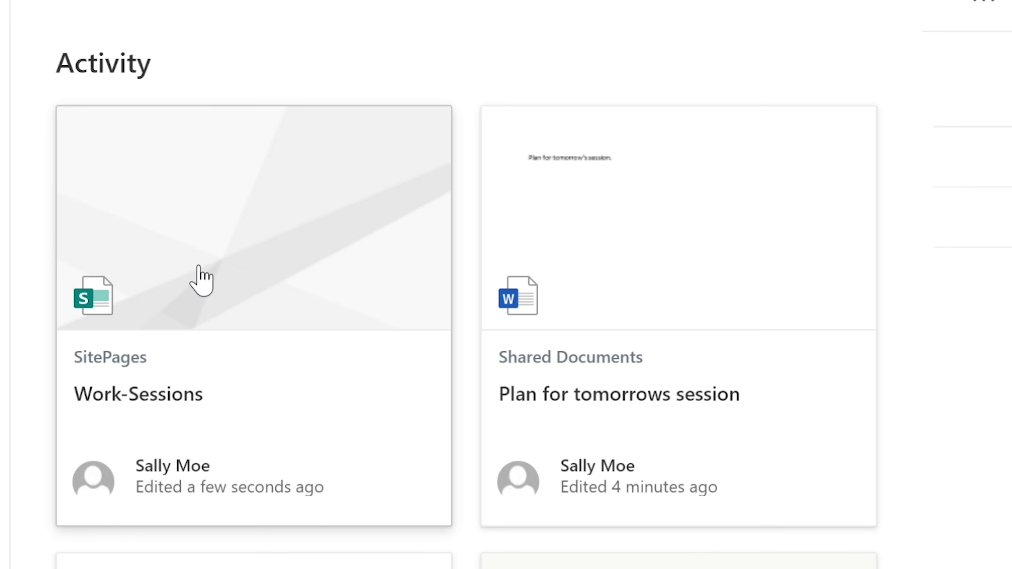
pyautogui.click(199, 286)
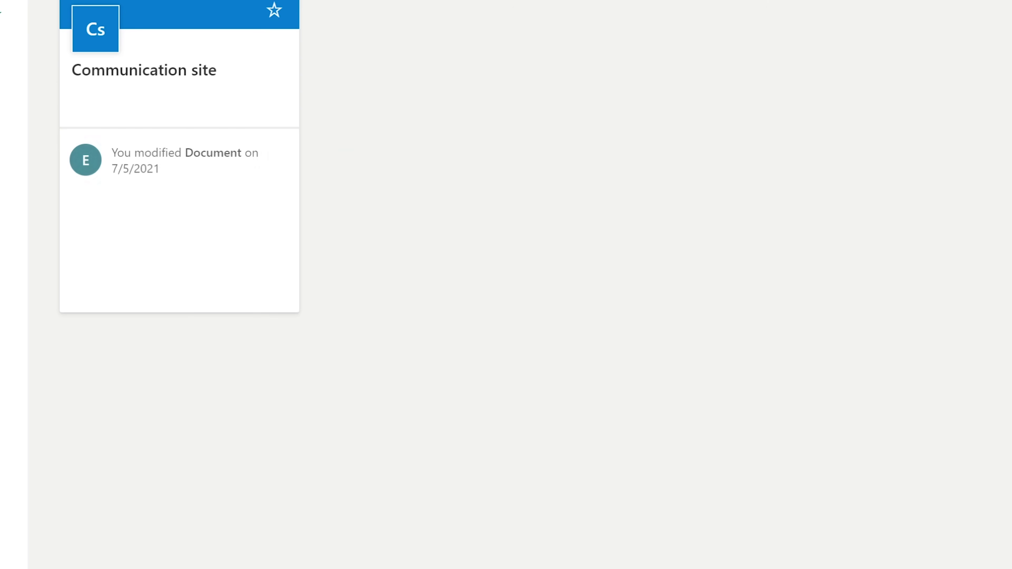
pyautogui.click(434, 63)
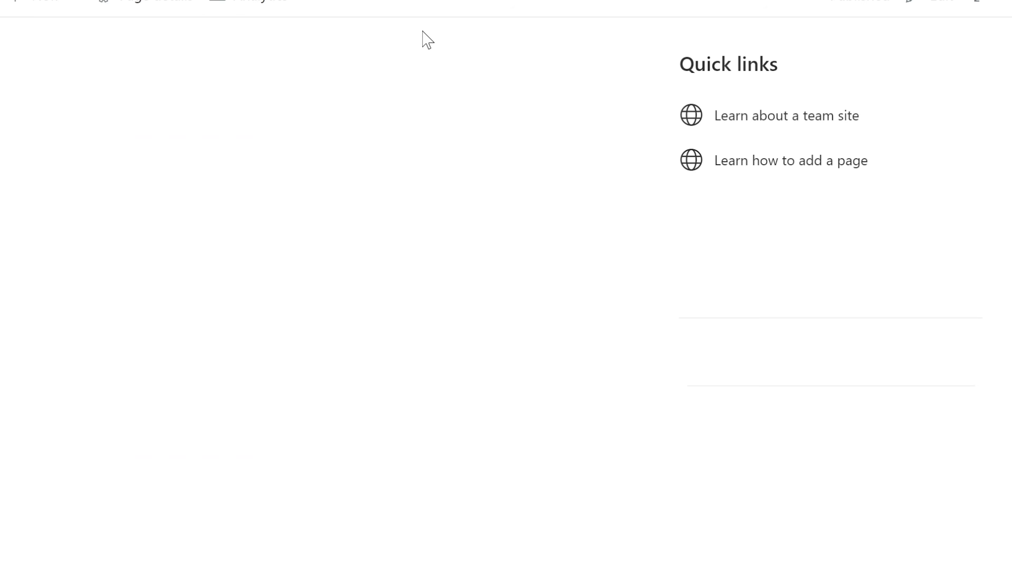
pyautogui.click(150, 552)
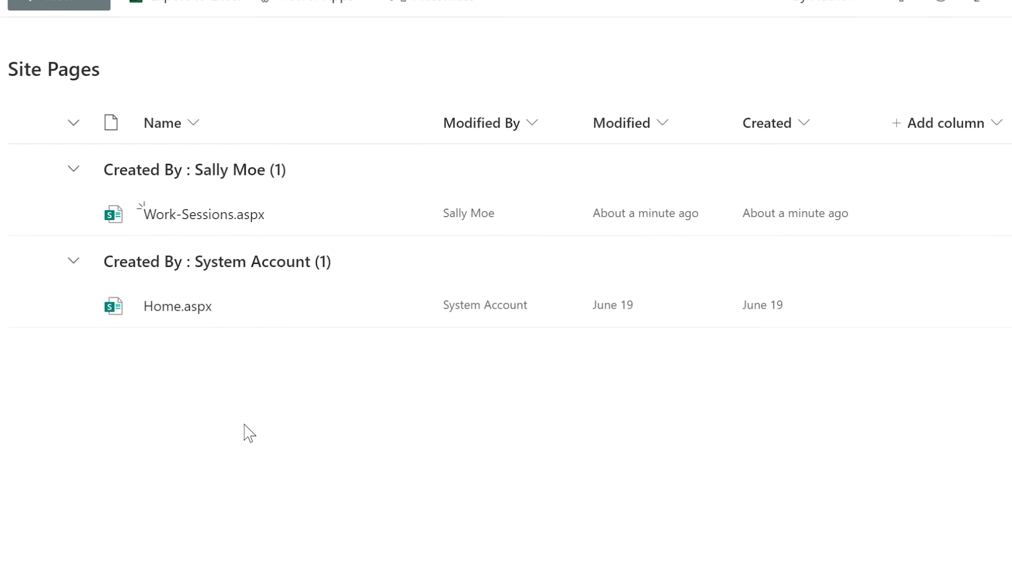
# Post a congratulatory 'Gre…' comment on the Work Sessions page.
pyautogui.click(192, 217)
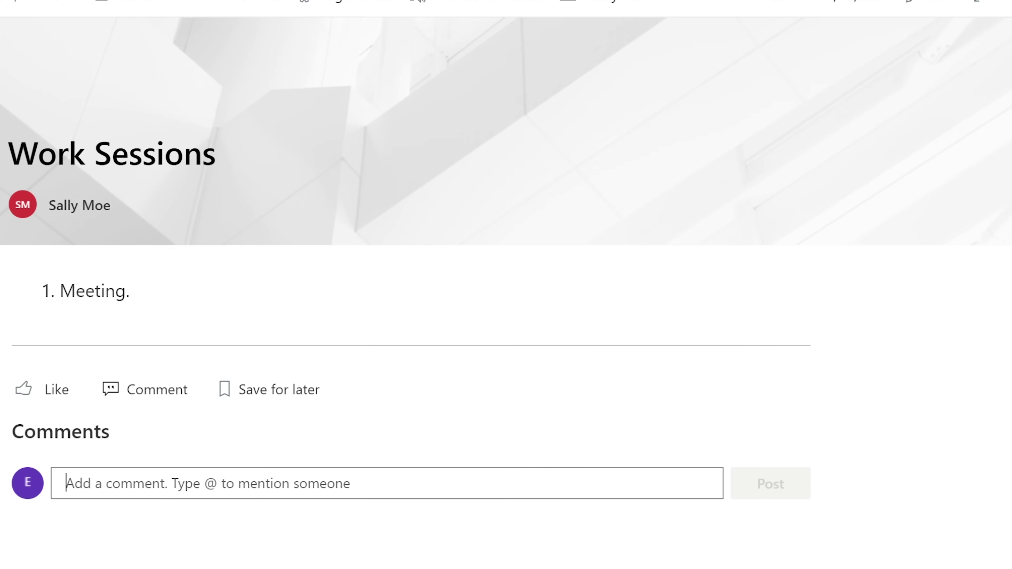
pyautogui.write('Great Job Sally!')
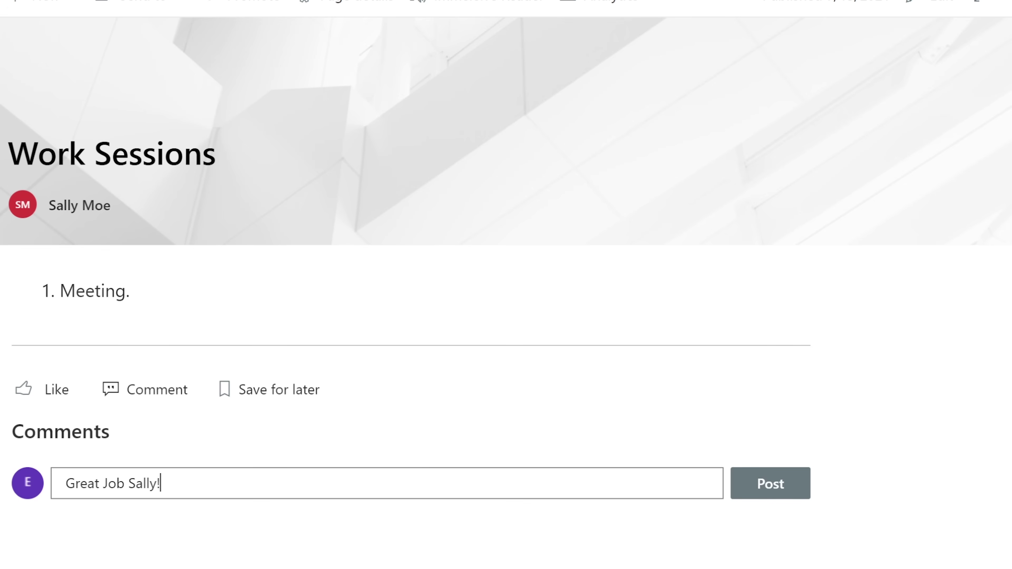
pyautogui.click(798, 496)
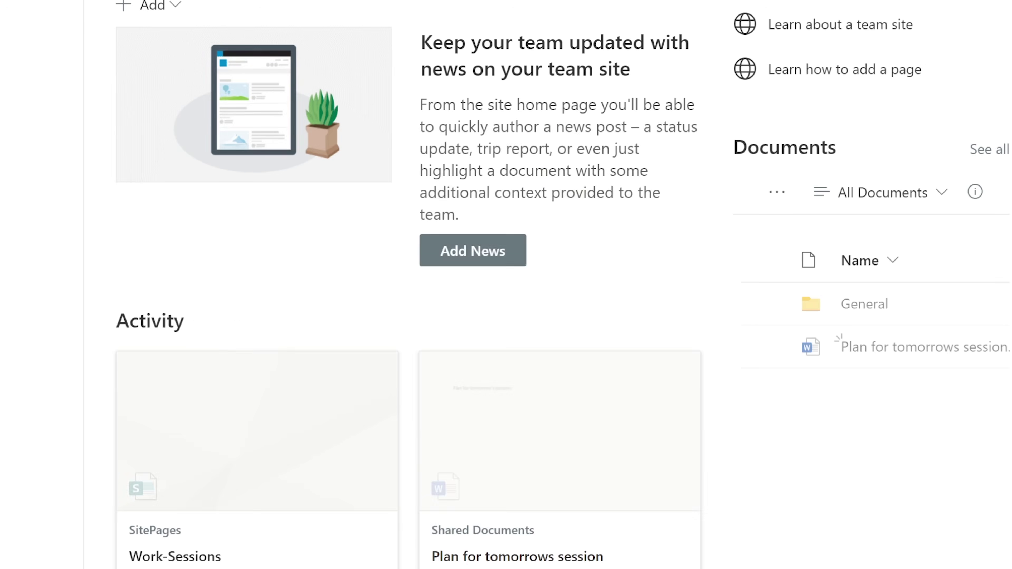
# Check Work-Sessions.aspx in Site Pages, then go to the Finance Group Site contents.
pyautogui.click(305, 470)
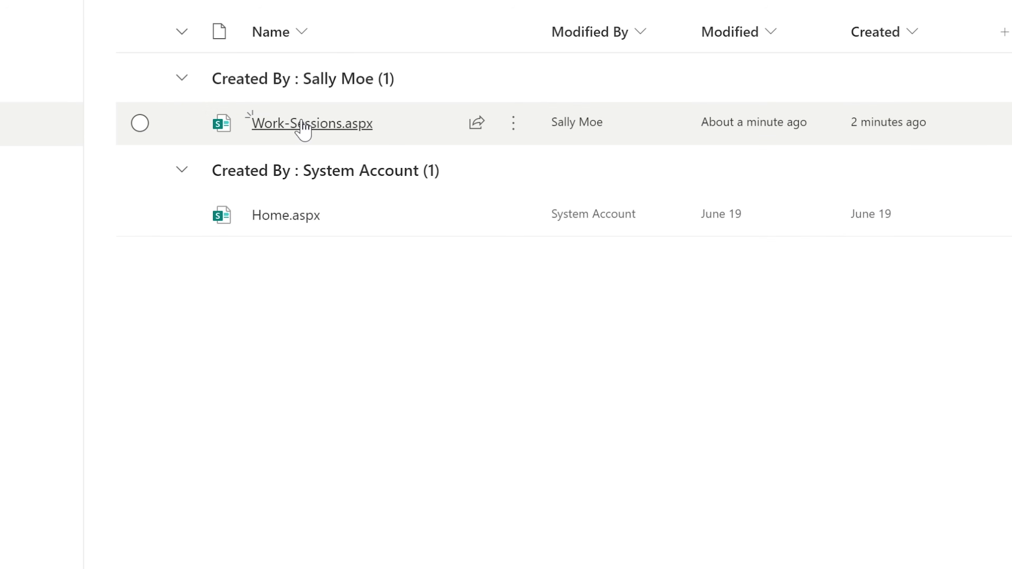
pyautogui.click(302, 127)
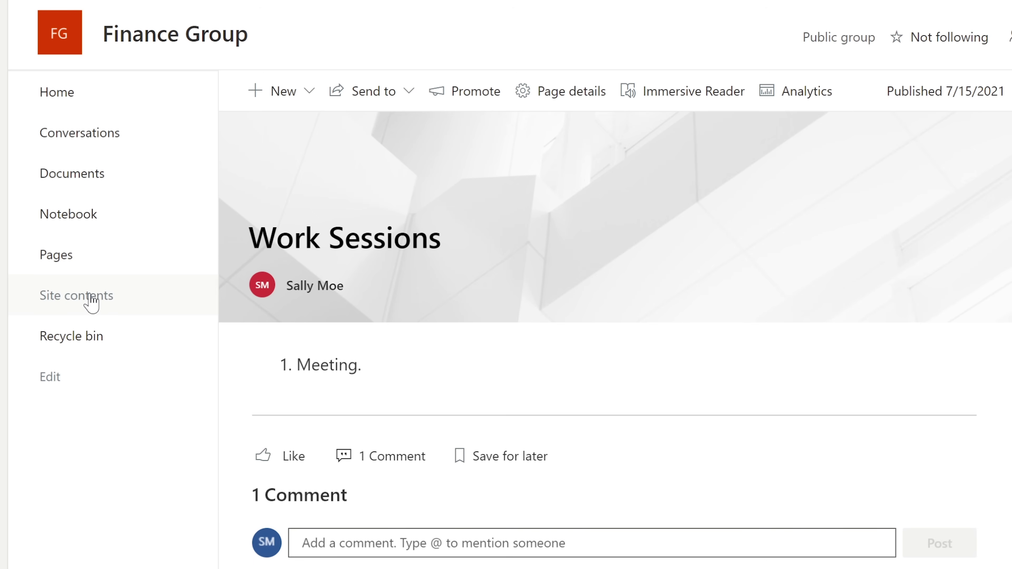
pyautogui.click(86, 301)
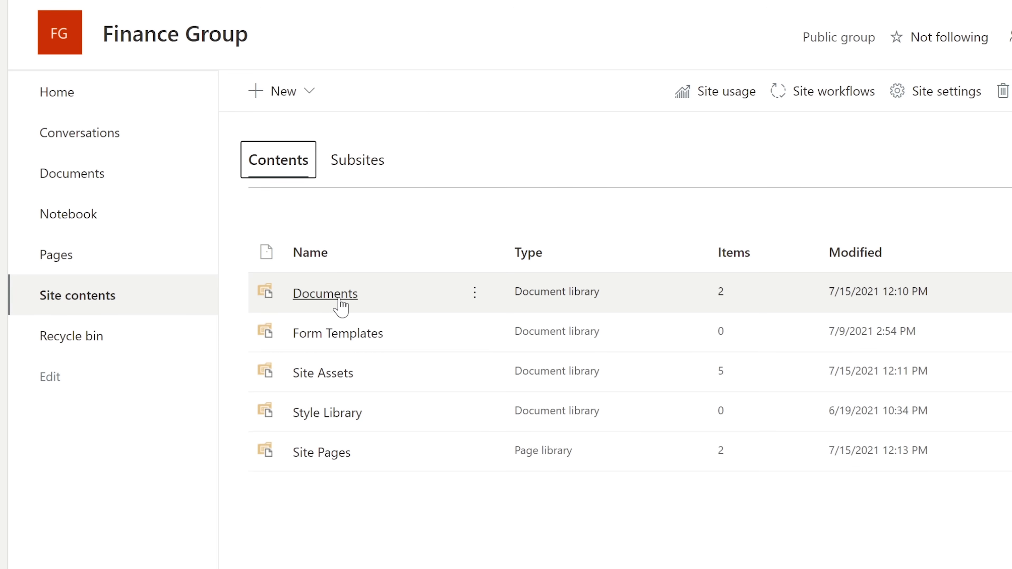
pyautogui.click(339, 297)
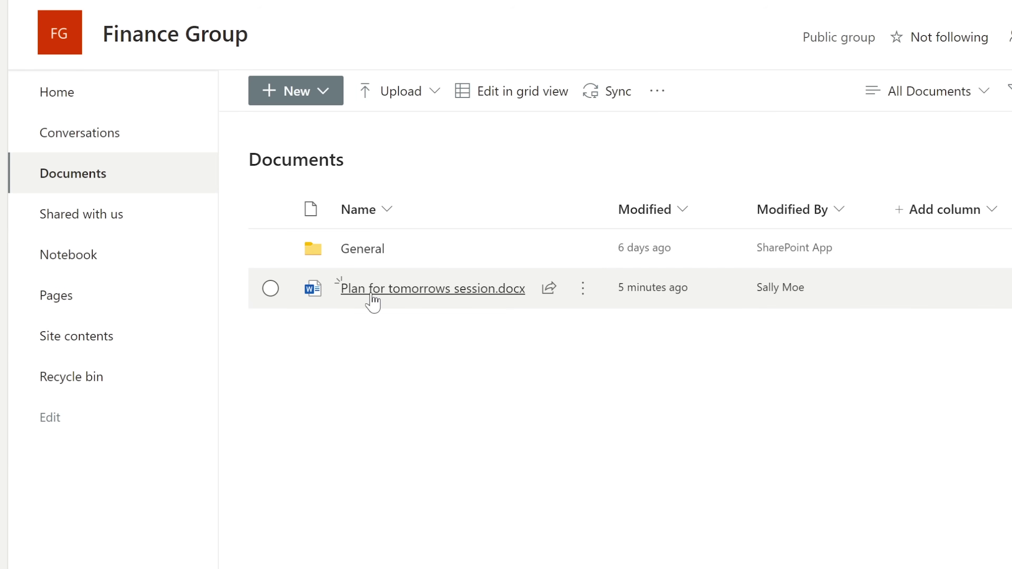
pyautogui.moveTo(418, 293)
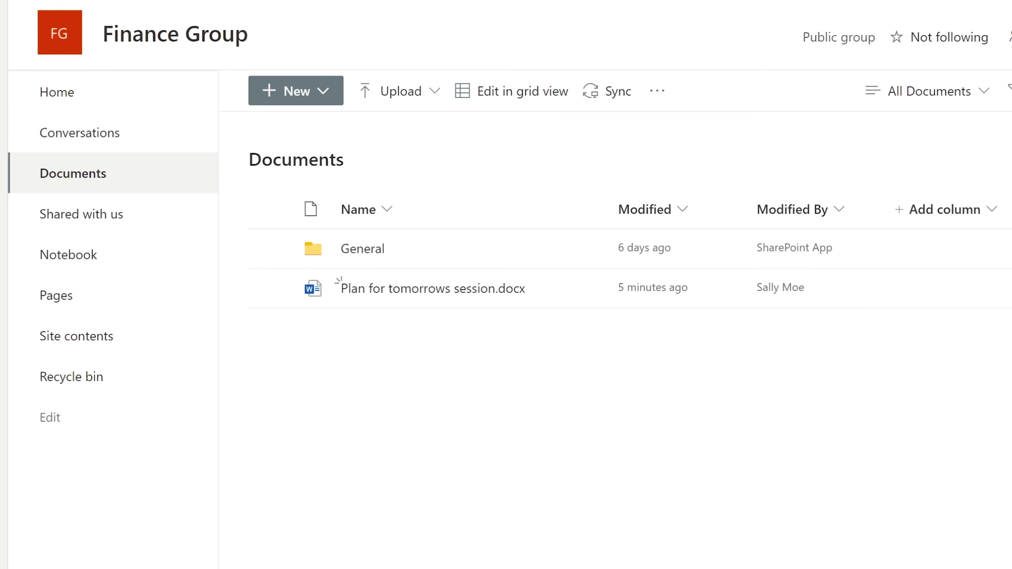
pyautogui.click(76, 336)
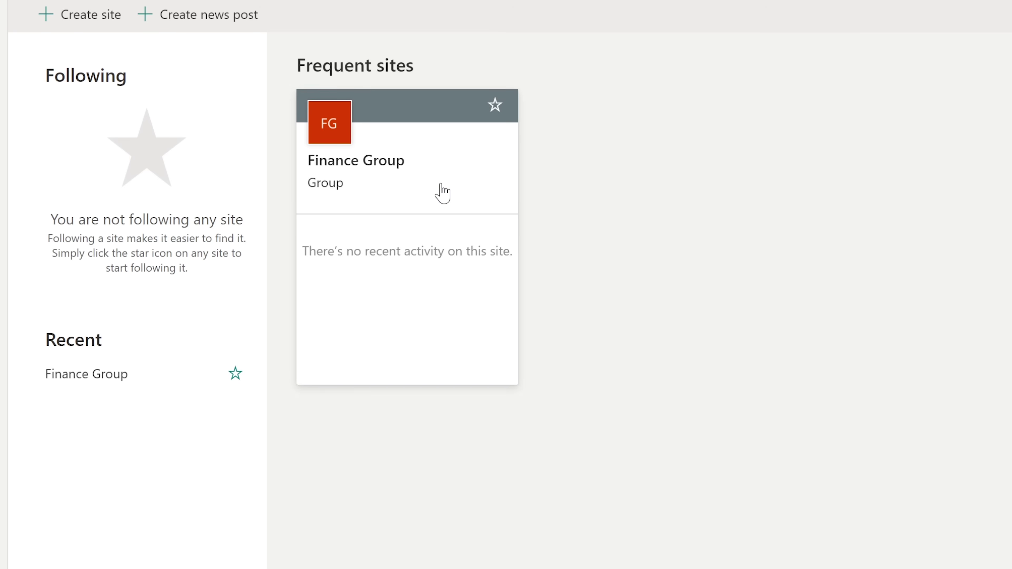
pyautogui.click(442, 192)
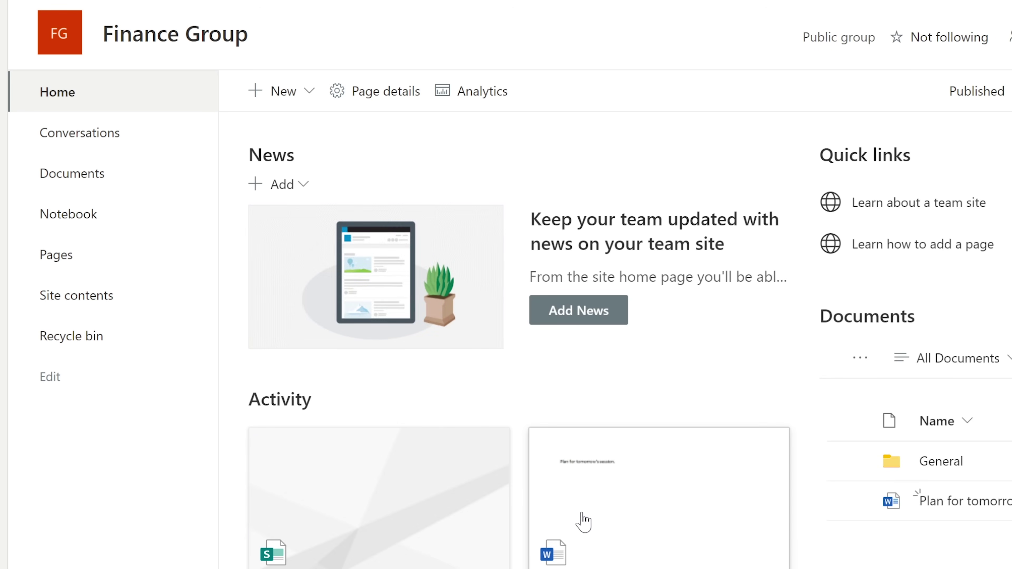
pyautogui.scroll(-5, 583, 522)
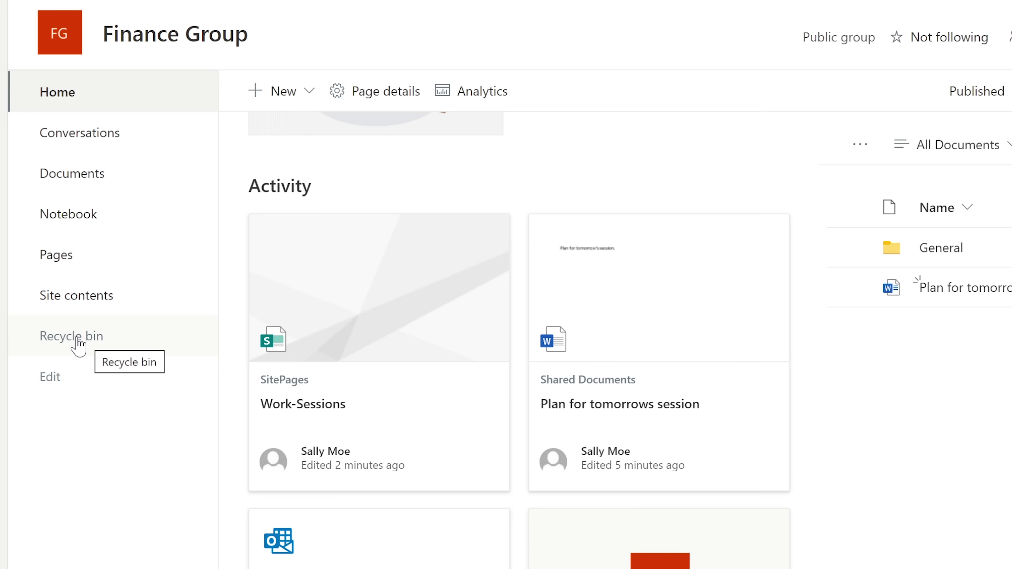
pyautogui.click(92, 337)
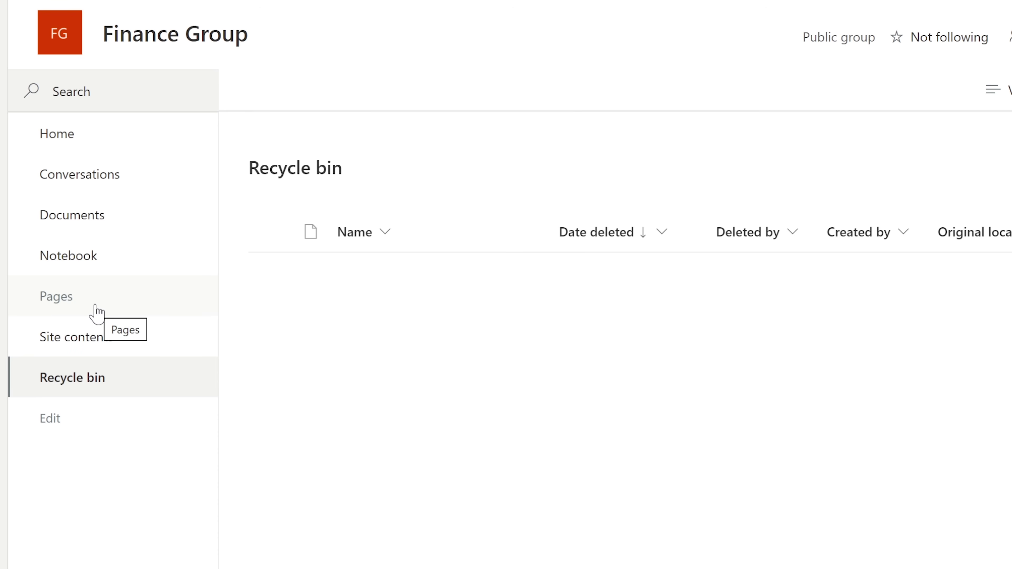
pyautogui.click(82, 338)
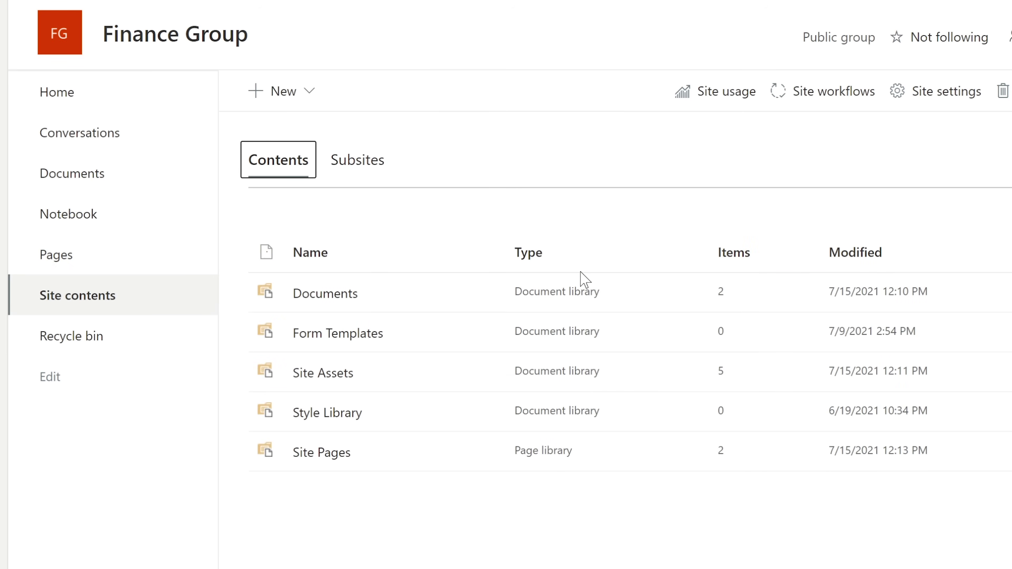
# Delete Plan for tomorrows session.docx from Documents, even though it is open.
pyautogui.click(342, 297)
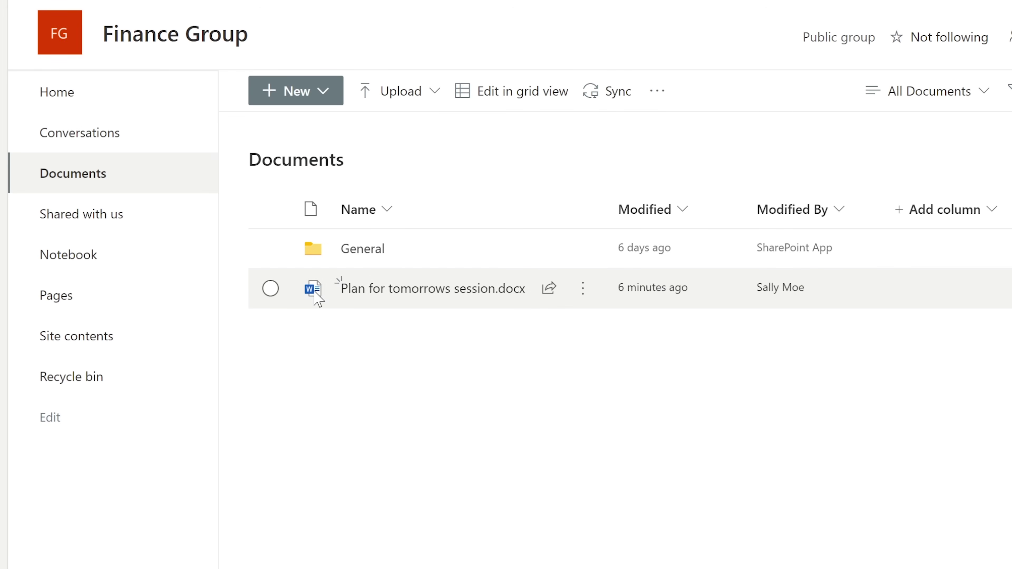
pyautogui.click(271, 288)
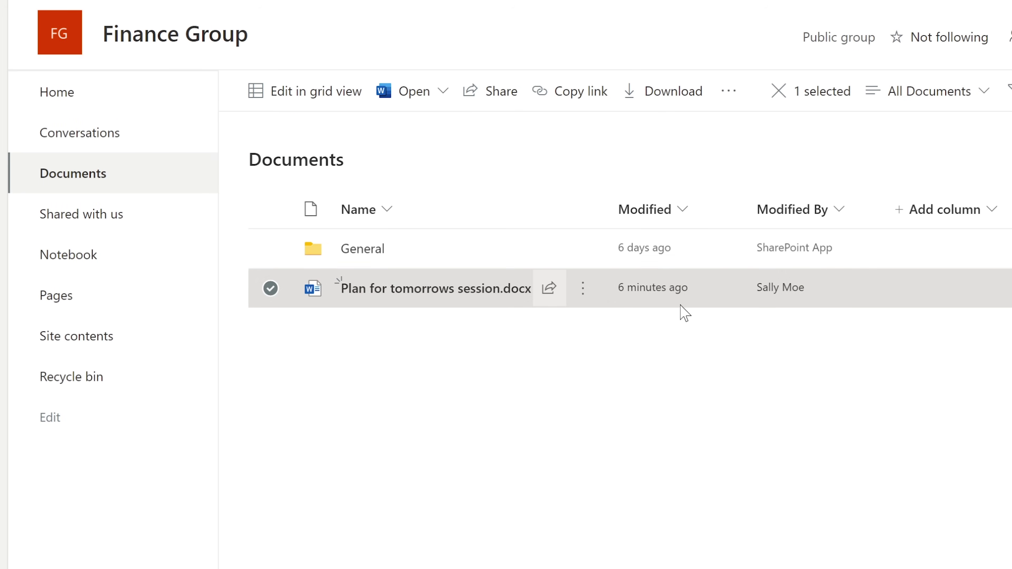
pyautogui.click(583, 291)
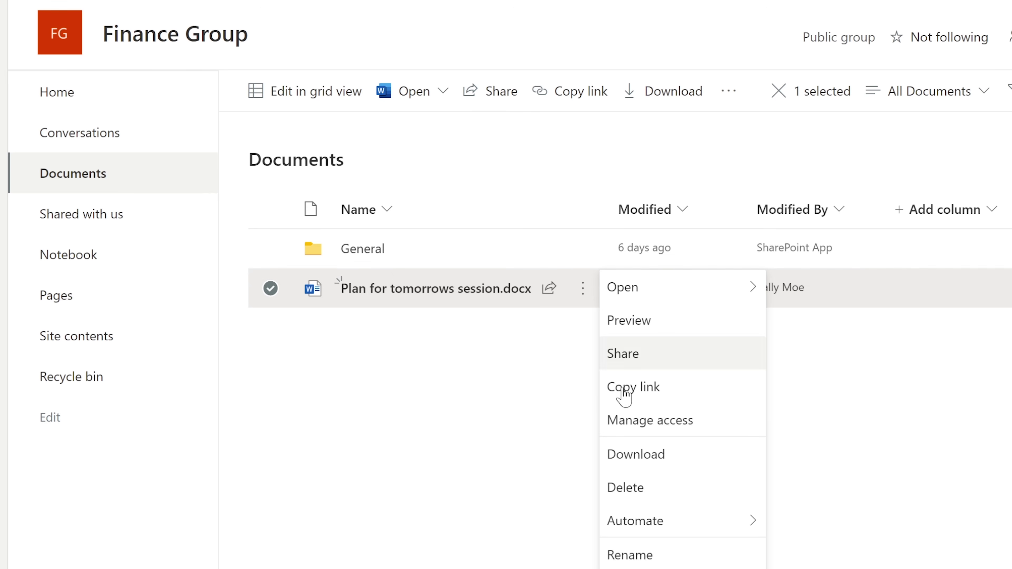
pyautogui.click(666, 491)
pyautogui.click(554, 435)
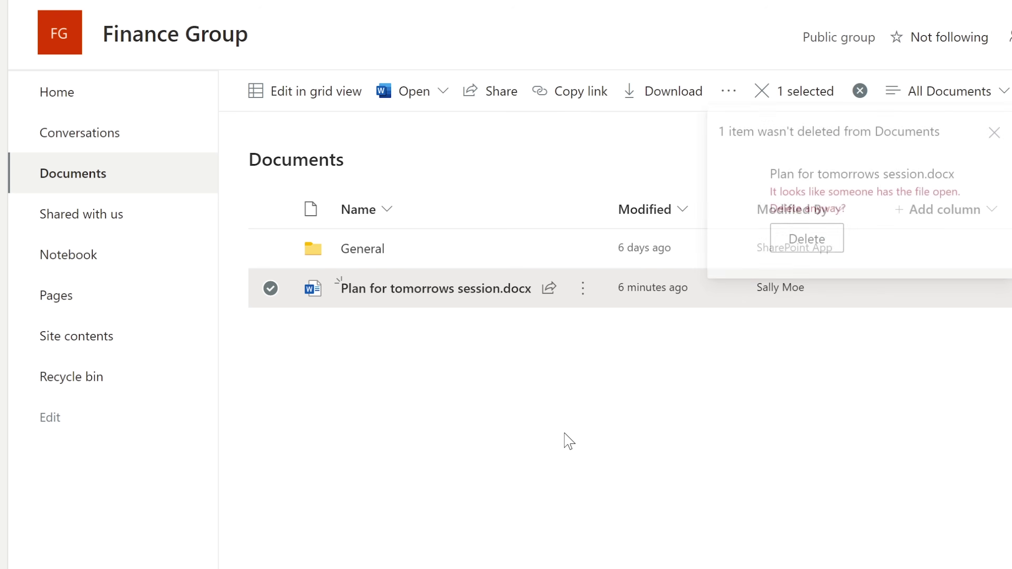
pyautogui.click(805, 245)
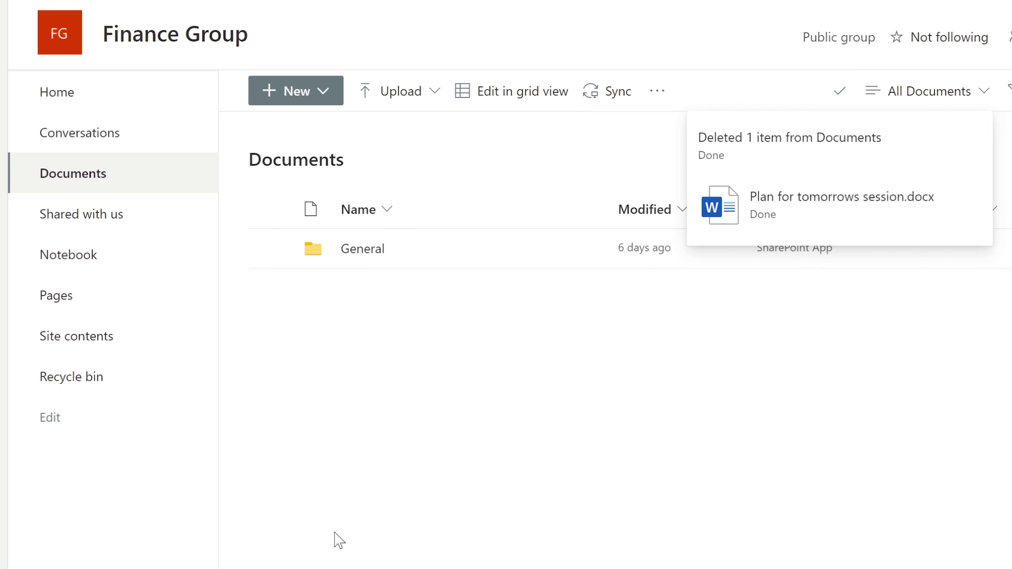
# Restore the file from the Recycle bin and return to the SharePoint start page.
pyautogui.click(95, 380)
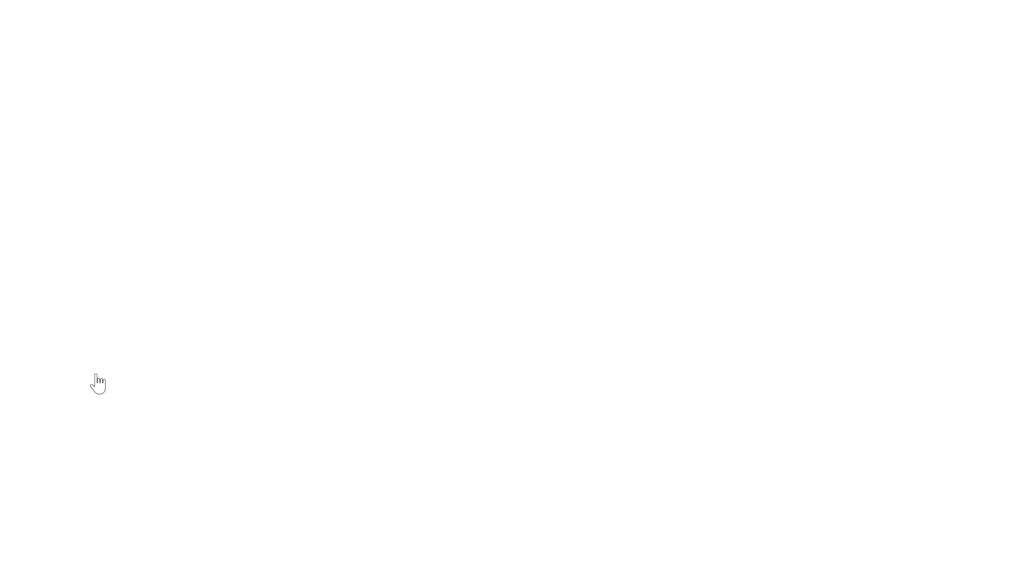
pyautogui.click(271, 273)
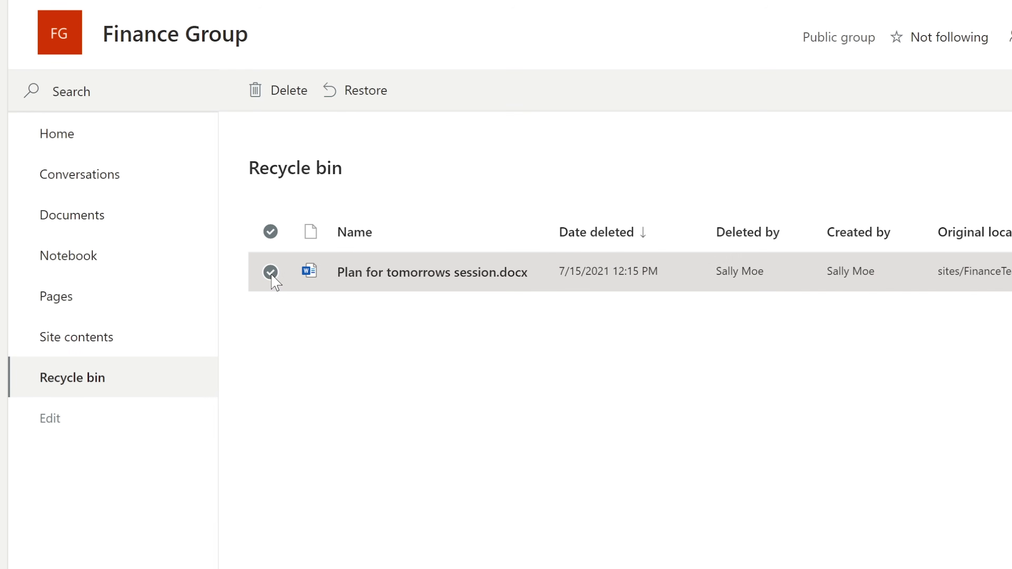
pyautogui.click(353, 96)
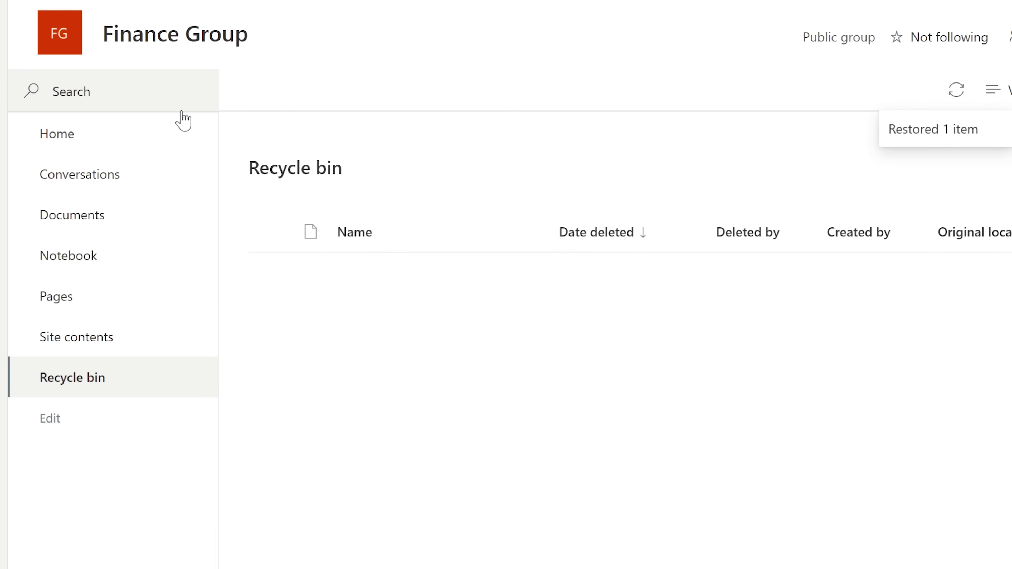
pyautogui.click(89, 144)
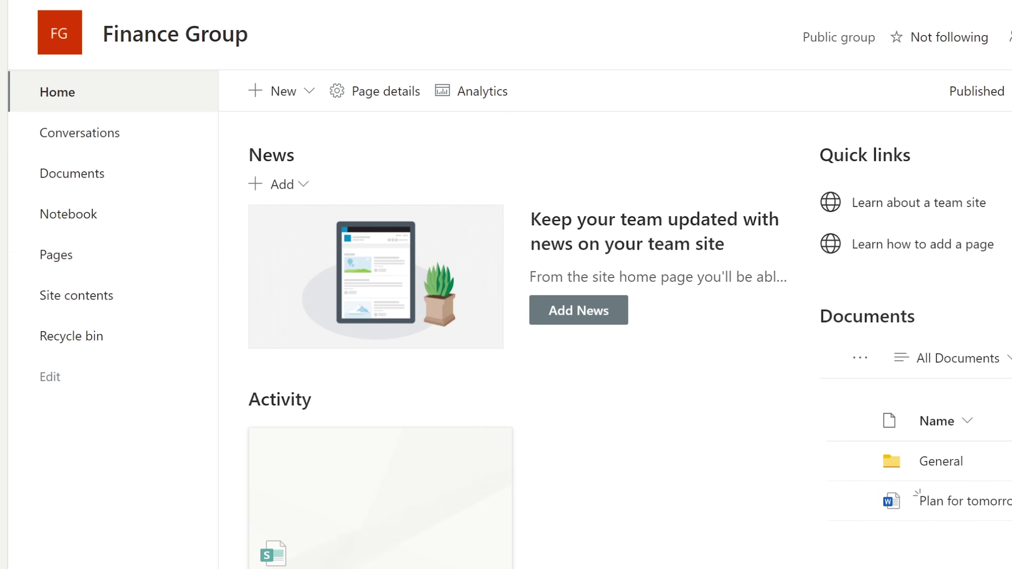
pyautogui.click(12, 6)
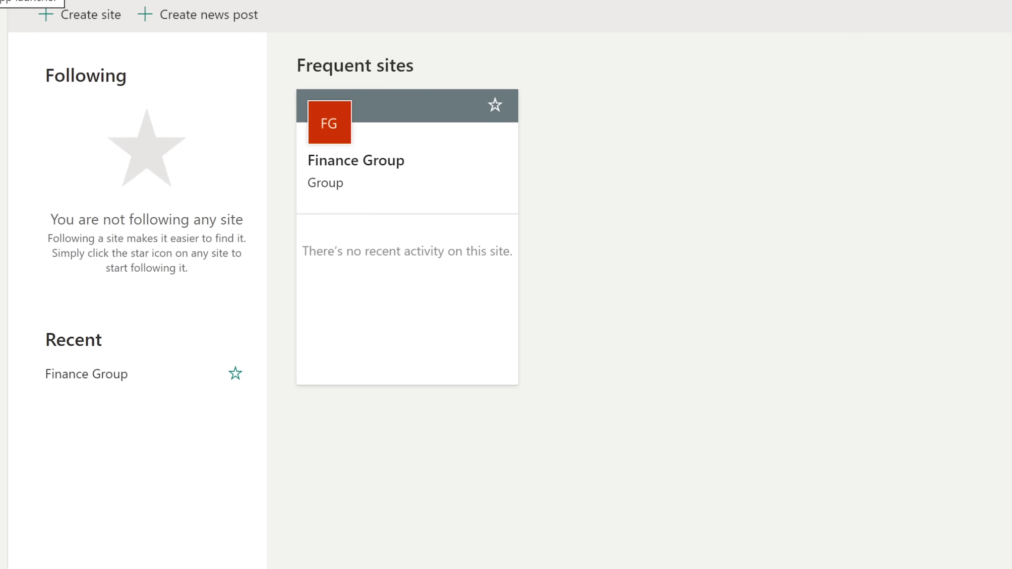
# Open the Finance Group site from Frequent sites.
pyautogui.click(372, 140)
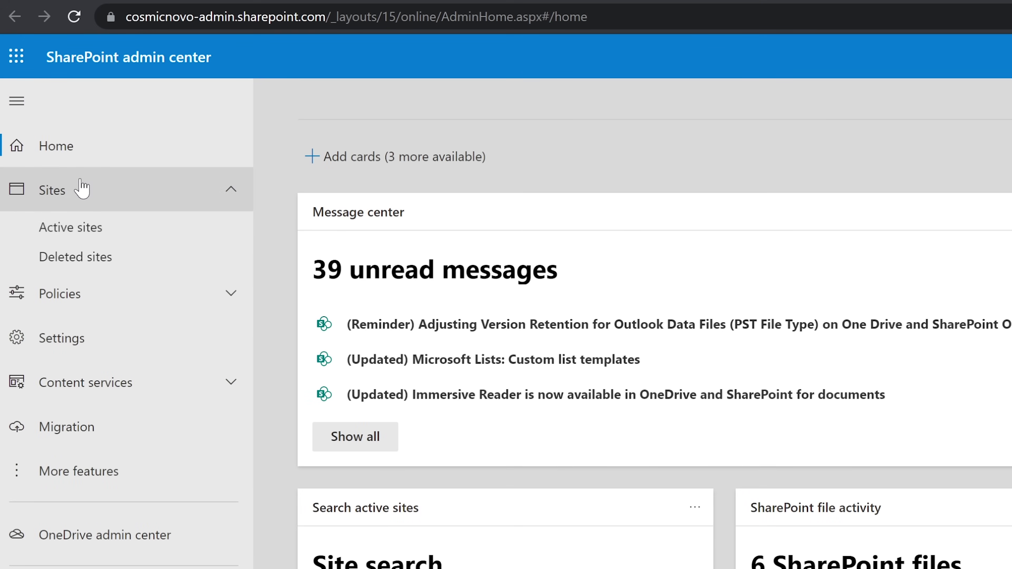
# Open Finance Group's details panel from Sites > Active sites.
pyautogui.click(59, 189)
pyautogui.click(59, 194)
pyautogui.click(69, 227)
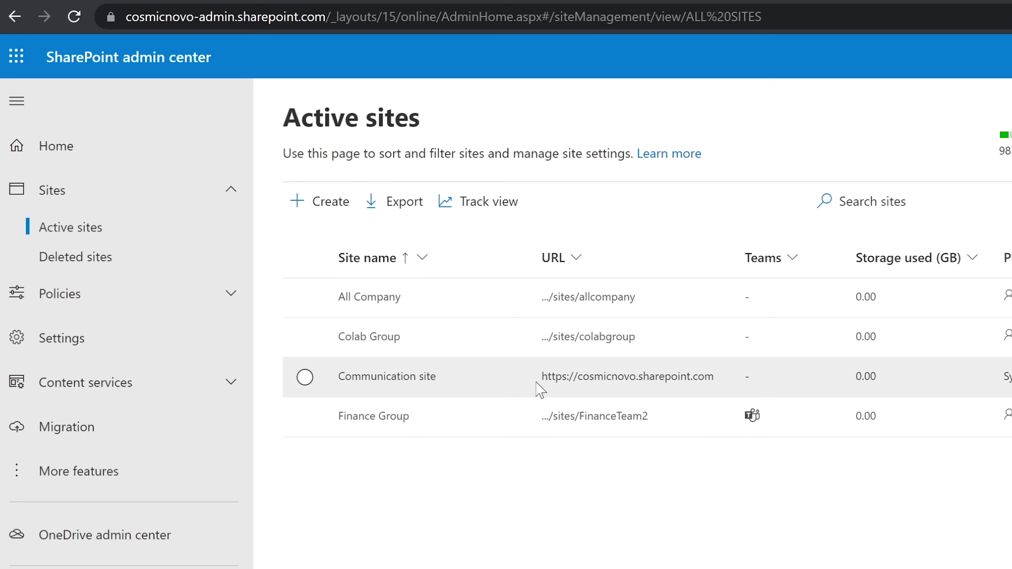
pyautogui.click(625, 420)
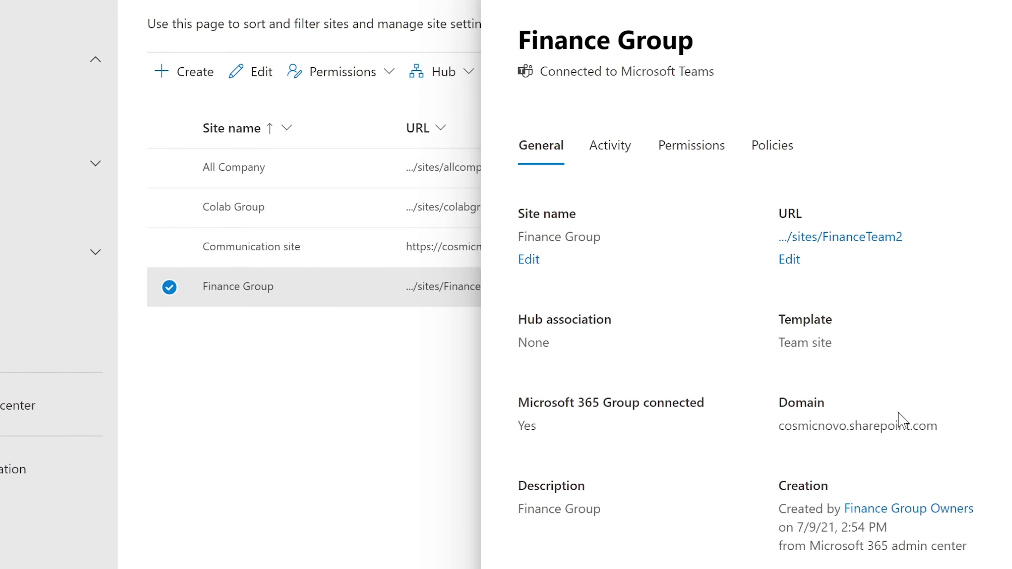
# Look over the Finance Group panel's domain, Activity and Permissions details.
pyautogui.moveTo(774, 415); pyautogui.dragTo(945, 426)
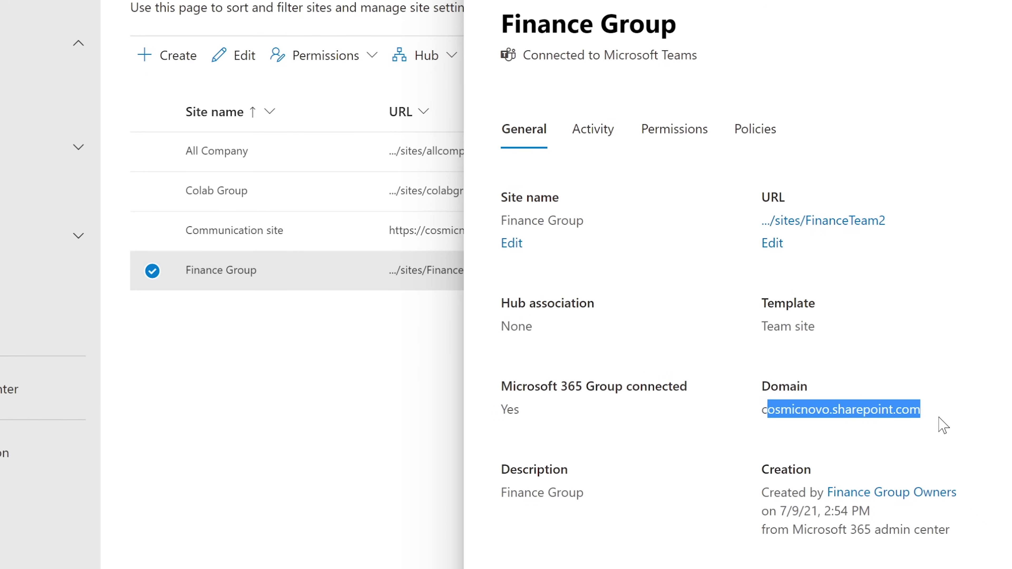
pyautogui.click(255, 460)
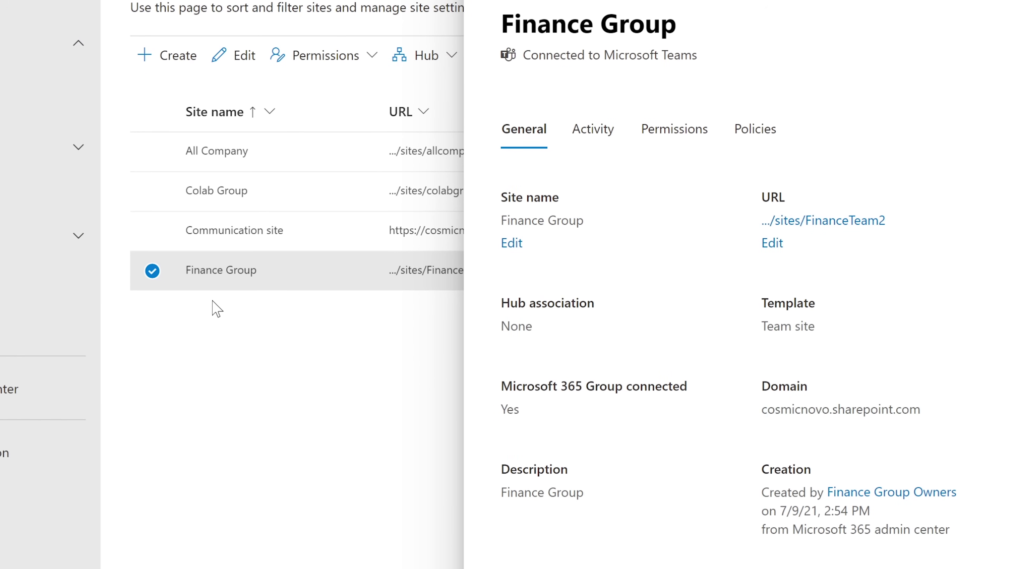
pyautogui.click(595, 136)
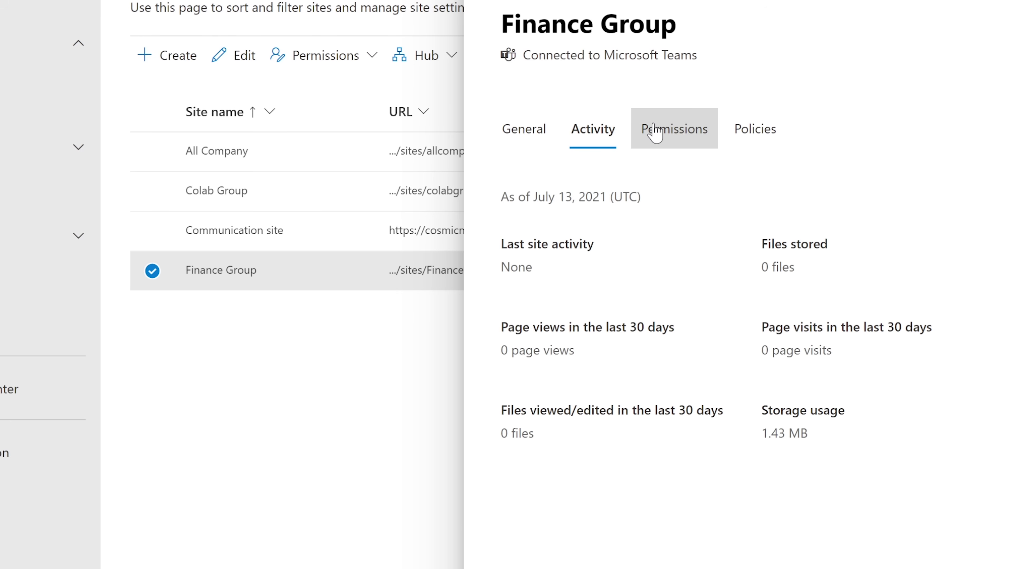
pyautogui.click(654, 132)
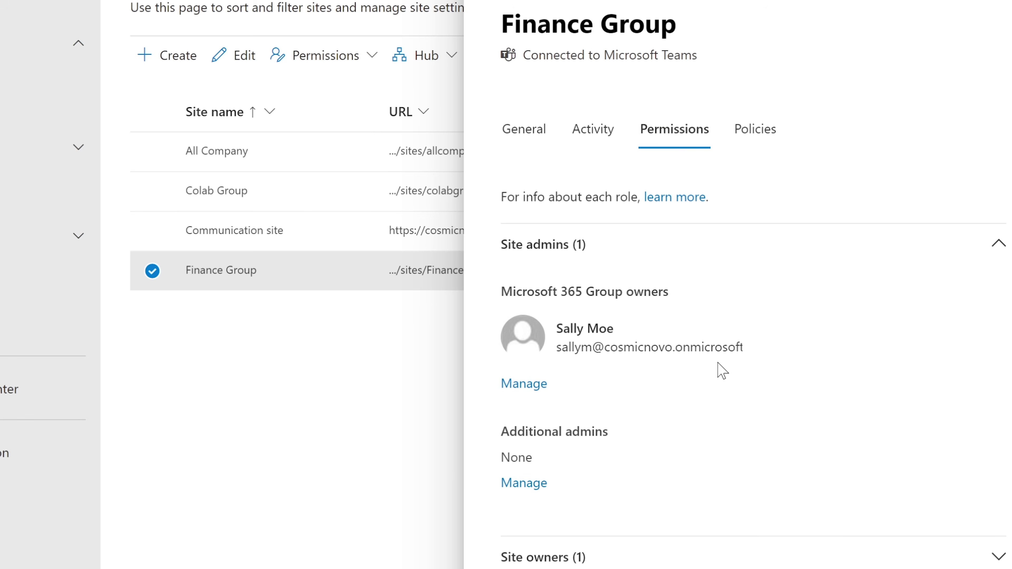
# Scroll the permissions, then show the Policies tab's sharing and sensitivity settings.
pyautogui.moveTo(701, 358)
pyautogui.scroll(-1, 797, 297)
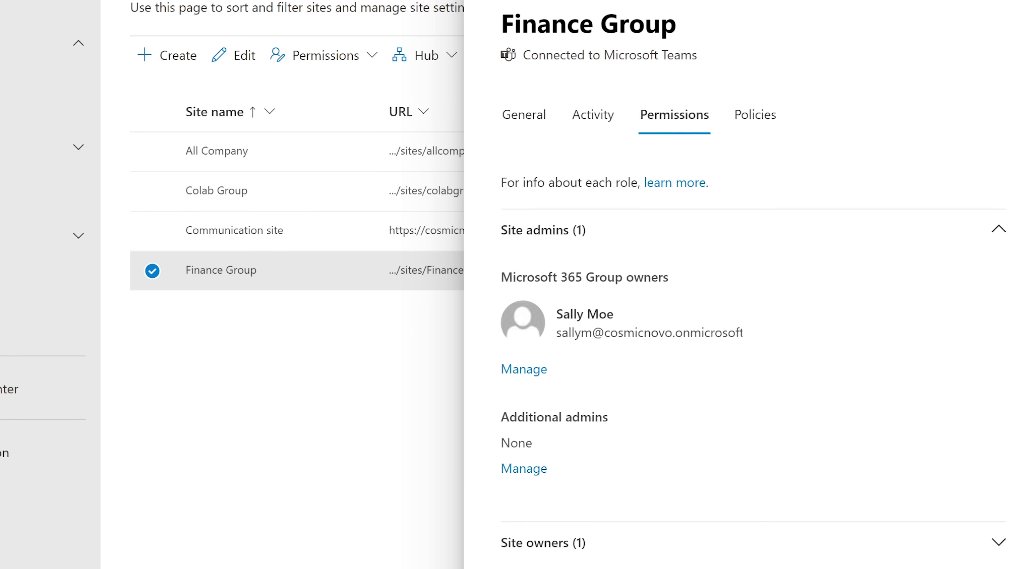
pyautogui.scroll(-2, 708, 484)
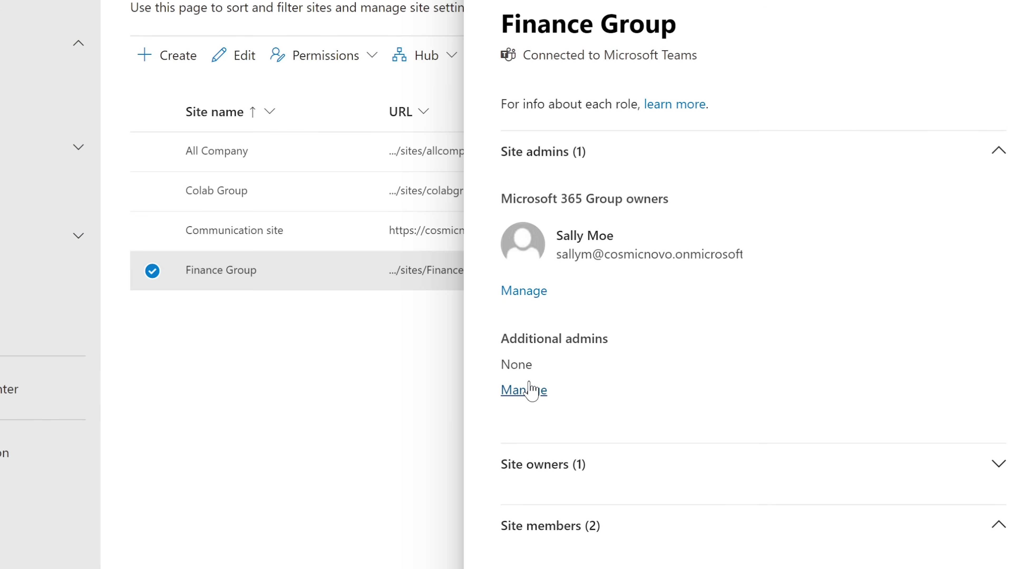
pyautogui.scroll(2, 752, 279)
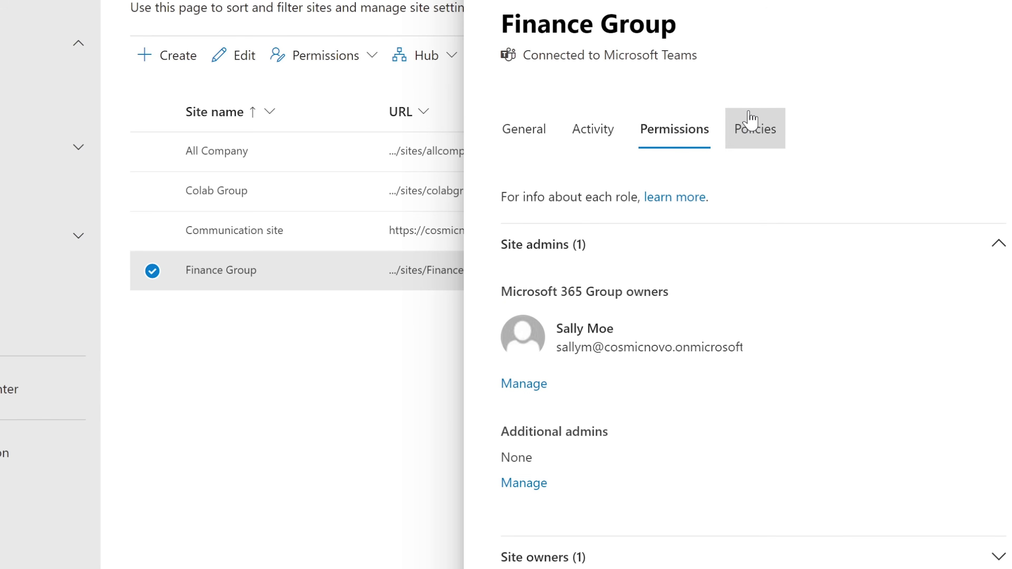
pyautogui.click(752, 129)
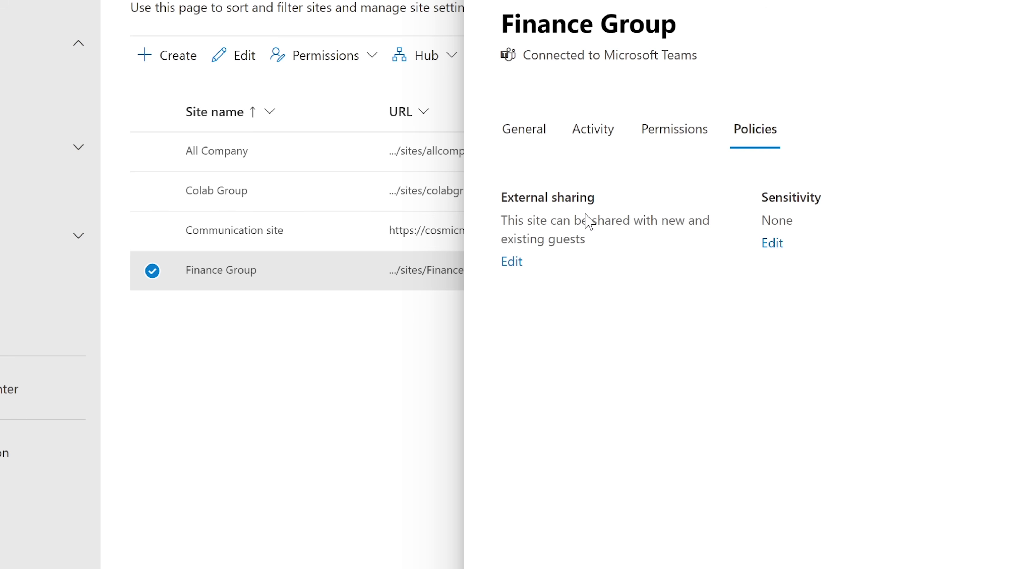
# Change Finance Group's external sharing to 'Only people in your organization'.
pyautogui.click(511, 262)
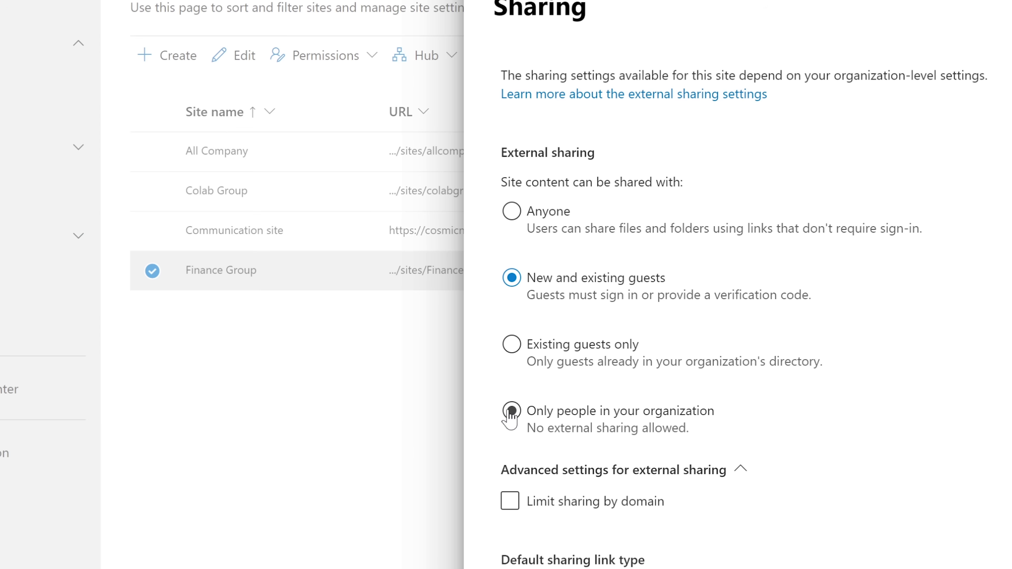
pyautogui.click(511, 411)
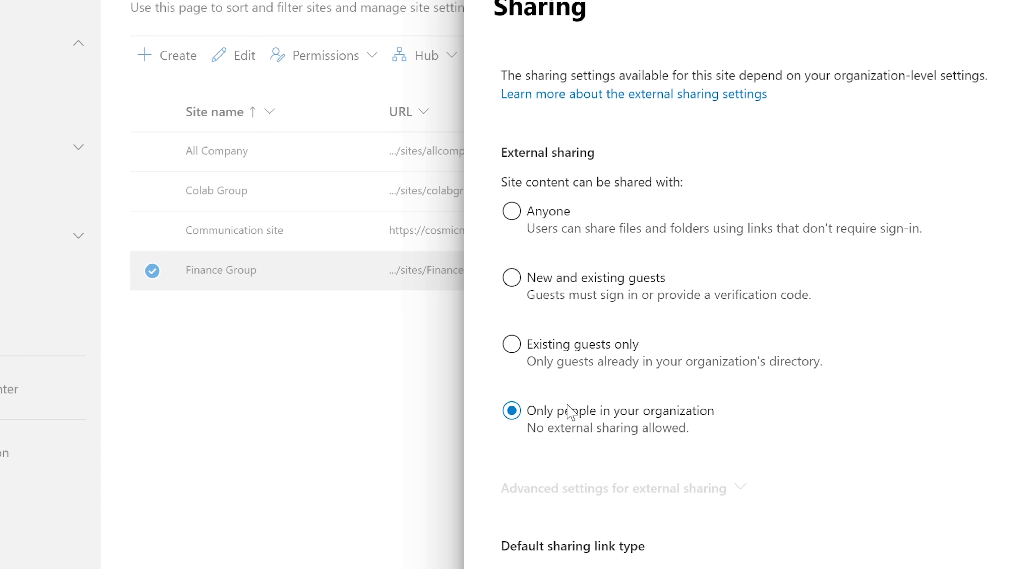
pyautogui.scroll(-6, 571, 410)
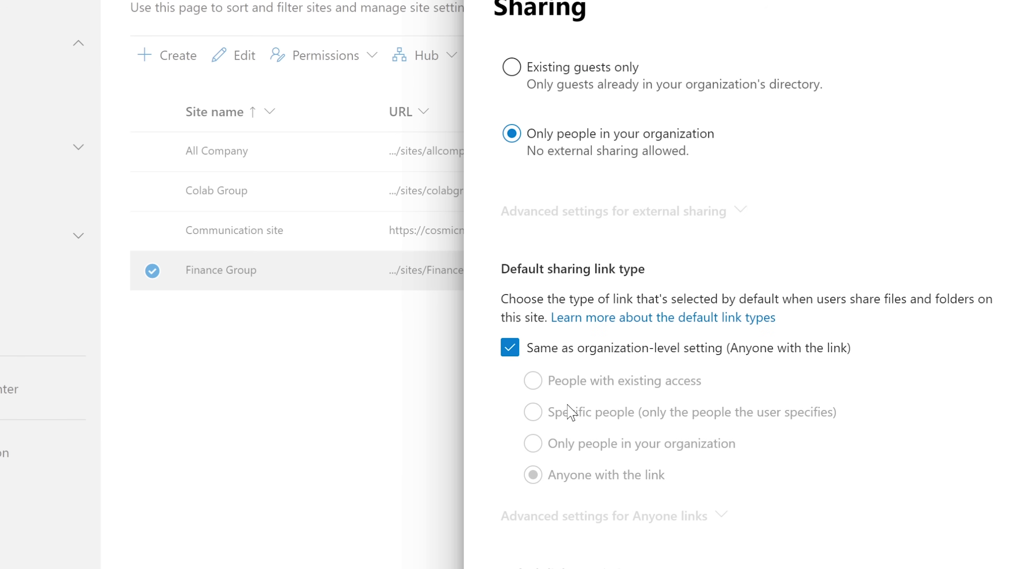
pyautogui.scroll(2, 581, 413)
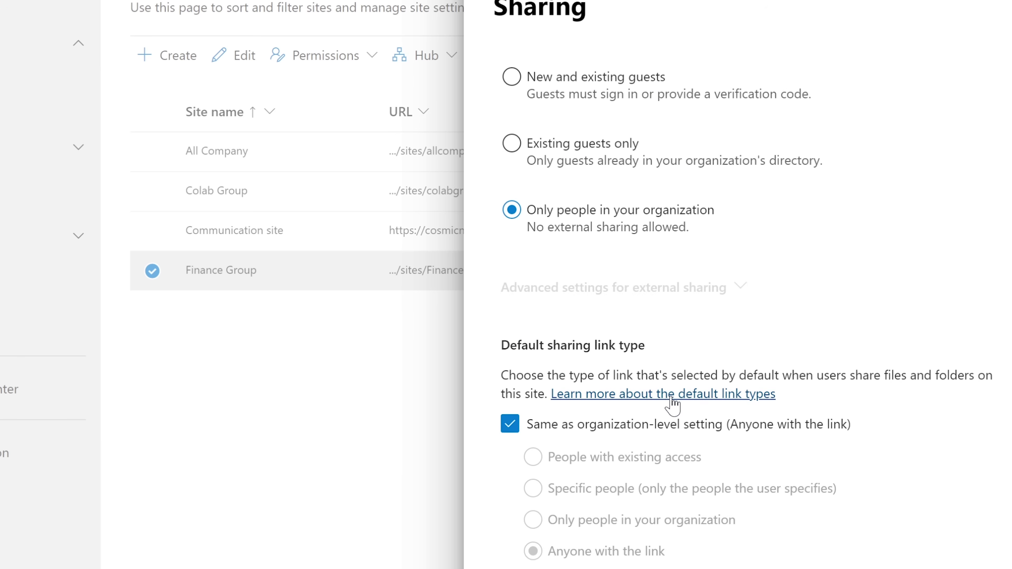
pyautogui.scroll(-2, 677, 401)
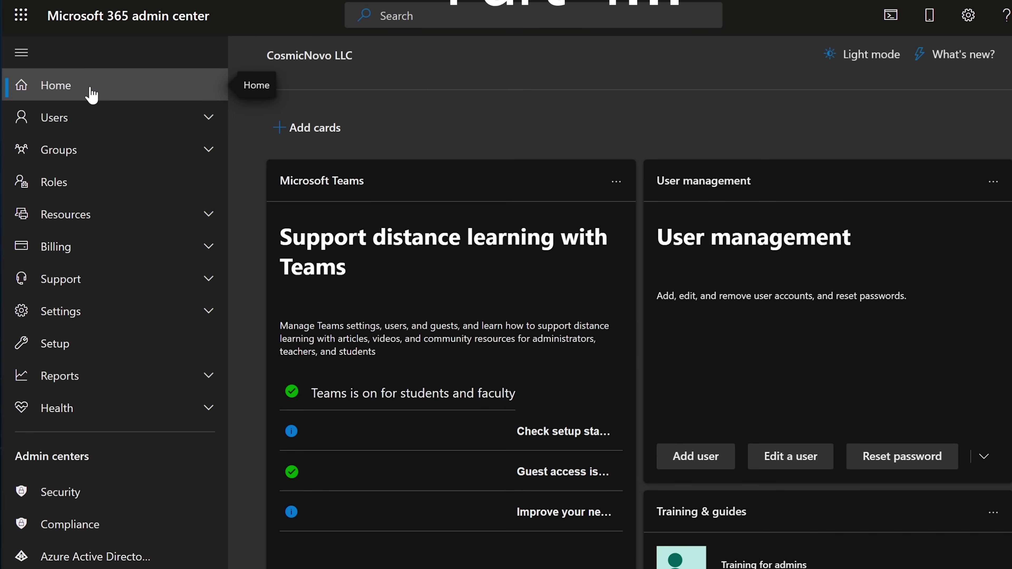
# Show the Active users list of five users, expanding Groups in the navigation.
pyautogui.click(77, 126)
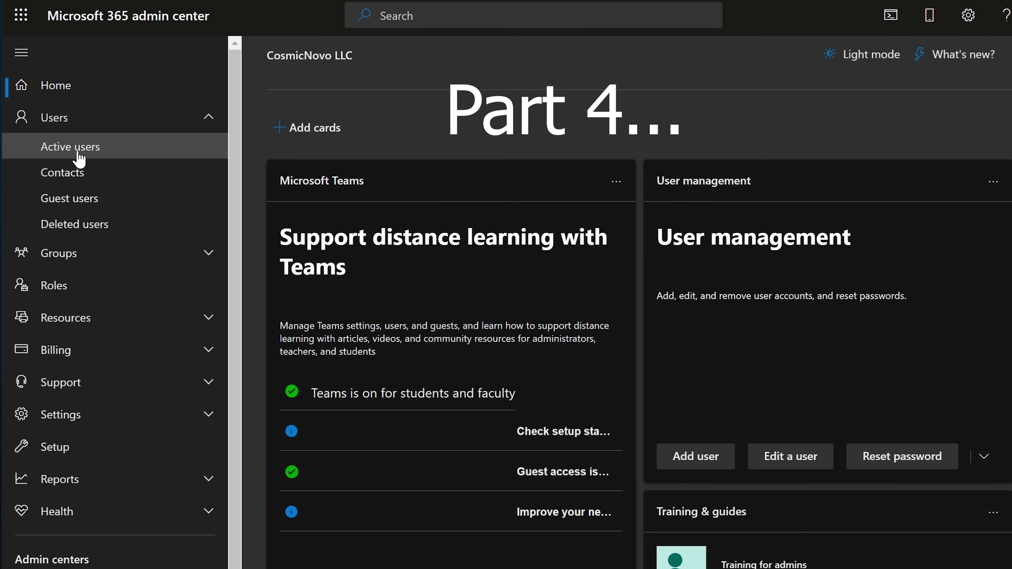
pyautogui.click(89, 156)
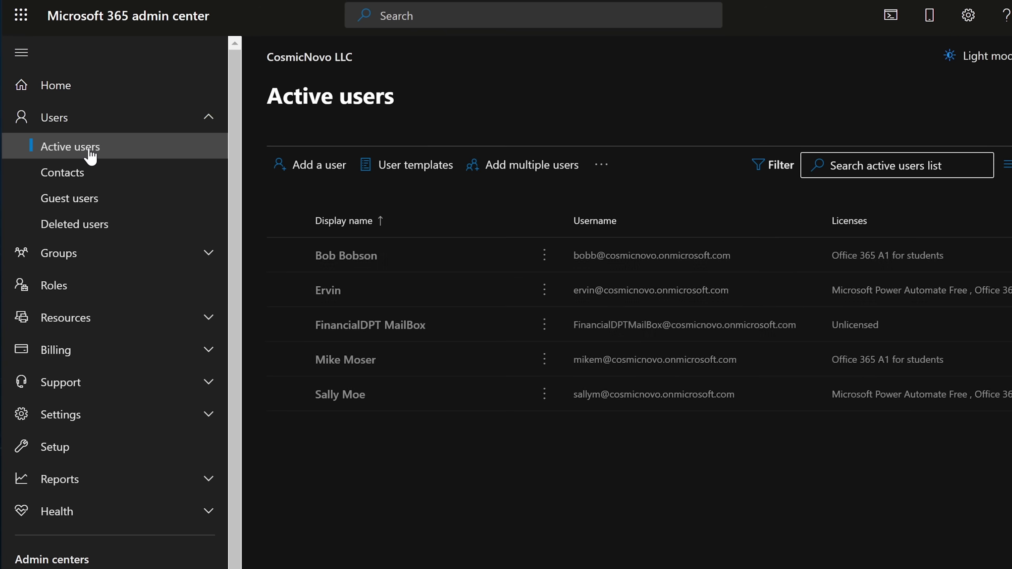
pyautogui.click(73, 255)
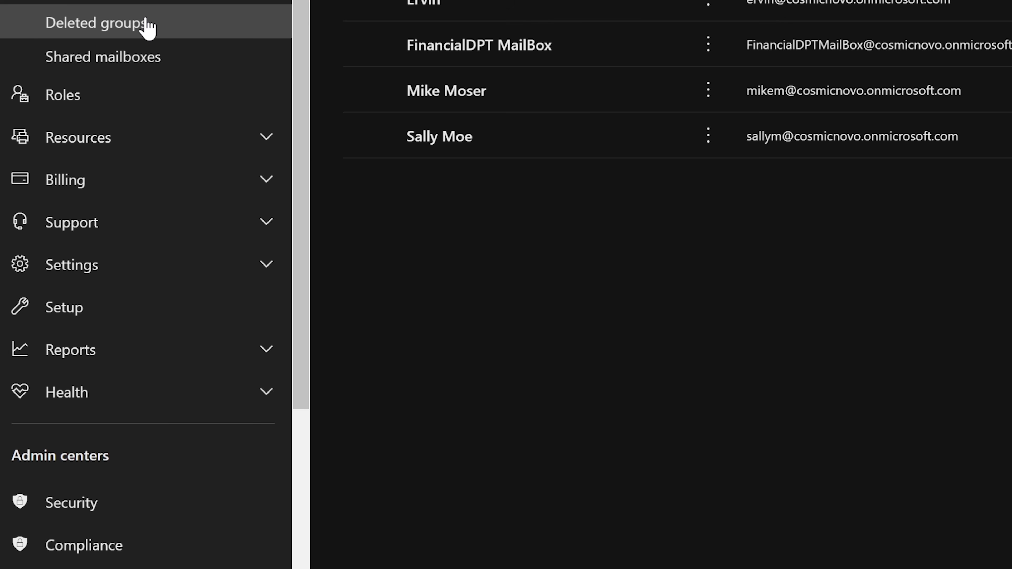
pyautogui.scroll(-3, 187, 385)
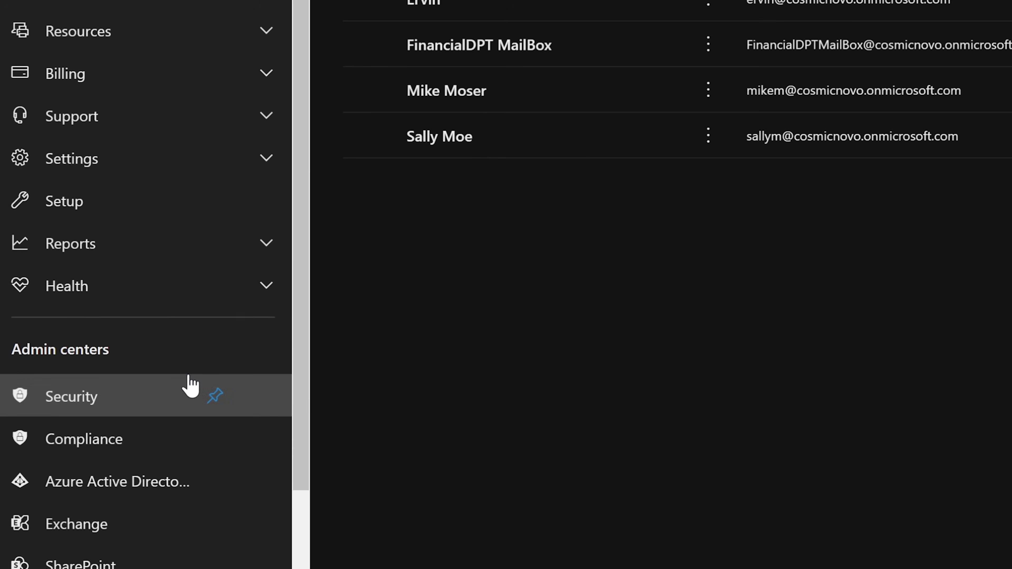
pyautogui.moveTo(308, 259); pyautogui.dragTo(311, 382)
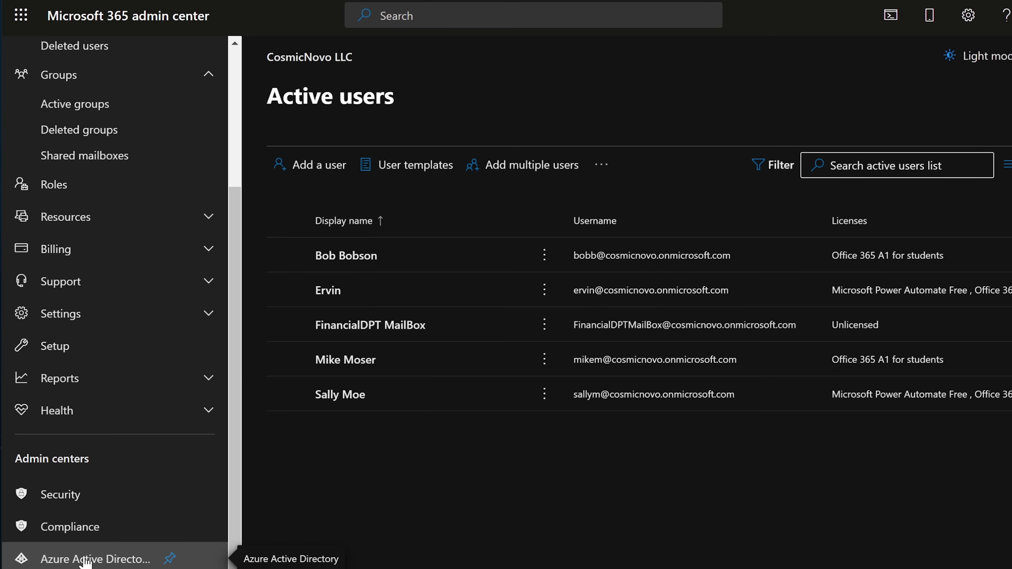
# Go to Azure Active Directory and view the CosmicNovo LLC tenant Overview with 5 users.
pyautogui.click(82, 562)
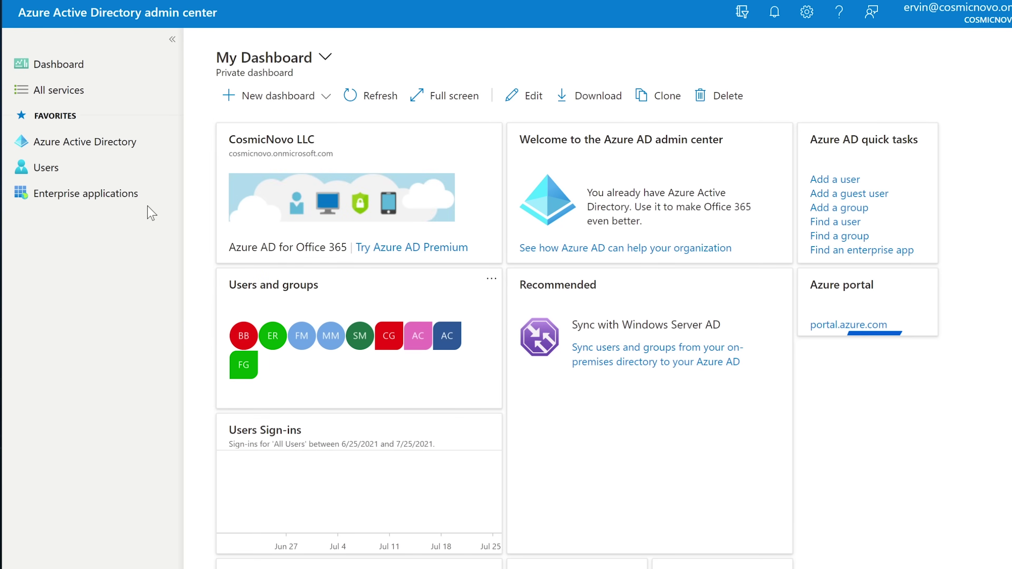
pyautogui.click(77, 150)
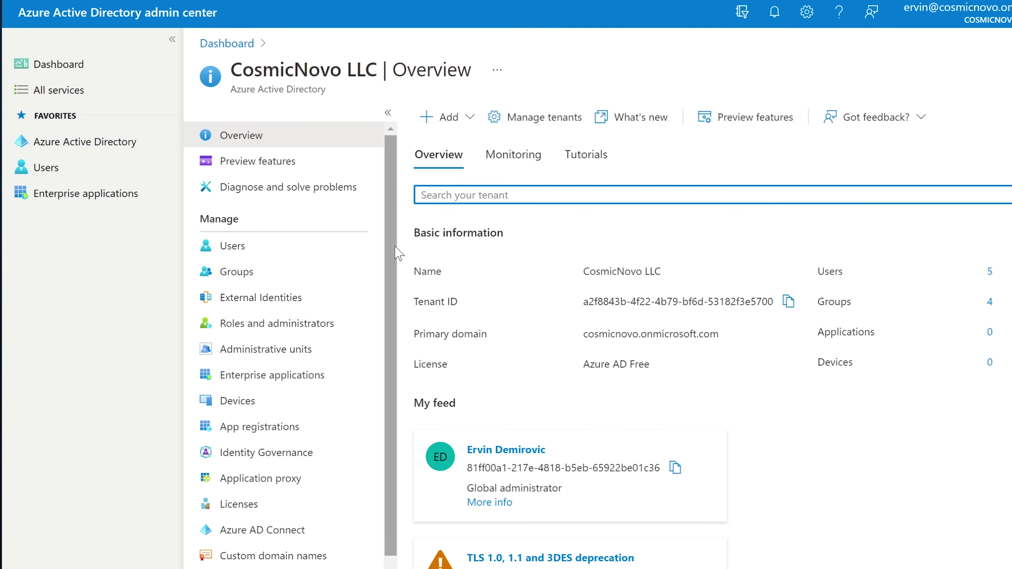
pyautogui.scroll(-1, 393, 255)
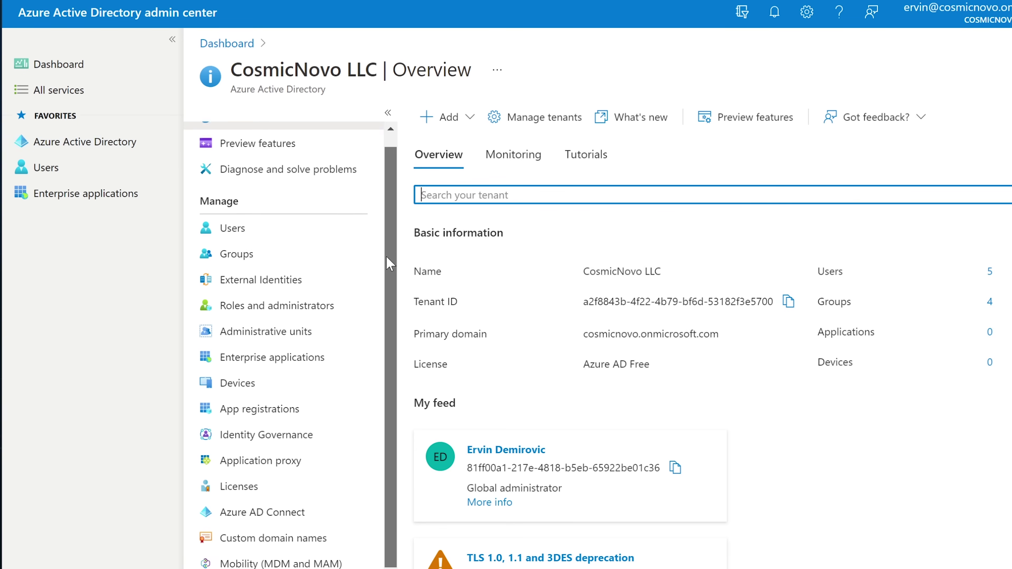
pyautogui.scroll(1, 391, 253)
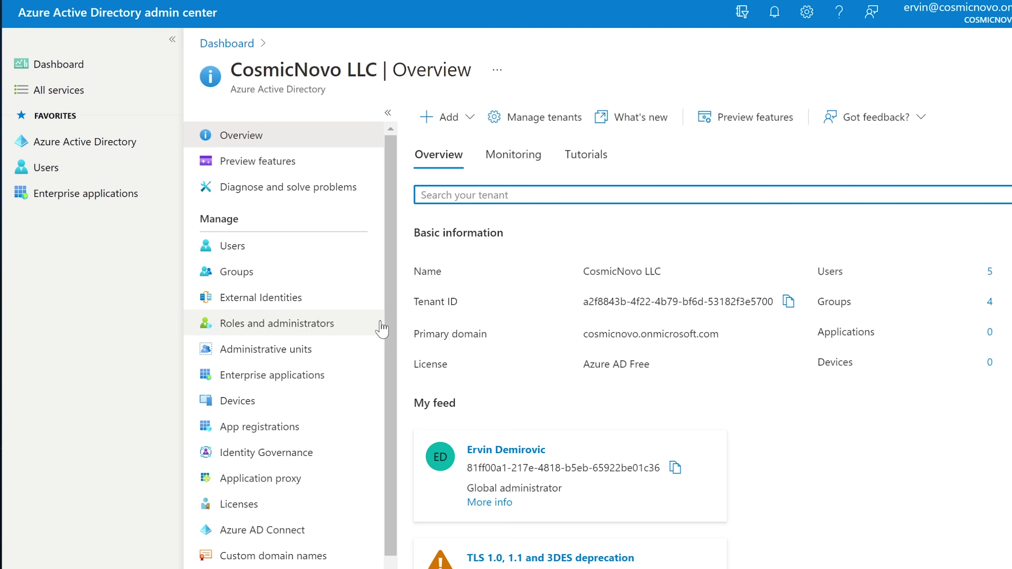
pyautogui.moveTo(392, 314)
pyautogui.mouseDown()
pyautogui.moveTo(389, 499)
pyautogui.moveTo(389, 303)
pyautogui.mouseUp()
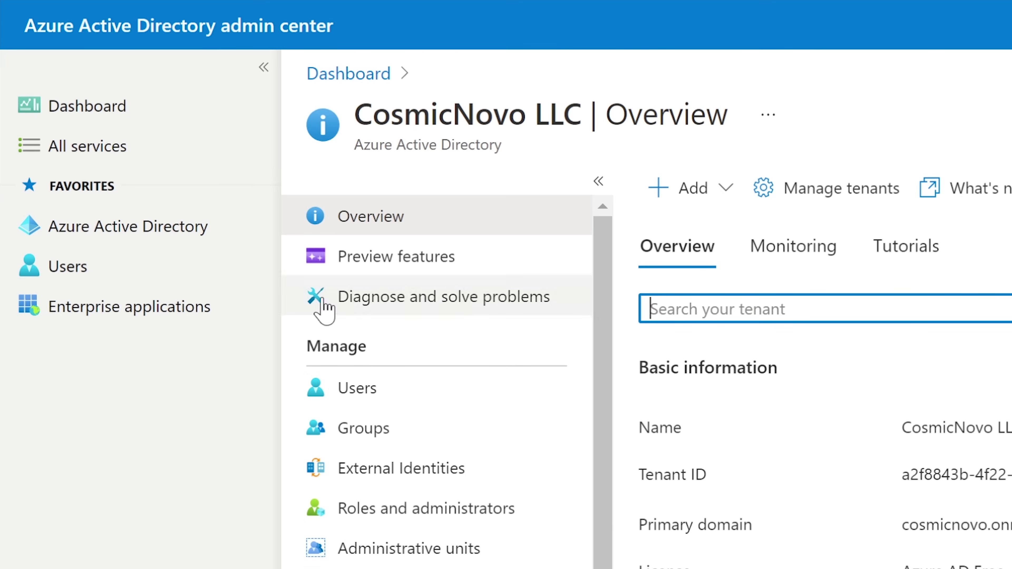
pyautogui.click(97, 226)
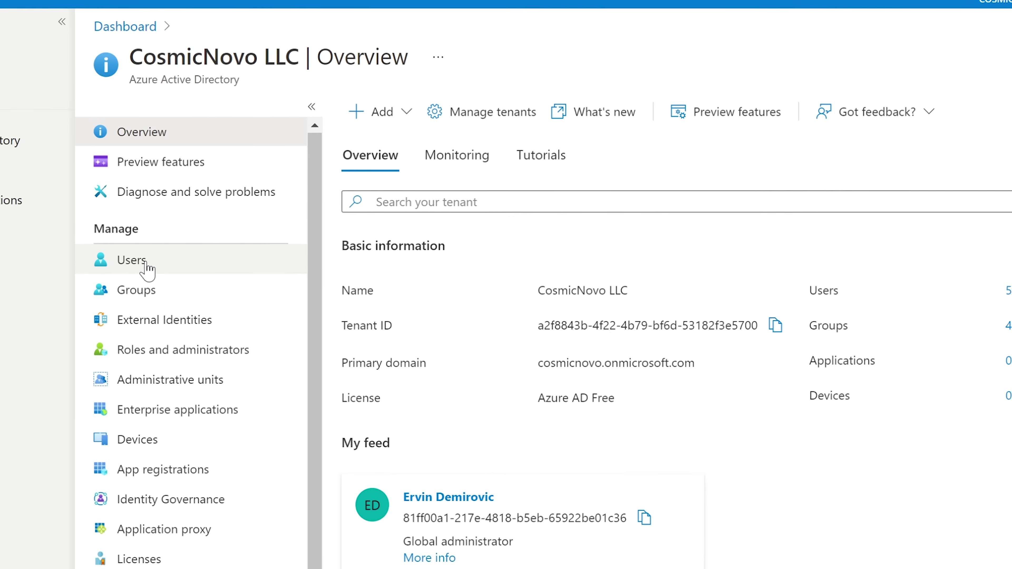
# Open the last user under All users and scroll through their Profile details.
pyautogui.click(148, 265)
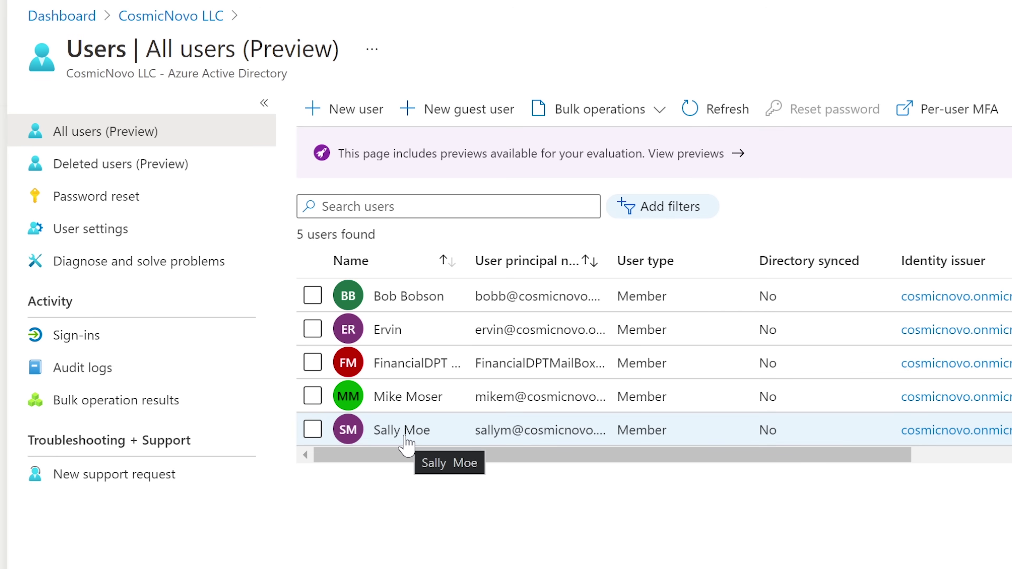
pyautogui.click(423, 430)
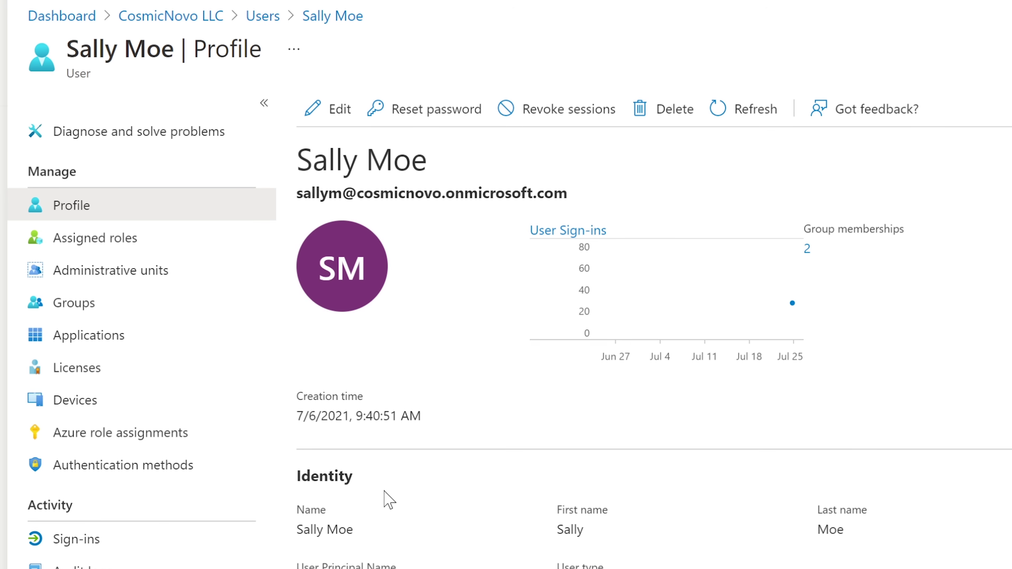
pyautogui.scroll(-5, 388, 500)
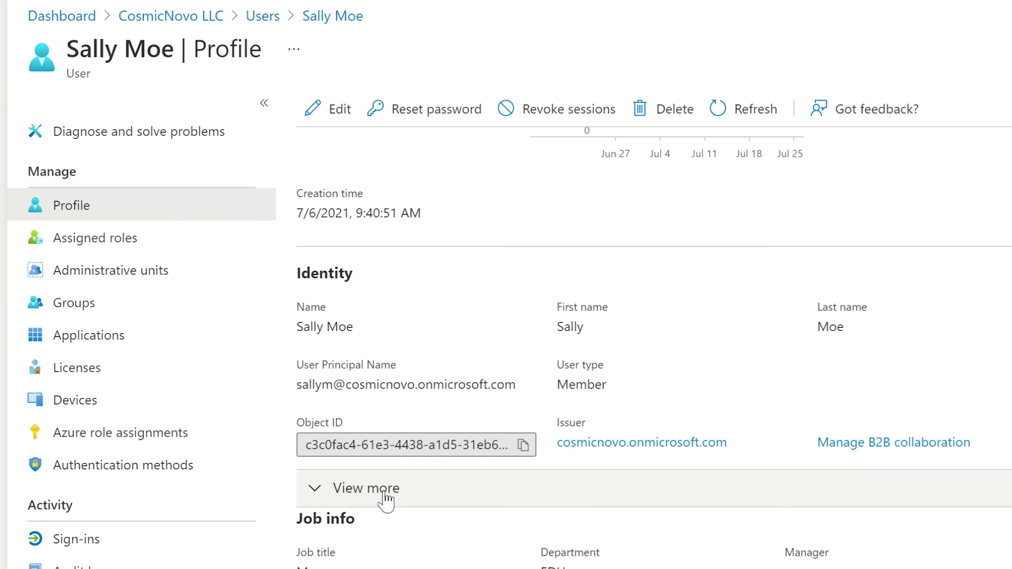
pyautogui.scroll(5, 385, 498)
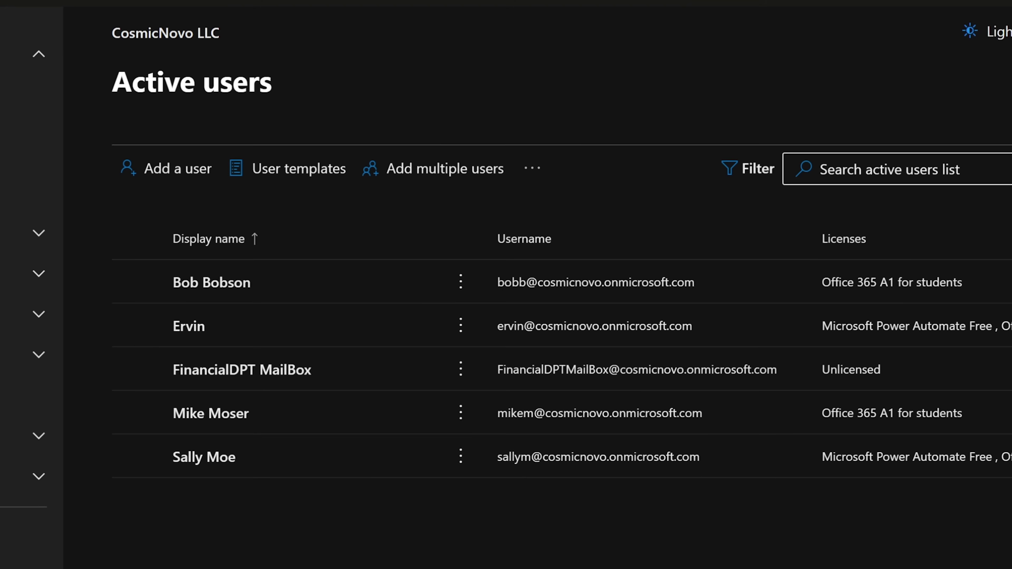
pyautogui.click(219, 459)
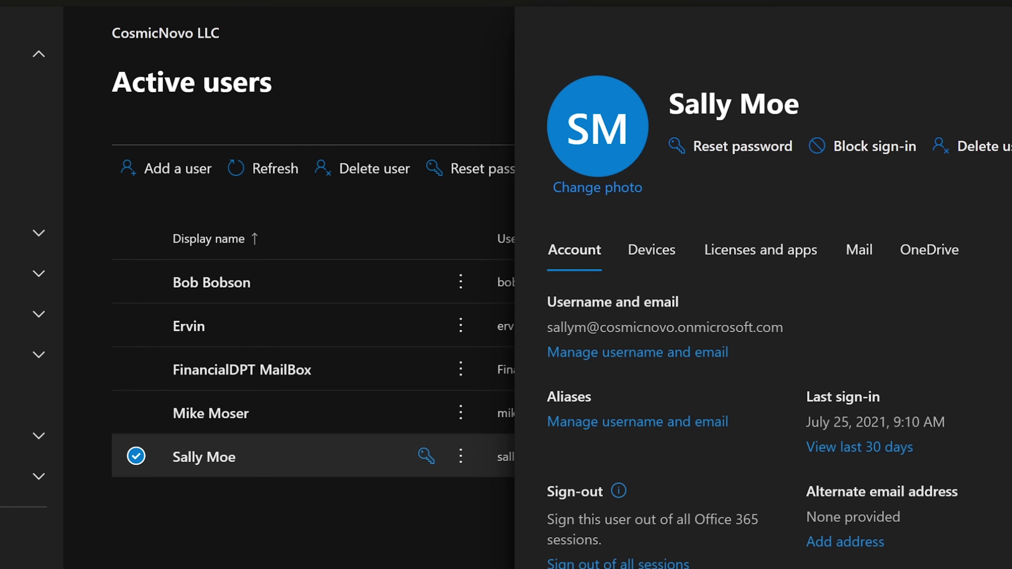
pyautogui.press('Escape')
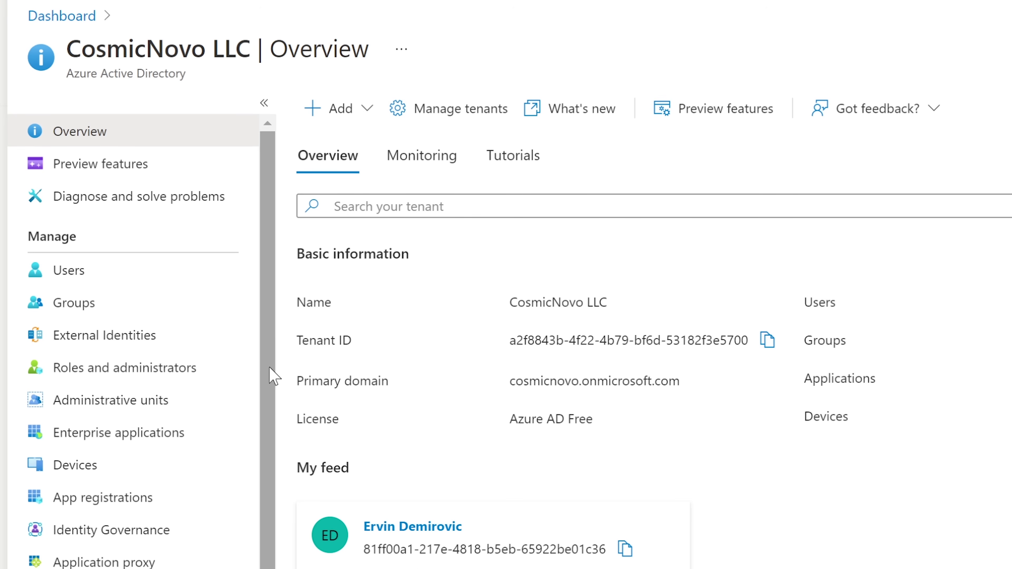
# Reload the directory Overview page and open the All users list showing 5 members.
pyautogui.scroll(-1, 269, 367)
pyautogui.scroll(1, 268, 367)
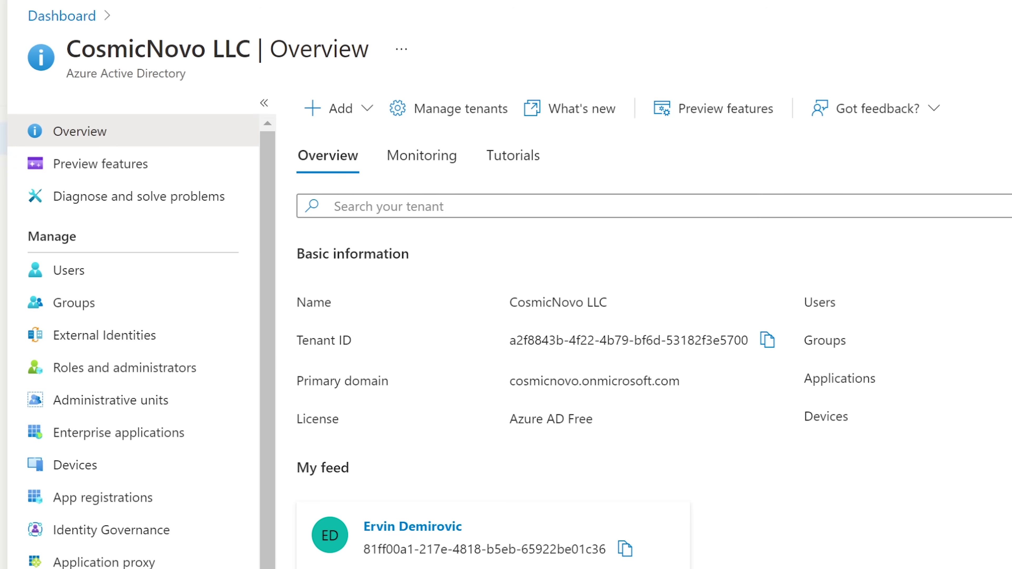
pyautogui.press('F5')
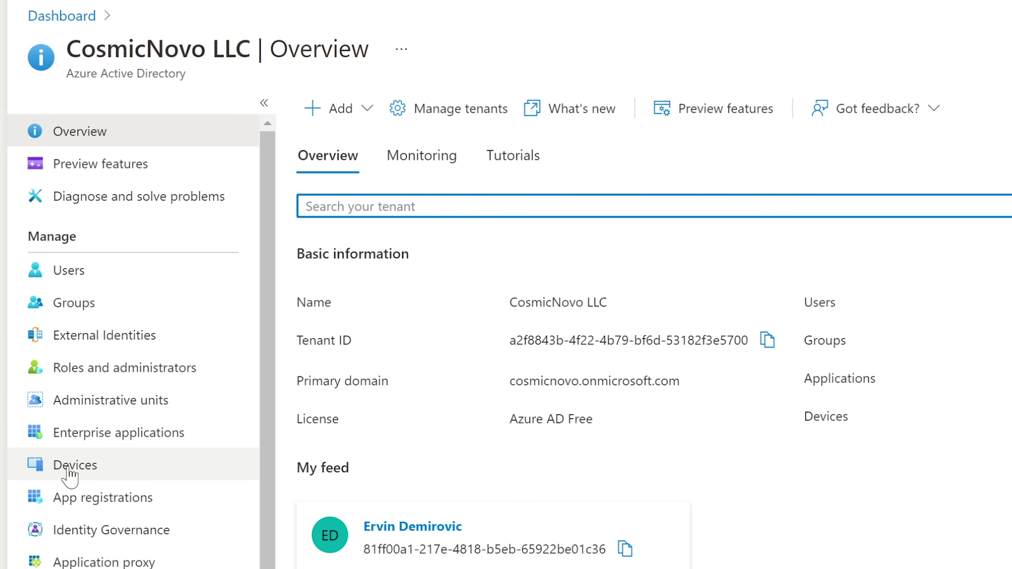
pyautogui.moveTo(264, 450)
pyautogui.mouseDown()
pyautogui.moveTo(264, 503)
pyautogui.moveTo(269, 438)
pyautogui.mouseUp()
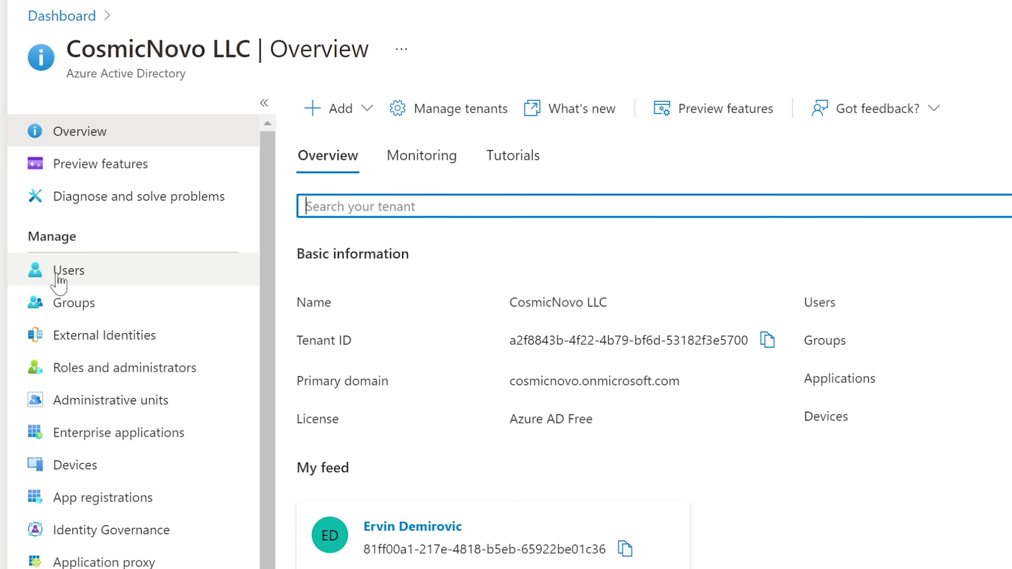
pyautogui.click(75, 277)
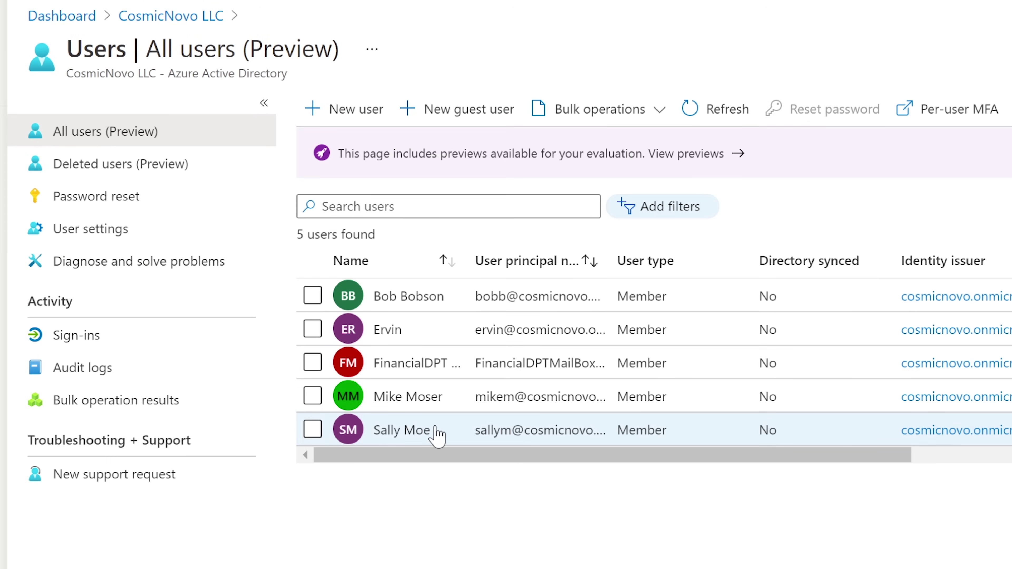
# Open the last listed user's profile in edit mode and choose monster-312265_1280 as thumbnail.
pyautogui.click(437, 435)
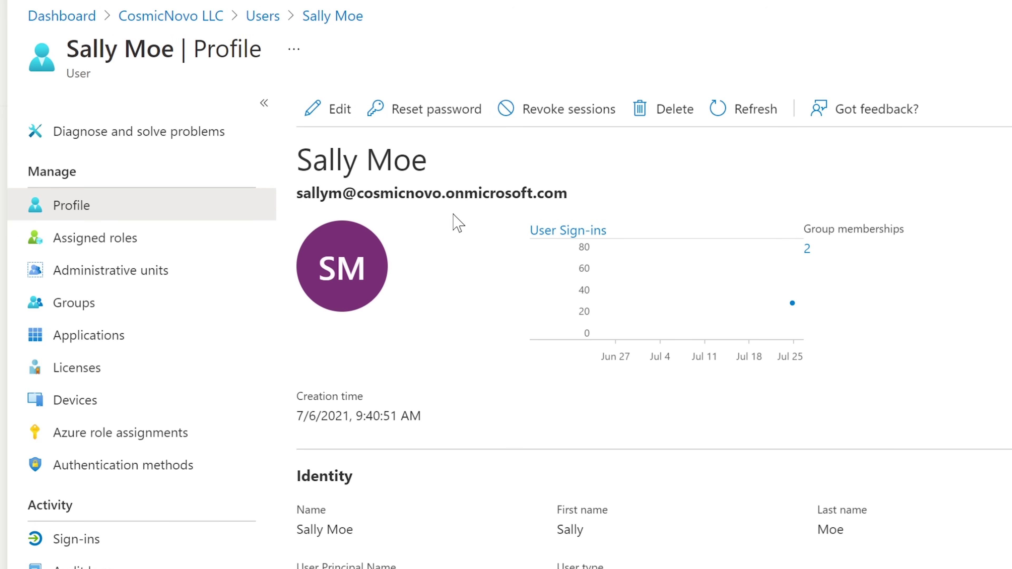
pyautogui.click(338, 111)
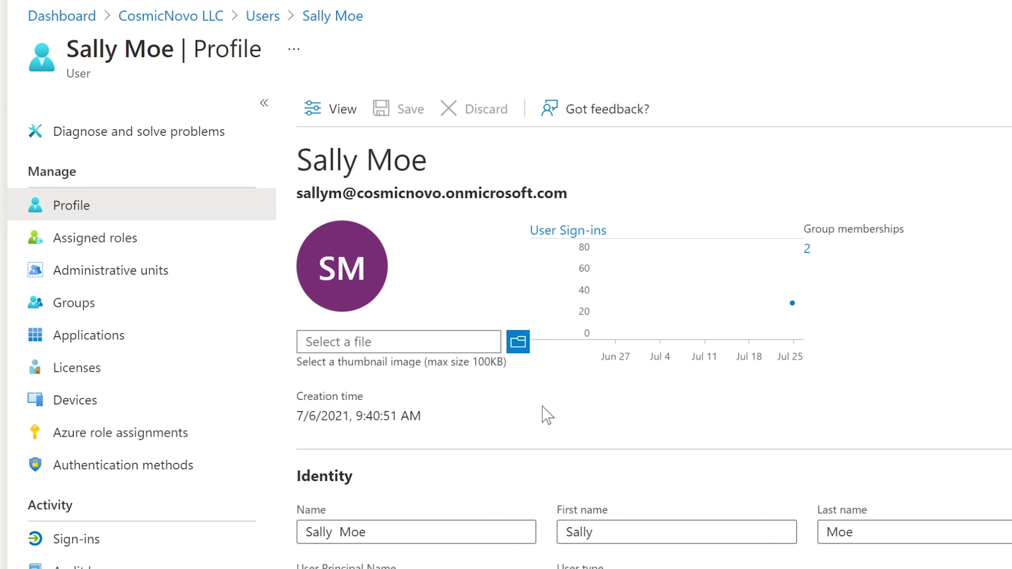
pyautogui.click(519, 341)
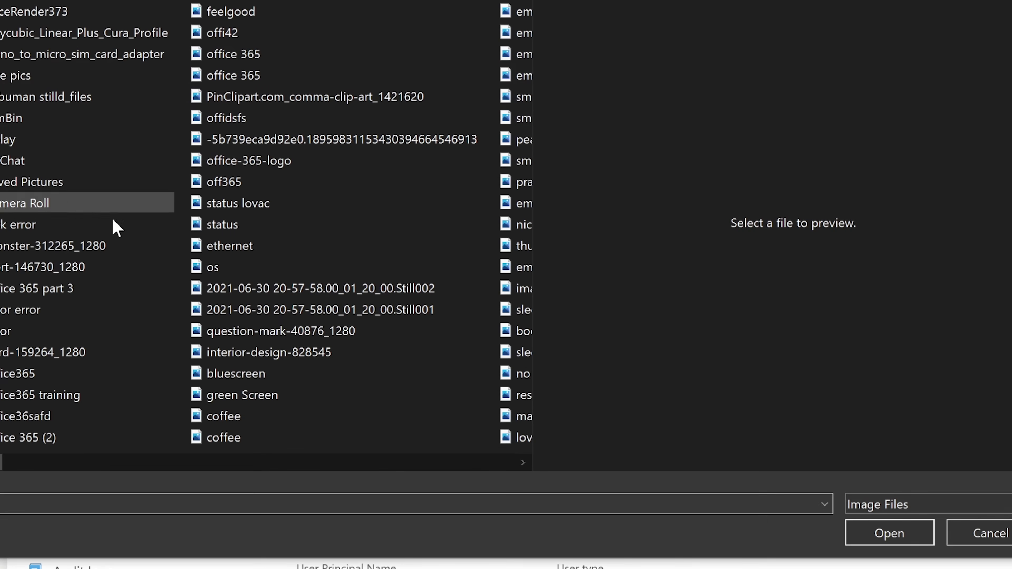
pyautogui.click(42, 245)
pyautogui.click(859, 529)
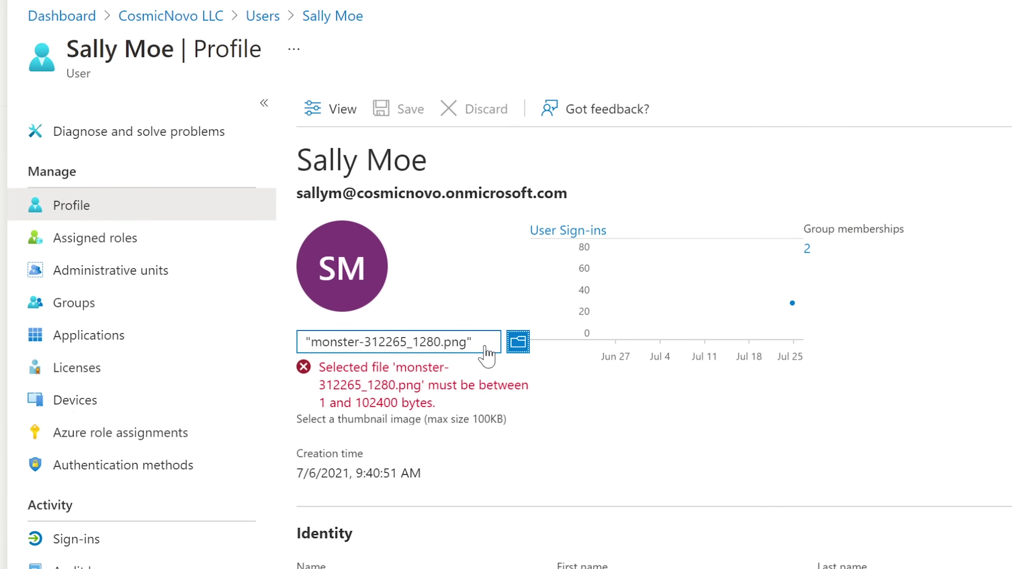
# Try hard-159264_1280.png as the thumbnail instead; it is rejected for exceeding 100KB.
pyautogui.click(517, 341)
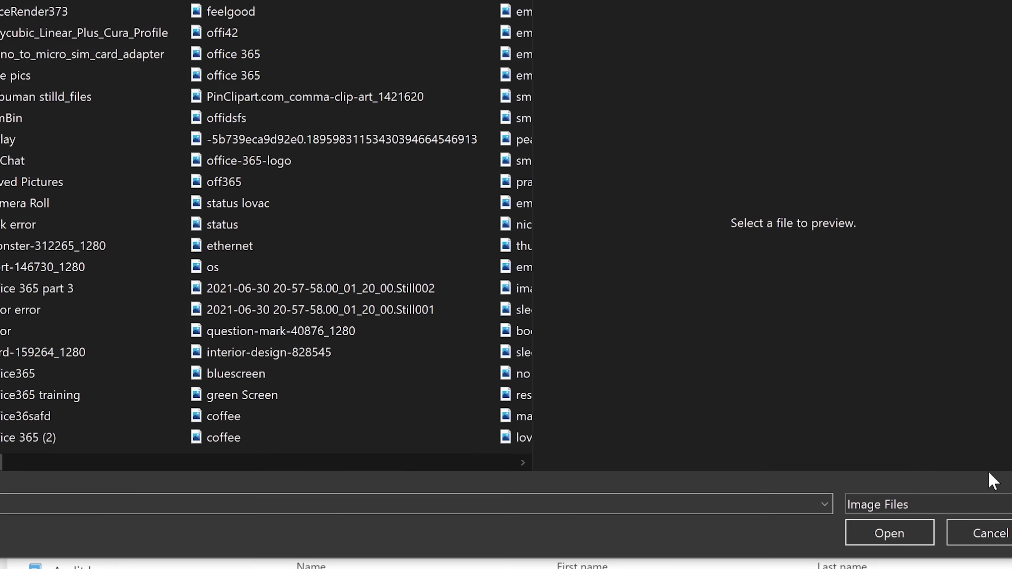
pyautogui.click(889, 533)
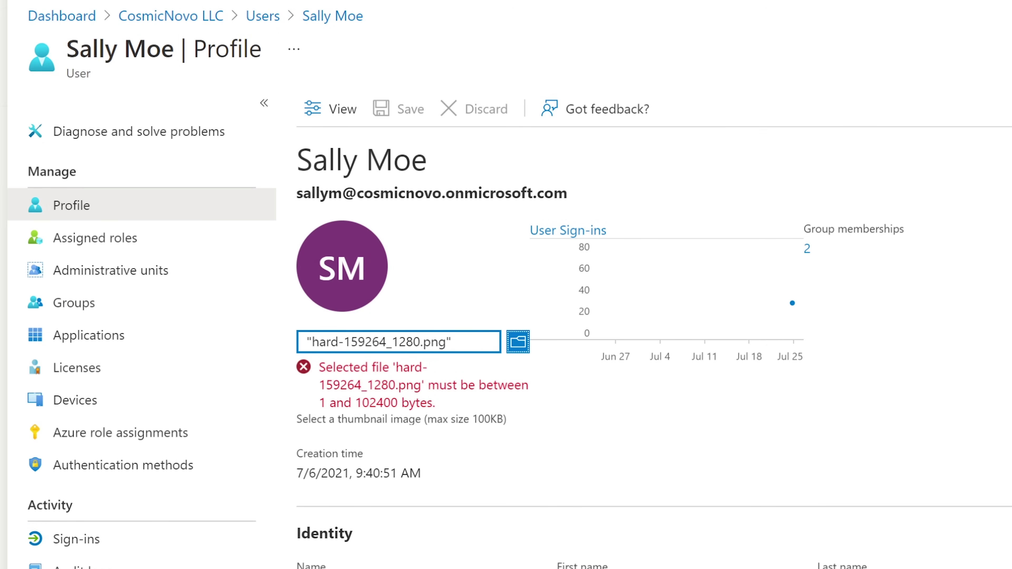
pyautogui.moveTo(472, 419); pyautogui.dragTo(497, 419)
pyautogui.click(516, 414)
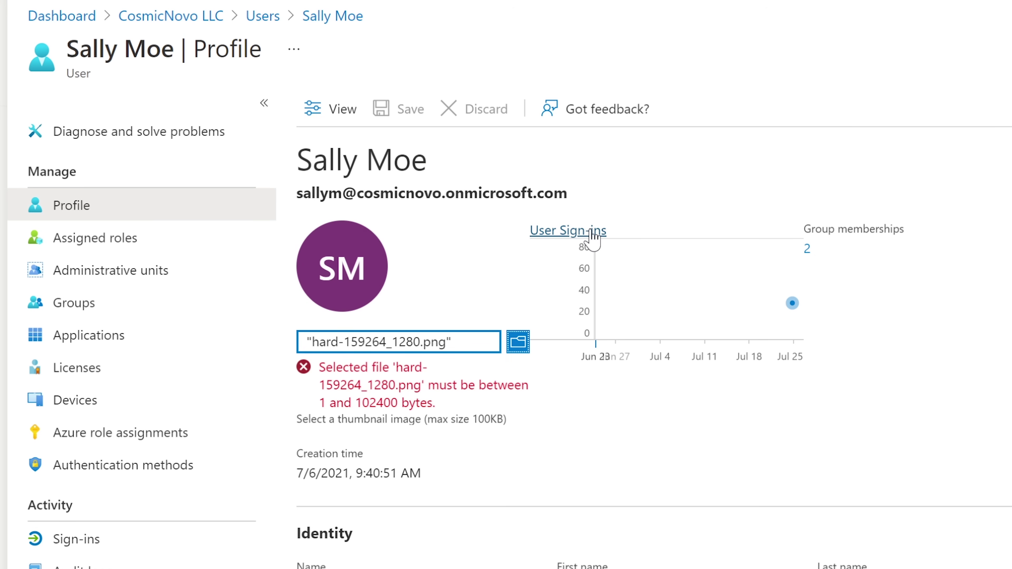
pyautogui.click(572, 238)
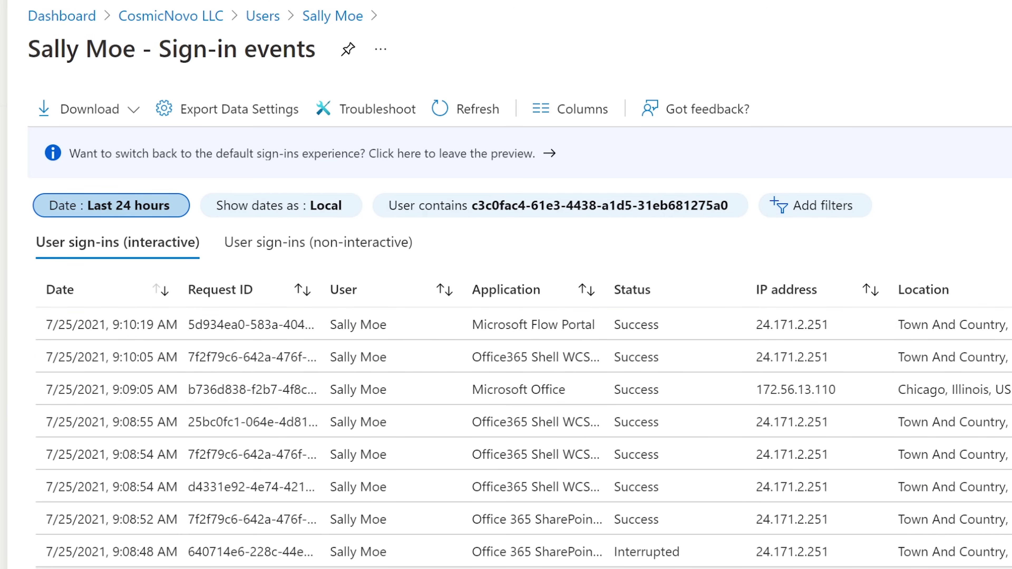
pyautogui.scroll(-5, 518, 376)
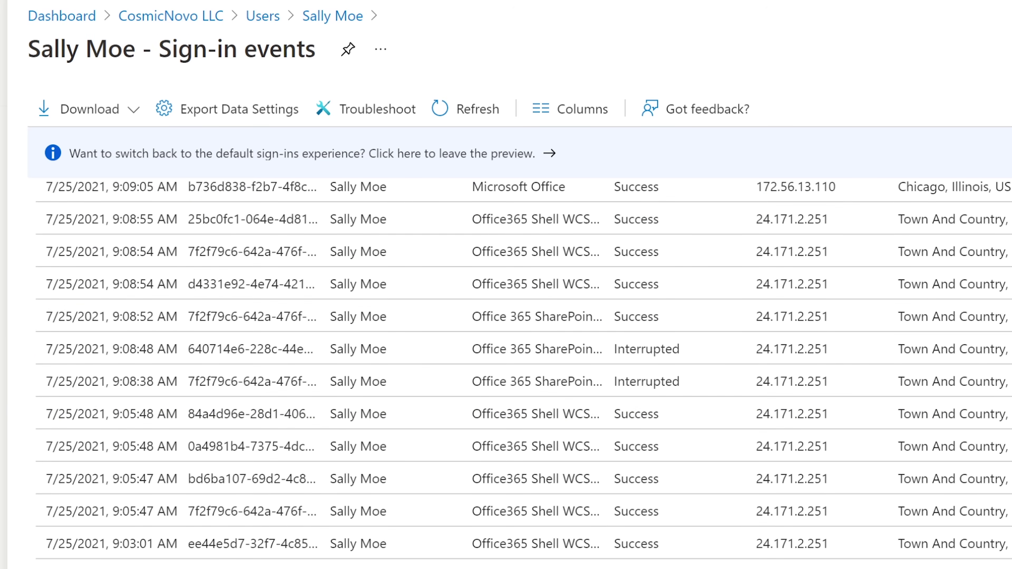
pyautogui.scroll(5, 518, 376)
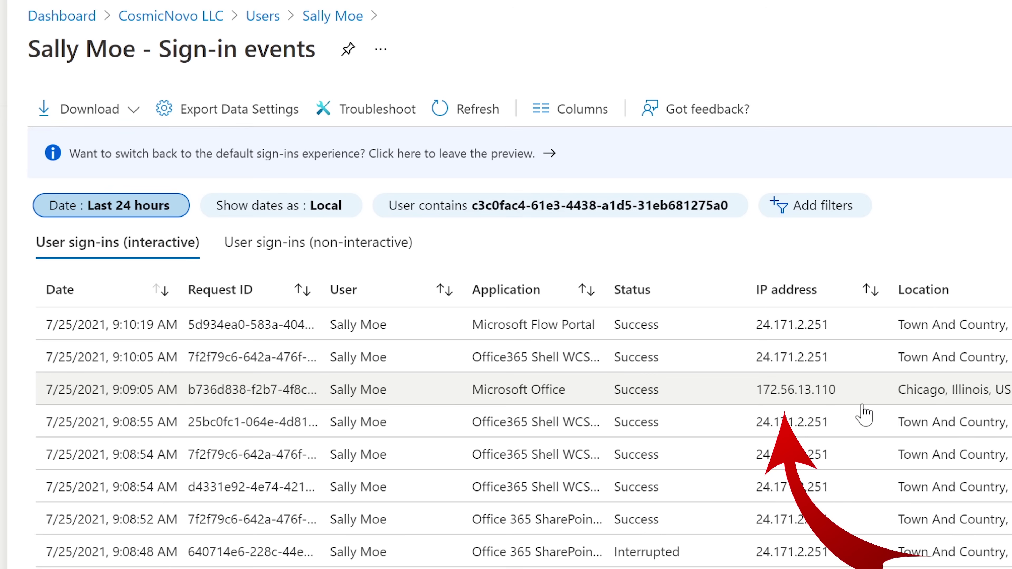
pyautogui.click(817, 394)
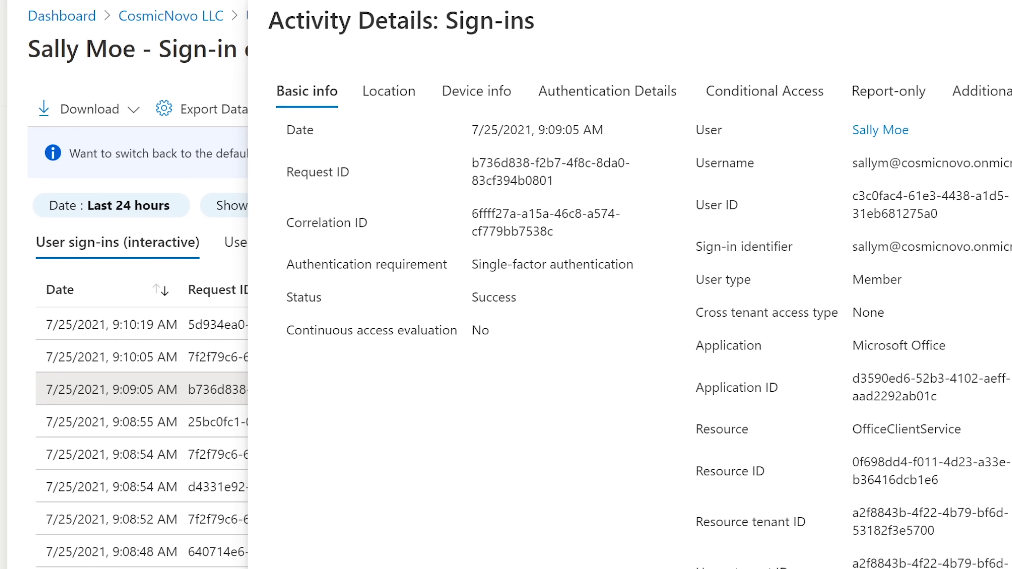
pyautogui.press('Escape')
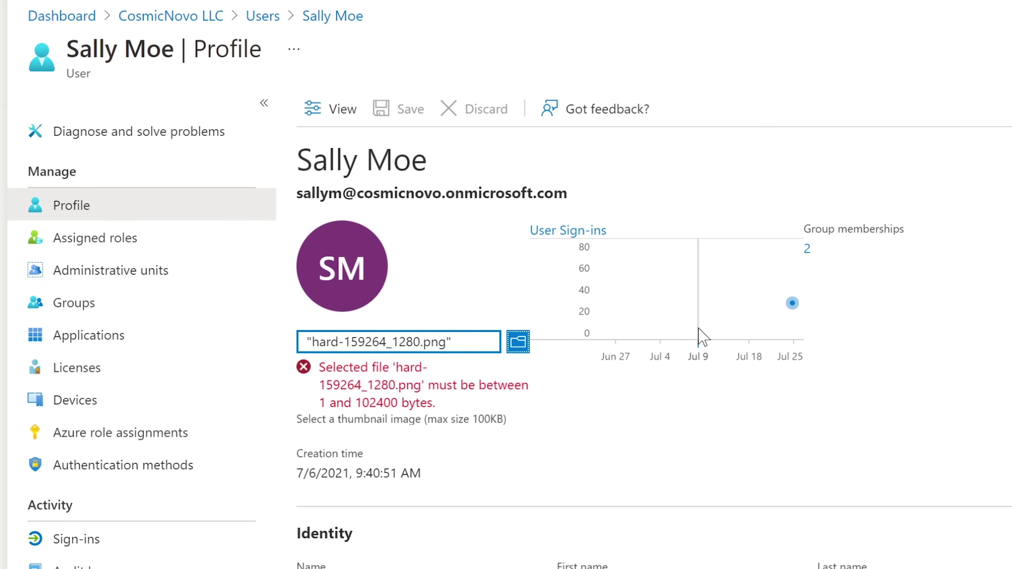
pyautogui.scroll(-5, 661, 428)
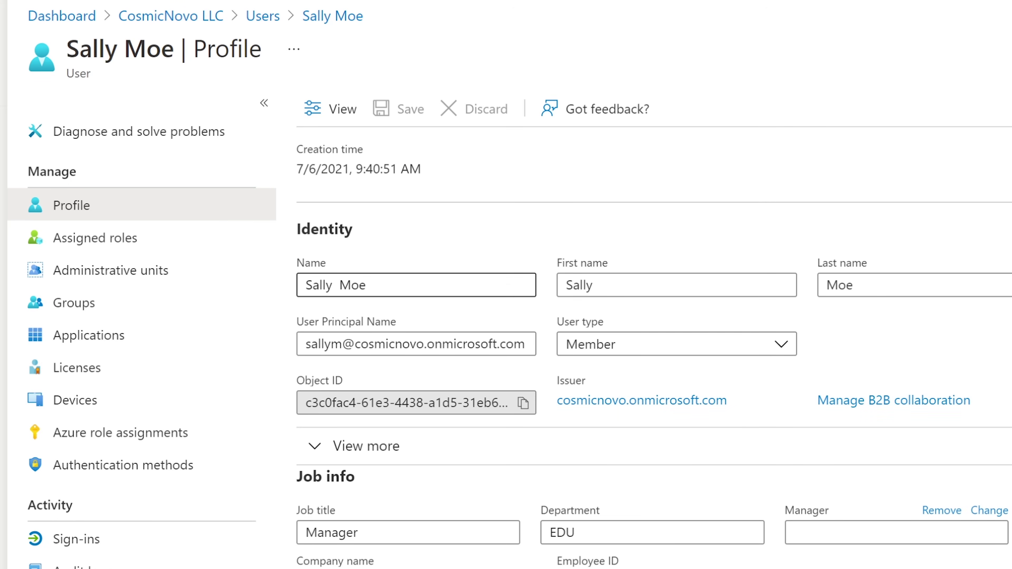
pyautogui.click(365, 284)
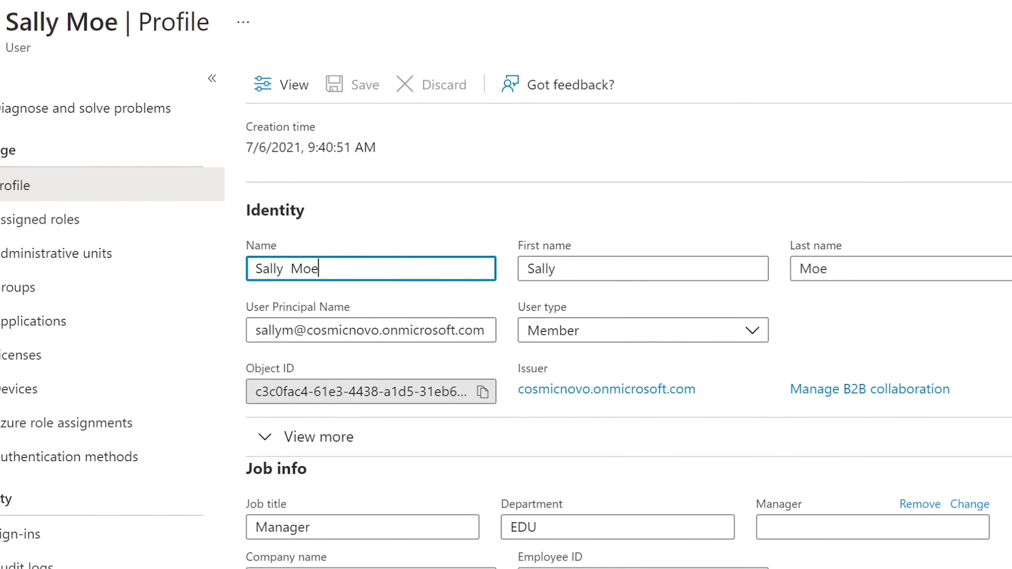
pyautogui.hotkey('ctrl', 'shift', 'Left')
pyautogui.hotkey('ctrl', 'shift', 'Left')
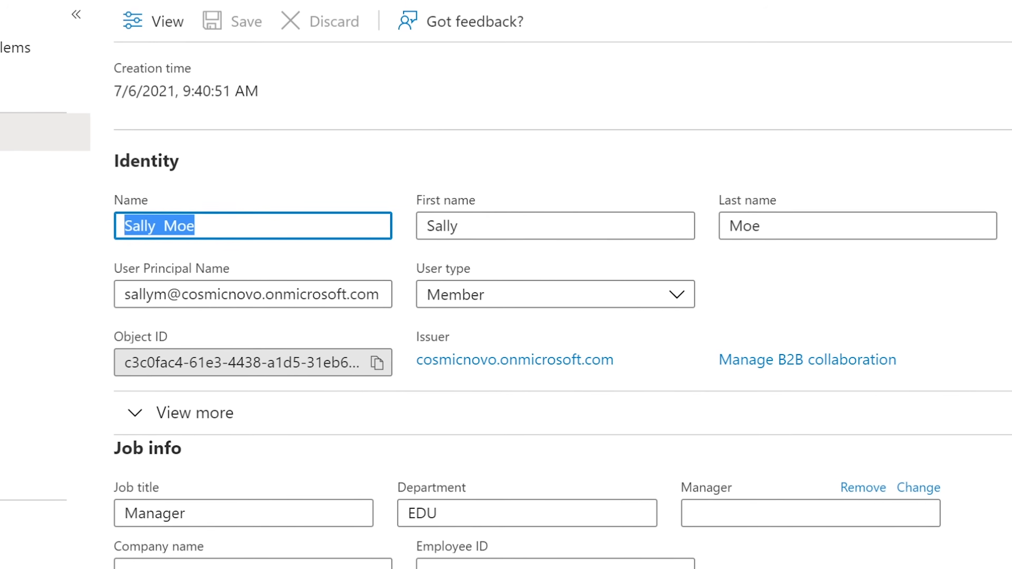
pyautogui.press('Right')
pyautogui.moveTo(134, 205); pyautogui.dragTo(49, 205)
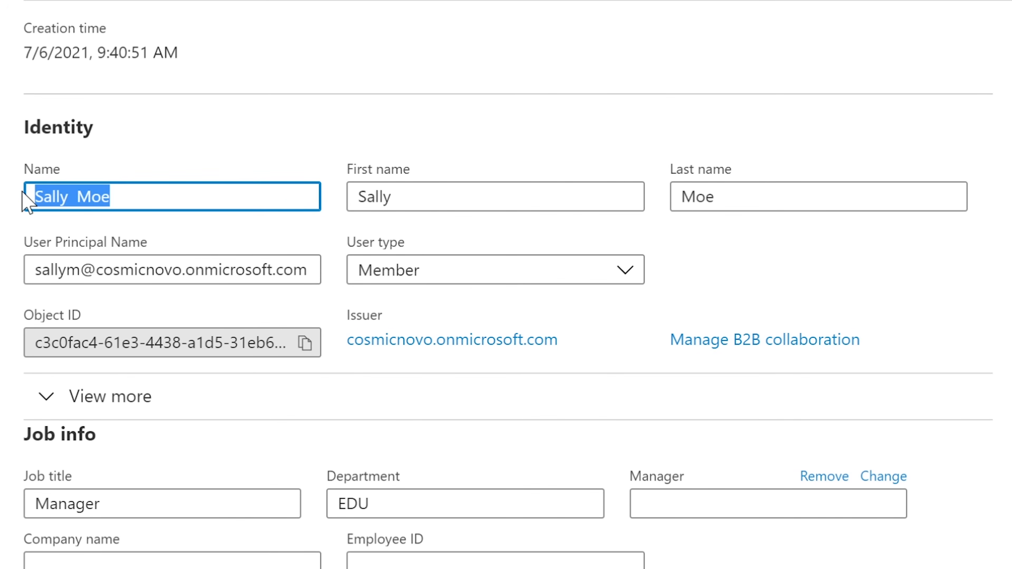
pyautogui.click(110, 196)
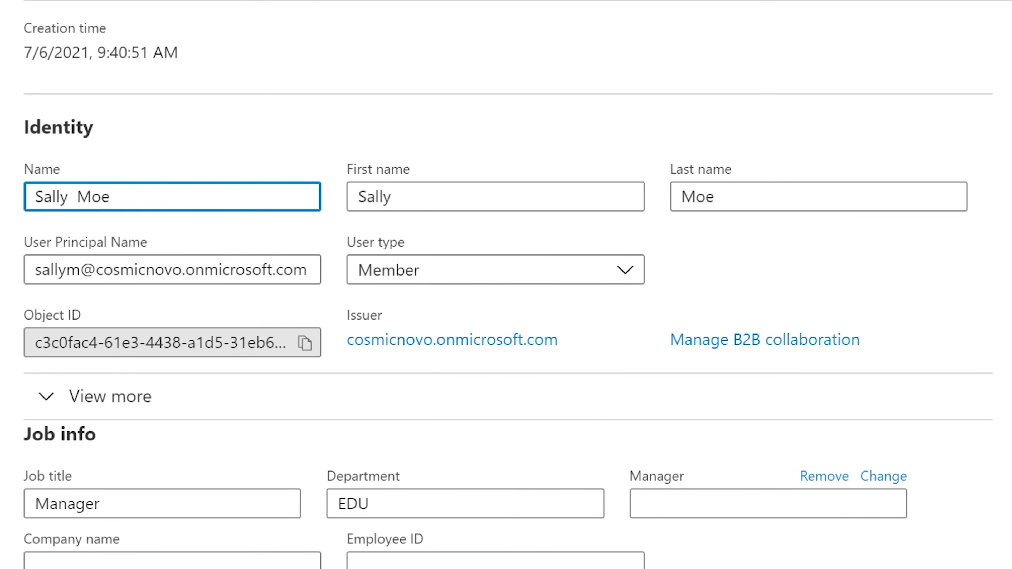
pyautogui.click(456, 195)
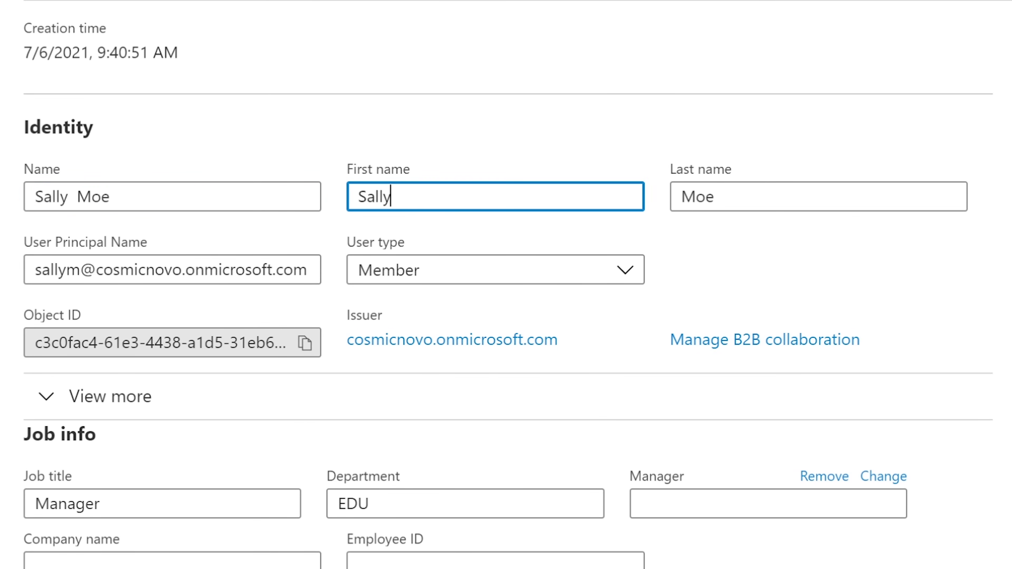
pyautogui.click(713, 197)
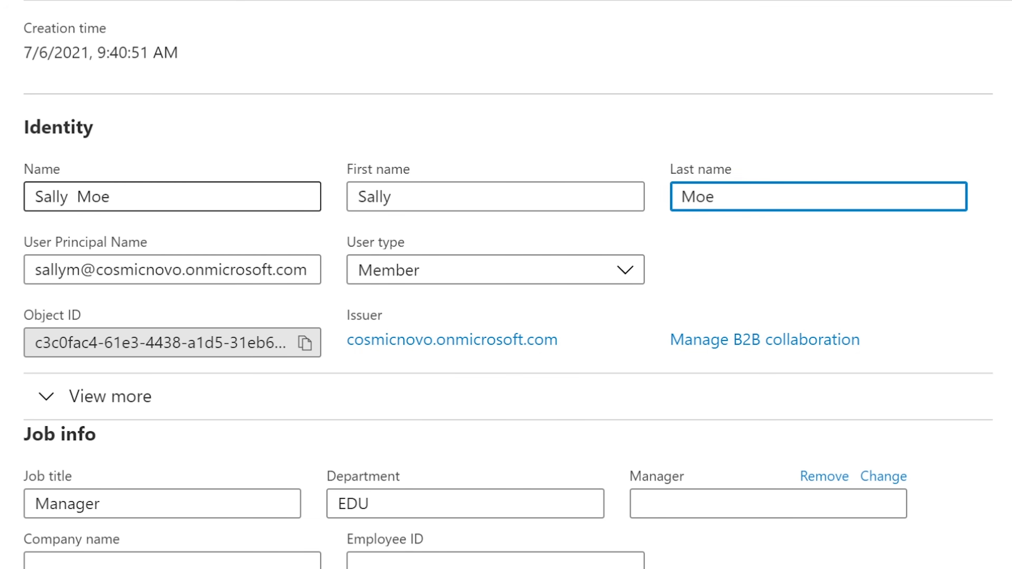
pyautogui.tripleClick(92, 197)
pyautogui.click(106, 164)
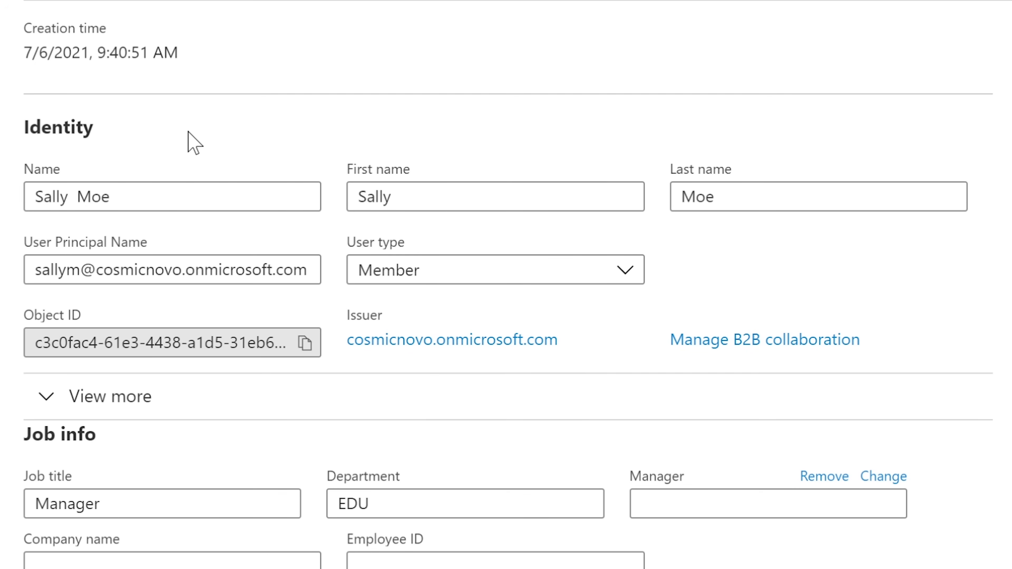
pyautogui.click(185, 259)
pyautogui.moveTo(36, 270); pyautogui.dragTo(309, 270)
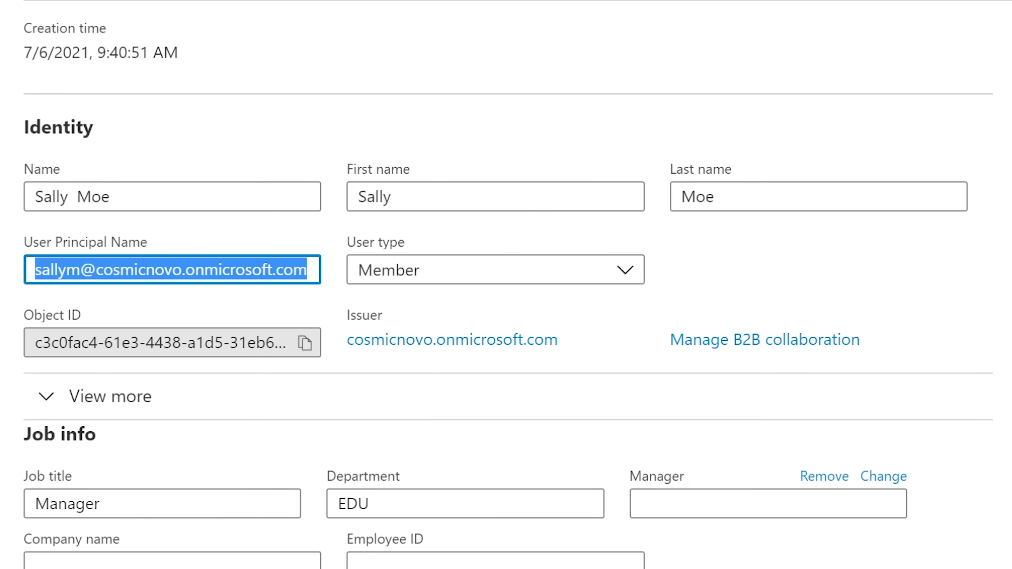
pyautogui.click(306, 270)
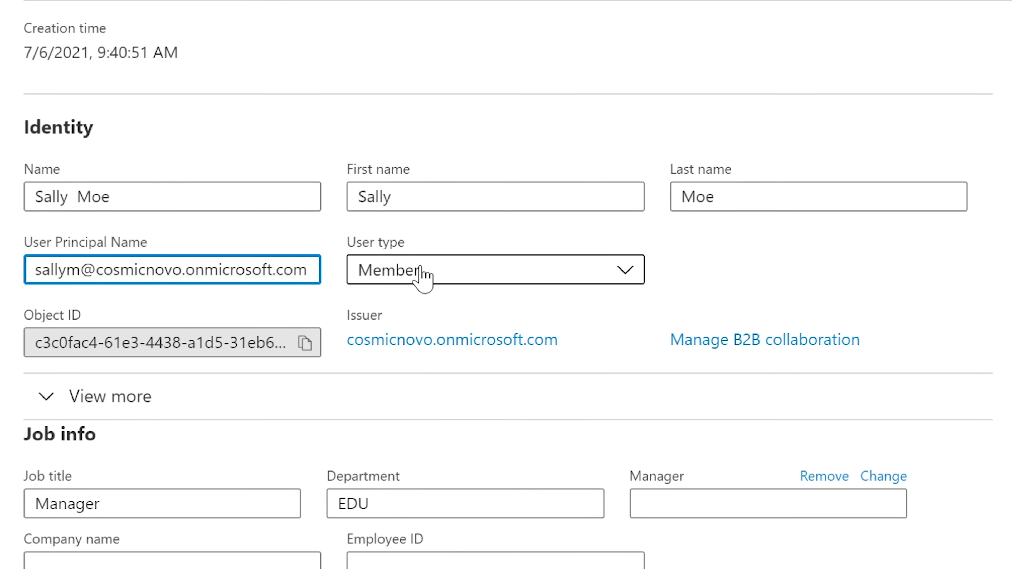
pyautogui.click(435, 271)
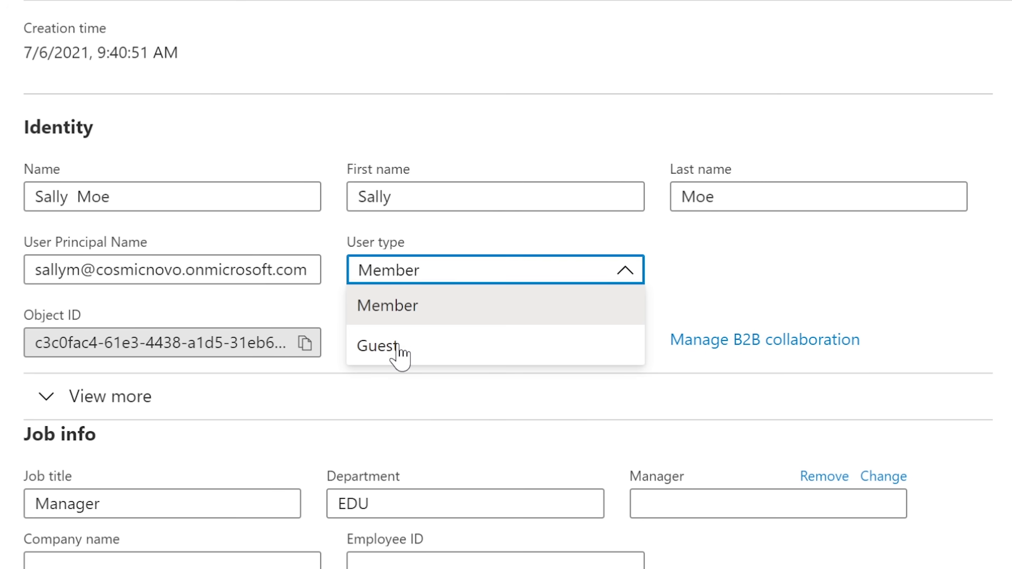
pyautogui.click(743, 272)
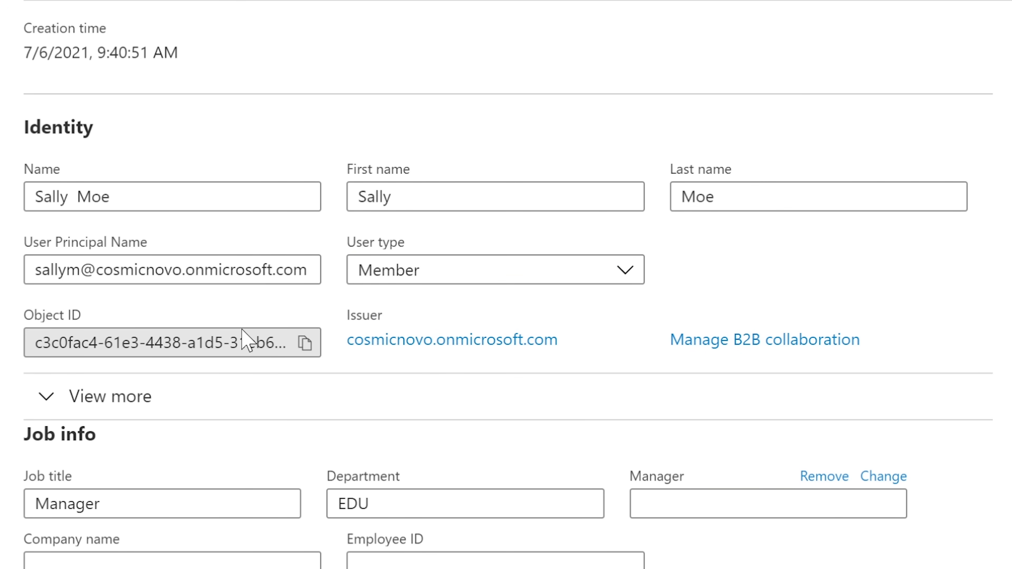
pyautogui.click(183, 339)
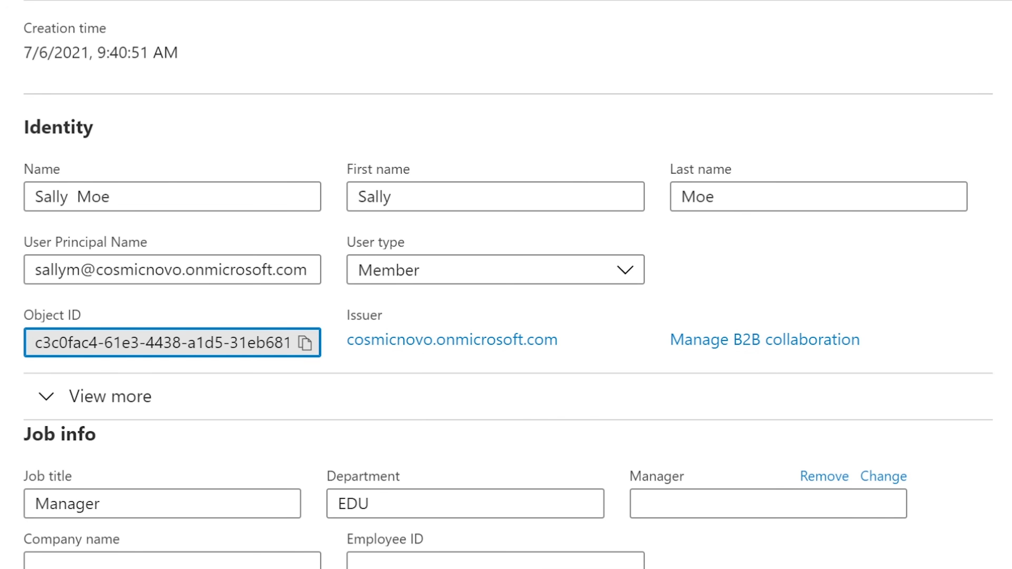
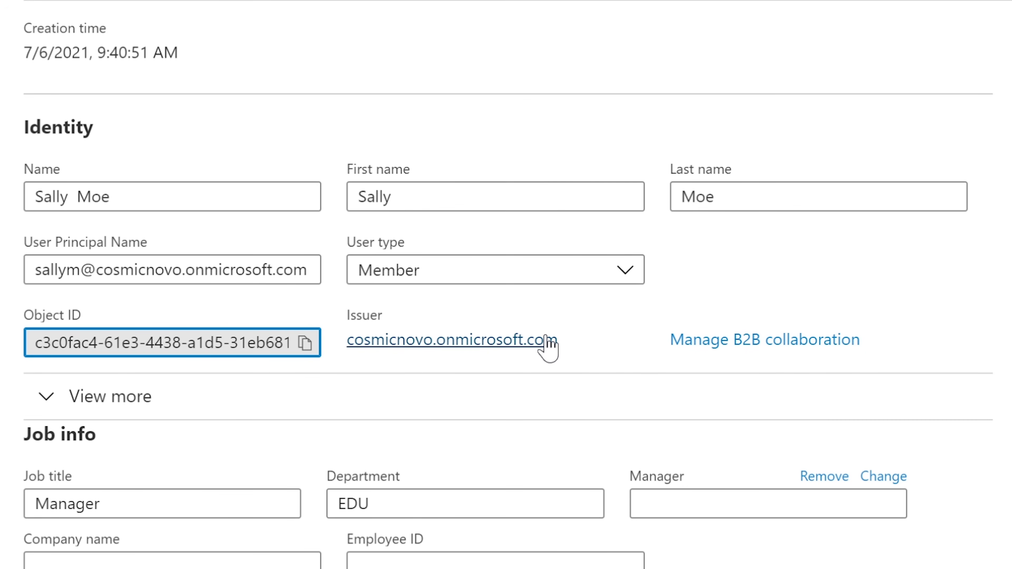
# Inspect the onmicrosoft.com issuer domain, then open the user's B2B collaboration status page.
pyautogui.moveTo(573, 339); pyautogui.dragTo(347, 340)
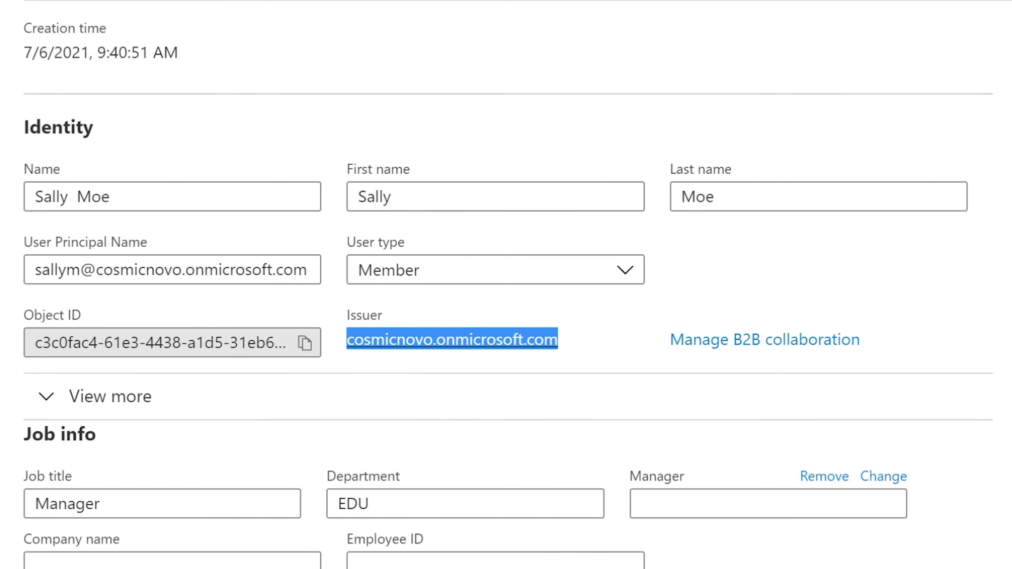
pyautogui.moveTo(598, 342); pyautogui.dragTo(347, 340)
pyautogui.click(413, 313)
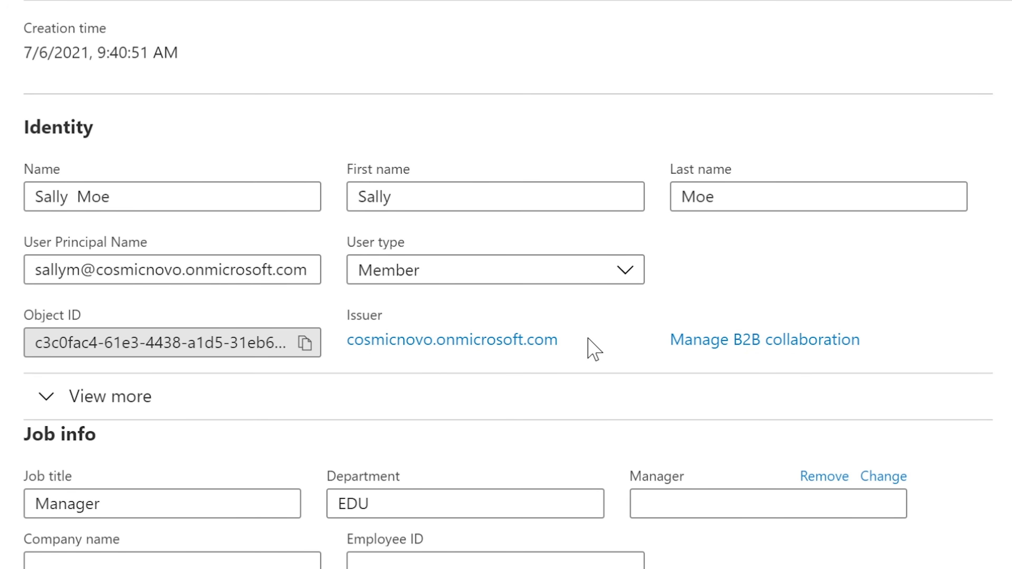
pyautogui.moveTo(580, 343); pyautogui.dragTo(349, 347)
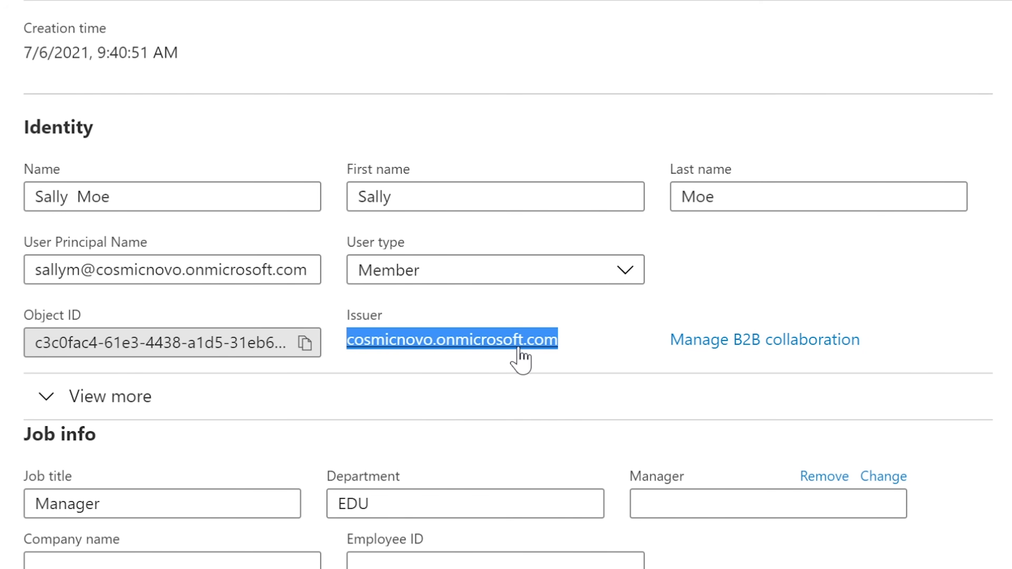
pyautogui.click(577, 338)
pyautogui.moveTo(437, 339); pyautogui.dragTo(596, 334)
pyautogui.click(598, 334)
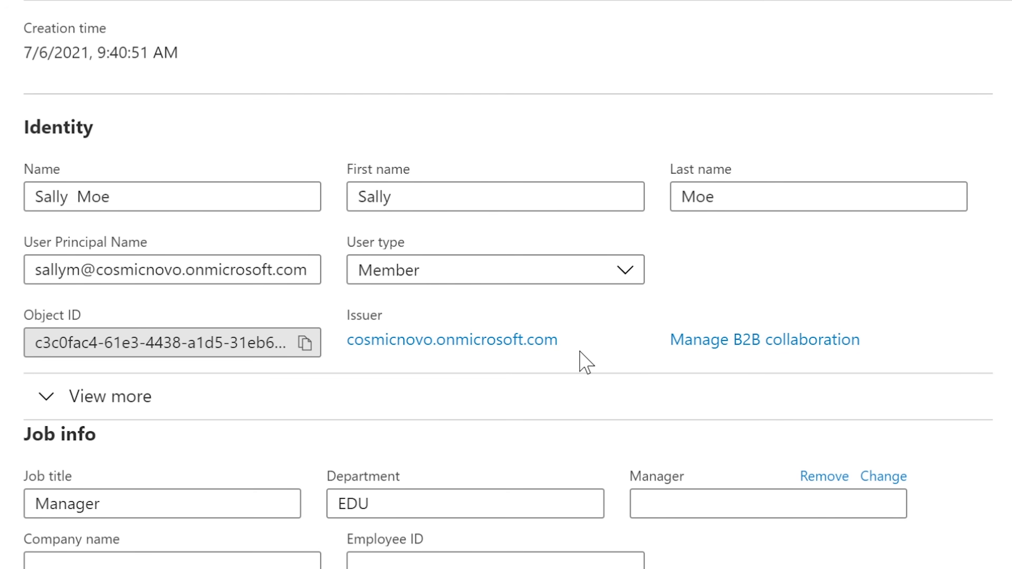
pyautogui.click(754, 342)
# Change the user's department from EDU to Finance.
pyautogui.scroll(-1, 434, 434)
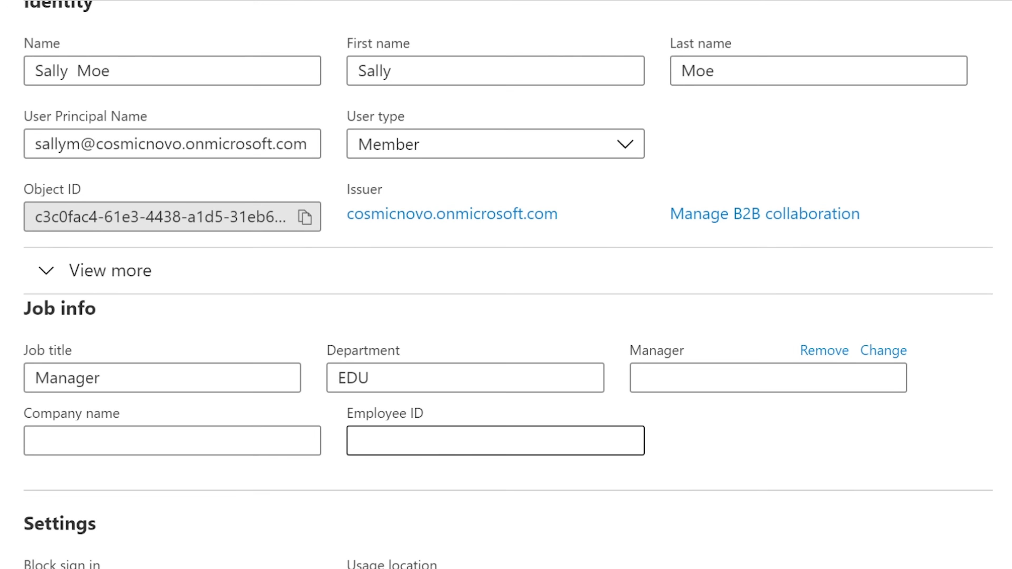
pyautogui.click(143, 377)
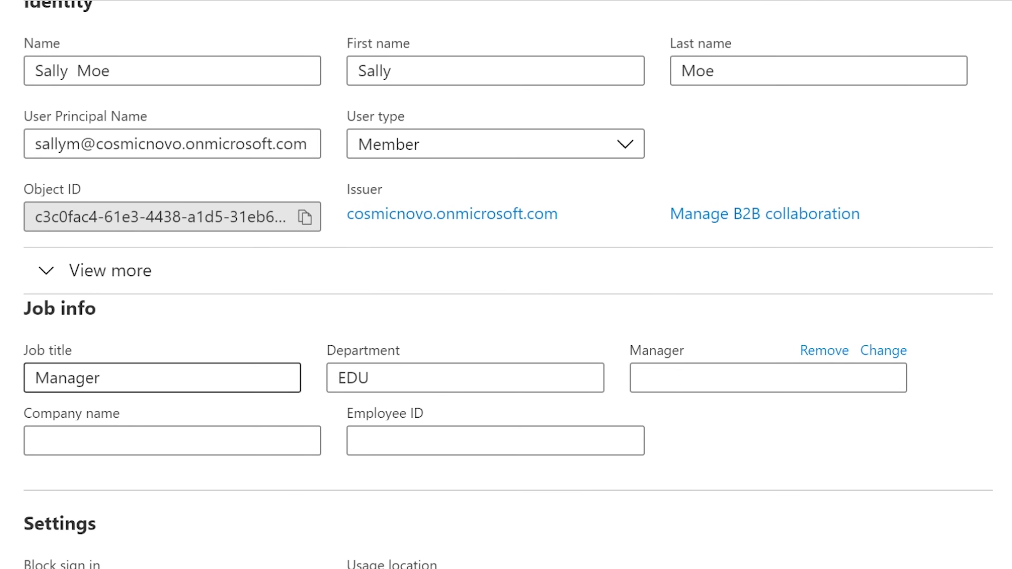
pyautogui.click(143, 376)
pyautogui.click(369, 377)
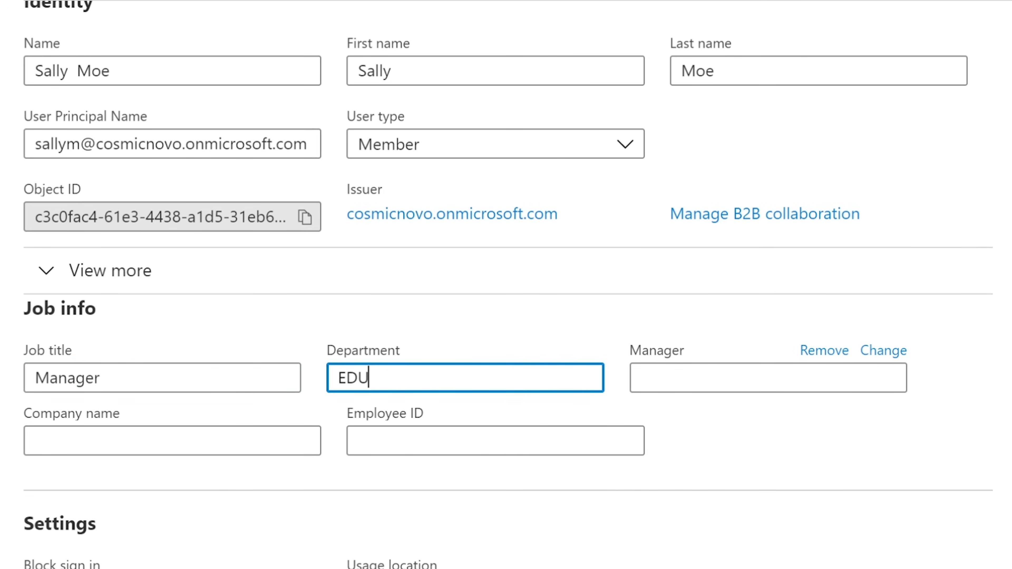
pyautogui.moveTo(368, 377); pyautogui.dragTo(328, 384)
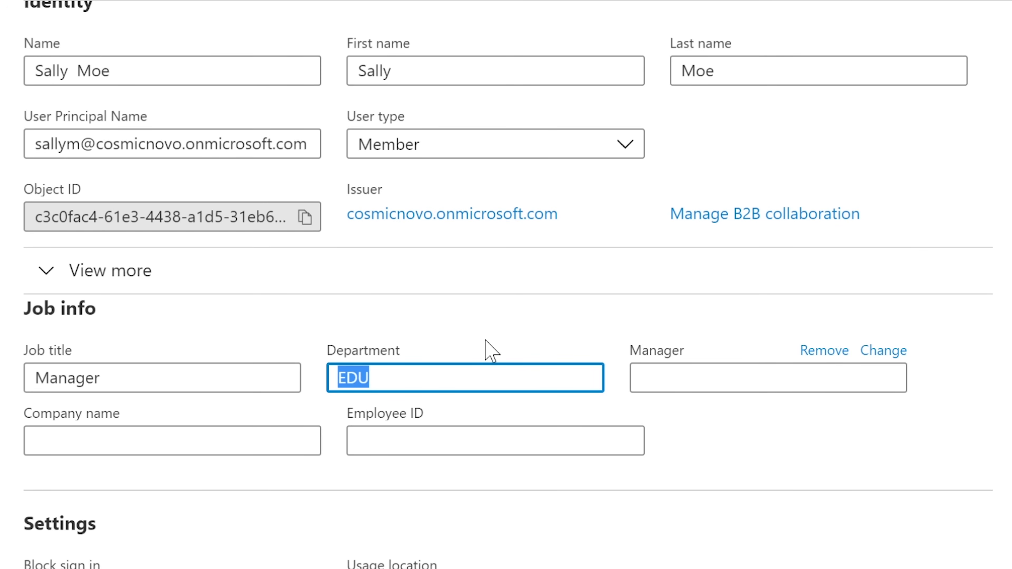
pyautogui.write('Finance')
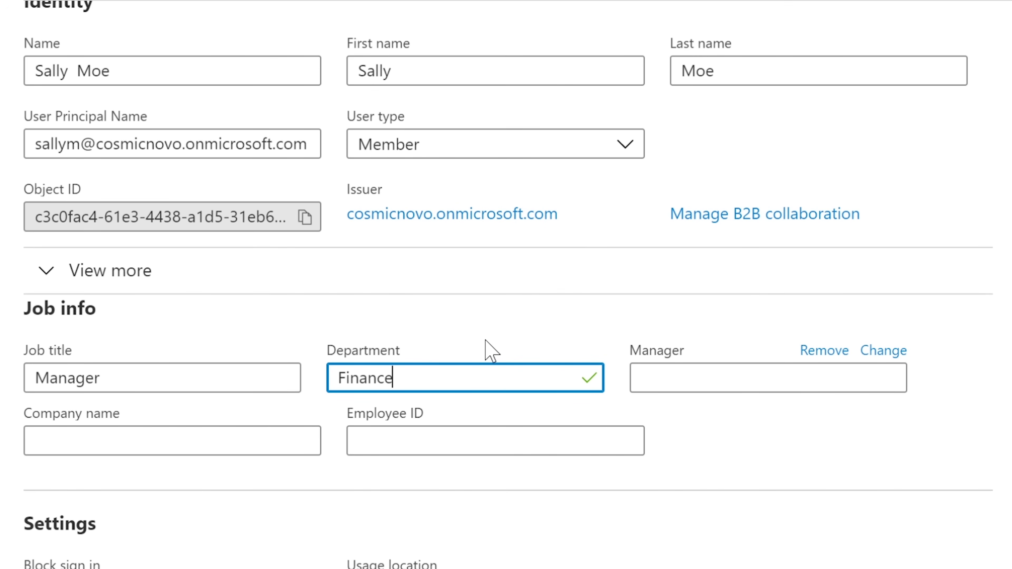
pyautogui.click(482, 339)
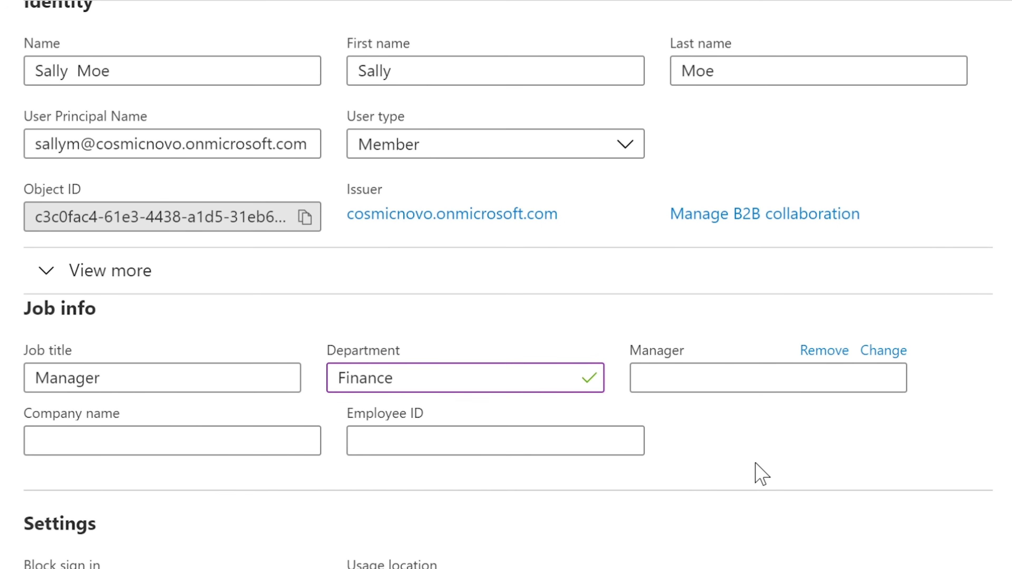
# Choose a manager for the user from the user list.
pyautogui.click(721, 387)
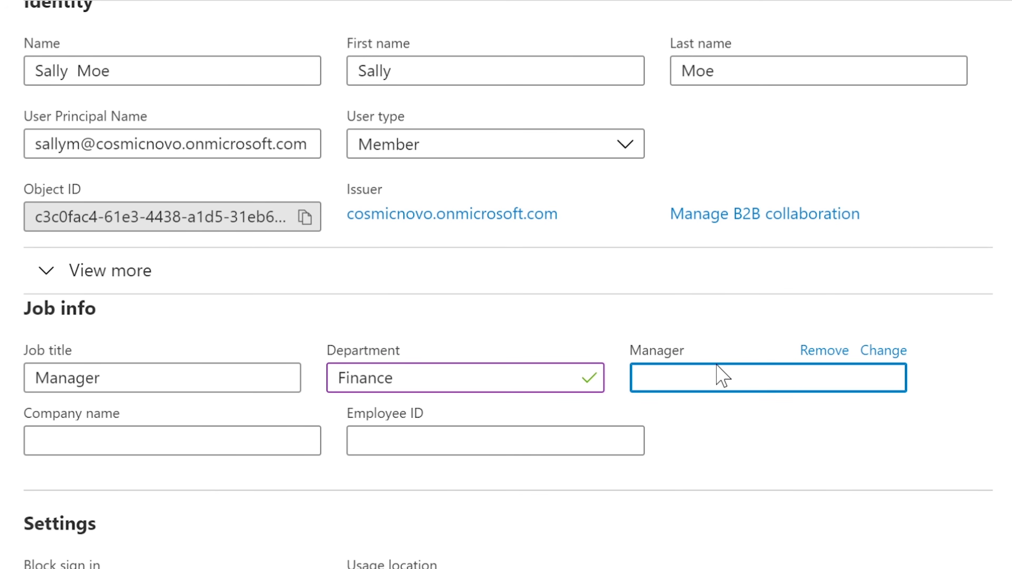
pyautogui.click(885, 352)
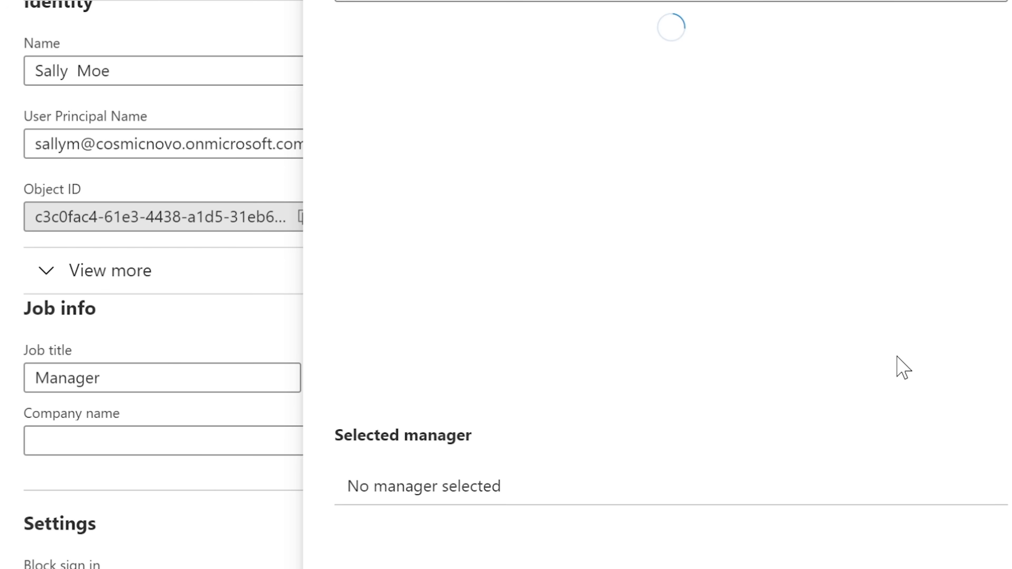
pyautogui.click(515, 142)
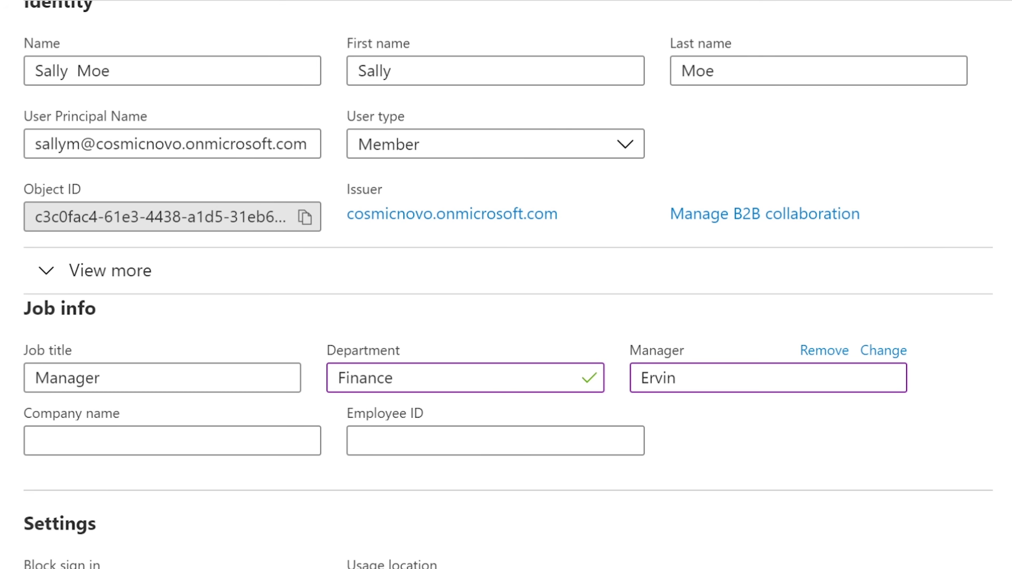
# Enter employee ID 0002.
pyautogui.click(275, 443)
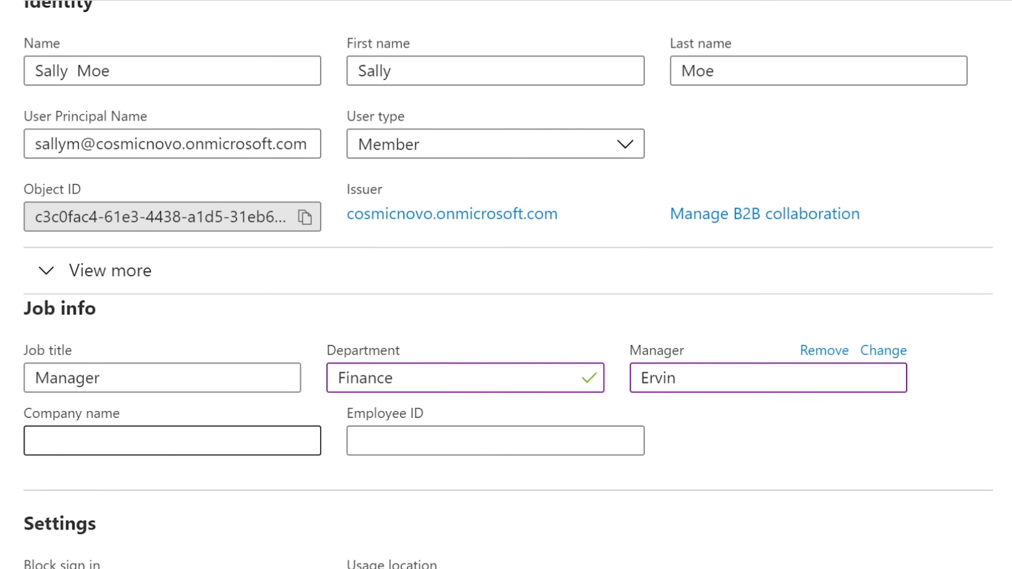
pyautogui.click(274, 442)
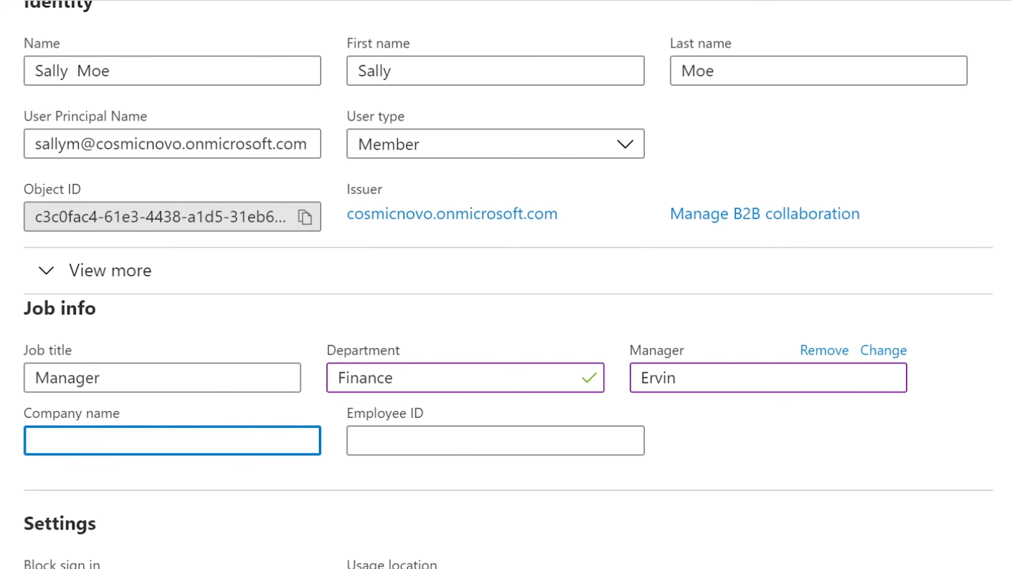
pyautogui.click(494, 441)
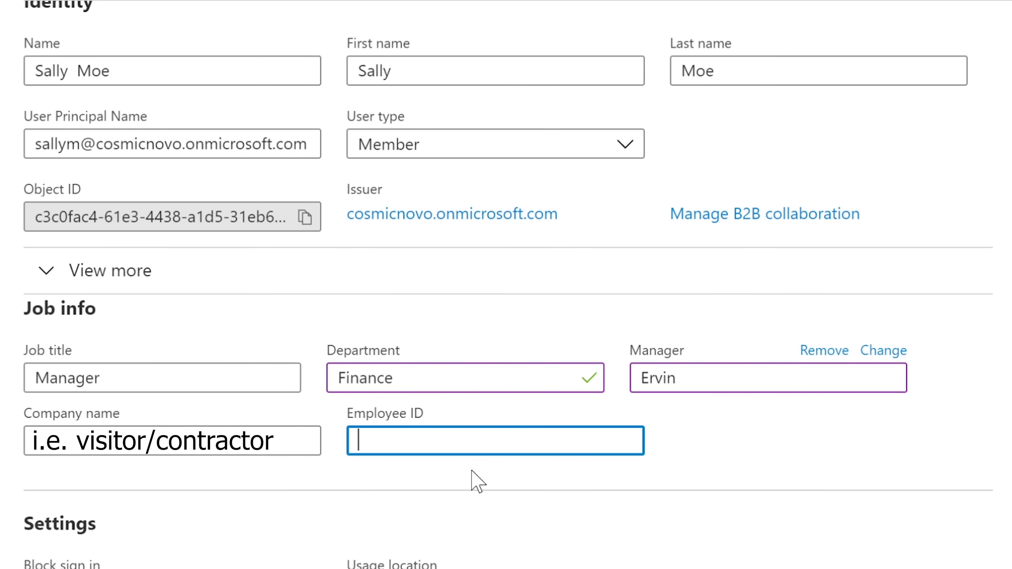
pyautogui.write('0002')
pyautogui.click(347, 497)
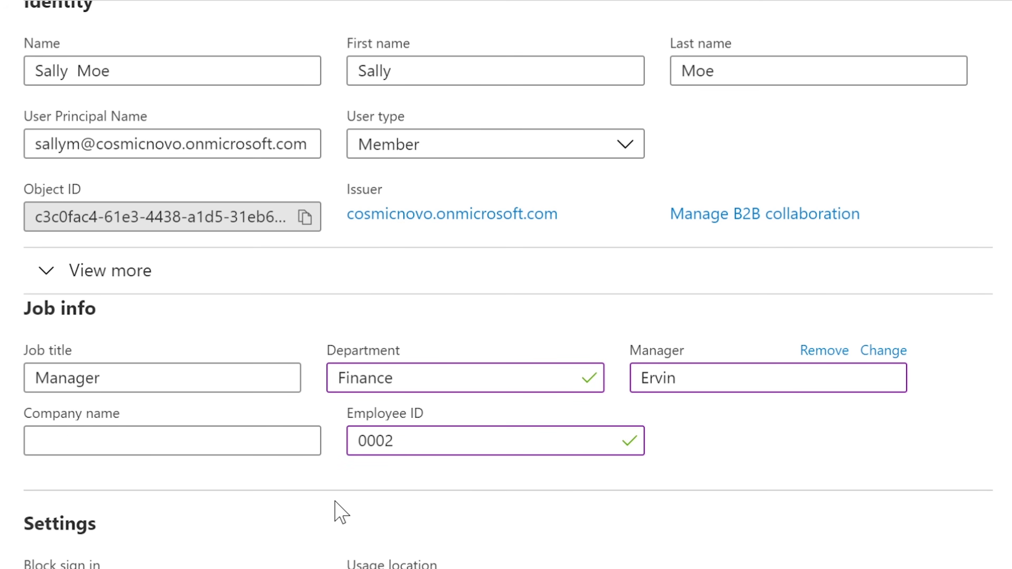
pyautogui.scroll(-5, 385, 555)
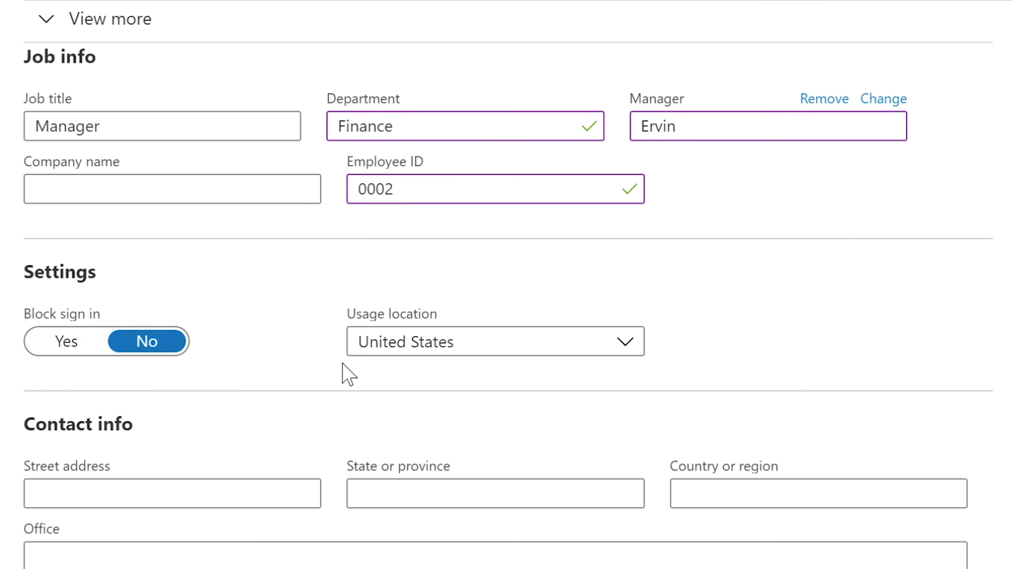
pyautogui.click(60, 342)
pyautogui.click(147, 342)
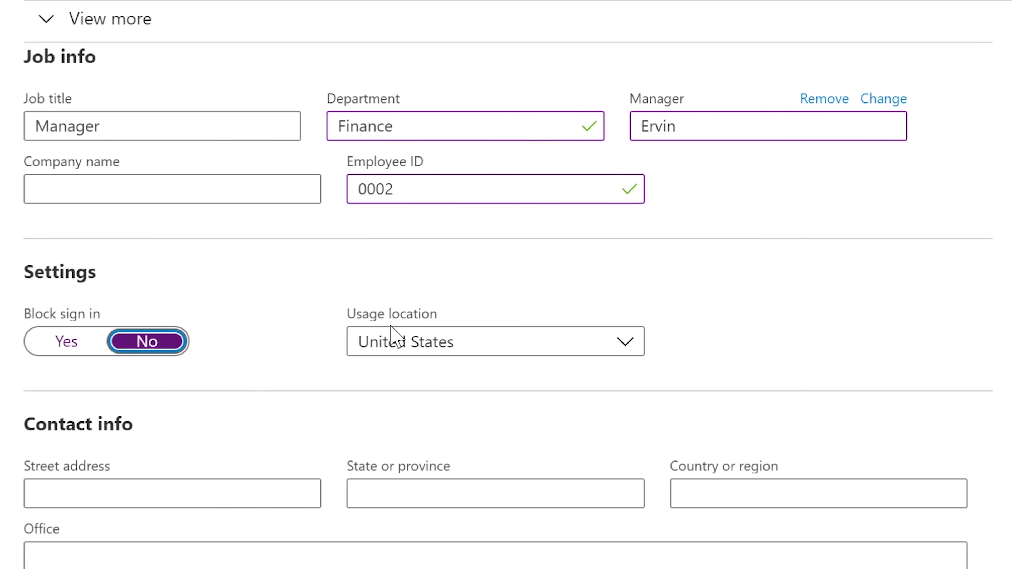
pyautogui.click(437, 347)
pyautogui.click(705, 317)
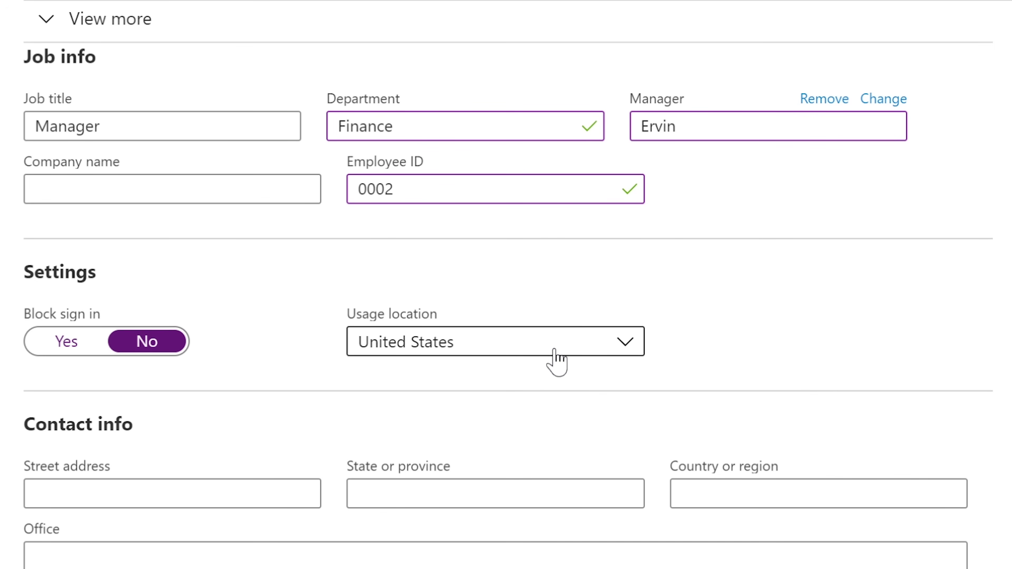
pyautogui.moveTo(437, 315); pyautogui.dragTo(346, 315)
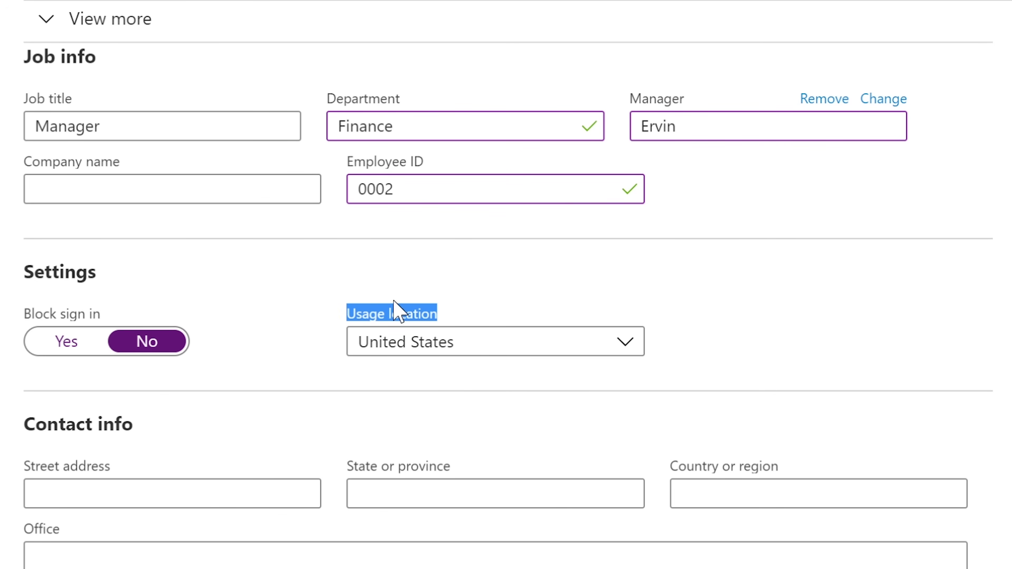
pyautogui.click(457, 293)
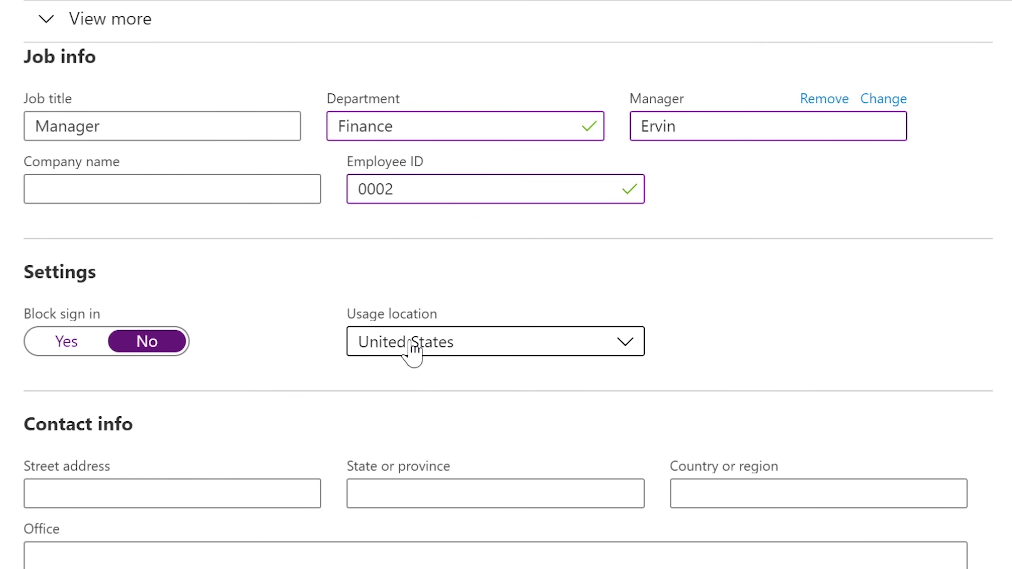
pyautogui.click(411, 348)
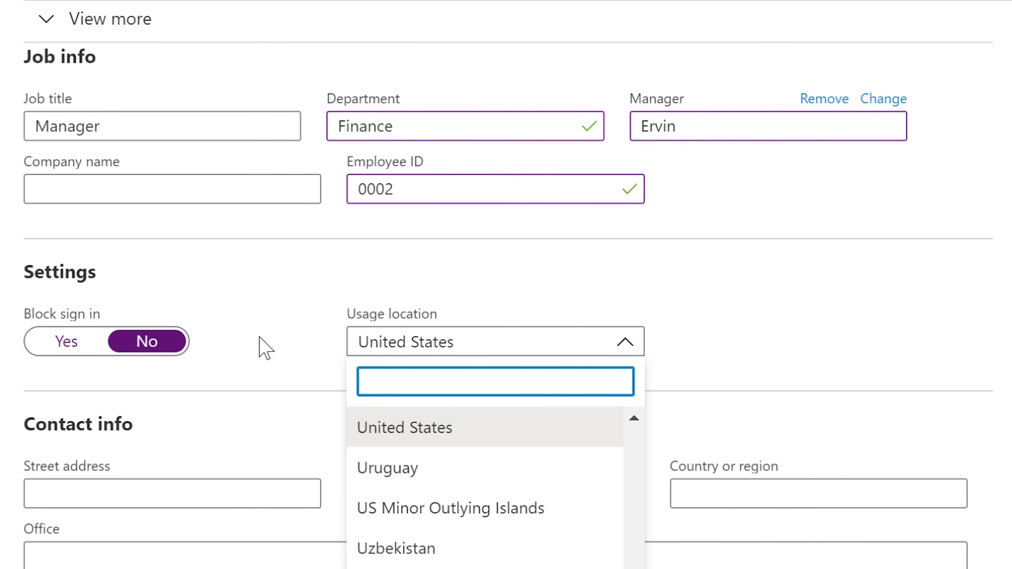
pyautogui.click(265, 348)
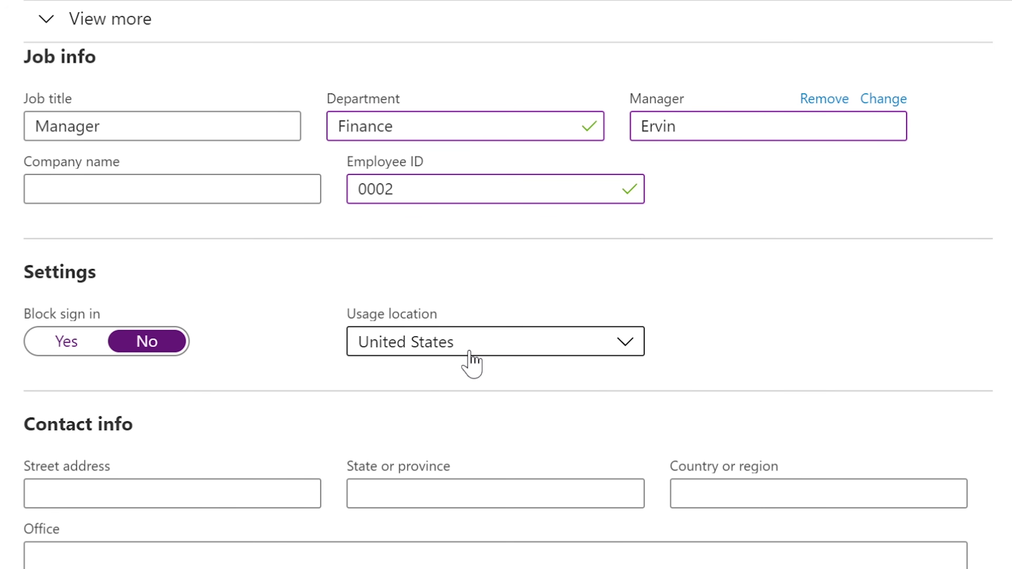
pyautogui.click(480, 353)
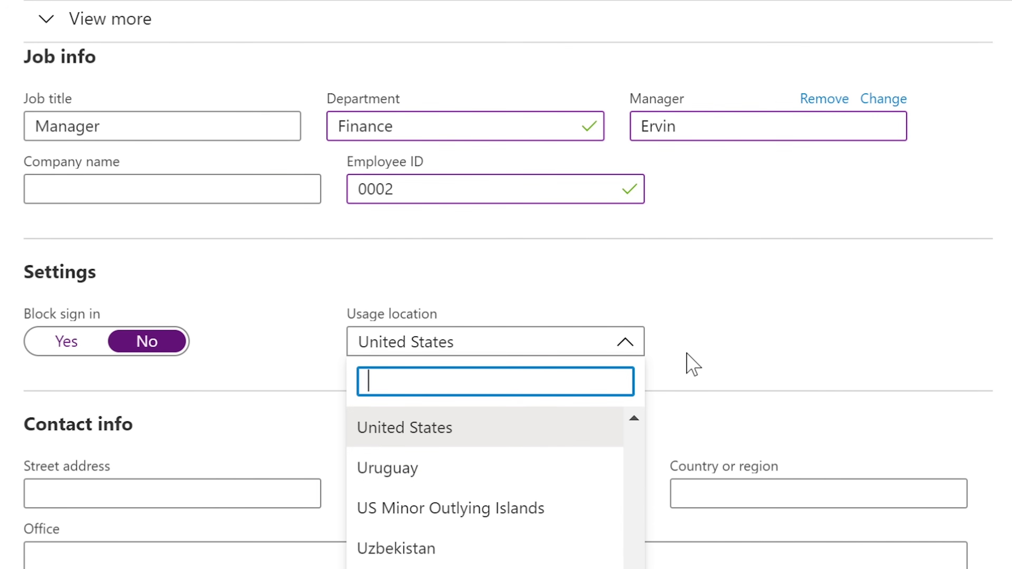
pyautogui.click(692, 363)
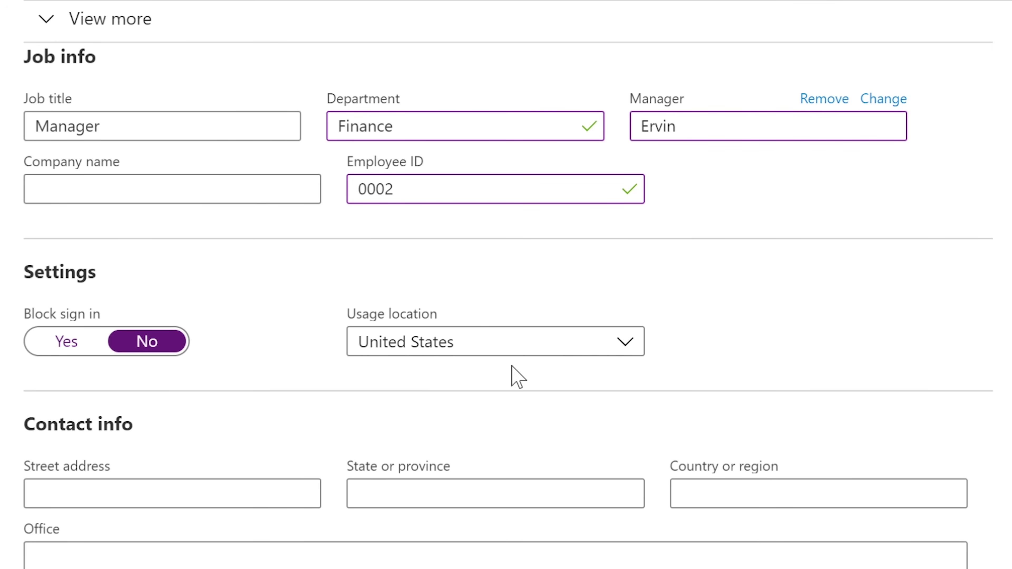
pyautogui.click(424, 346)
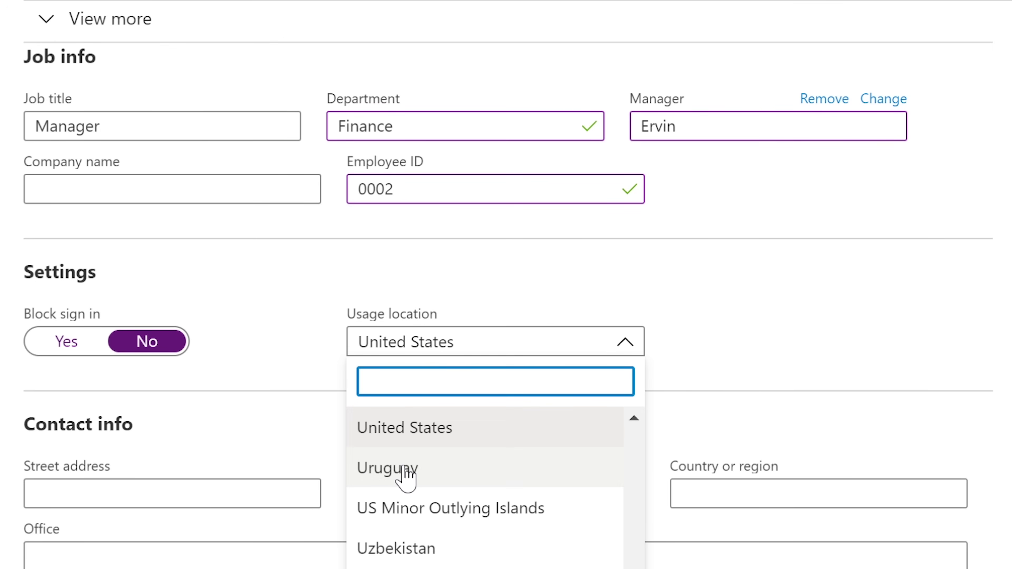
pyautogui.click(755, 322)
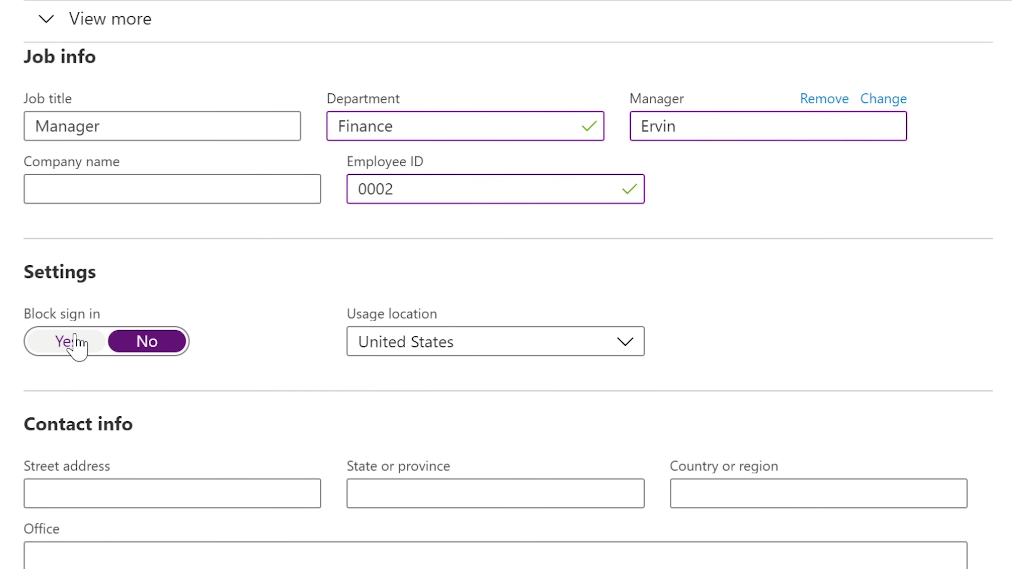
pyautogui.click(195, 499)
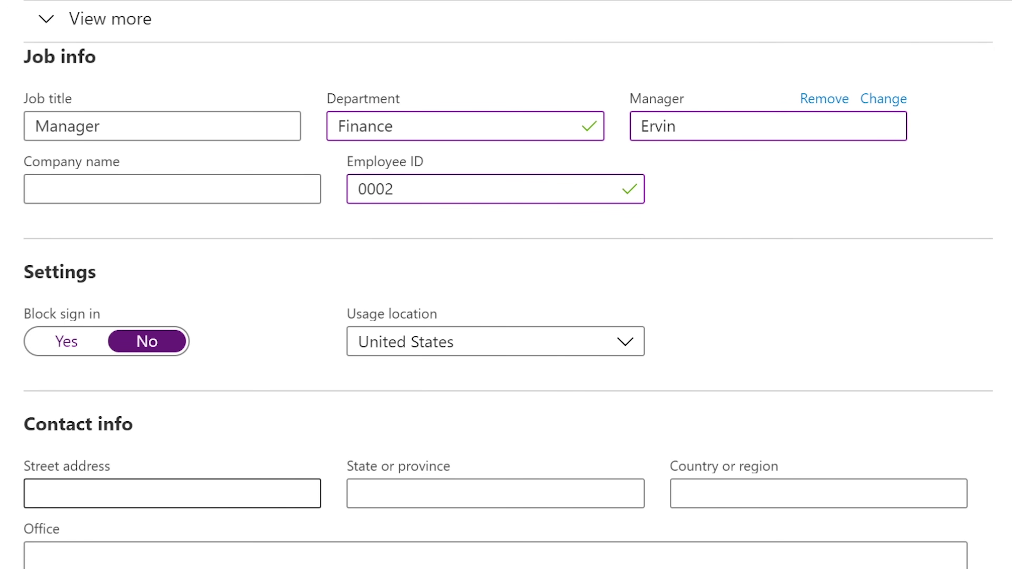
pyautogui.click(247, 488)
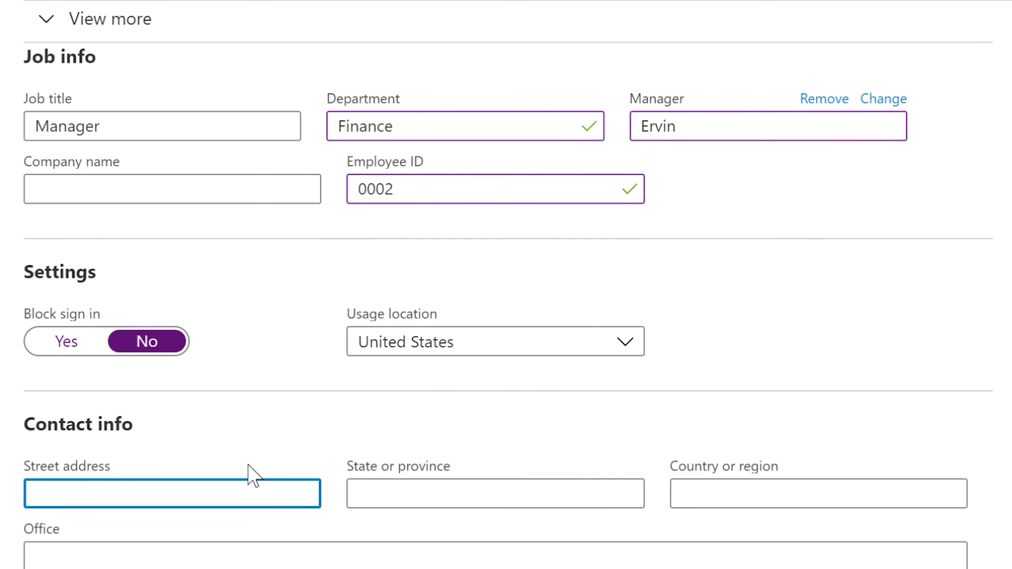
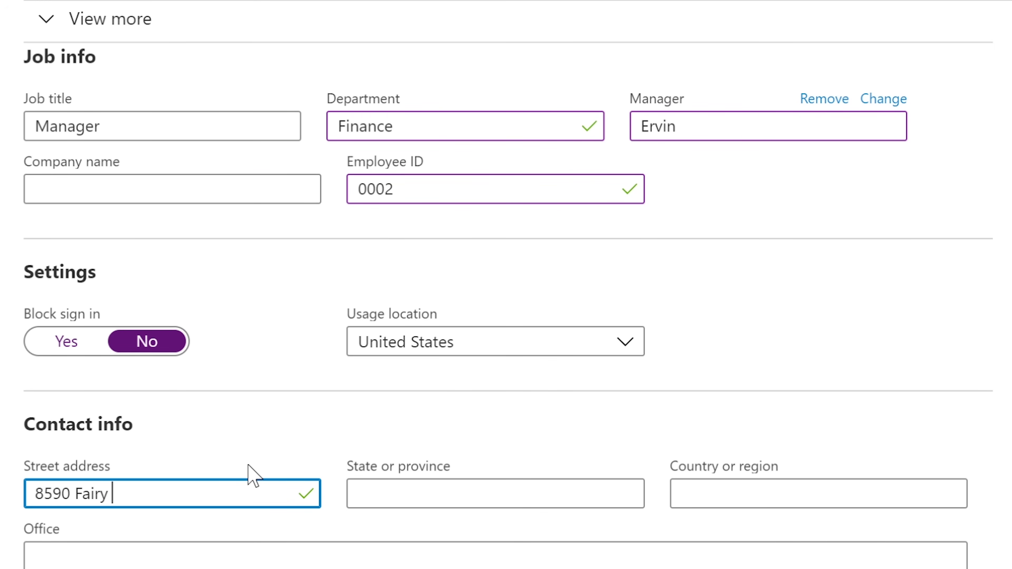
pyautogui.press('Tab')
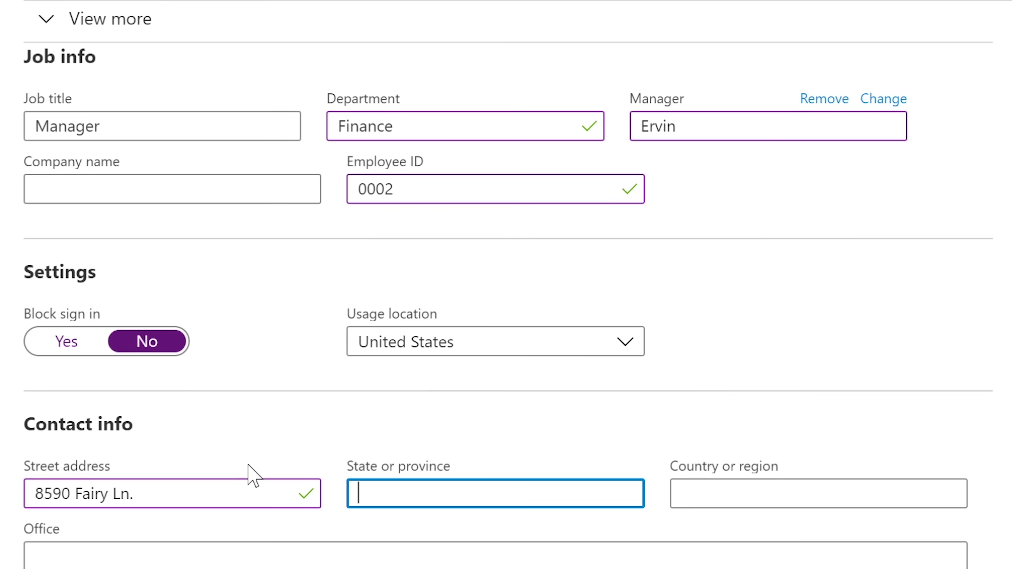
pyautogui.write('NY')
pyautogui.press('Tab')
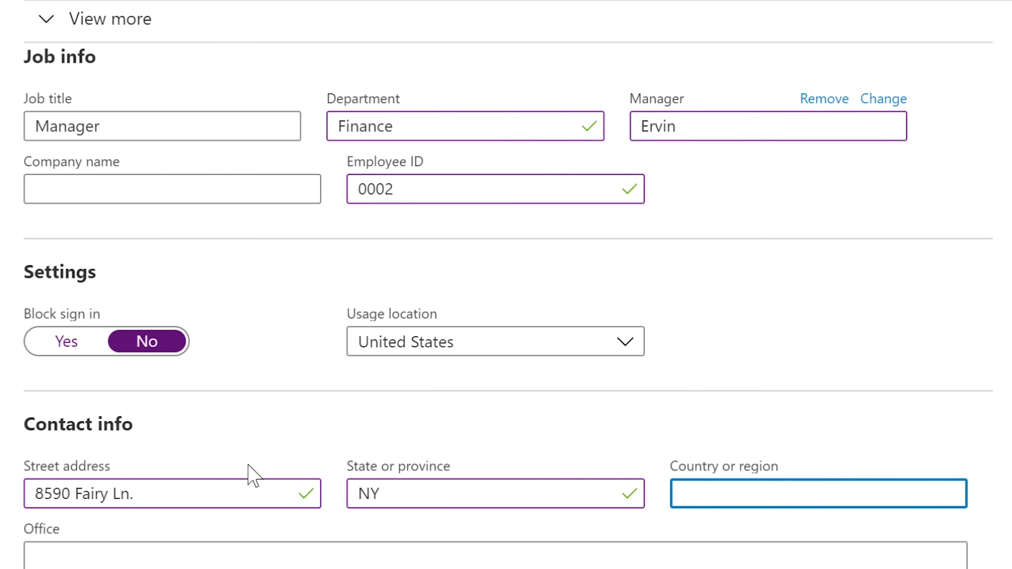
pyautogui.write('USA')
pyautogui.press('Tab')
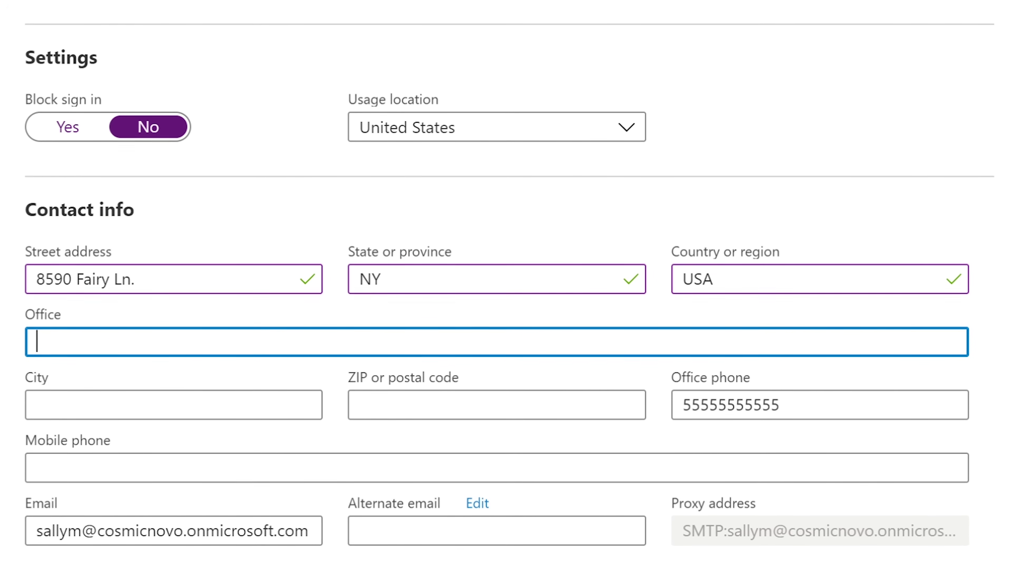
# Enter office A3006, city NY and ZIP code 055555.
pyautogui.write('A')
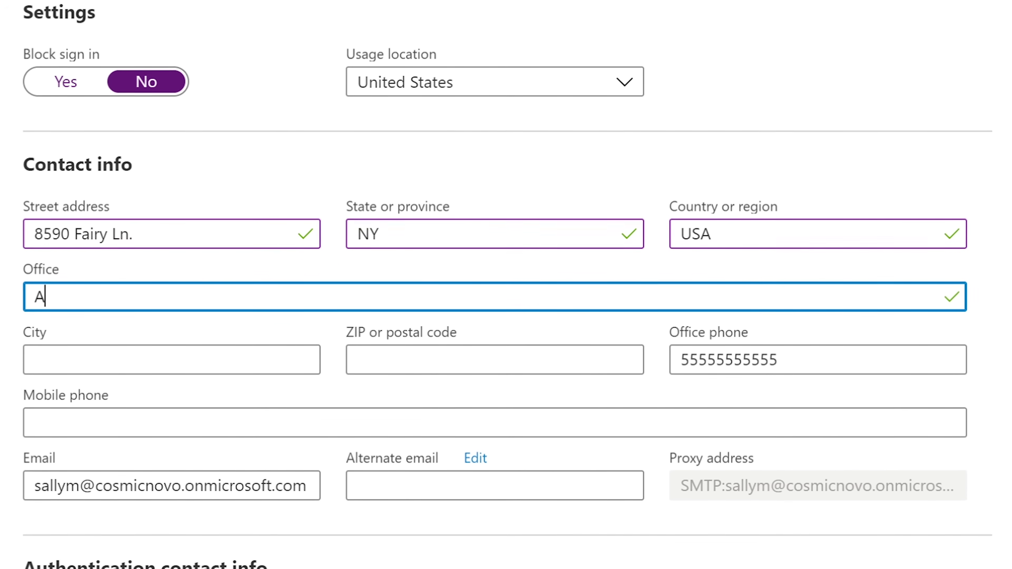
pyautogui.write('3006')
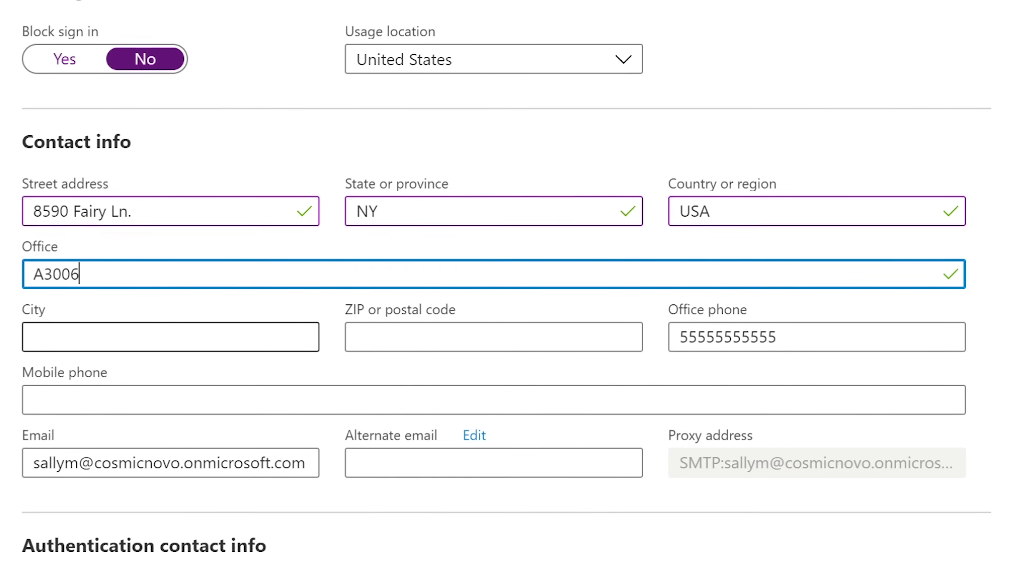
pyautogui.click(170, 338)
pyautogui.write('NY')
pyautogui.press('Tab')
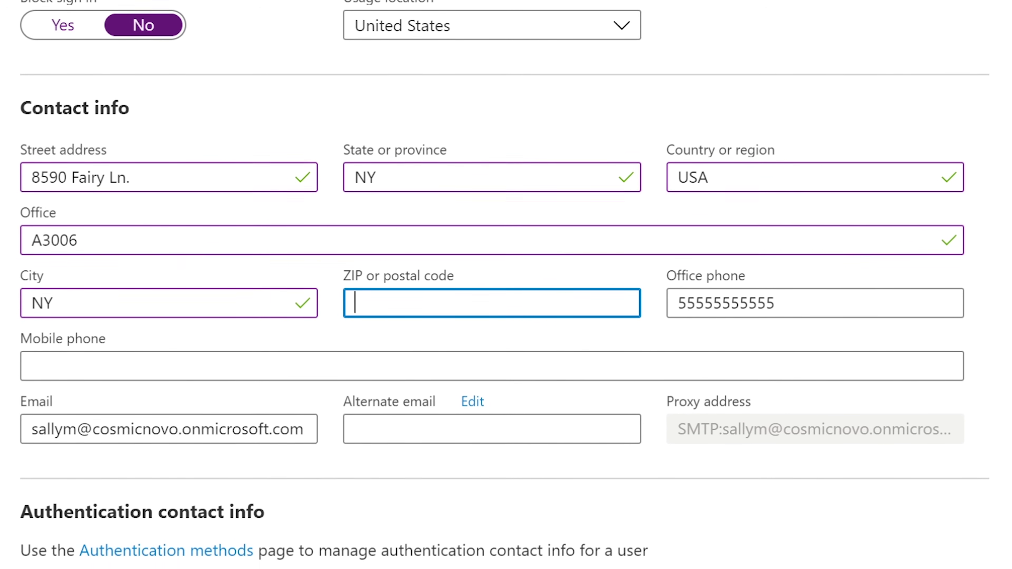
pyautogui.write('055555')
pyautogui.press('Tab')
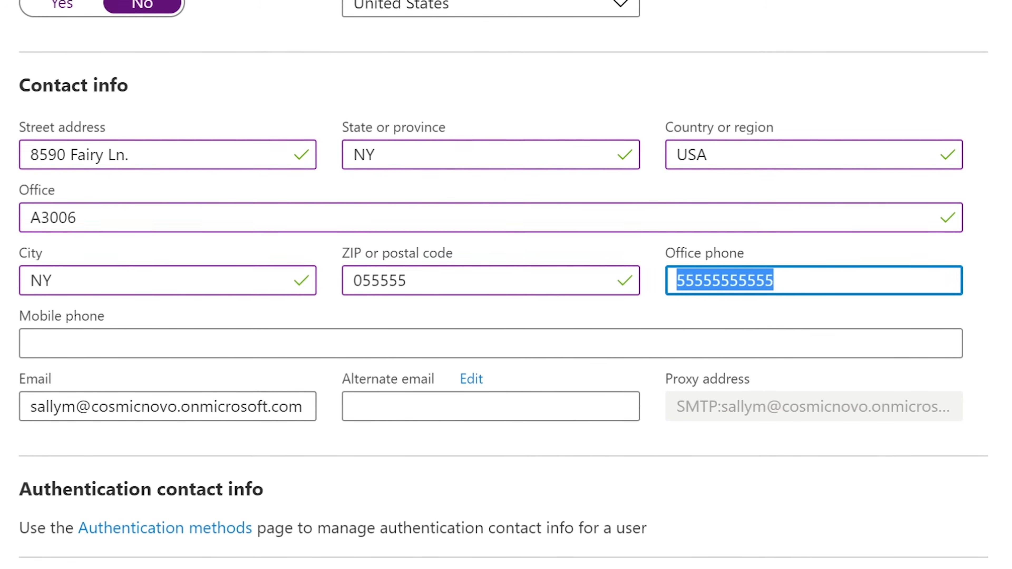
pyautogui.press('Tab')
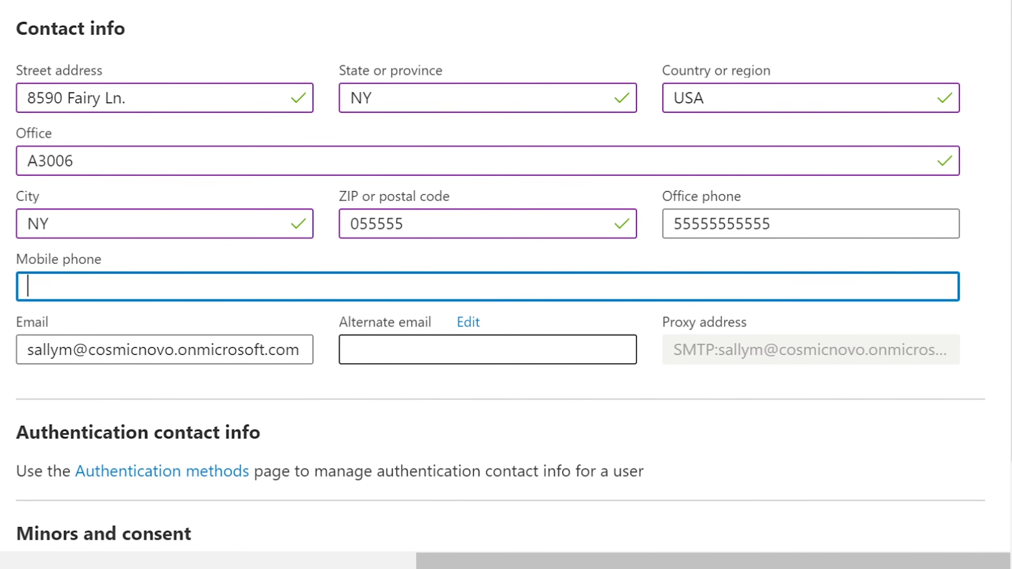
# Leave the alternate email empty, inspect the SMTP proxy address, and return to the profile overview.
pyautogui.click(214, 344)
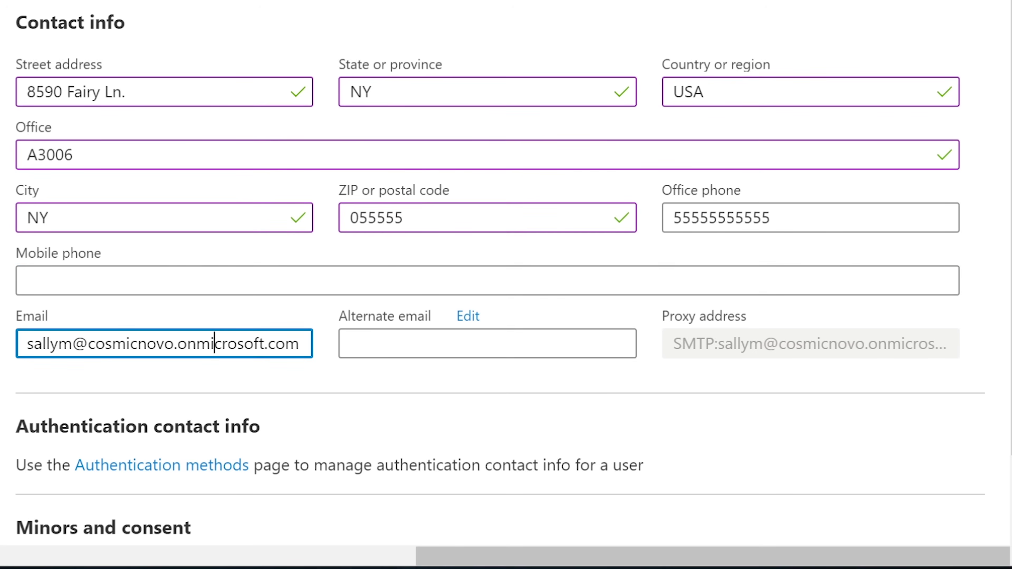
pyautogui.click(487, 343)
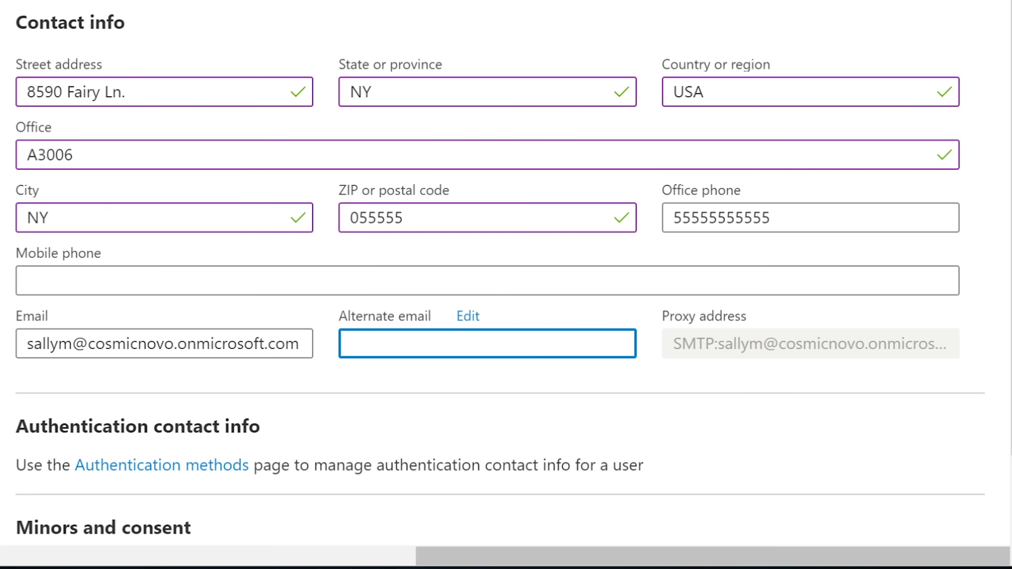
pyautogui.click(467, 316)
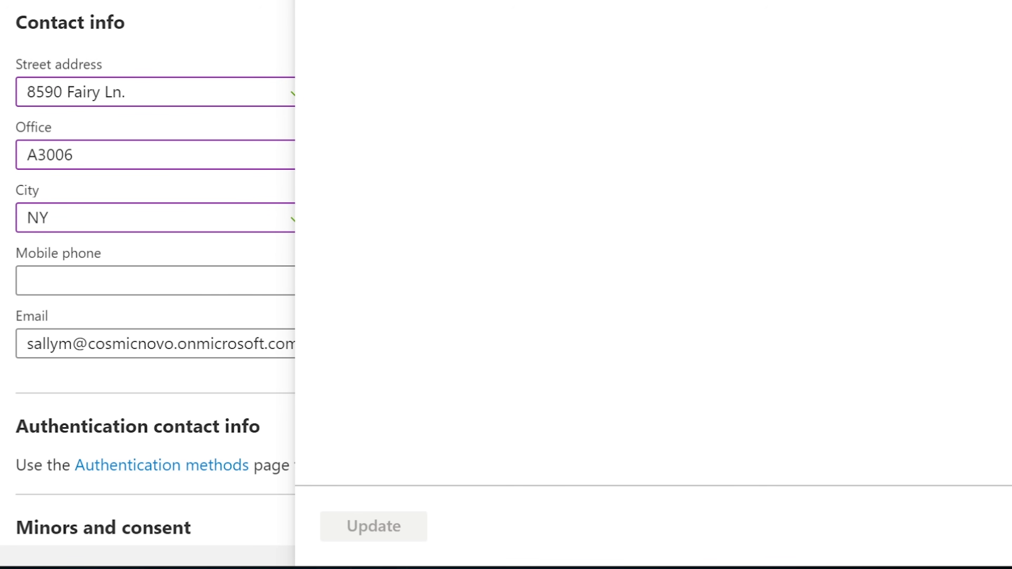
pyautogui.press('Escape')
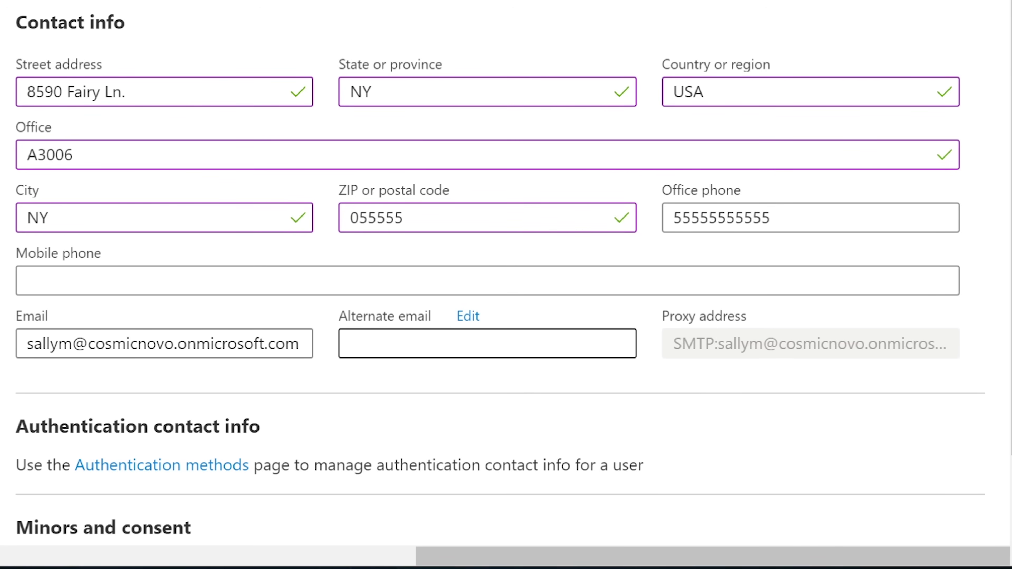
pyautogui.tripleClick(757, 324)
pyautogui.click(718, 355)
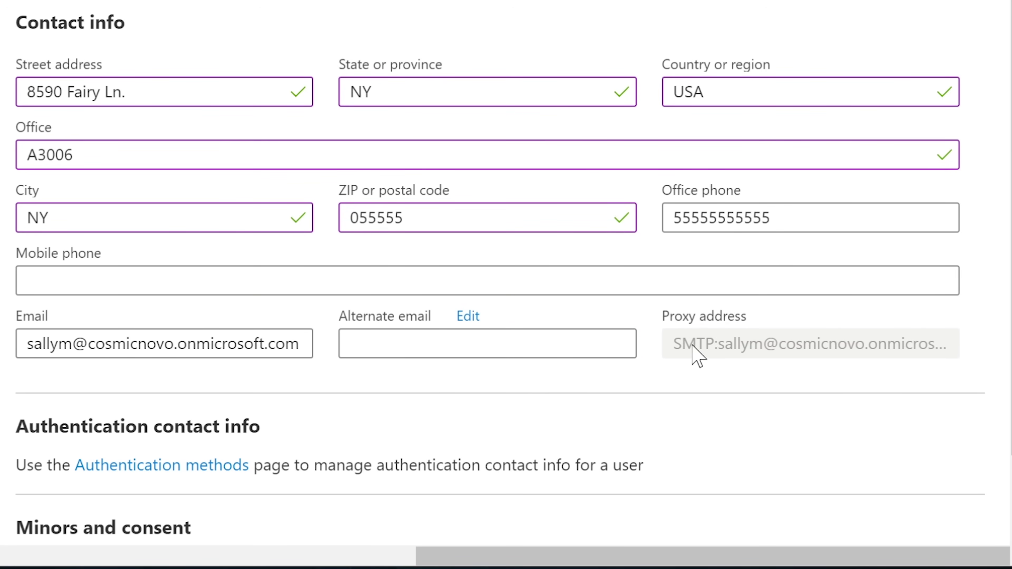
pyautogui.moveTo(677, 346); pyautogui.dragTo(713, 353)
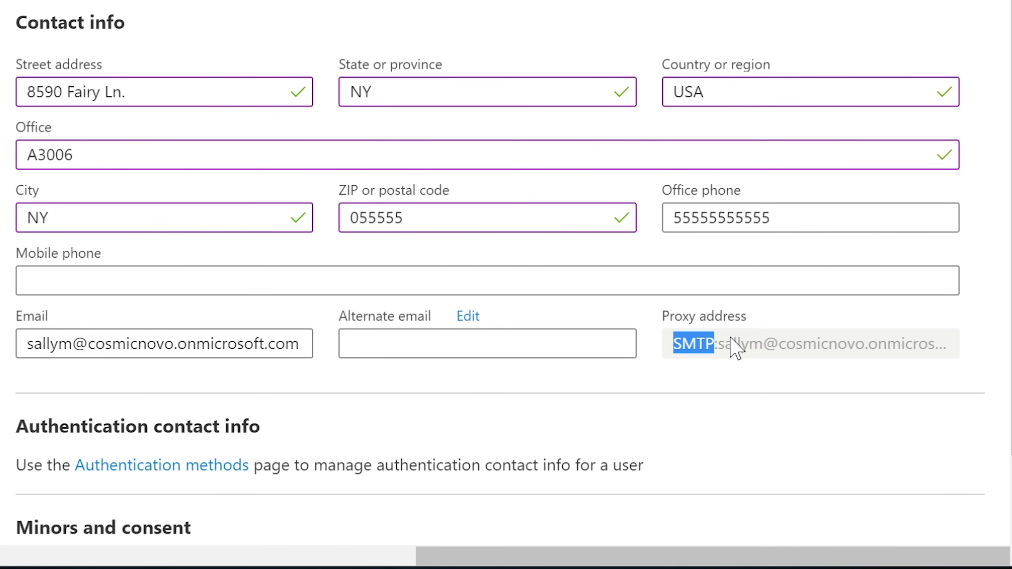
pyautogui.click(727, 356)
pyautogui.moveTo(722, 353); pyautogui.dragTo(950, 353)
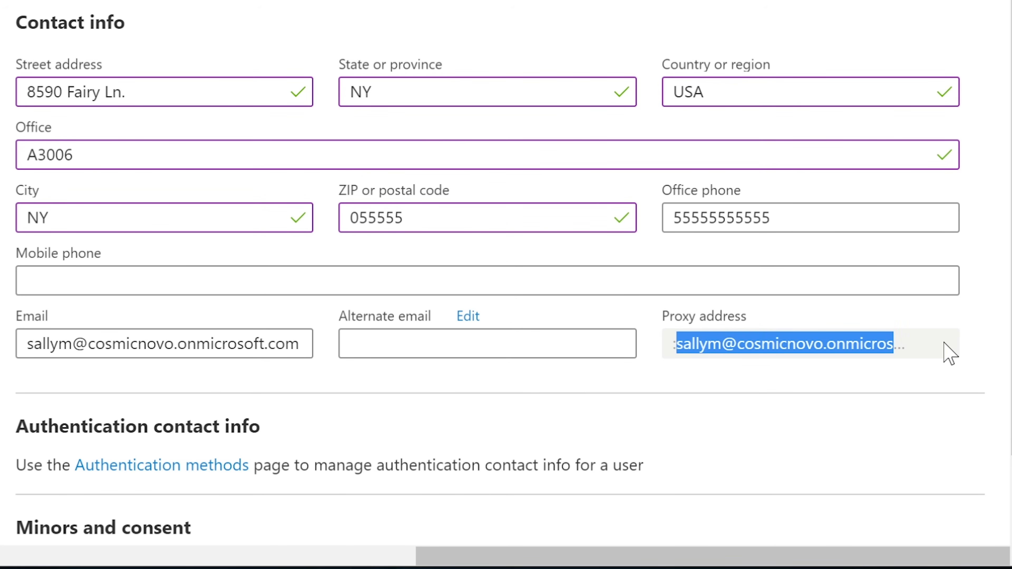
pyautogui.click(589, 394)
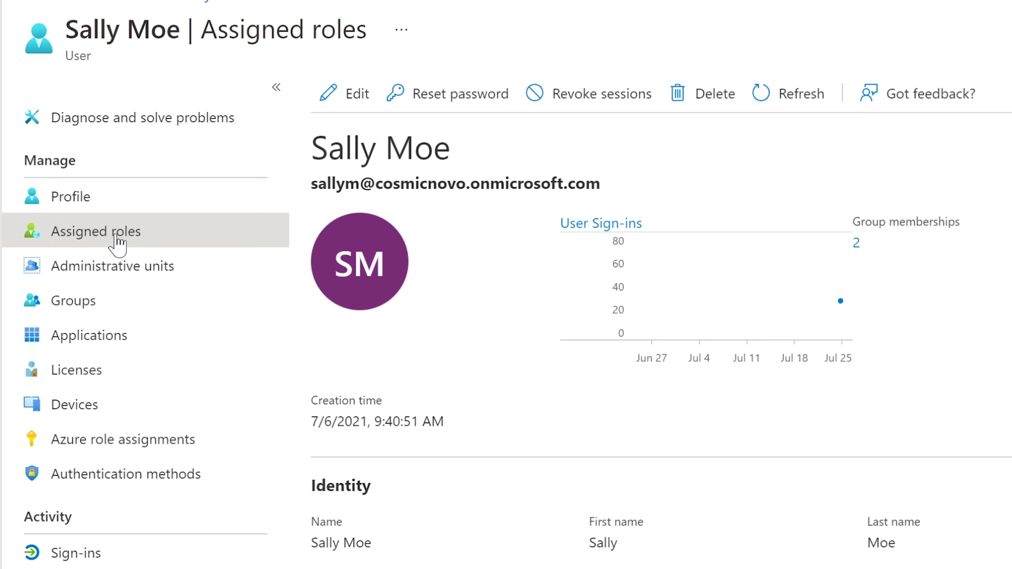
# Review the user's assigned admin roles, then reopen her profile from All users.
pyautogui.click(115, 239)
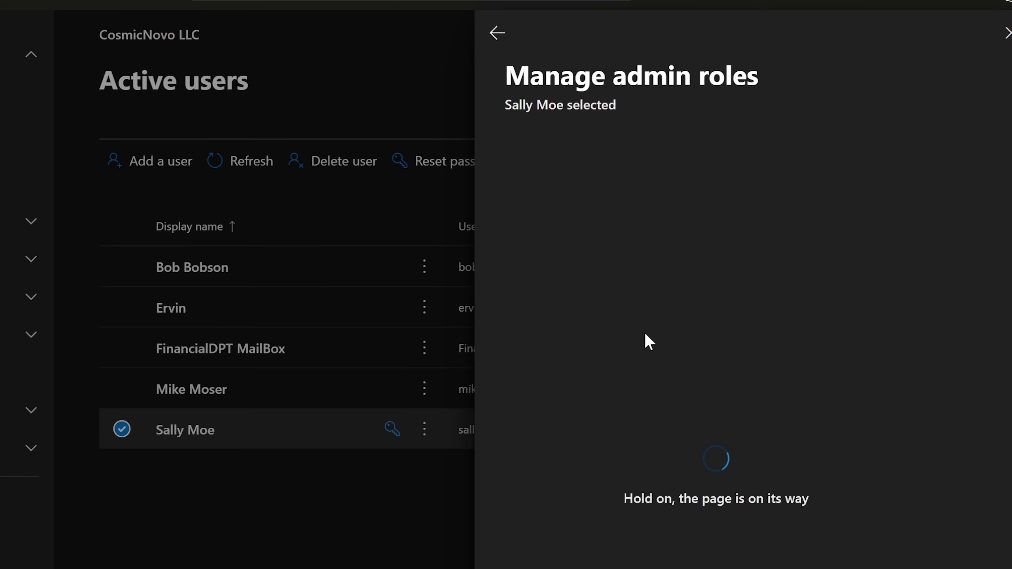
pyautogui.moveTo(701, 405)
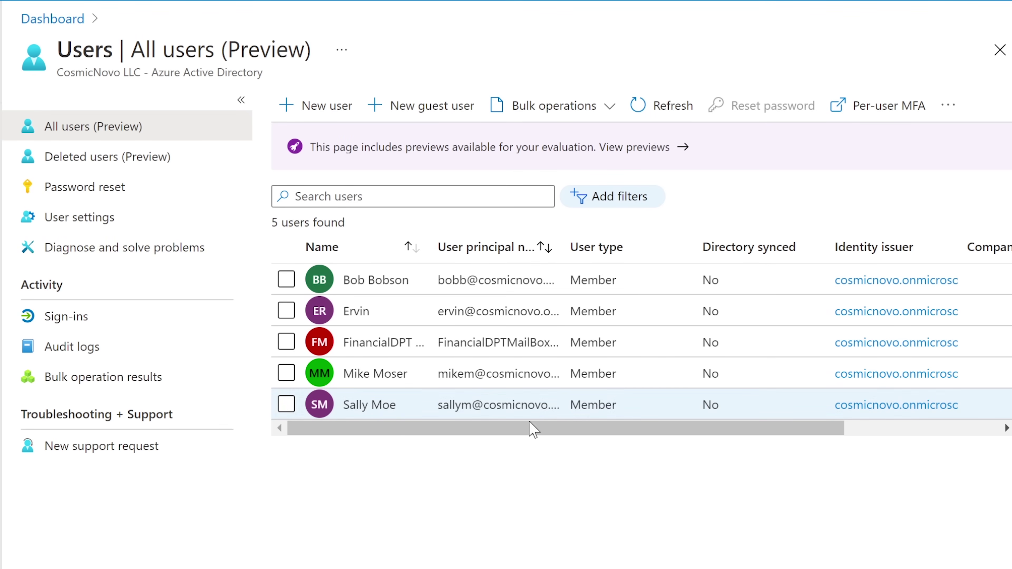
pyautogui.click(383, 411)
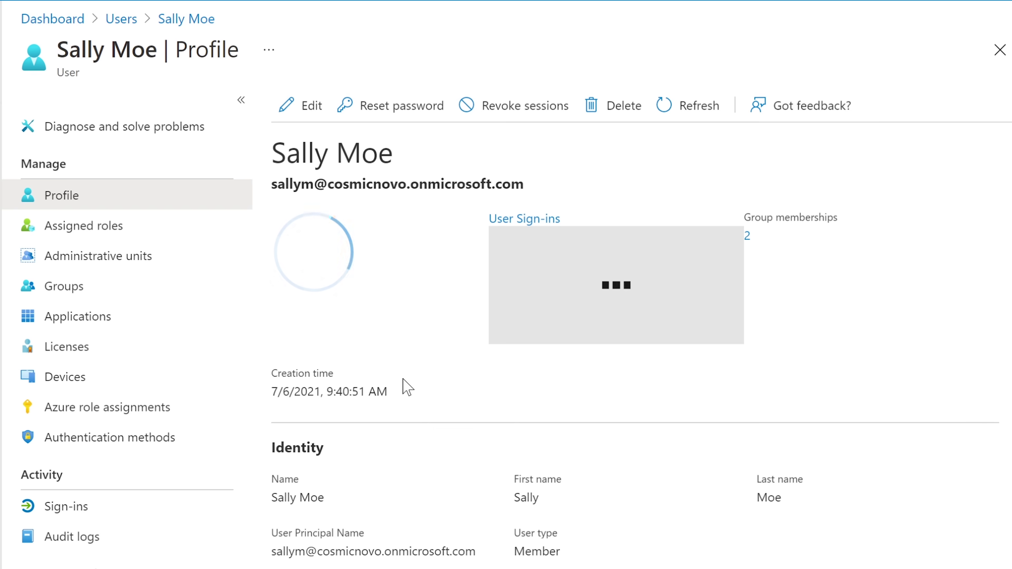
# Remove the Teams administrator role assignment from the user and confirm.
pyautogui.click(65, 235)
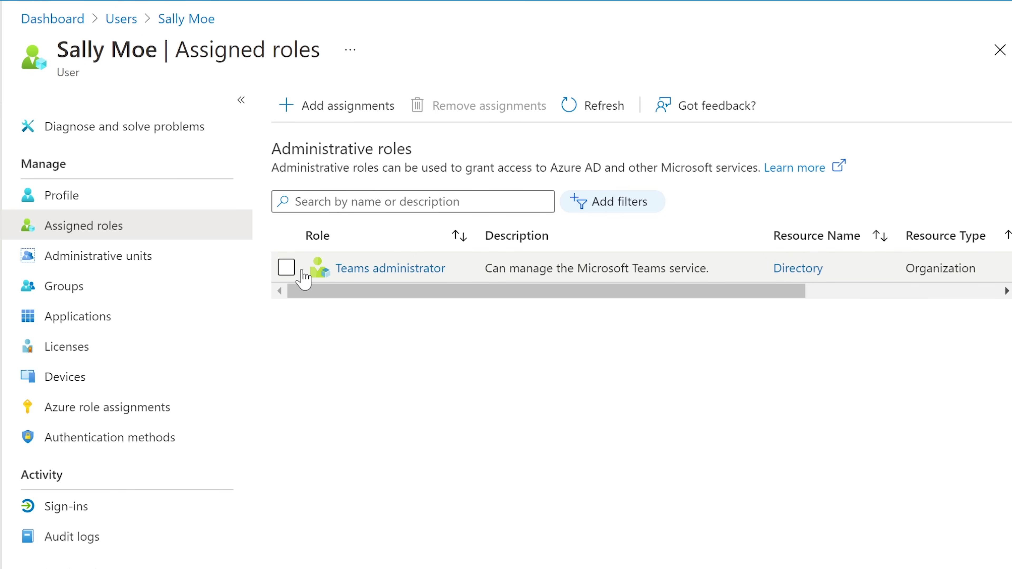
pyautogui.click(286, 267)
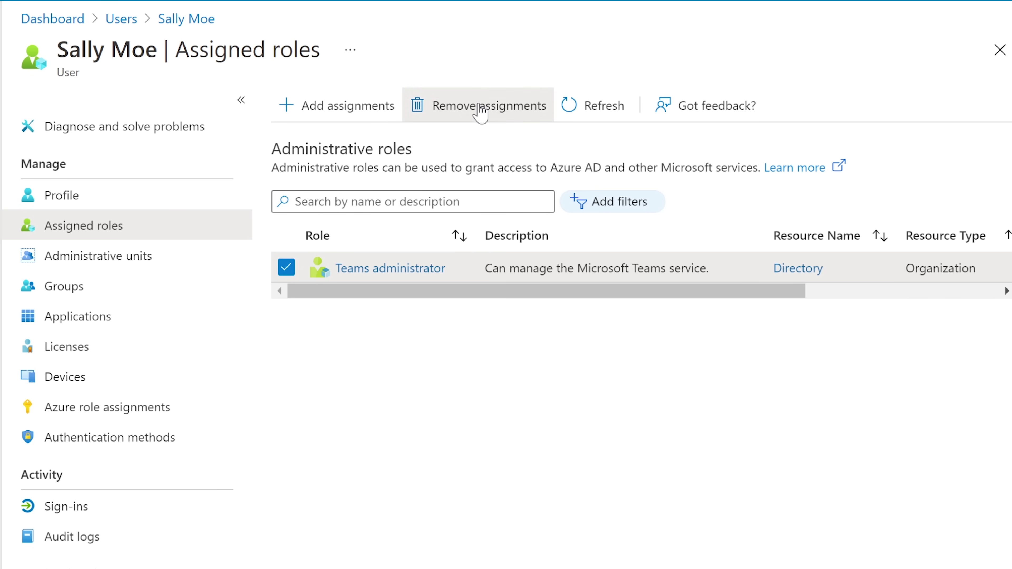
pyautogui.click(480, 113)
pyautogui.click(317, 182)
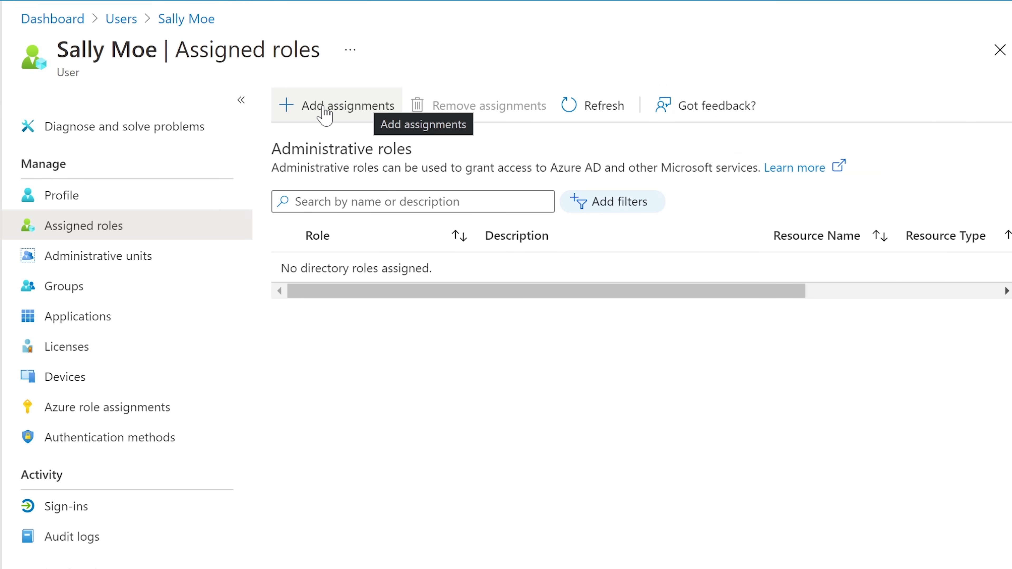
# Add the Billing administrator directory role and refresh Assigned roles until it appears.
pyautogui.click(325, 114)
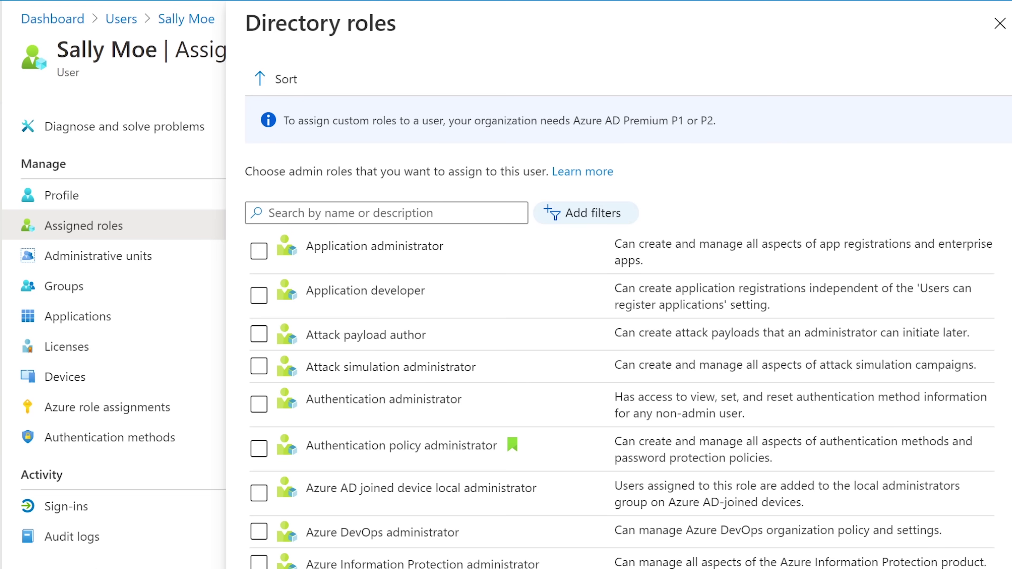
pyautogui.click(999, 23)
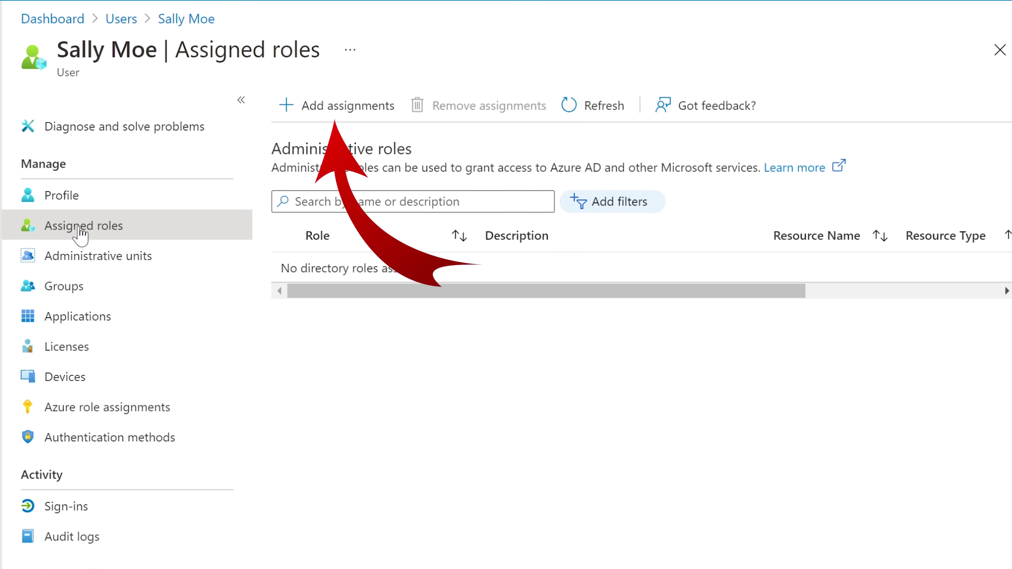
pyautogui.click(347, 107)
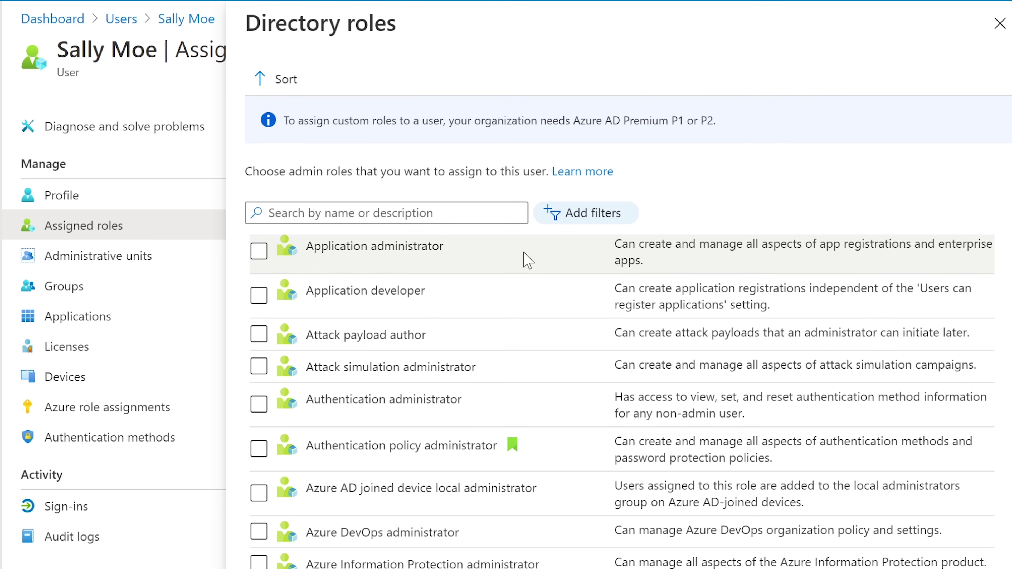
pyautogui.scroll(-3, 975, 325)
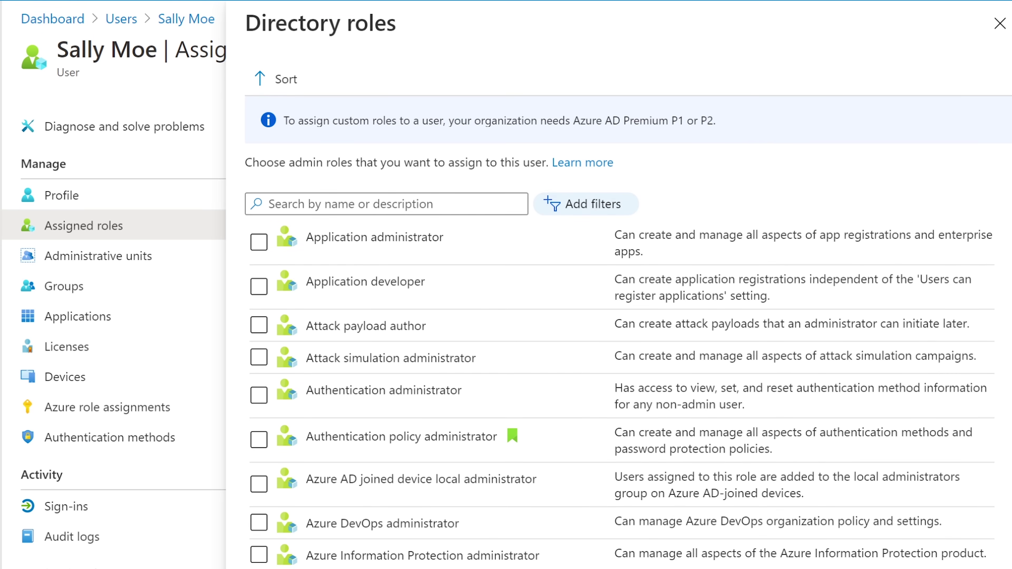
pyautogui.scroll(-2, 622, 356)
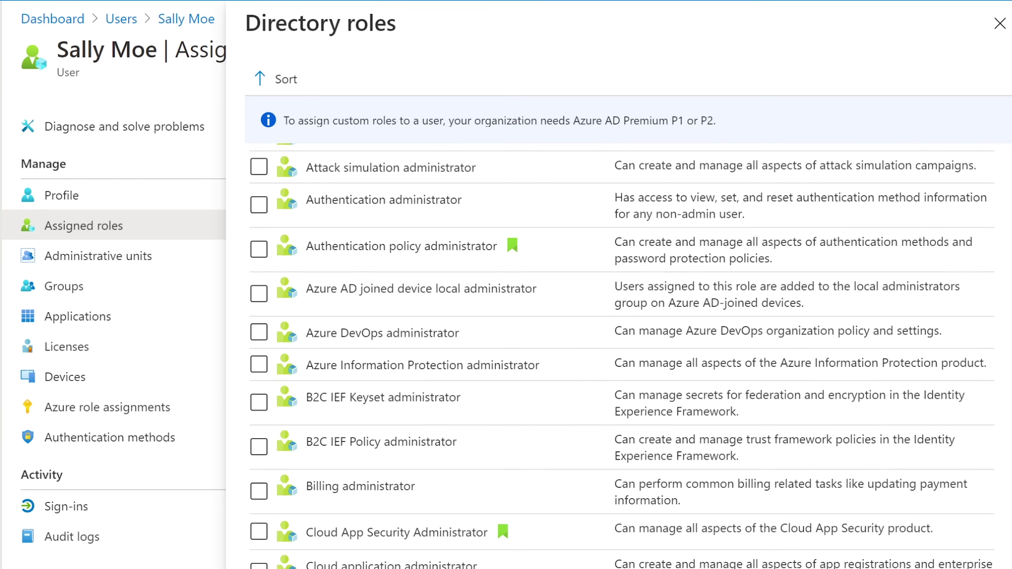
pyautogui.scroll(-2, 622, 356)
pyautogui.scroll(-1, 745, 383)
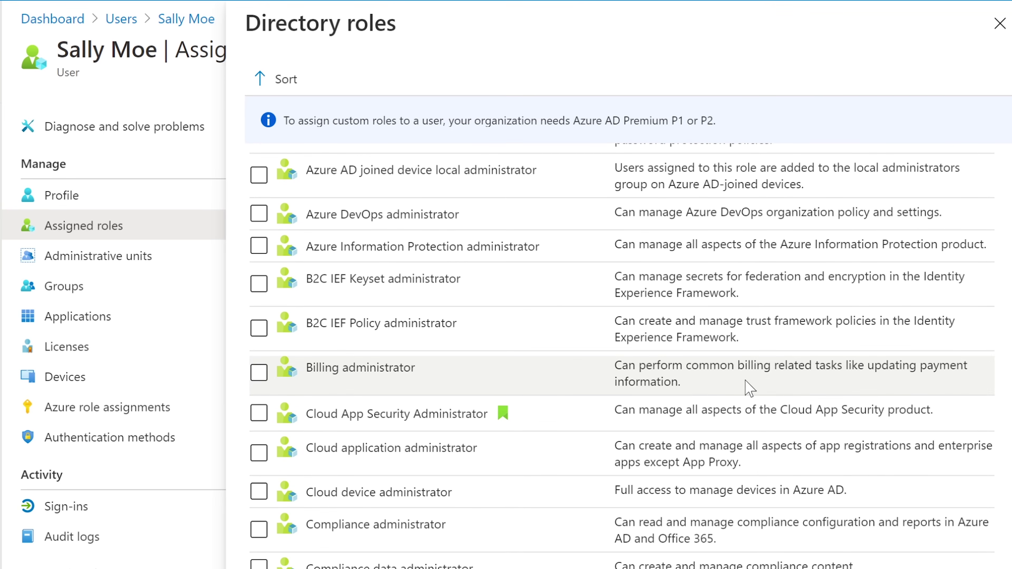
pyautogui.click(257, 379)
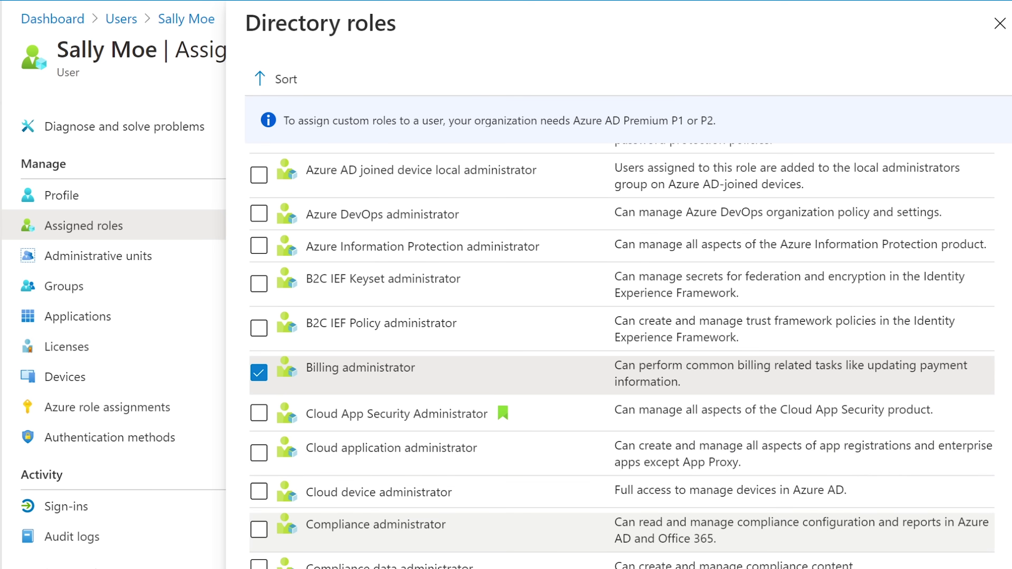
pyautogui.scroll(-15, 1004, 488)
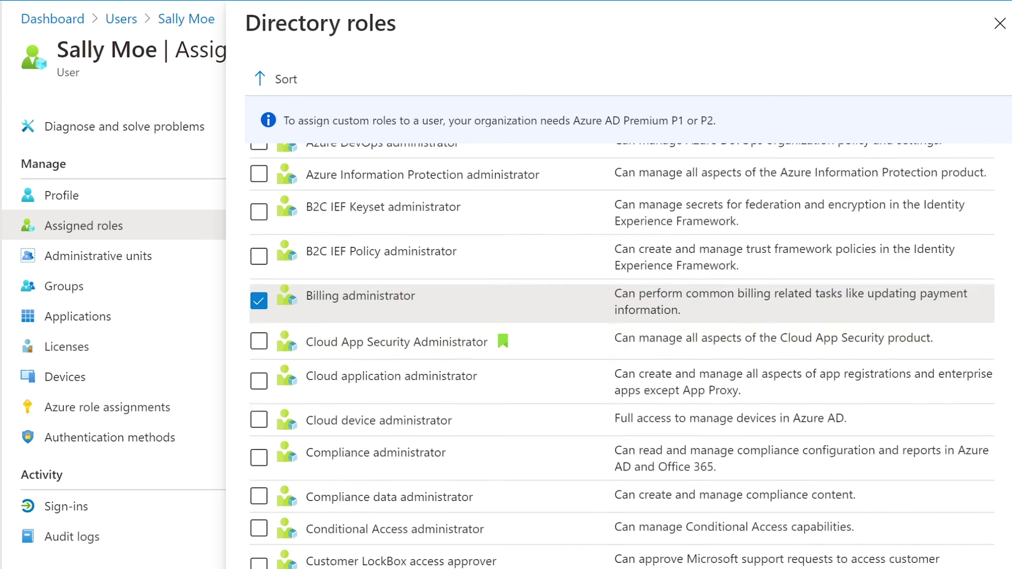
pyautogui.scroll(-20, 1006, 491)
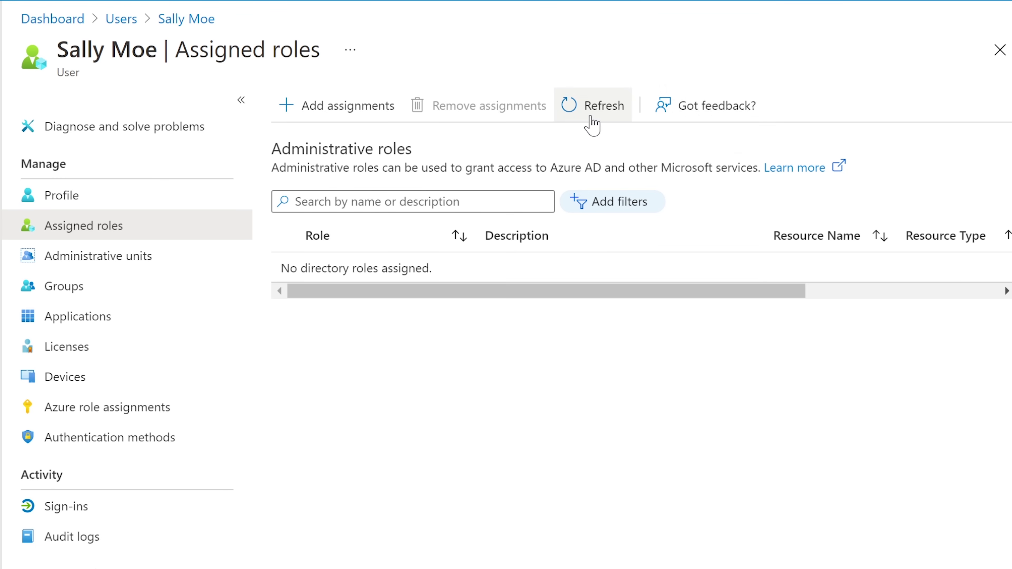
pyautogui.click(594, 105)
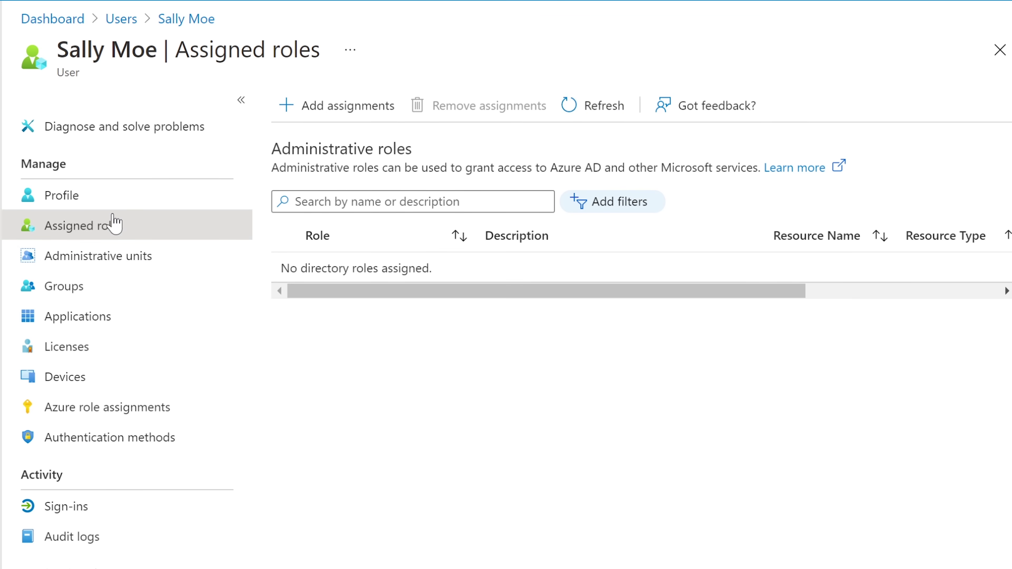
pyautogui.click(110, 199)
pyautogui.click(99, 225)
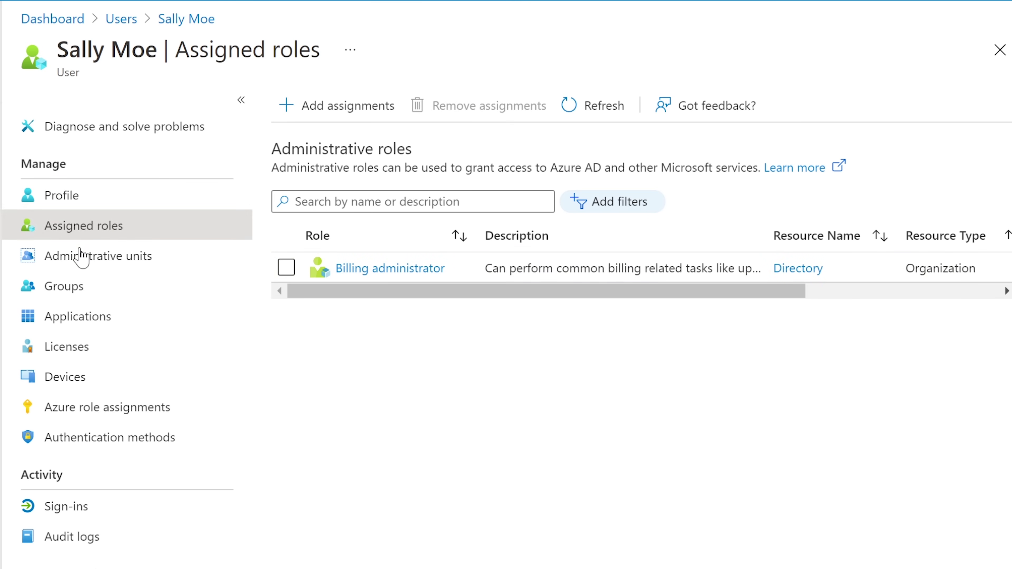
# Check that the user has no administrative units, then view her group memberships.
pyautogui.click(81, 266)
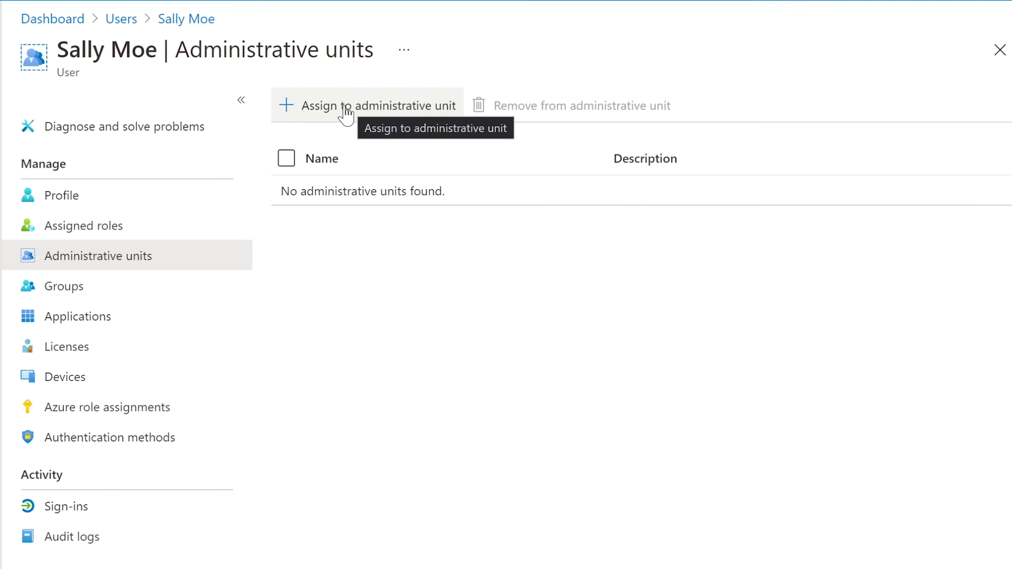
pyautogui.click(346, 115)
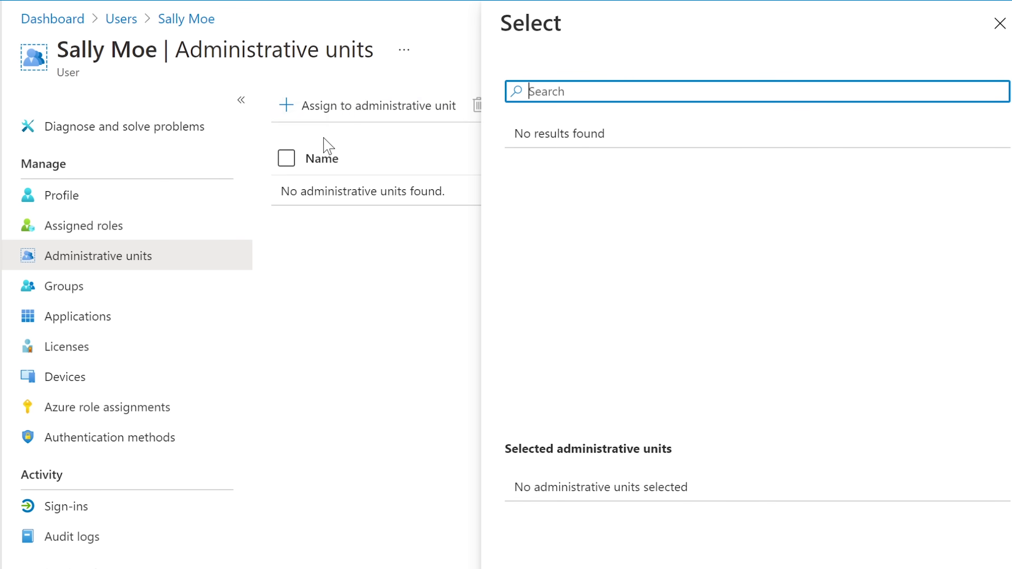
pyautogui.click(417, 351)
pyautogui.click(1000, 24)
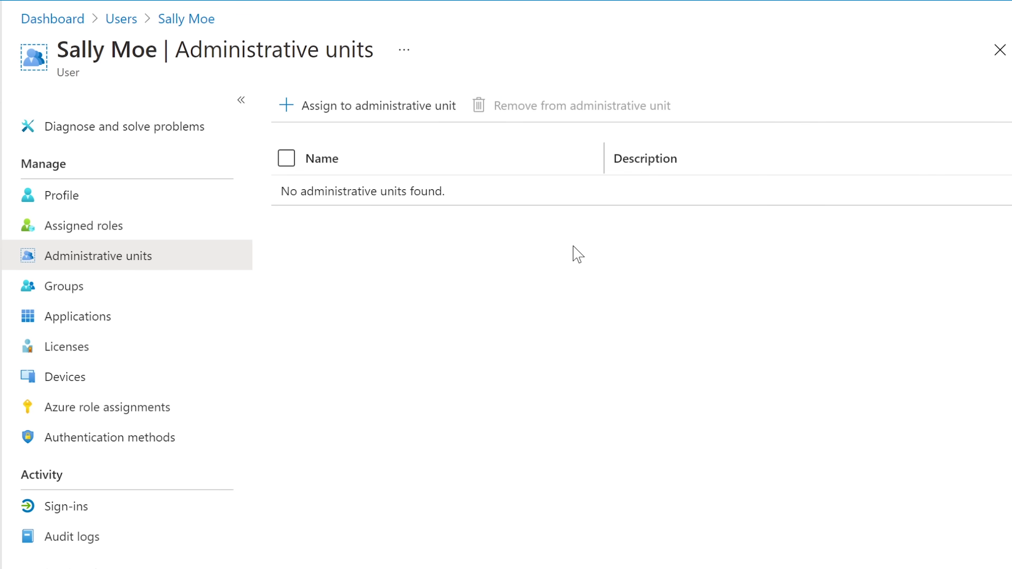
pyautogui.click(57, 290)
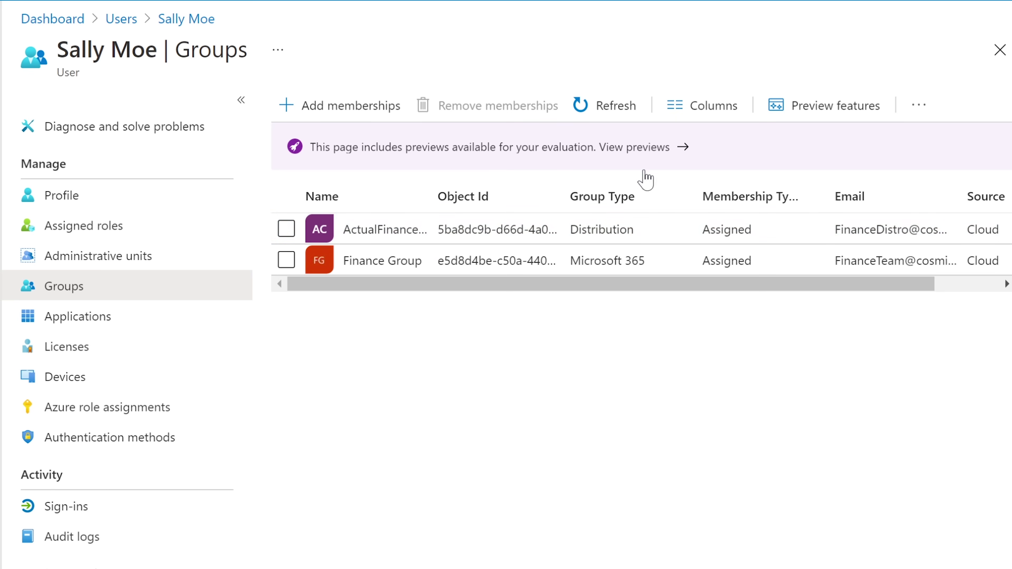
# Widen the Name column so ActualFinanceGroupDistro shows in full.
pyautogui.moveTo(428, 197); pyautogui.dragTo(529, 196)
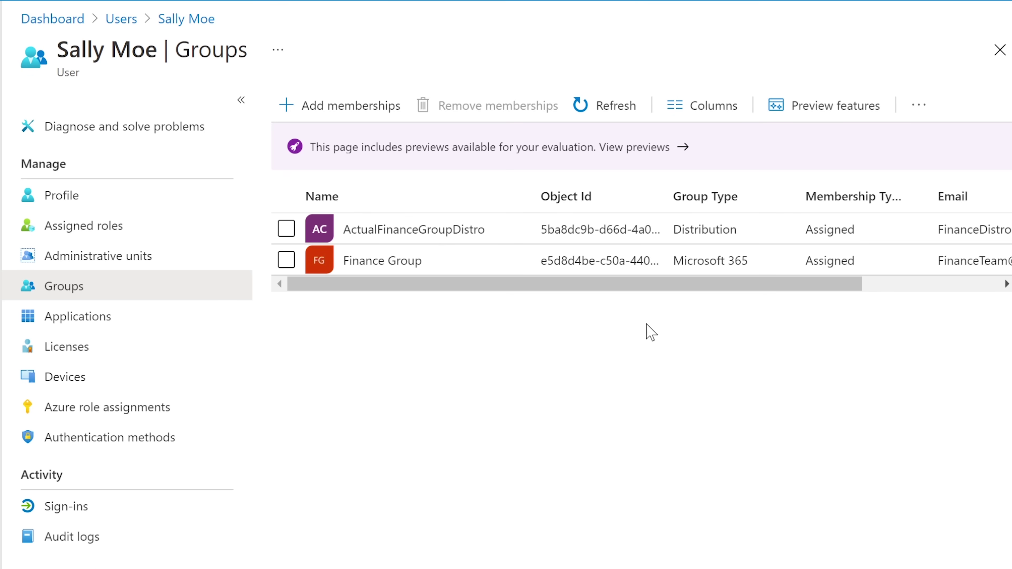
pyautogui.moveTo(585, 277); pyautogui.dragTo(544, 279)
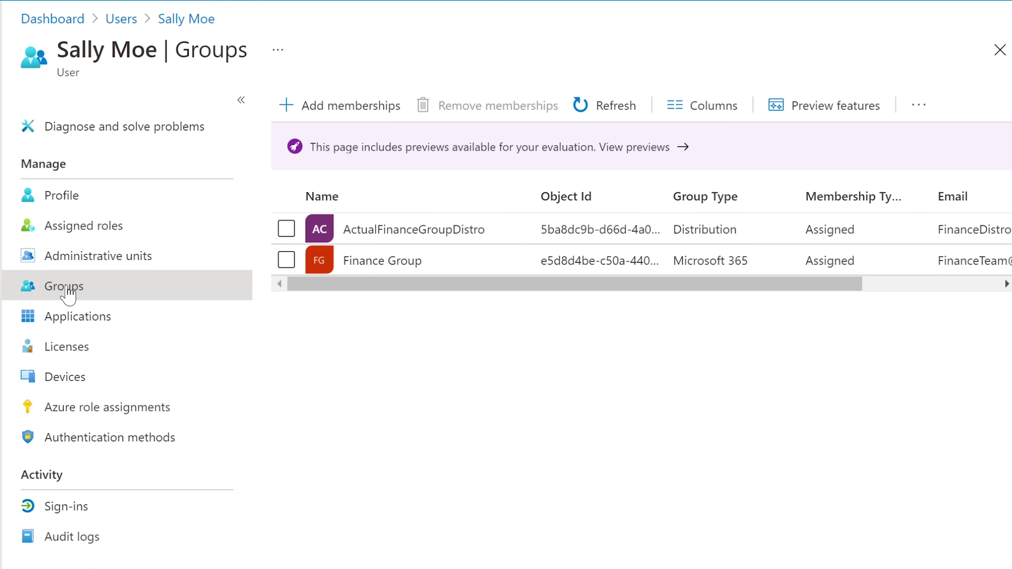
# Open Finance Group and scroll its overview to Direct members and Group links.
pyautogui.click(413, 259)
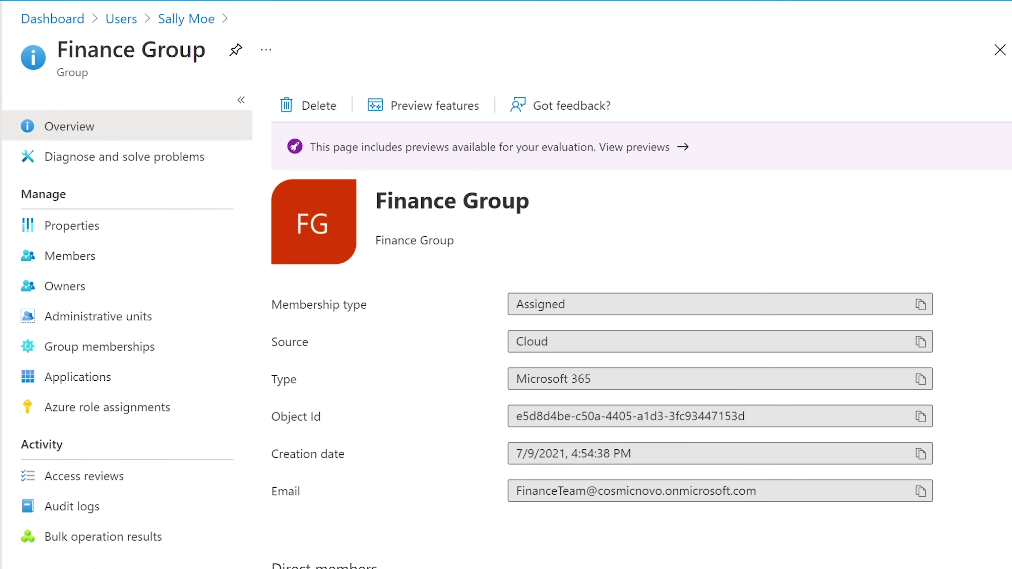
pyautogui.scroll(-1, 637, 359)
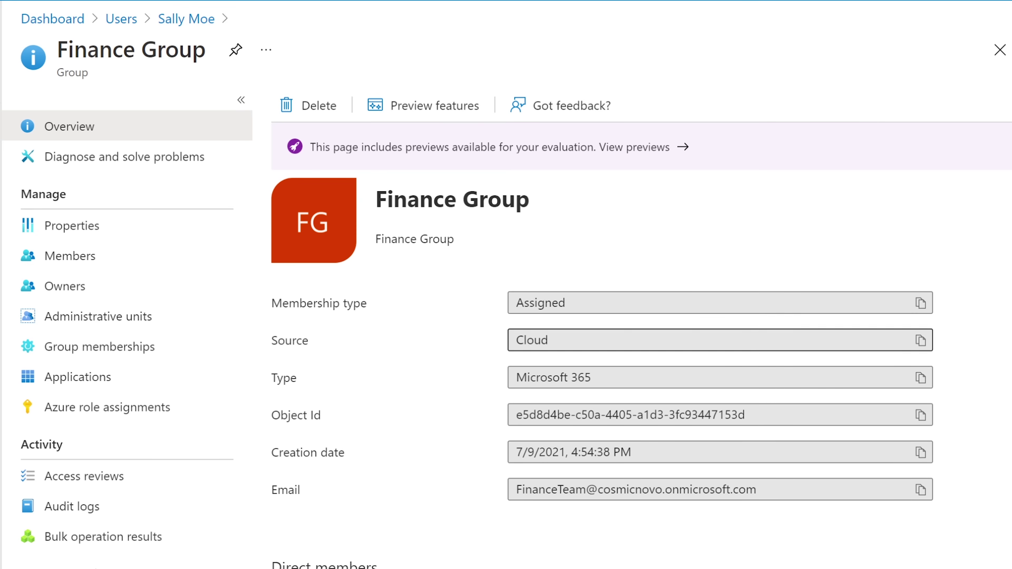
pyautogui.moveTo(468, 267); pyautogui.dragTo(754, 511)
pyautogui.click(752, 492)
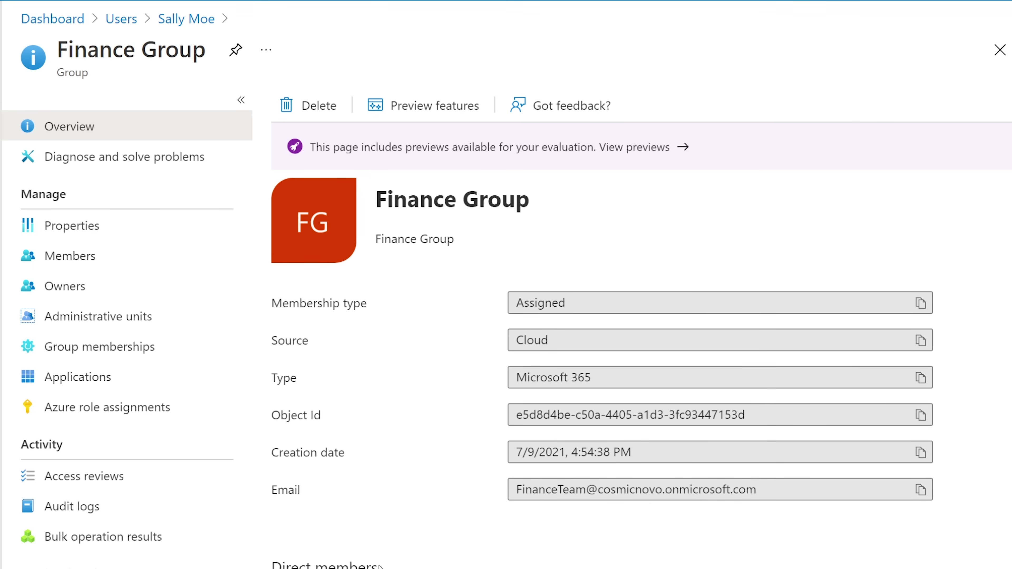
pyautogui.scroll(-1, 379, 566)
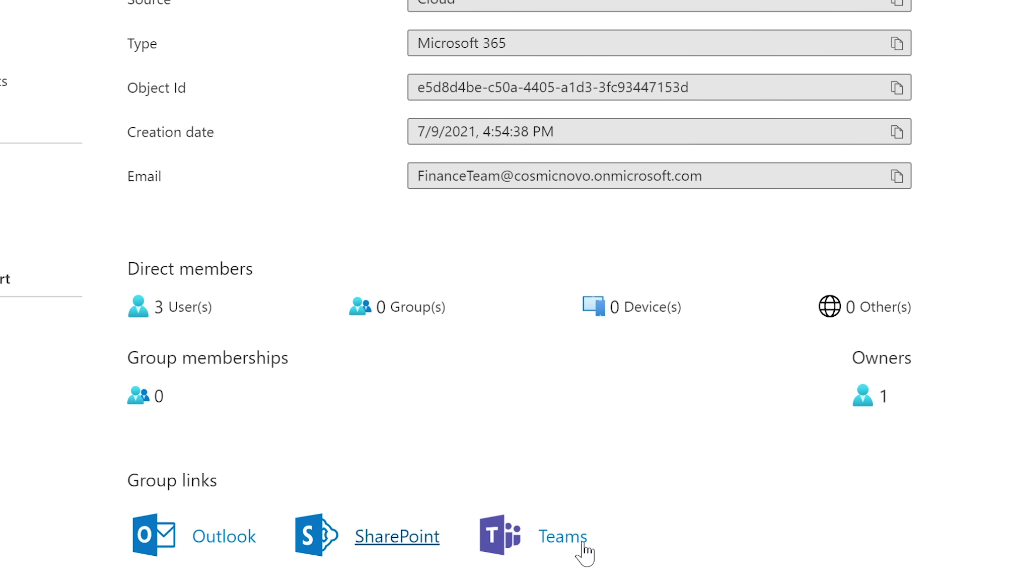
# Open the Finance Group mailbox in Outlook from its Group links.
pyautogui.click(241, 543)
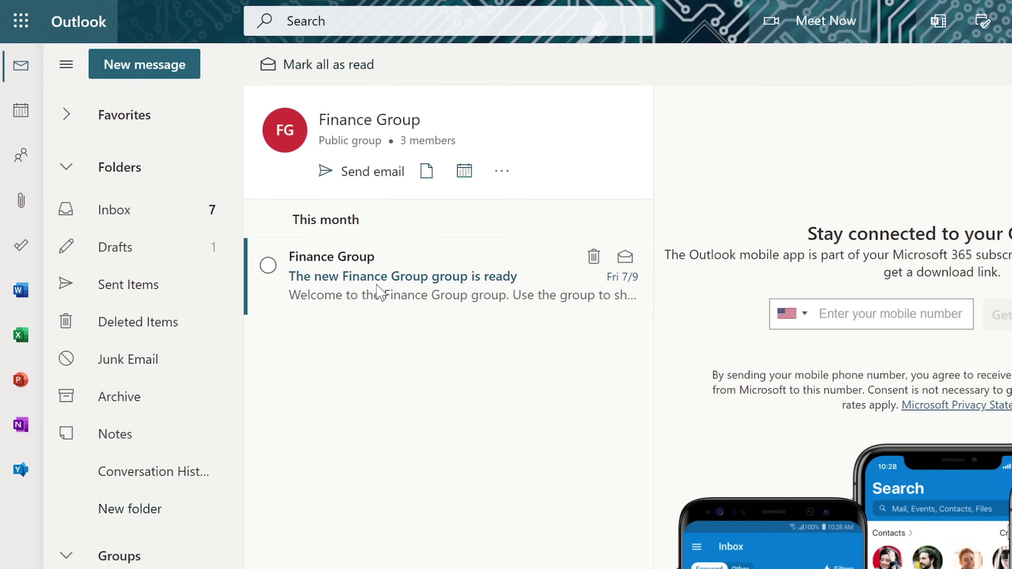
# Show the Finance Group Inbox messages and scroll through them.
pyautogui.click(146, 216)
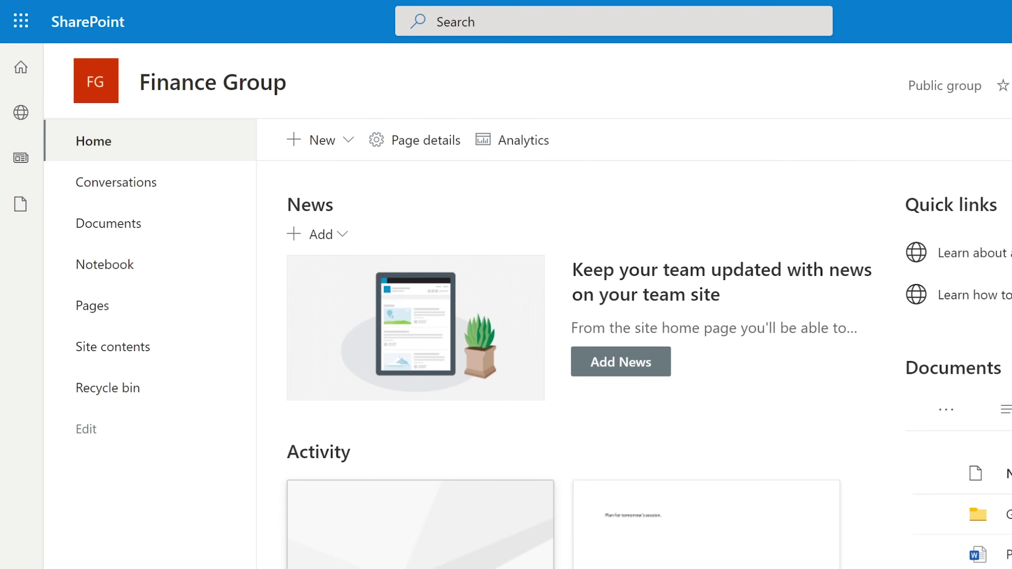
pyautogui.scroll(-2, 558, 358)
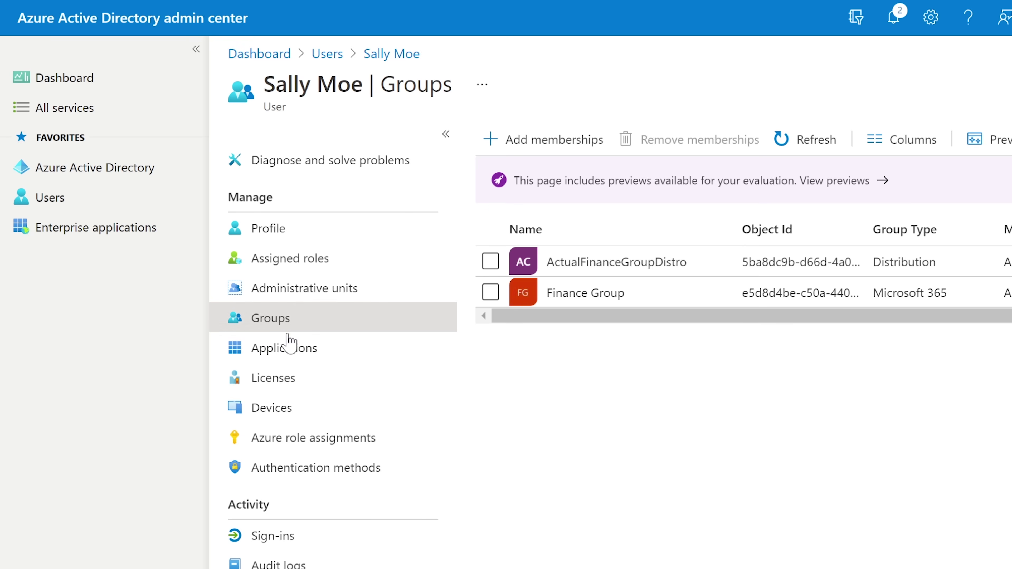
# Show the user's Applications page, confirming she has no application assignments.
pyautogui.click(285, 346)
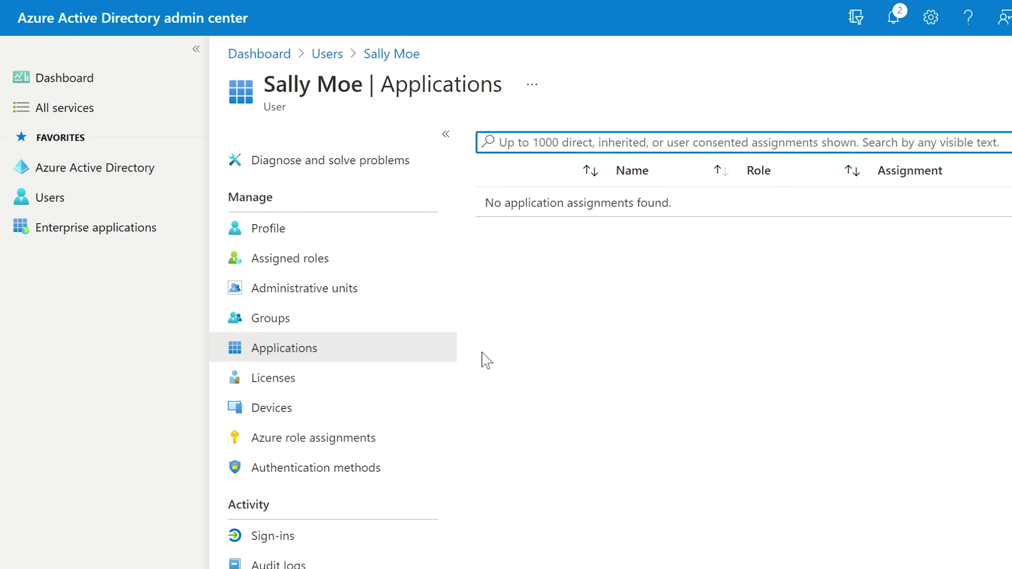
# Check the user's licenses: Power Automate Free (2/2) and Office 365 A1 for faculty (23/23), both Active.
pyautogui.click(291, 385)
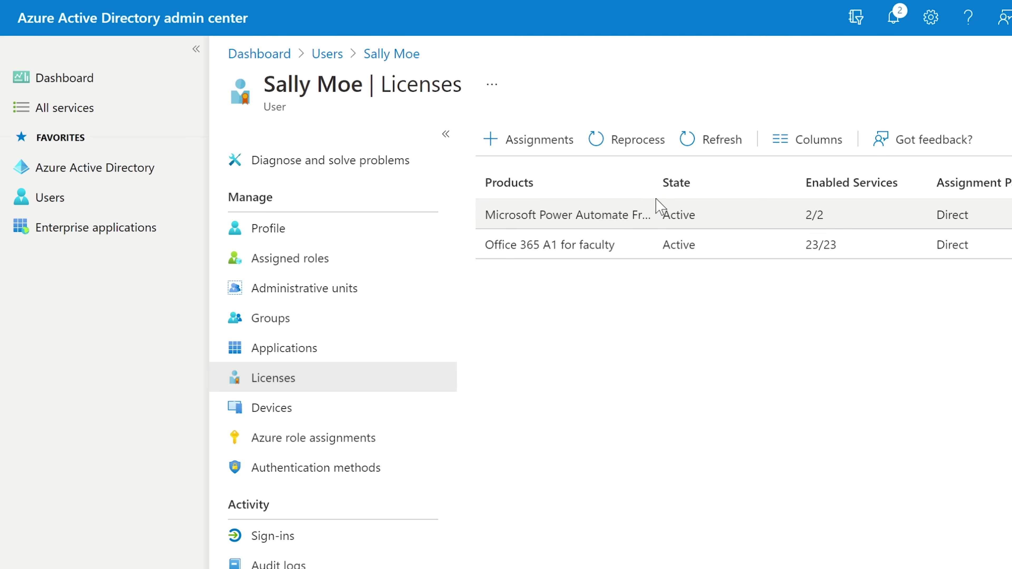
pyautogui.moveTo(654, 186); pyautogui.dragTo(733, 175)
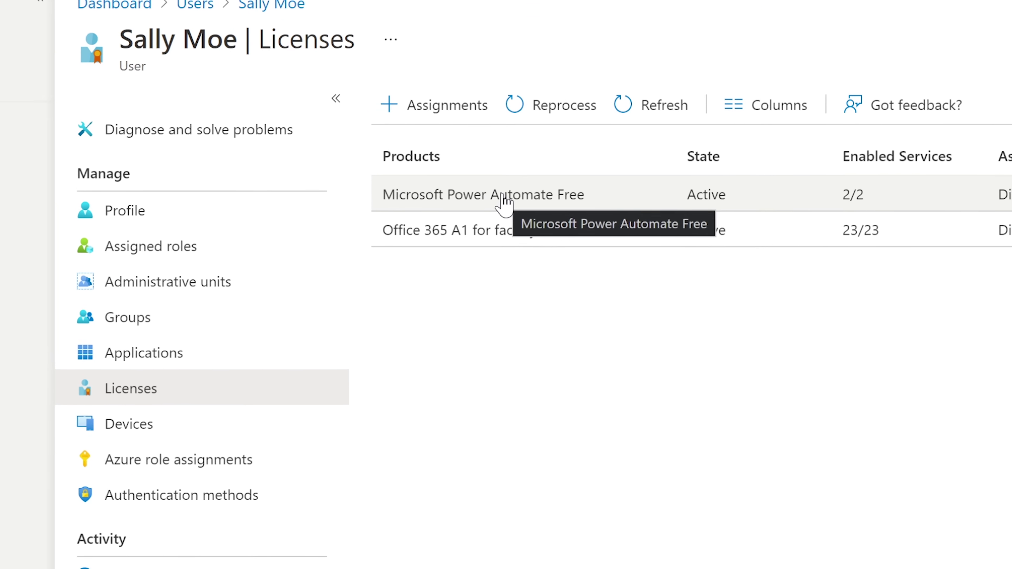
pyautogui.click(488, 195)
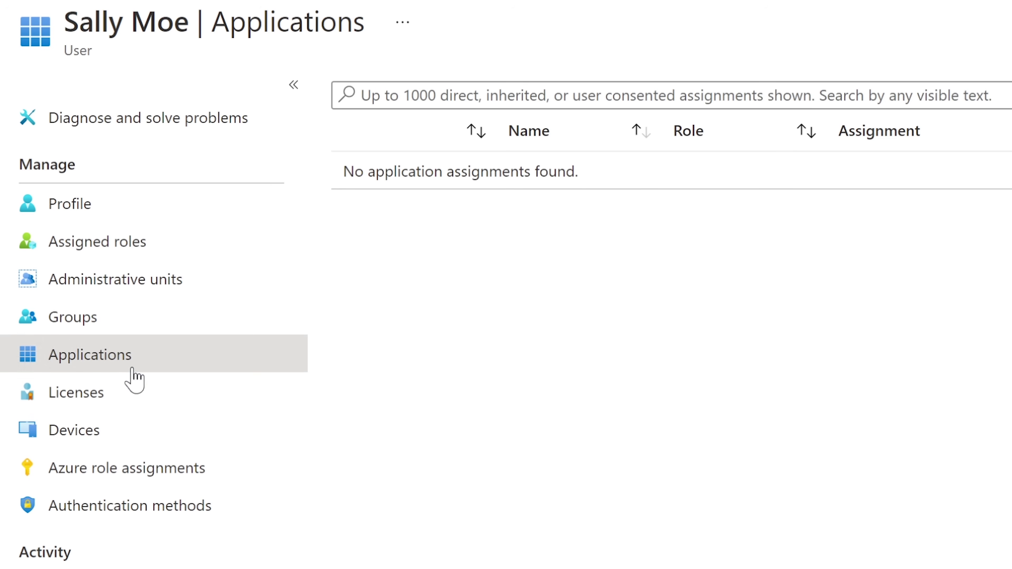
pyautogui.click(88, 406)
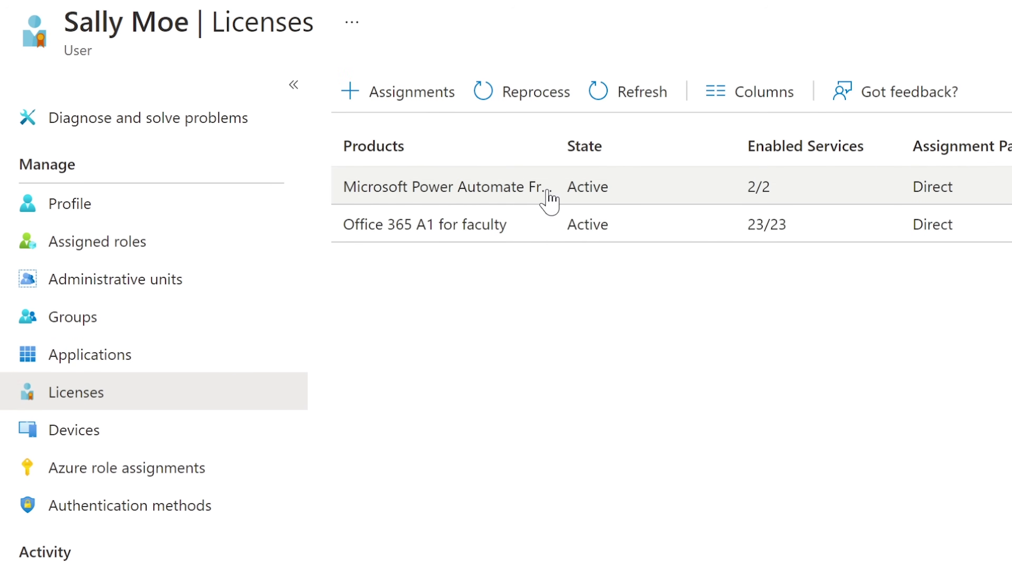
pyautogui.moveTo(553, 139); pyautogui.dragTo(665, 136)
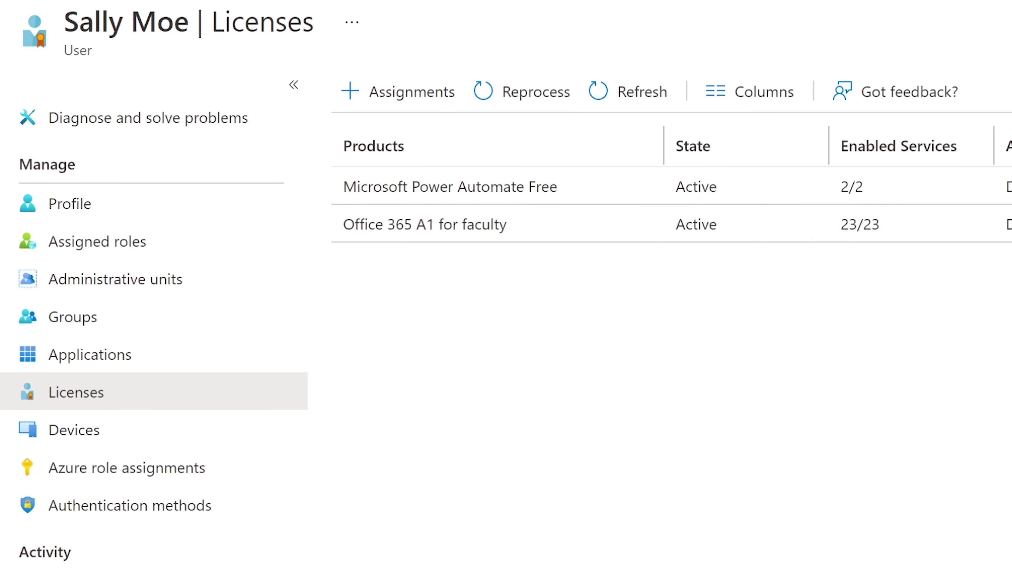
pyautogui.moveTo(840, 146); pyautogui.dragTo(971, 153)
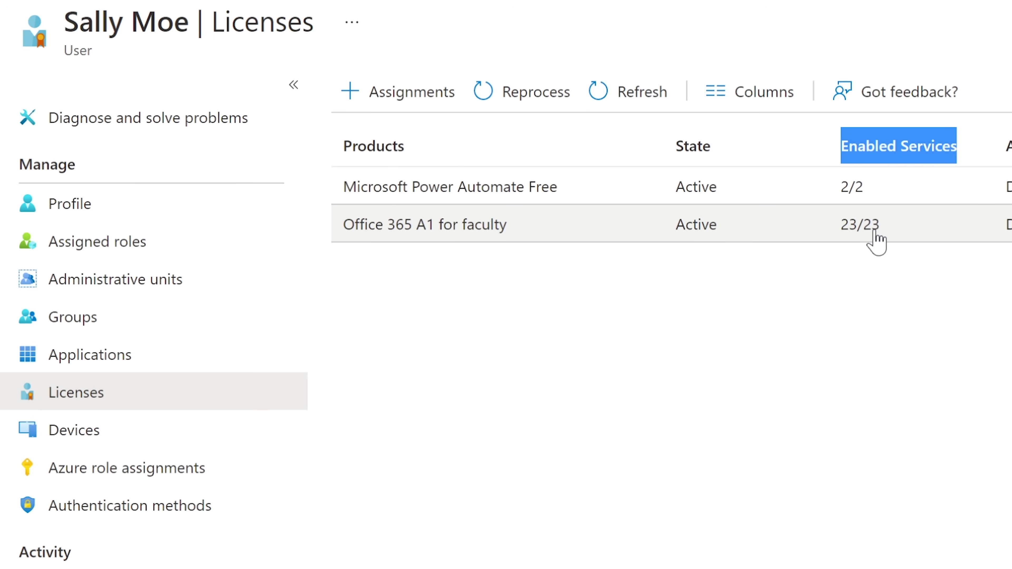
pyautogui.click(639, 317)
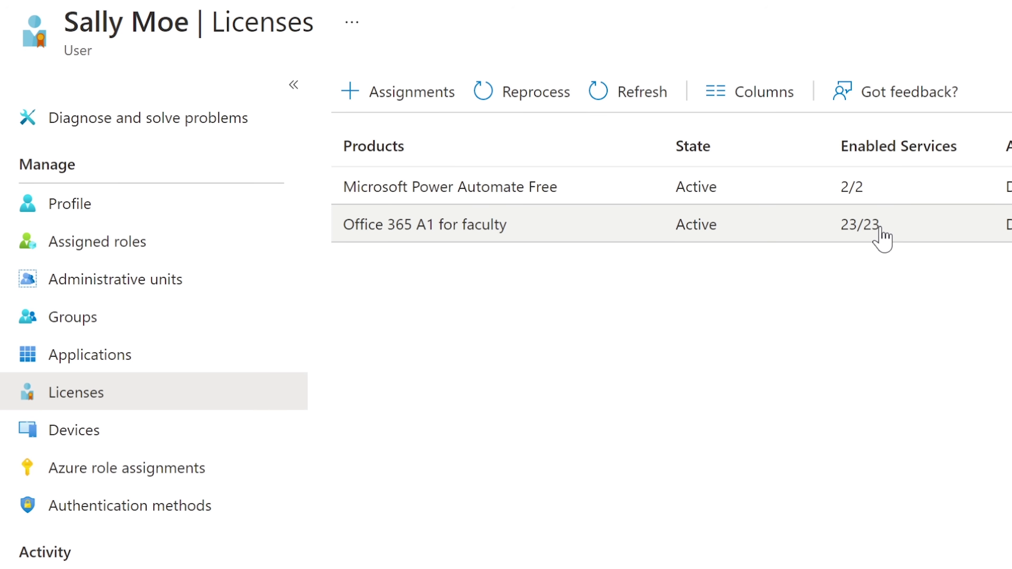
# Open the Office 365 A1 for faculty license and find Microsoft Teams among its service plans.
pyautogui.click(781, 239)
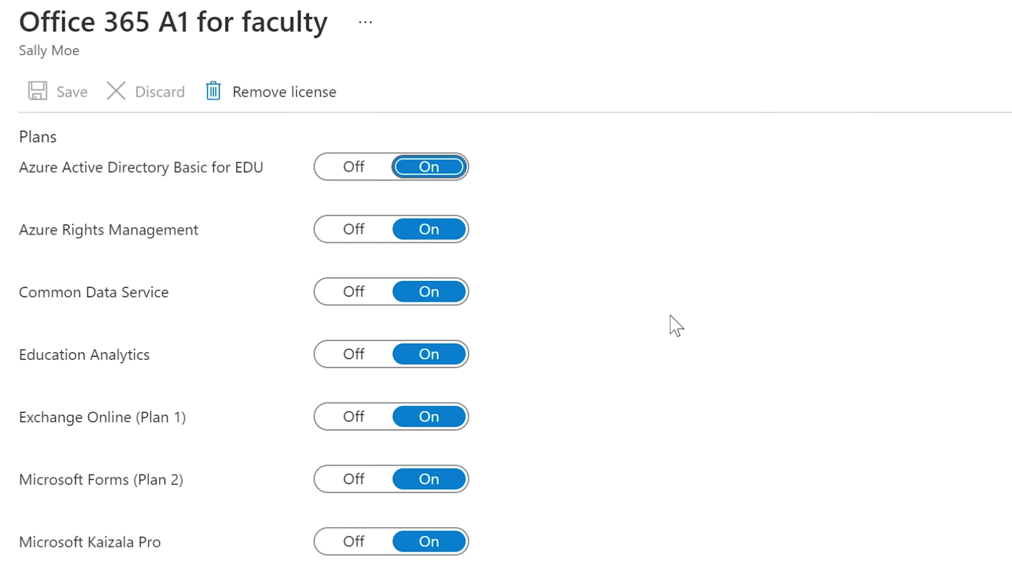
pyautogui.scroll(-1, 244, 340)
pyautogui.scroll(1, 244, 341)
pyautogui.scroll(-3, 174, 375)
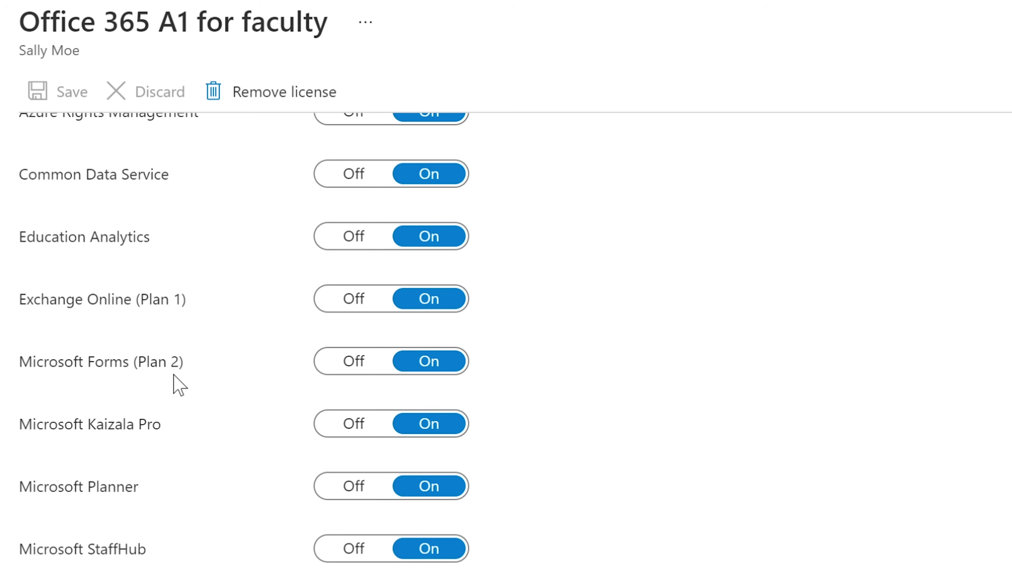
pyautogui.scroll(3, 174, 376)
pyautogui.scroll(-3, 174, 375)
pyautogui.scroll(-3, 175, 376)
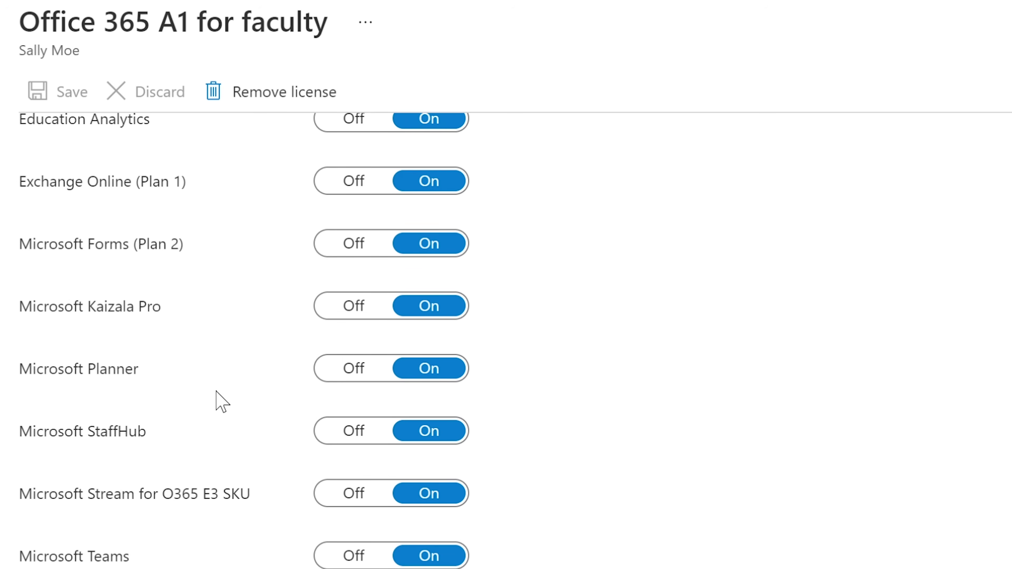
pyautogui.scroll(-1, 216, 391)
pyautogui.scroll(-5, 216, 392)
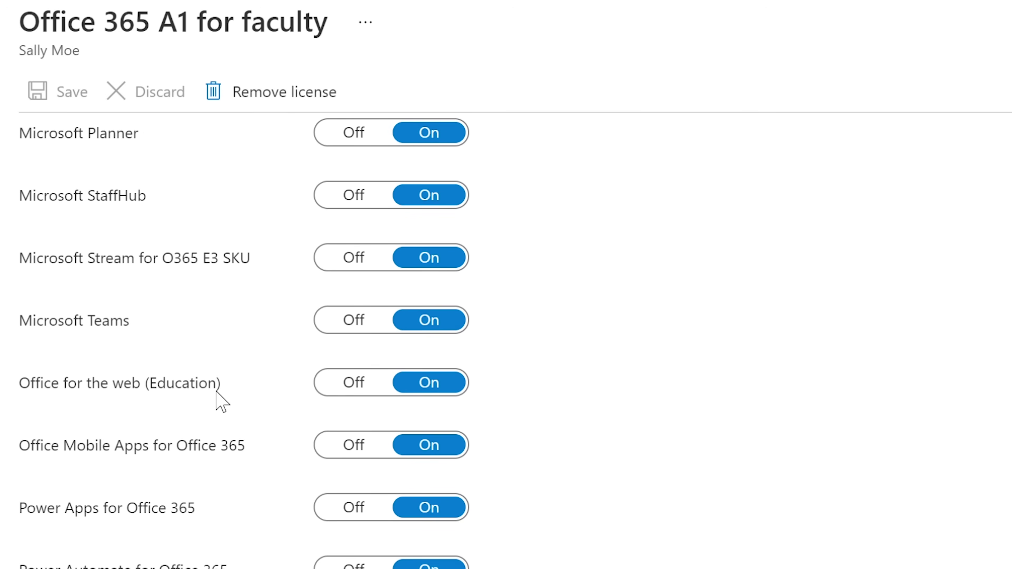
pyautogui.scroll(3, 216, 410)
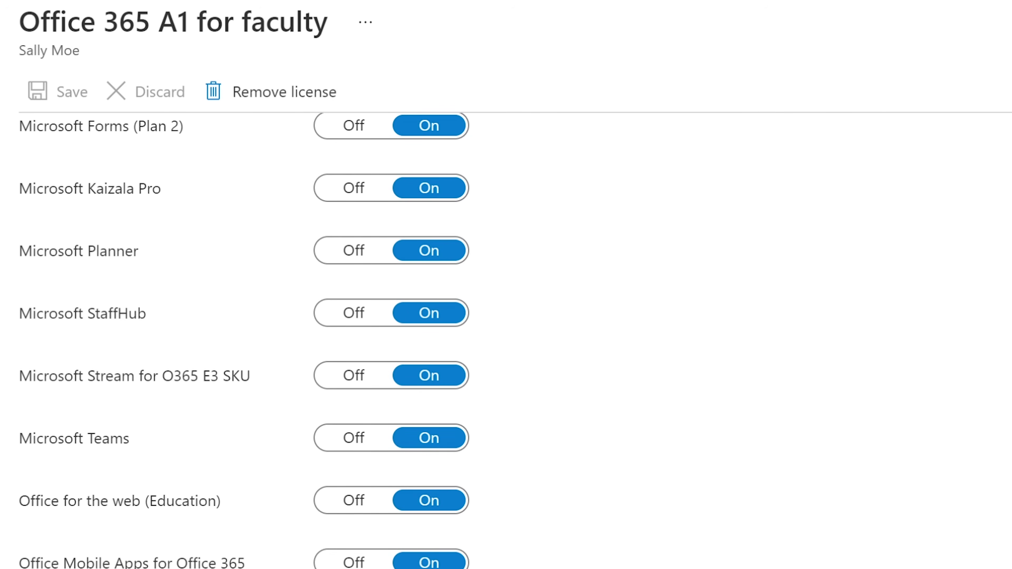
pyautogui.scroll(-9, 244, 341)
pyautogui.scroll(2, 244, 343)
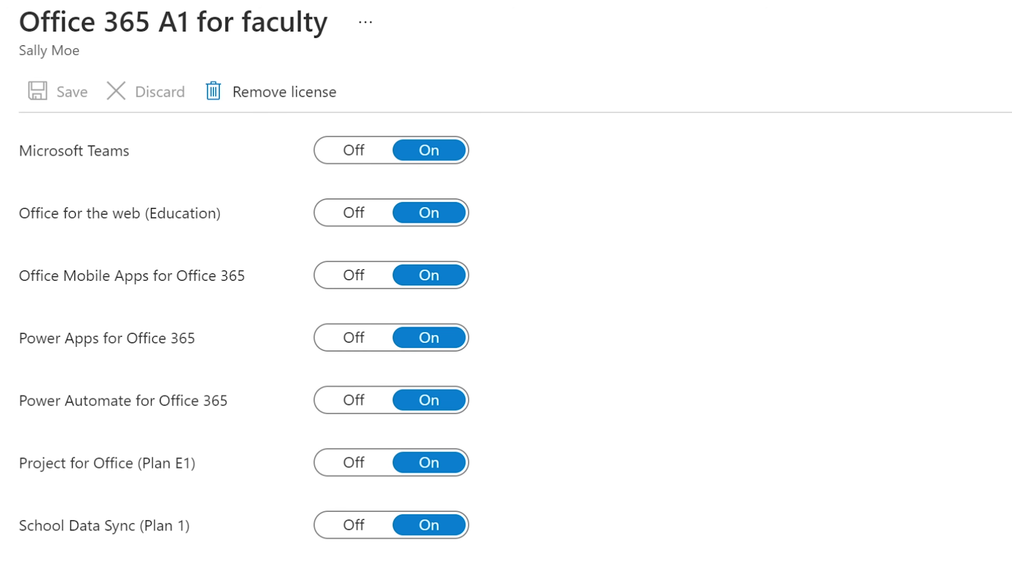
pyautogui.scroll(7, 244, 342)
pyautogui.scroll(3, 244, 343)
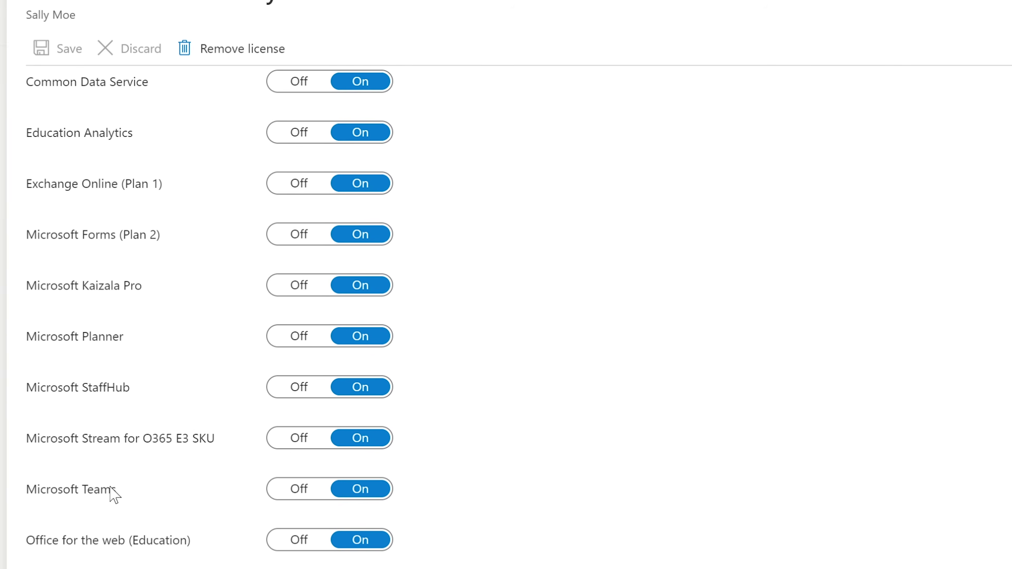
# Switch Microsoft Teams off and save, leaving 22 of 23 services enabled.
pyautogui.click(290, 491)
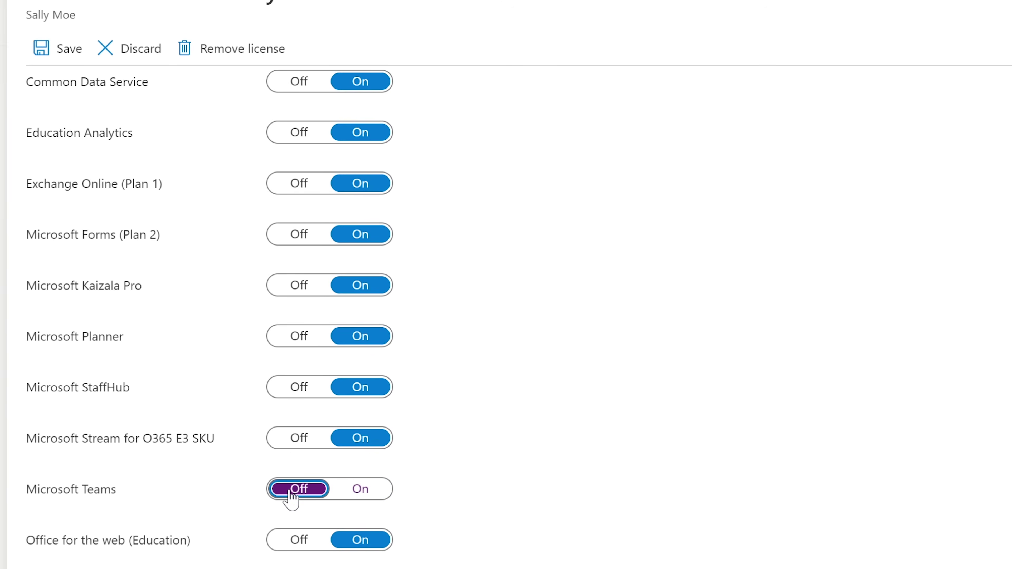
pyautogui.click(360, 489)
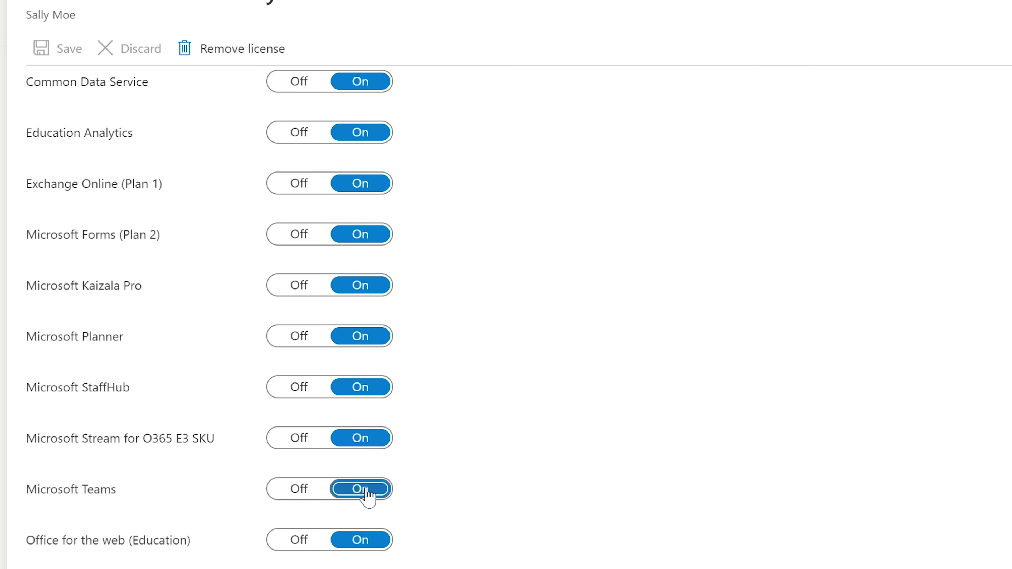
pyautogui.click(298, 488)
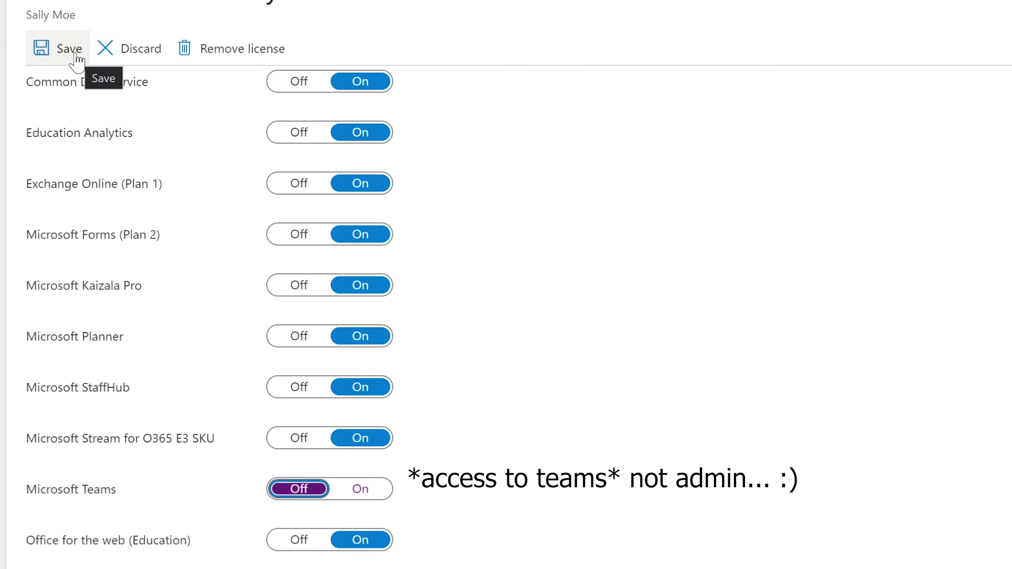
pyautogui.click(77, 56)
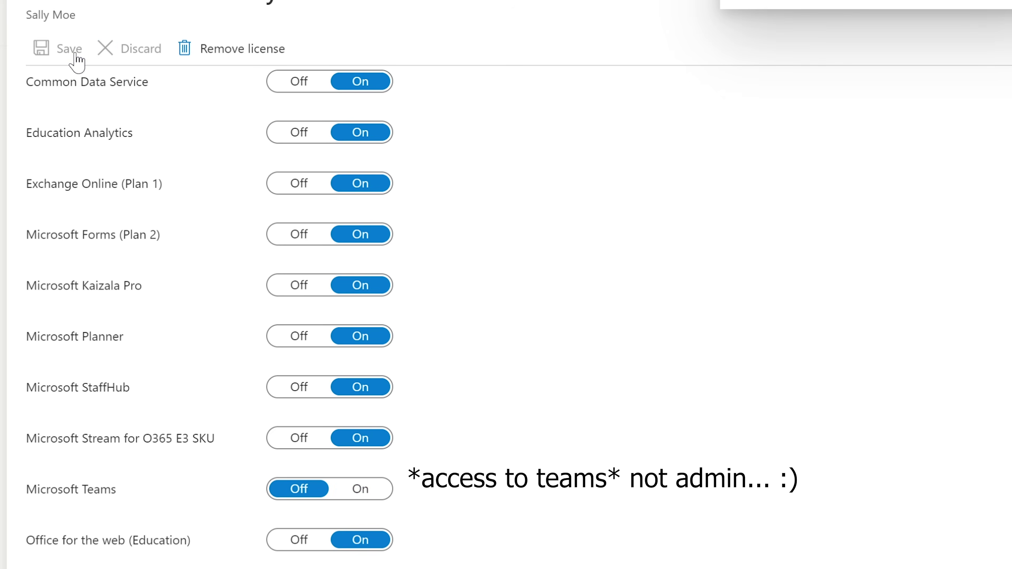
pyautogui.scroll(3, 949, 262)
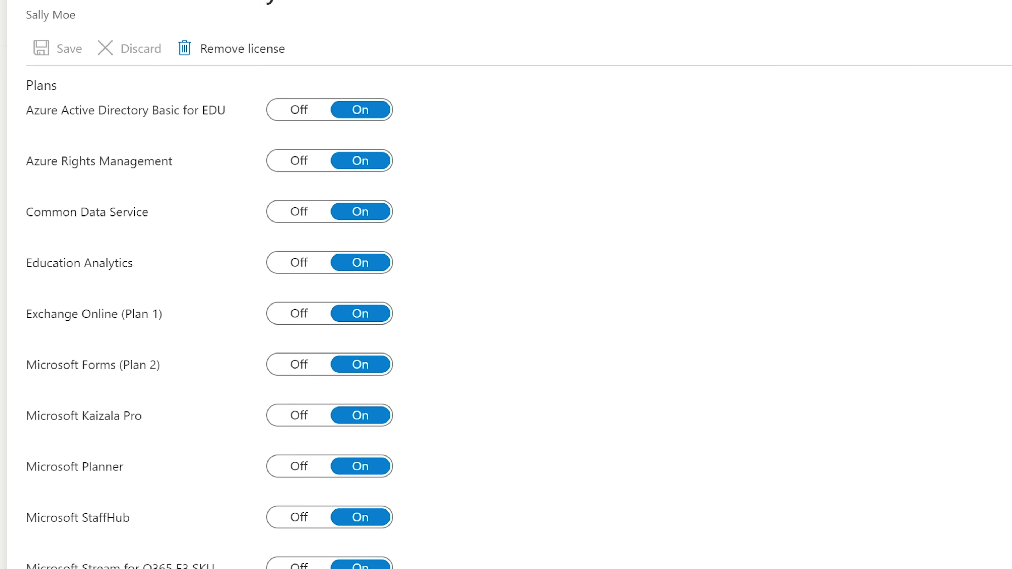
pyautogui.scroll(-7, 334, 351)
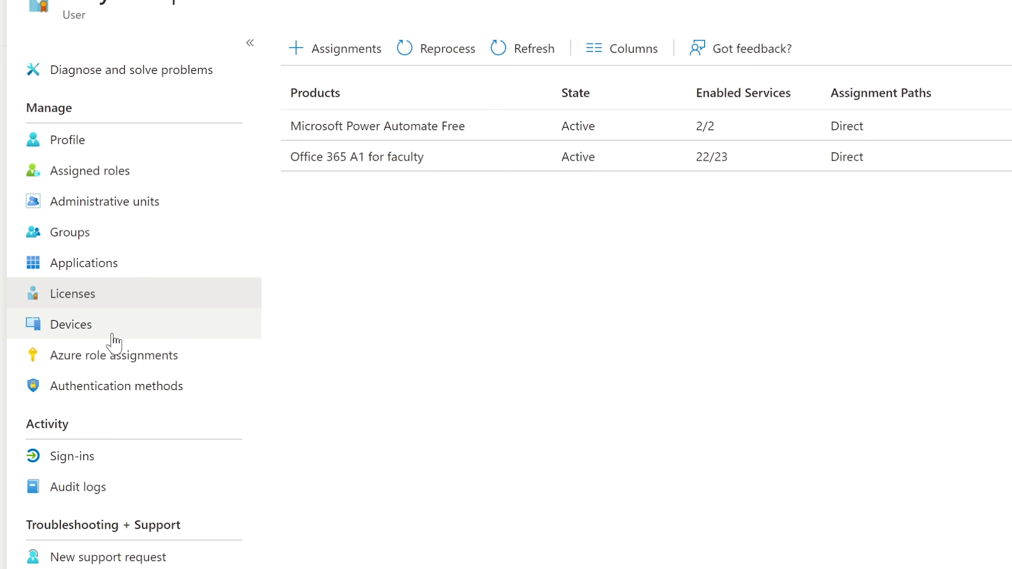
# Open and refresh the user's Devices page, which shows 0 devices found.
pyautogui.click(99, 337)
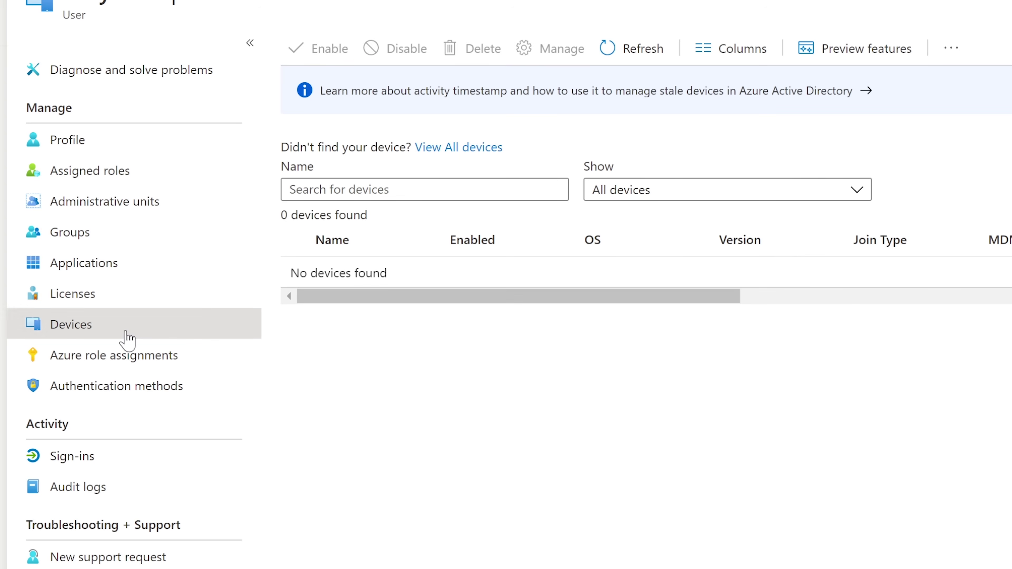
pyautogui.click(633, 49)
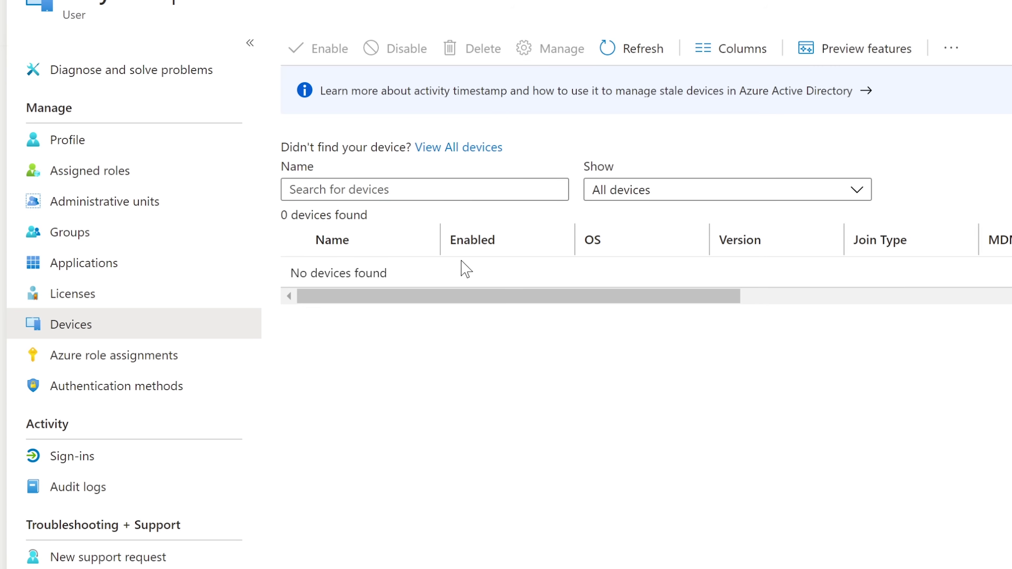
pyautogui.moveTo(513, 300); pyautogui.dragTo(476, 295)
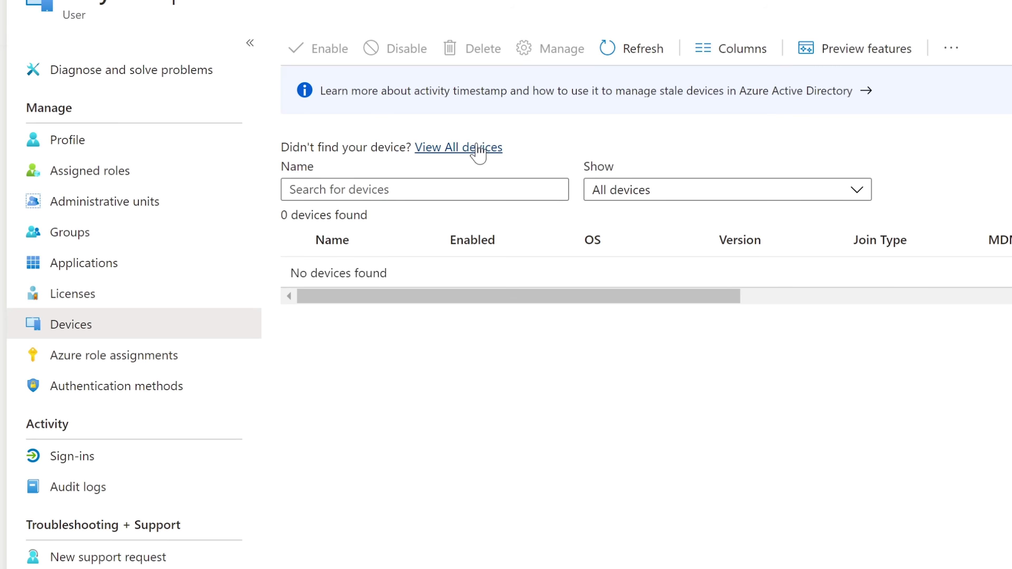
# Open the organisation's Enterprise State Roaming page under all devices, showing settings sync set to None.
pyautogui.click(478, 148)
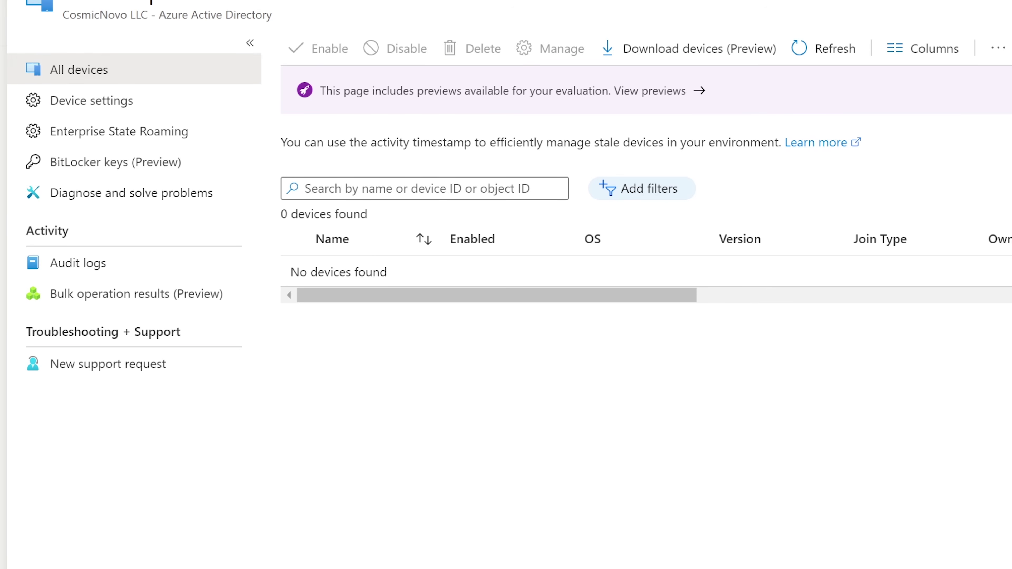
pyautogui.hotkey('alt', 'Left')
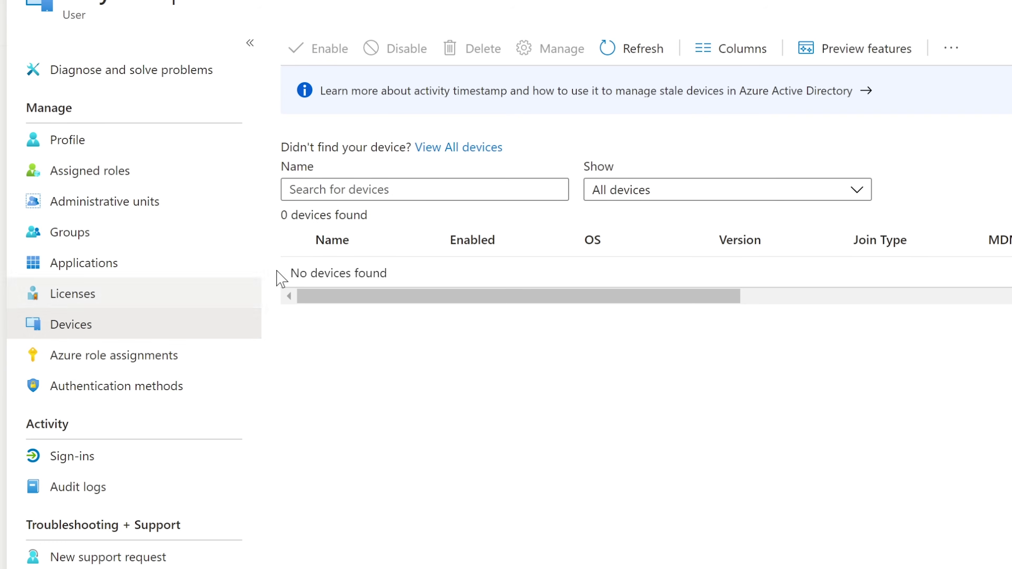
pyautogui.click(438, 208)
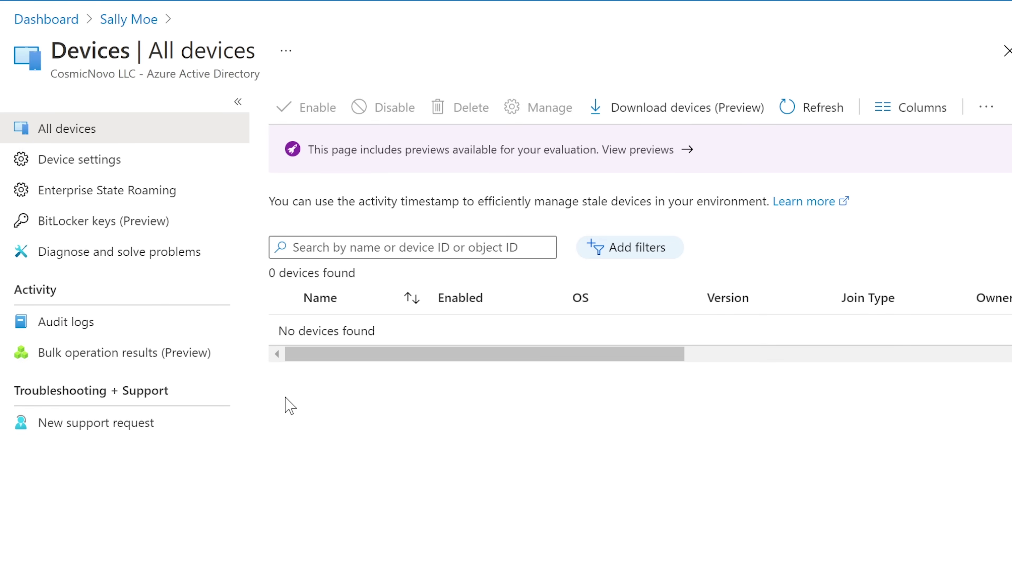
pyautogui.click(103, 233)
pyautogui.click(115, 200)
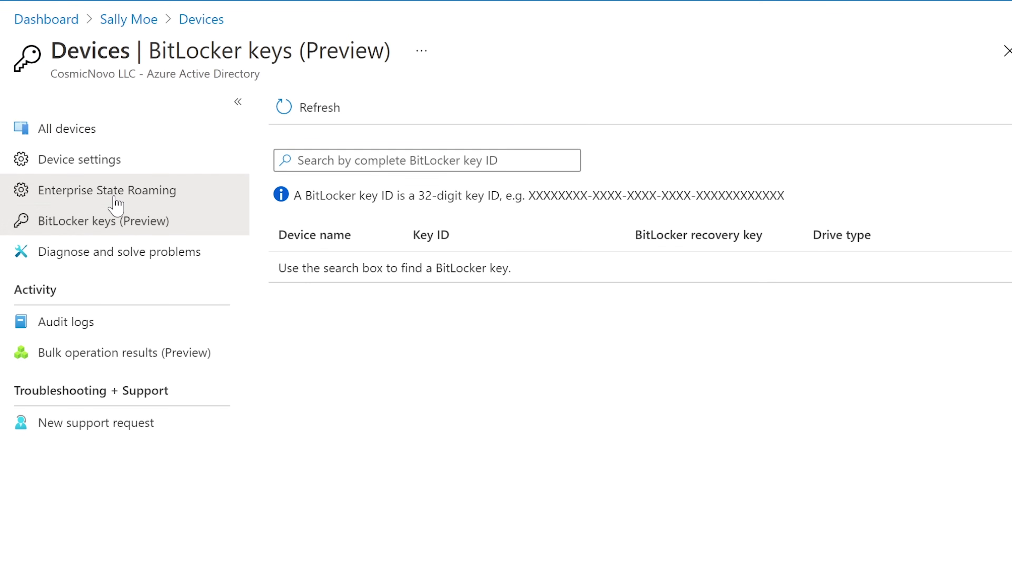
# Show the organisation's Device settings: users may join devices set to All, MFA for joining set to No.
pyautogui.click(120, 164)
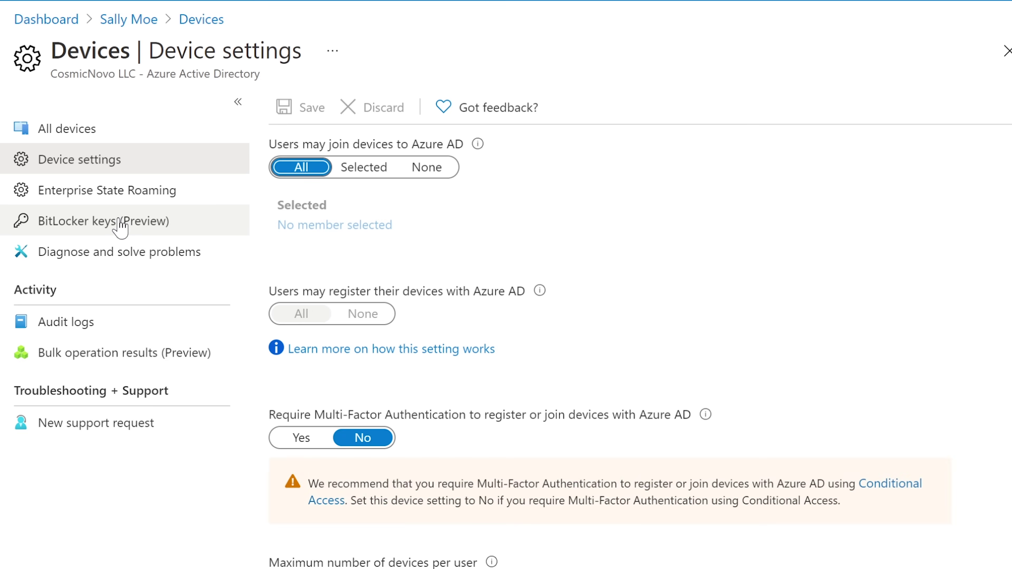
pyautogui.click(120, 225)
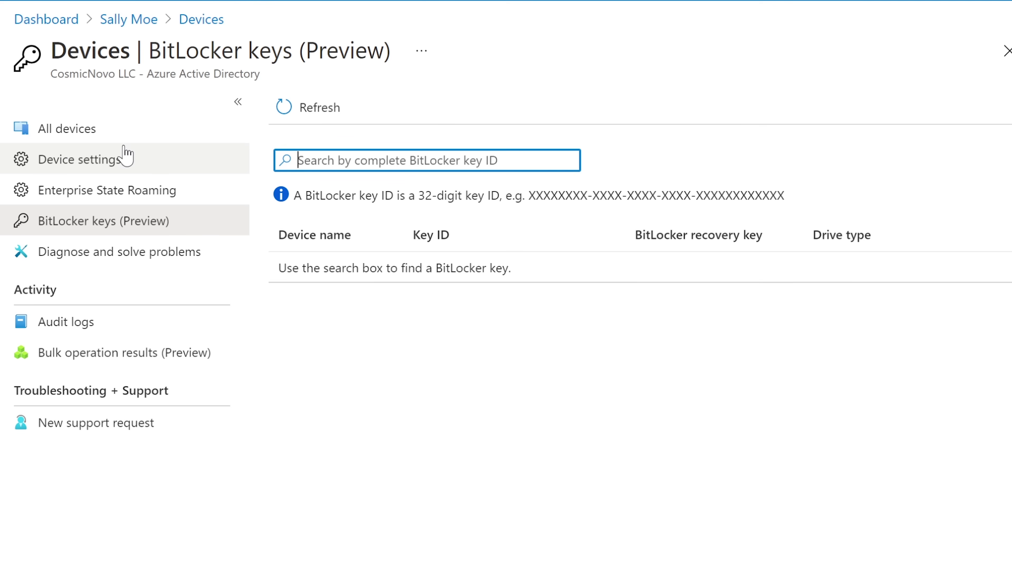
pyautogui.click(113, 167)
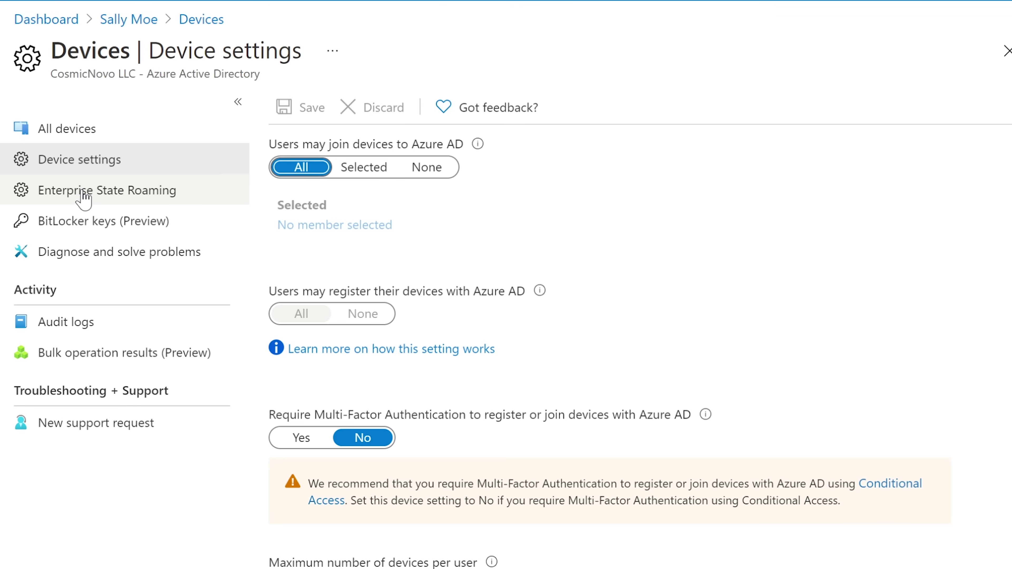
# Go back to the user's profile and open her Reset password panel.
pyautogui.click(79, 220)
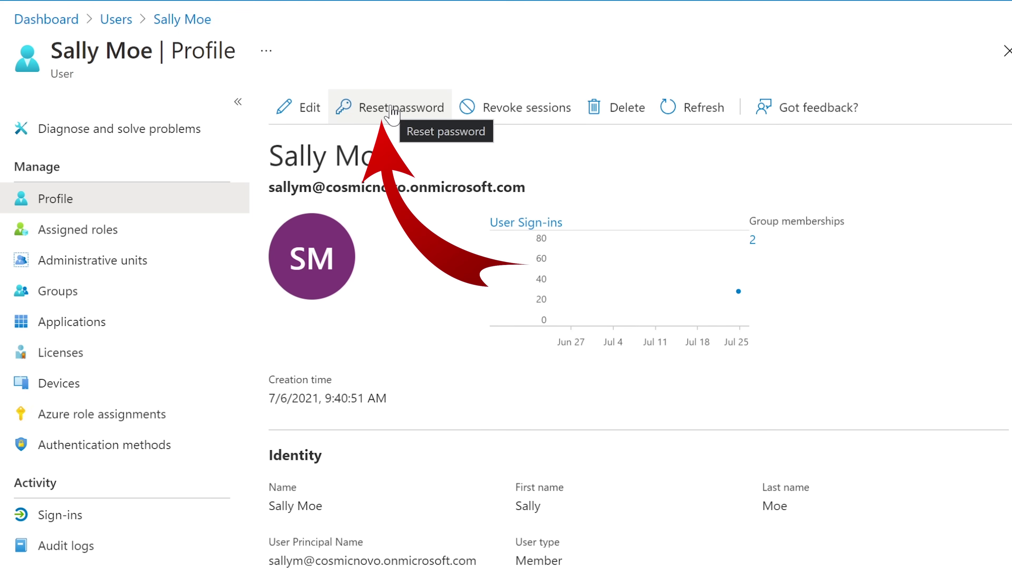
pyautogui.click(384, 112)
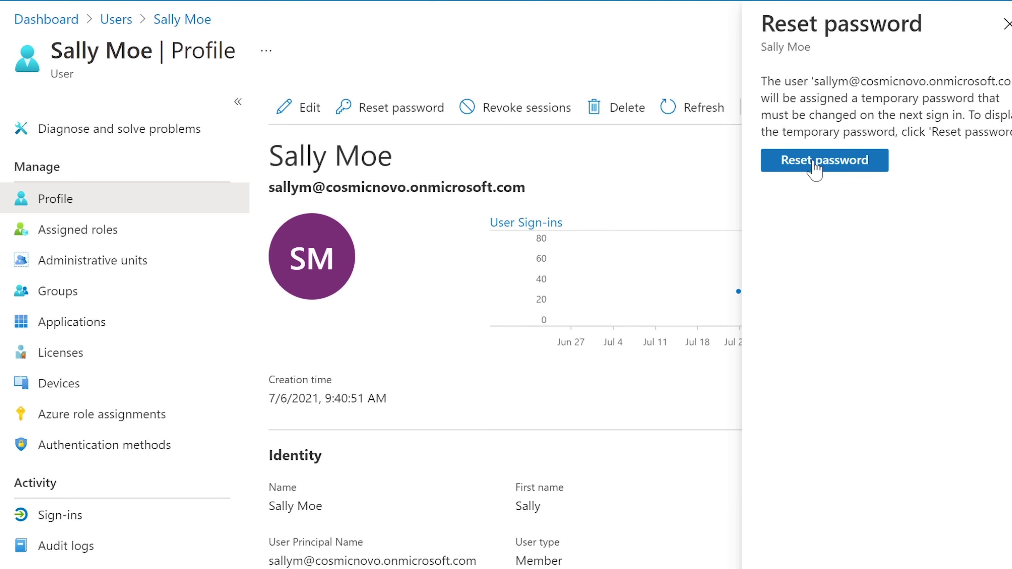
# Reset the user's password and select the generated temporary password.
pyautogui.click(814, 161)
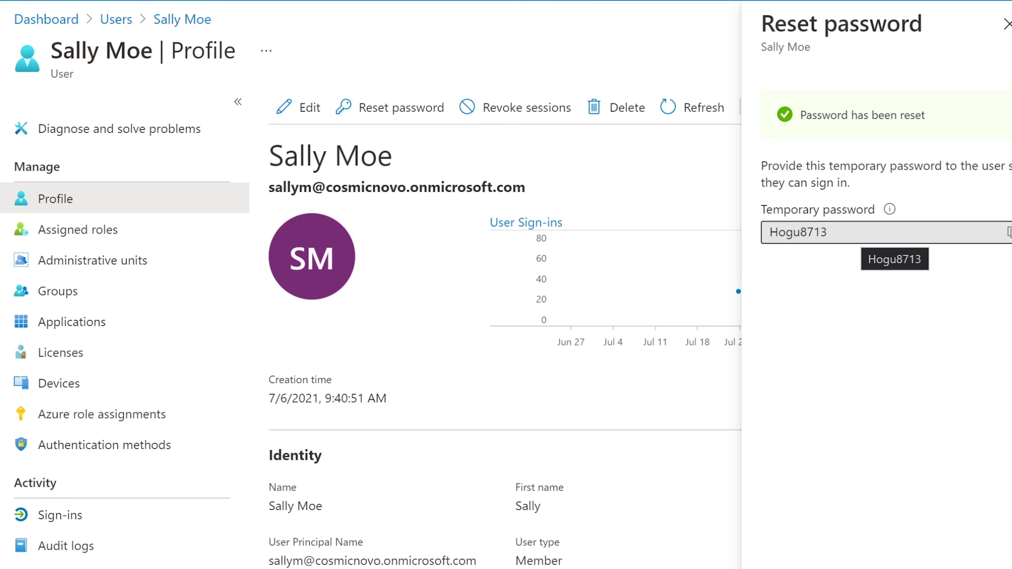
pyautogui.click(894, 232)
pyautogui.moveTo(878, 212)
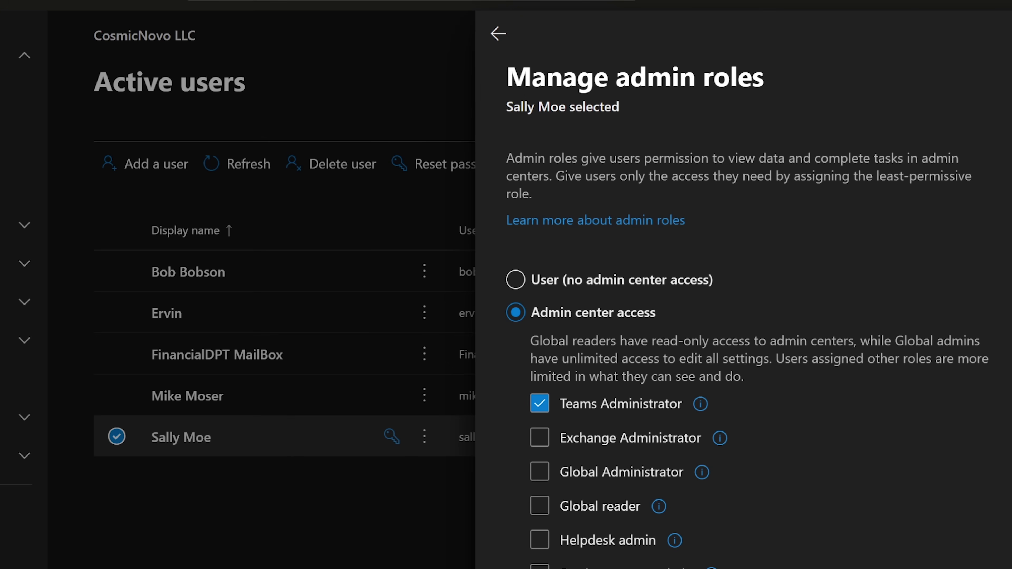
# In Microsoft 365 admin center, review auto-generate and require-change reset options, then back out without resetting.
pyautogui.click(1005, 35)
pyautogui.click(184, 439)
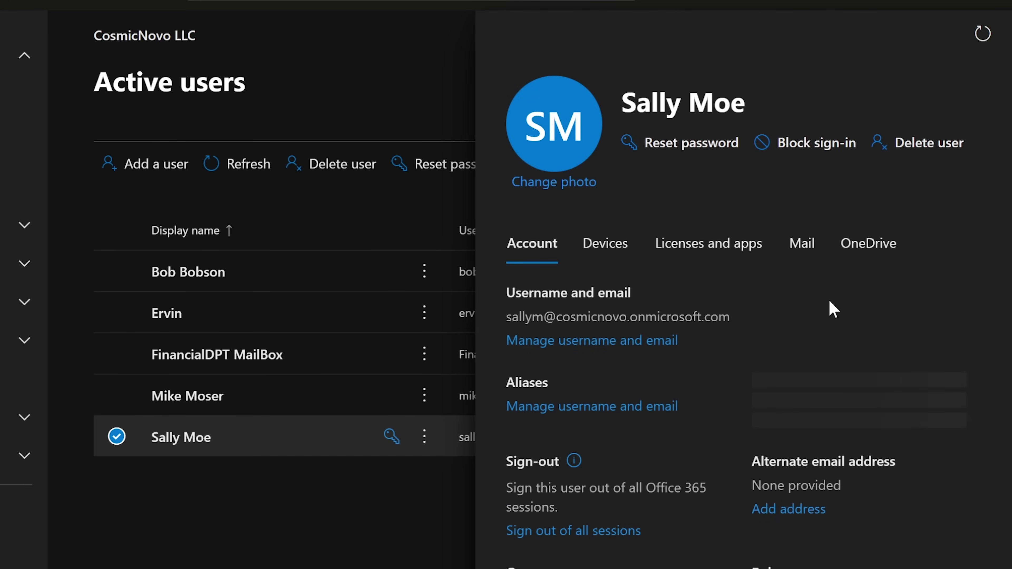
pyautogui.click(686, 148)
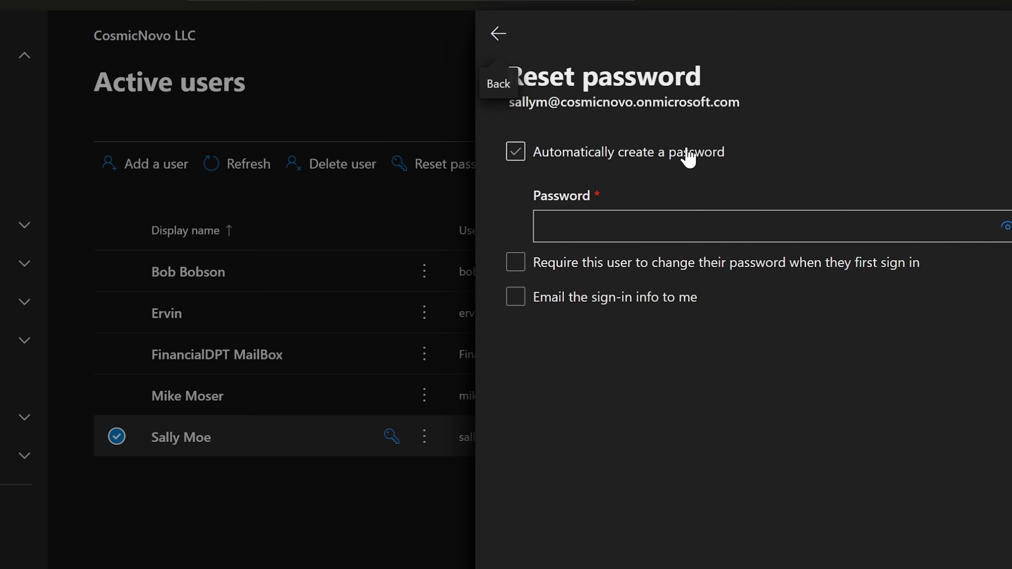
pyautogui.click(514, 153)
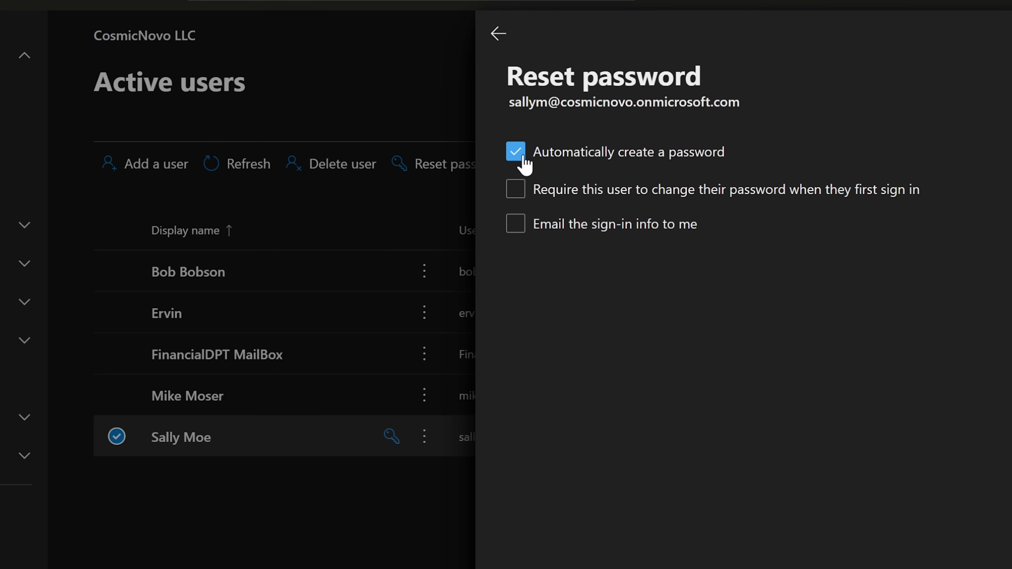
pyautogui.click(515, 191)
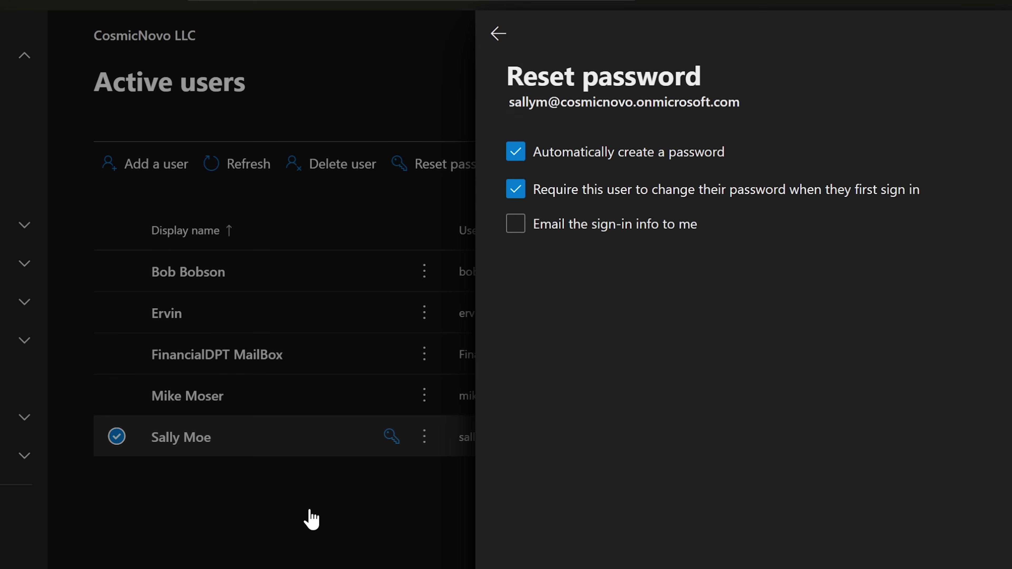
pyautogui.click(508, 40)
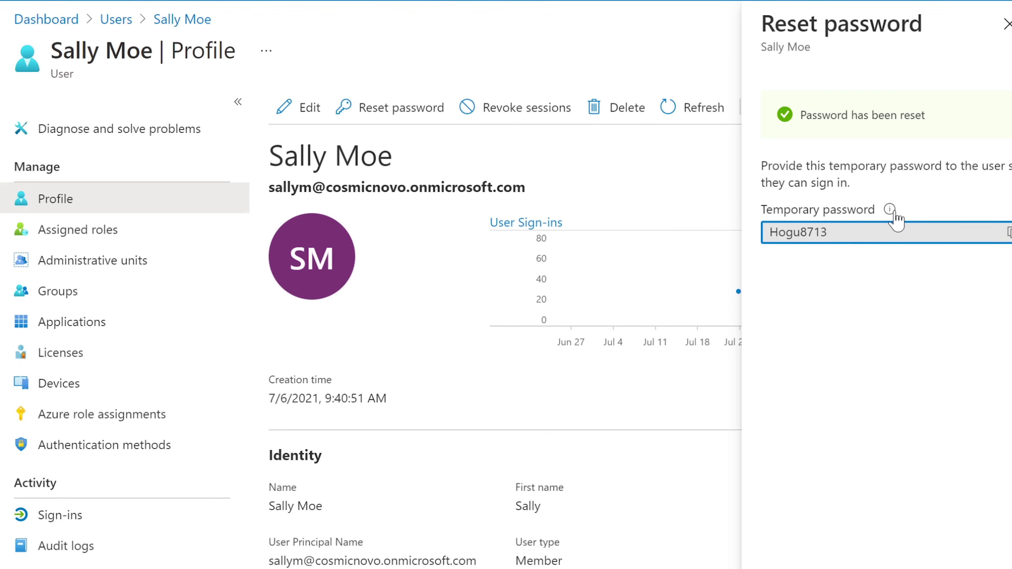
# Copy the user's temporary password and close the Reset password panel.
pyautogui.moveTo(893, 213)
pyautogui.click(1009, 232)
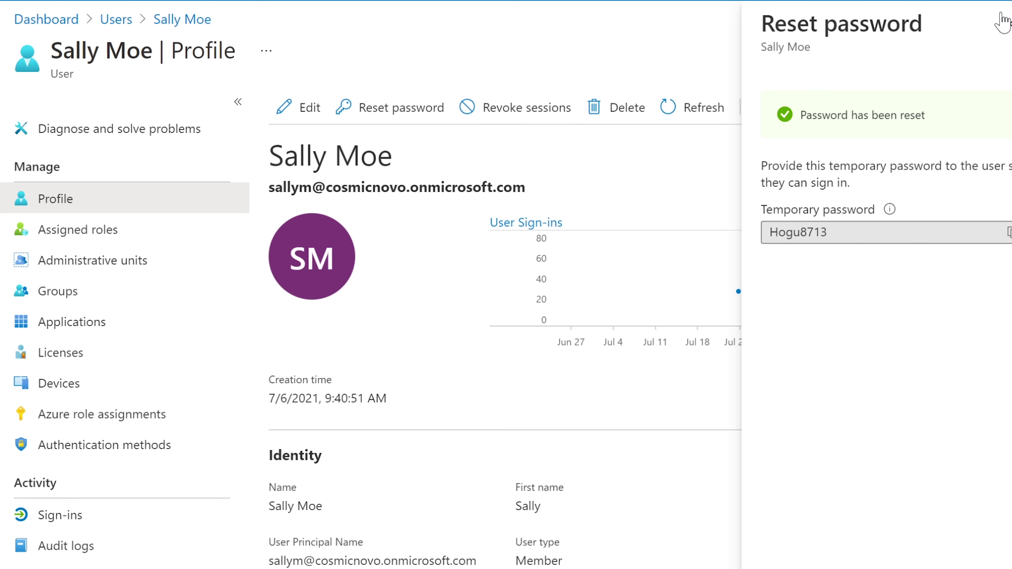
pyautogui.click(1004, 24)
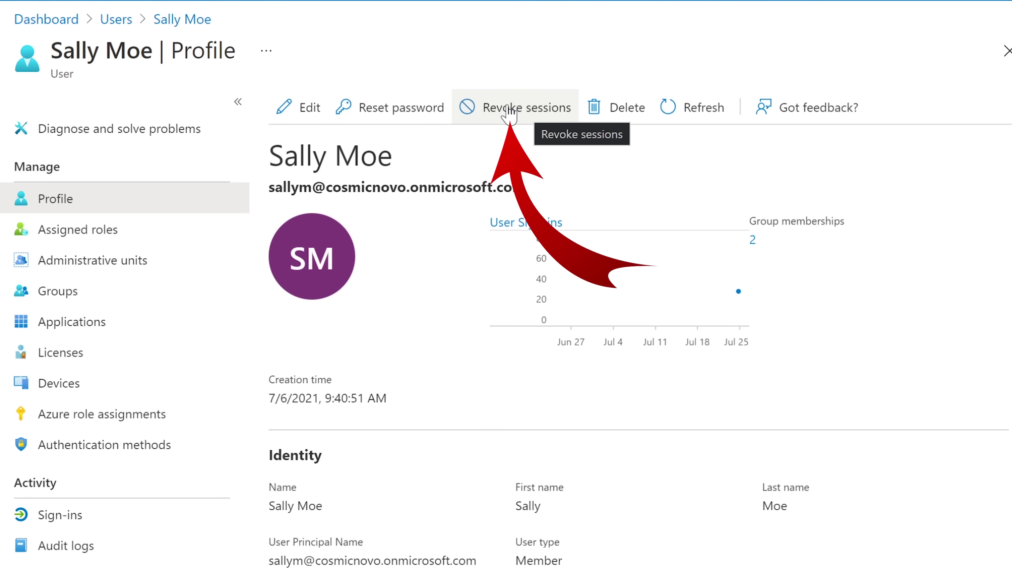
# Revoke all of the user's sign-in sessions and confirm the revocation with Yes.
pyautogui.click(506, 110)
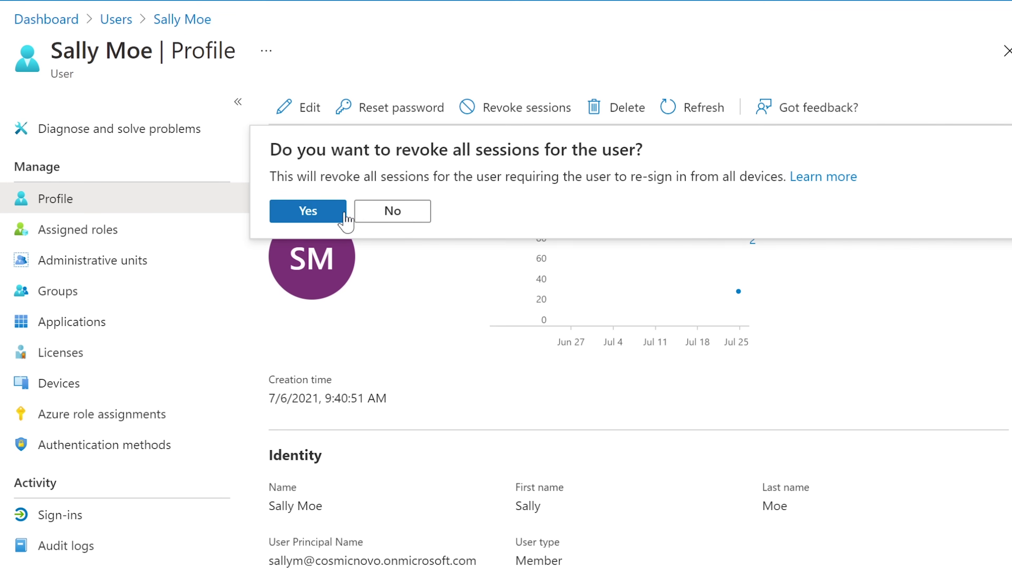
pyautogui.click(310, 215)
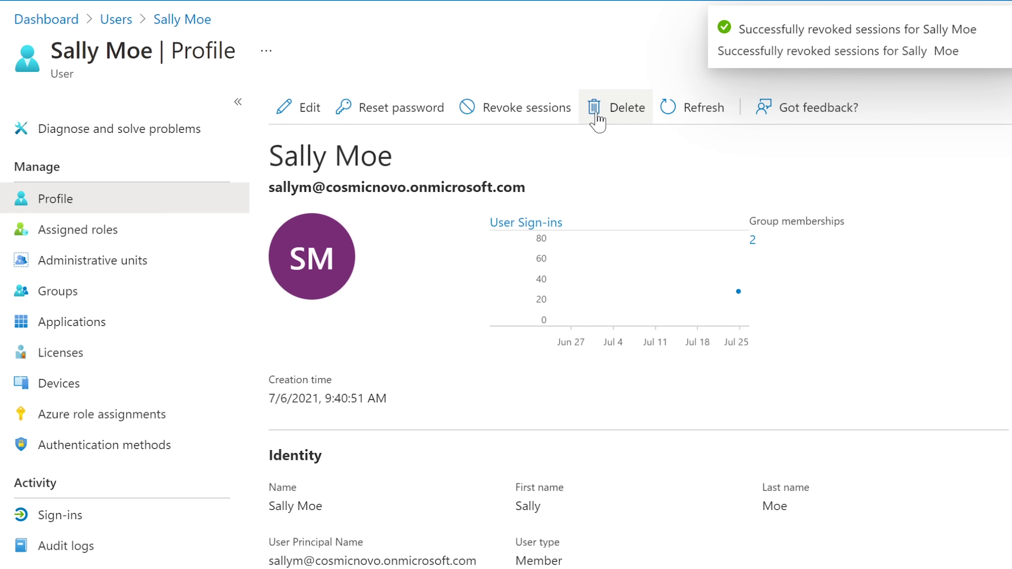
# Refresh the user's profile page so it reflects the revoked sessions.
pyautogui.click(696, 113)
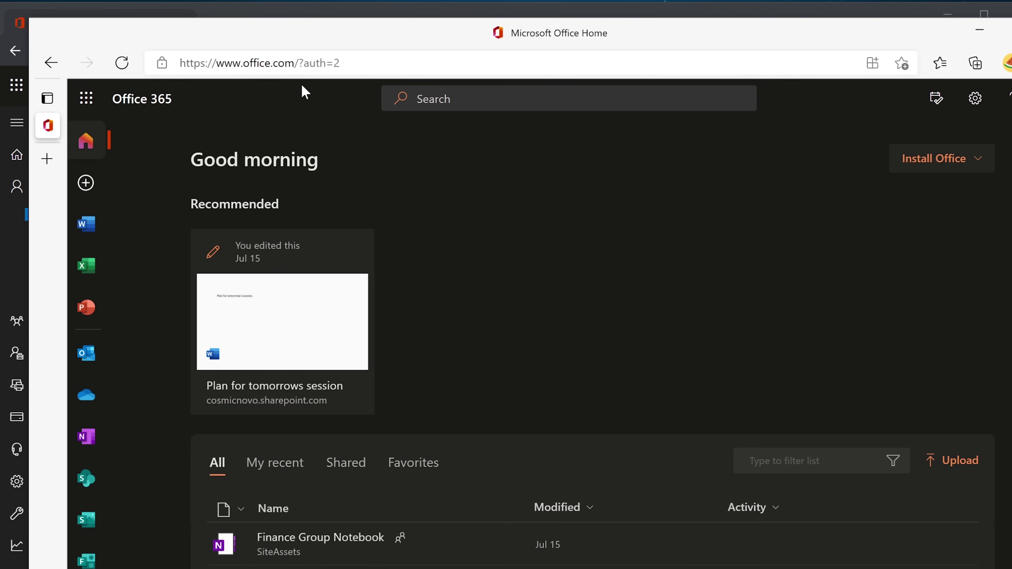
# Show All apps from the app launcher and scroll the list from Admin through Staff Notebook.
pyautogui.moveTo(508, 37); pyautogui.dragTo(504, 33)
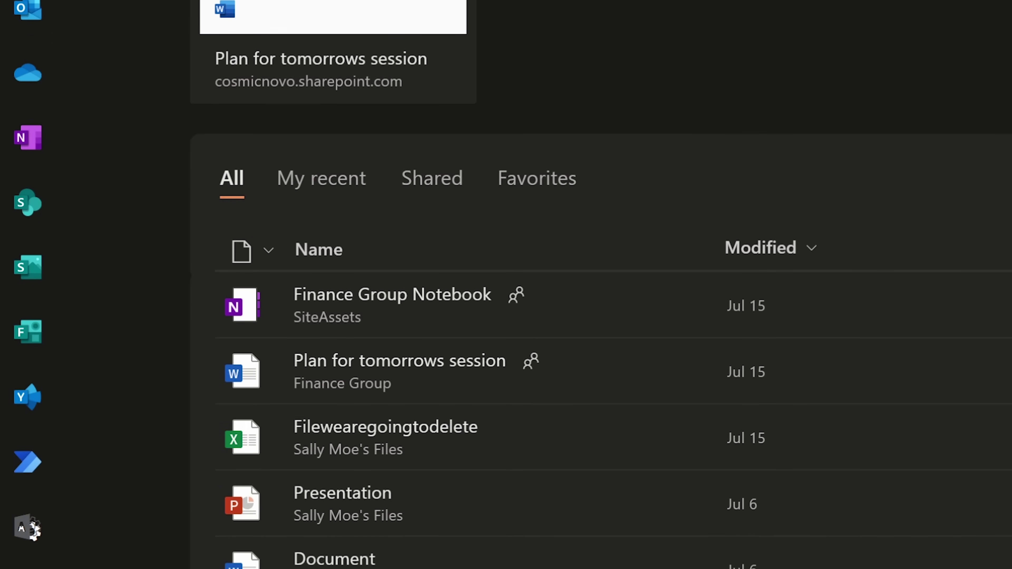
pyautogui.click(29, 26)
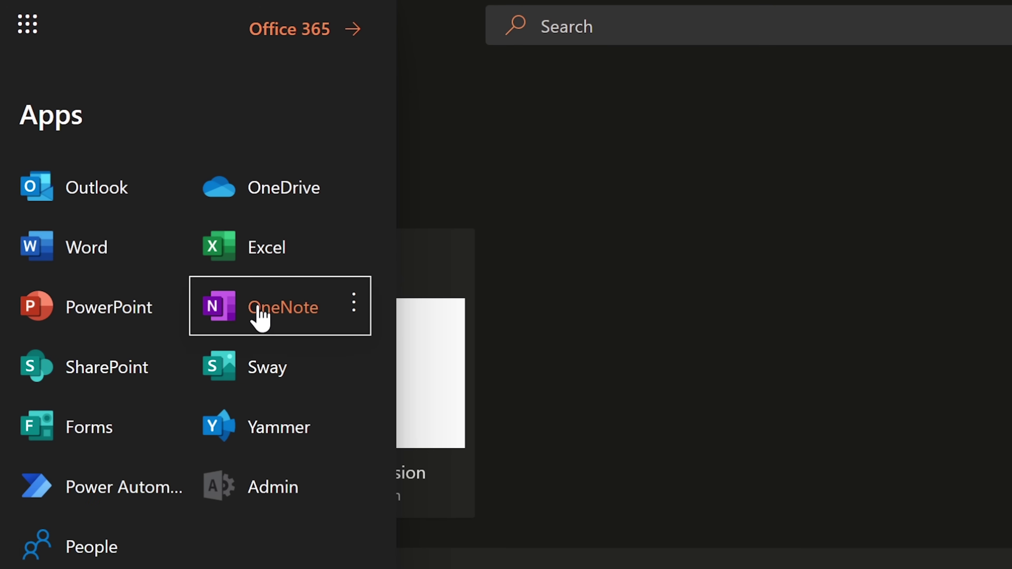
pyautogui.click(57, 566)
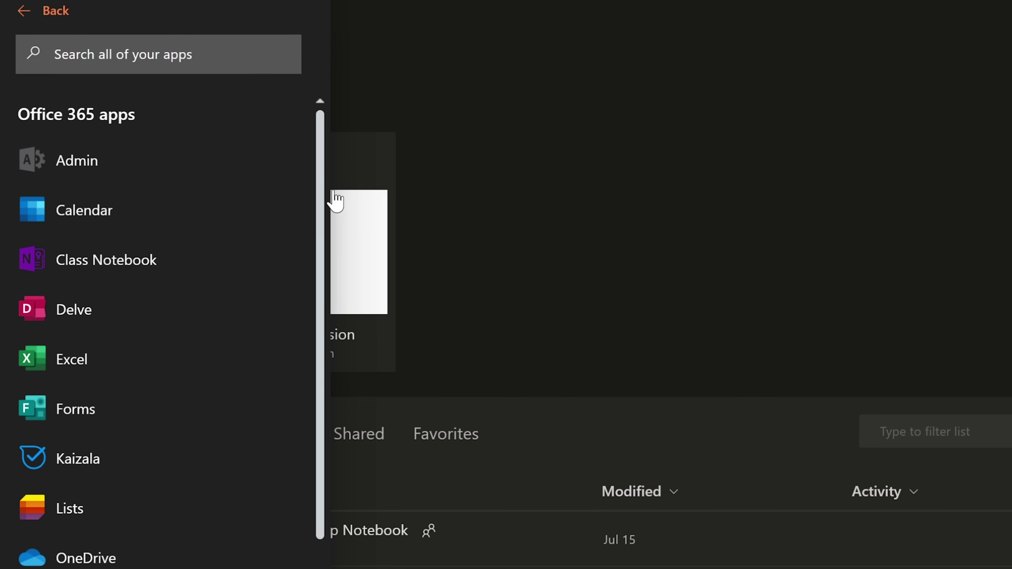
pyautogui.moveTo(323, 199); pyautogui.dragTo(297, 517)
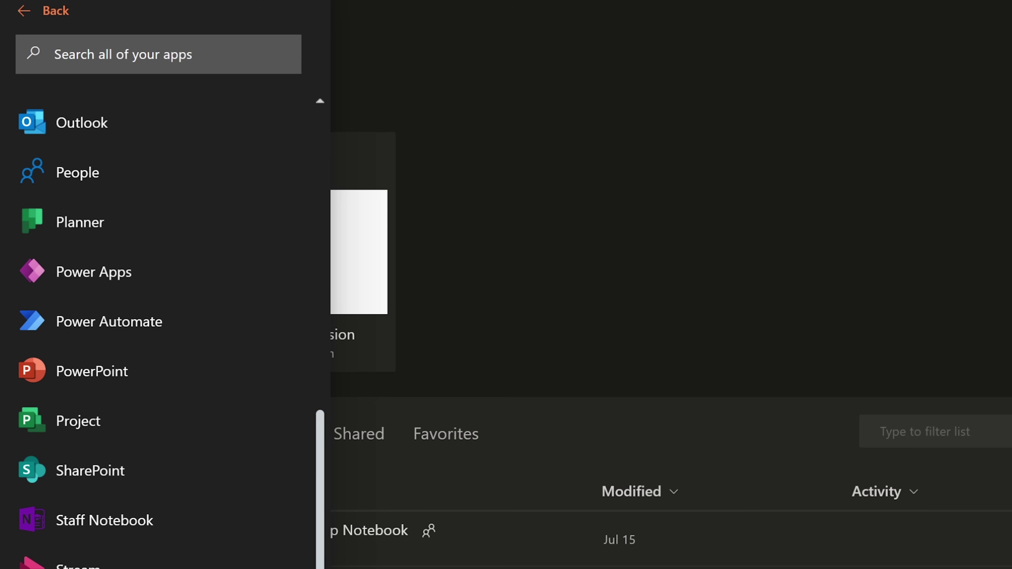
# Navigate Edge to teams.microsoft.com, which shows the Teams licence error.
pyautogui.write('microsoft.')
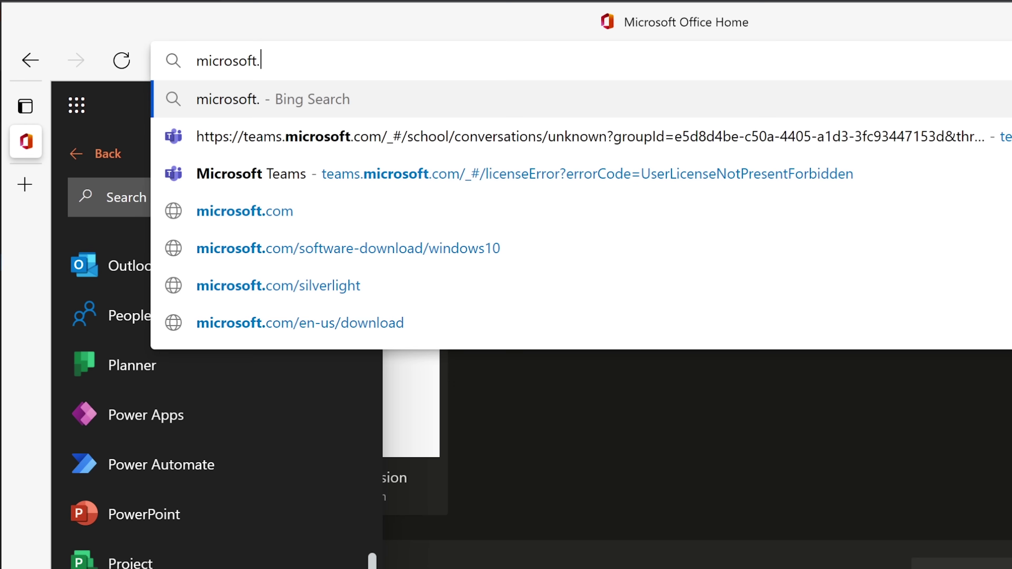
pyautogui.press('BackSpace')
pyautogui.press('BackSpace')
pyautogui.press('BackSpace')
pyautogui.press('BackSpace')
pyautogui.press('BackSpace')
pyautogui.press('BackSpace')
pyautogui.press('BackSpace')
pyautogui.press('BackSpace')
pyautogui.press('BackSpace')
pyautogui.press('BackSpace')
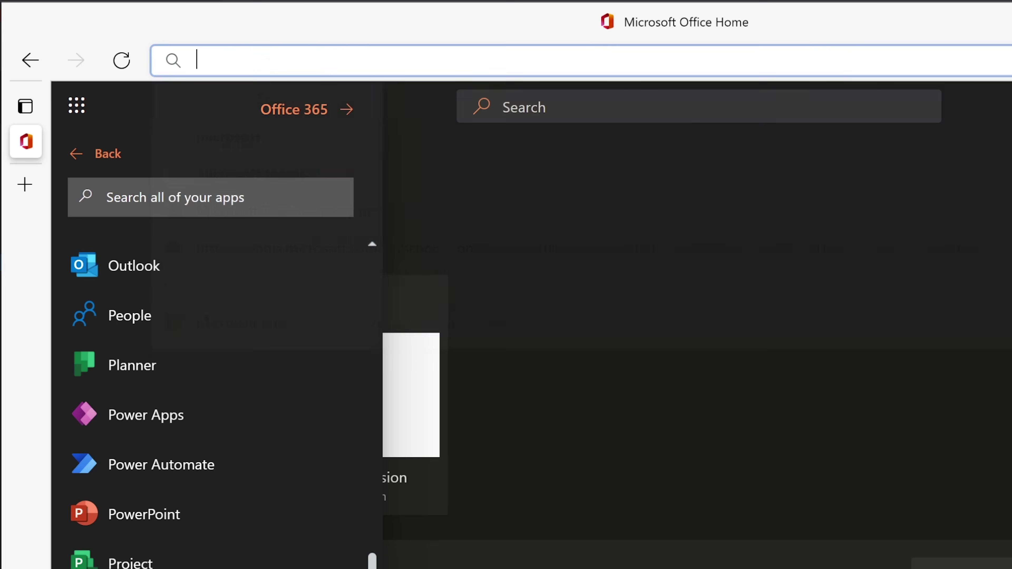
pyautogui.write('teams.microsoft.com')
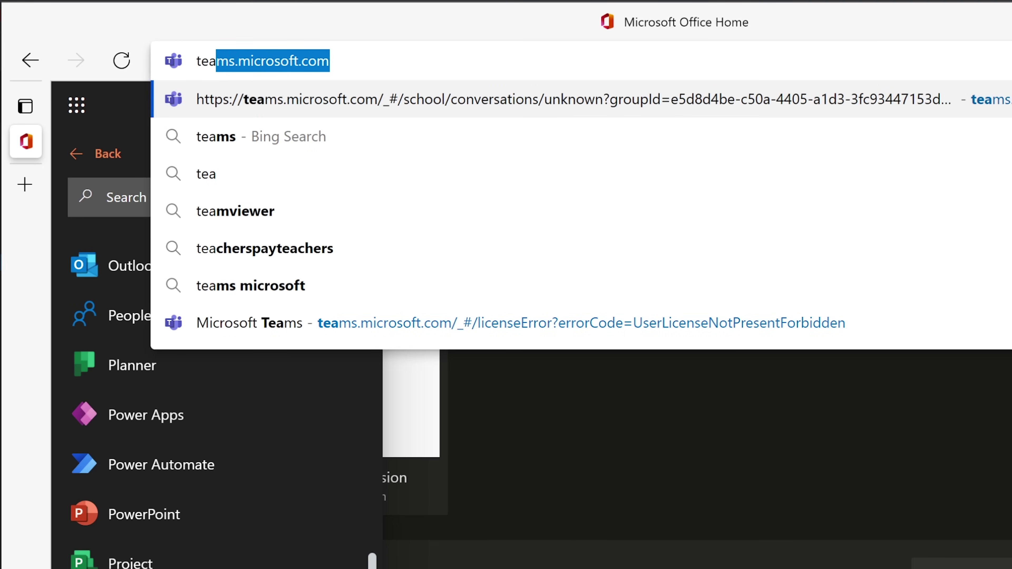
pyautogui.moveTo(330, 60); pyautogui.dragTo(197, 60)
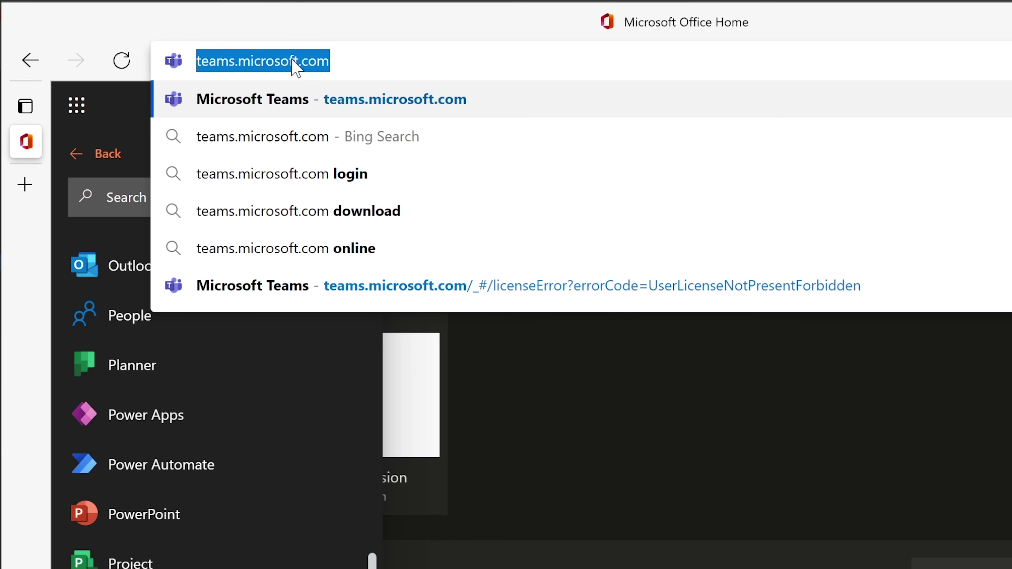
pyautogui.press('Return')
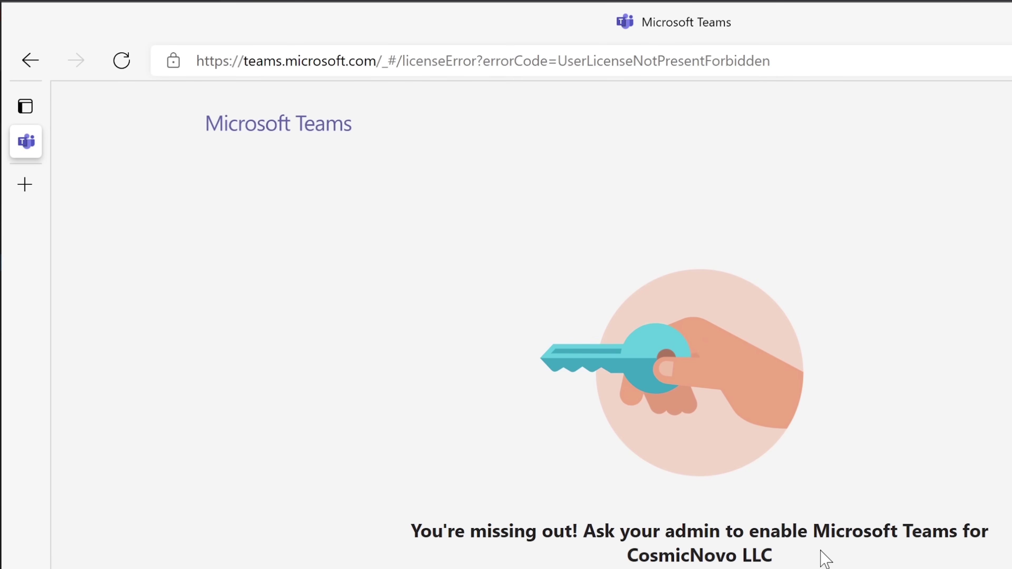
# Inspect the licence error message and the signed-in account details on the Teams page.
pyautogui.moveTo(411, 531); pyautogui.dragTo(845, 558)
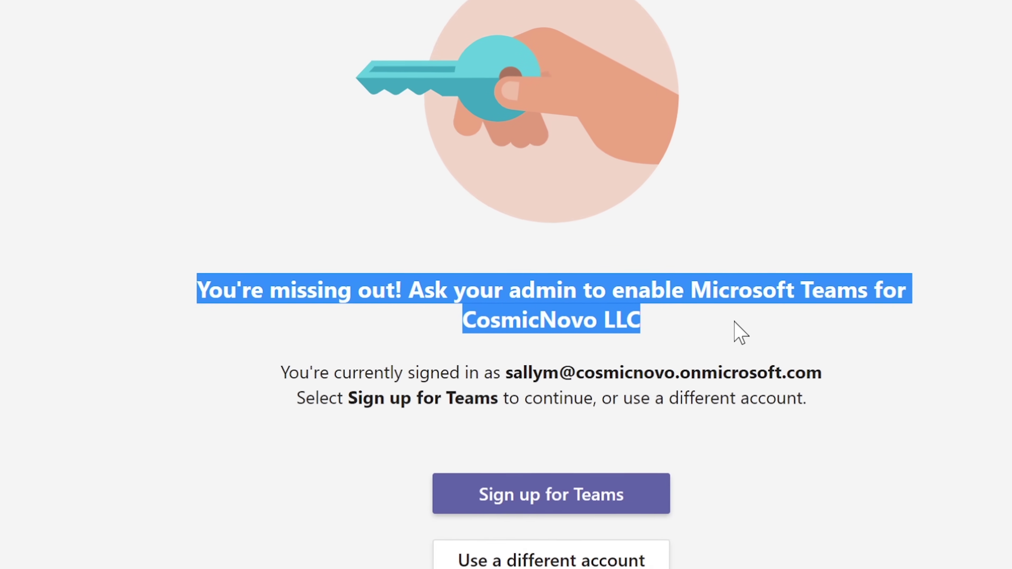
pyautogui.click(756, 324)
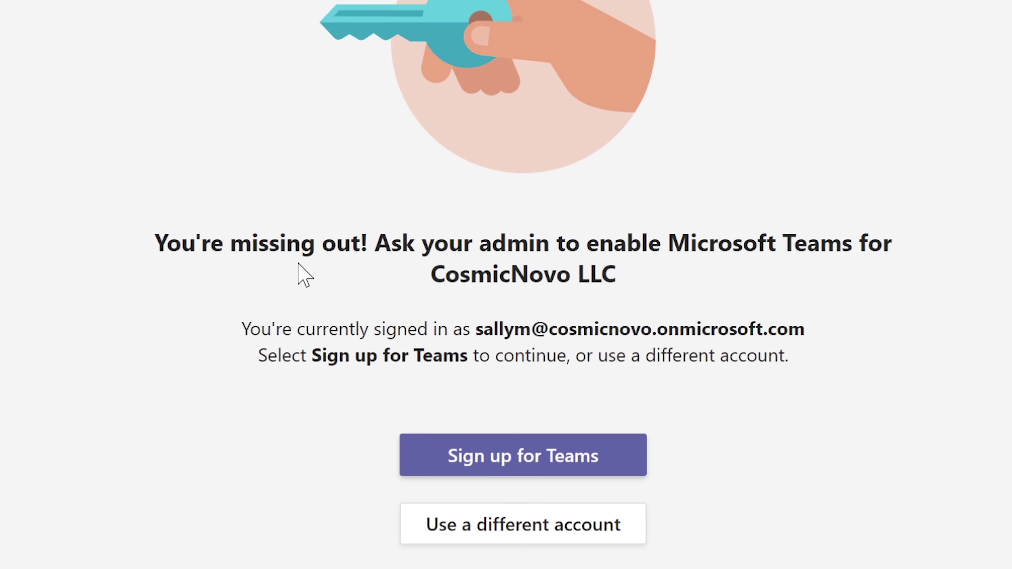
pyautogui.moveTo(242, 329); pyautogui.dragTo(818, 364)
pyautogui.click(818, 364)
# Try Sign up for Teams, then return to the licence-error page and reread the error.
pyautogui.click(491, 462)
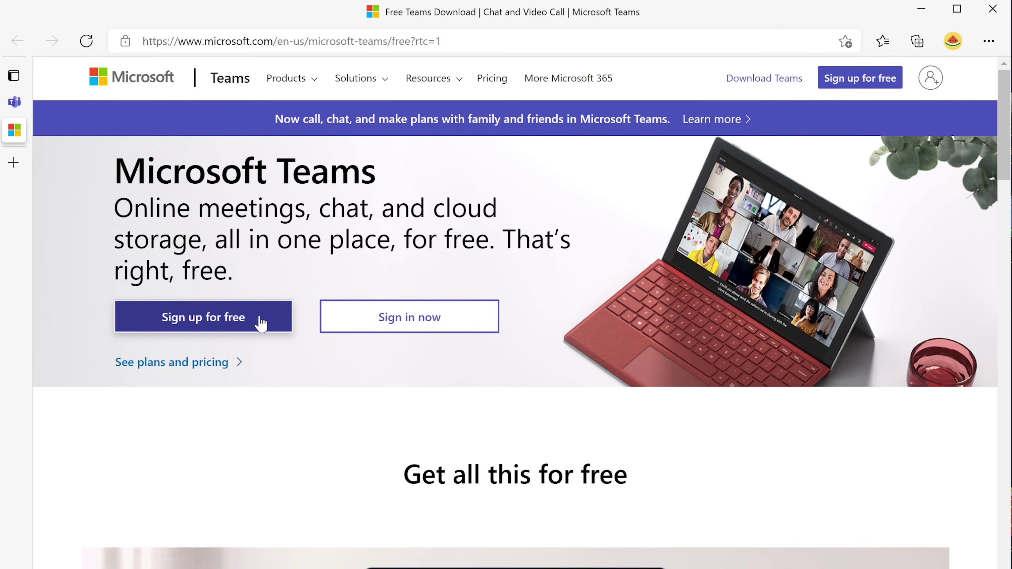
pyautogui.click(18, 105)
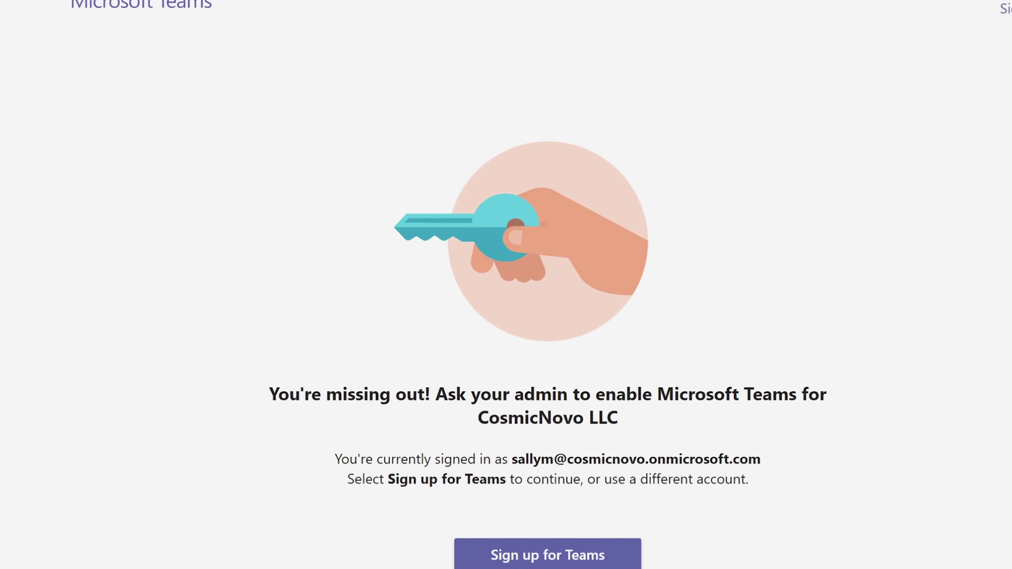
pyautogui.moveTo(237, 399); pyautogui.dragTo(897, 394)
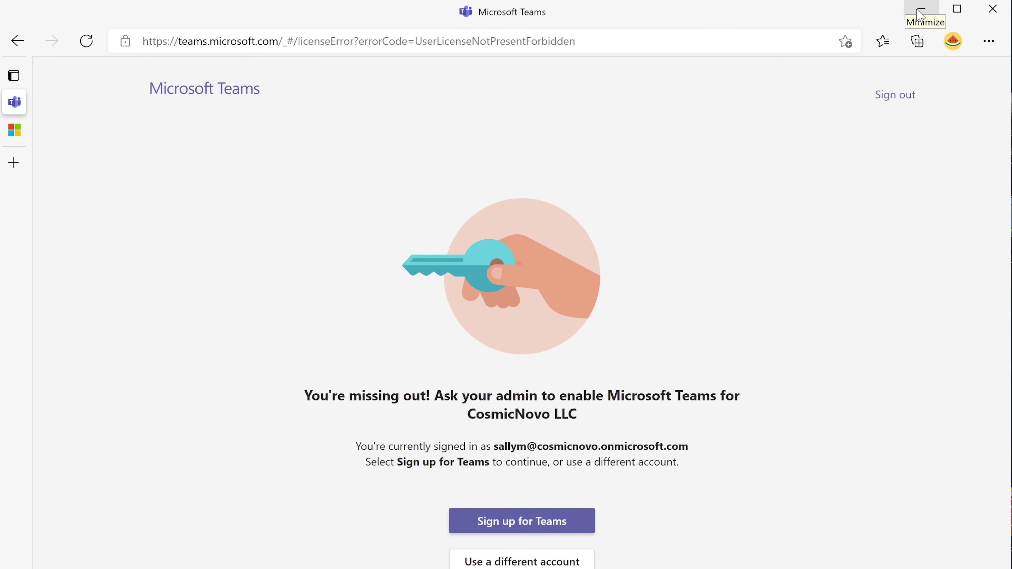
# Open Exchange admin center's Recipients > Groups list showing the four Microsoft 365 groups.
pyautogui.click(917, 10)
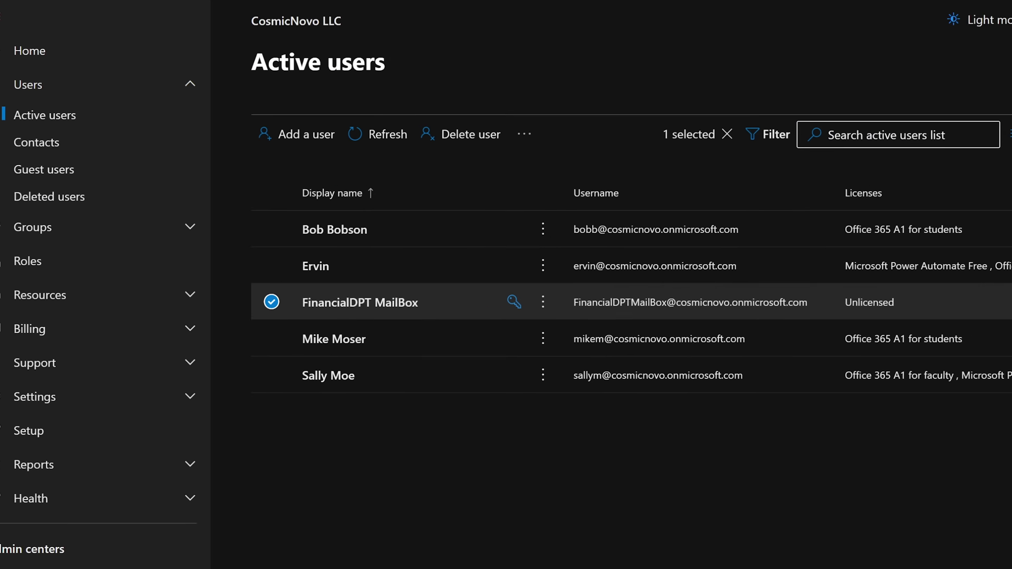
pyautogui.scroll(-3, 113, 428)
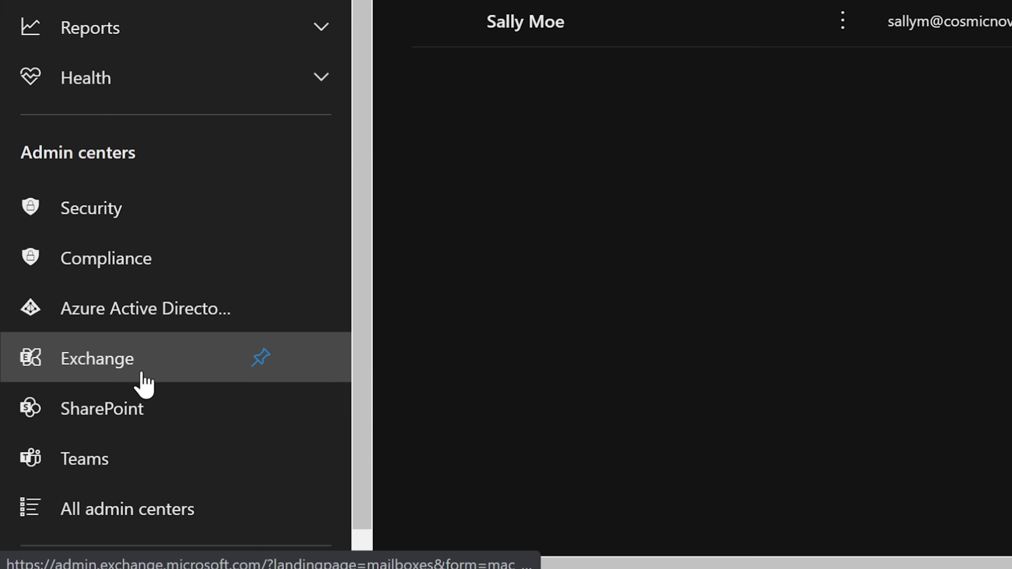
pyautogui.click(128, 365)
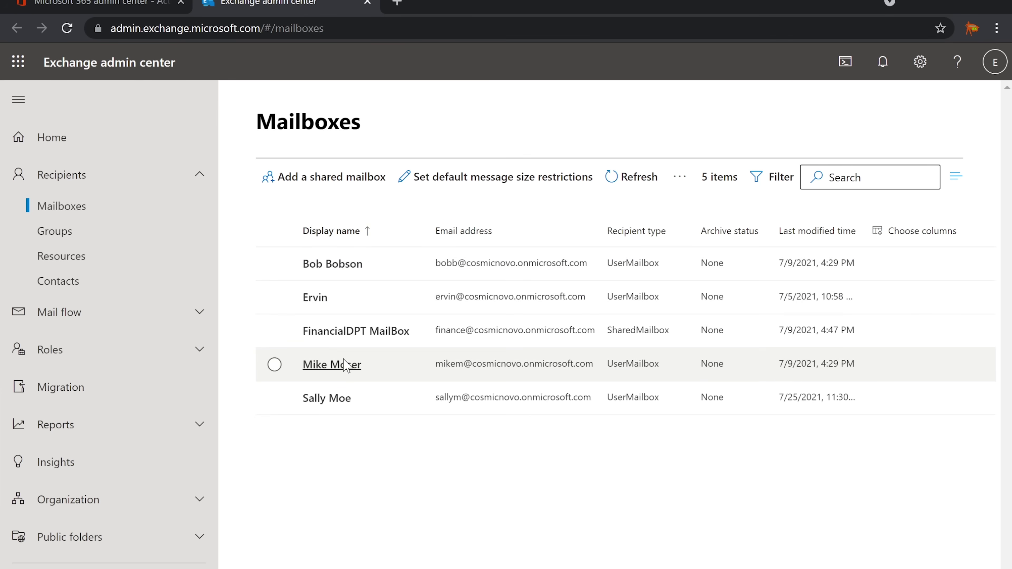
pyautogui.click(59, 233)
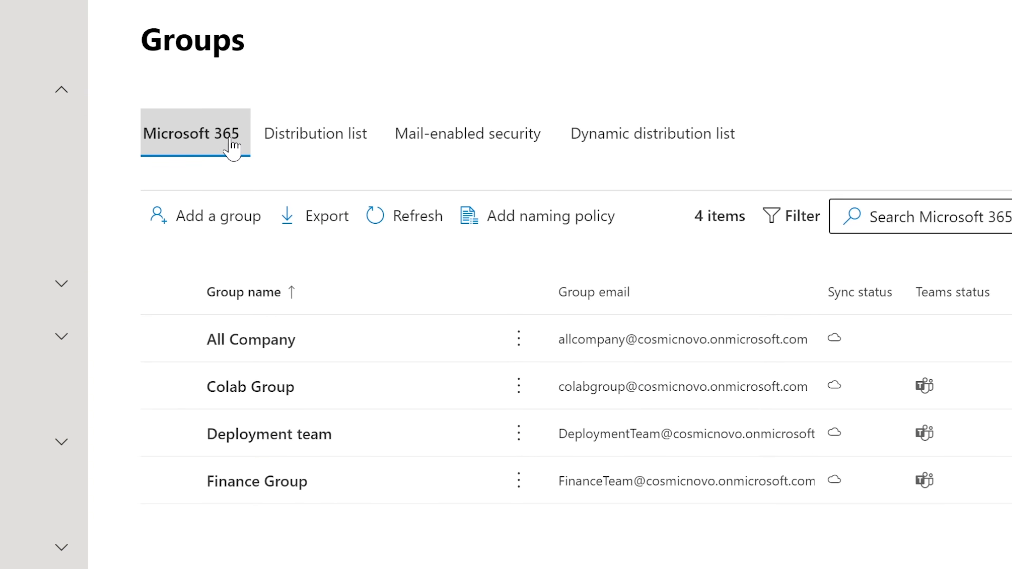
# Open Finance Group's details and note its owner count.
pyautogui.click(277, 480)
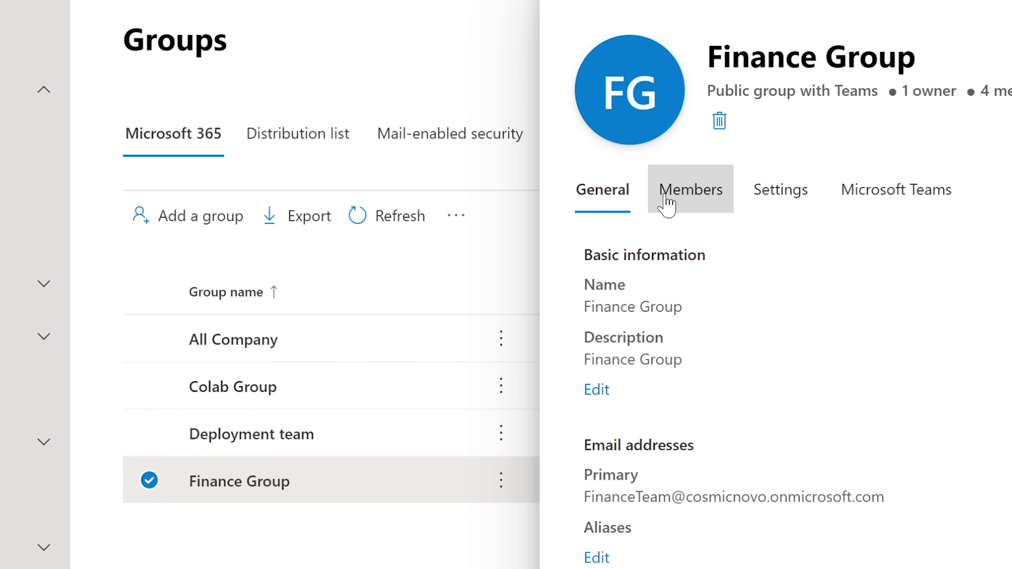
pyautogui.moveTo(665, 57); pyautogui.dragTo(897, 59)
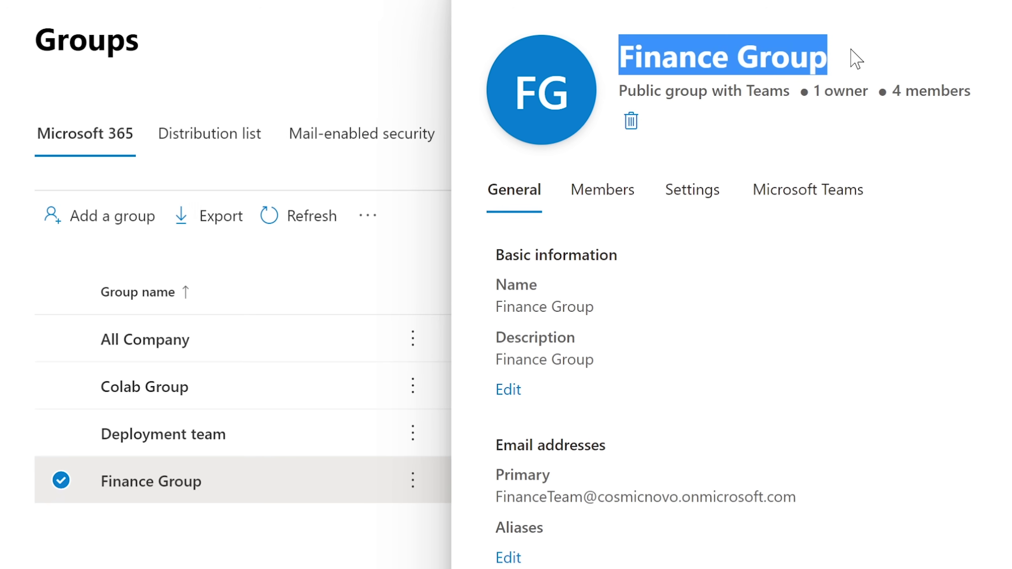
pyautogui.moveTo(809, 91); pyautogui.dragTo(844, 91)
pyautogui.click(832, 121)
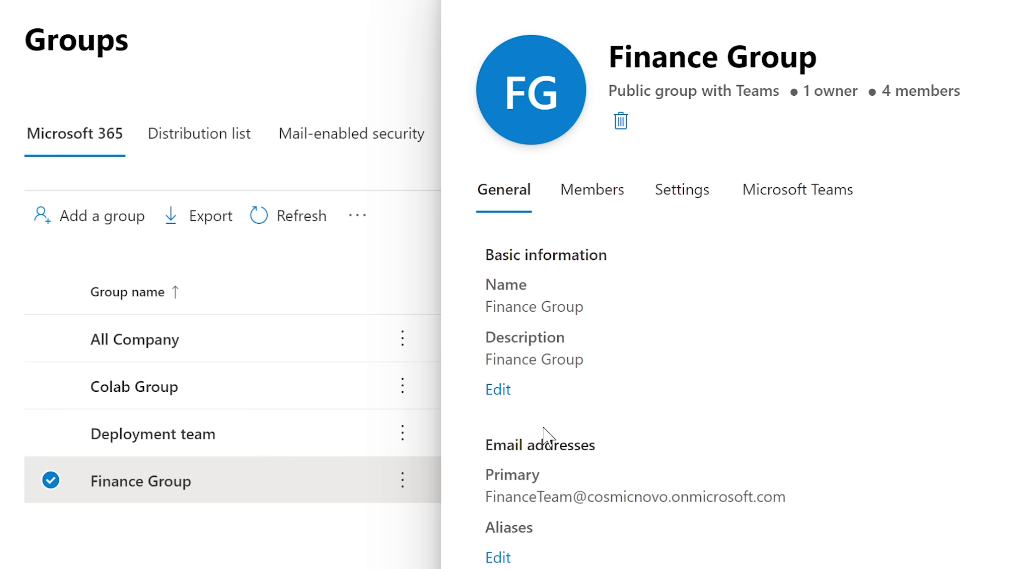
# Review Finance Group's single owner and its four members on the Members tab.
pyautogui.click(588, 196)
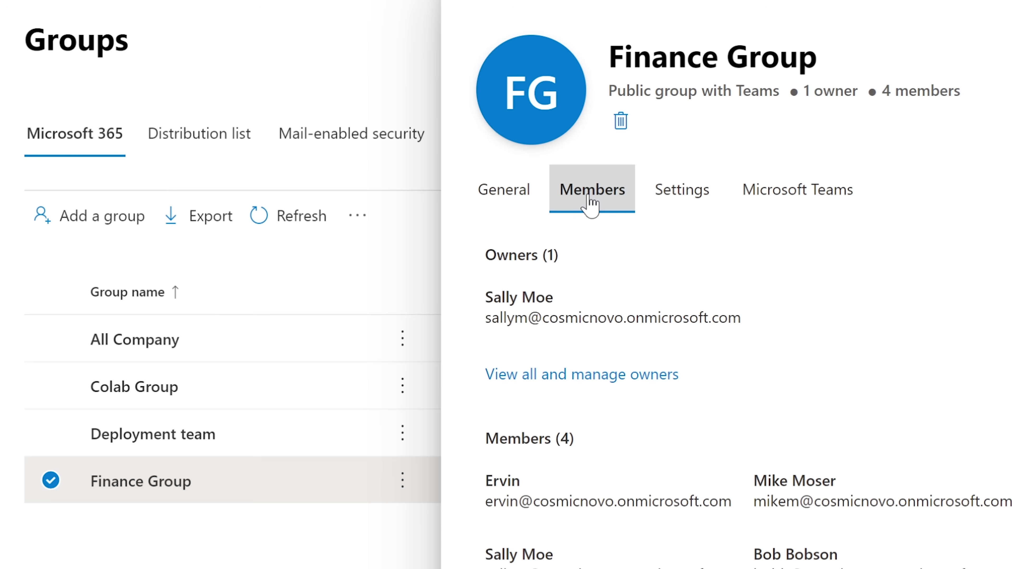
pyautogui.moveTo(485, 297); pyautogui.dragTo(576, 294)
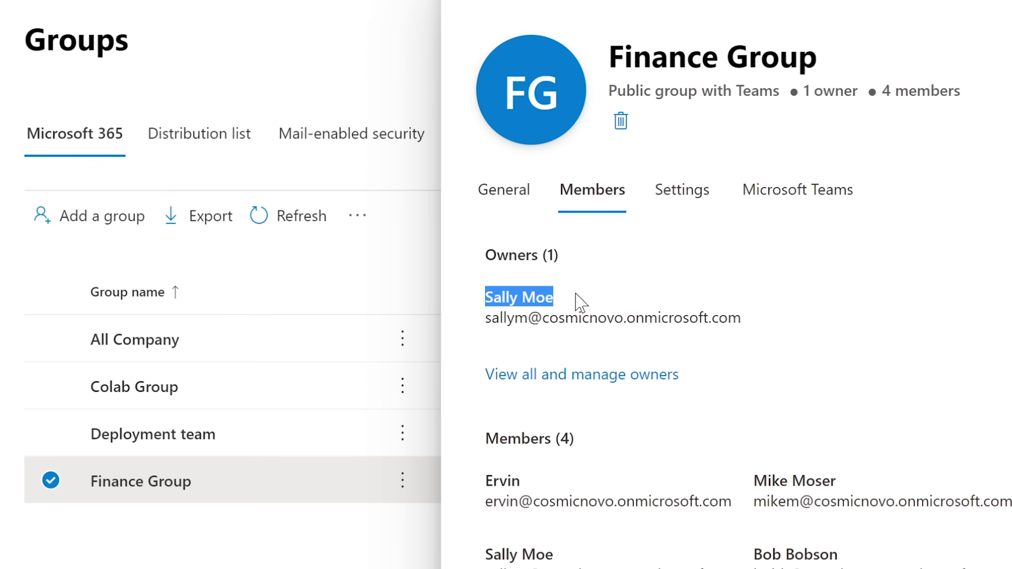
pyautogui.click(610, 339)
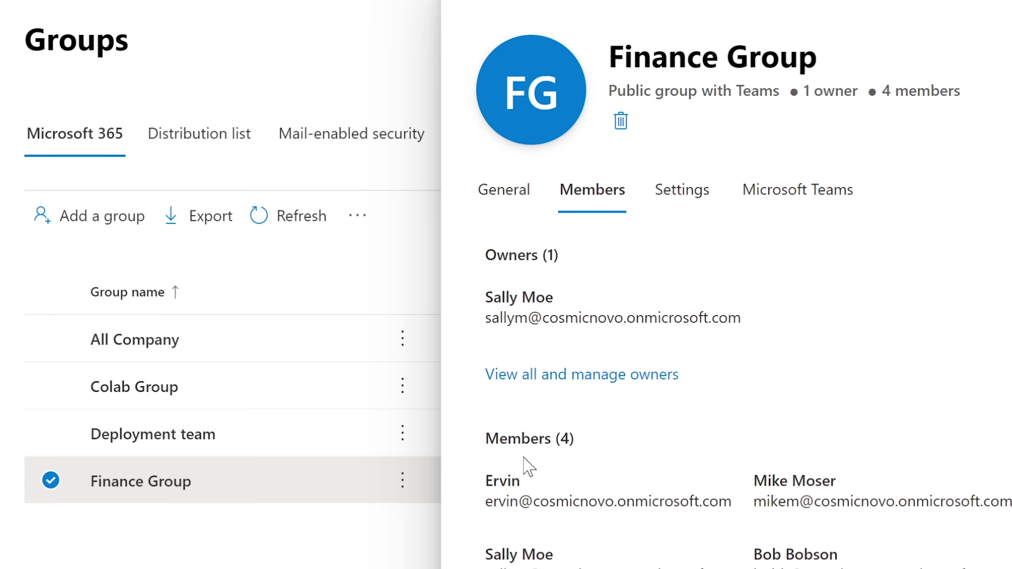
pyautogui.moveTo(482, 440); pyautogui.dragTo(1008, 568)
# Check Finance Group's Microsoft Teams settings, close the panel, and return to the Microsoft 365 admin center.
pyautogui.click(784, 191)
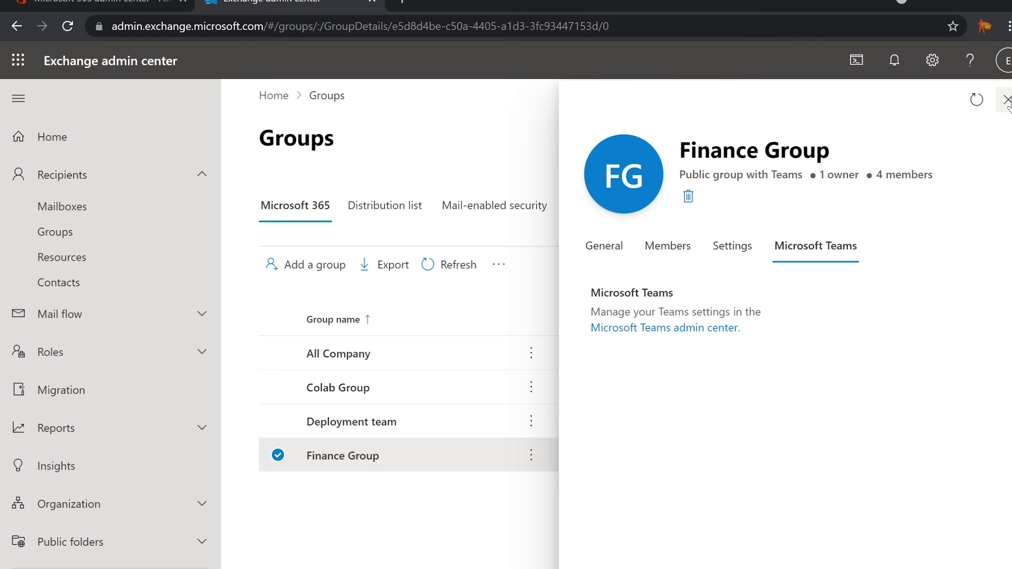
pyautogui.click(1002, 99)
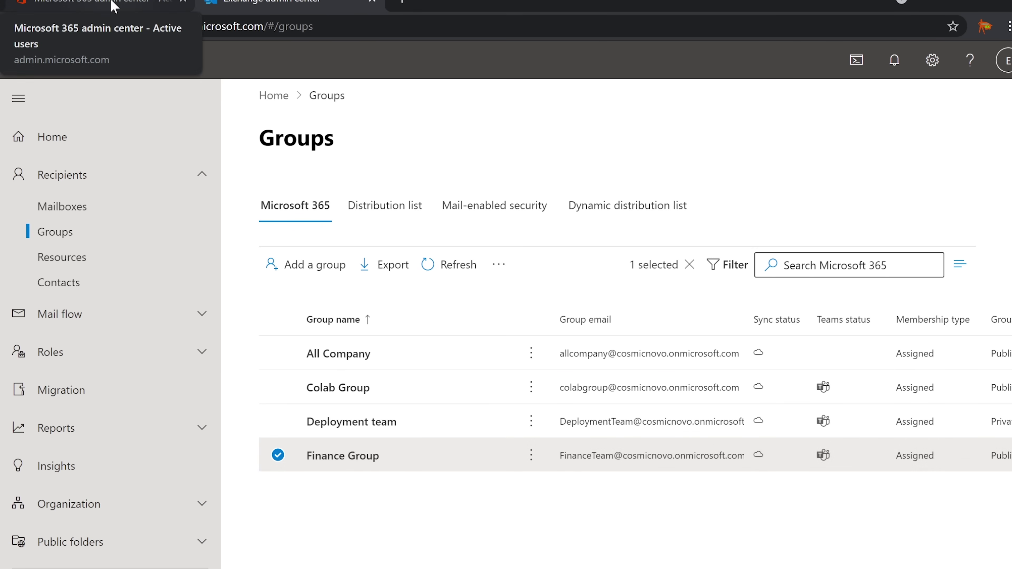
pyautogui.click(119, 4)
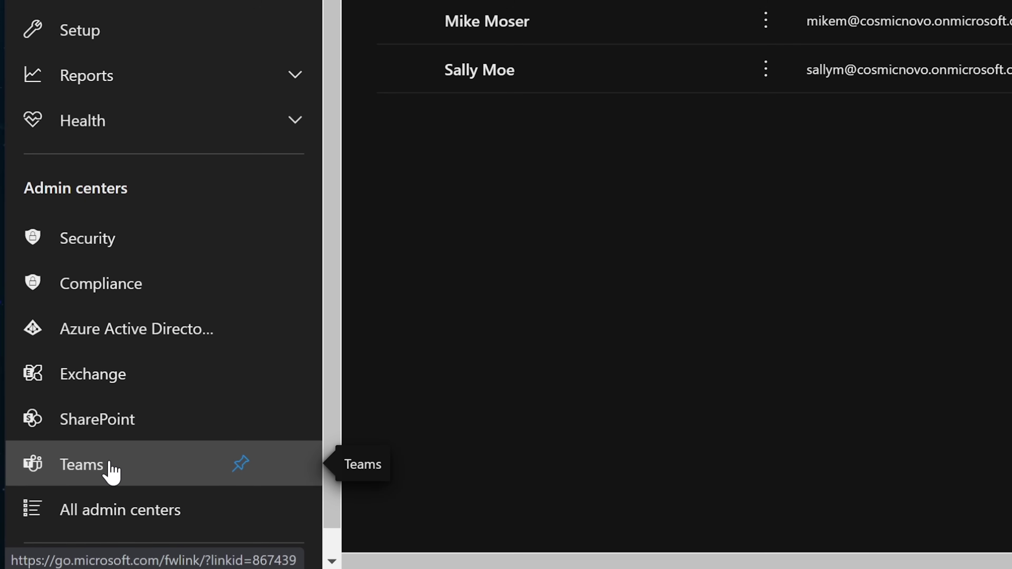
# Open the Microsoft Teams admin center dashboard.
pyautogui.click(100, 466)
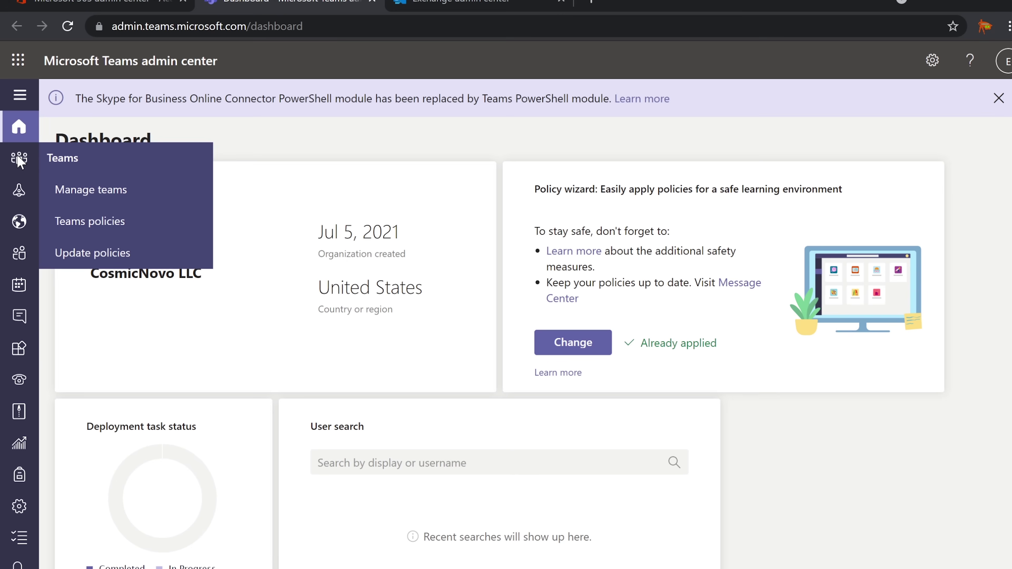
pyautogui.moveTo(20, 200)
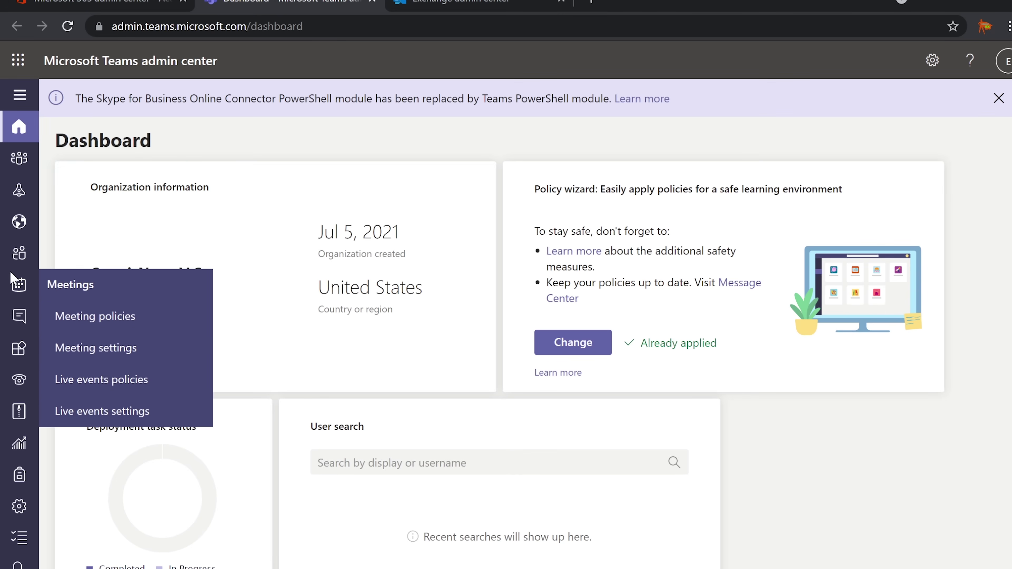
pyautogui.moveTo(11, 351)
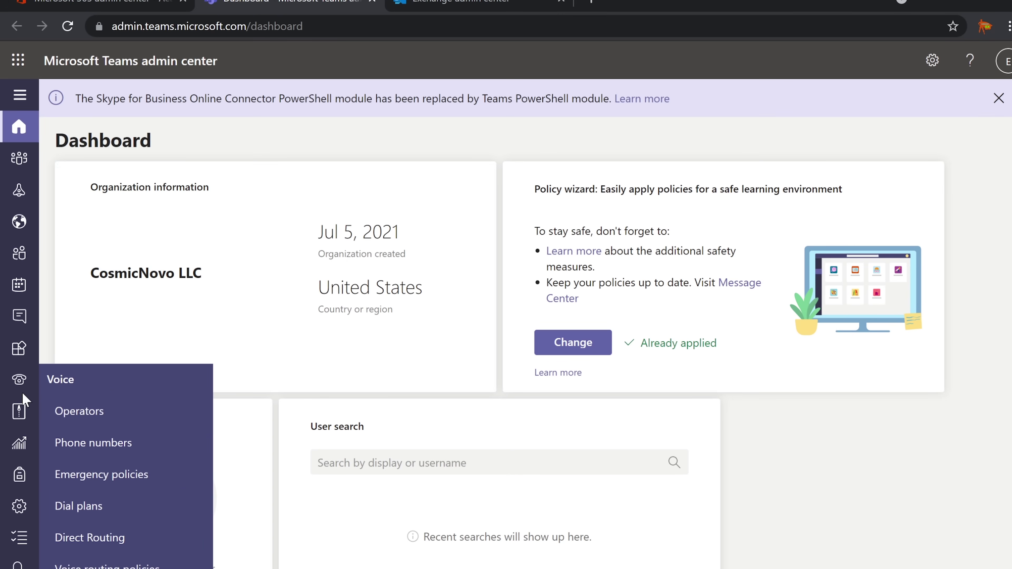
pyautogui.moveTo(20, 506)
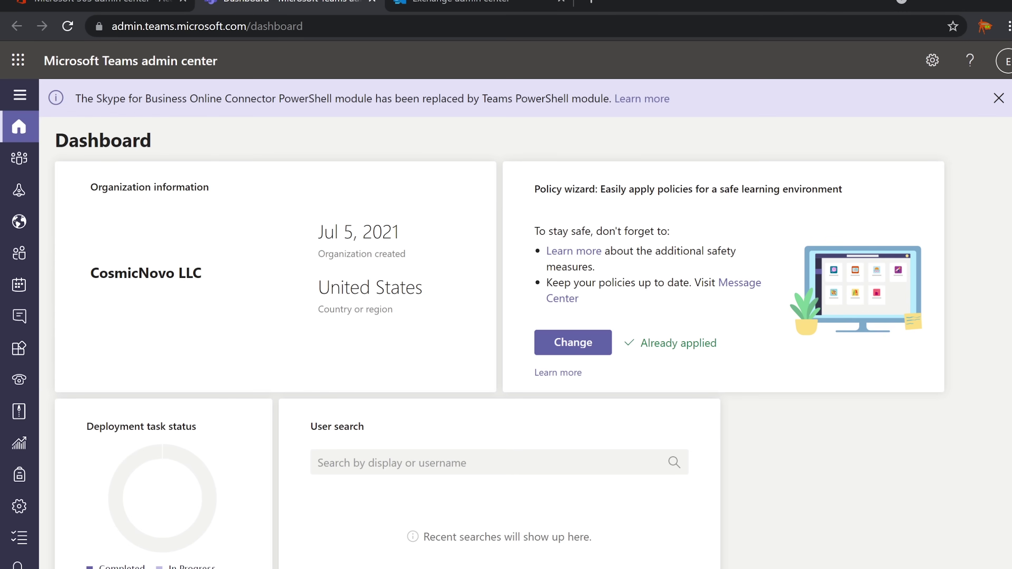
# Reread the licence error asking the admin to enable Teams, then expand the admin center navigation pane.
pyautogui.hotkey('alt', 'Tab')
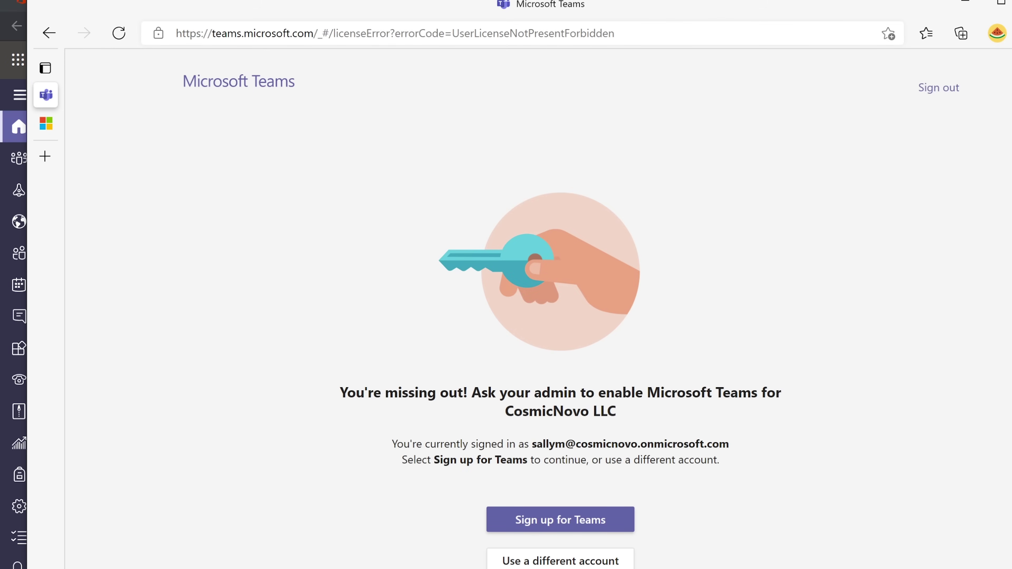
pyautogui.click(965, 4)
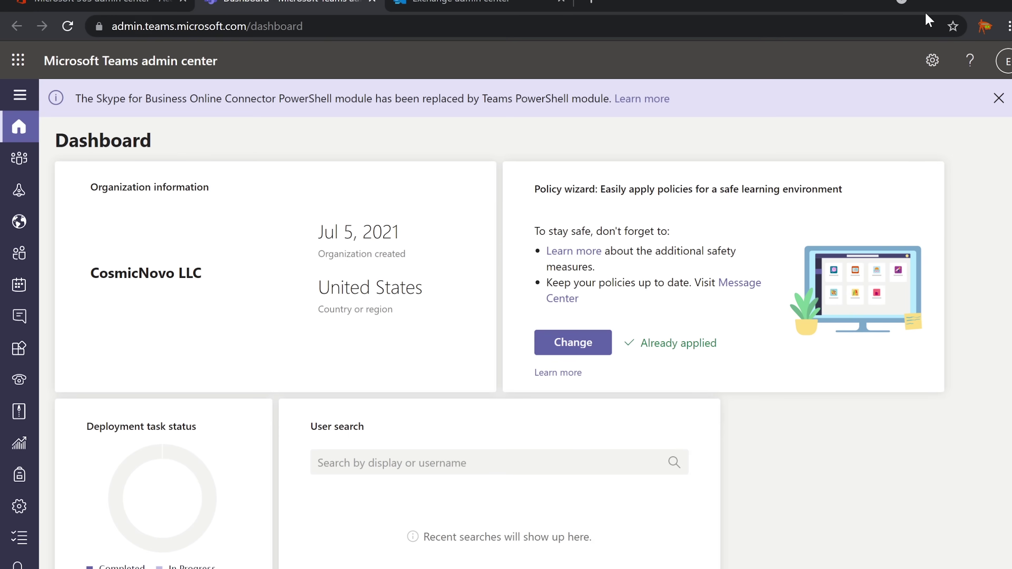
pyautogui.hotkey('alt', 'Tab')
pyautogui.moveTo(584, 393); pyautogui.dragTo(757, 393)
pyautogui.moveTo(471, 393); pyautogui.dragTo(751, 392)
pyautogui.moveTo(25, 161)
pyautogui.click(20, 97)
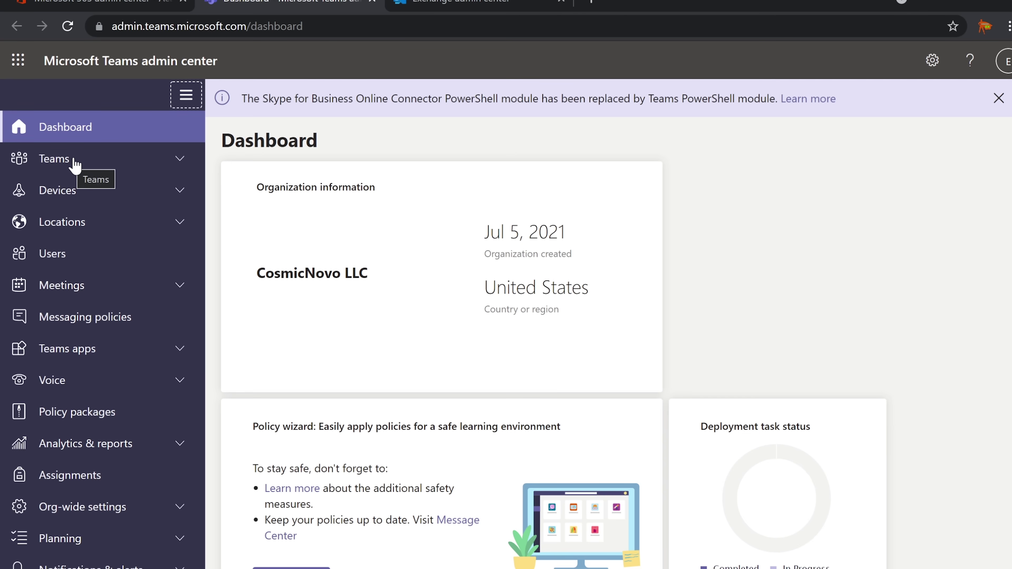
# Open Finance Group under Teams > Manage teams, noting four members, one Owner, and Public privacy.
pyautogui.click(430, 5)
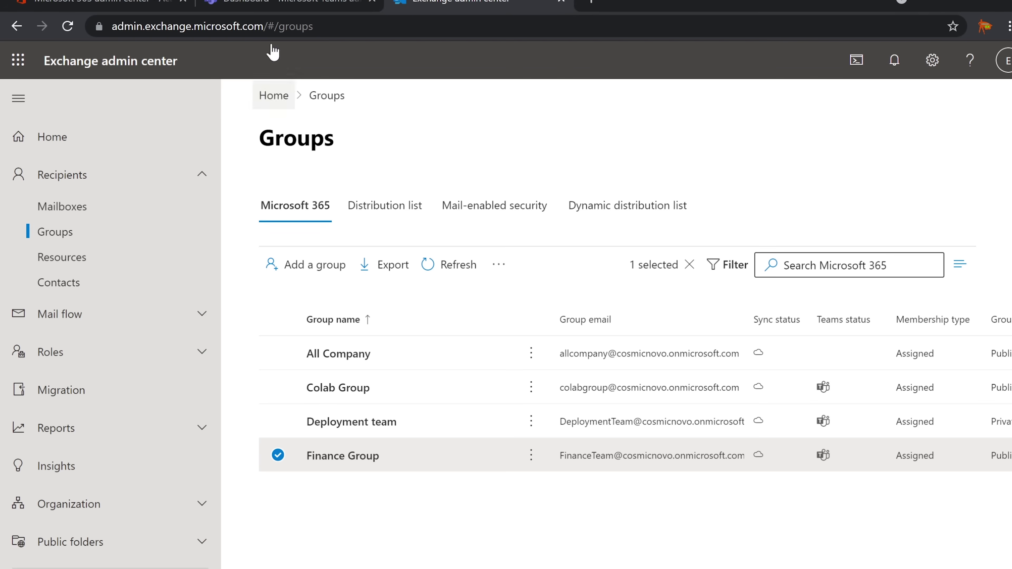
pyautogui.click(271, 6)
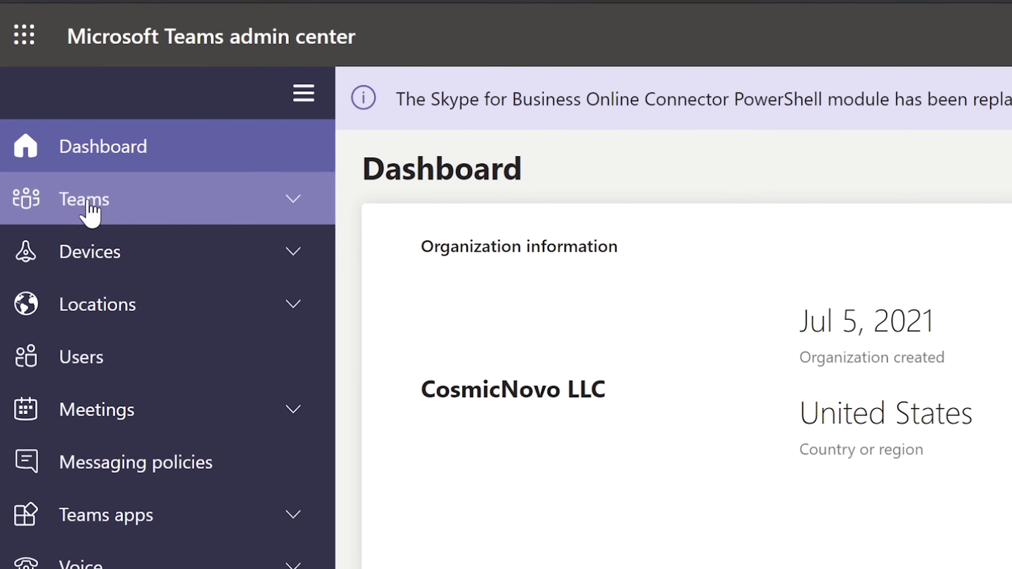
pyautogui.click(91, 211)
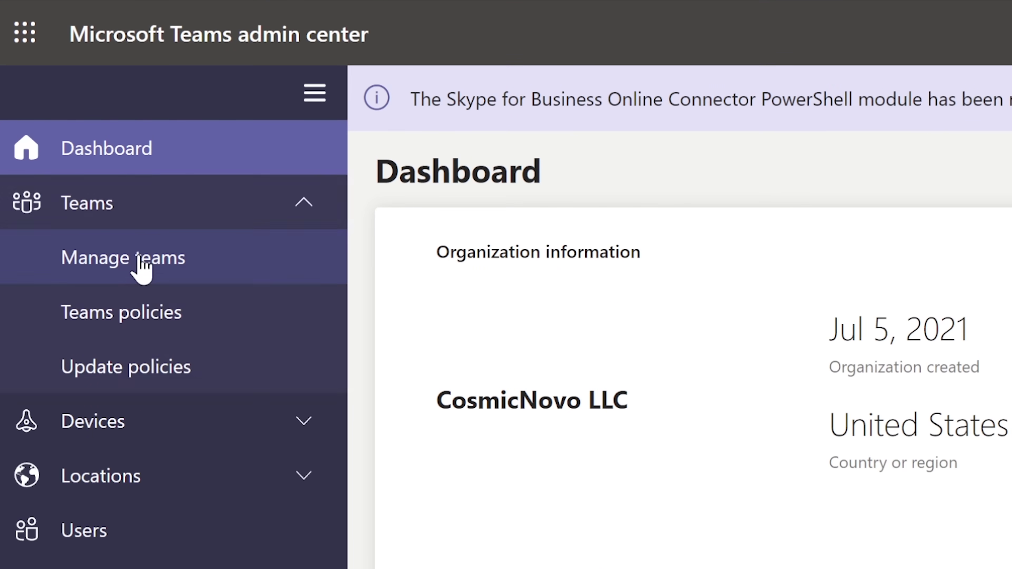
pyautogui.click(140, 265)
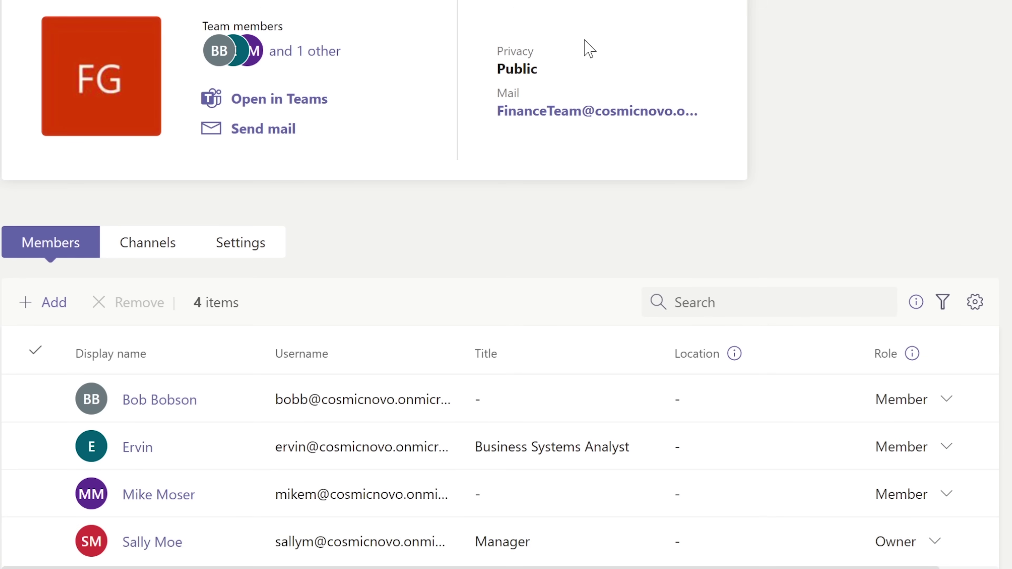
pyautogui.moveTo(531, 68)
pyautogui.mouseDown()
pyautogui.moveTo(500, 74)
pyautogui.moveTo(545, 71)
pyautogui.mouseUp()
pyautogui.doubleClick(544, 74)
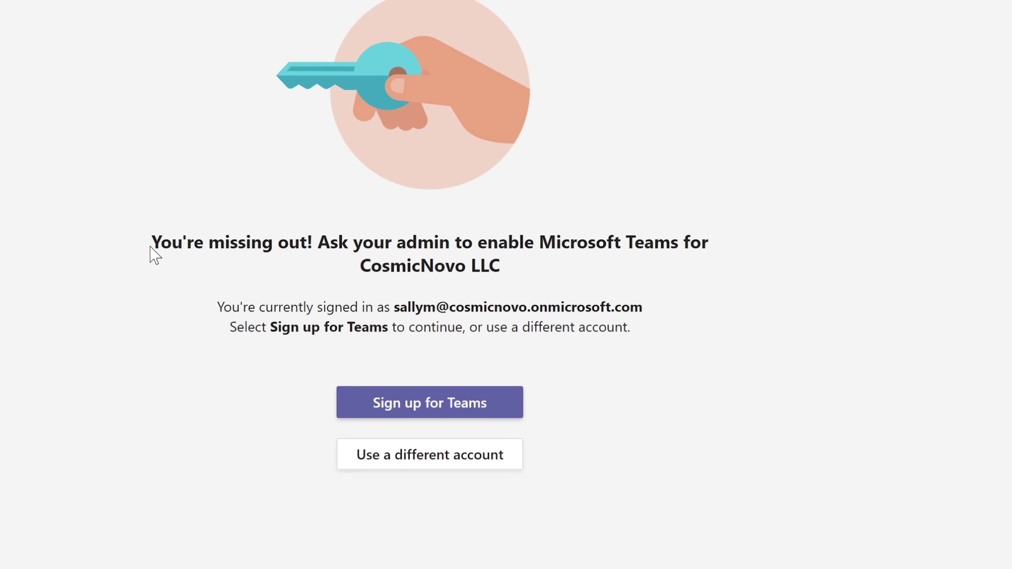
pyautogui.moveTo(150, 239); pyautogui.dragTo(679, 242)
pyautogui.moveTo(682, 242); pyautogui.dragTo(661, 282)
pyautogui.click(585, 294)
pyautogui.moveTo(217, 307); pyautogui.dragTo(642, 307)
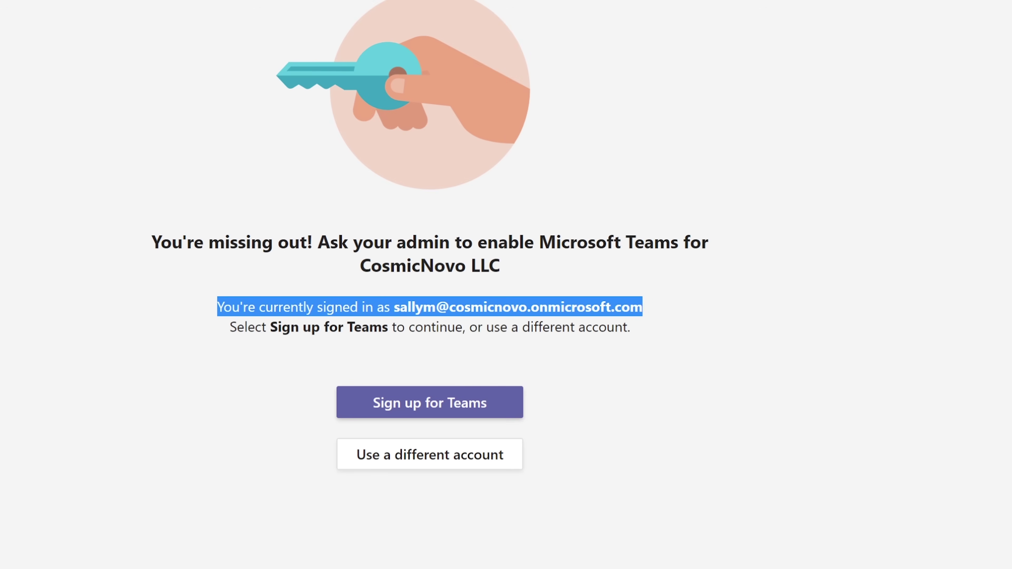
pyautogui.click(646, 314)
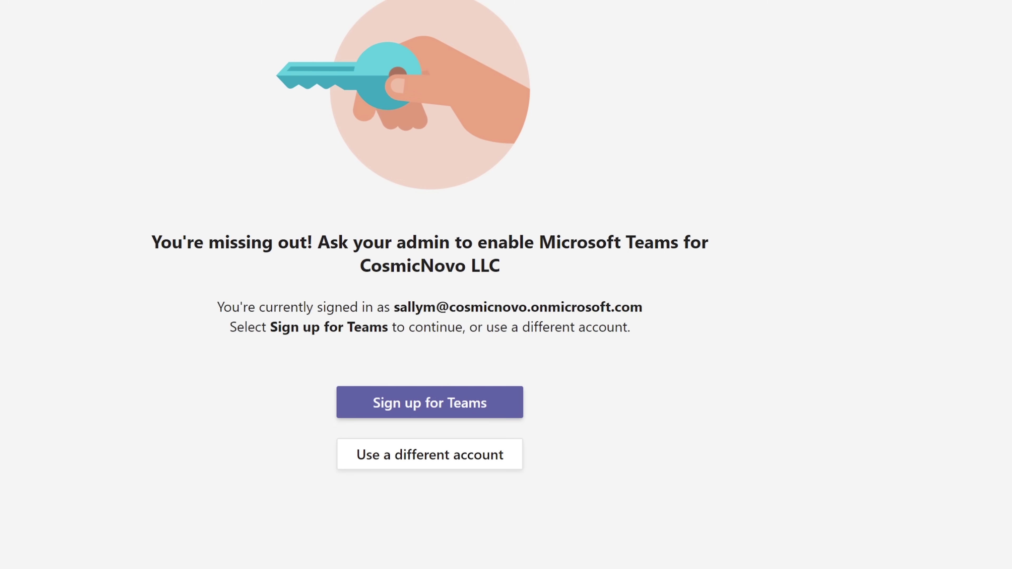
pyautogui.moveTo(230, 327); pyautogui.dragTo(643, 322)
pyautogui.click(643, 322)
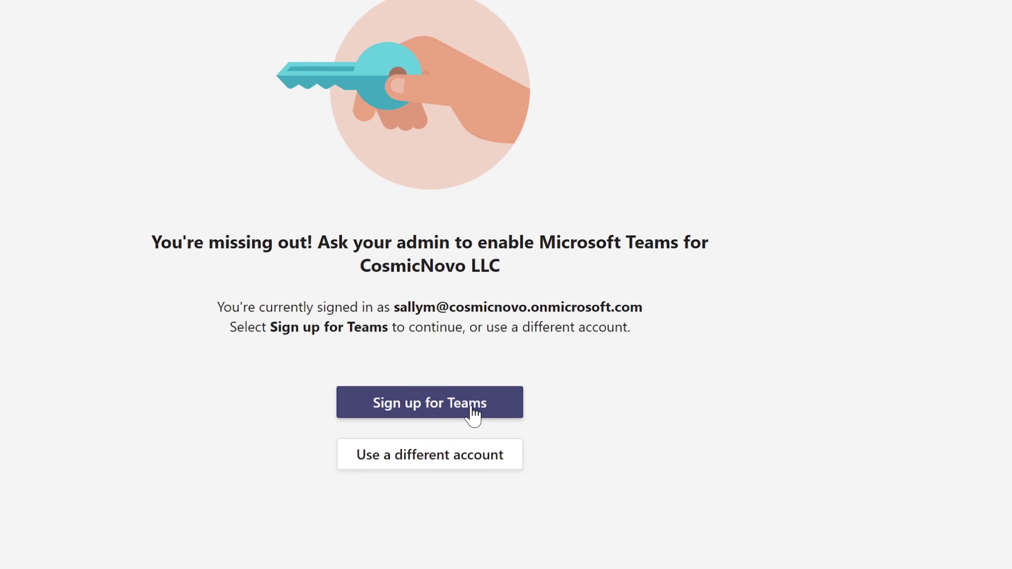
pyautogui.moveTo(390, 307); pyautogui.dragTo(663, 306)
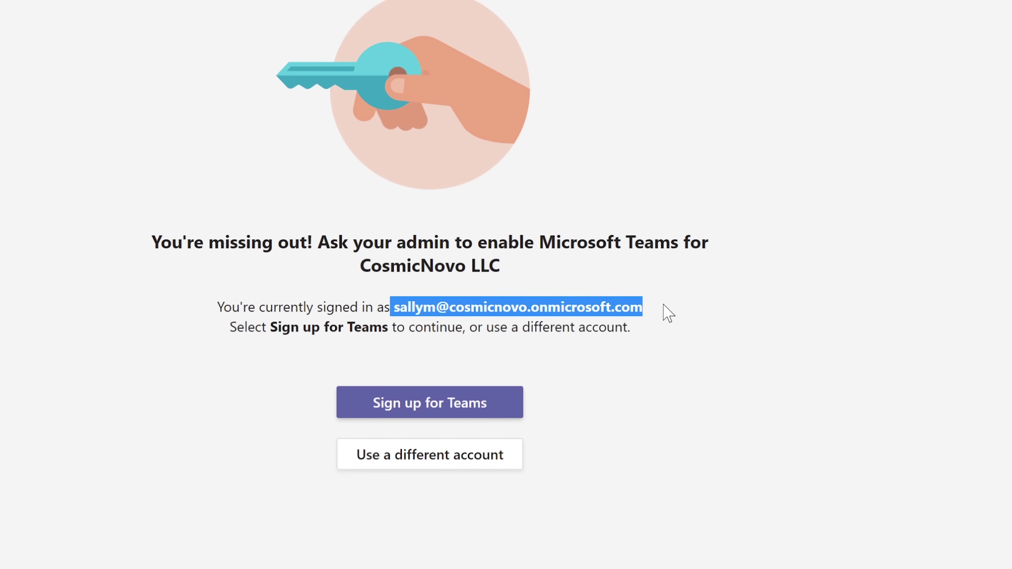
pyautogui.click(663, 305)
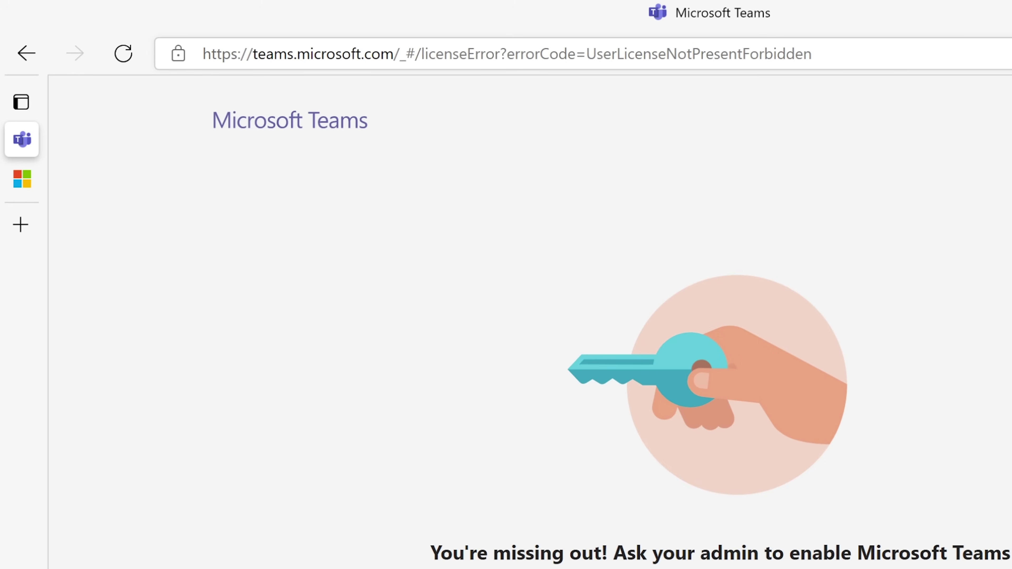
pyautogui.moveTo(250, 53); pyautogui.dragTo(488, 53)
pyautogui.click(259, 53)
pyautogui.click(486, 53)
pyautogui.moveTo(414, 53); pyautogui.dragTo(507, 53)
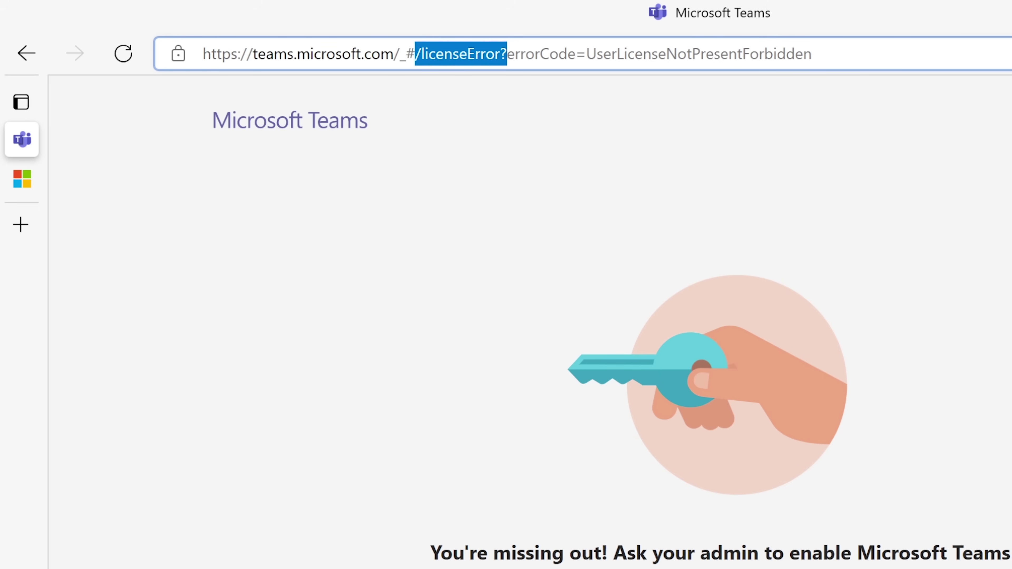
pyautogui.click(507, 53)
pyautogui.moveTo(506, 53); pyautogui.dragTo(812, 53)
pyautogui.click(586, 53)
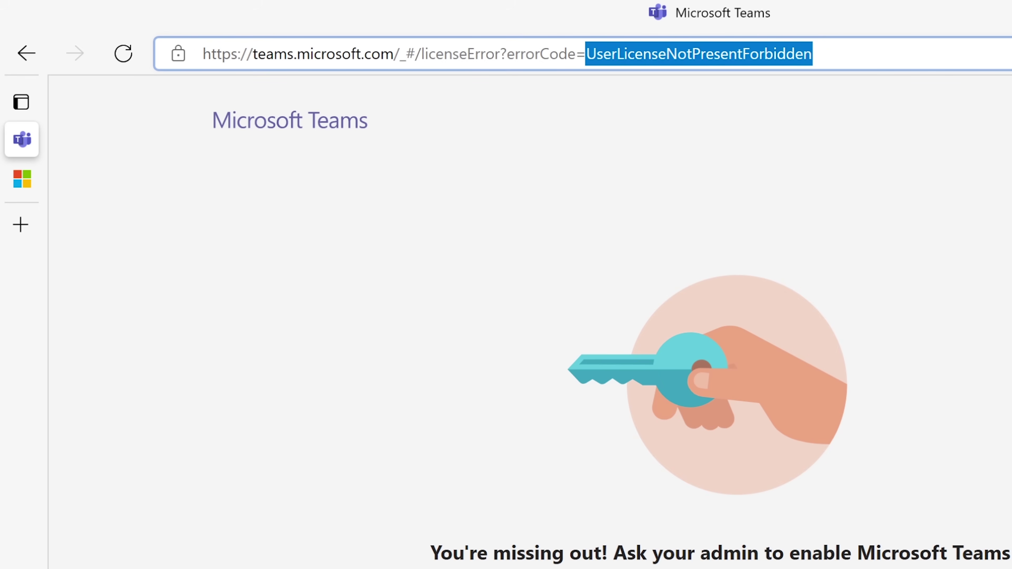
pyautogui.click(813, 53)
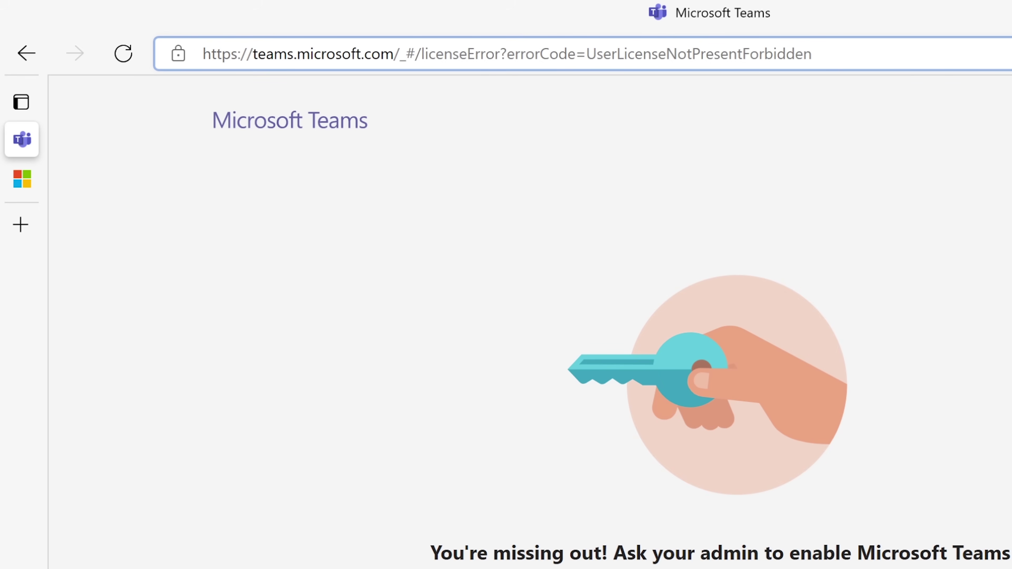
pyautogui.moveTo(813, 52); pyautogui.dragTo(420, 53)
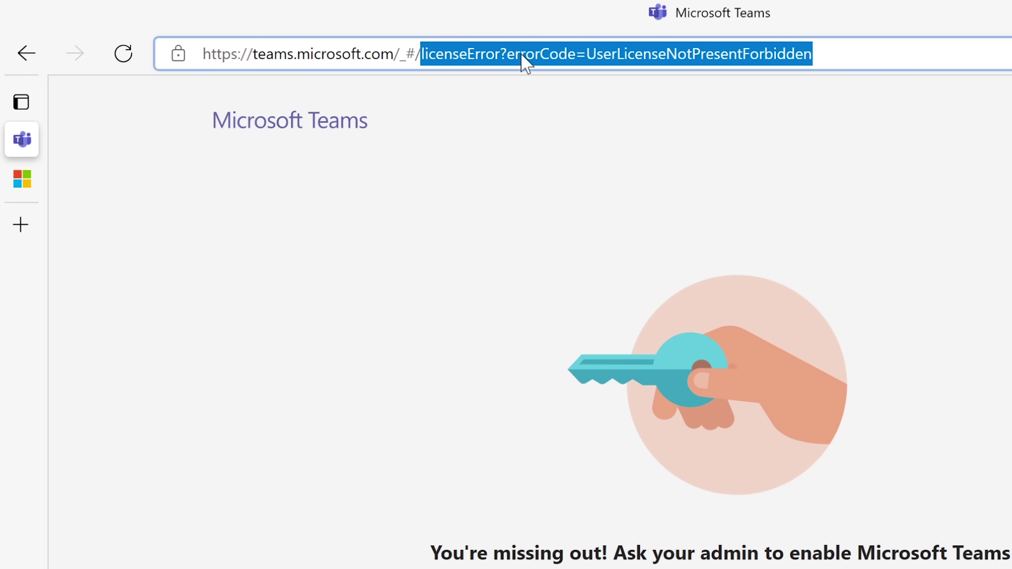
pyautogui.click(528, 56)
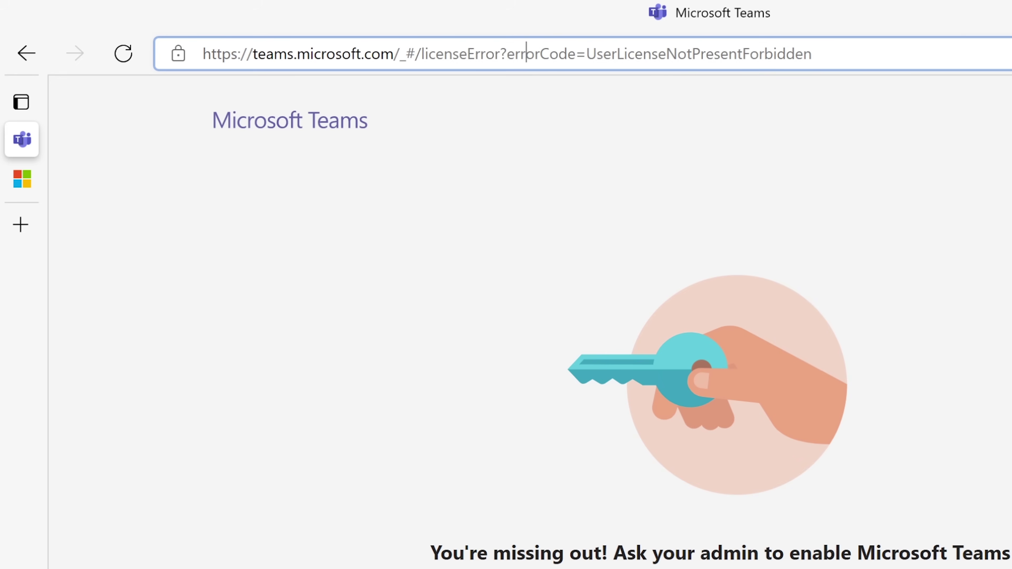
pyautogui.hotkey('shift', 'Right')
pyautogui.hotkey('shift', 'Right')
pyautogui.hotkey('shift', 'Right')
pyautogui.hotkey('shift', 'Right')
pyautogui.hotkey('shift', 'Right')
pyautogui.hotkey('shift', 'Right')
pyautogui.hotkey('shift', 'Right')
pyautogui.hotkey('shift', 'Right')
pyautogui.hotkey('shift', 'Right')
pyautogui.hotkey('shift', 'Right')
pyautogui.hotkey('shift', 'Right')
pyautogui.hotkey('shift', 'Right')
pyautogui.hotkey('shift', 'Right')
pyautogui.hotkey('shift', 'Right')
pyautogui.hotkey('shift', 'Right')
pyautogui.hotkey('shift', 'Right')
pyautogui.hotkey('shift', 'Right')
pyautogui.hotkey('shift', 'Right')
pyautogui.hotkey('shift', 'Right')
pyautogui.hotkey('shift', 'Right')
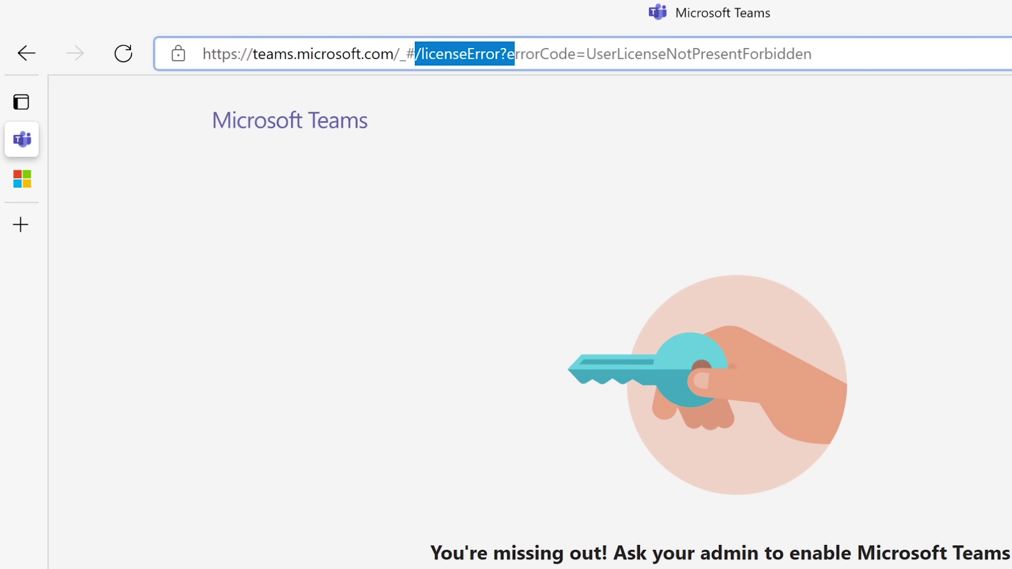
pyautogui.hotkey('shift', 'Right')
pyautogui.hotkey('shift', 'Right')
pyautogui.hotkey('shift', 'Right')
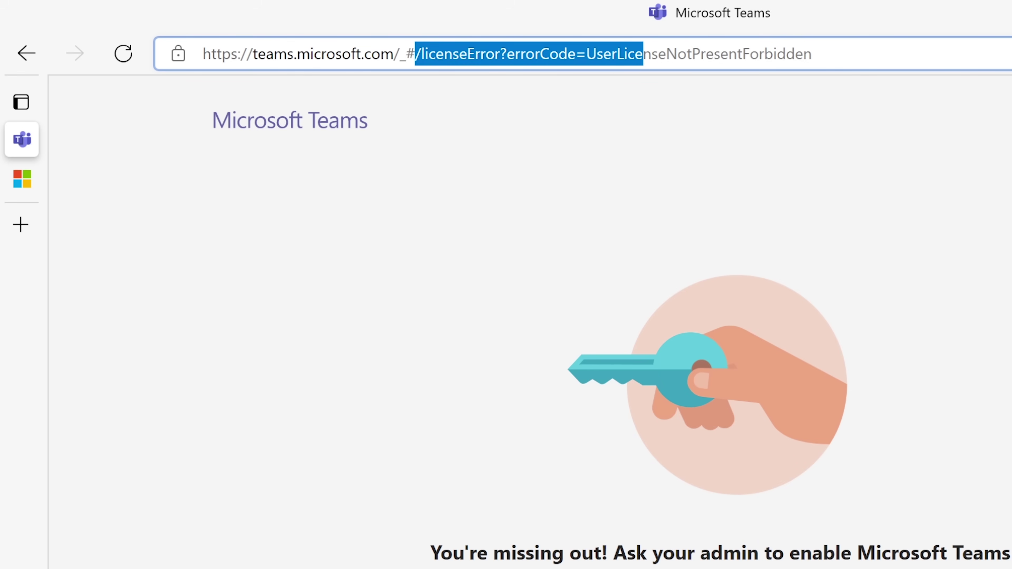
pyautogui.hotkey('shift', 'Right')
pyautogui.hotkey('shift', 'Right')
pyautogui.hotkey('shift', 'Right')
pyautogui.hotkey('shift', 'Right')
pyautogui.hotkey('shift', 'Right')
pyautogui.hotkey('shift', 'Right')
pyautogui.hotkey('shift', 'Right')
pyautogui.hotkey('shift', 'Right')
pyautogui.hotkey('shift', 'Right')
pyautogui.hotkey('shift', 'Right')
pyautogui.hotkey('shift', 'Right')
pyautogui.hotkey('shift', 'Right')
pyautogui.hotkey('shift', 'Right')
pyautogui.hotkey('shift', 'Right')
pyautogui.hotkey('shift', 'Right')
pyautogui.hotkey('shift', 'Right')
pyautogui.hotkey('shift', 'Right')
pyautogui.hotkey('shift', 'Left')
pyautogui.hotkey('shift', 'Left')
pyautogui.hotkey('shift', 'Left')
pyautogui.hotkey('shift', 'Left')
pyautogui.click(742, 55)
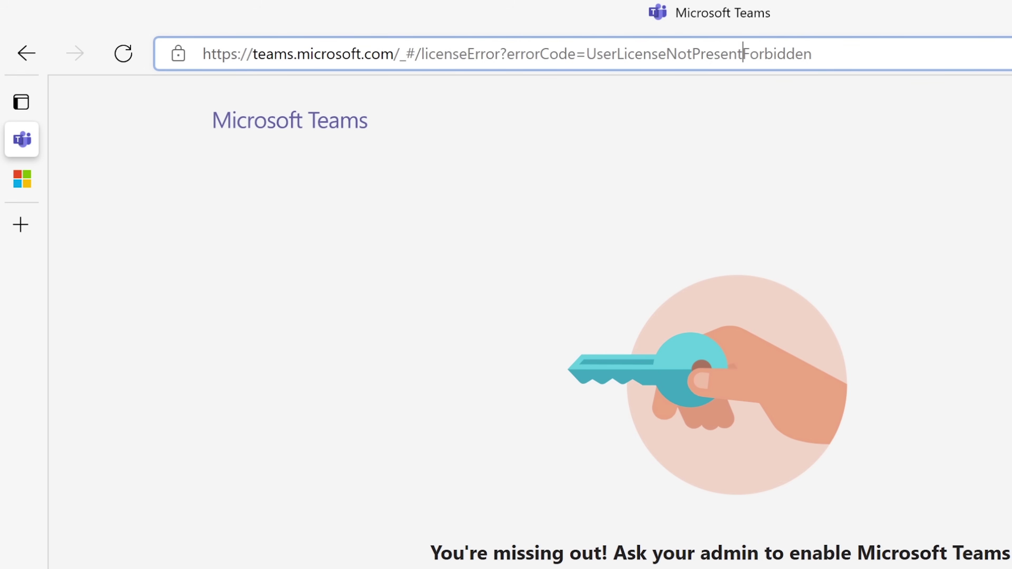
pyautogui.moveTo(742, 56); pyautogui.dragTo(591, 60)
pyautogui.click(812, 53)
pyautogui.hotkey('shift', 'Left')
pyautogui.hotkey('shift', 'Left')
pyautogui.hotkey('shift', 'Left')
pyautogui.hotkey('shift', 'Left')
pyautogui.hotkey('shift', 'Left')
pyautogui.hotkey('shift', 'Left')
pyautogui.hotkey('shift', 'Left')
pyautogui.hotkey('shift', 'Left')
pyautogui.hotkey('shift', 'Left')
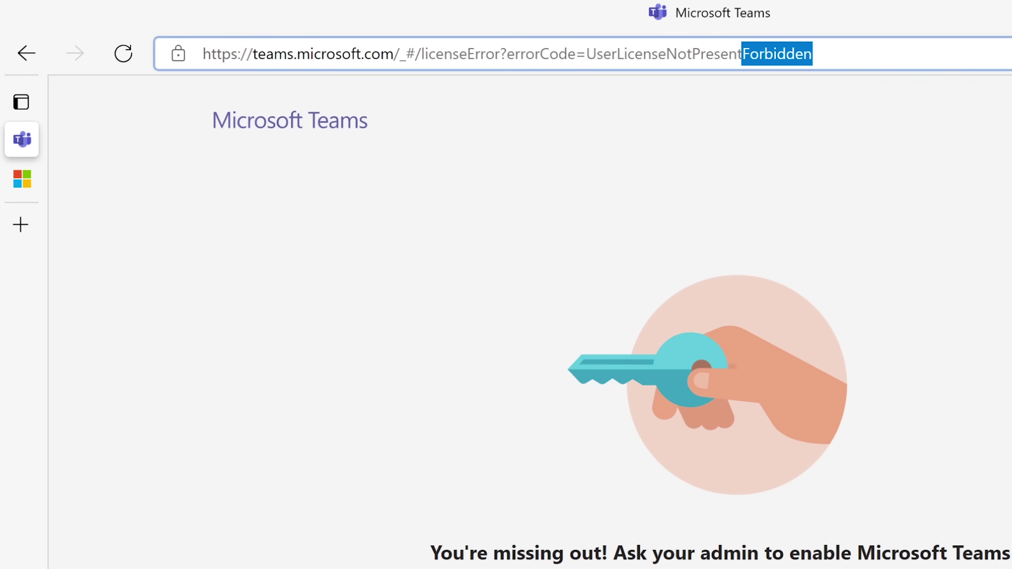
pyautogui.moveTo(585, 53); pyautogui.dragTo(737, 53)
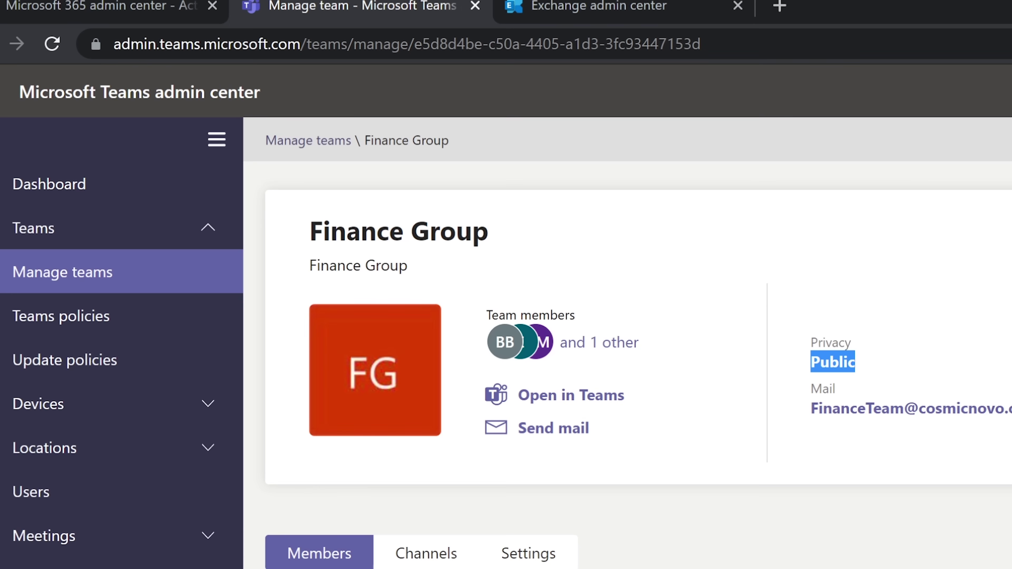
# Show the last active user's licences: Microsoft Power Automate Free and Office 365 A1 for faculty.
pyautogui.click(84, 18)
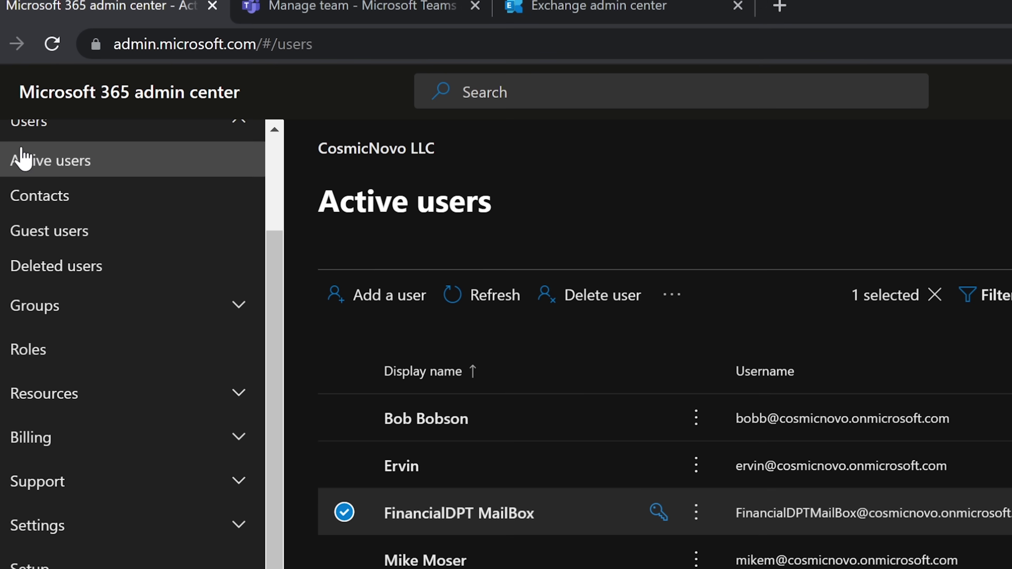
pyautogui.scroll(3, 24, 160)
pyautogui.click(38, 245)
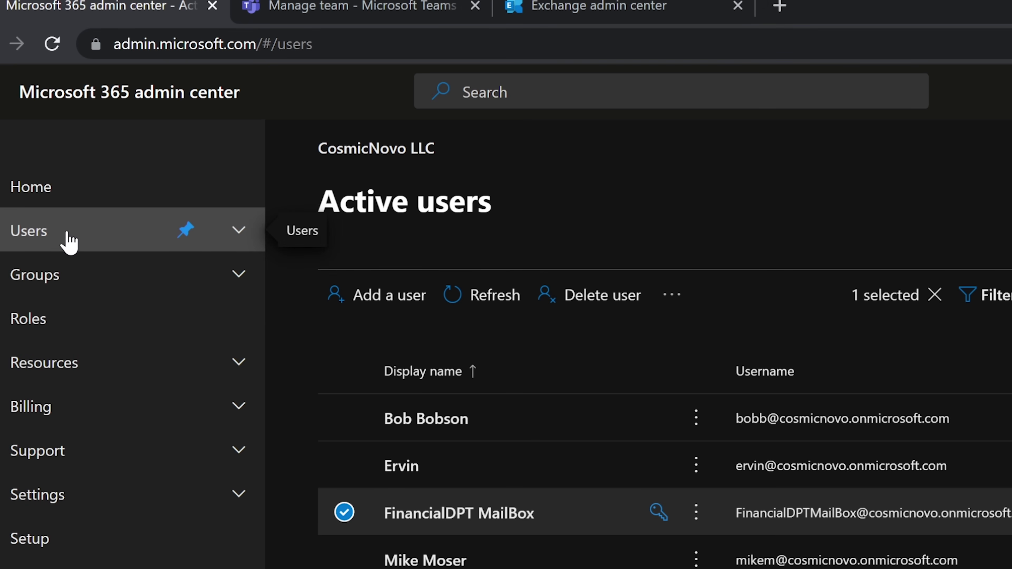
pyautogui.click(68, 241)
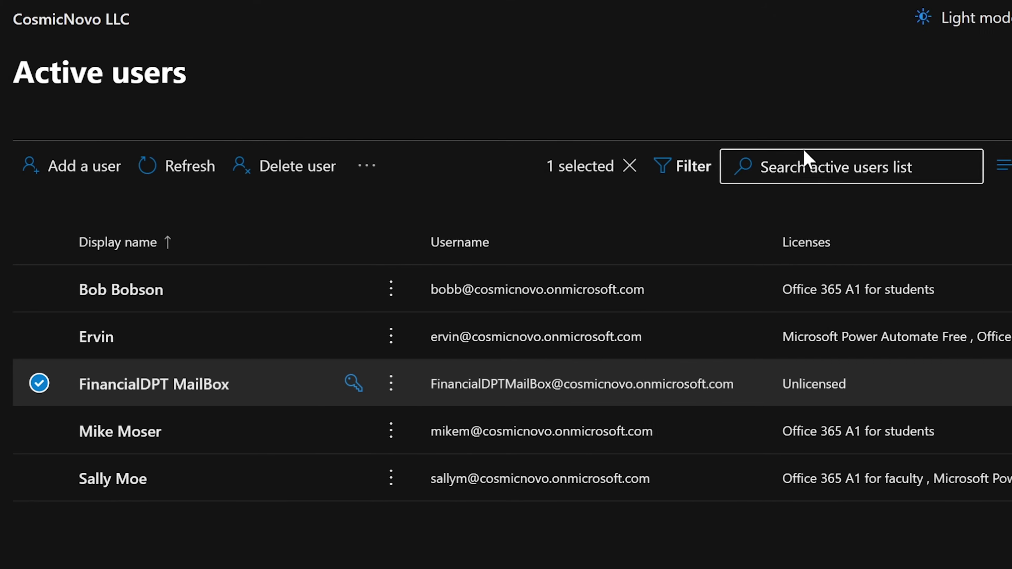
pyautogui.click(806, 155)
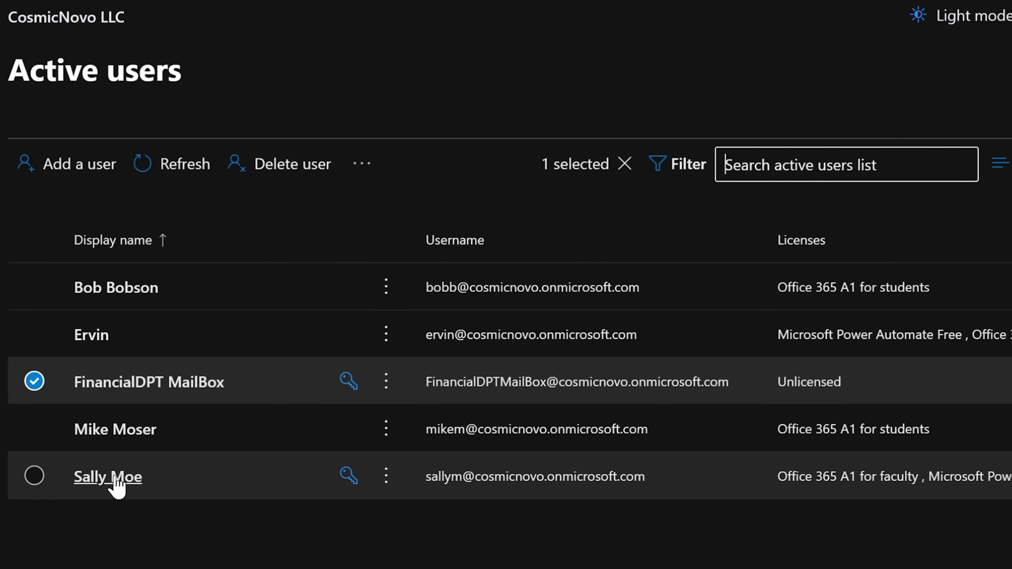
pyautogui.click(107, 477)
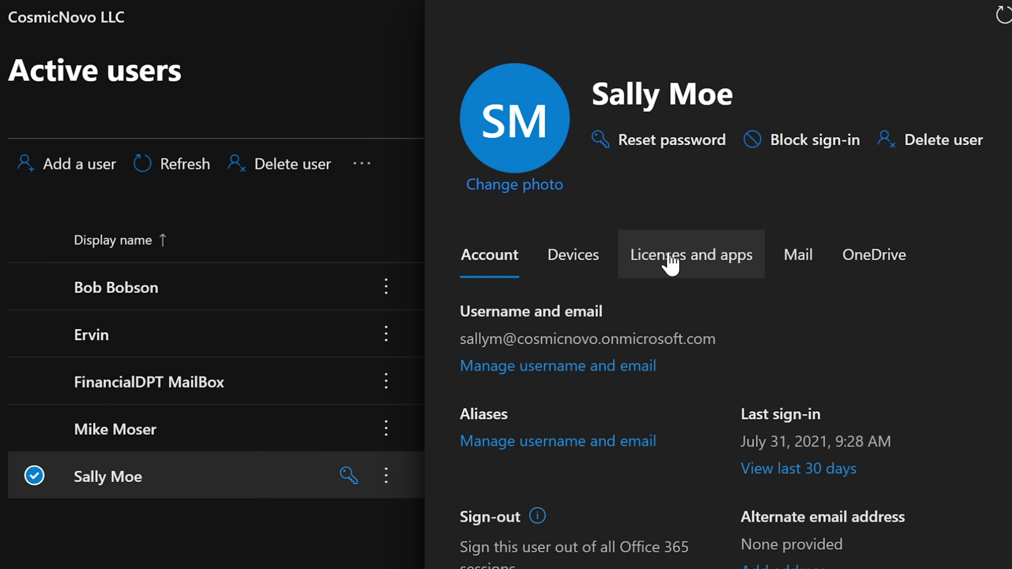
pyautogui.click(672, 264)
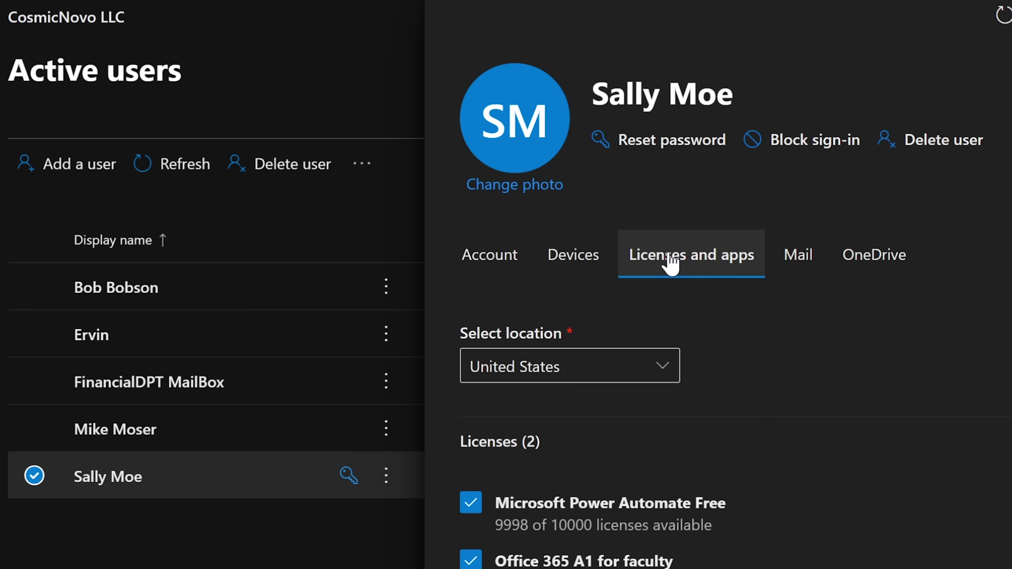
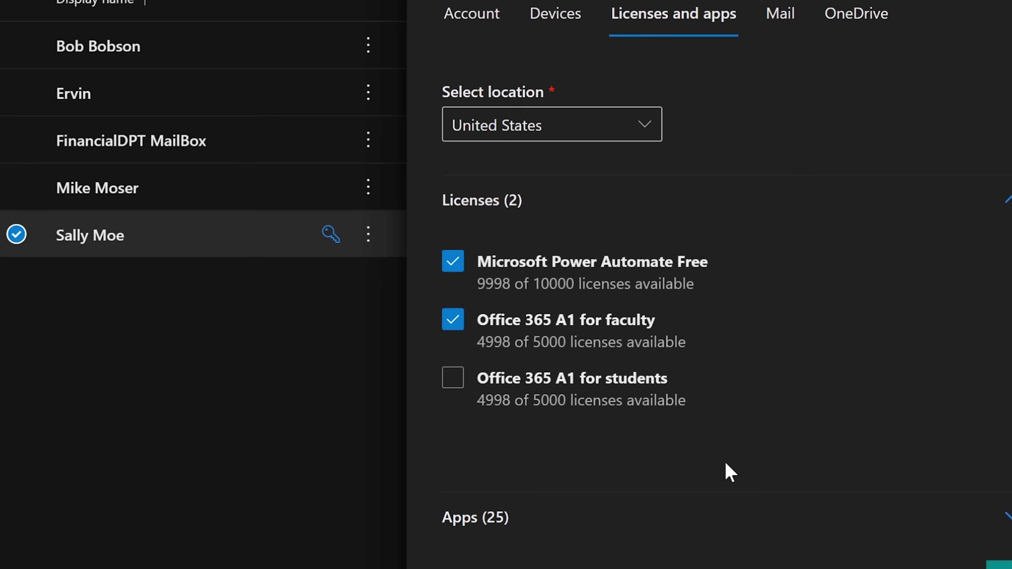
# Expand the faculty licence's apps list and tick Microsoft Teams for the user.
pyautogui.click(505, 522)
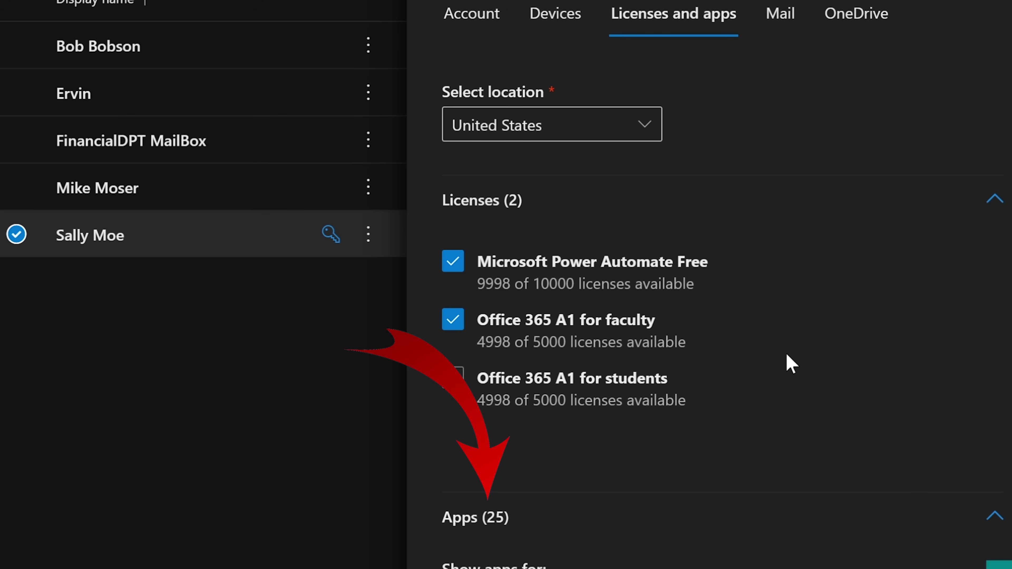
pyautogui.scroll(-5, 787, 360)
pyautogui.scroll(2, 960, 105)
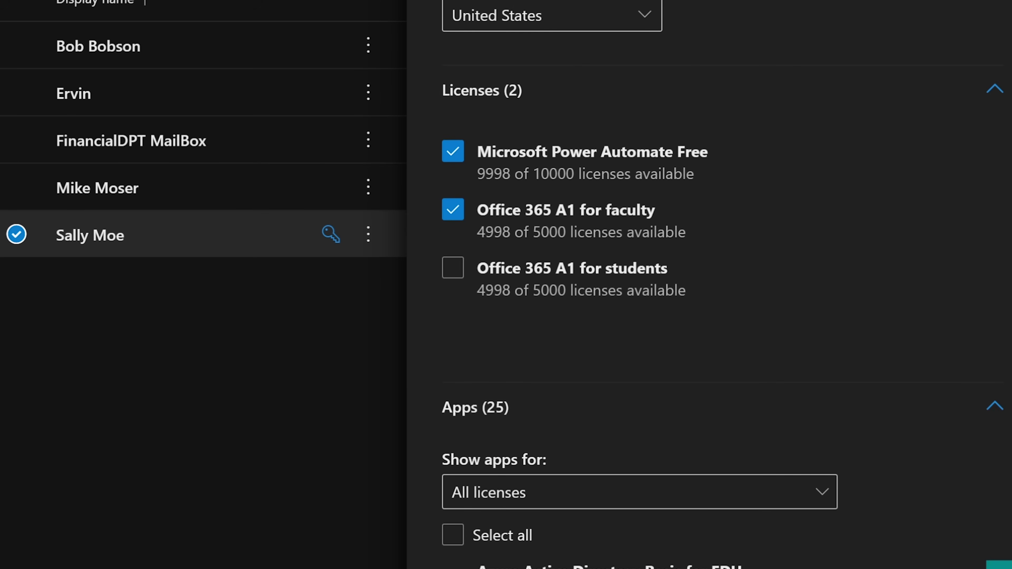
pyautogui.scroll(-10, 709, 284)
pyautogui.scroll(1, 591, 285)
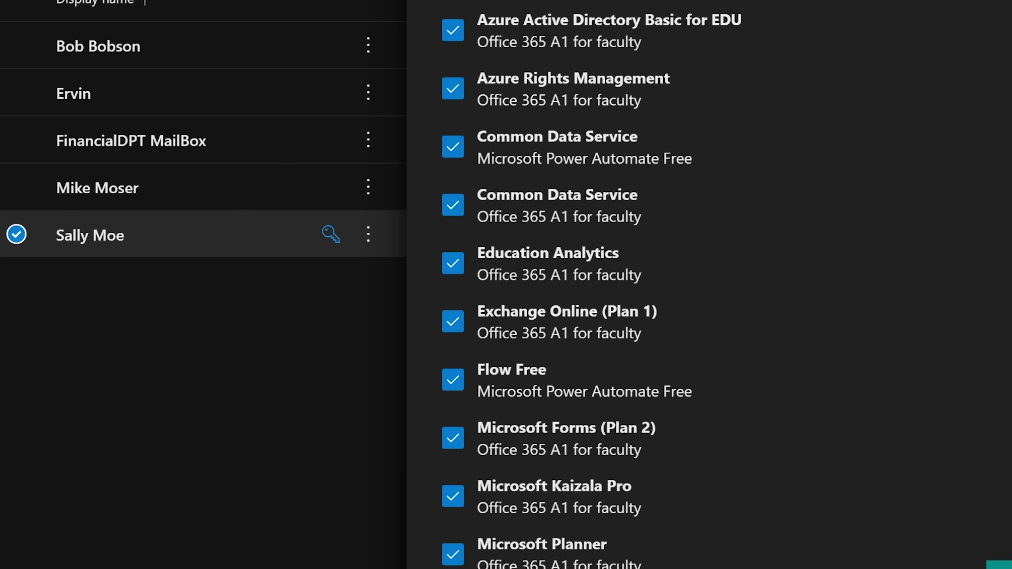
pyautogui.scroll(-3, 591, 285)
pyautogui.scroll(-5, 709, 284)
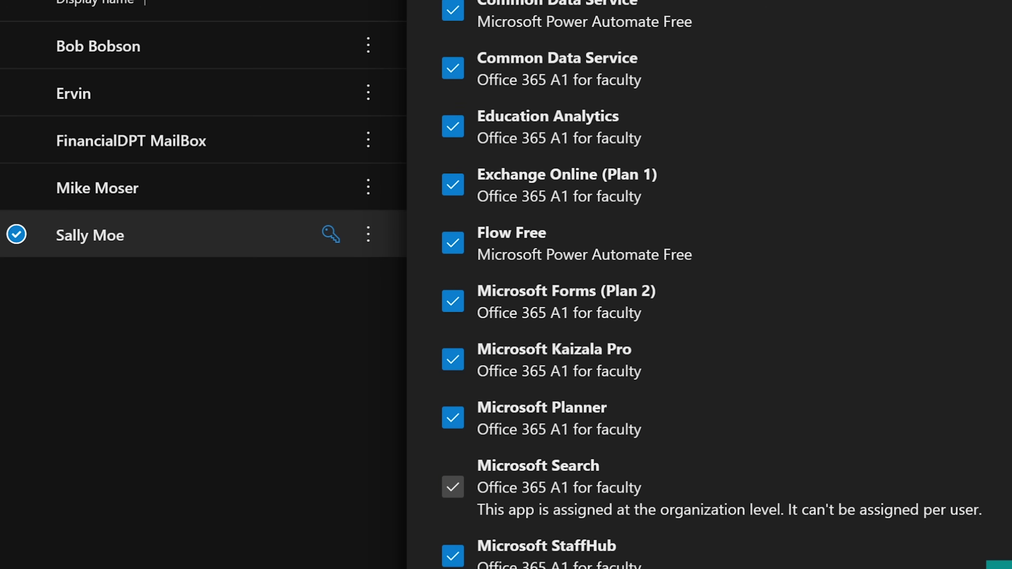
pyautogui.scroll(-5, 709, 285)
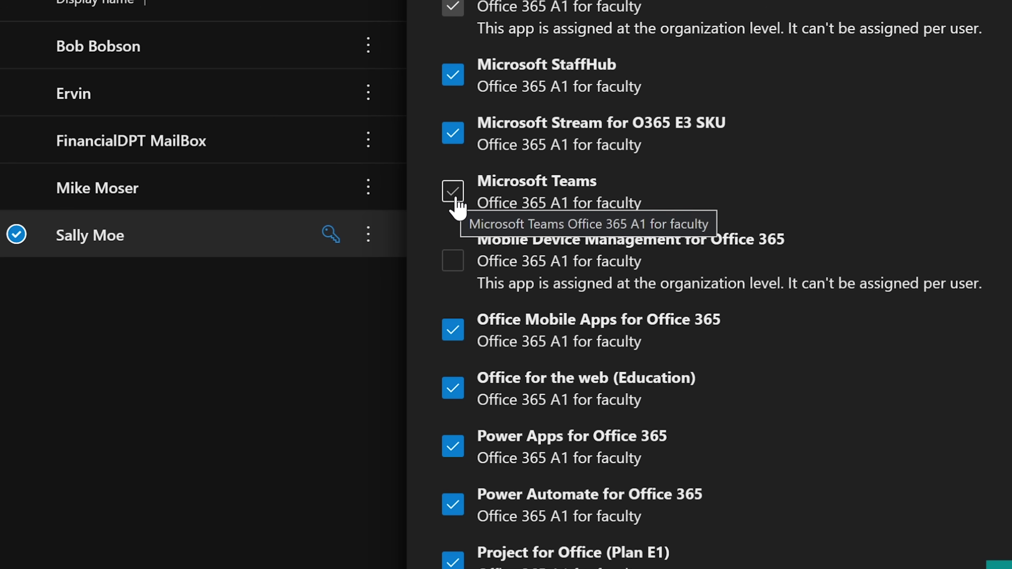
pyautogui.click(453, 192)
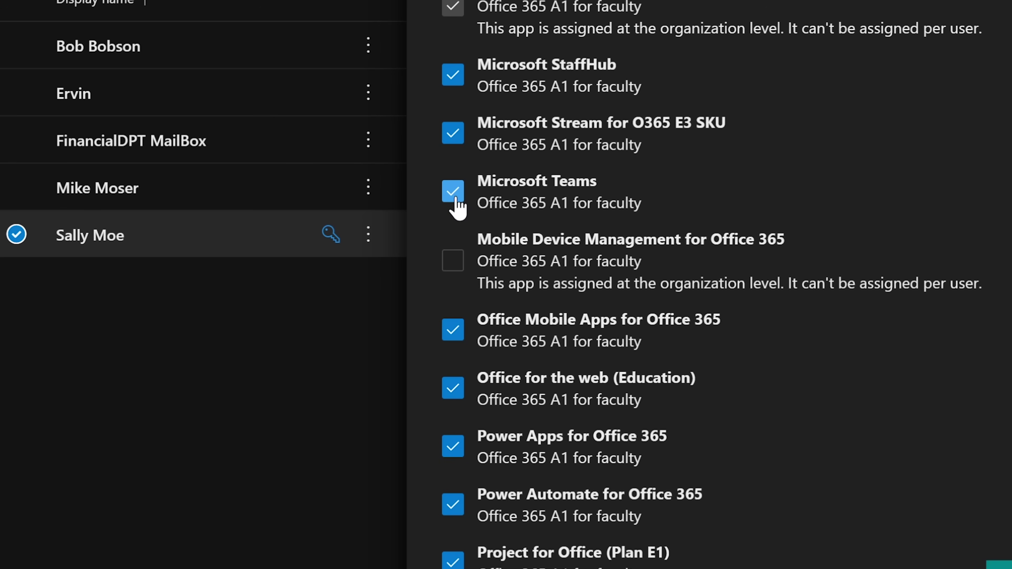
pyautogui.click(455, 199)
pyautogui.click(452, 199)
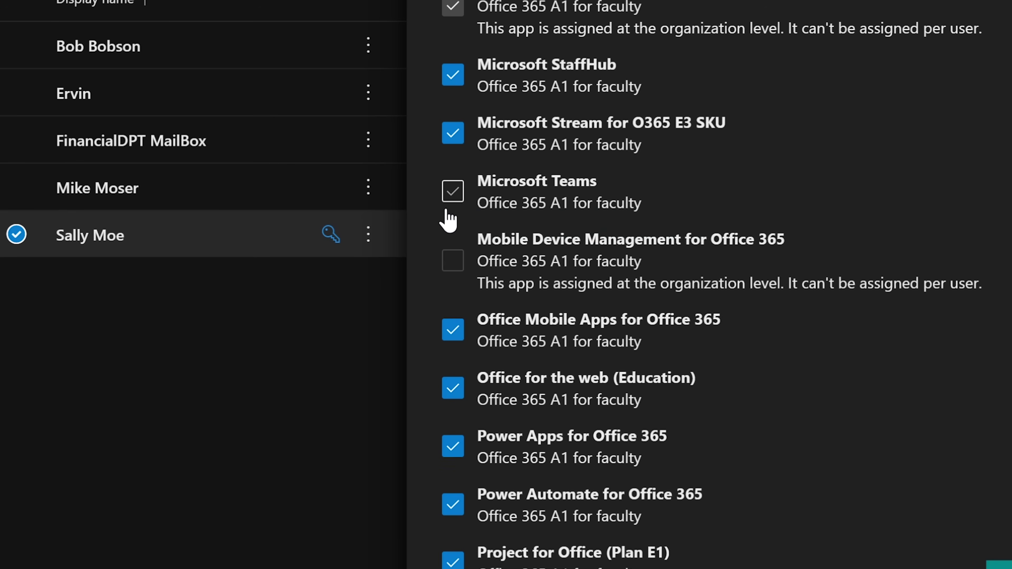
pyautogui.click(457, 195)
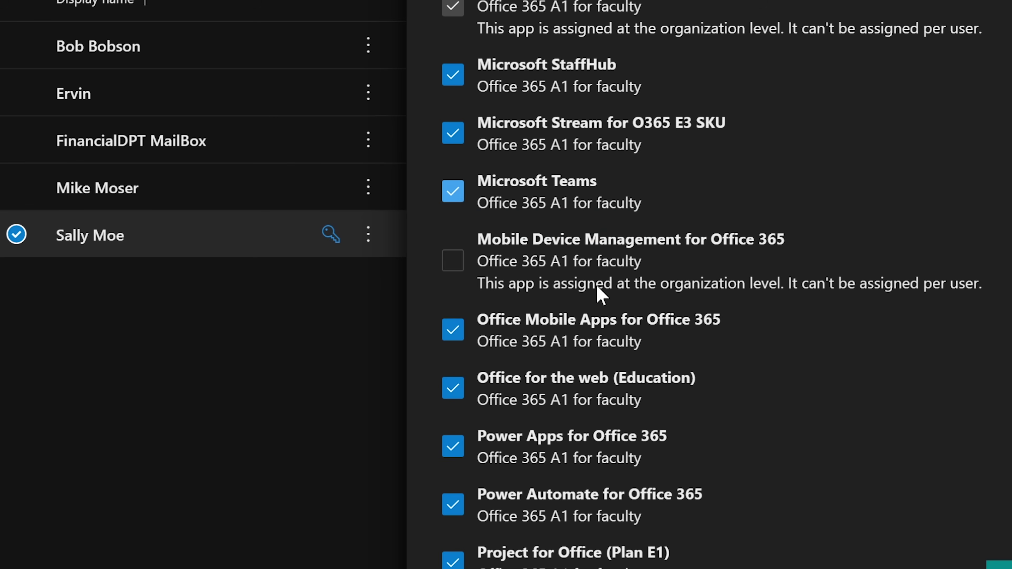
# Save the licence app changes, confirm the saved message, and close the user details pane.
pyautogui.click(999, 565)
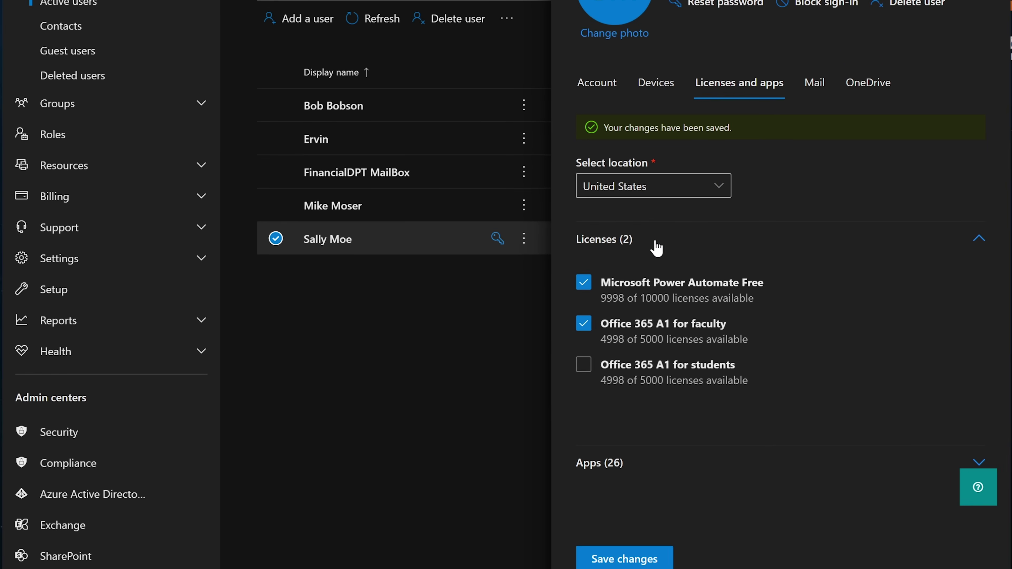
pyautogui.moveTo(733, 128); pyautogui.dragTo(614, 128)
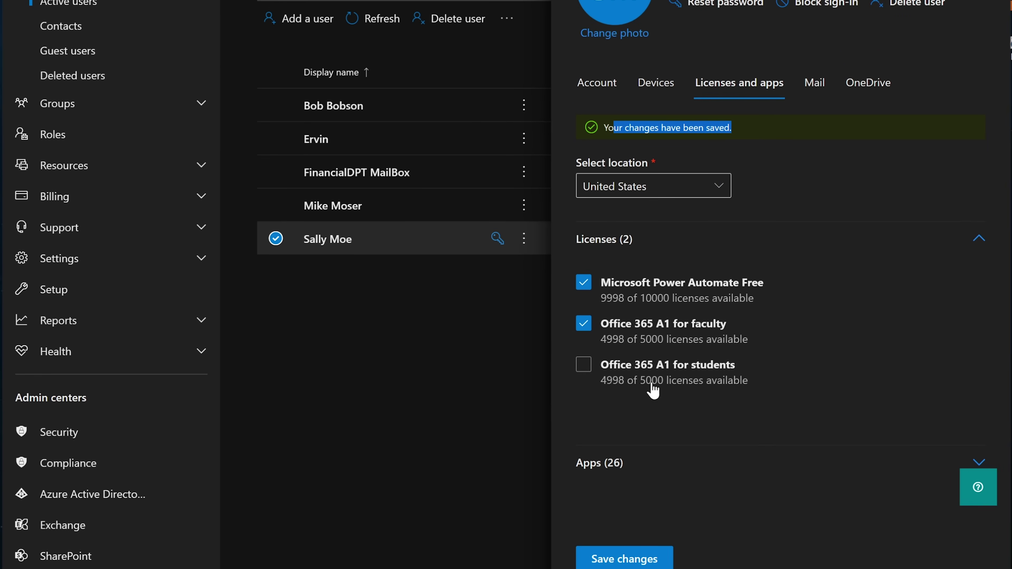
pyautogui.click(624, 559)
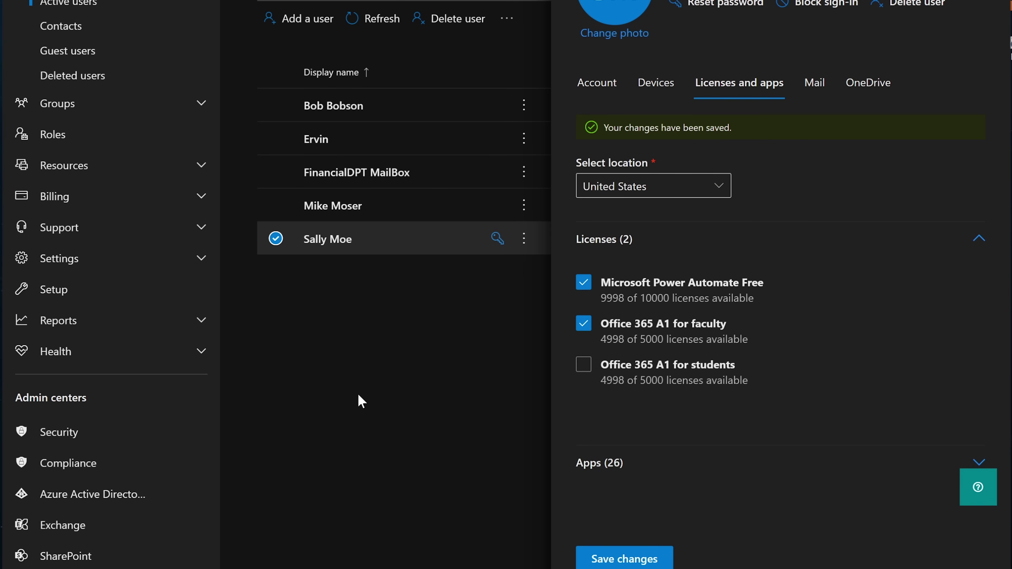
pyautogui.press('Escape')
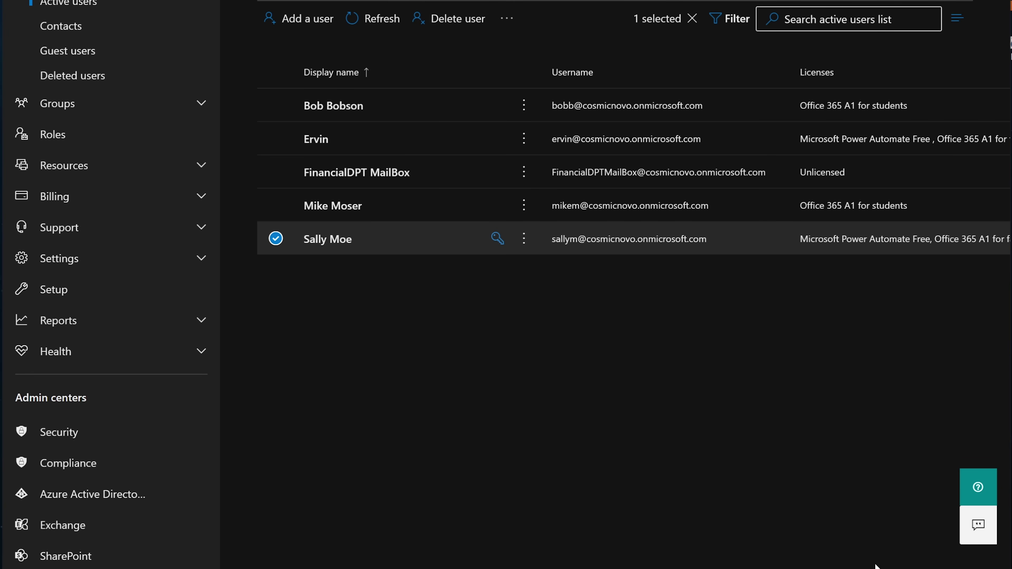
# Reload Teams at teams.microsoft.com with the school account and dismiss the desktop-app prompt.
pyautogui.moveTo(867, 566)
pyautogui.click(867, 534)
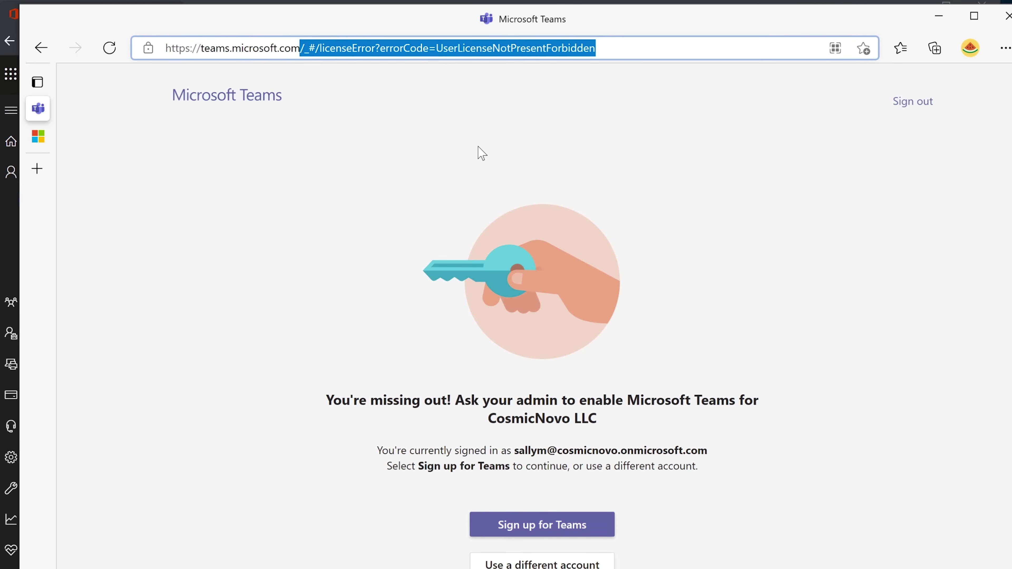
pyautogui.press('BackSpace')
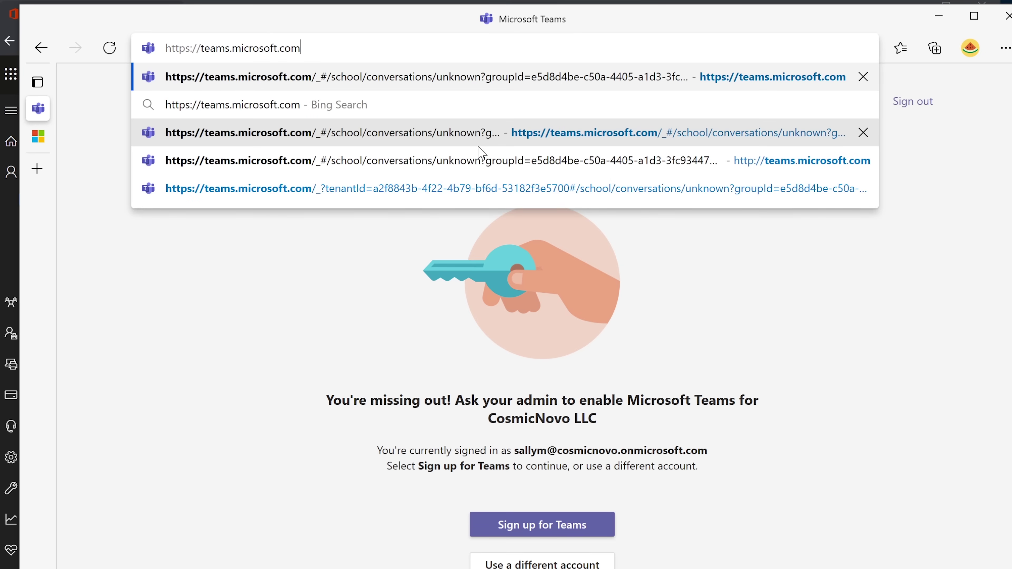
pyautogui.click(478, 146)
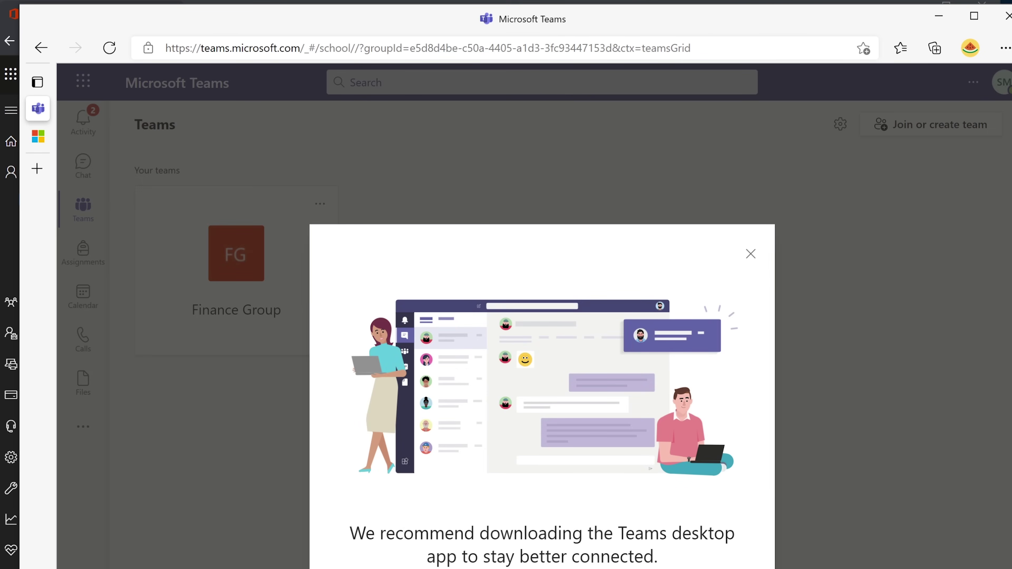
pyautogui.click(751, 254)
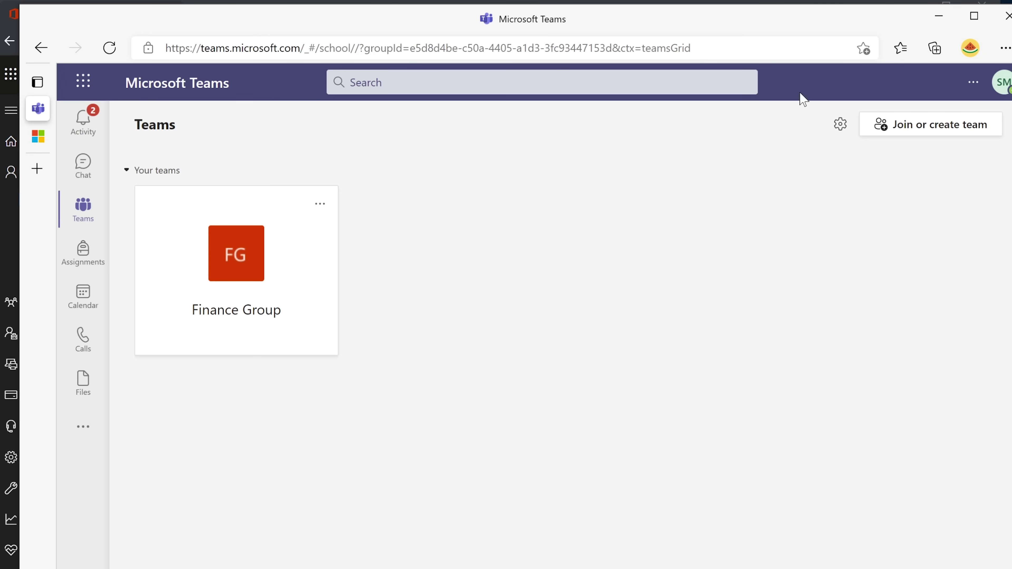
# Minimize the admin center, allow Teams notifications, and open Finance Group's General channel.
pyautogui.click(916, 4)
pyautogui.click(916, 7)
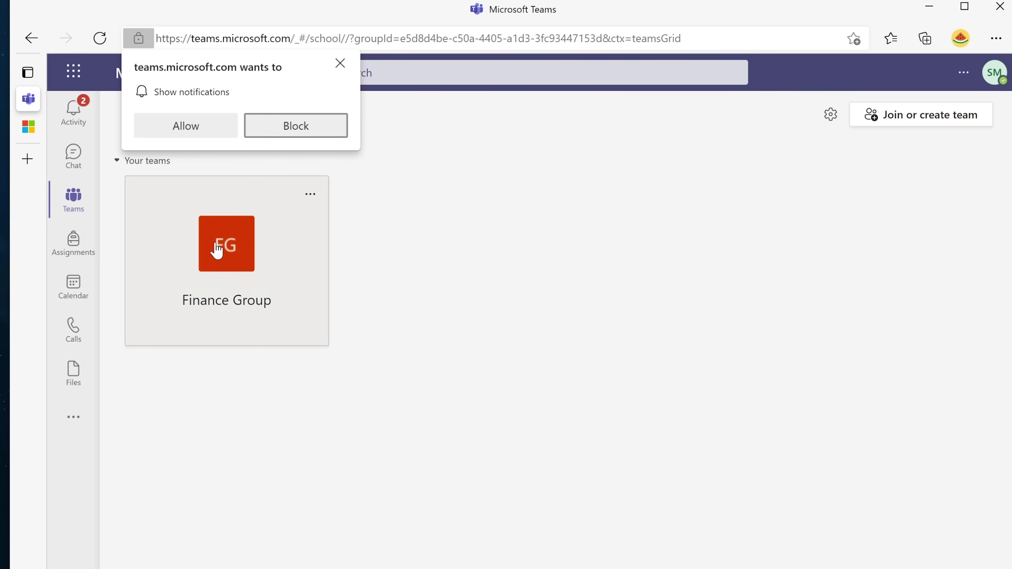
pyautogui.click(204, 136)
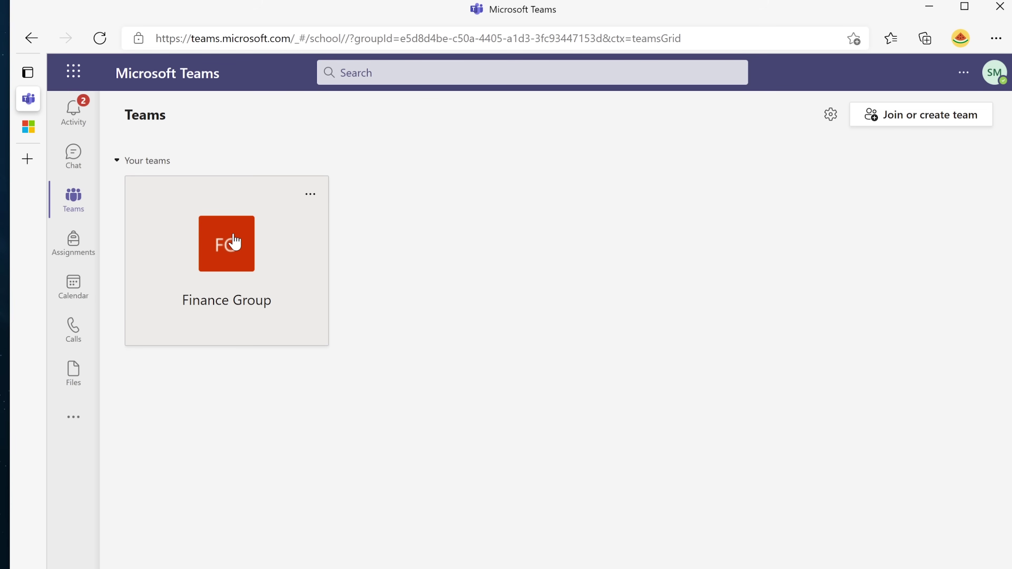
pyautogui.click(234, 241)
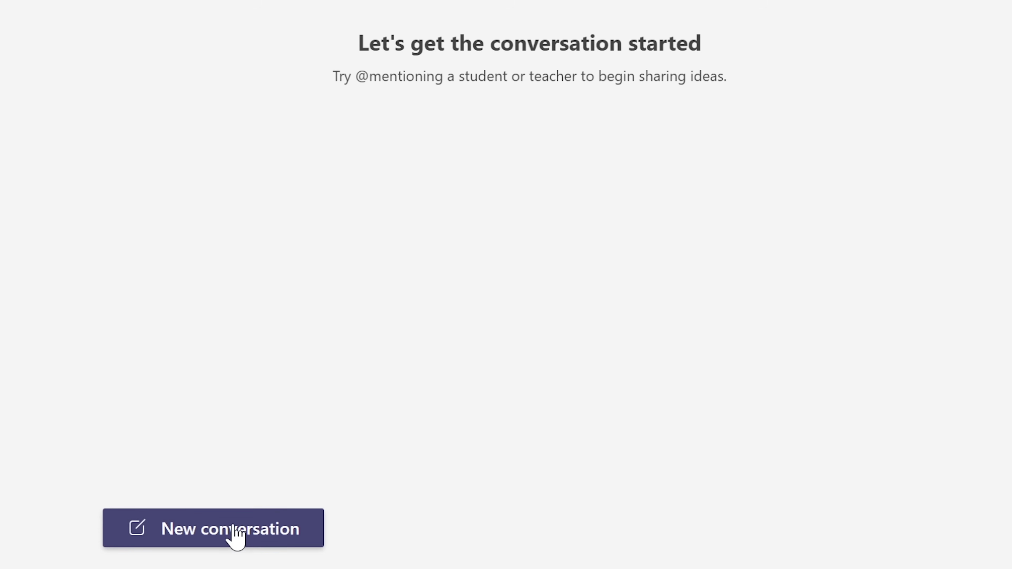
pyautogui.moveTo(357, 42); pyautogui.dragTo(702, 49)
pyautogui.click(628, 66)
pyautogui.click(207, 534)
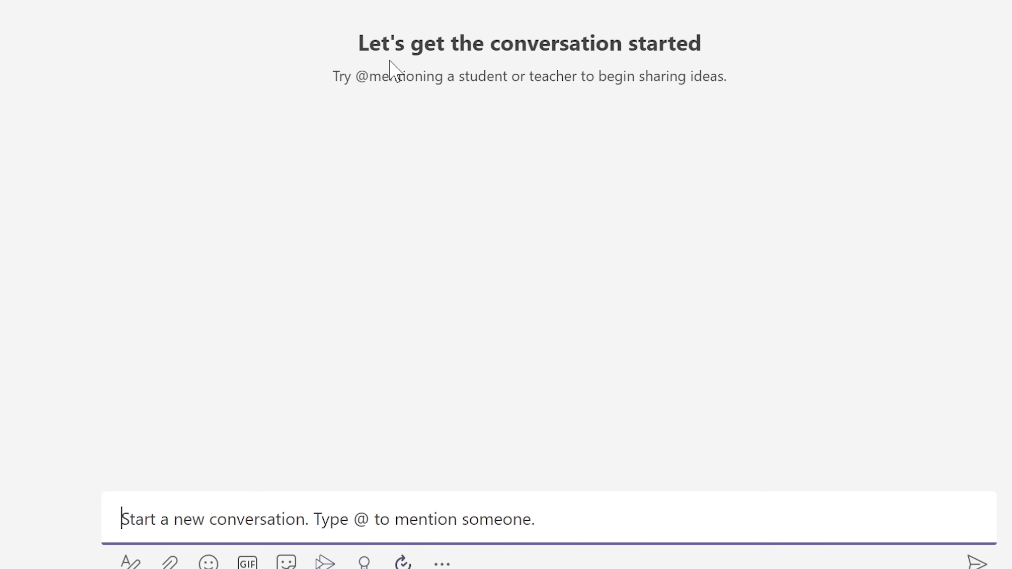
pyautogui.write('Hello Mike')
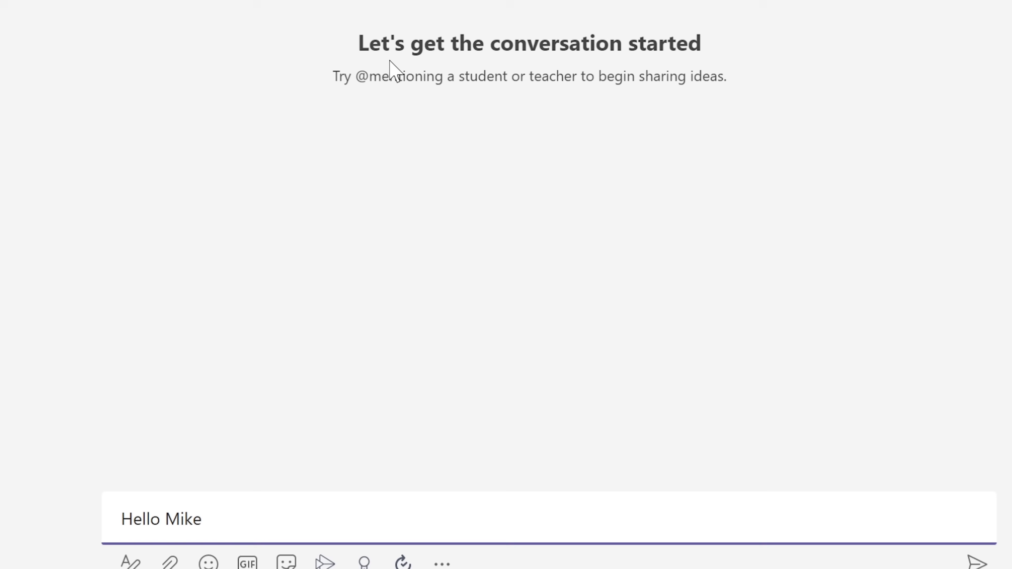
pyautogui.press('BackSpace')
pyautogui.press('BackSpace')
pyautogui.press('BackSpace')
pyautogui.press('BackSpace')
pyautogui.write('@m')
pyautogui.write('i')
pyautogui.click(295, 444)
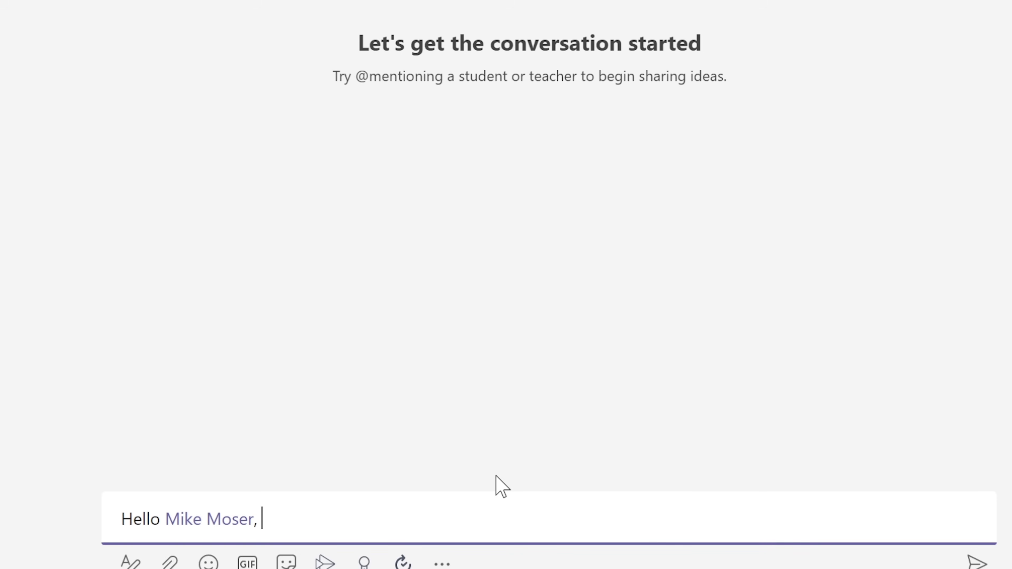
pyautogui.write('an you please update the work')
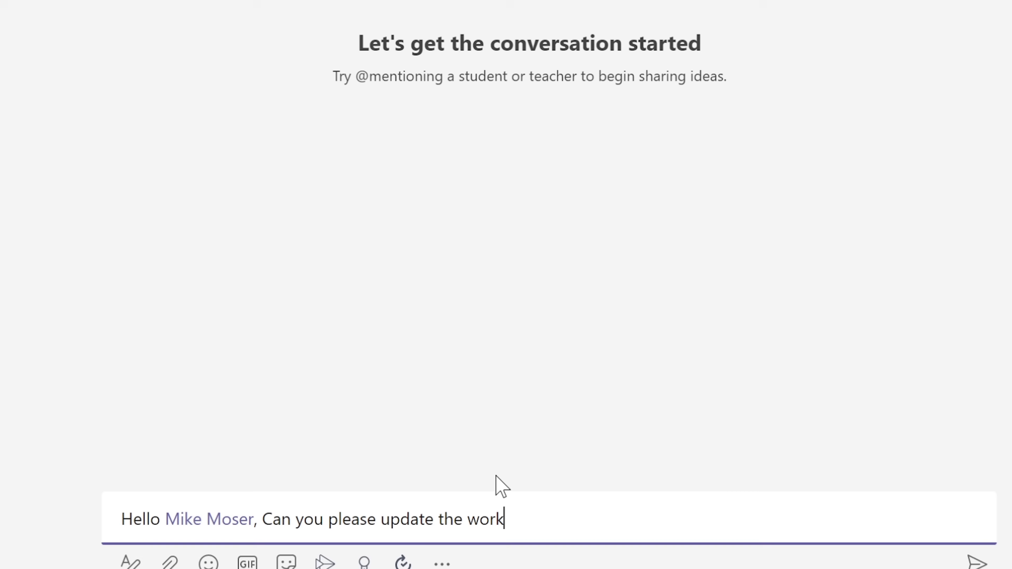
pyautogui.write('sheet from yster')
pyautogui.press('BackSpace')
pyautogui.press('BackSpace')
pyautogui.write('esterday.')
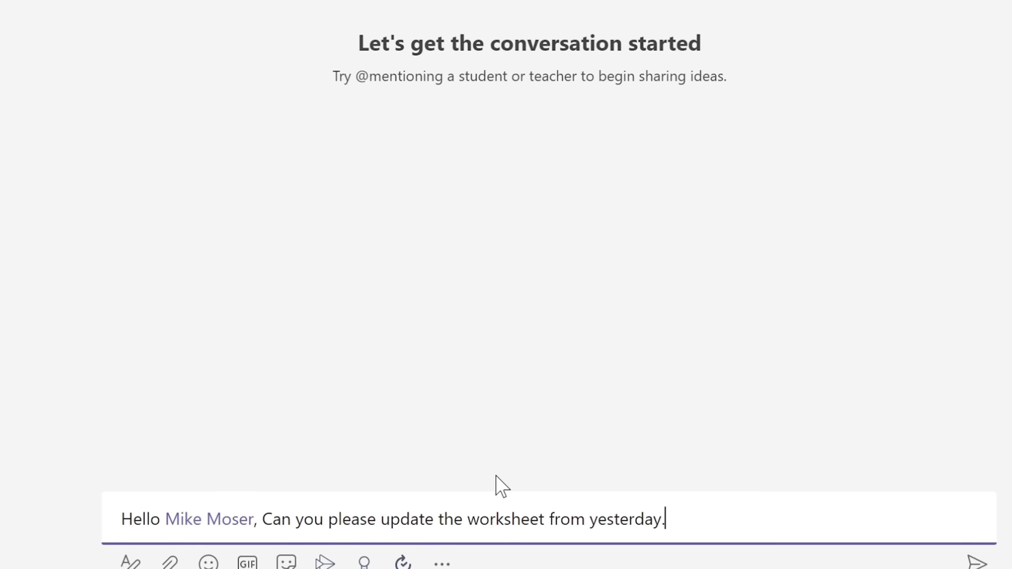
pyautogui.press('Return')
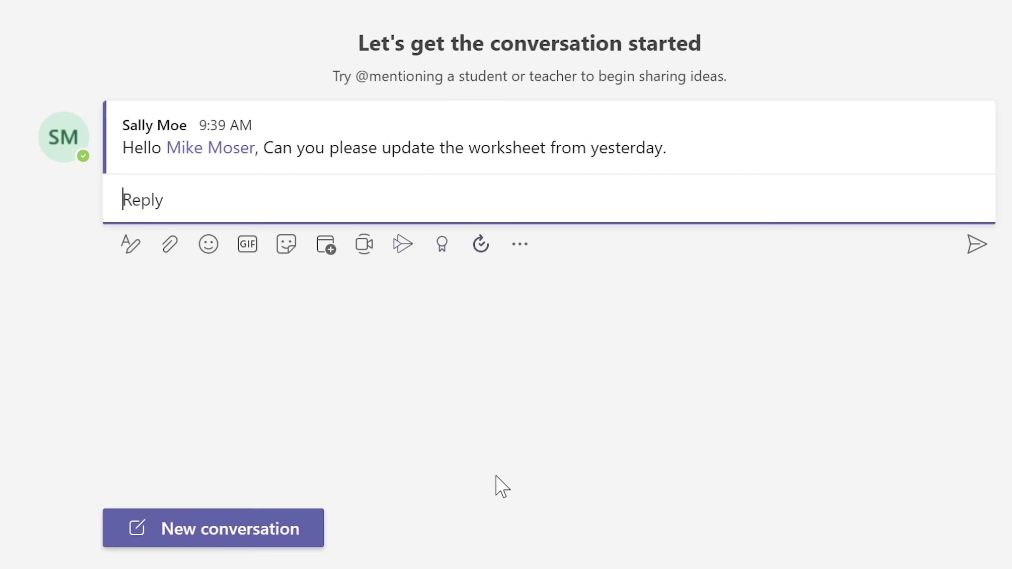
pyautogui.moveTo(195, 172)
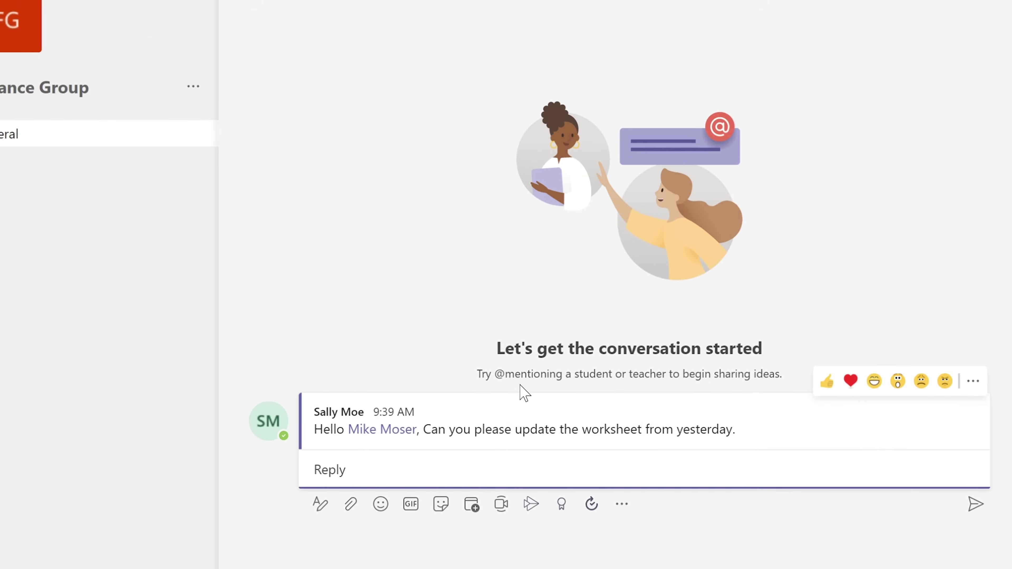
pyautogui.moveTo(720, 460)
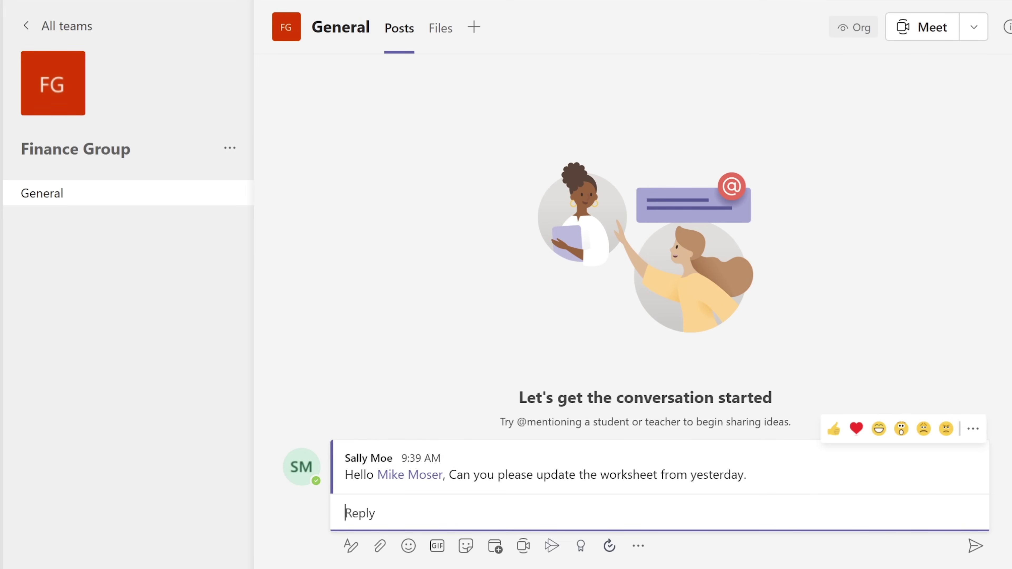
# Check the General channel's Files tab, find no documents, and go back to Posts.
pyautogui.click(440, 35)
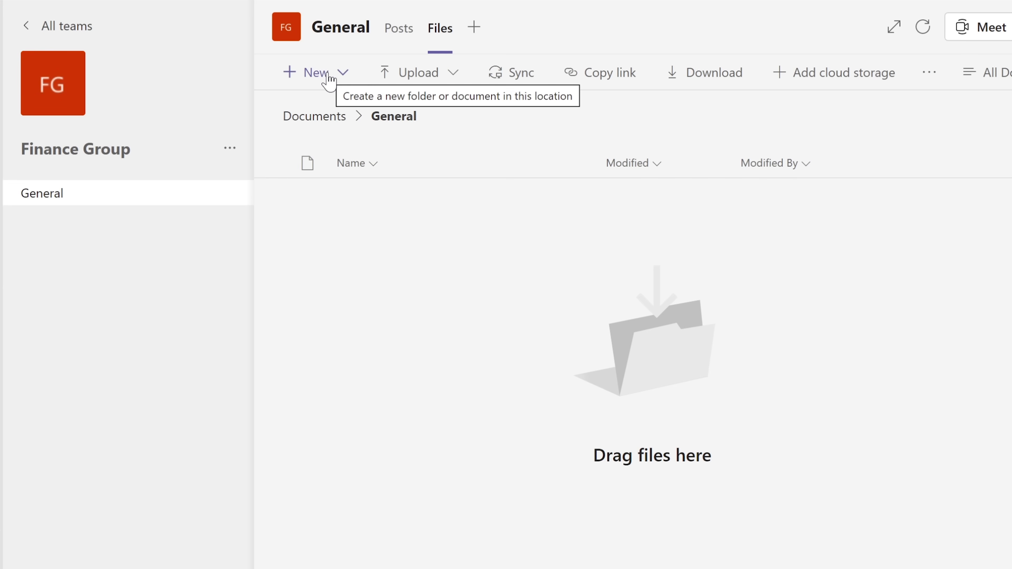
pyautogui.click(398, 34)
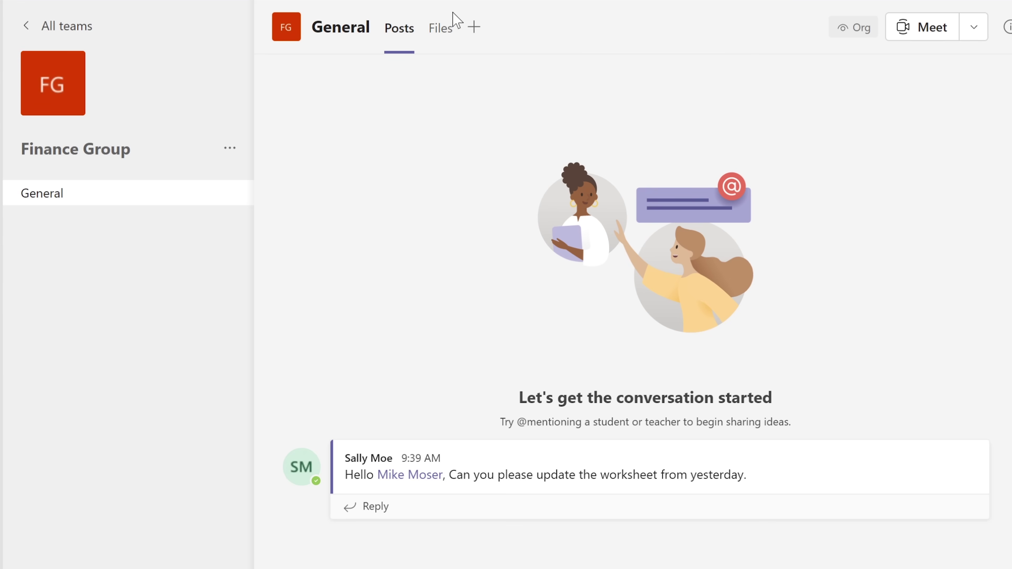
pyautogui.click(439, 32)
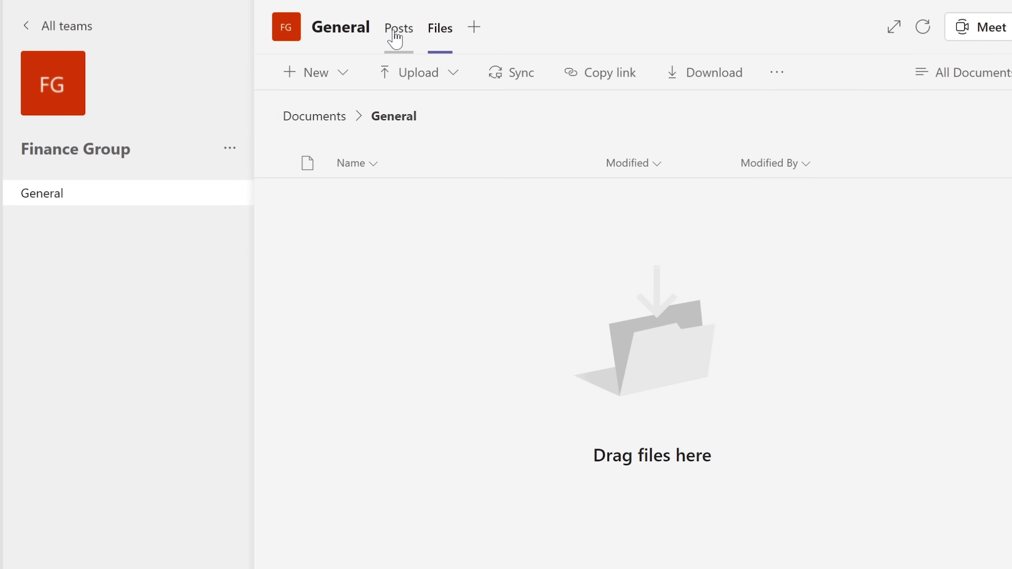
pyautogui.click(398, 34)
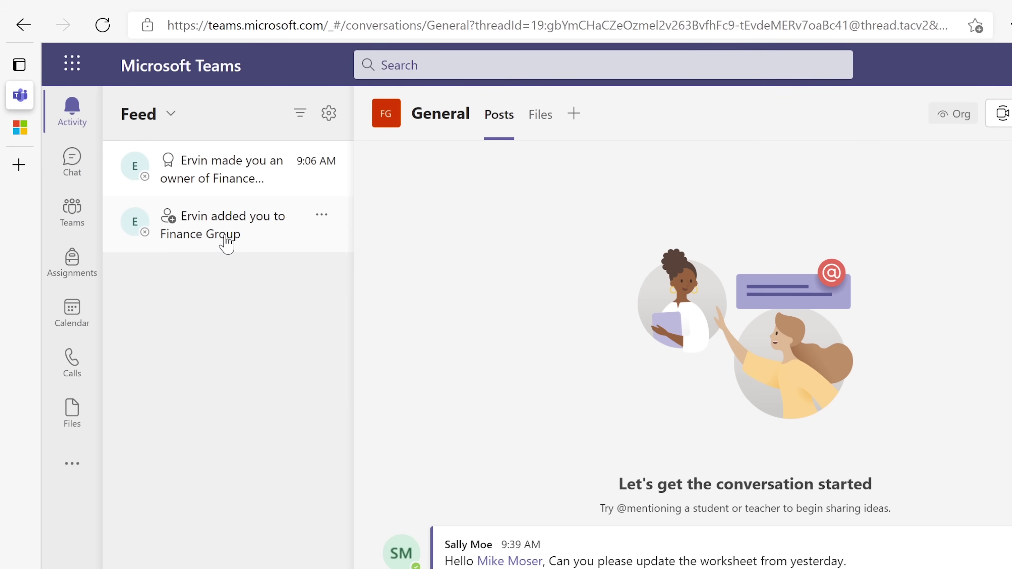
# Find the colleague in Chat, send a greeting asking if he's there, then return to Finance Group.
pyautogui.click(77, 171)
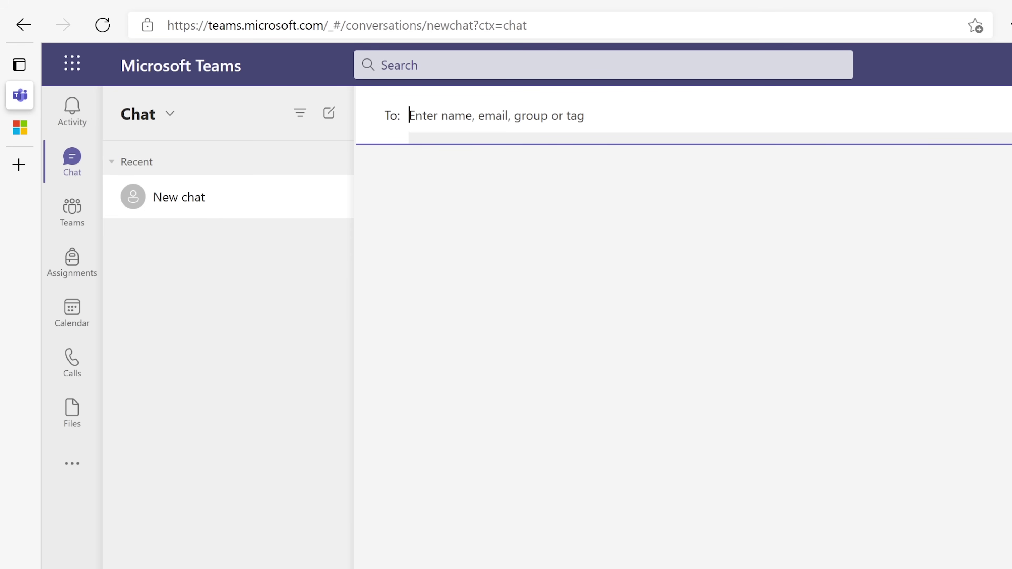
pyautogui.click(365, 65)
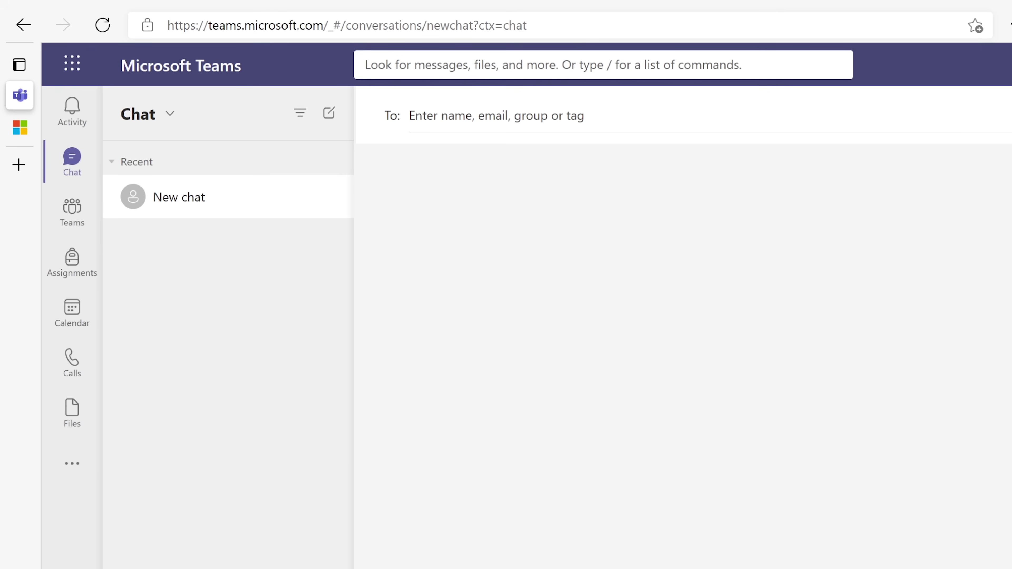
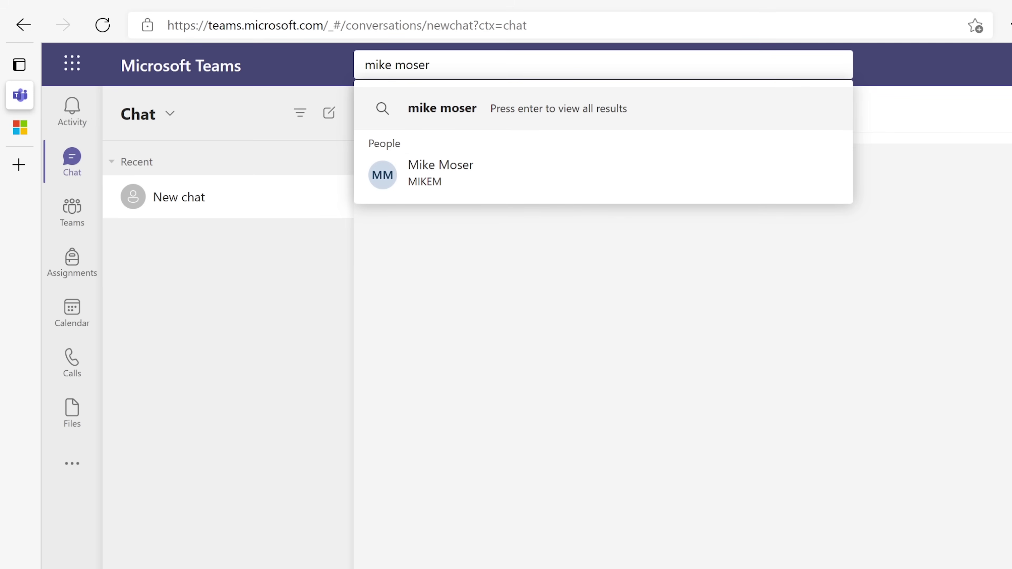
pyautogui.click(464, 177)
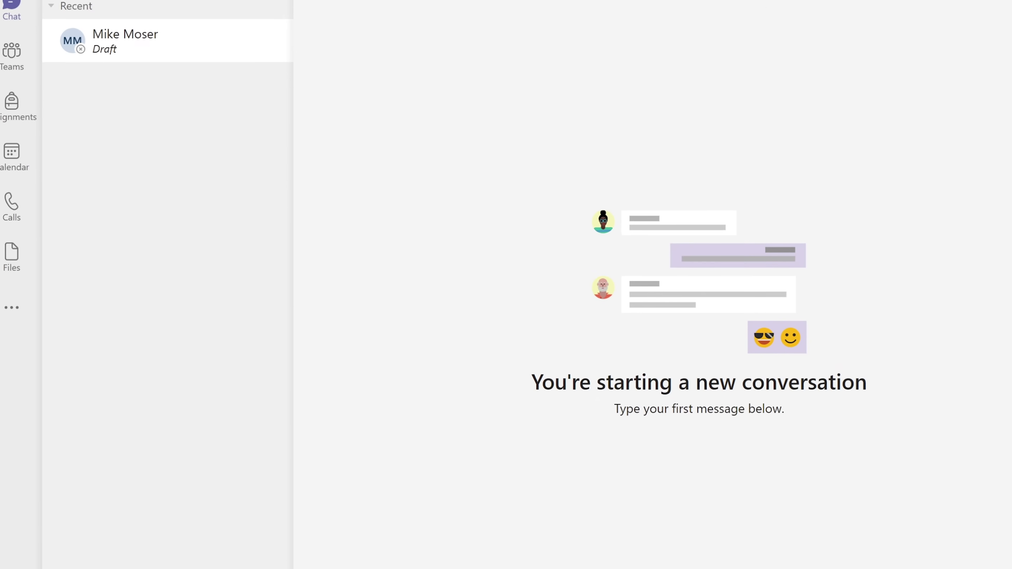
pyautogui.write('Hi Mi')
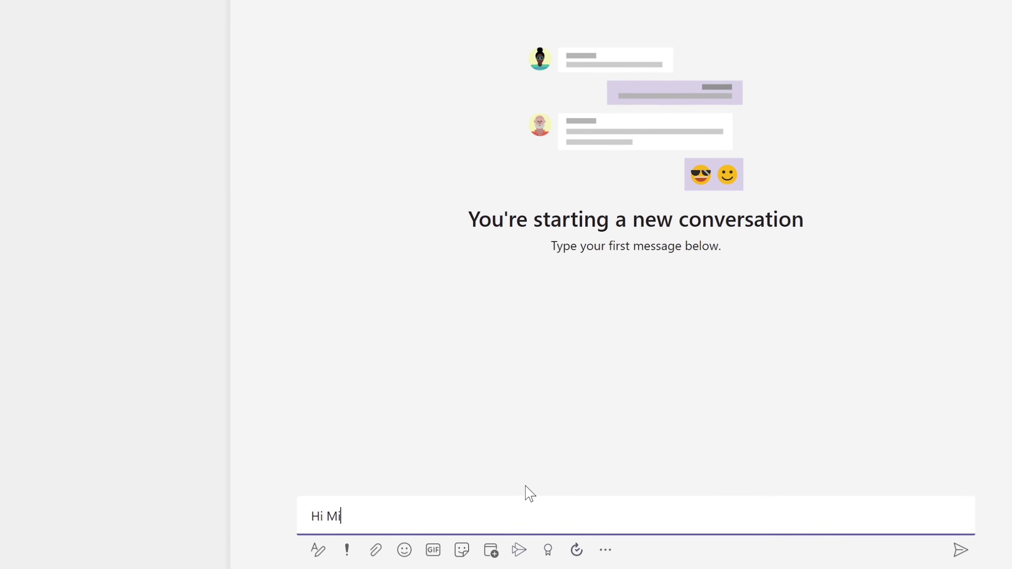
pyautogui.write('ke, you there')
pyautogui.press('Return')
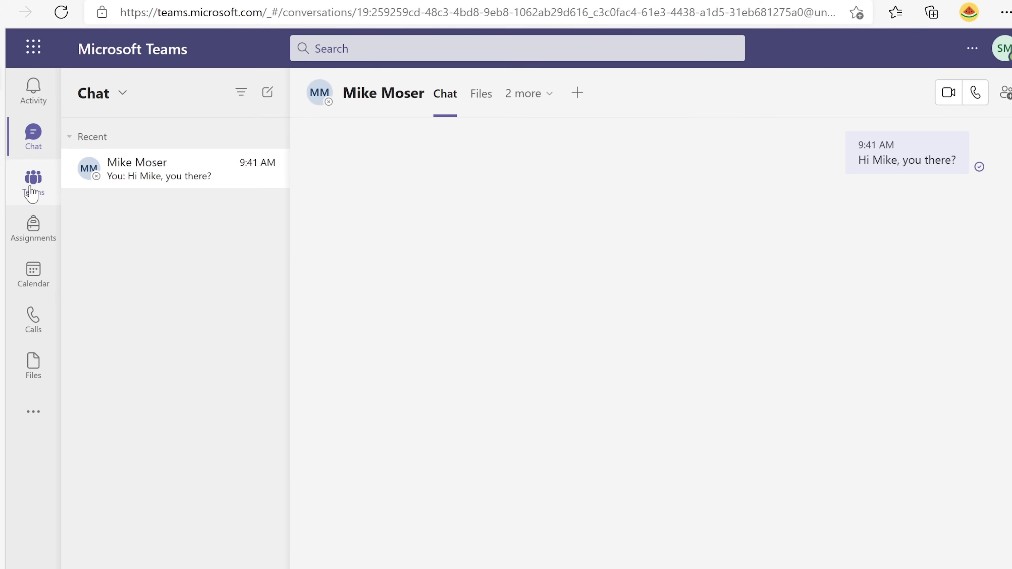
pyautogui.click(32, 193)
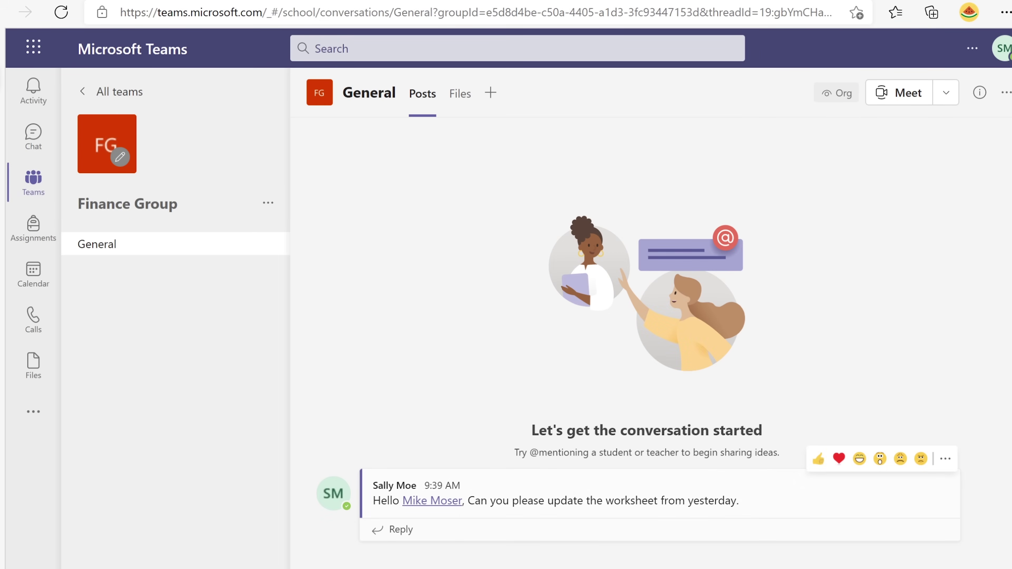
pyautogui.moveTo(432, 501)
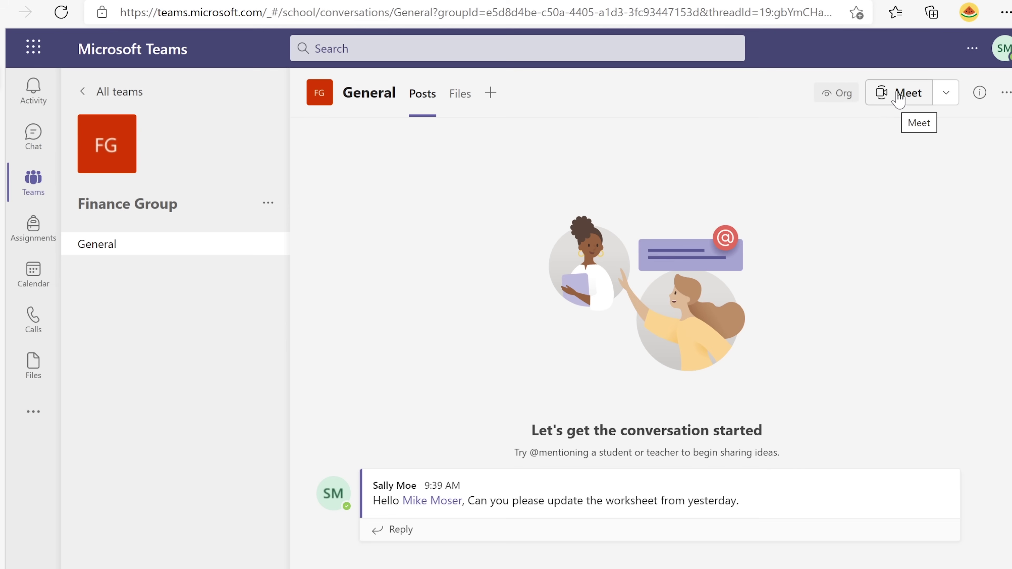
# Browse the Meet options, then the Assignments, Calendar, Calls and Files apps.
pyautogui.click(947, 95)
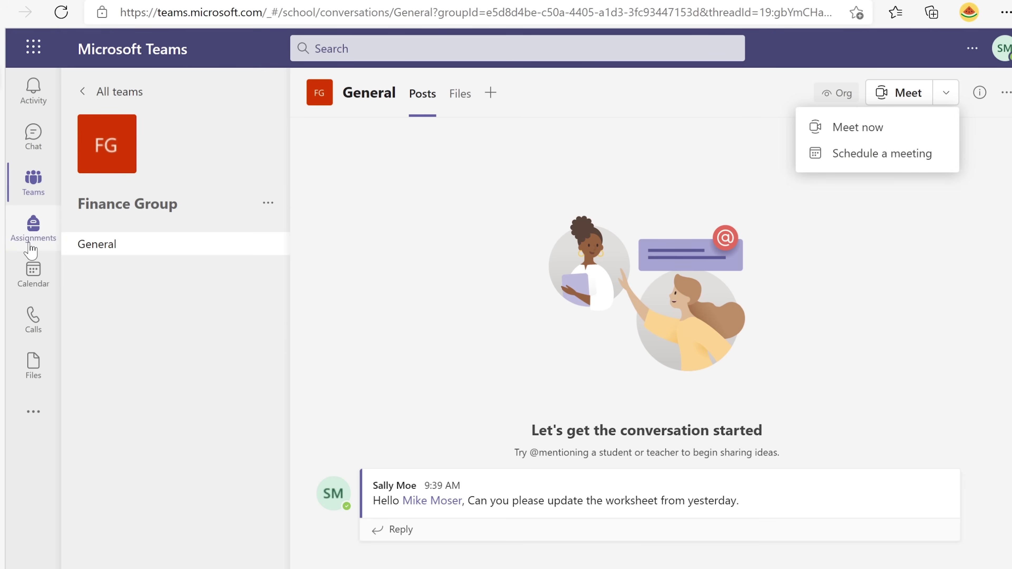
pyautogui.click(33, 227)
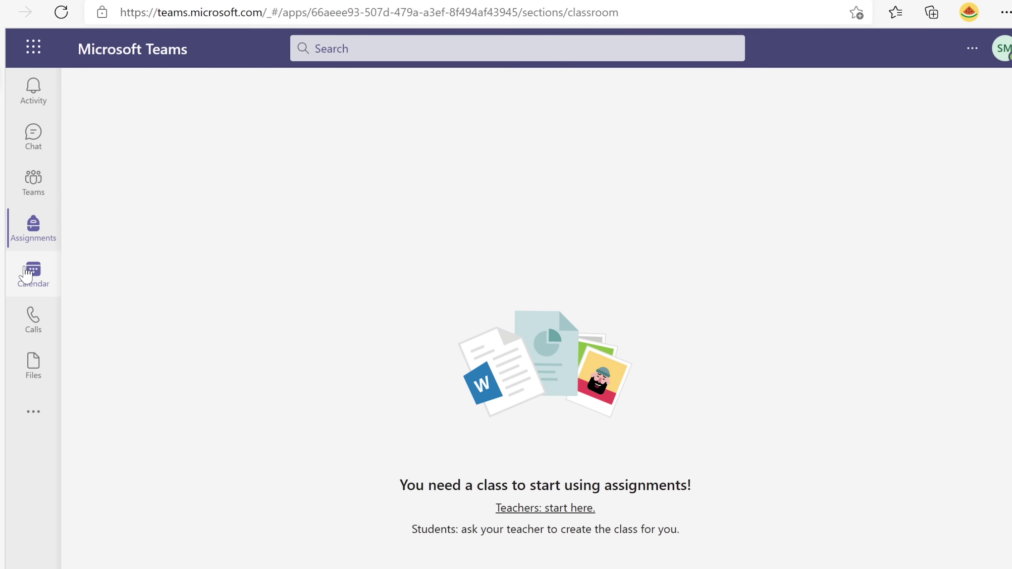
pyautogui.click(38, 271)
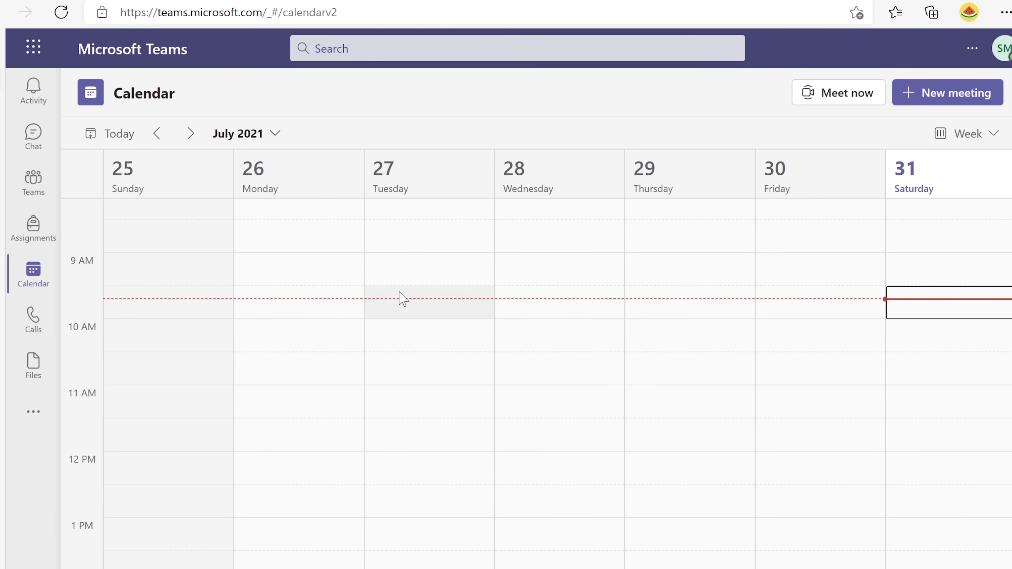
pyautogui.click(28, 336)
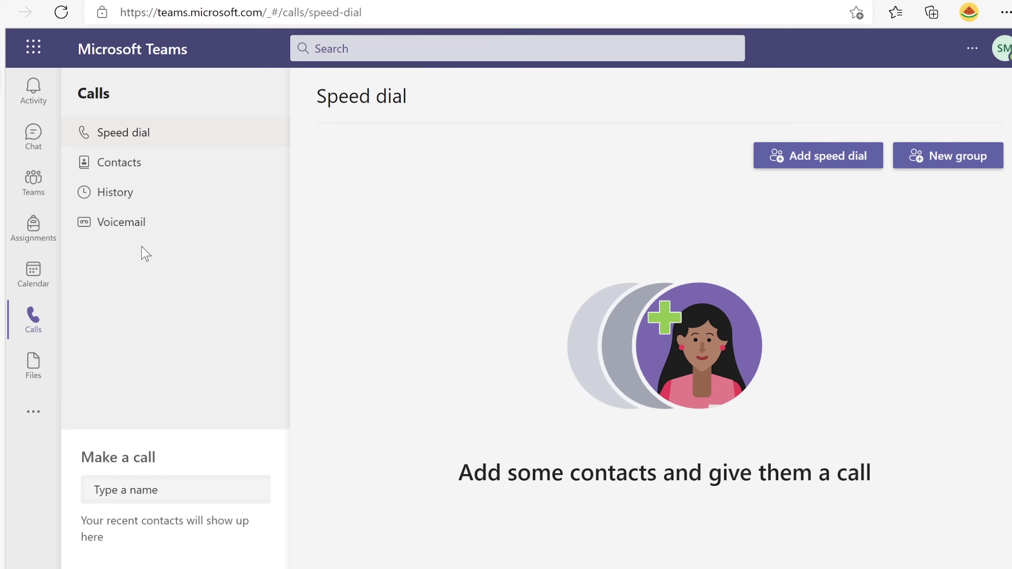
pyautogui.click(36, 373)
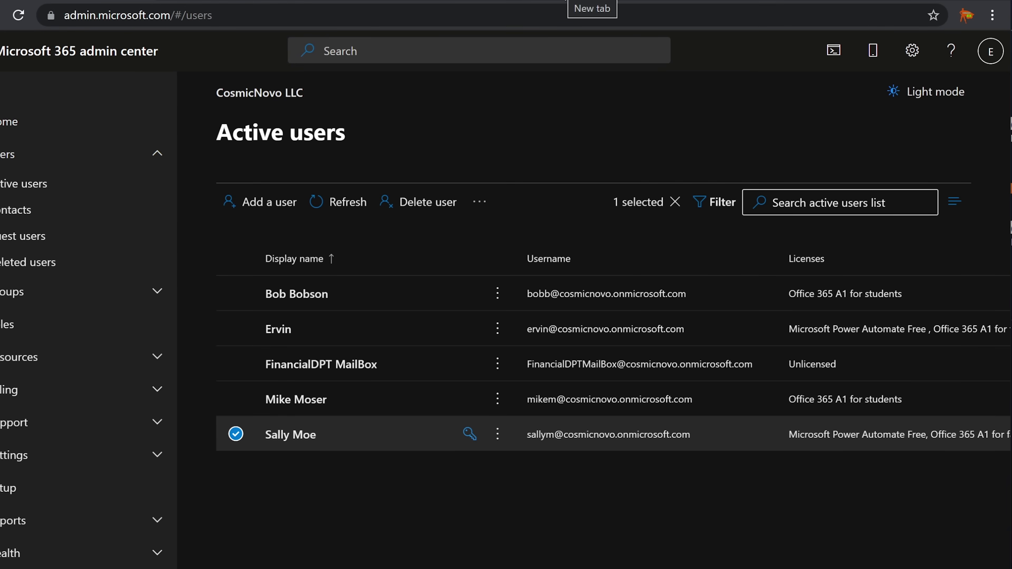
# Collapse the user sub-pages, open Finance Group's General channel, and highlight the worksheet request text.
pyautogui.click(131, 153)
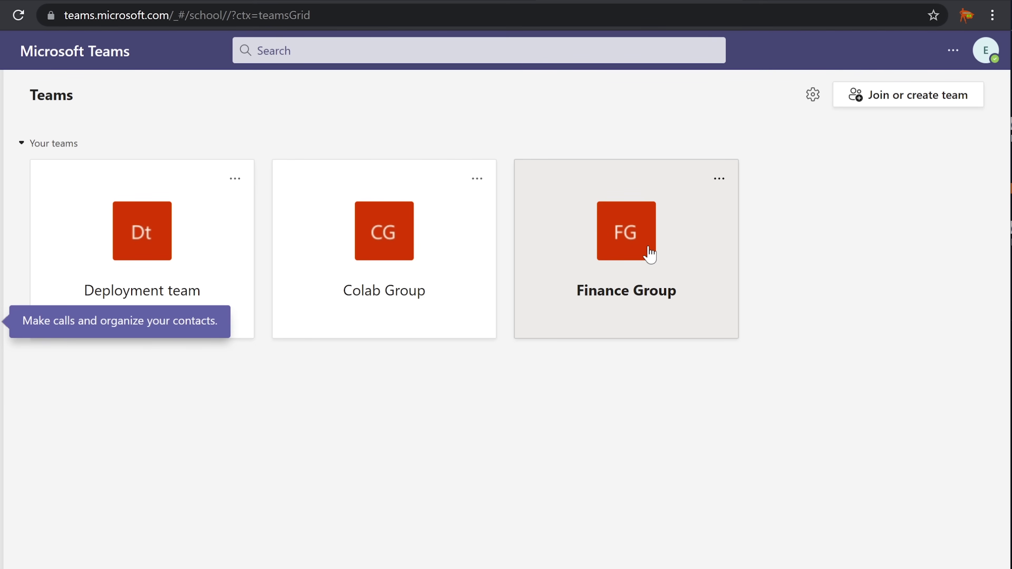
pyautogui.click(633, 225)
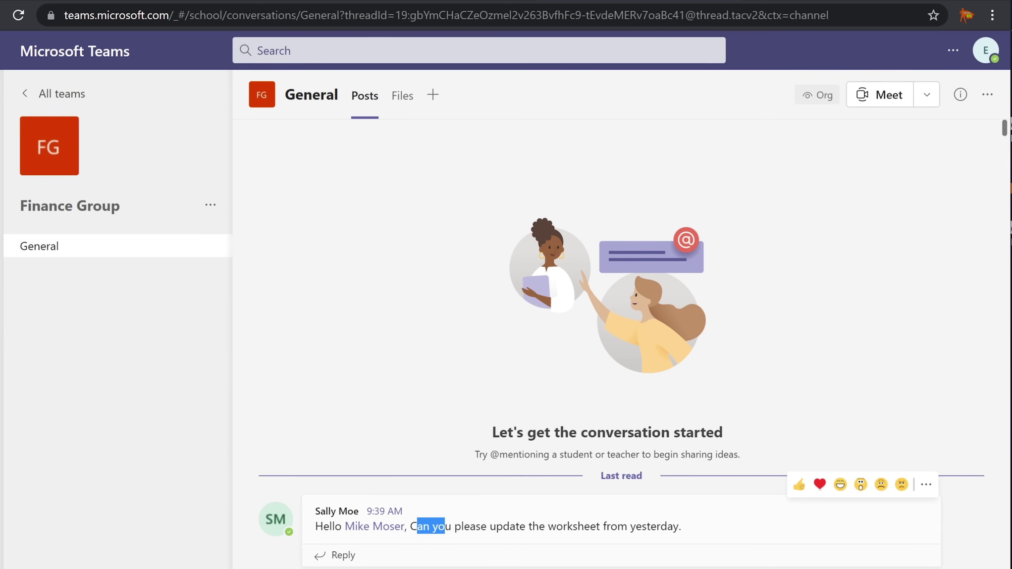
pyautogui.moveTo(418, 526); pyautogui.dragTo(682, 527)
pyautogui.click(695, 531)
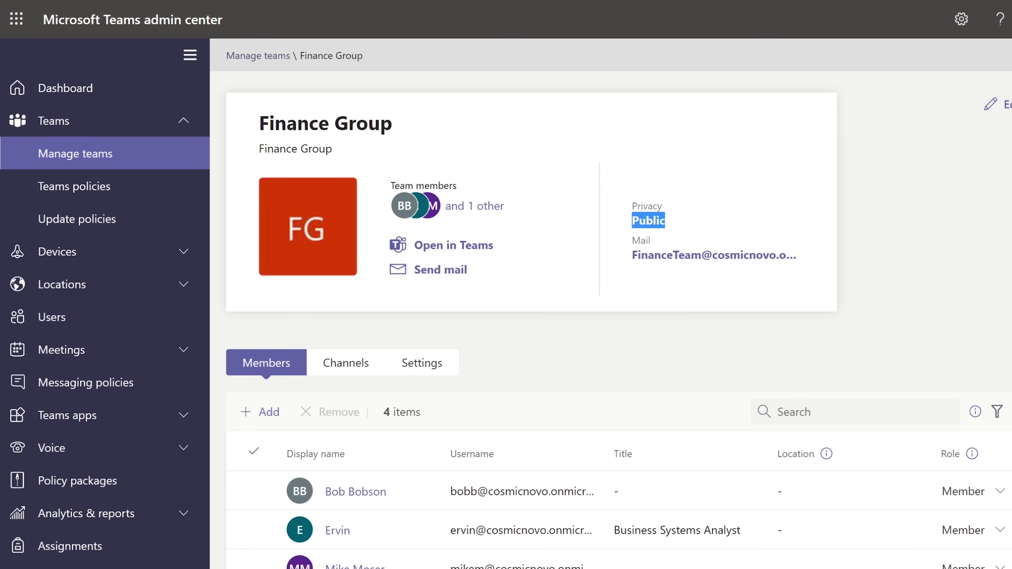
# Reply to the worksheet request that the colleague is away for a few minutes, then view Activity.
pyautogui.hotkey('ctrl', 'Tab')
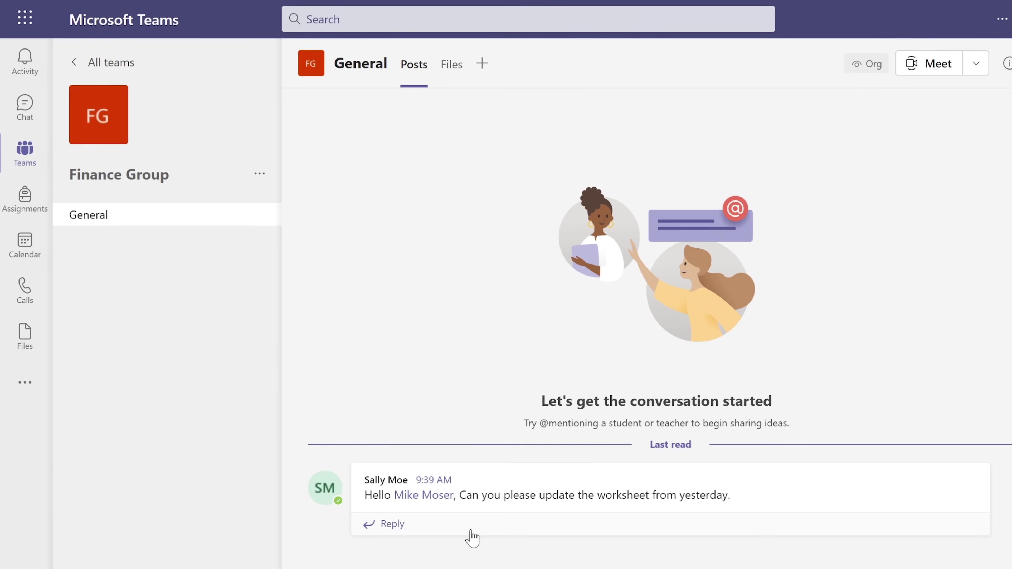
pyautogui.click(392, 524)
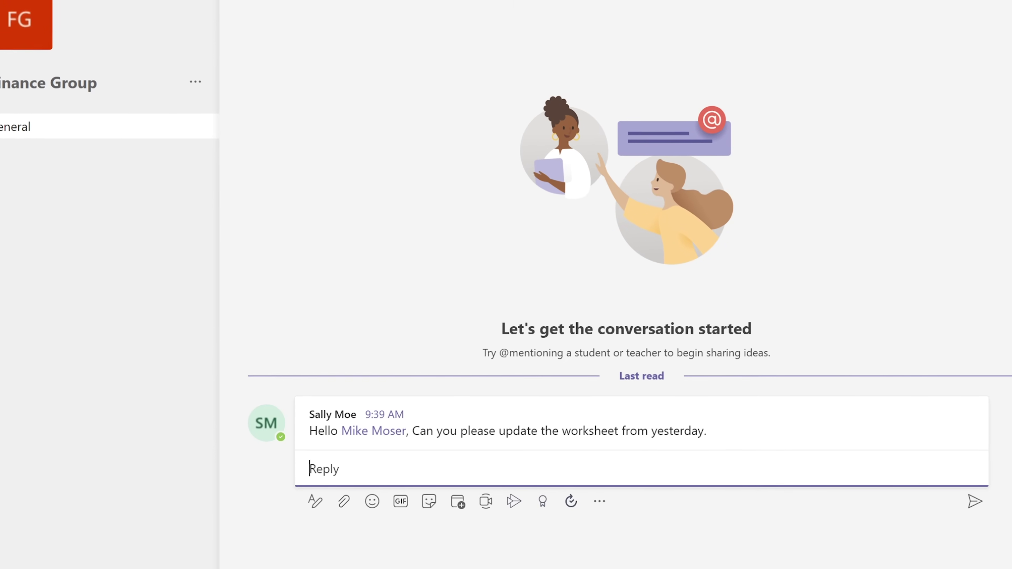
pyautogui.write('Hi S')
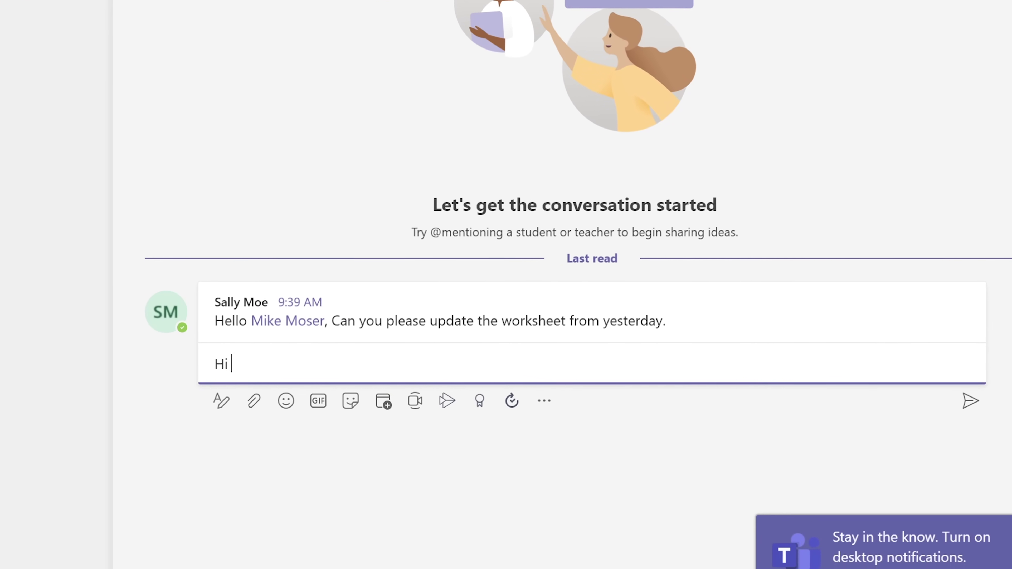
pyautogui.write('ally, M')
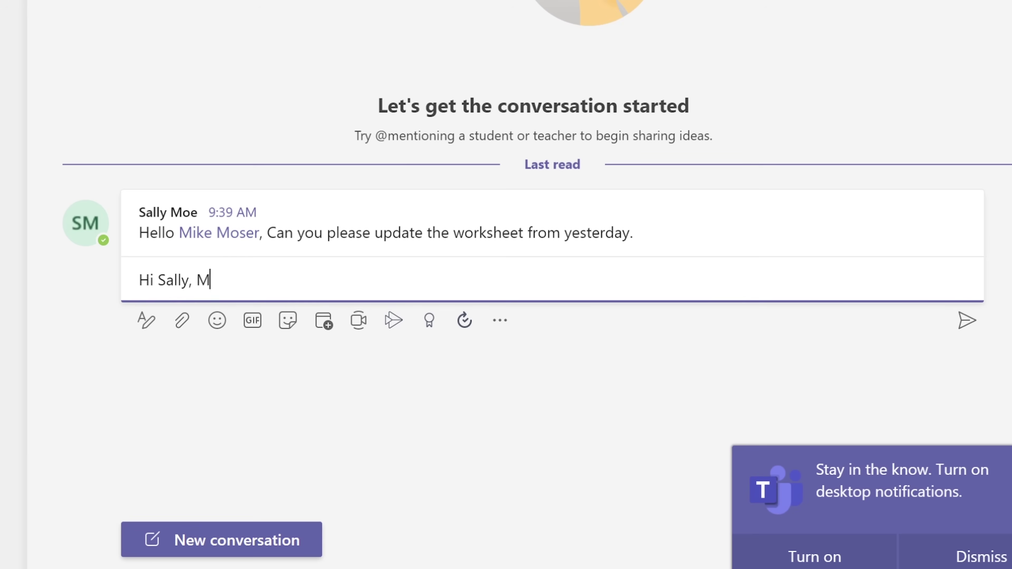
pyautogui.write('ike is away ')
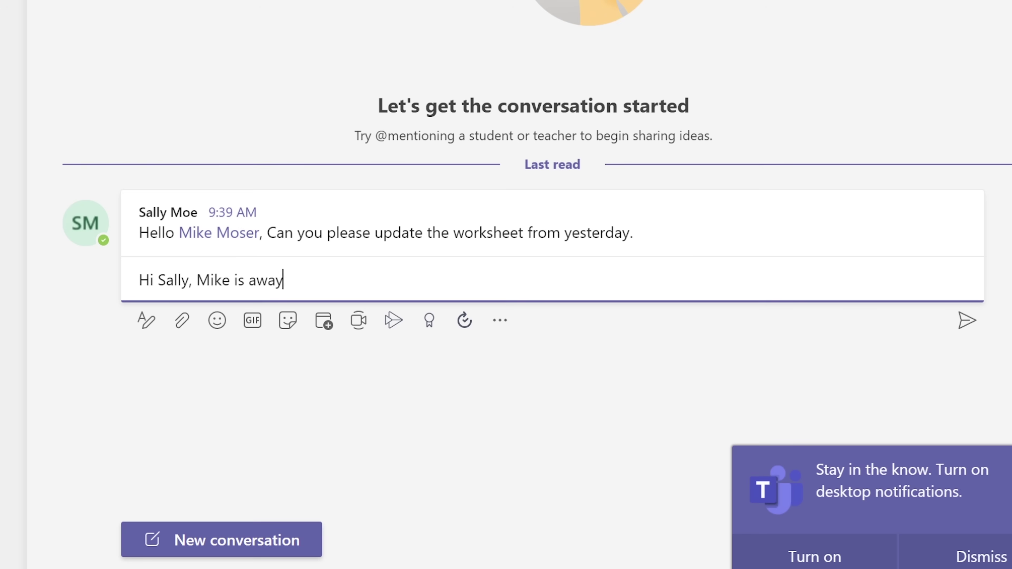
pyautogui.write('for few min...')
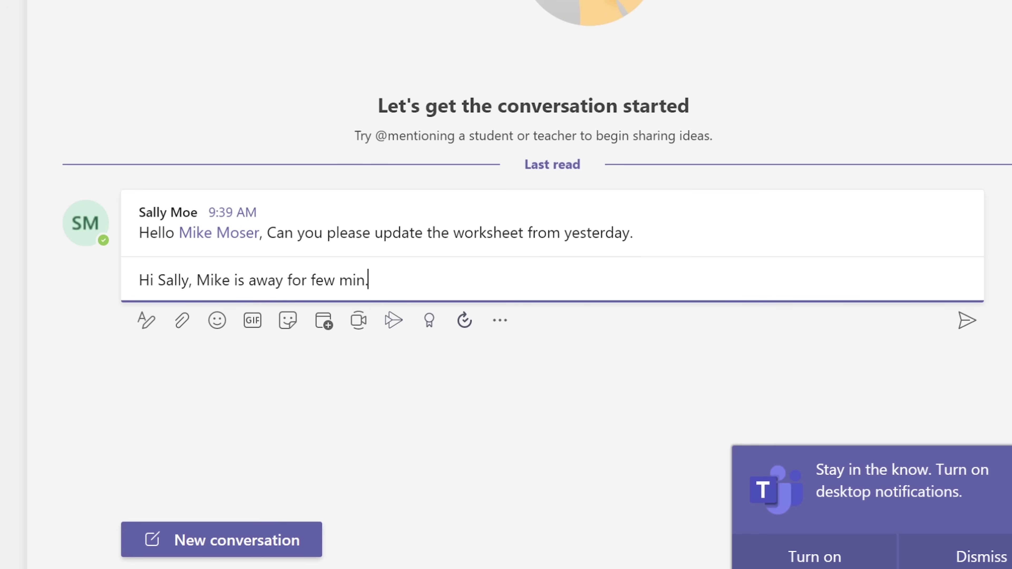
pyautogui.press('Return')
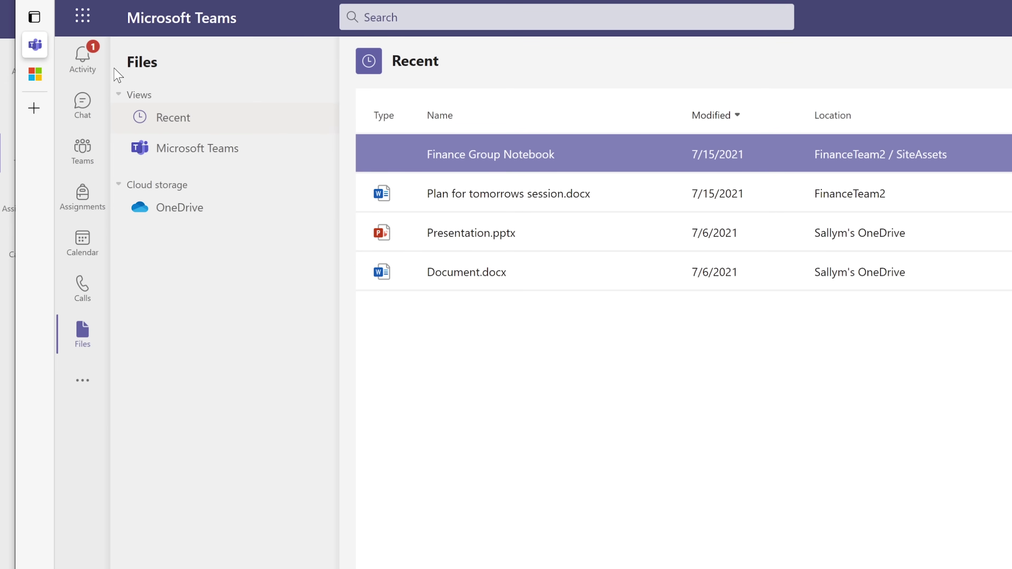
pyautogui.click(83, 64)
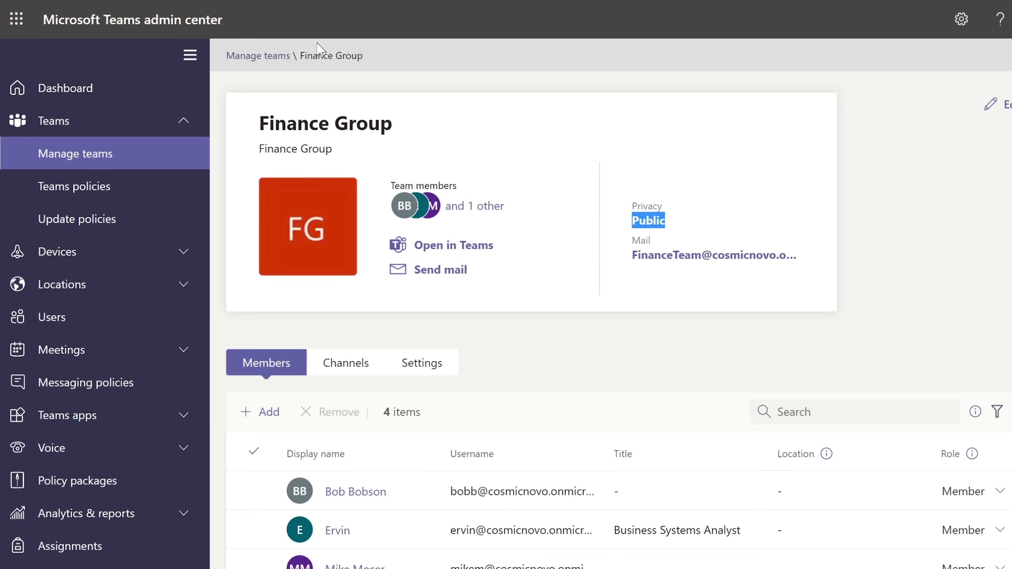
# Open Finance Group from the teams list and bring up its Add members search panel.
pyautogui.click(70, 160)
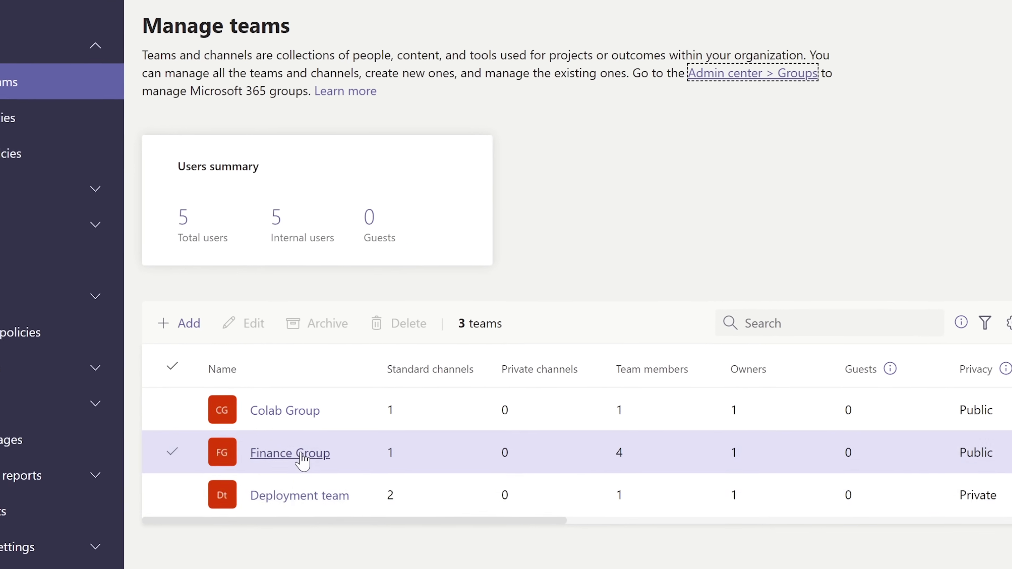
pyautogui.click(294, 453)
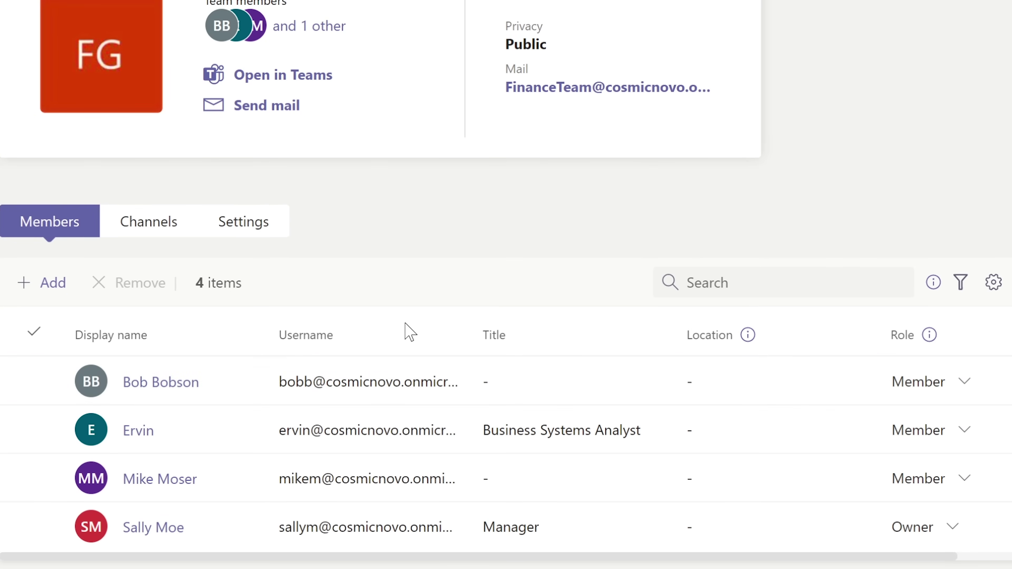
pyautogui.click(53, 281)
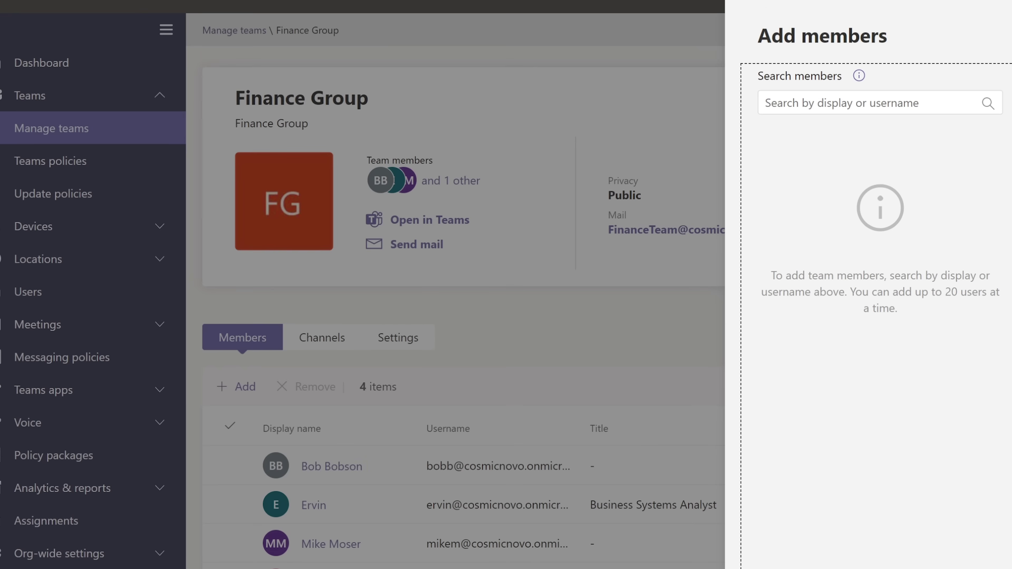
pyautogui.click(869, 102)
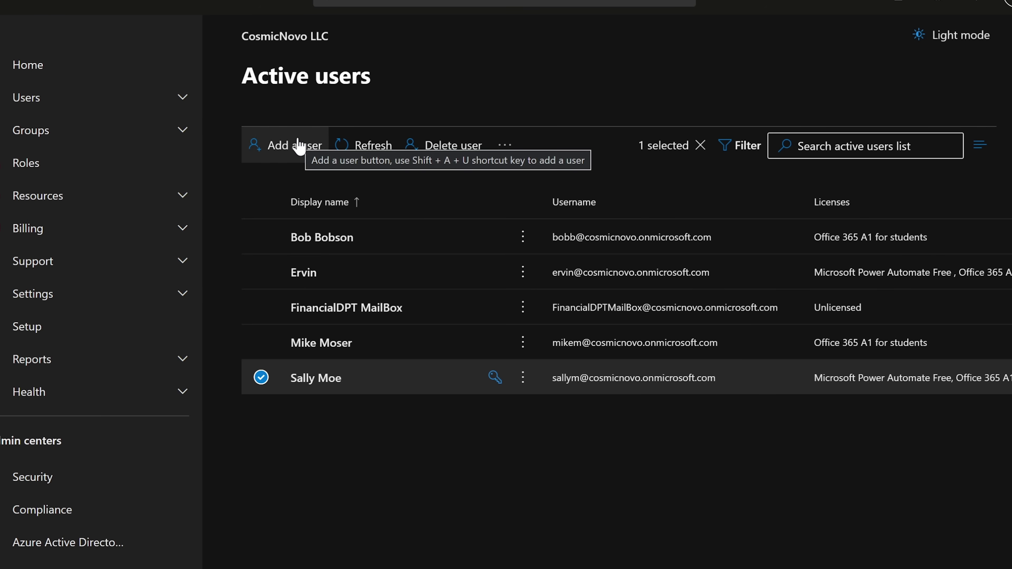
# Start Add a user, enter the new user's first name, last name and username, then continue to licences.
pyautogui.click(276, 147)
pyautogui.click(530, 266)
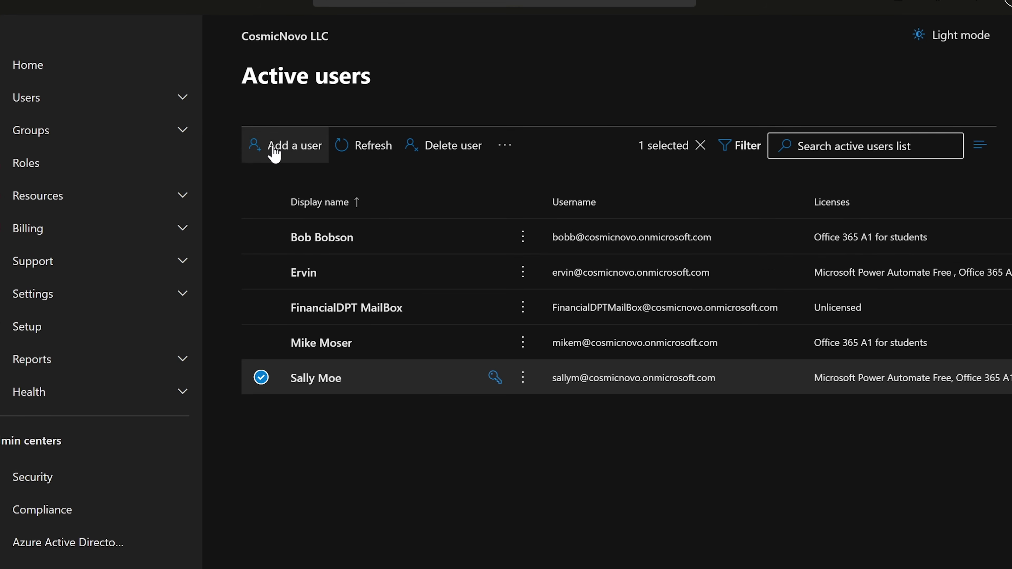
pyautogui.click(274, 148)
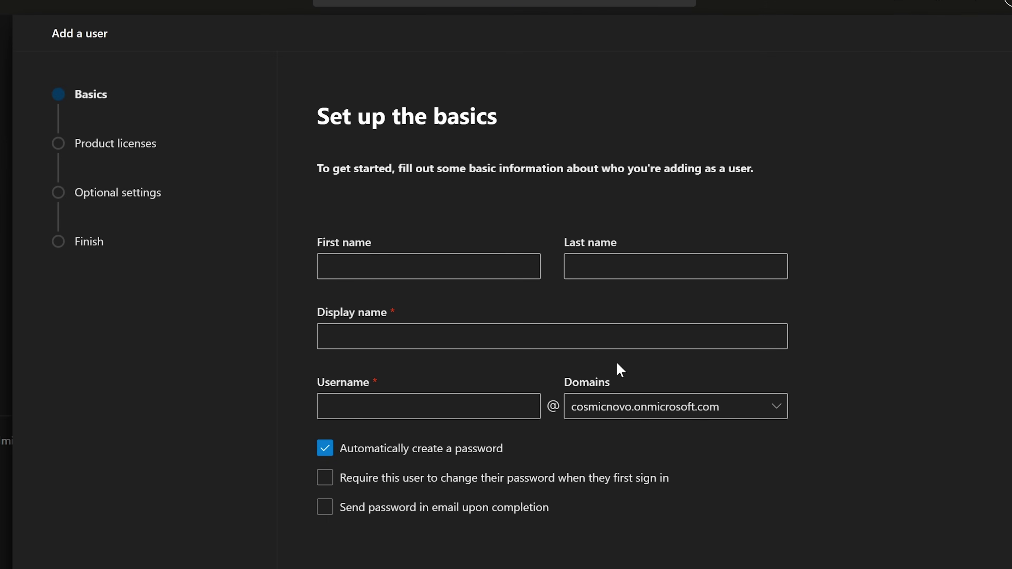
pyautogui.click(526, 271)
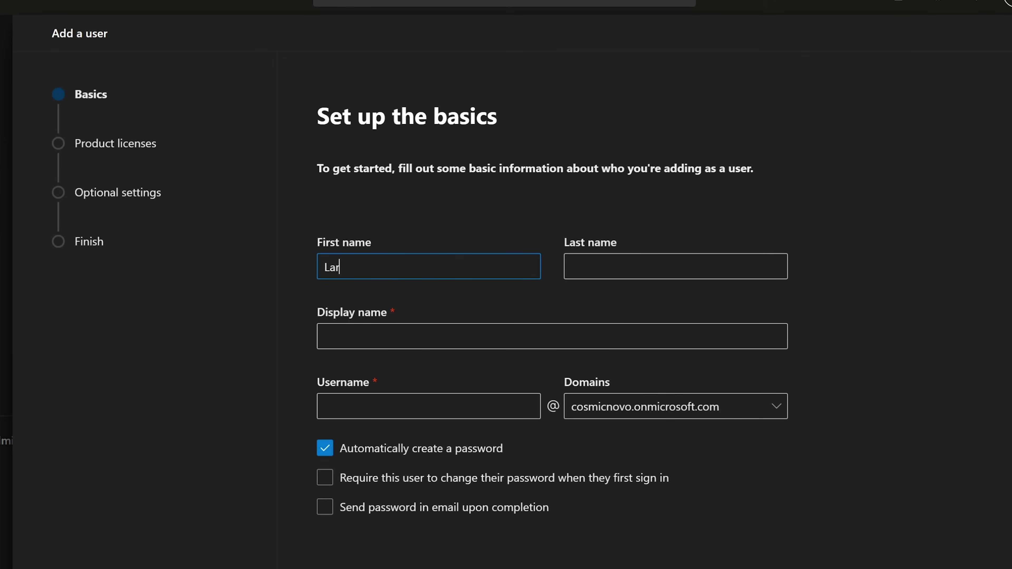
pyautogui.press('Tab')
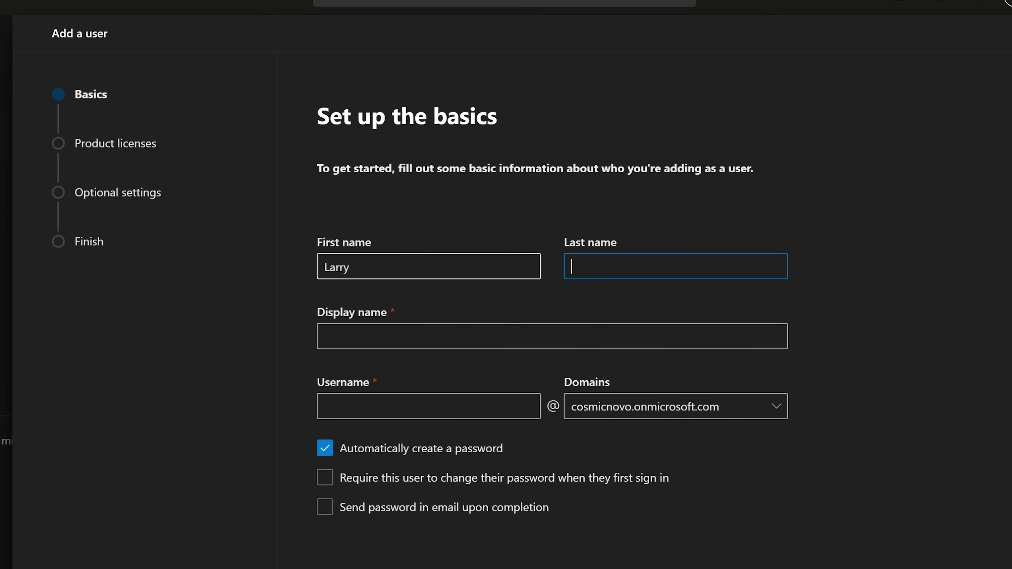
pyautogui.write('ird')
pyautogui.press('Tab')
pyautogui.press('Tab')
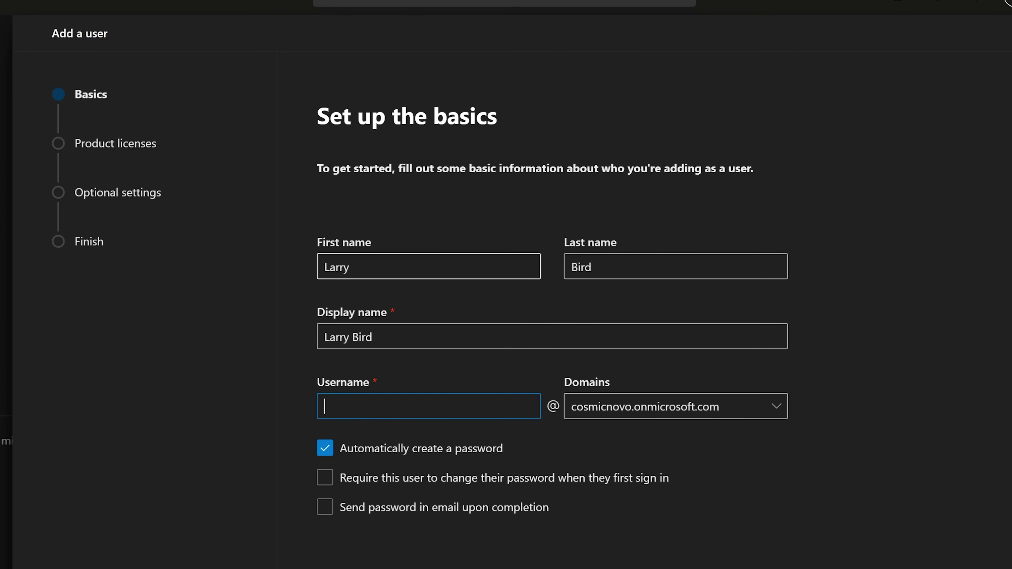
pyautogui.write('LarryB')
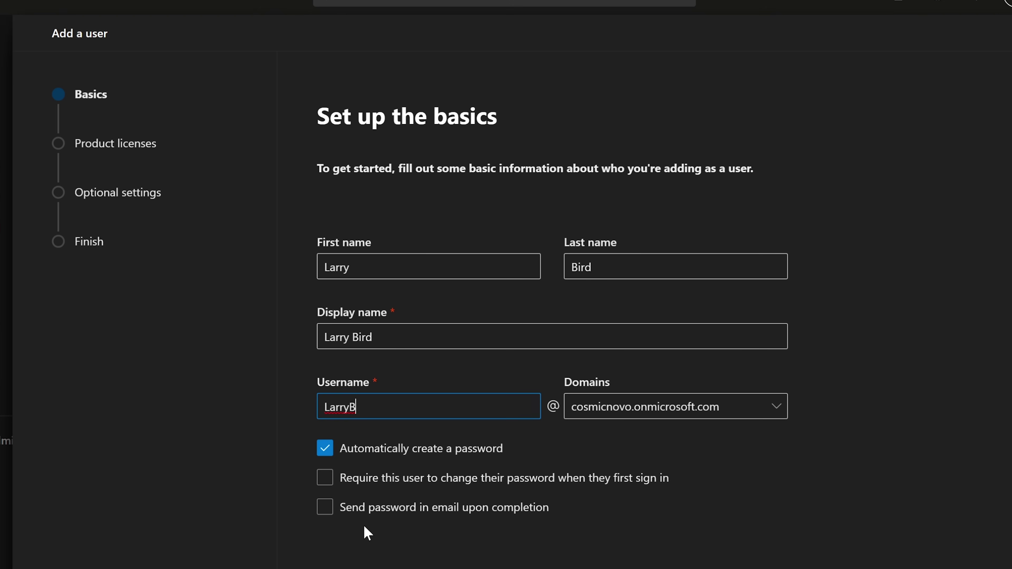
pyautogui.click(339, 568)
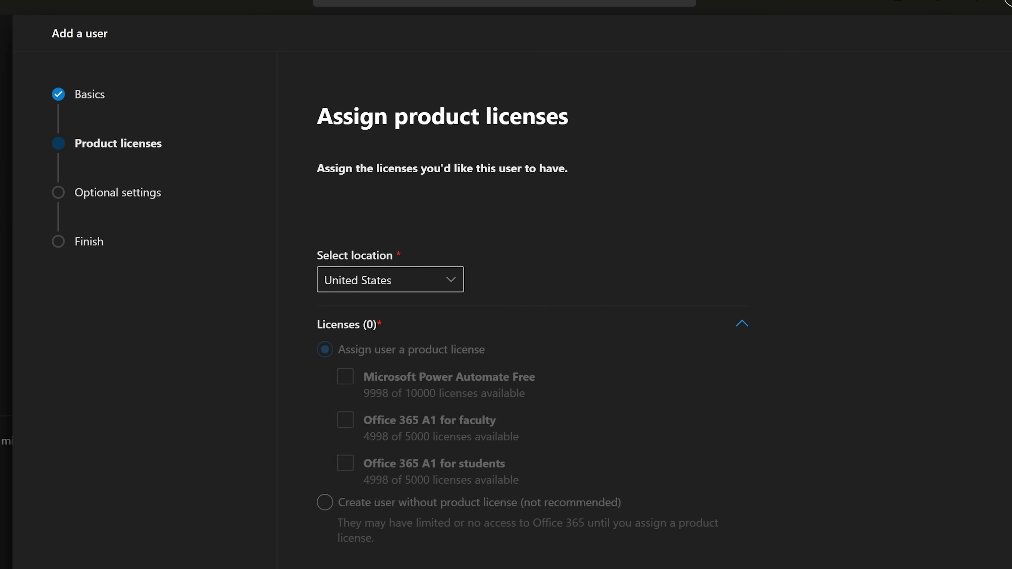
# Give the new user the Office 365 A1 for students licence instead of faculty, then close the wizard.
pyautogui.click(344, 437)
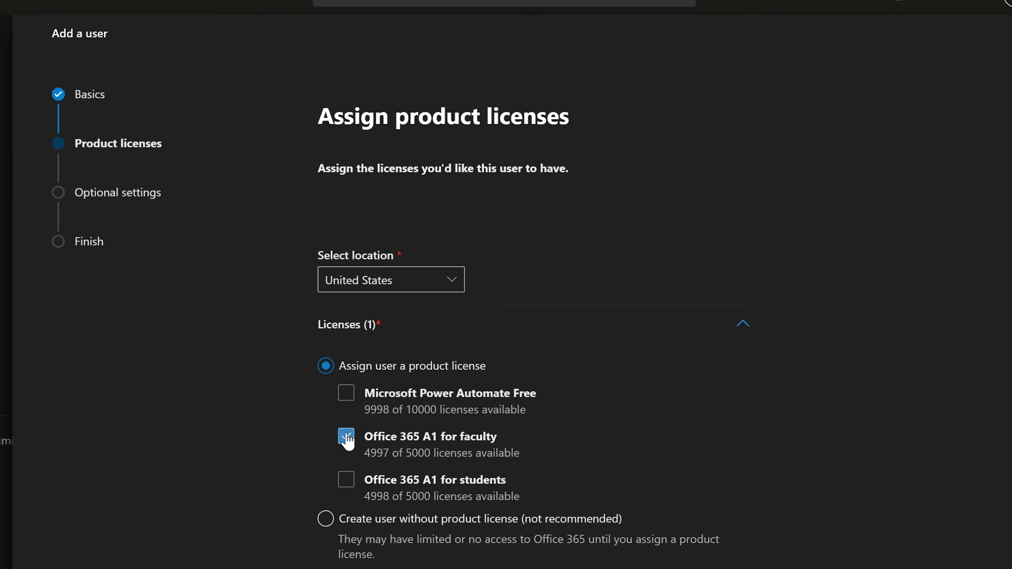
pyautogui.click(344, 438)
pyautogui.click(345, 480)
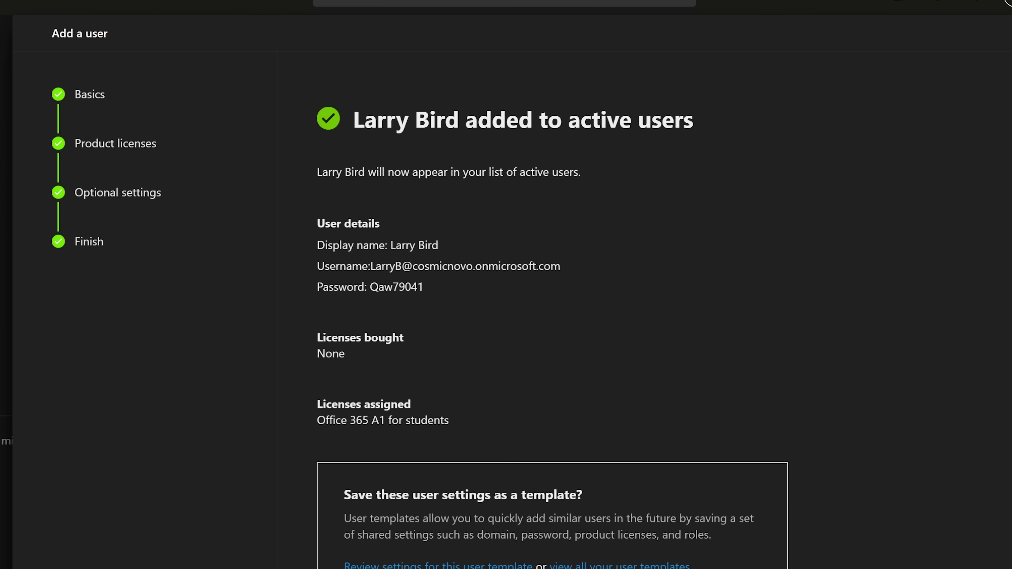
pyautogui.scroll(-5, 805, 377)
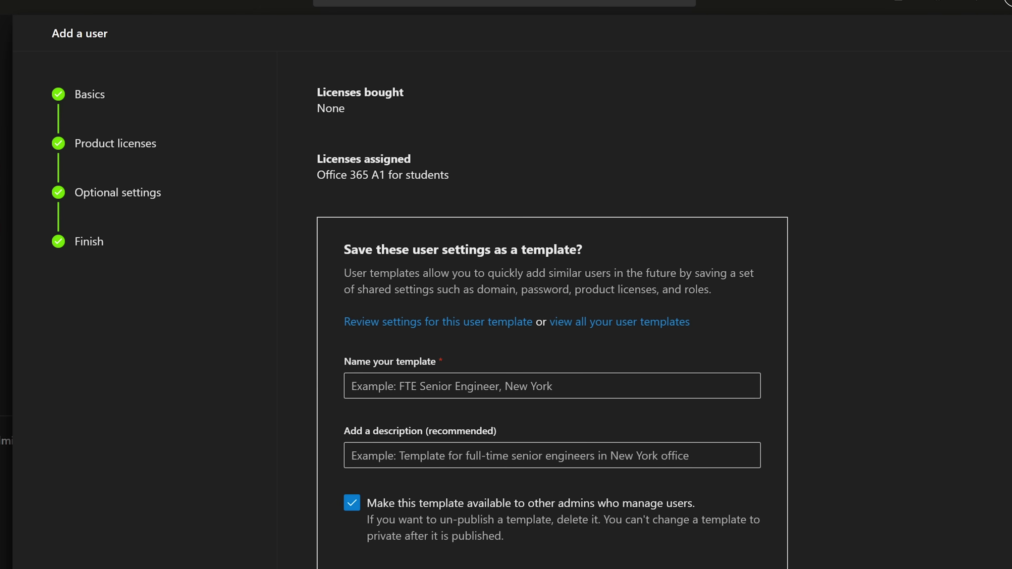
pyautogui.press('Escape')
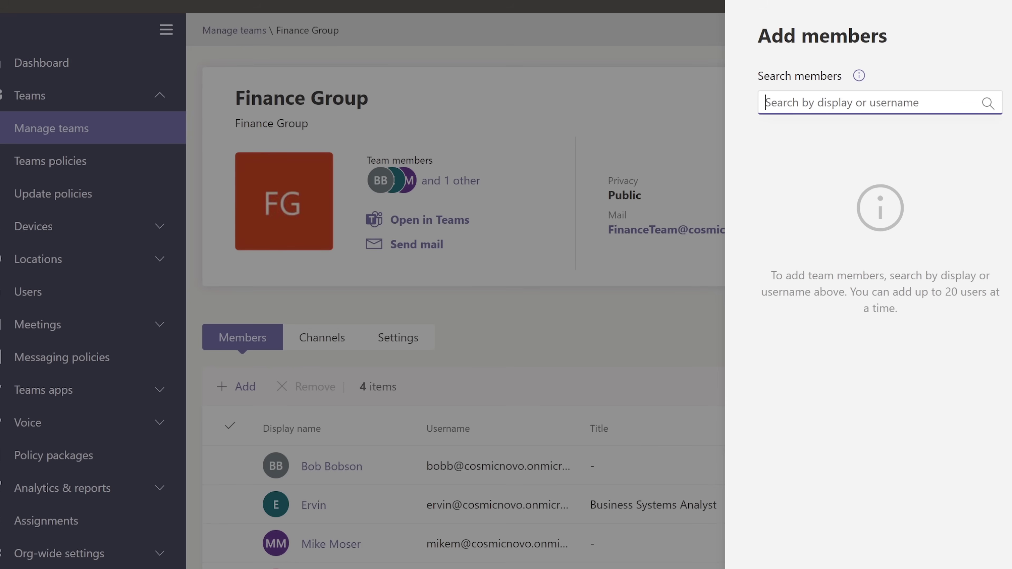
# Open Finance Group under Manage teams and add the newly created user as a member.
pyautogui.click(653, 303)
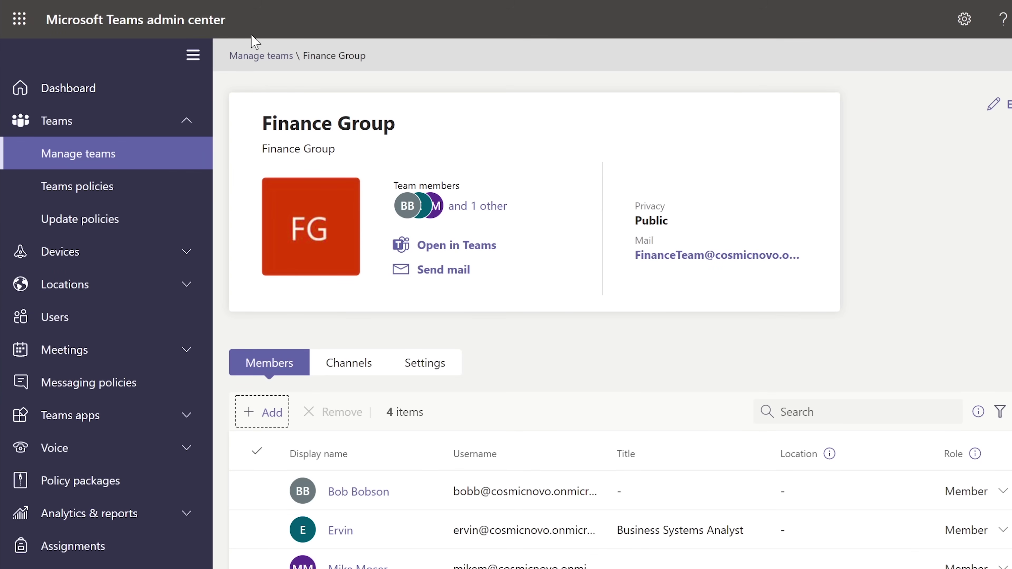
pyautogui.click(52, 119)
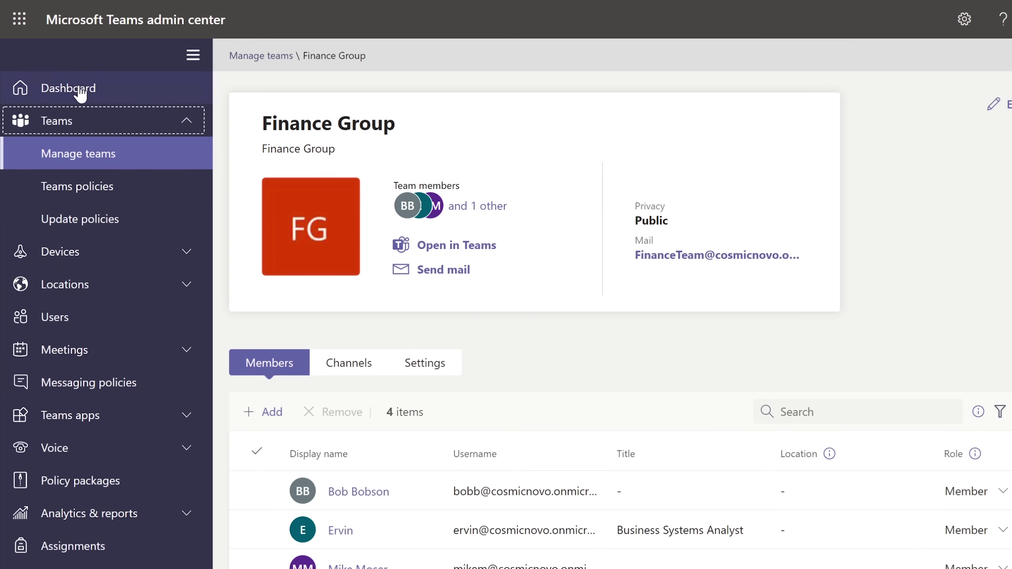
pyautogui.click(76, 157)
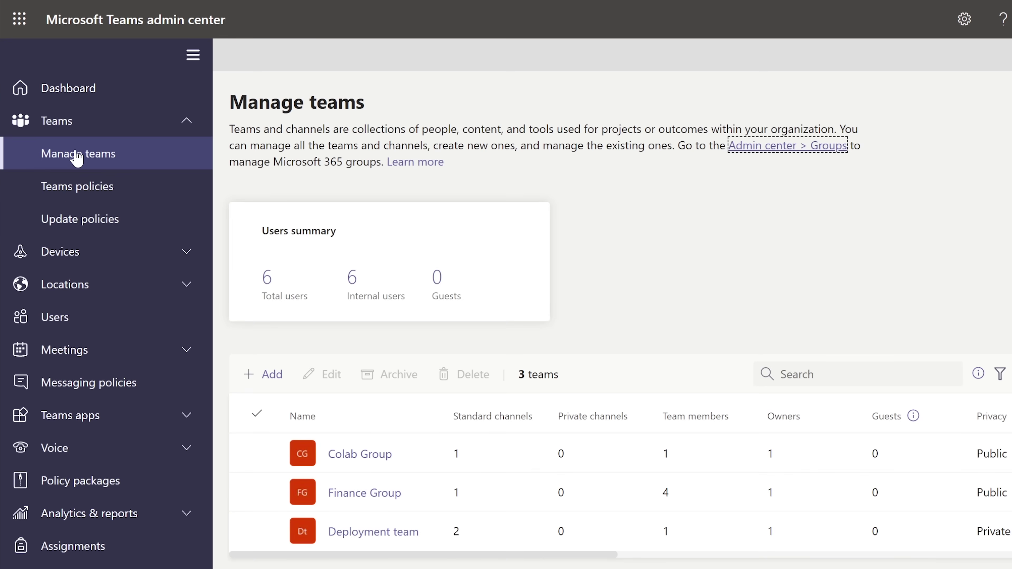
pyautogui.click(370, 494)
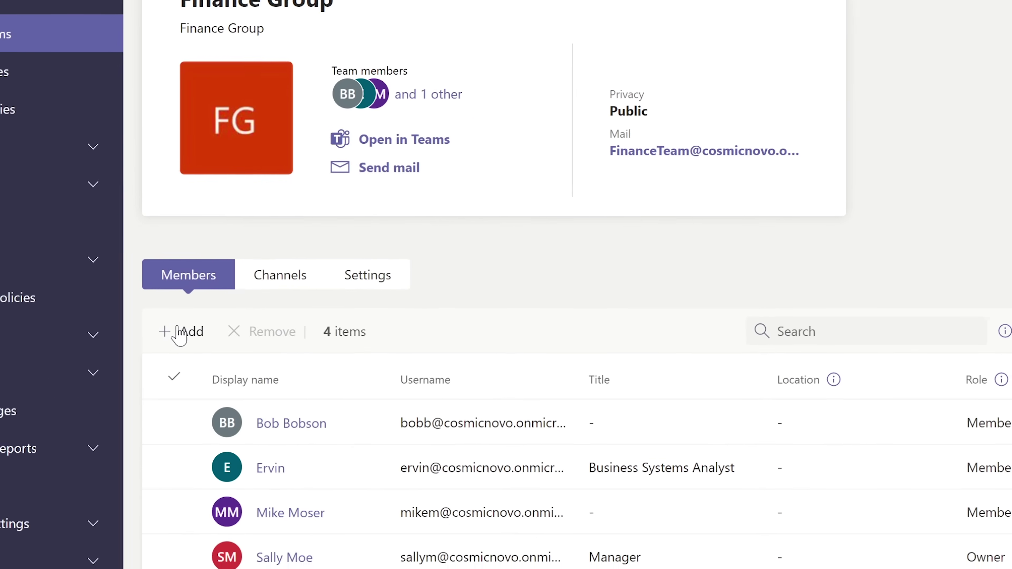
pyautogui.click(188, 337)
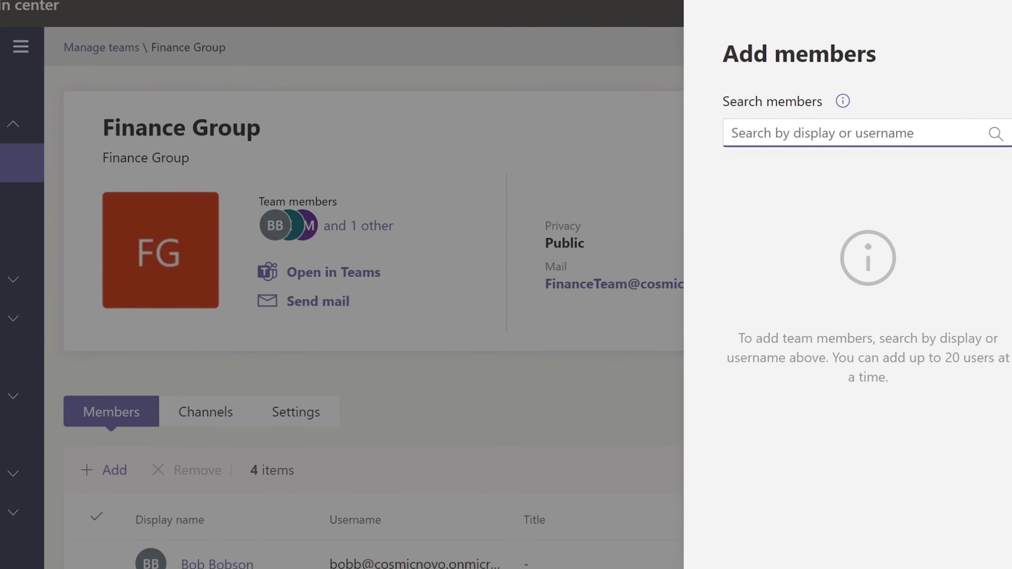
pyautogui.write('larry')
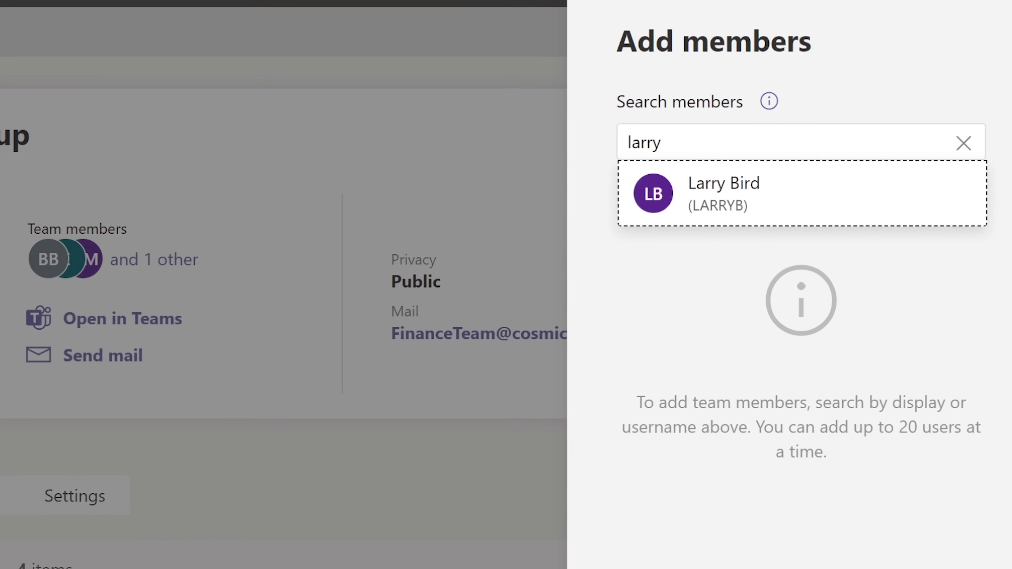
pyautogui.click(790, 198)
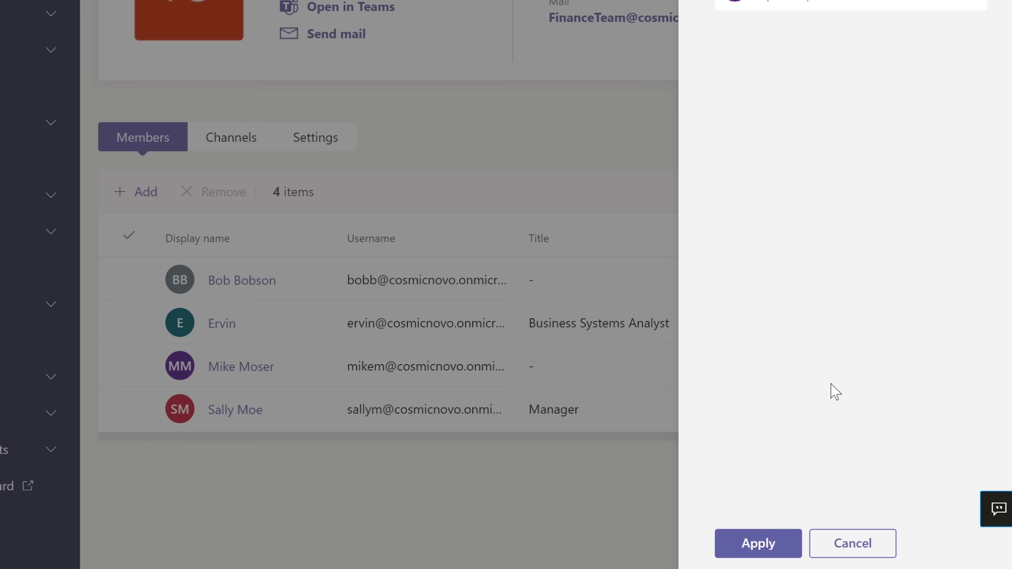
pyautogui.click(773, 543)
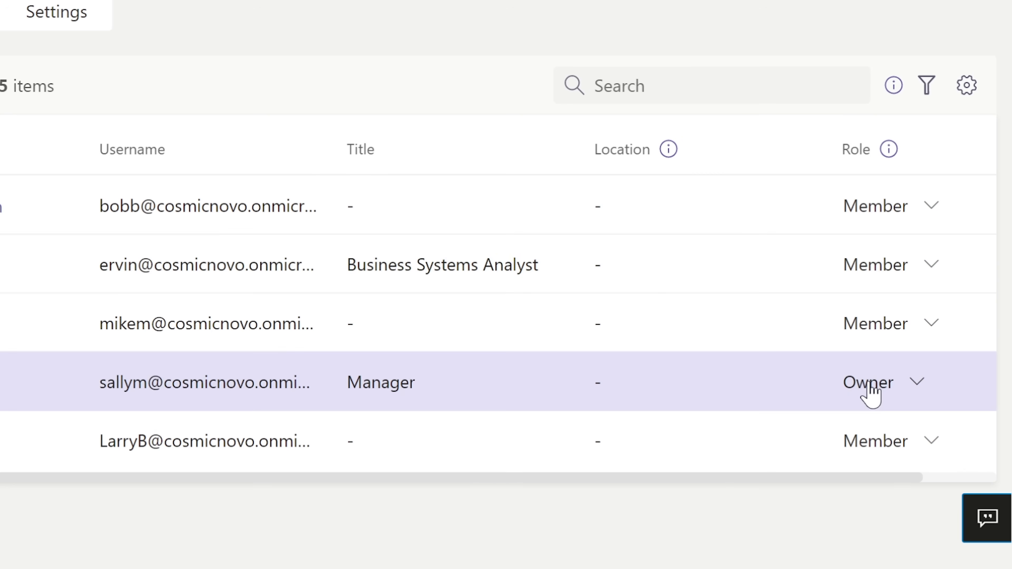
# Try demoting the current team owner to Member, which returns an error.
pyautogui.click(912, 410)
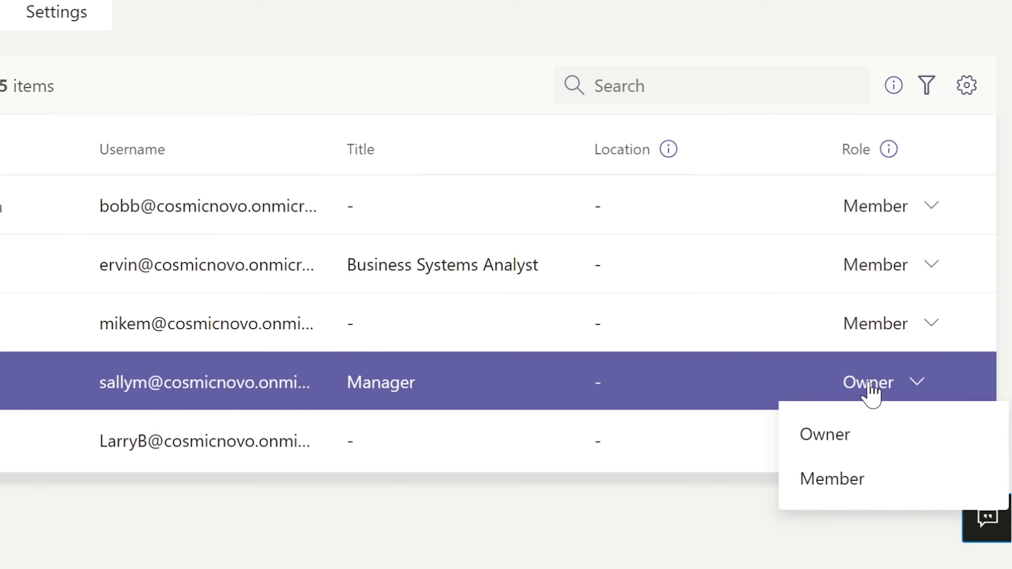
pyautogui.click(851, 485)
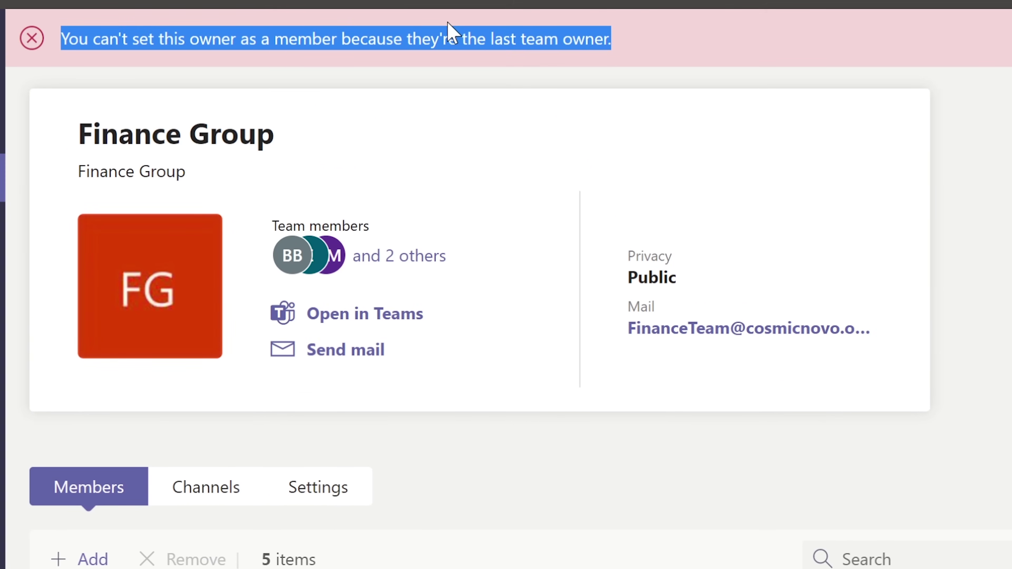
pyautogui.click(623, 43)
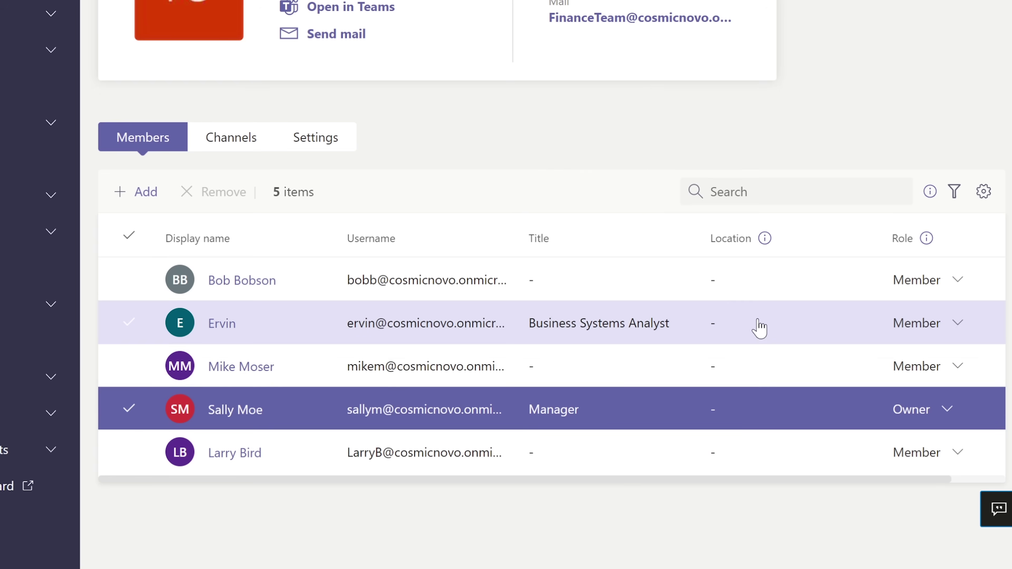
# Make the Business Systems Analyst an Owner, then change the manager's role to Member.
pyautogui.click(926, 323)
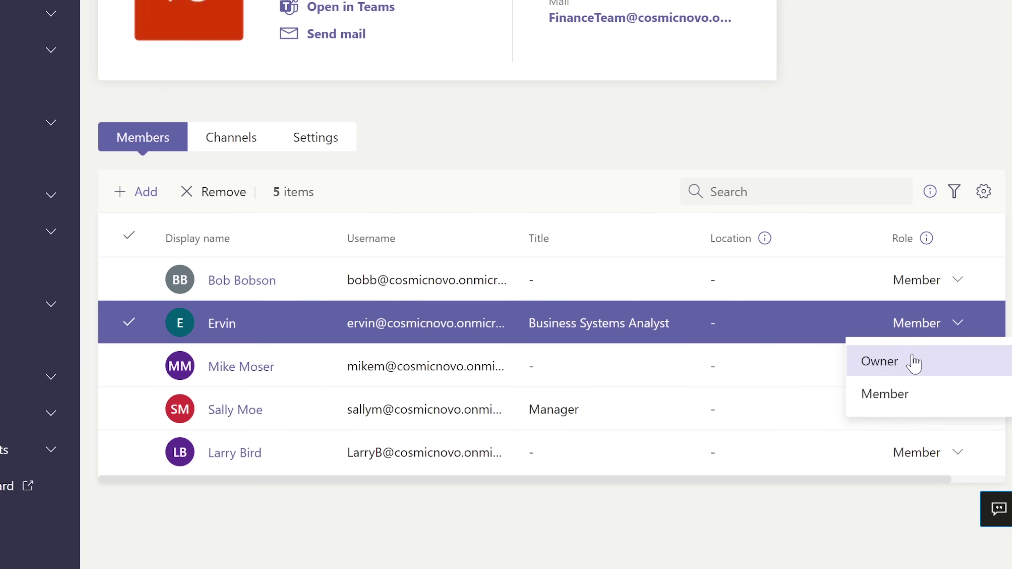
pyautogui.click(915, 362)
pyautogui.scroll(5, 673, 344)
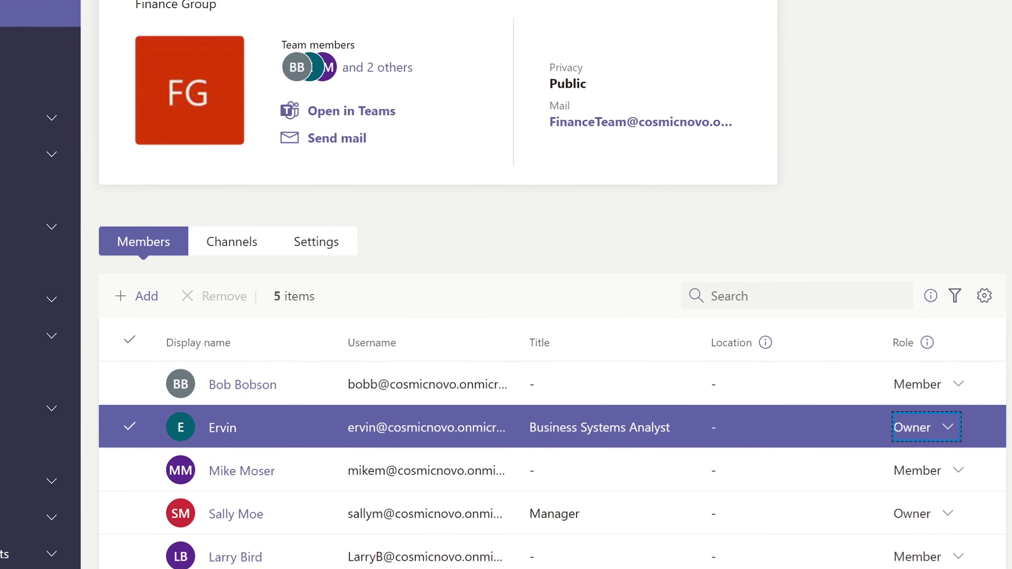
pyautogui.scroll(2, 505, 279)
pyautogui.tripleClick(537, 39)
pyautogui.click(540, 46)
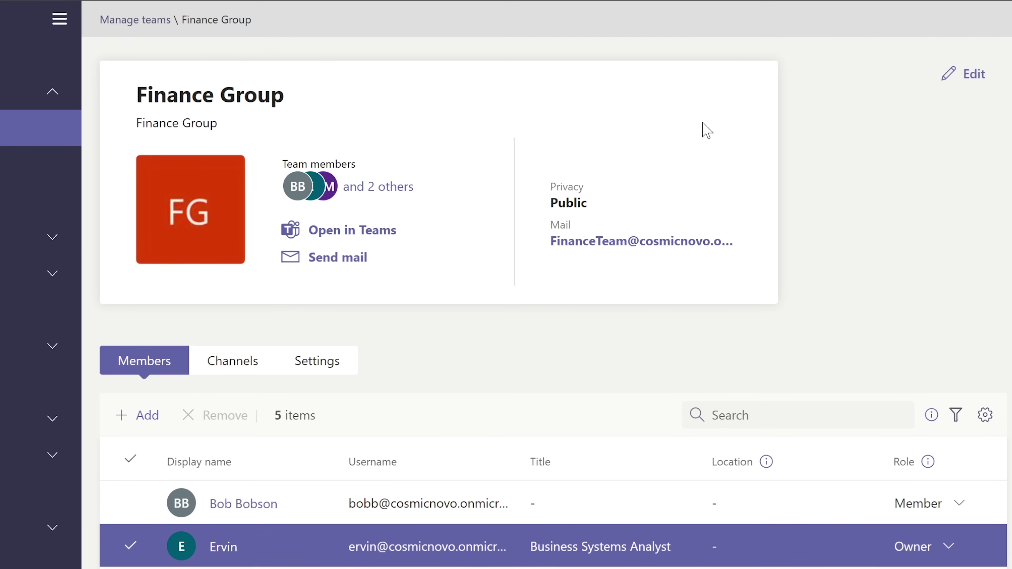
pyautogui.scroll(-3, 924, 303)
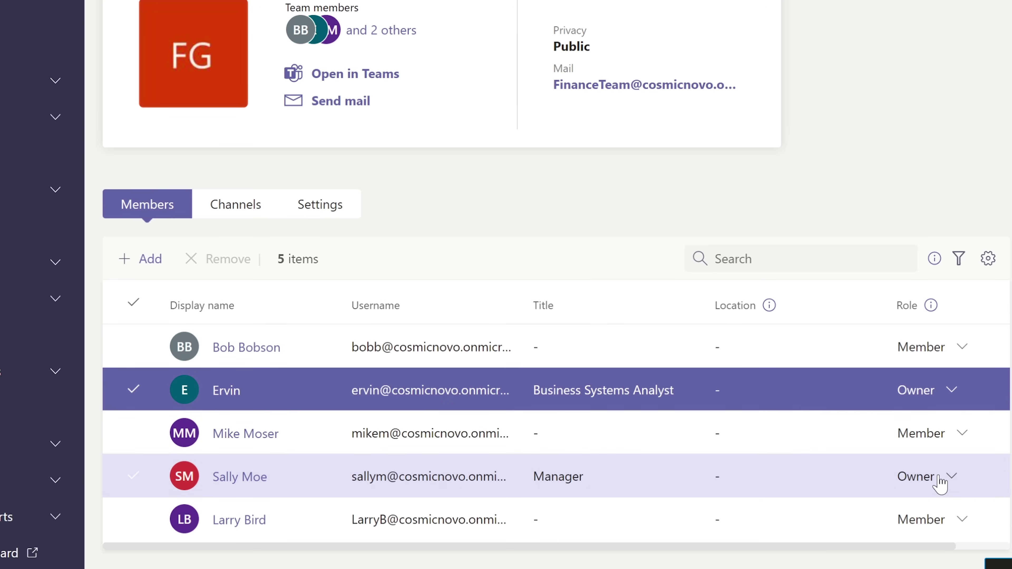
pyautogui.click(938, 484)
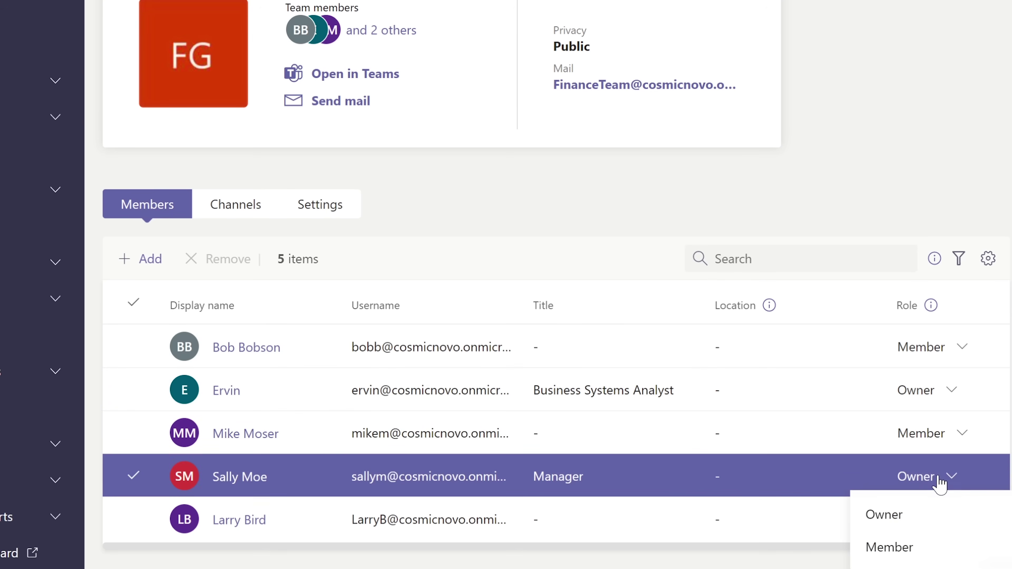
pyautogui.click(884, 550)
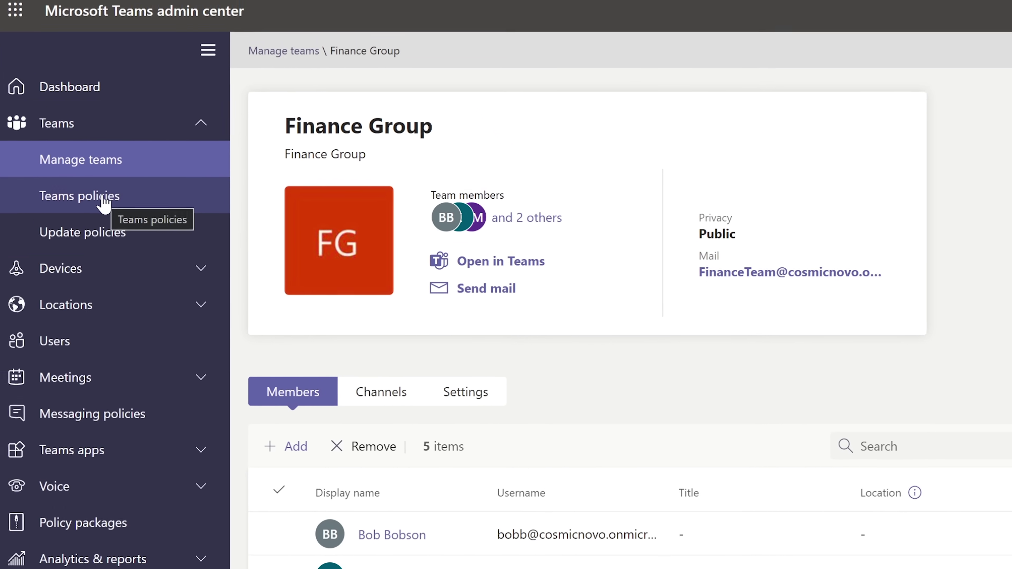
# Open Teams policies, select the Global and Higher Education policies, and widen the Description column.
pyautogui.click(103, 199)
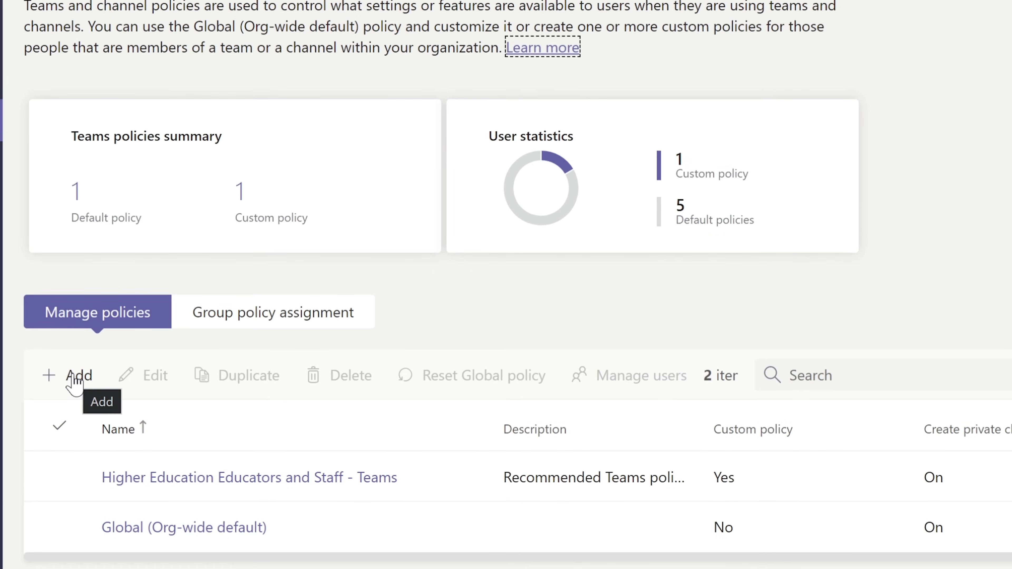
pyautogui.click(217, 480)
pyautogui.click(204, 533)
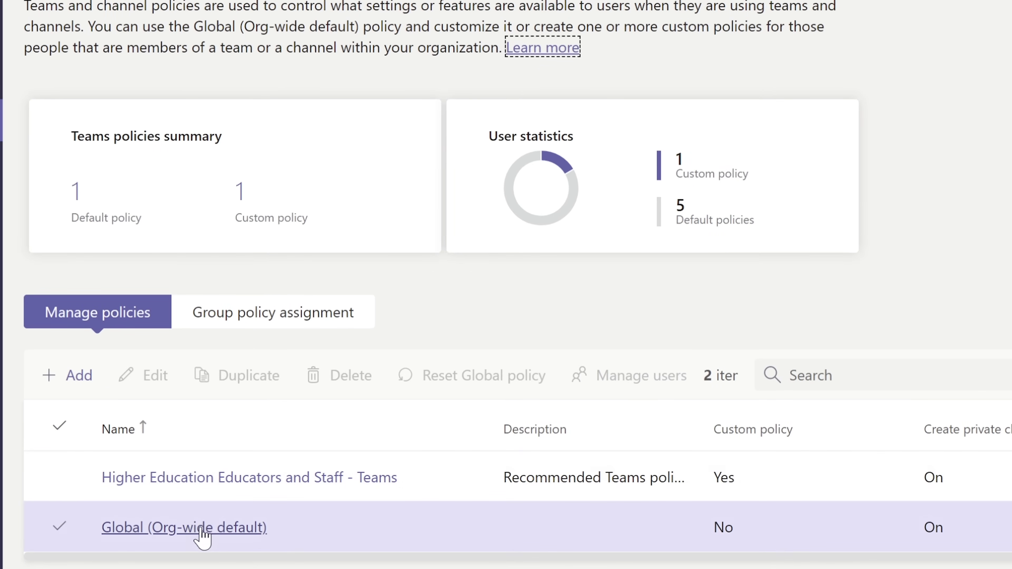
pyautogui.click(729, 538)
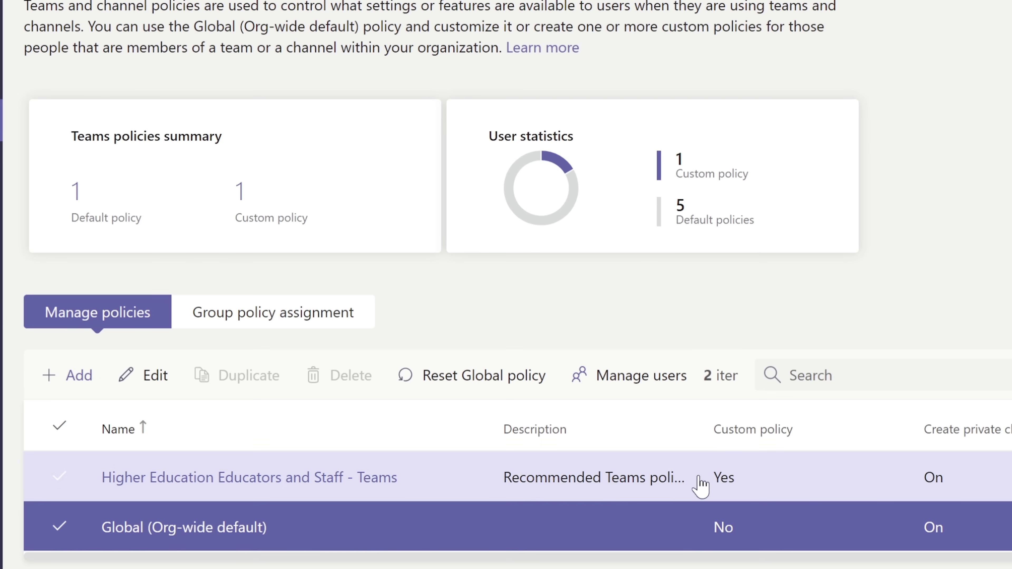
pyautogui.click(790, 487)
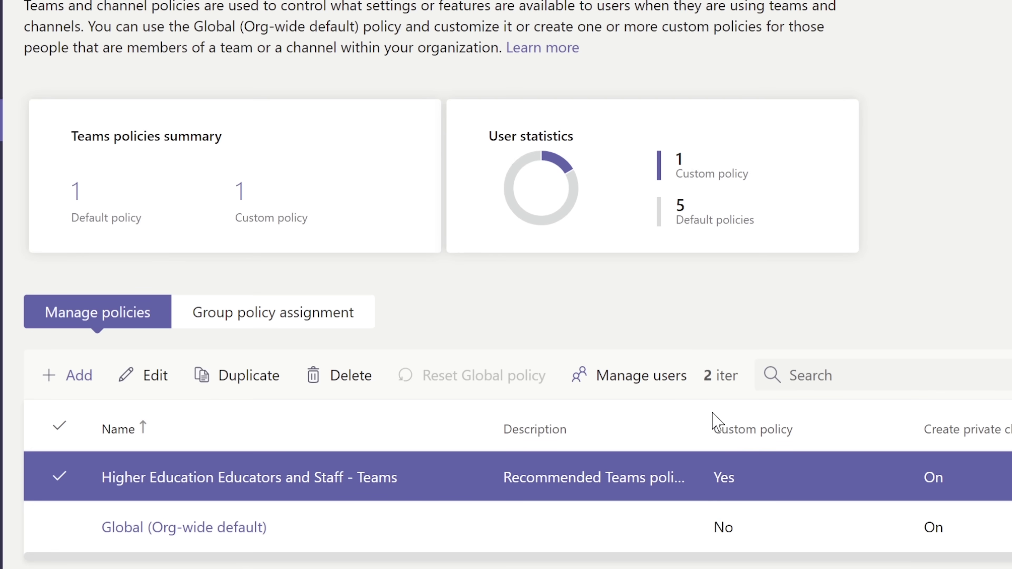
pyautogui.moveTo(702, 415); pyautogui.dragTo(639, 427)
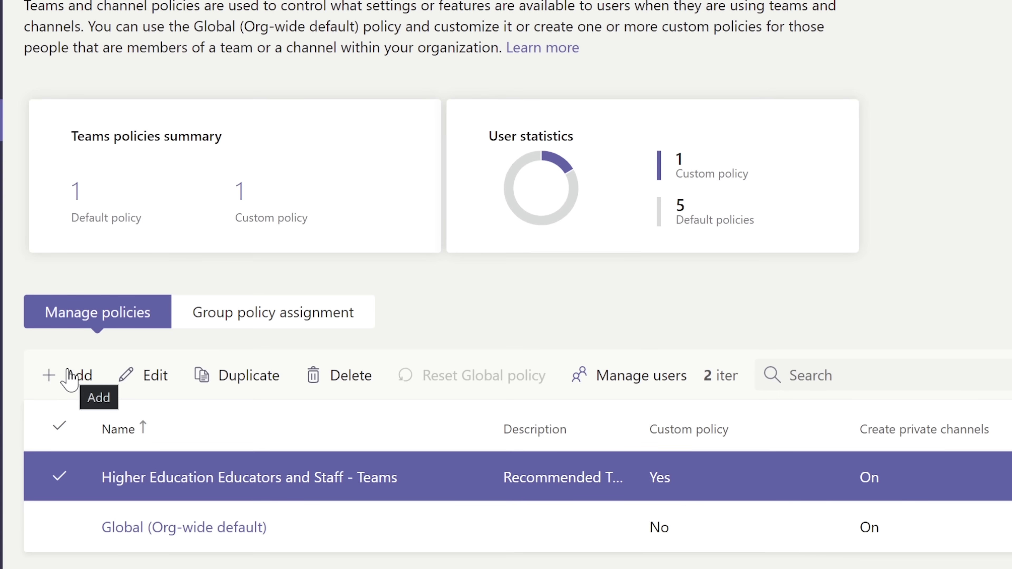
# Add 'Finance DPT Policy' with its name as the description and private channels left On.
pyautogui.click(71, 379)
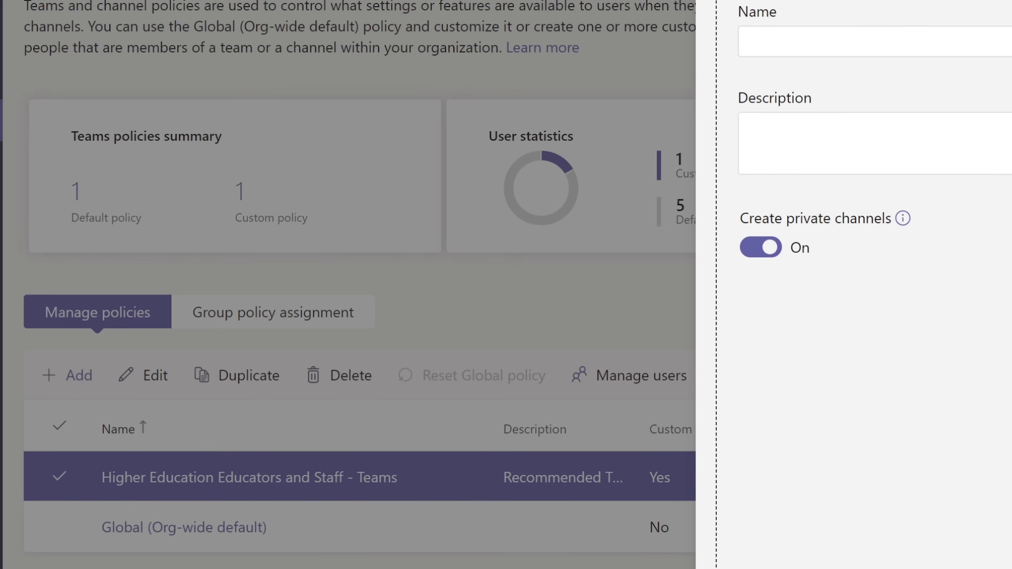
pyautogui.click(809, 40)
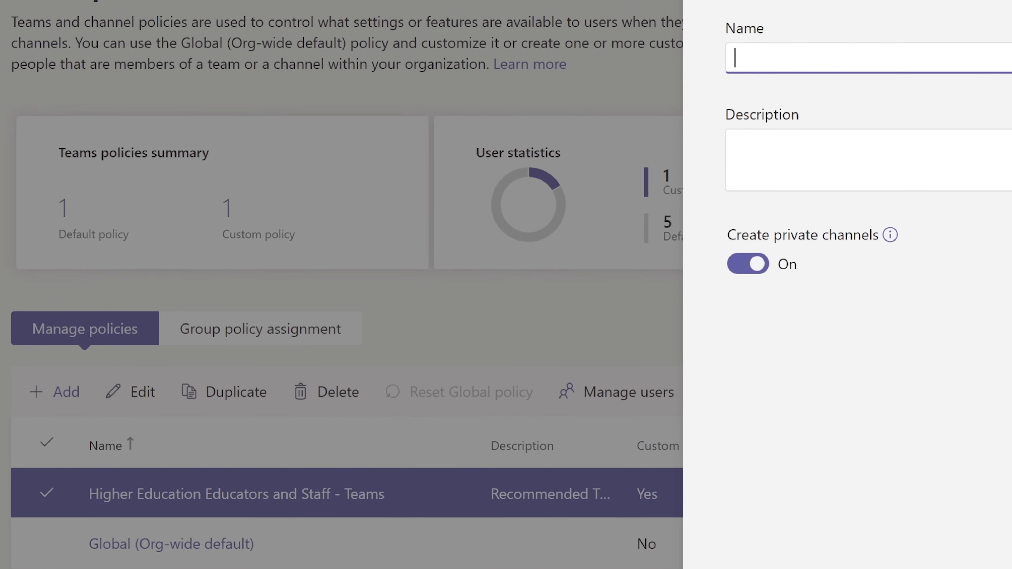
pyautogui.write('Finance DPT Policy')
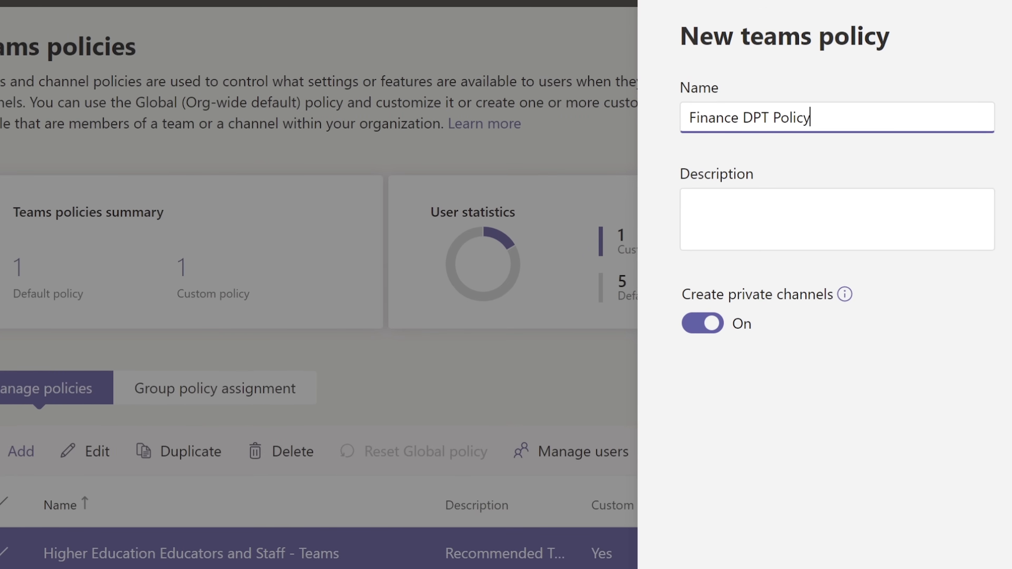
pyautogui.hotkey('ctrl', 'a')
pyautogui.hotkey('ctrl', 'c')
pyautogui.press('Tab')
pyautogui.hotkey('ctrl', 'v')
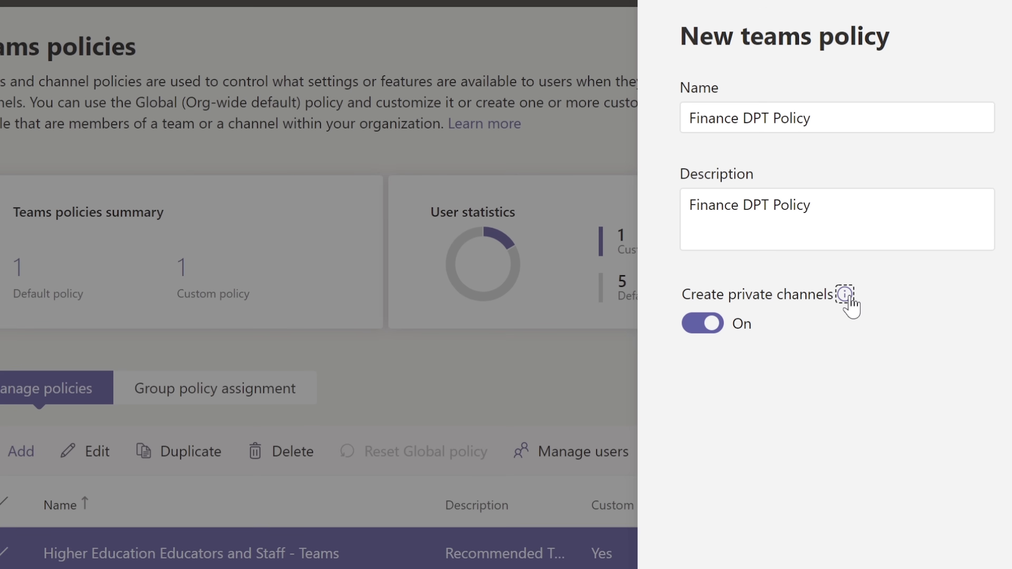
pyautogui.moveTo(848, 298)
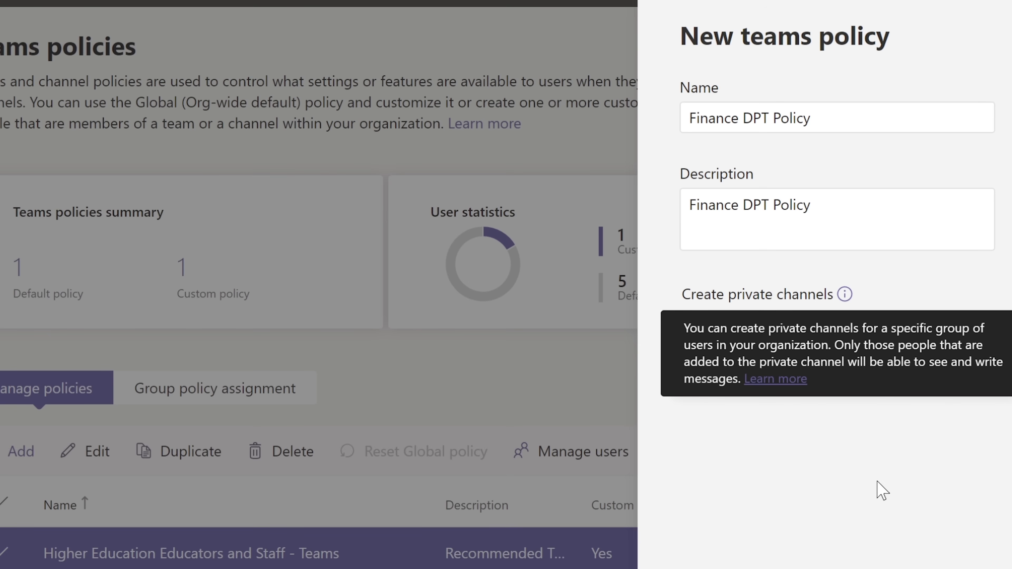
pyautogui.press('Escape')
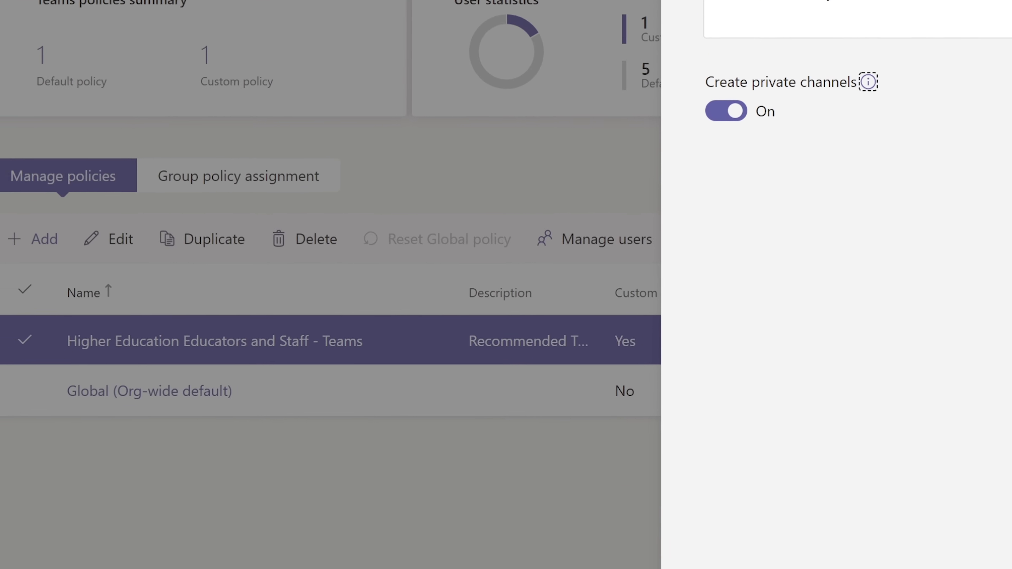
pyautogui.click(775, 548)
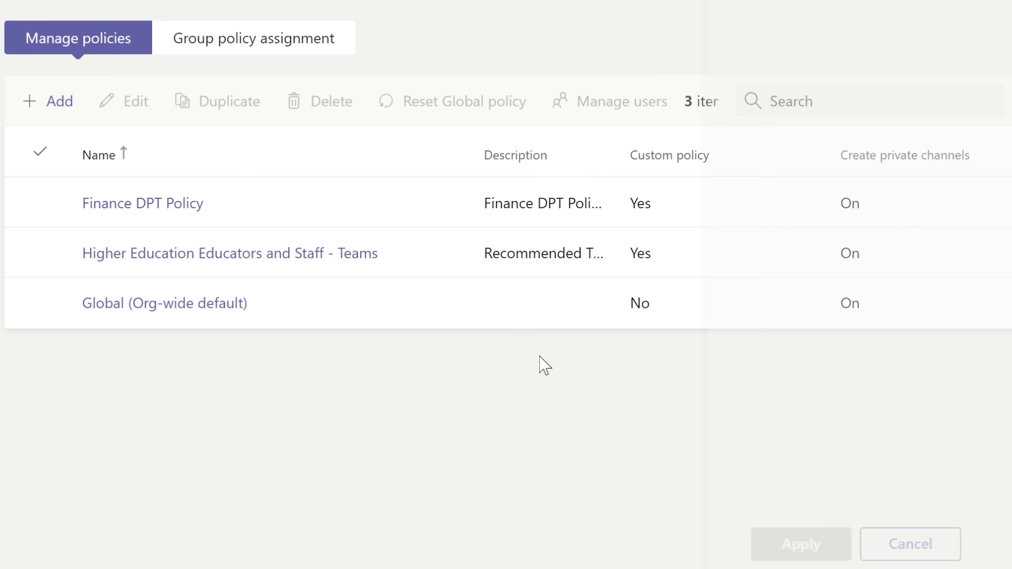
pyautogui.click(138, 211)
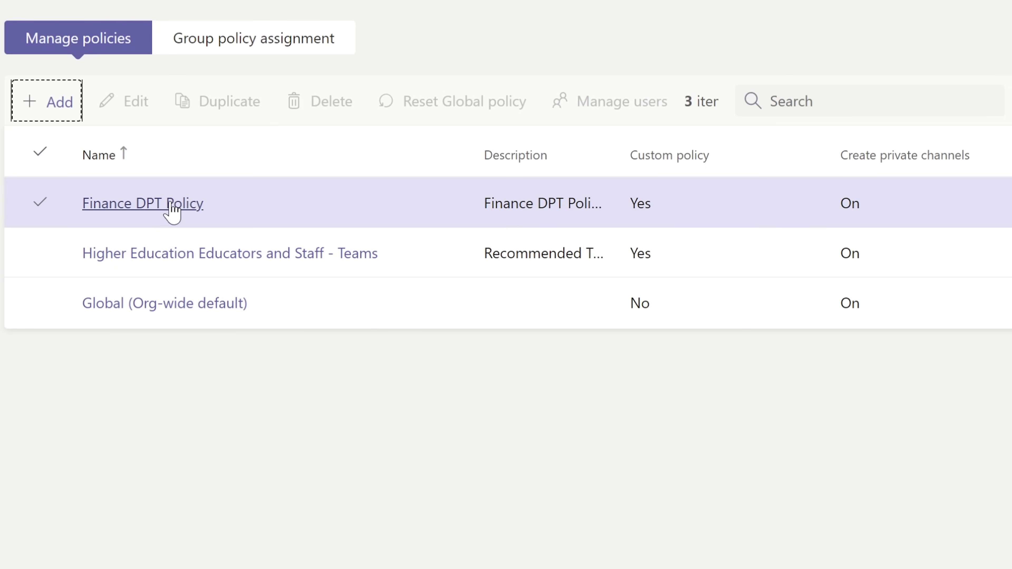
pyautogui.click(172, 211)
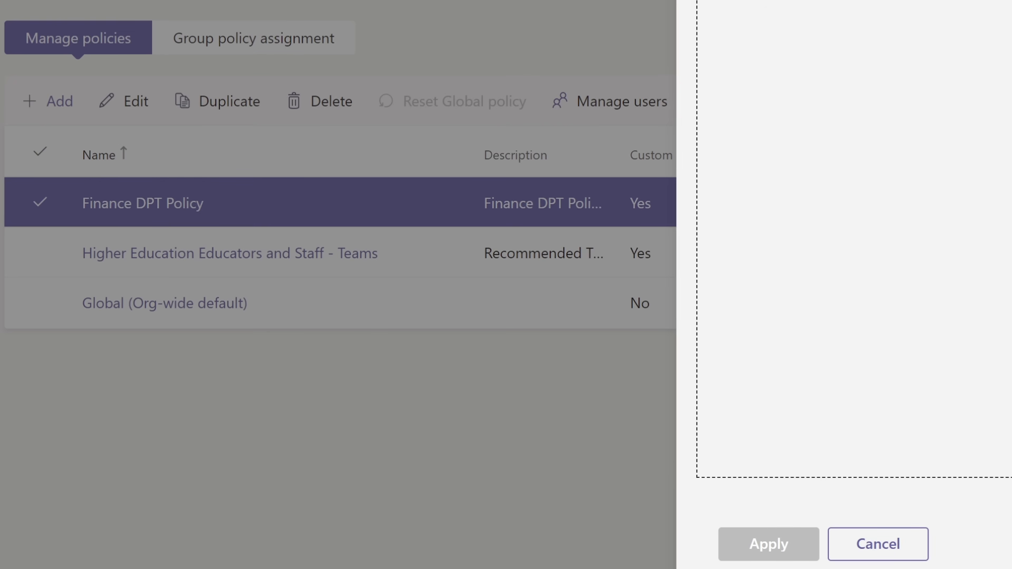
pyautogui.click(886, 542)
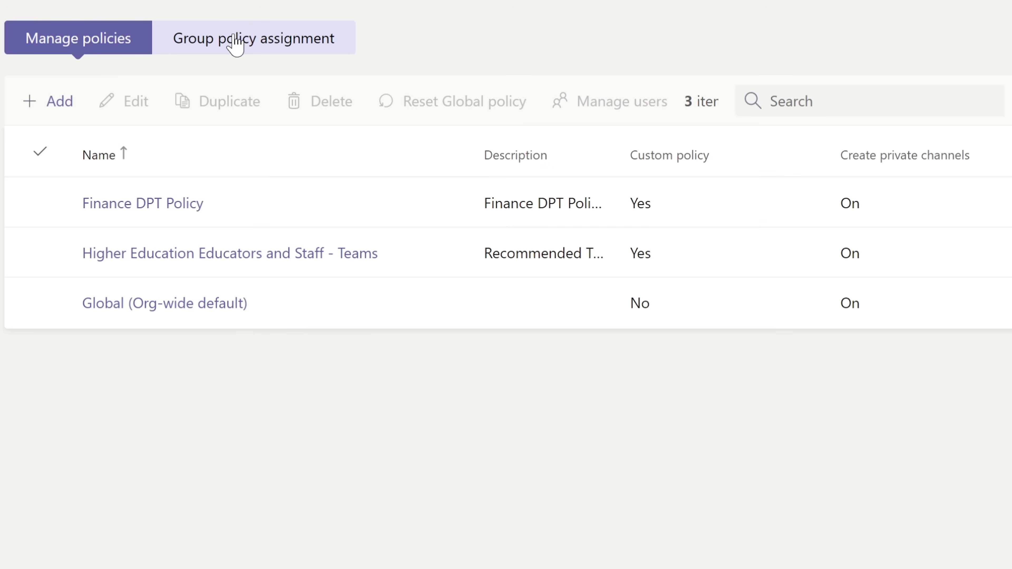
pyautogui.click(548, 211)
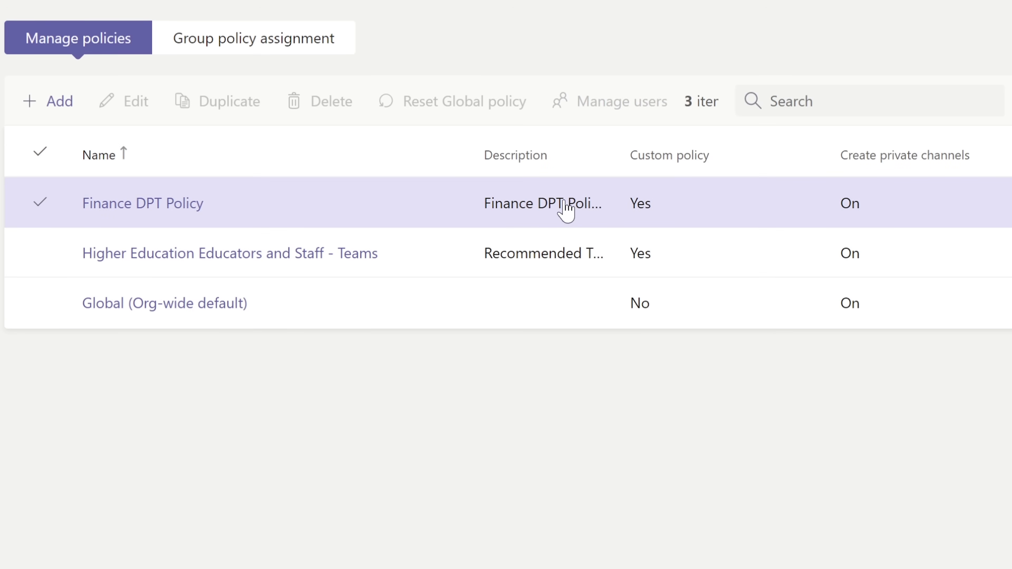
pyautogui.click(565, 211)
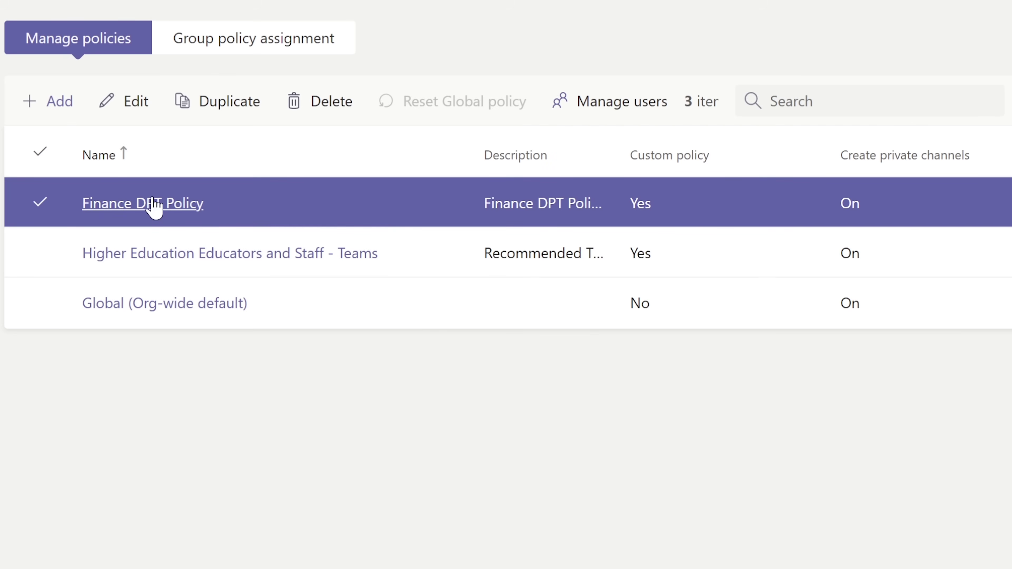
pyautogui.click(135, 203)
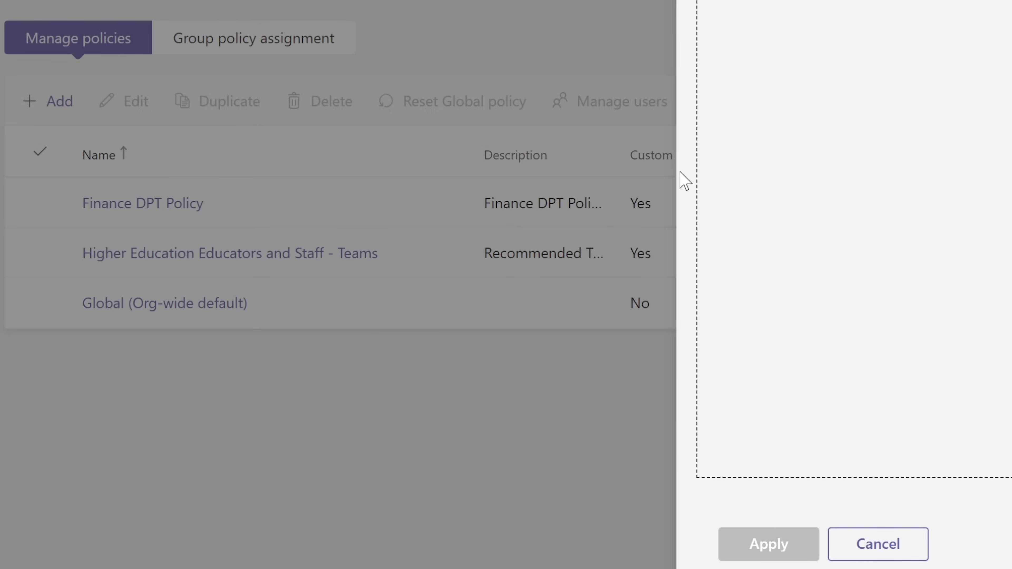
pyautogui.click(606, 209)
pyautogui.click(697, 216)
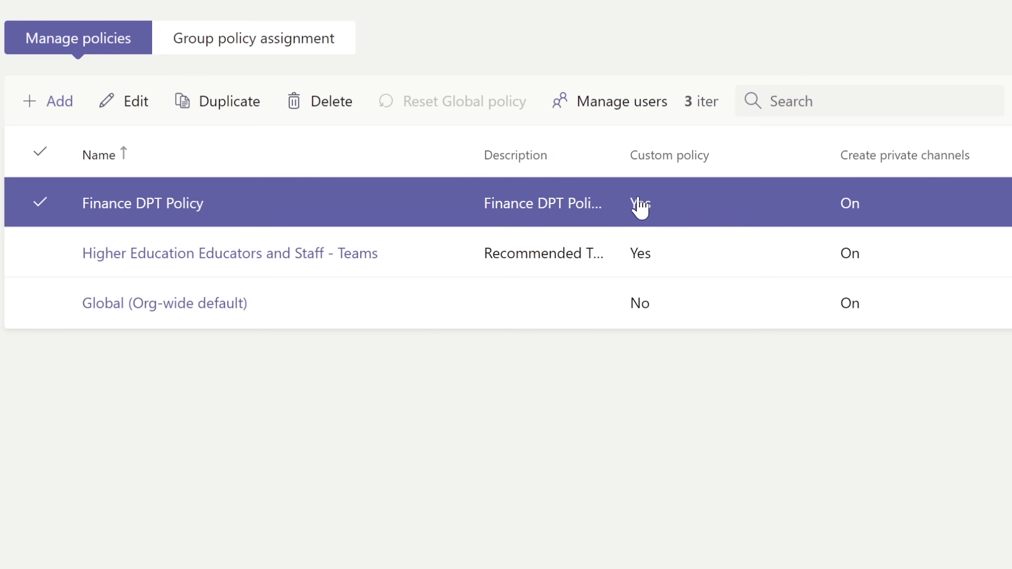
pyautogui.click(626, 104)
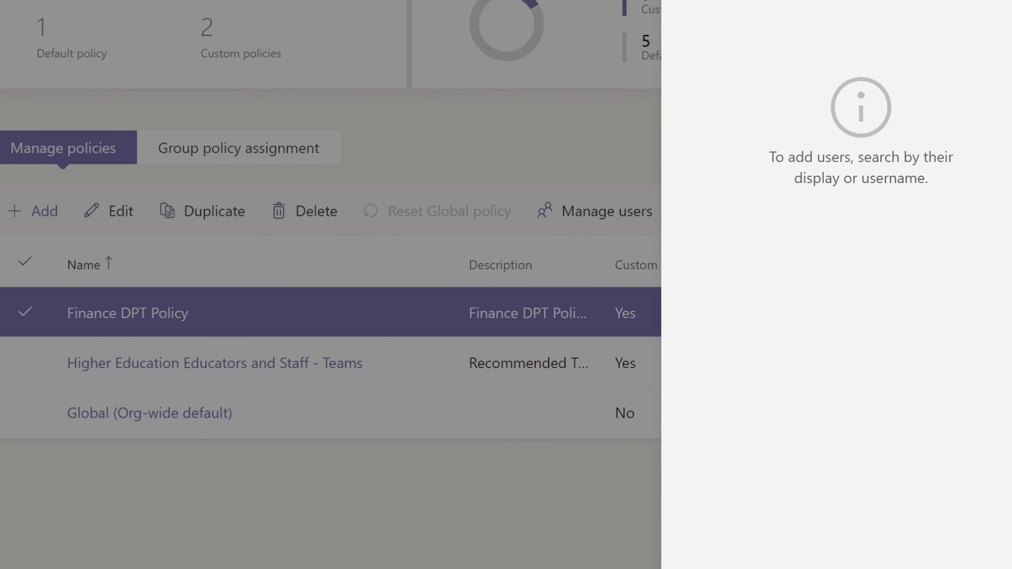
pyautogui.write('sally')
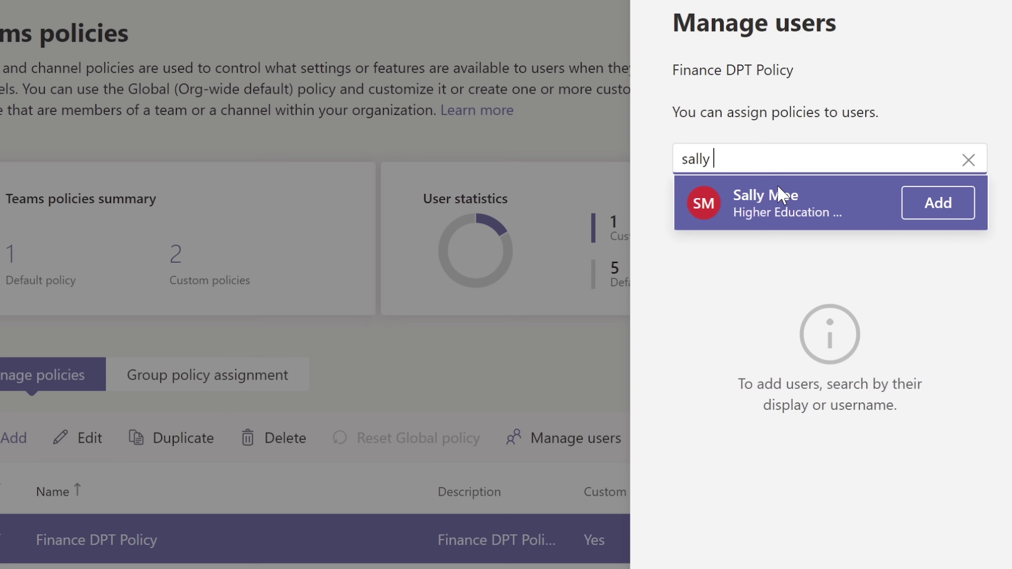
pyautogui.click(955, 207)
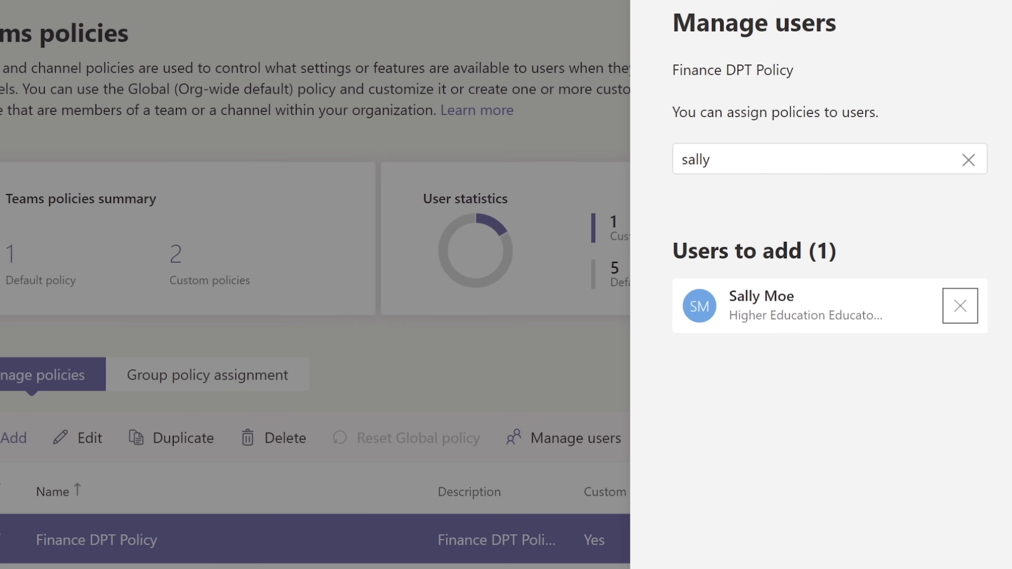
pyautogui.press('Escape')
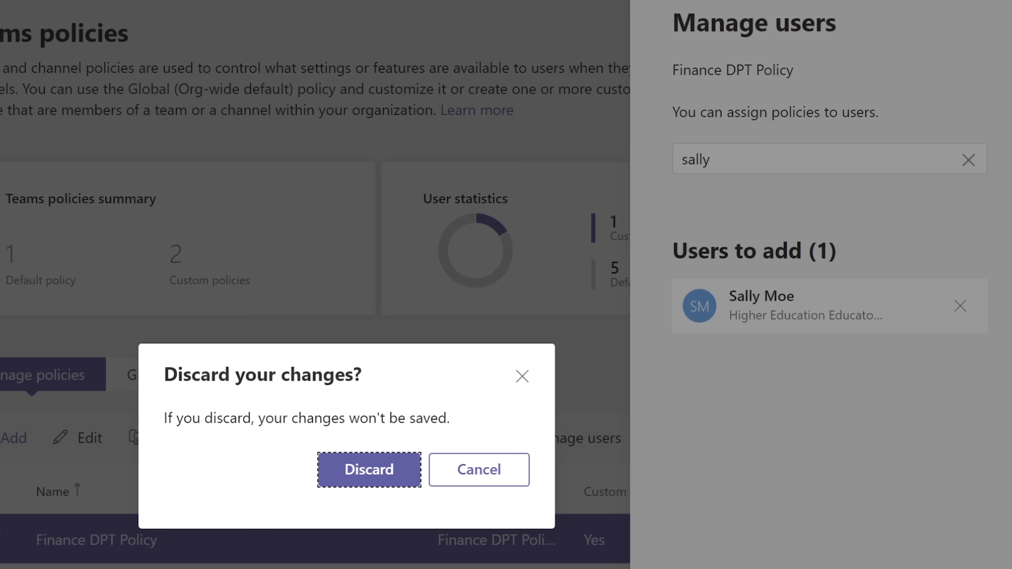
pyautogui.click(357, 478)
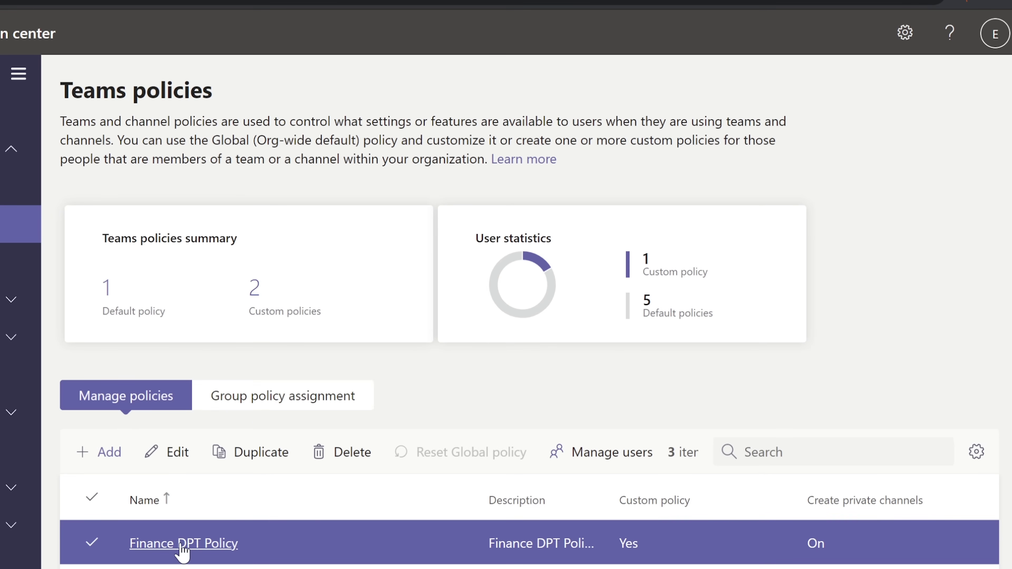
# Show the Group policy assignment tab, with All Company assigned the Higher Education Educators policy.
pyautogui.click(273, 404)
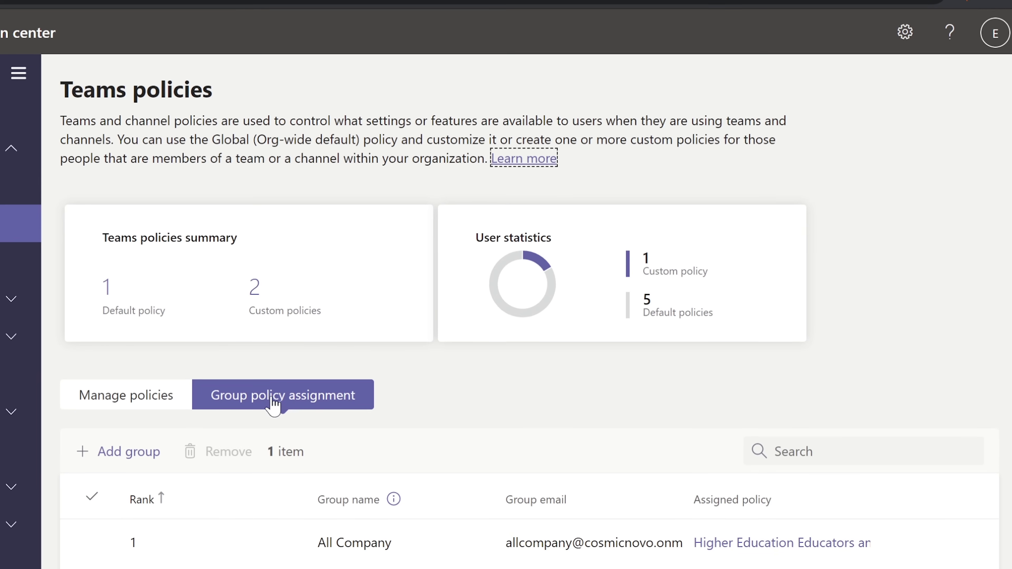
pyautogui.click(397, 555)
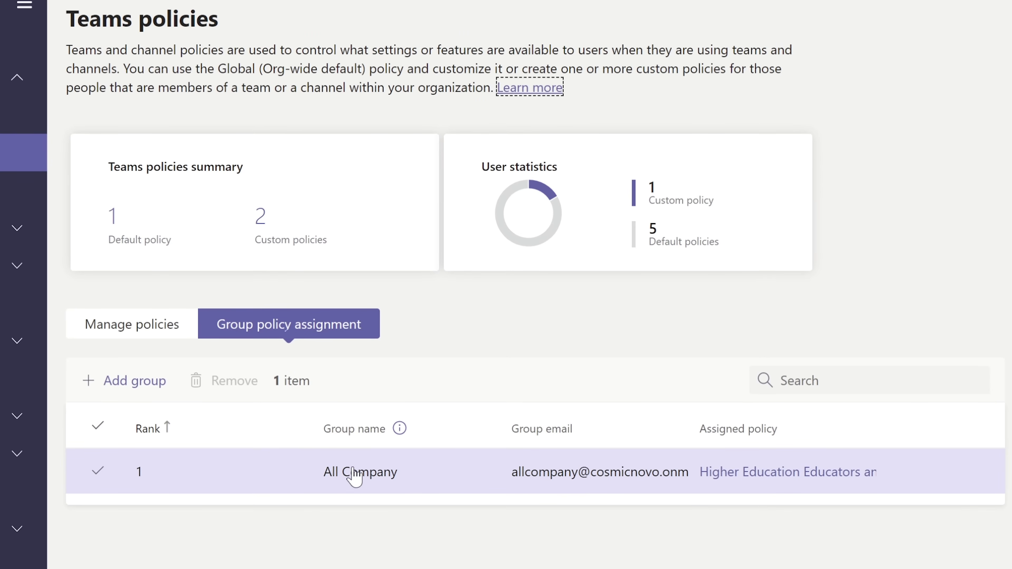
pyautogui.click(137, 335)
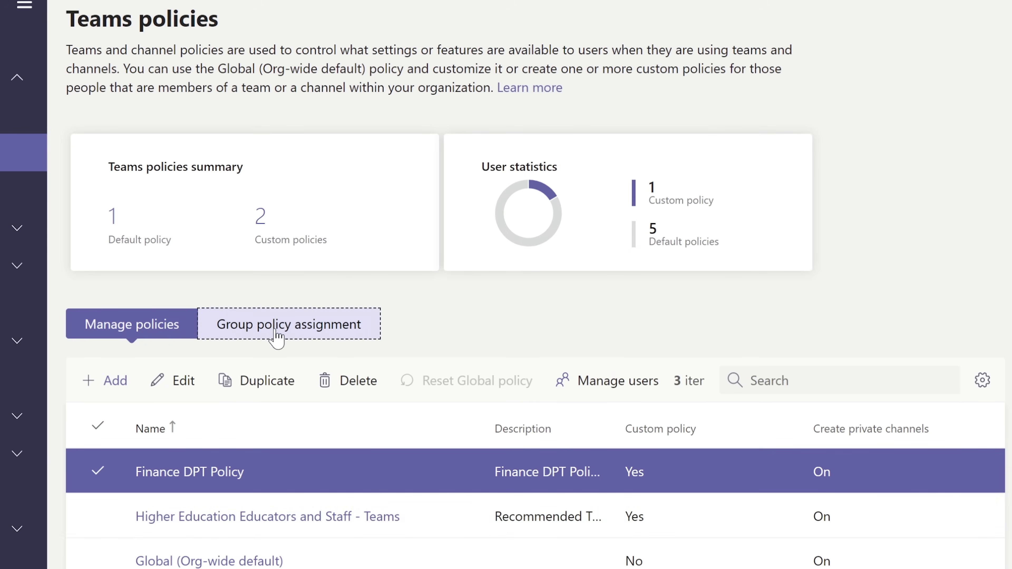
pyautogui.click(276, 337)
pyautogui.click(137, 330)
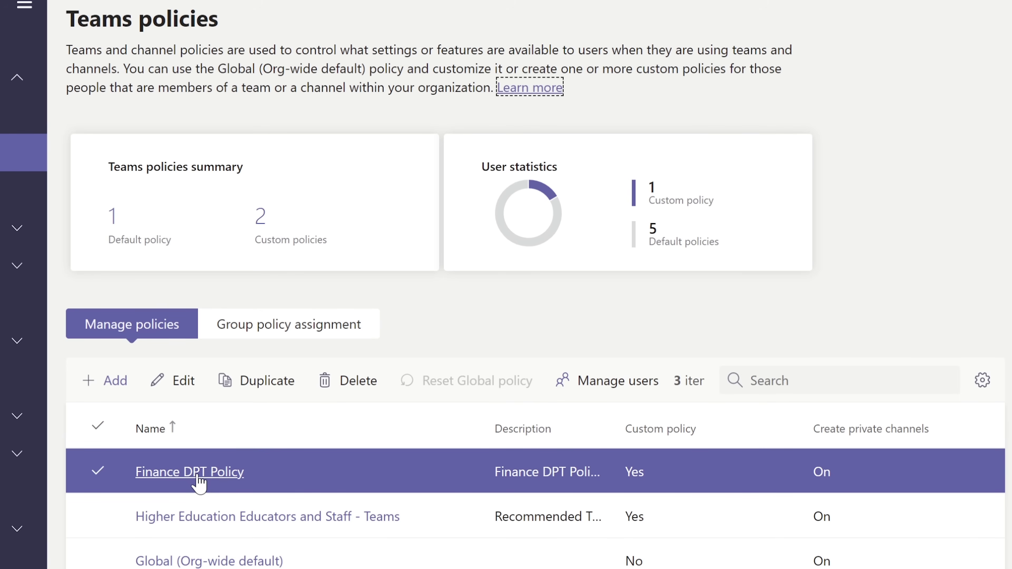
pyautogui.click(298, 329)
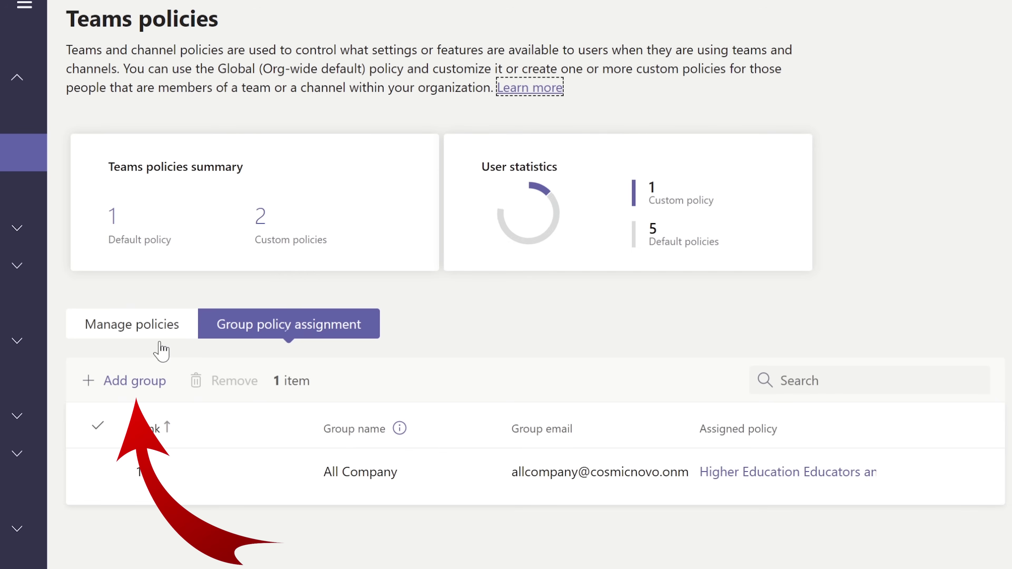
# Start a group assignment by searching 'finance' and adding Finance Group at rank 2.
pyautogui.click(115, 386)
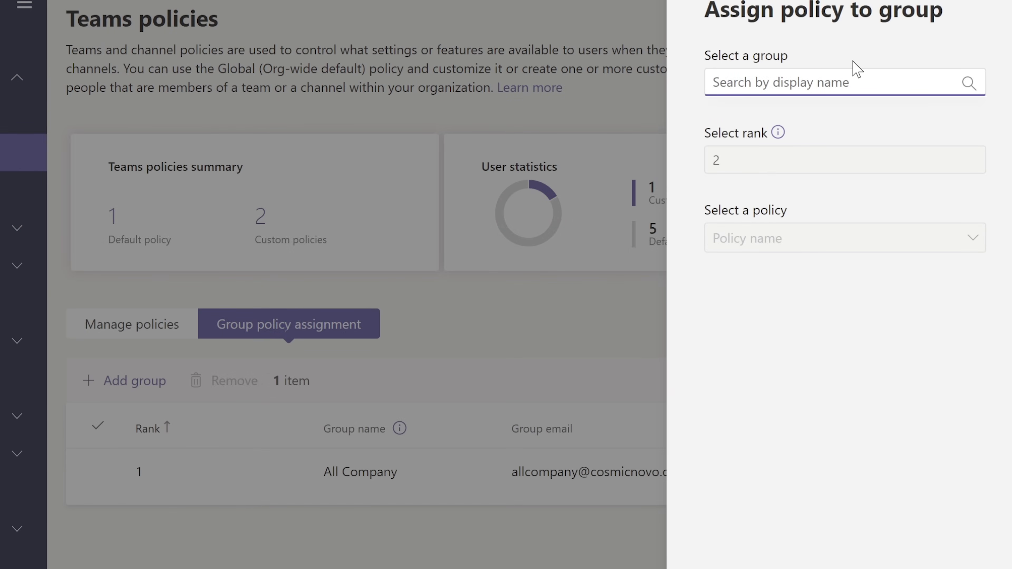
pyautogui.write('financ')
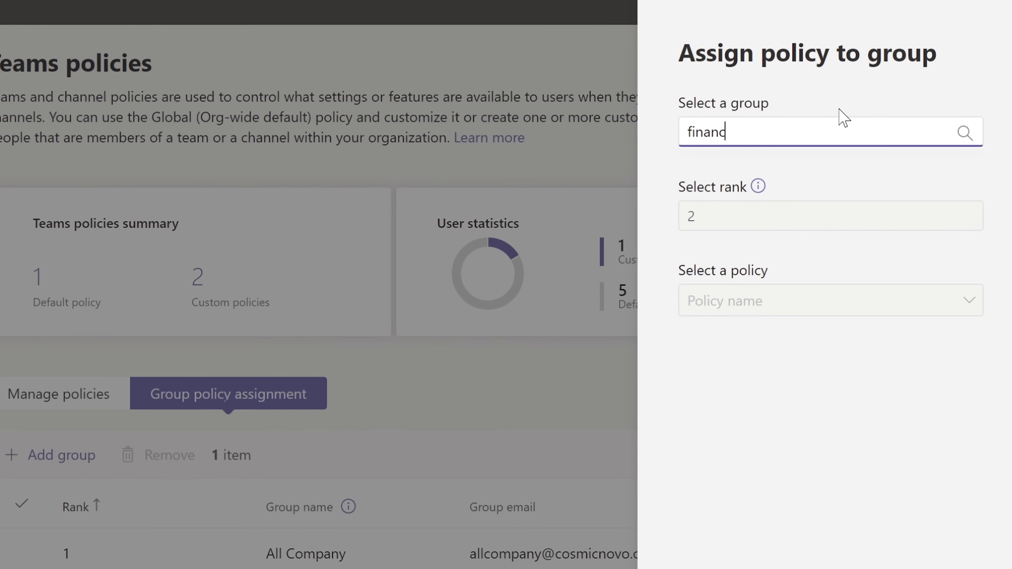
pyautogui.write('e')
pyautogui.moveTo(813, 248)
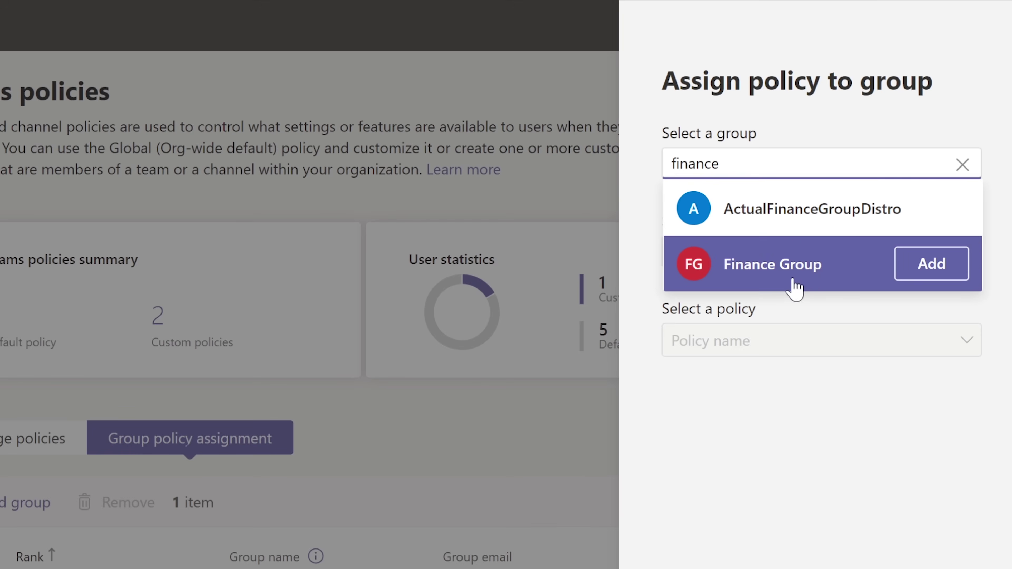
pyautogui.click(832, 271)
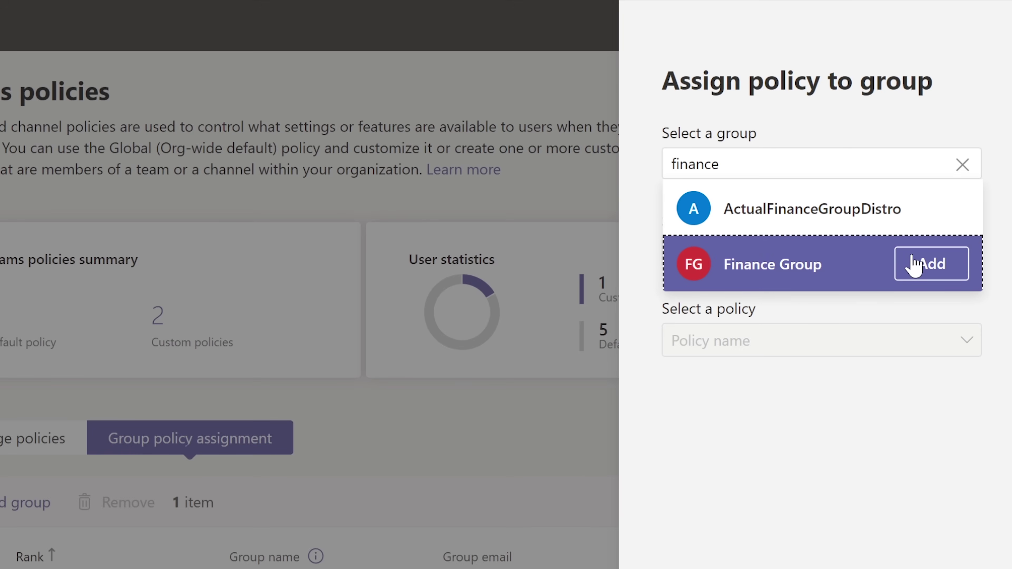
pyautogui.click(914, 263)
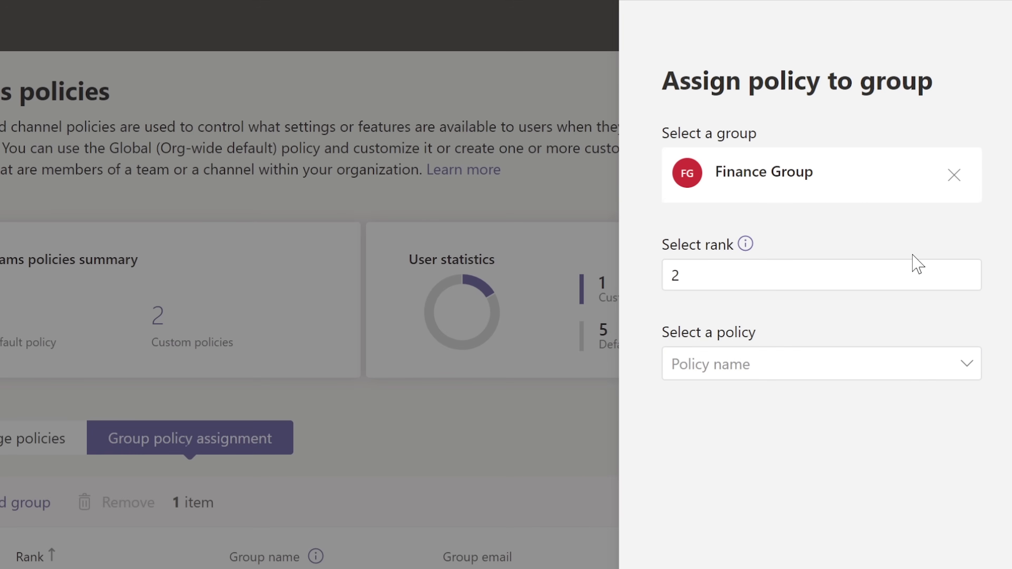
pyautogui.click(745, 244)
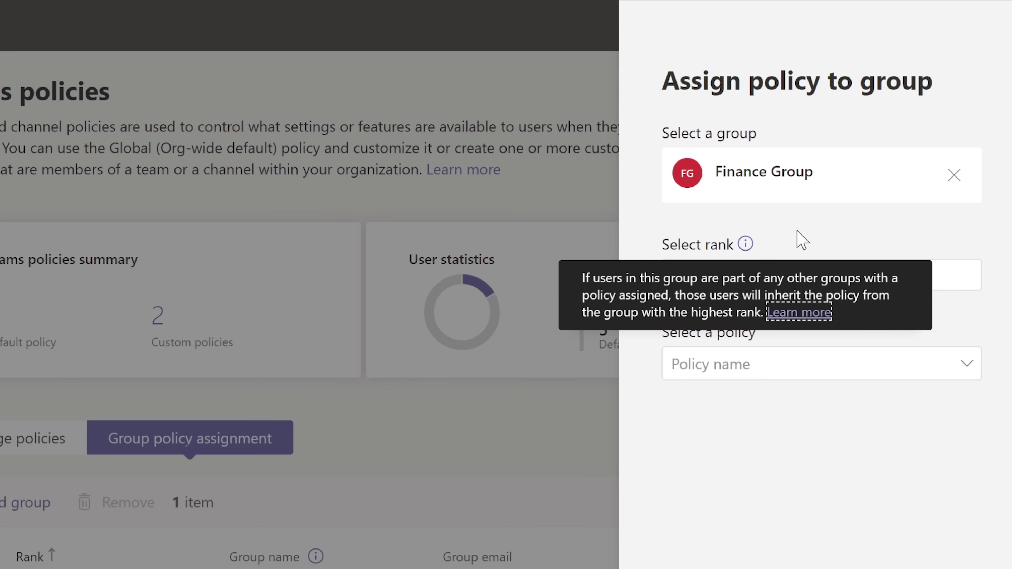
pyautogui.press('Escape')
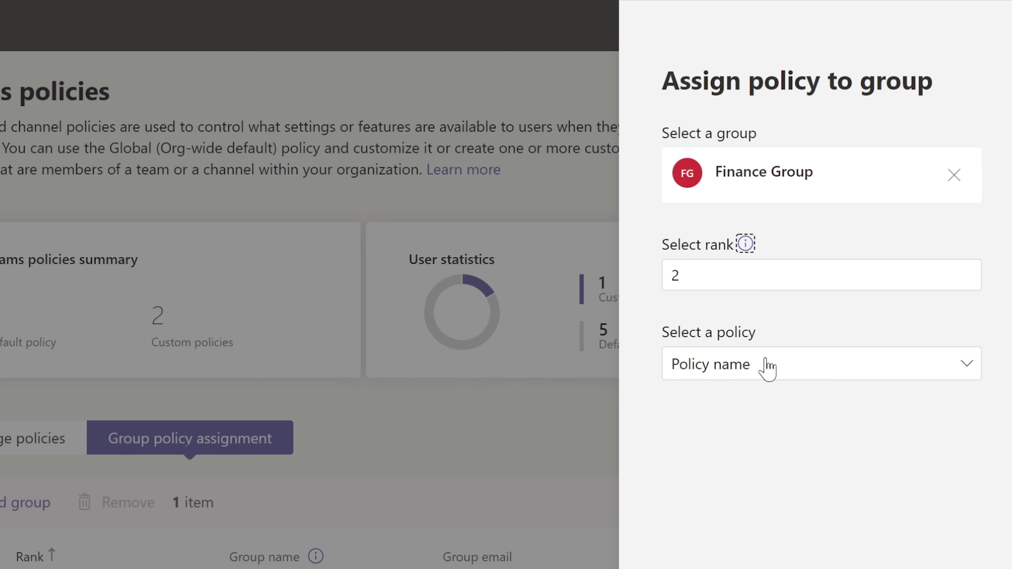
# Pick Finance DPT Policy from the policy dropdown for Finance Group.
pyautogui.click(762, 373)
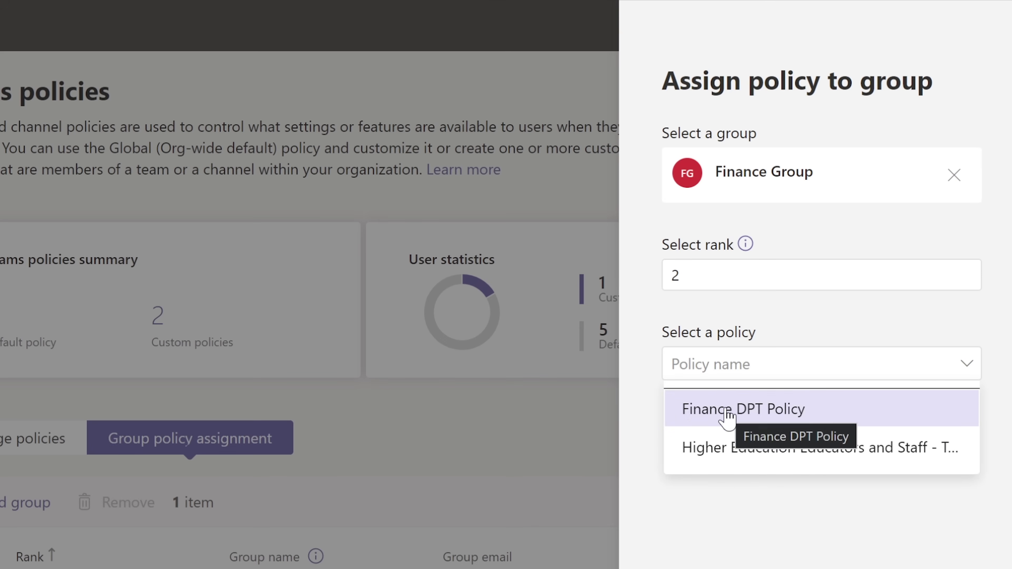
pyautogui.click(738, 416)
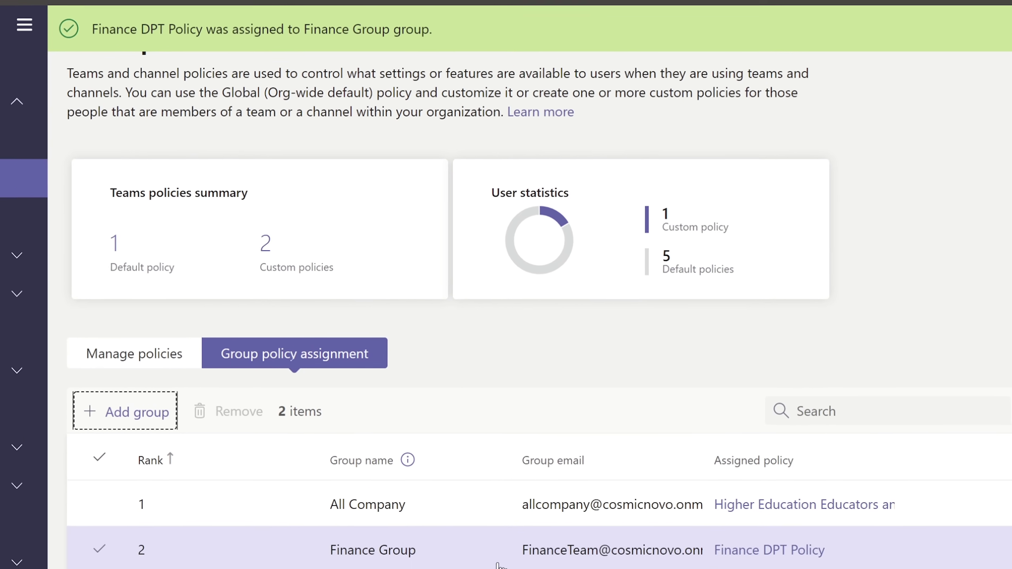
# Check Finance Group's assignment row, then open Finance DPT Policy for editing.
pyautogui.click(157, 334)
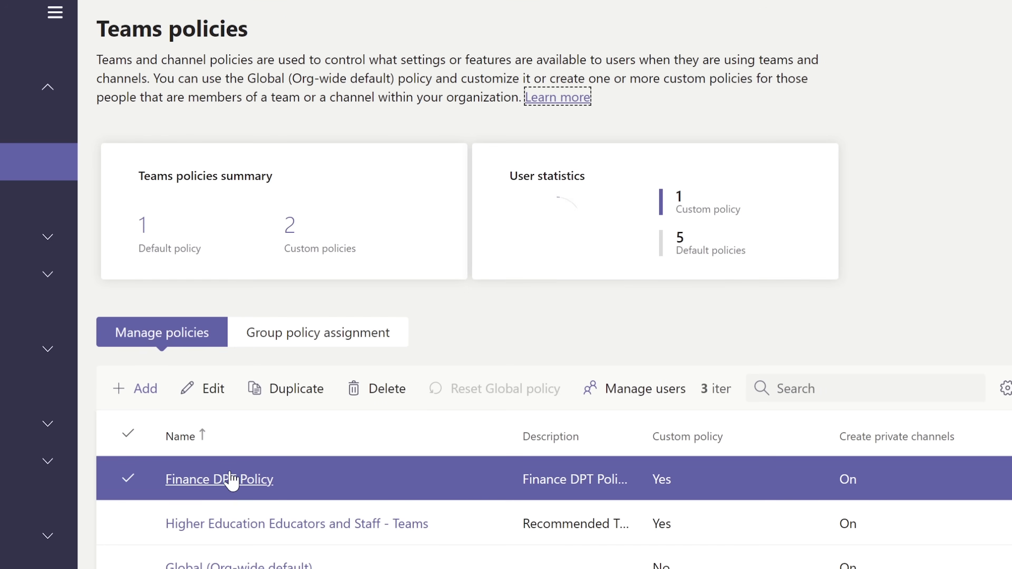
pyautogui.click(334, 344)
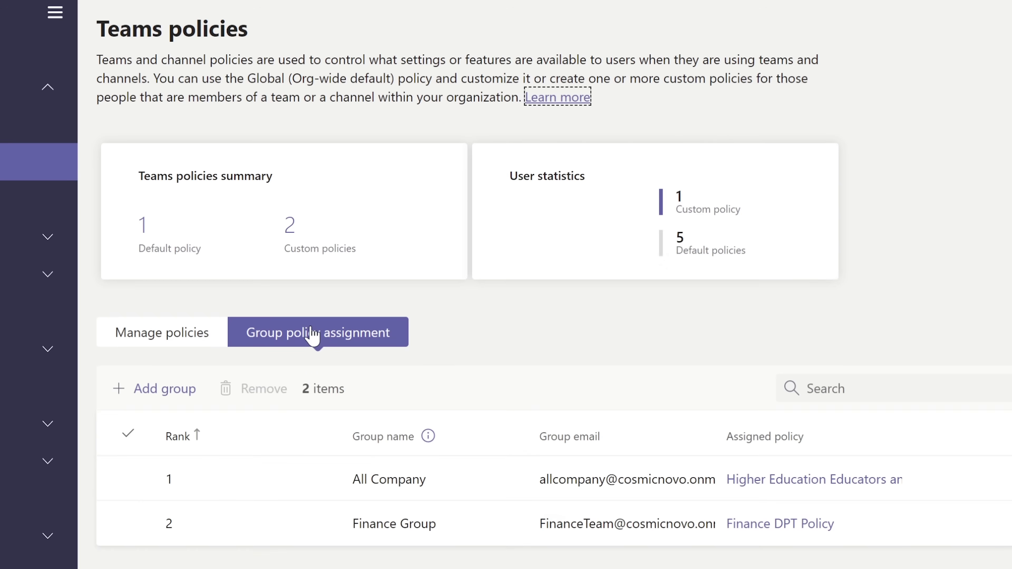
pyautogui.click(395, 532)
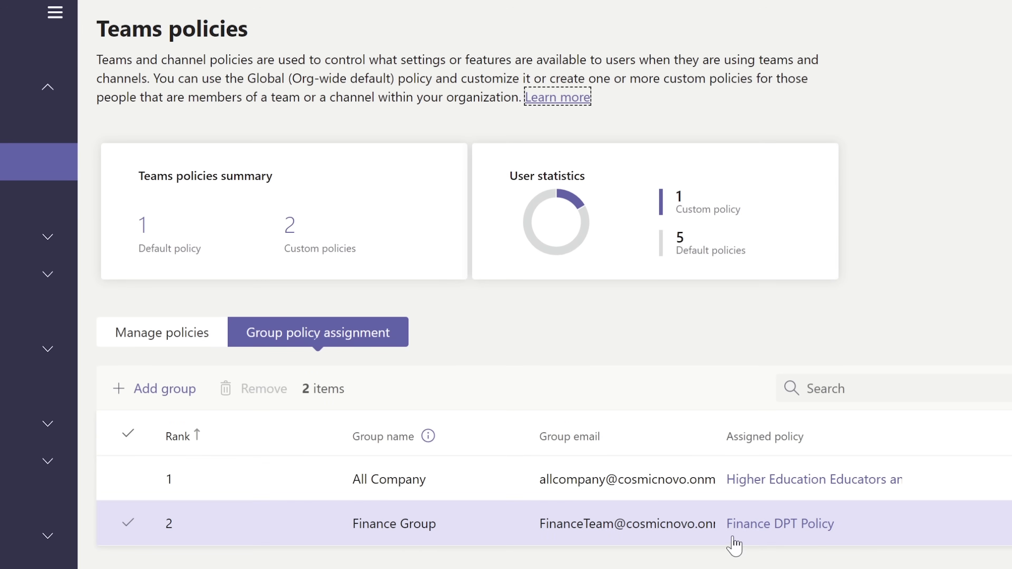
pyautogui.click(684, 530)
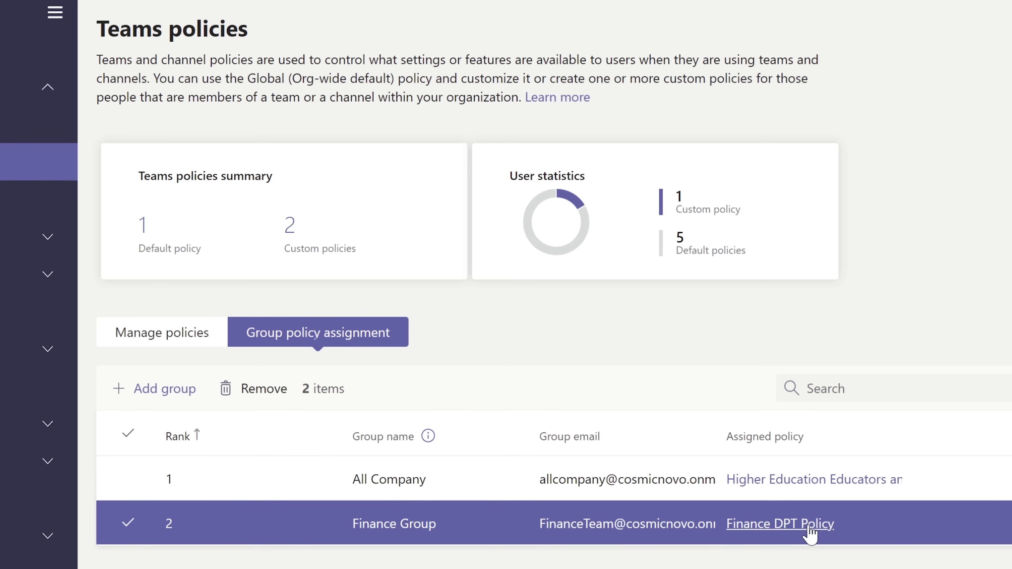
pyautogui.click(126, 339)
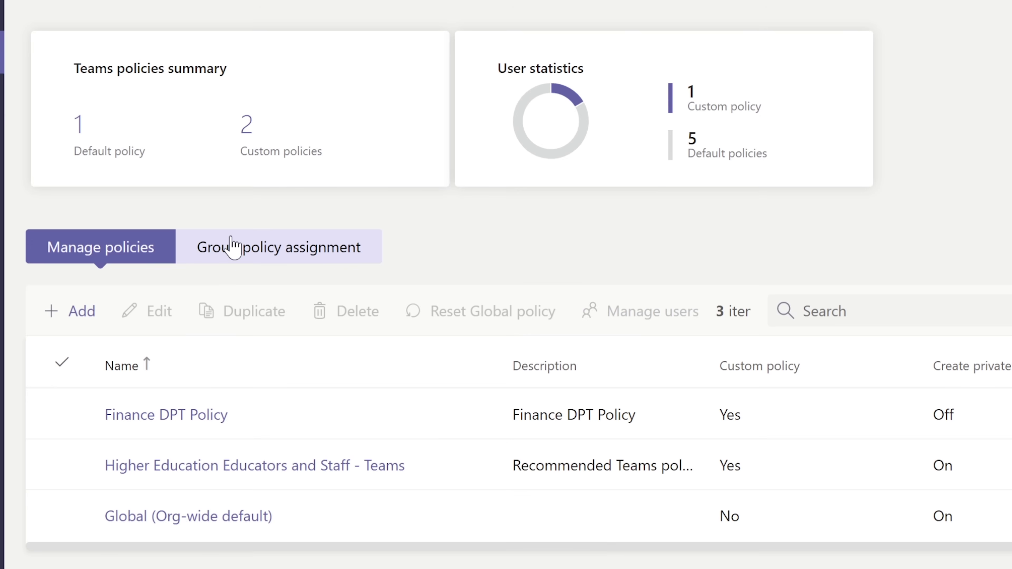
pyautogui.click(241, 251)
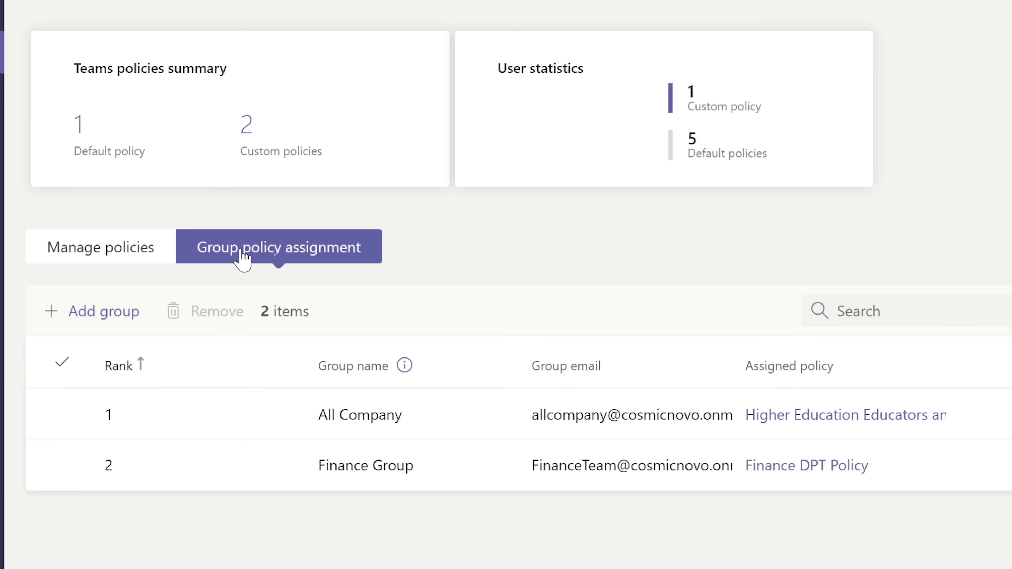
pyautogui.click(118, 256)
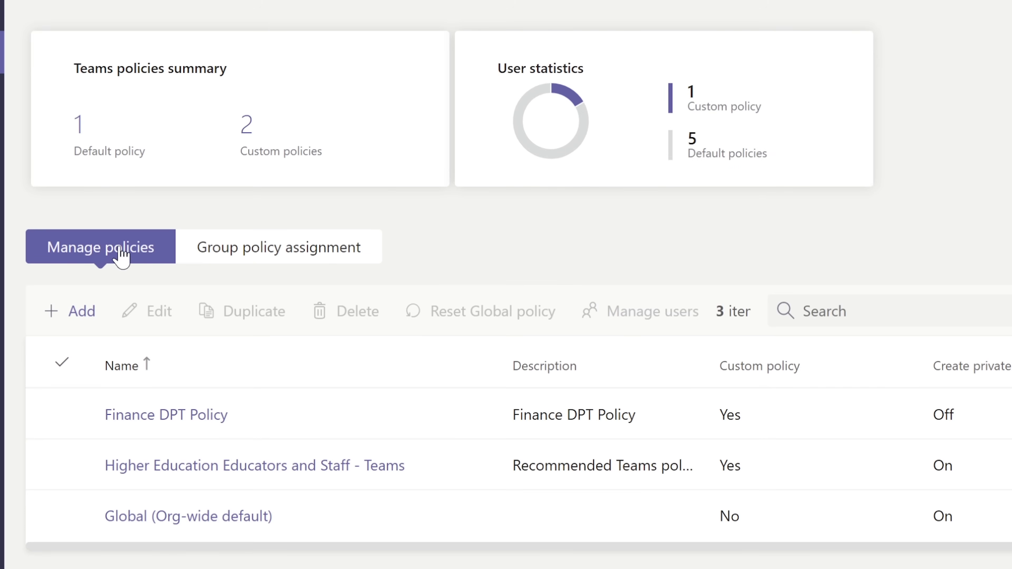
pyautogui.click(730, 417)
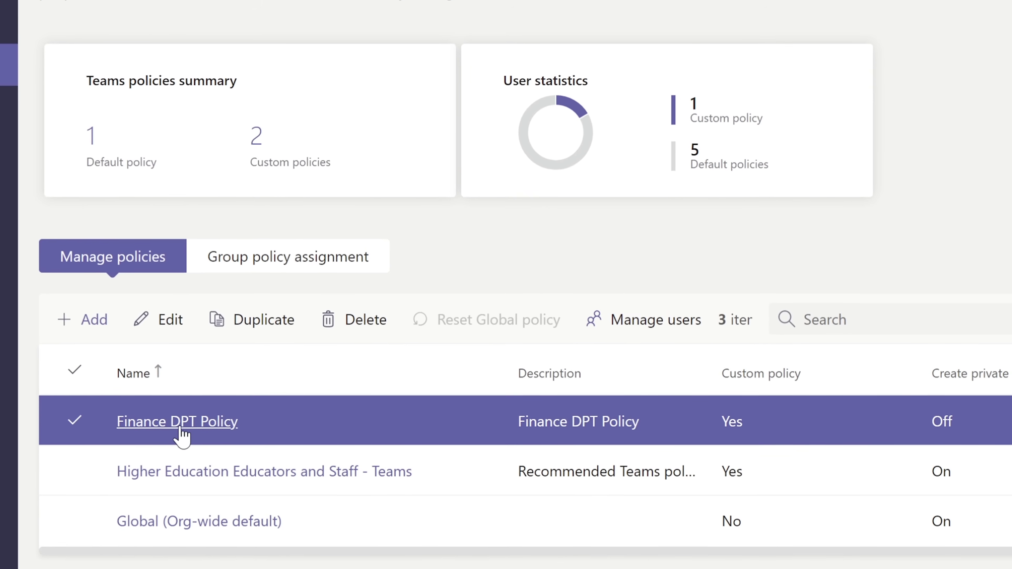
pyautogui.click(167, 325)
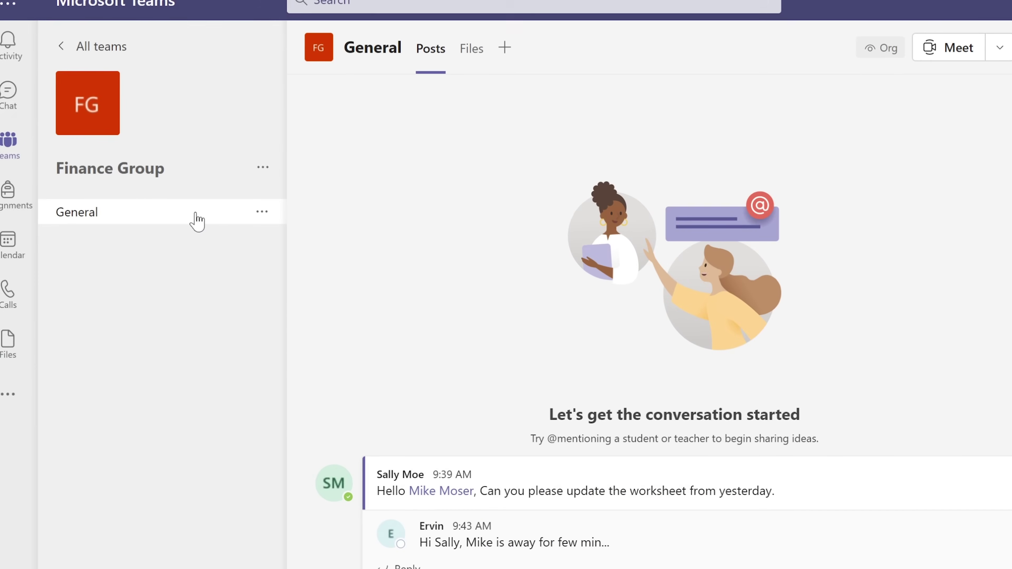
# Look through Chat, the Finance Group General channel and the Activity feed in Teams.
pyautogui.click(11, 109)
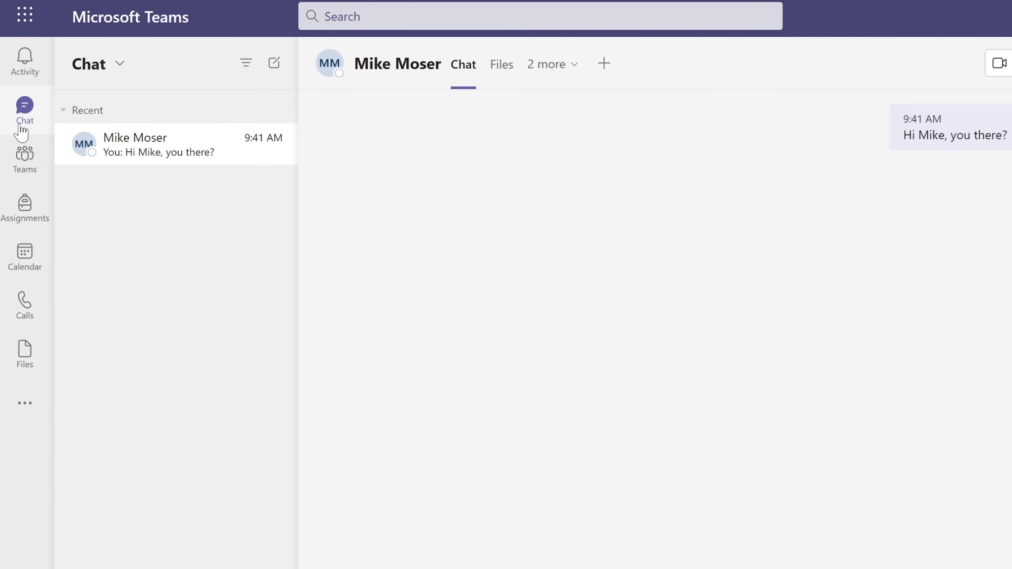
pyautogui.click(18, 153)
pyautogui.click(26, 72)
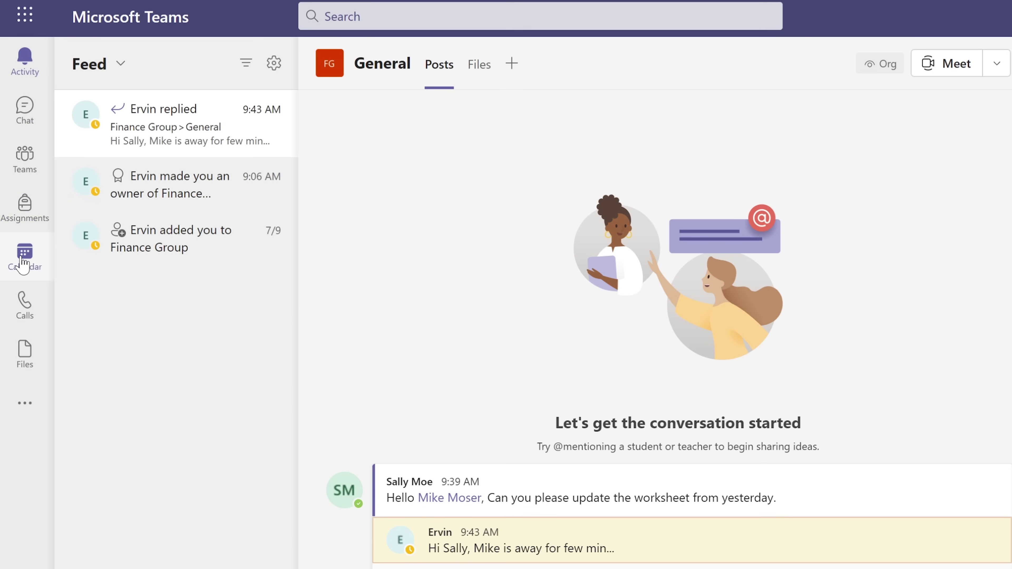
pyautogui.moveTo(662, 531)
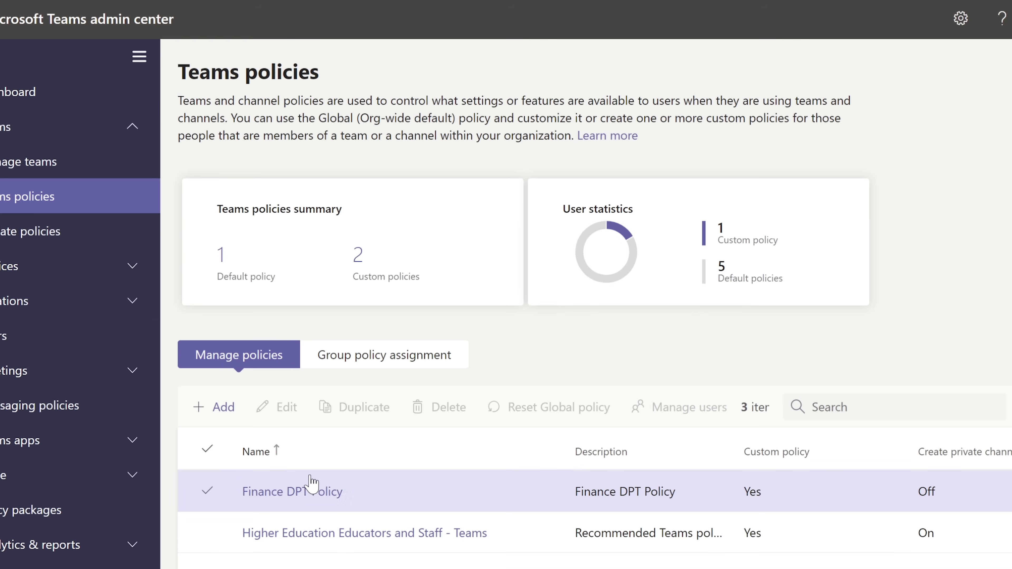
# Review the Global (Org-wide default) update policy's Follow Office Preview setting, then close its panel.
pyautogui.click(28, 234)
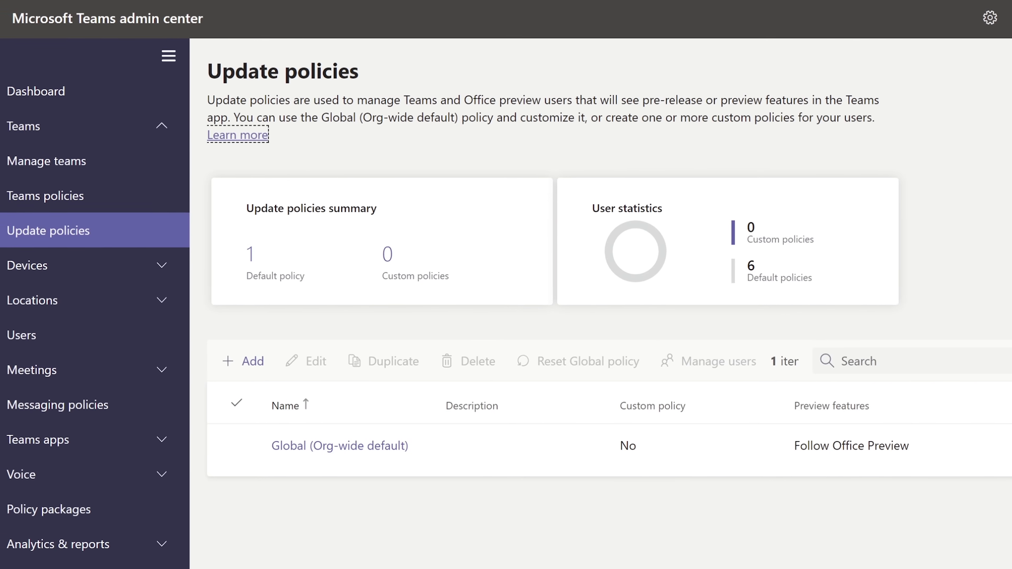
pyautogui.click(486, 445)
pyautogui.click(356, 361)
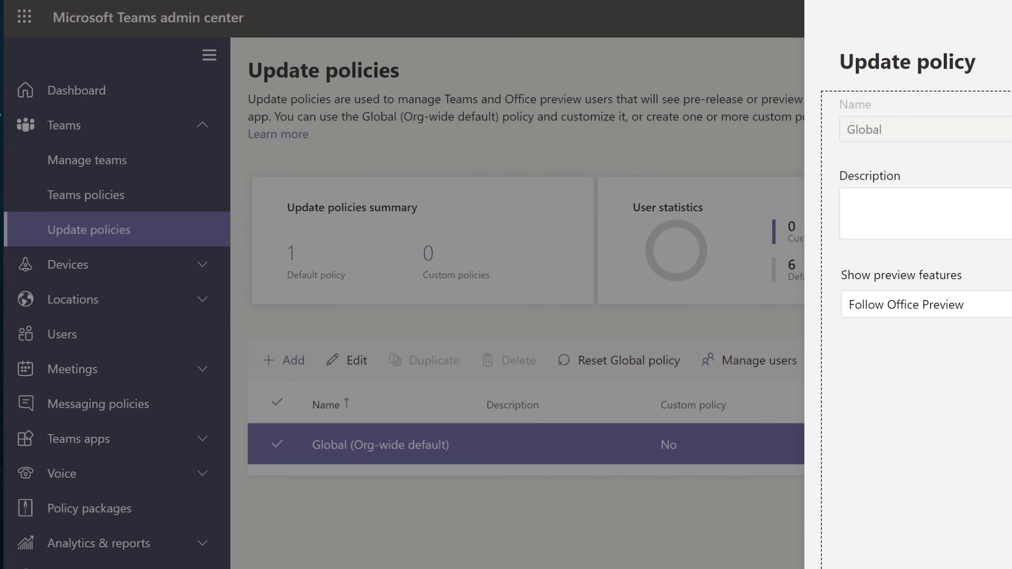
pyautogui.press('Escape')
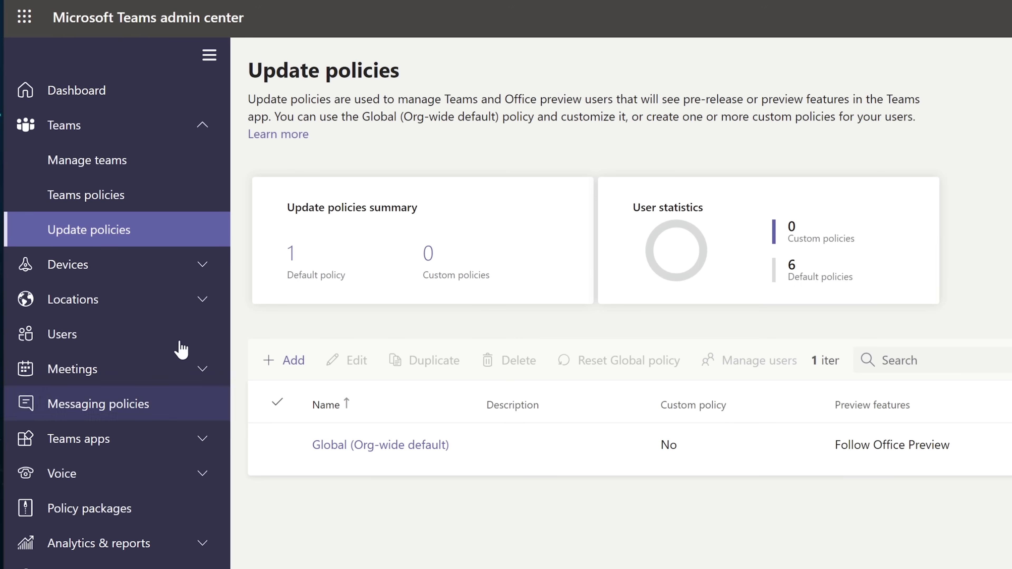
# Browse the Teams Rooms, Collaboration bars, Teams displays and Teams panels device pages, ending on IP phones.
pyautogui.click(85, 266)
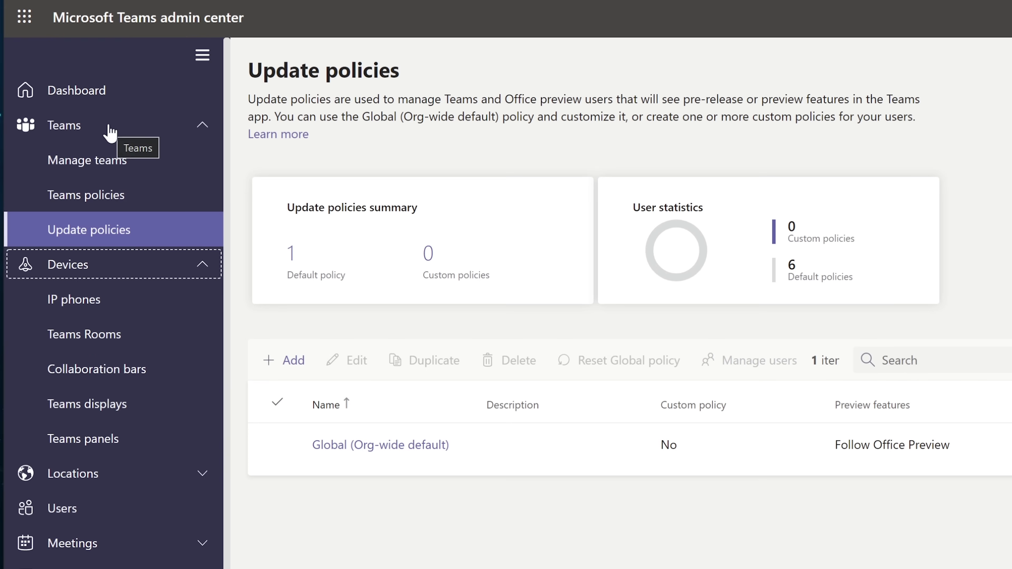
pyautogui.click(195, 127)
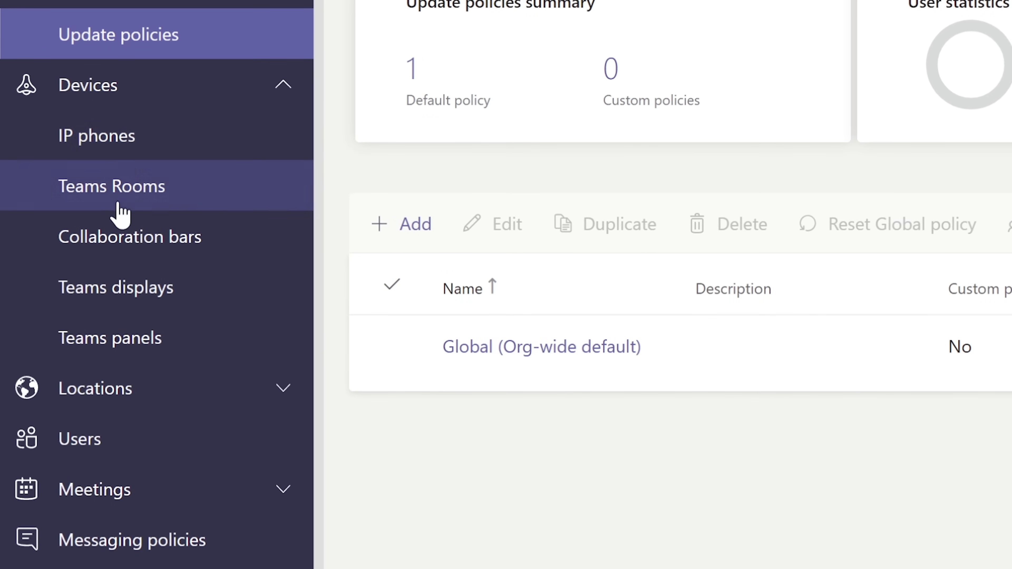
pyautogui.click(124, 138)
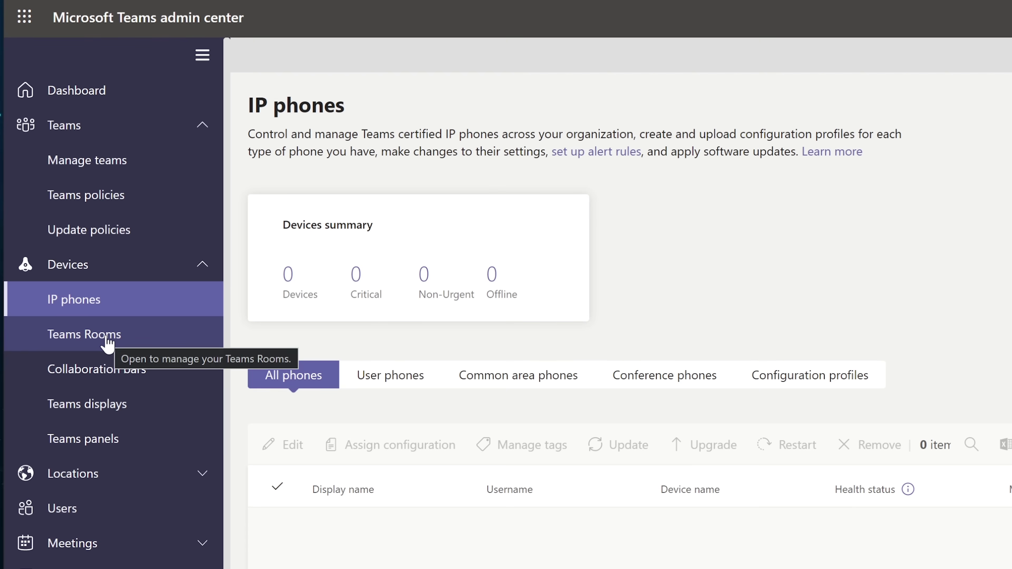
pyautogui.click(108, 344)
pyautogui.click(110, 375)
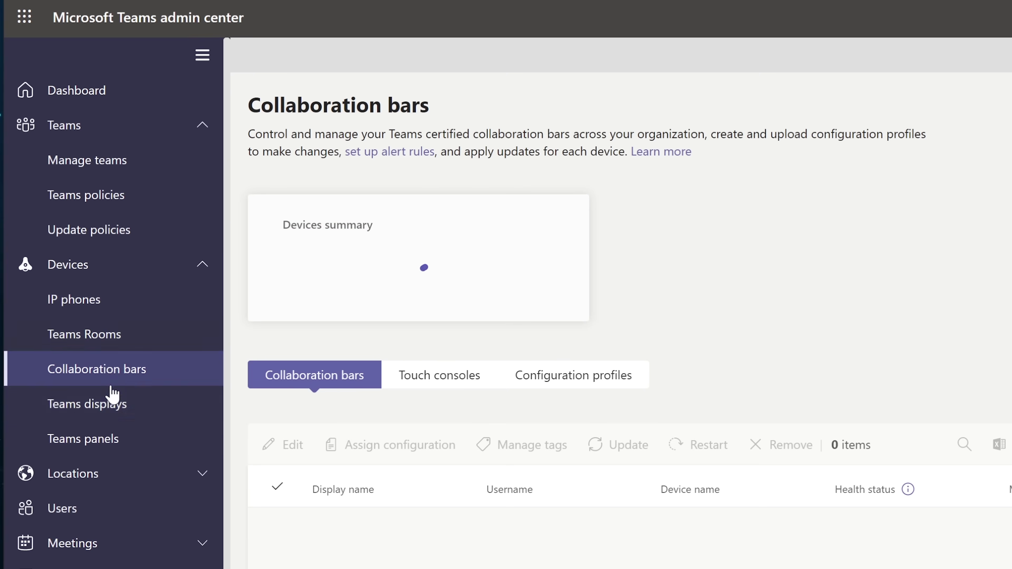
pyautogui.click(103, 414)
pyautogui.click(106, 450)
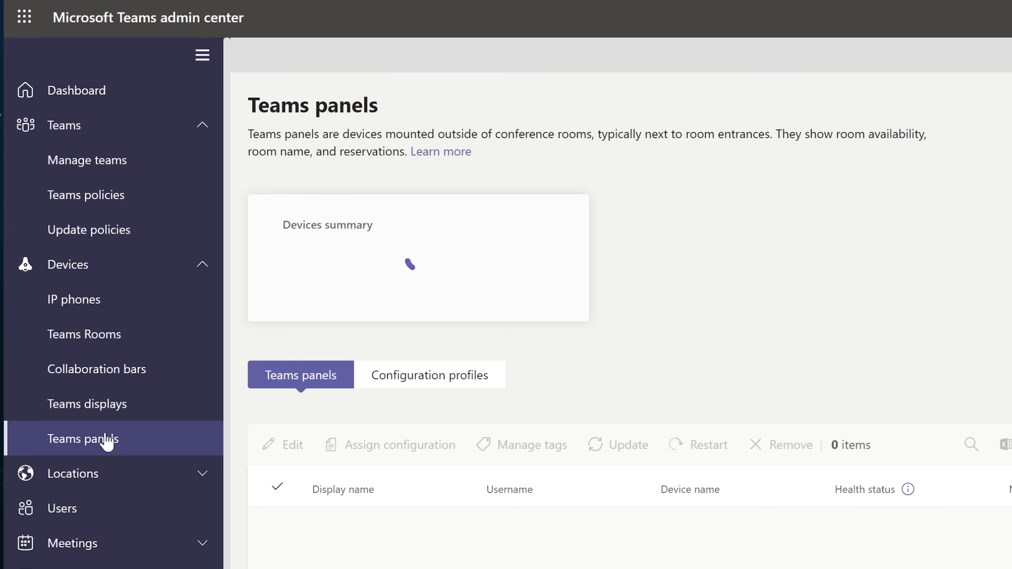
pyautogui.click(85, 300)
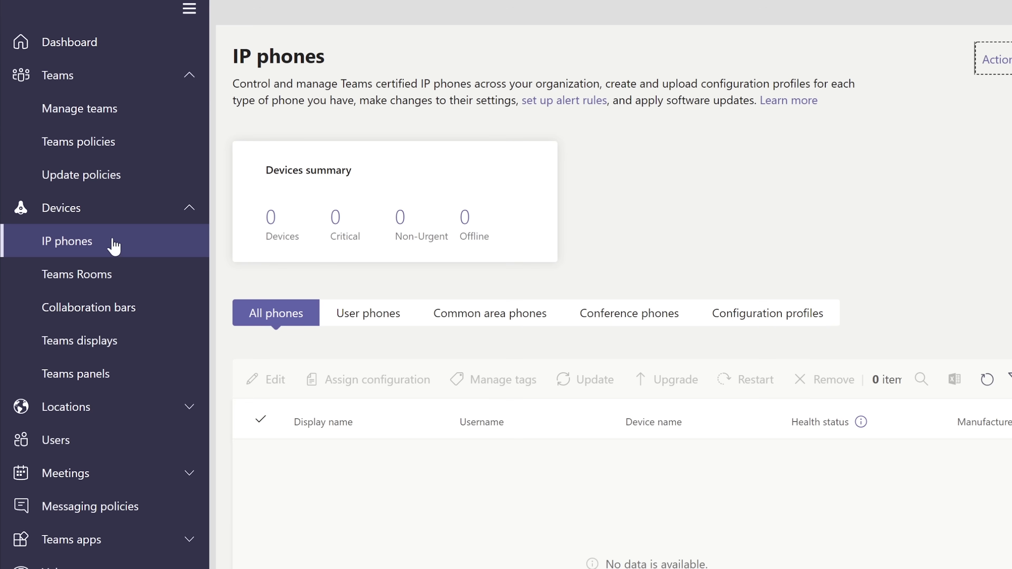
# Switch between the All, User and Common area phone lists, then view Configuration profiles.
pyautogui.click(283, 306)
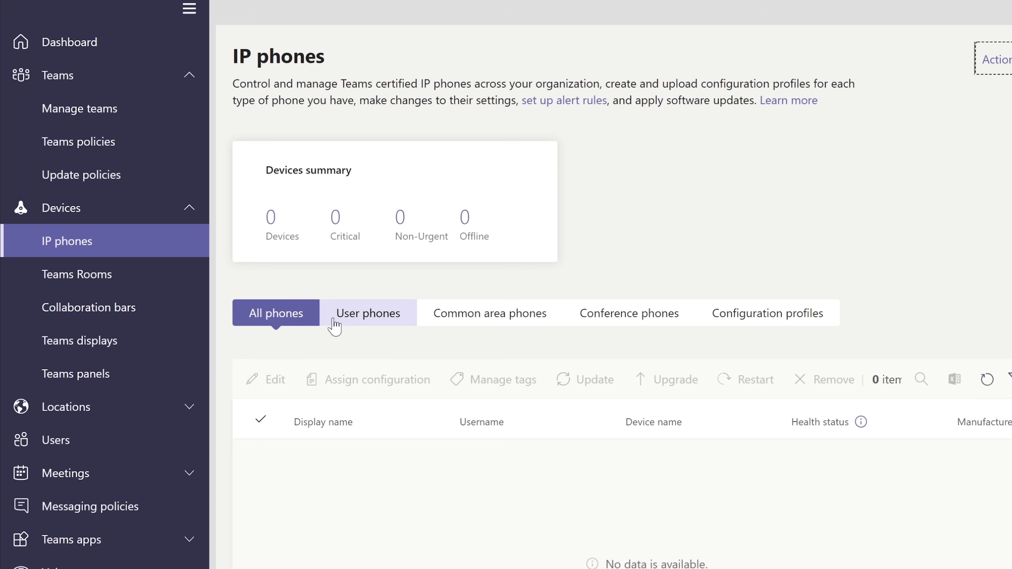
pyautogui.click(373, 321)
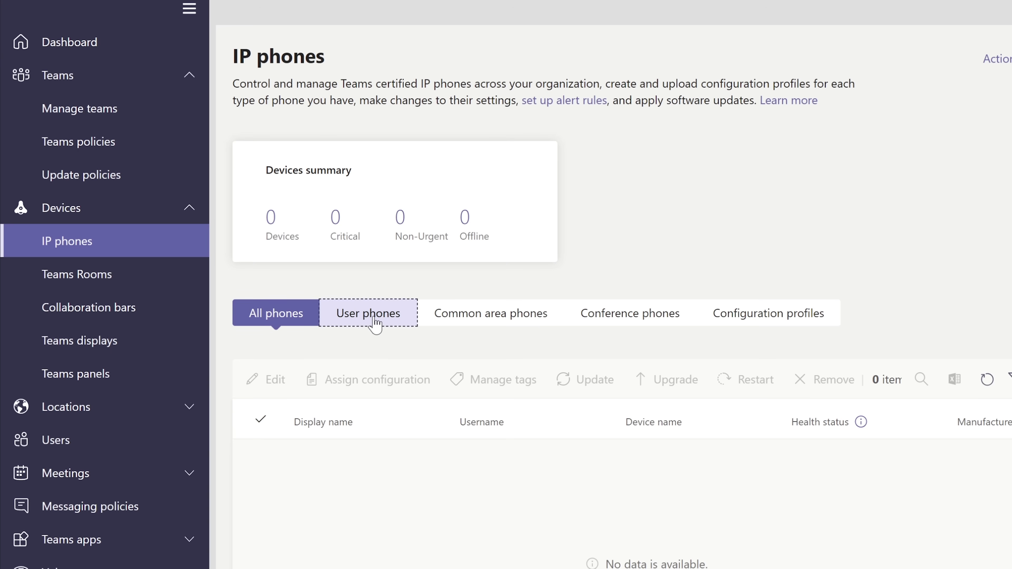
pyautogui.click(491, 315)
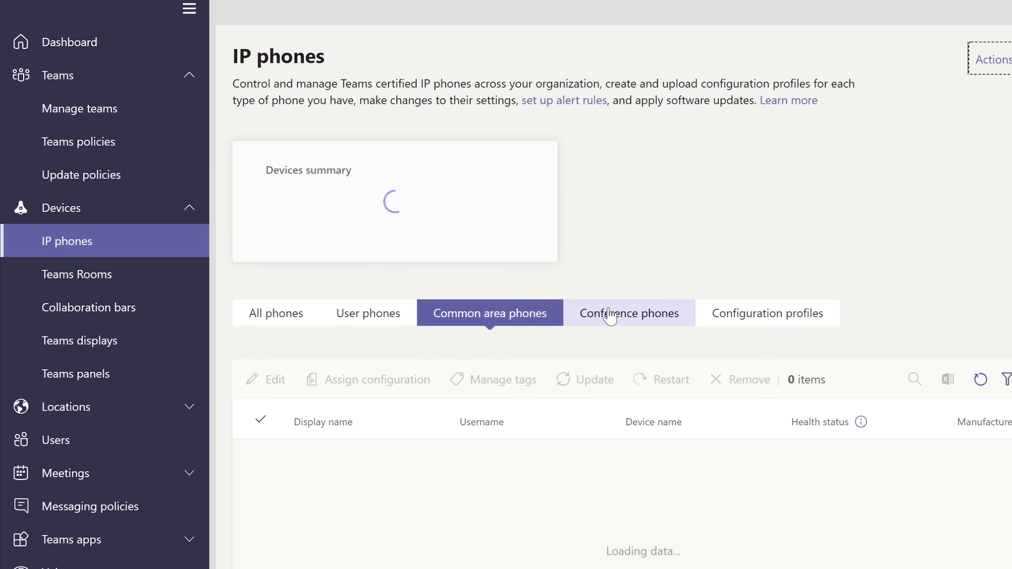
pyautogui.click(295, 317)
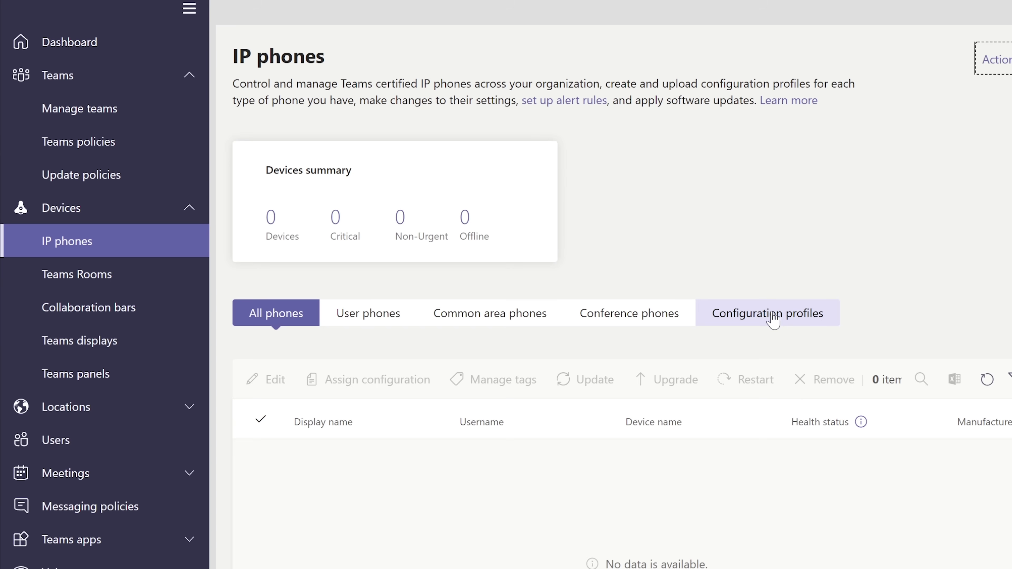
pyautogui.click(790, 321)
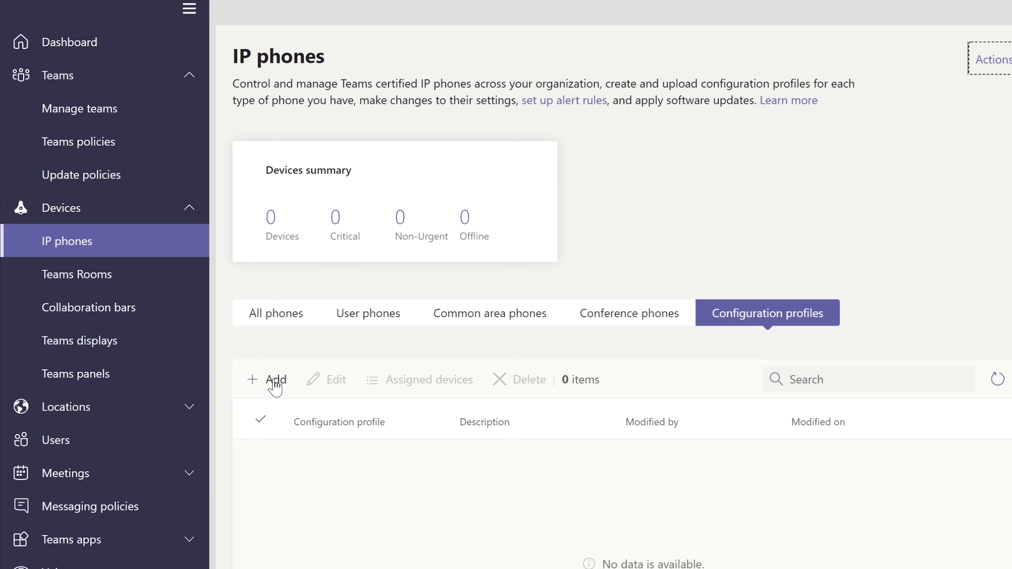
# Start a new profile named 'IP Phone Settings', leaving the device lock PIN unchanged.
pyautogui.click(273, 385)
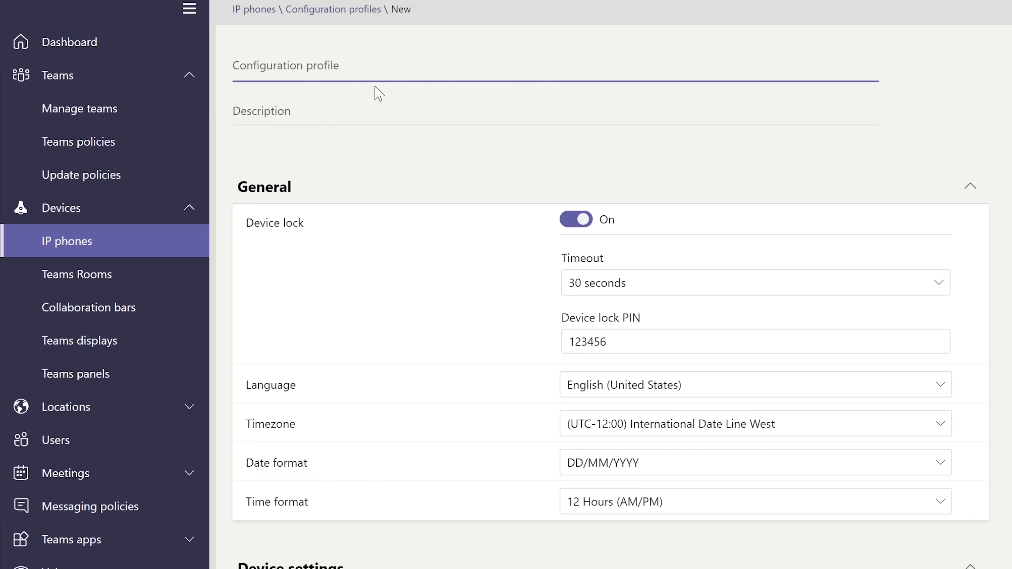
pyautogui.write('IP ')
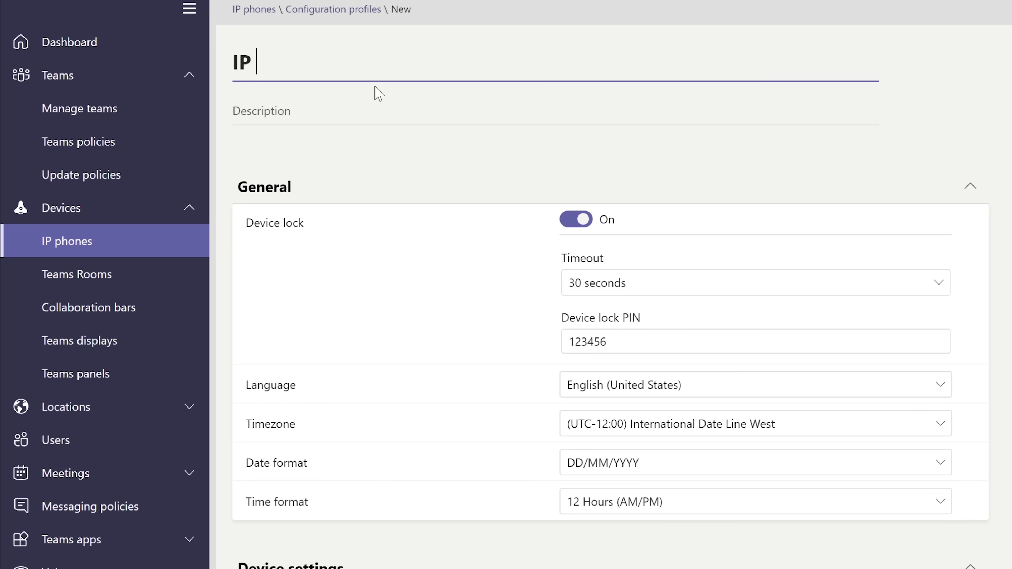
pyautogui.write('Phone')
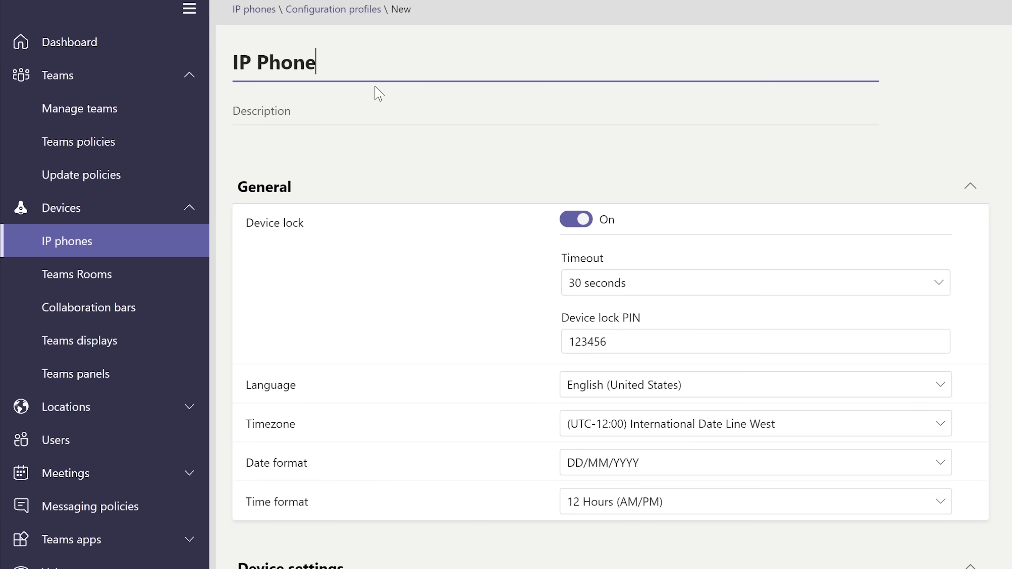
pyautogui.write(' Settings')
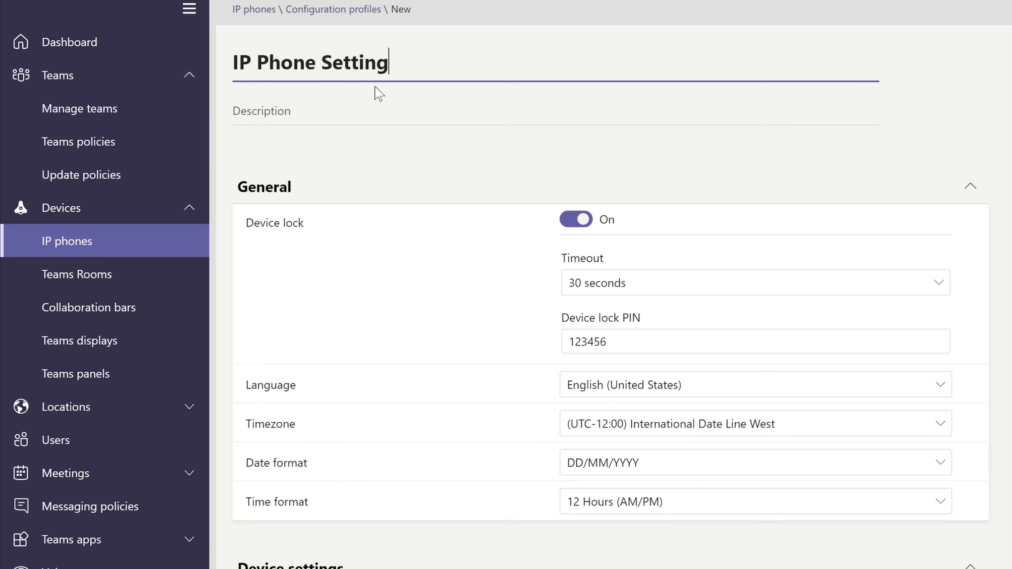
pyautogui.click(400, 281)
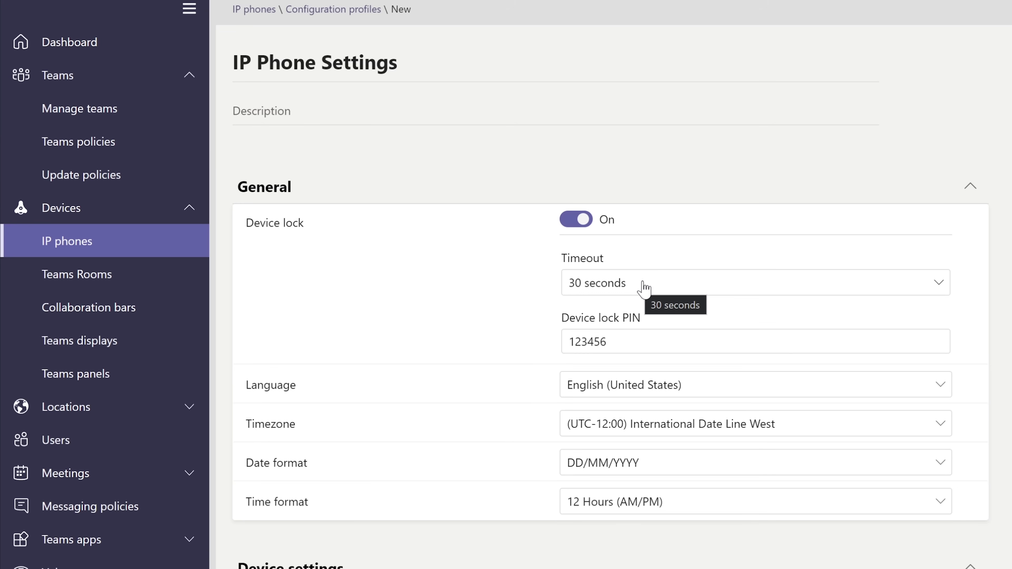
pyautogui.click(607, 341)
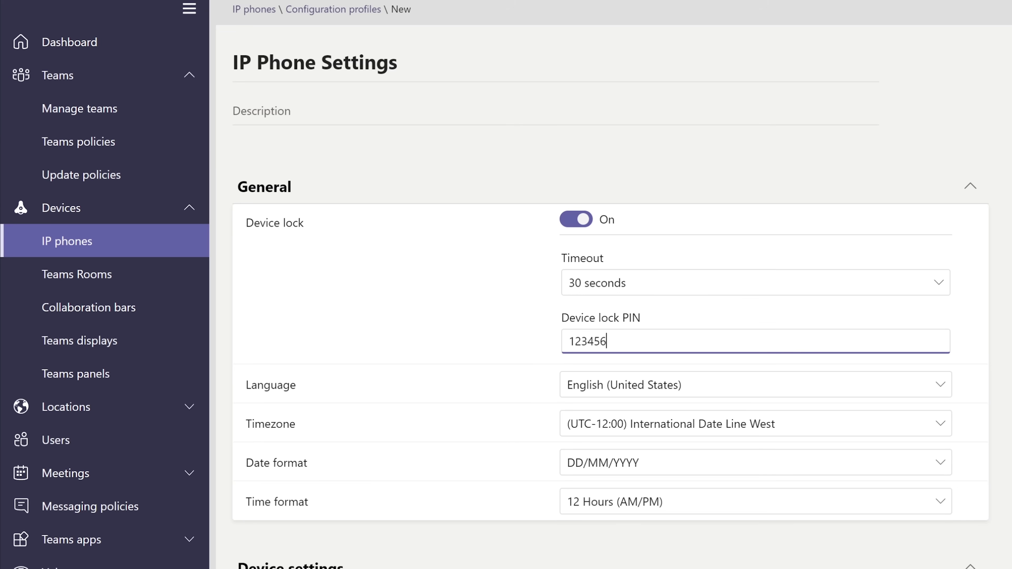
pyautogui.click(440, 436)
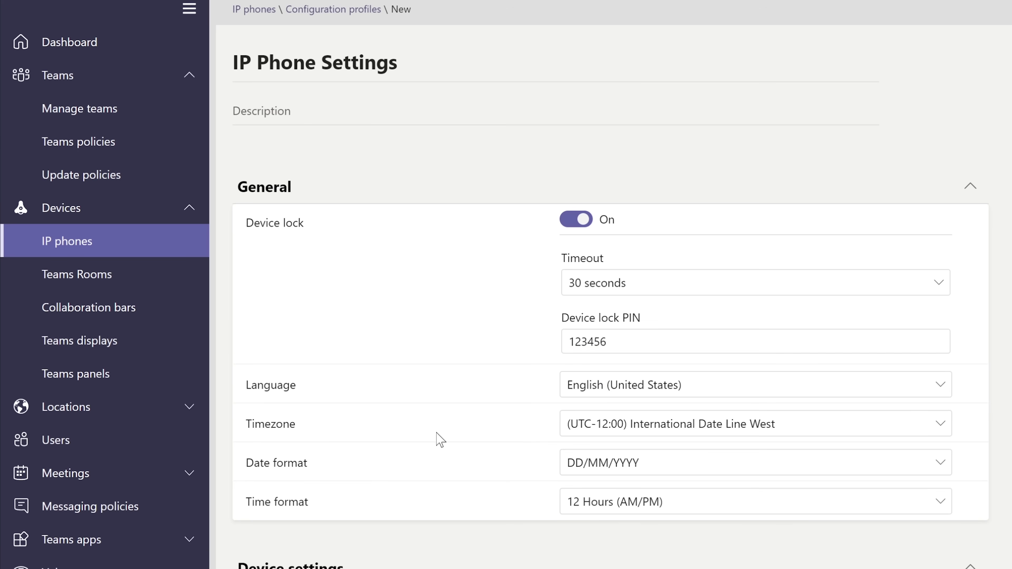
# Turn Display high contrast On for the phones.
pyautogui.scroll(-1, 438, 435)
pyautogui.scroll(-2, 440, 441)
pyautogui.scroll(-10, 610, 289)
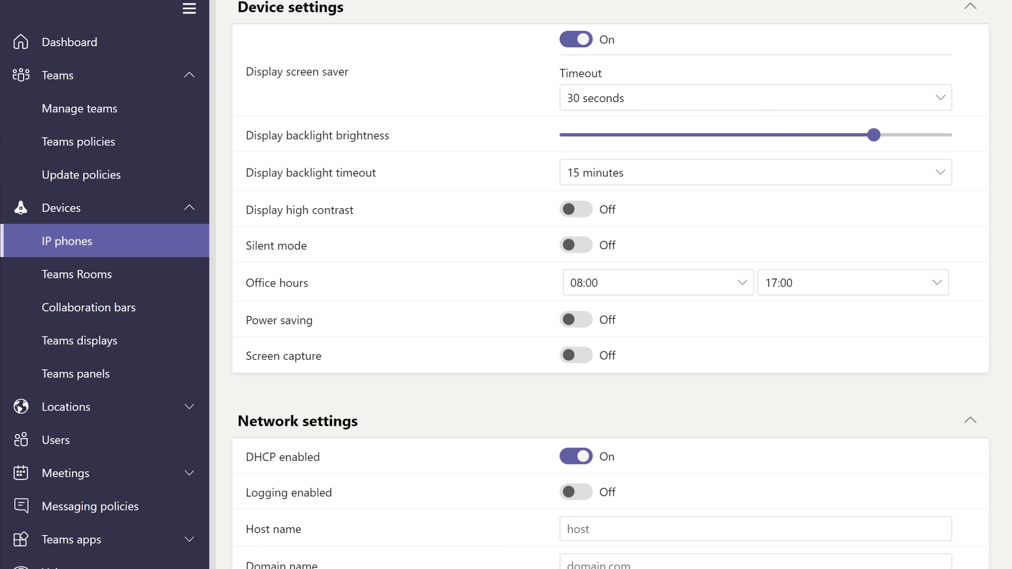
pyautogui.scroll(1, 610, 285)
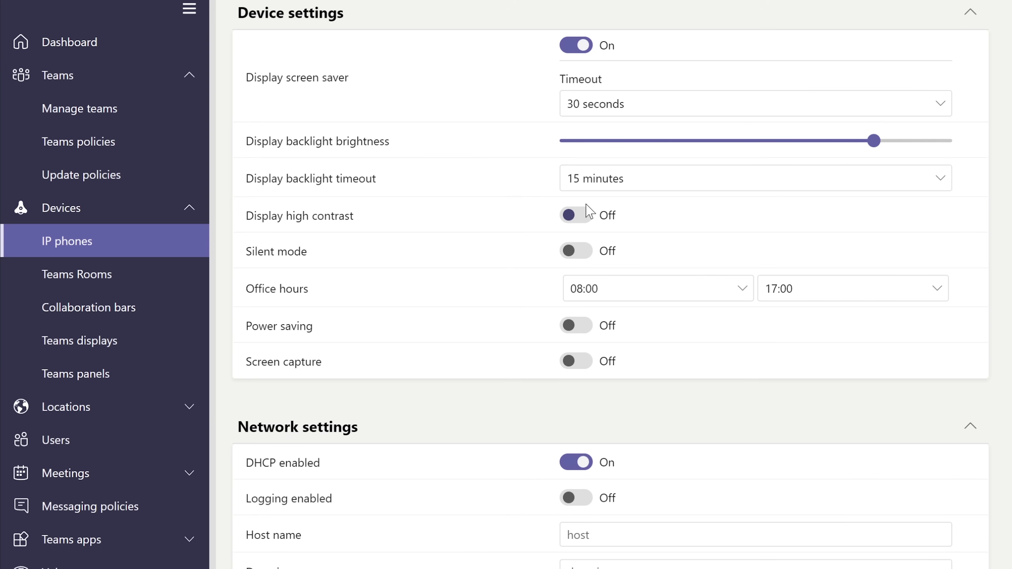
pyautogui.click(586, 211)
# Review the network fields: host name, domain name, IP address, subnet mask, default gateway and primary DNS.
pyautogui.scroll(-5, 610, 284)
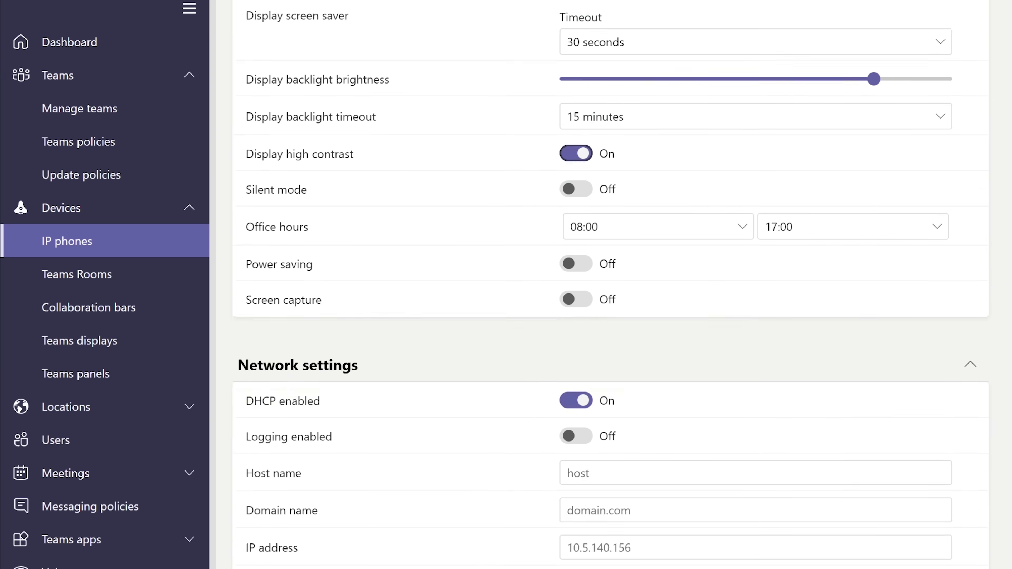
pyautogui.click(652, 397)
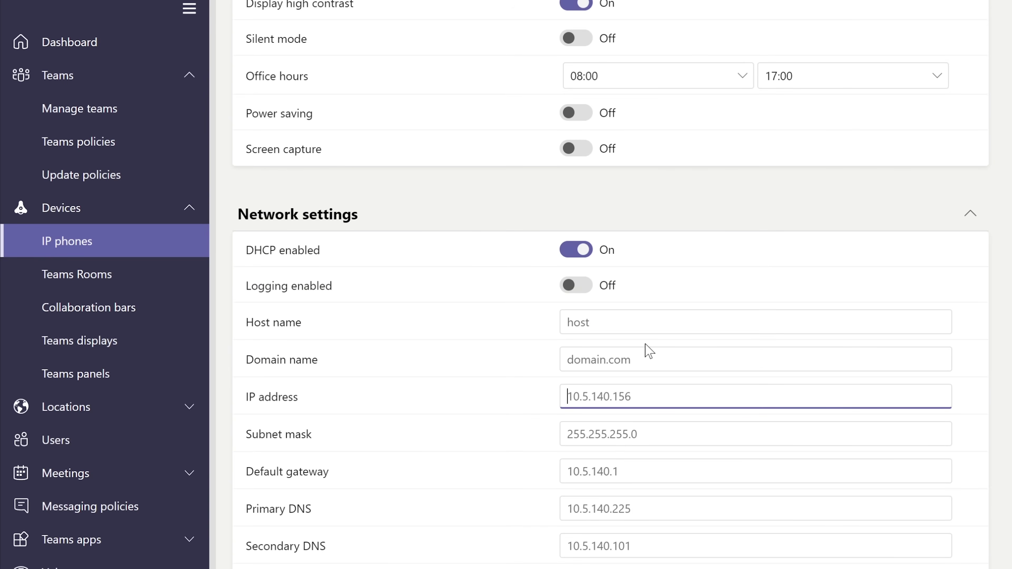
pyautogui.click(640, 359)
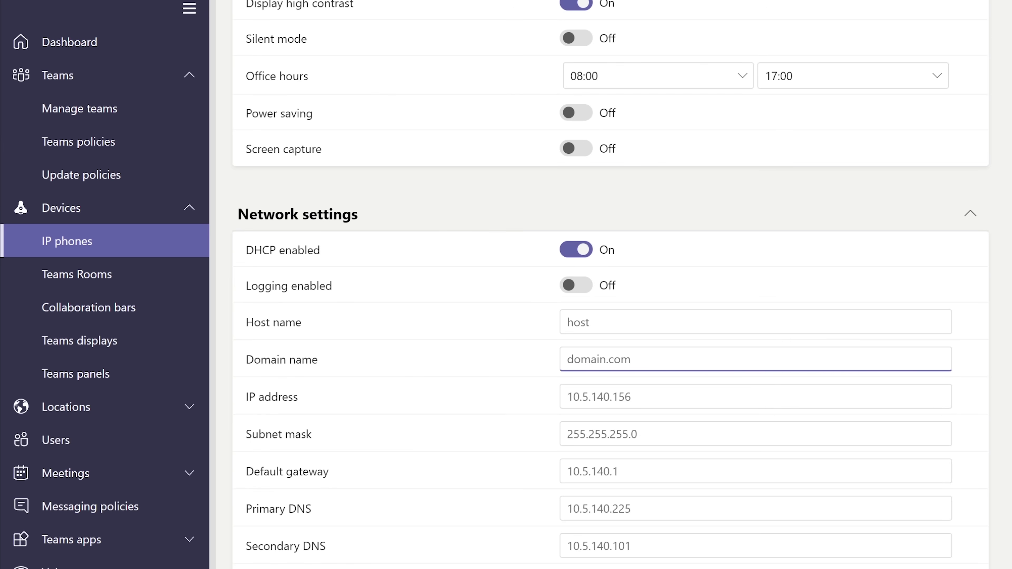
pyautogui.click(638, 322)
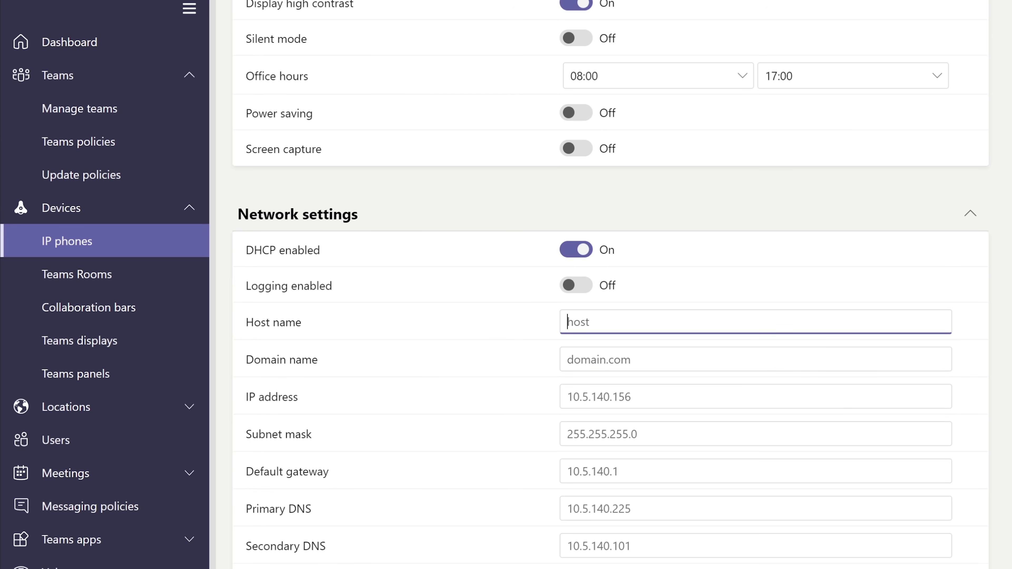
pyautogui.click(639, 396)
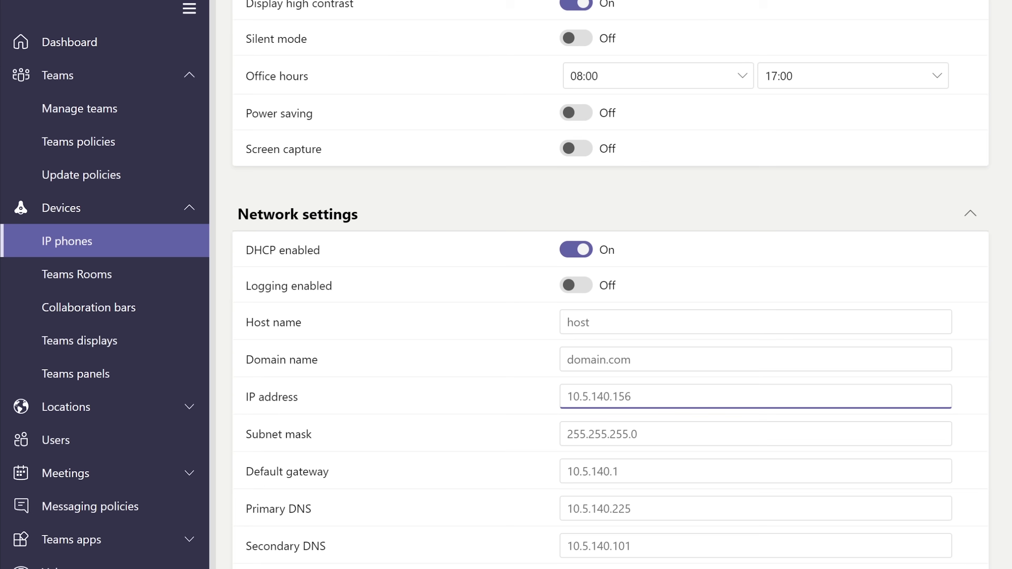
pyautogui.click(638, 434)
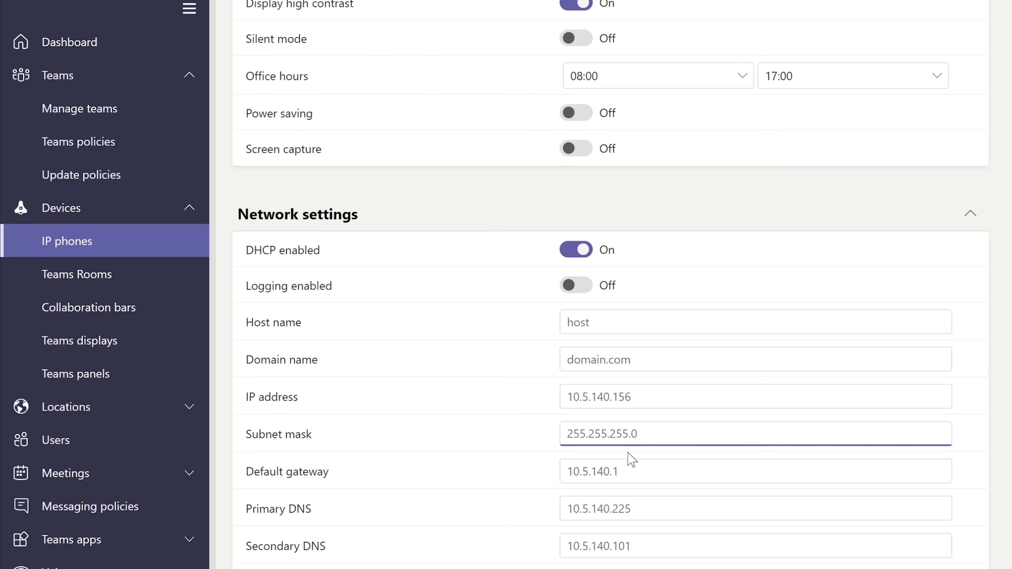
pyautogui.click(567, 471)
pyautogui.click(568, 508)
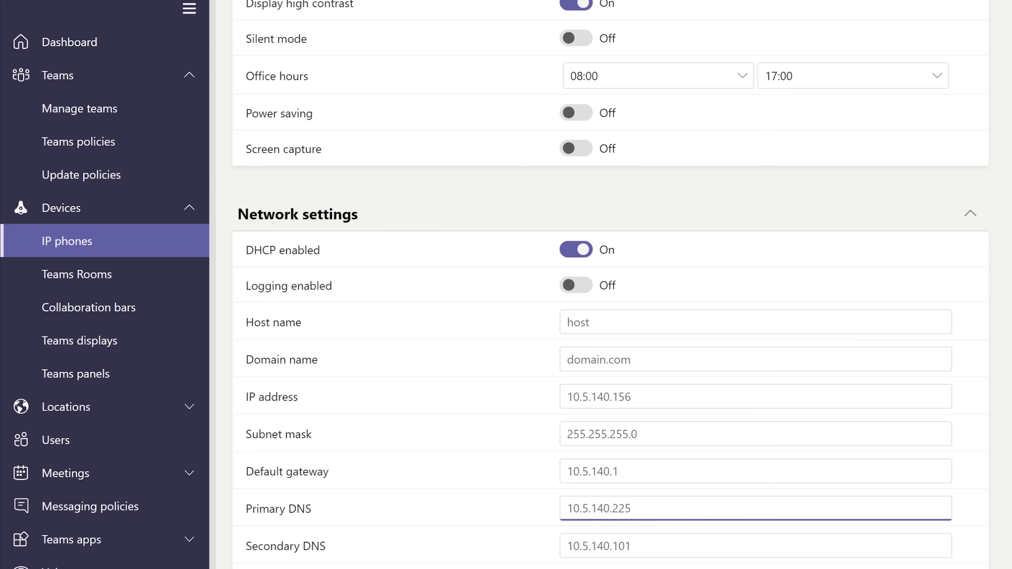
pyautogui.click(568, 322)
pyautogui.click(567, 360)
pyautogui.click(567, 396)
pyautogui.press('Tab')
pyautogui.press('Tab')
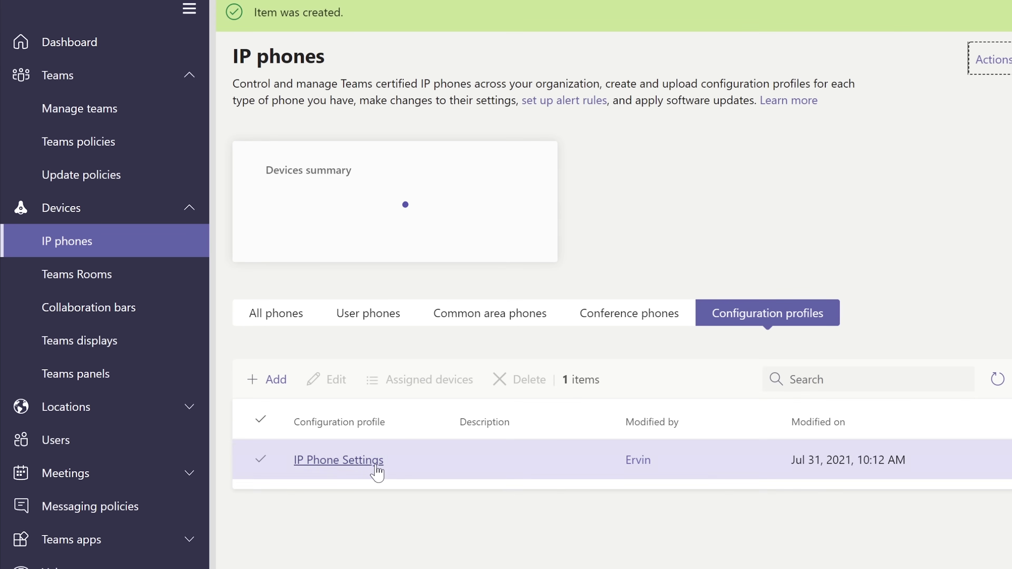
# Confirm IP Phone Settings has 0 assigned devices, then go back to the All phones list.
pyautogui.click(745, 466)
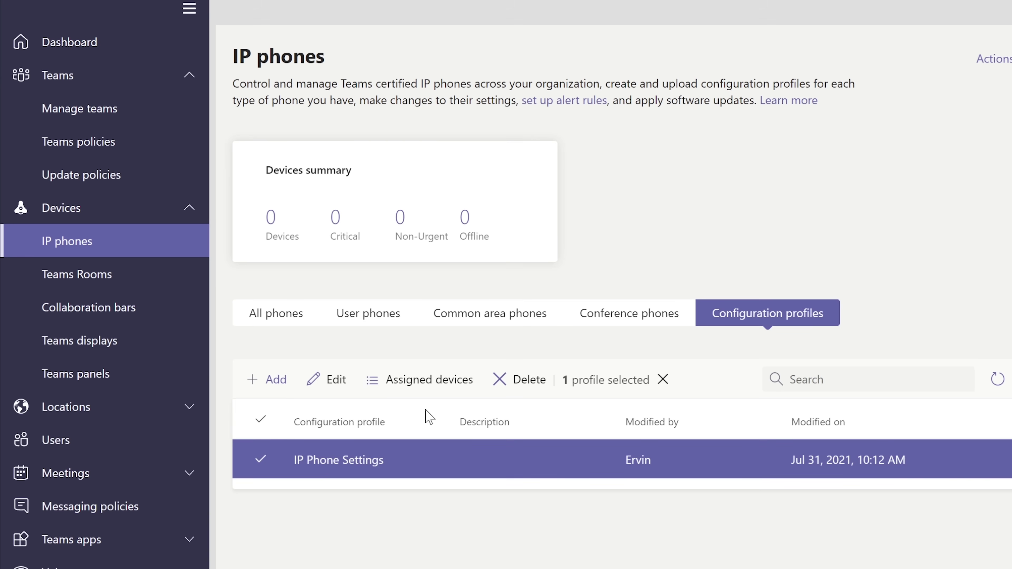
pyautogui.click(419, 388)
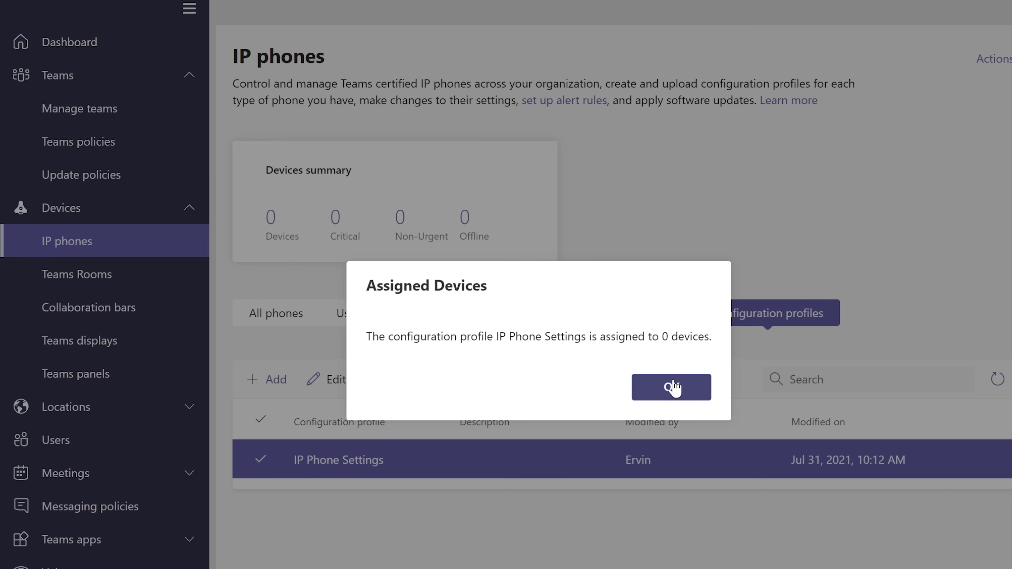
pyautogui.click(671, 388)
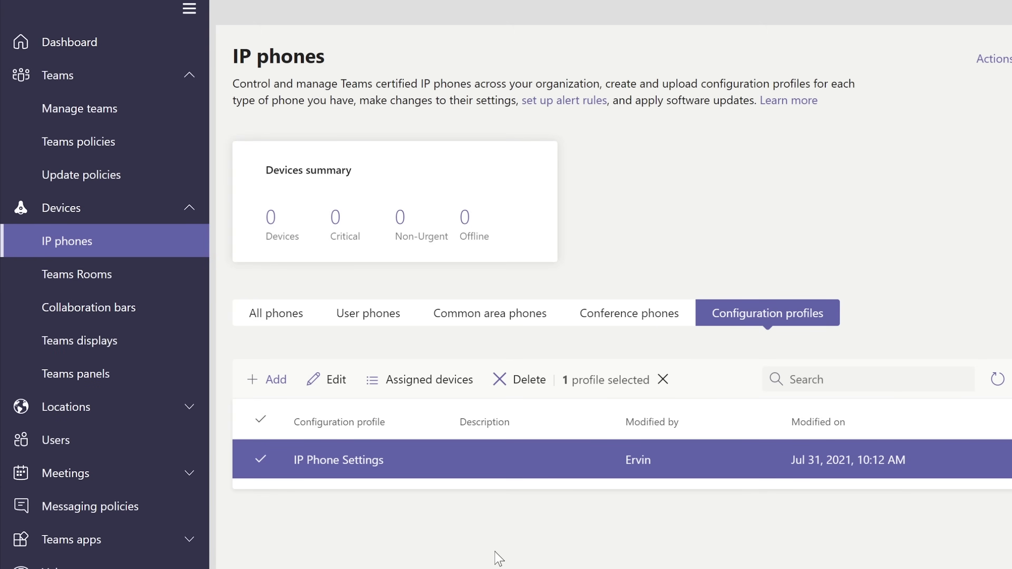
pyautogui.click(278, 319)
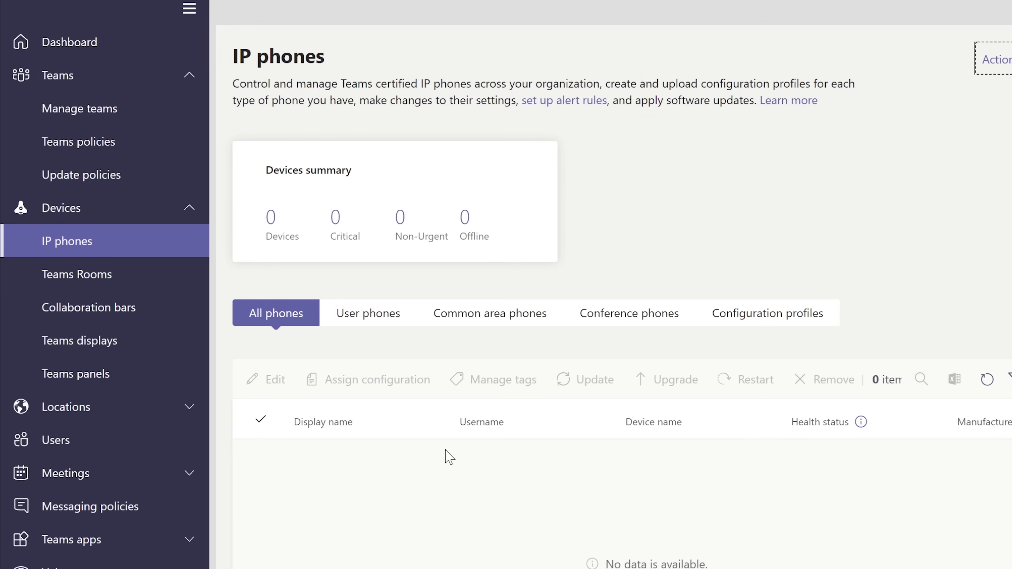
# Look over the Collaboration bars touch consoles and configuration profiles, including the new-profile form.
pyautogui.click(81, 281)
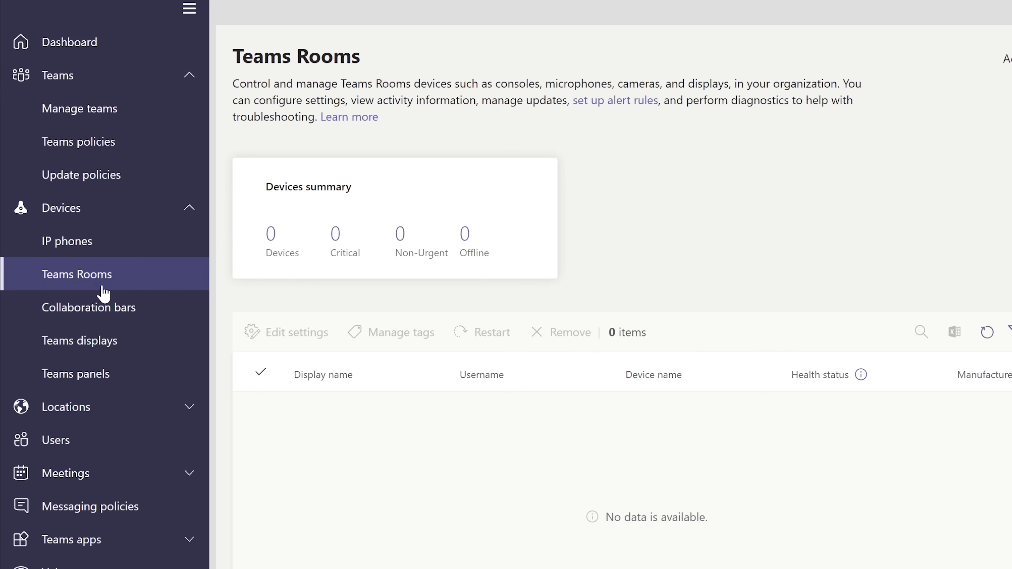
pyautogui.click(102, 265)
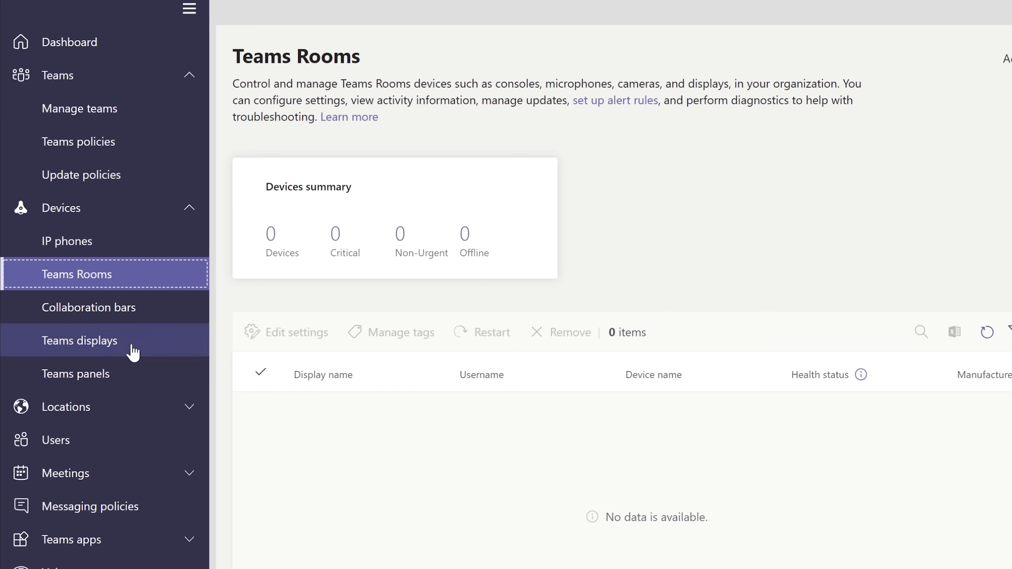
pyautogui.click(106, 316)
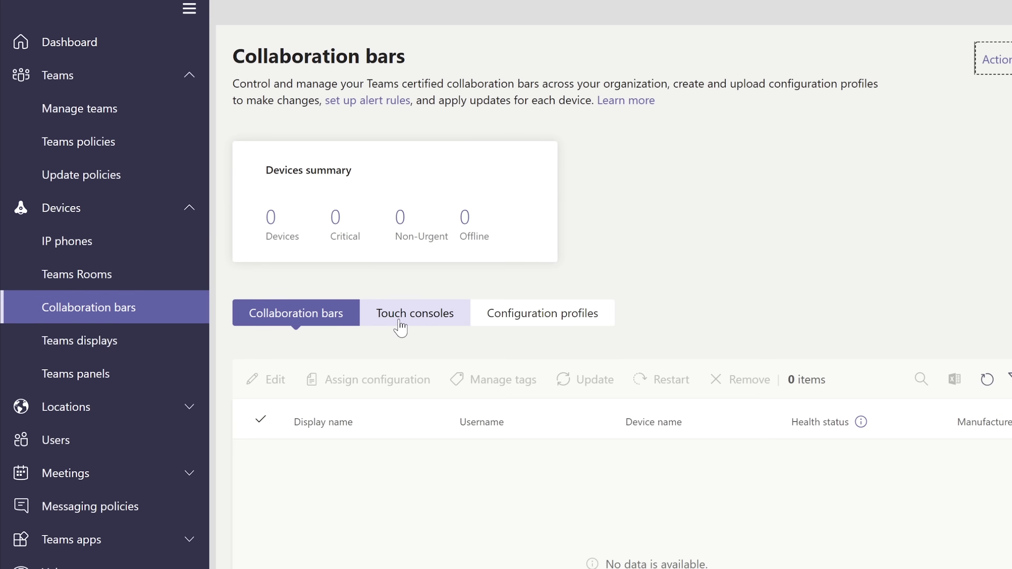
pyautogui.click(409, 324)
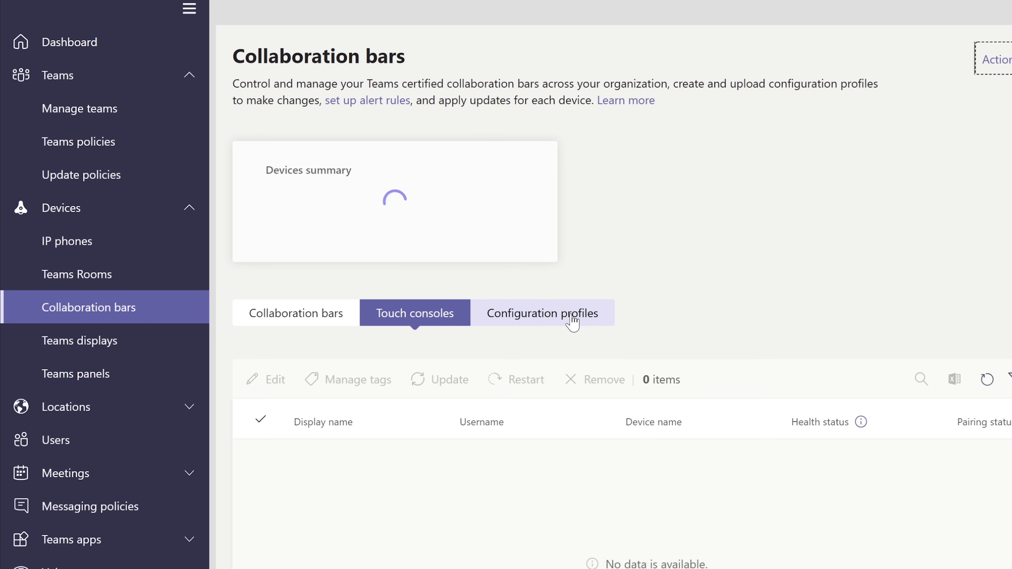
pyautogui.click(574, 322)
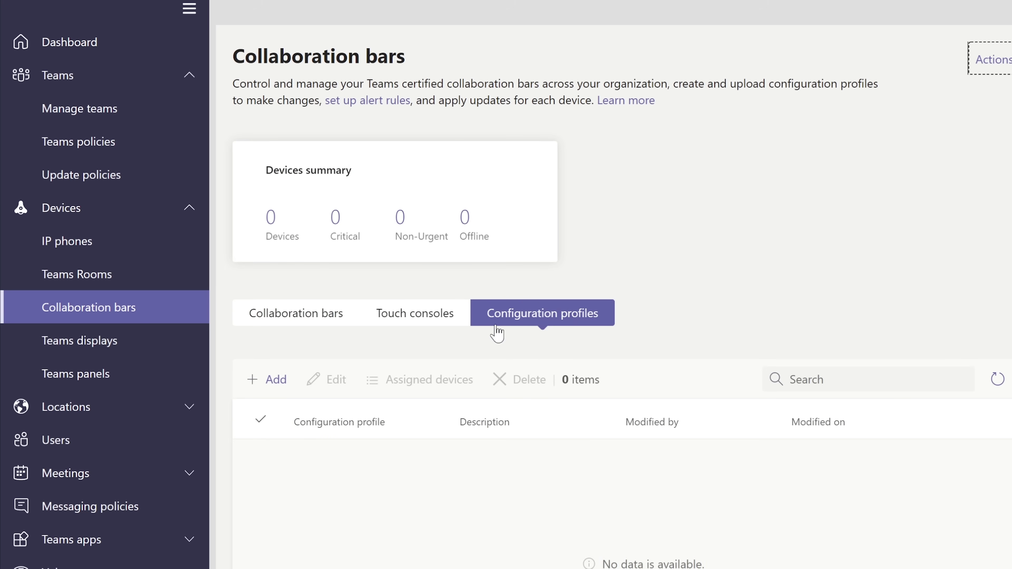
pyautogui.click(271, 382)
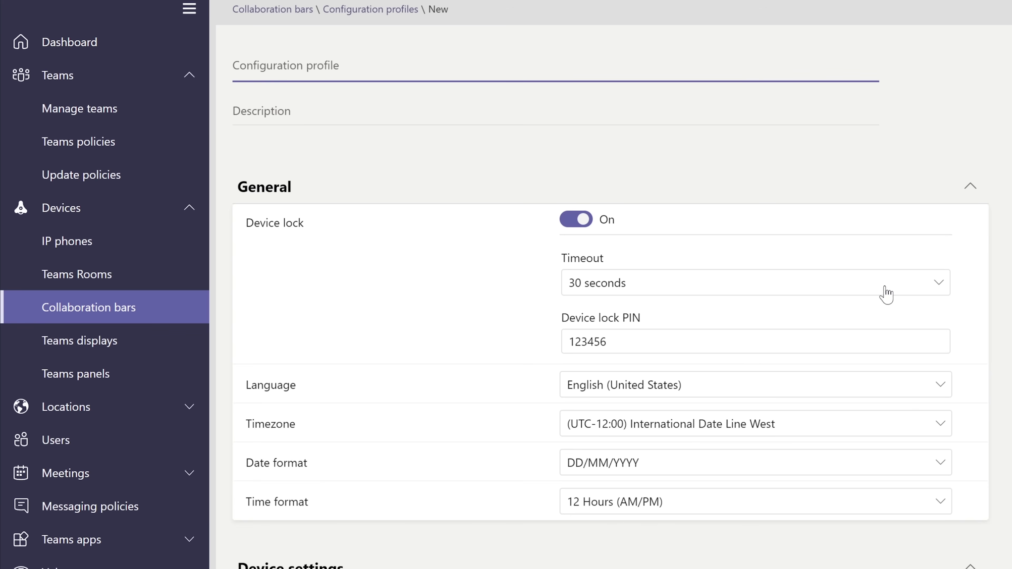
pyautogui.scroll(-15, 613, 287)
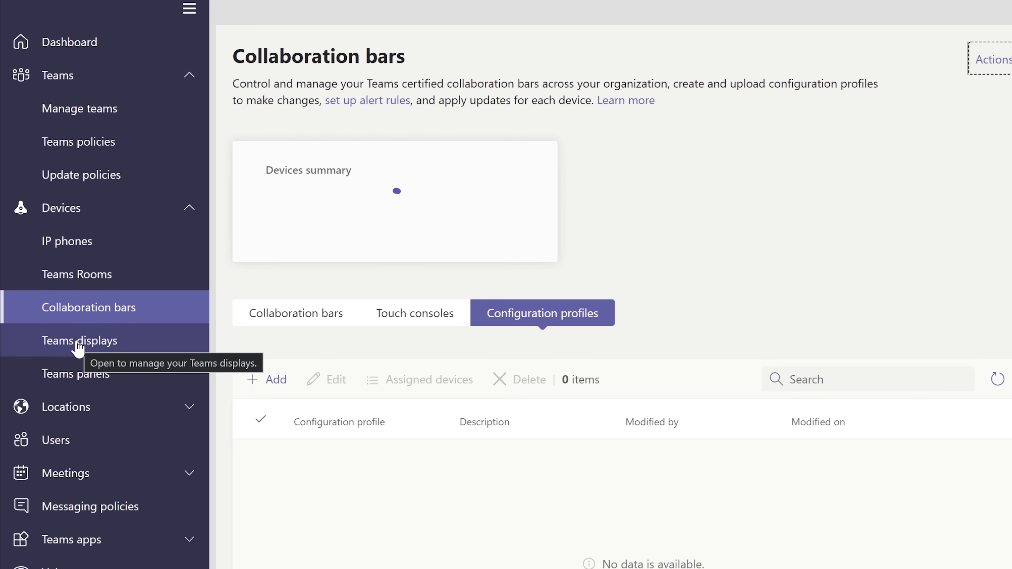
# Check the Teams displays and Teams panels configuration profiles, then return to the Dashboard.
pyautogui.click(78, 342)
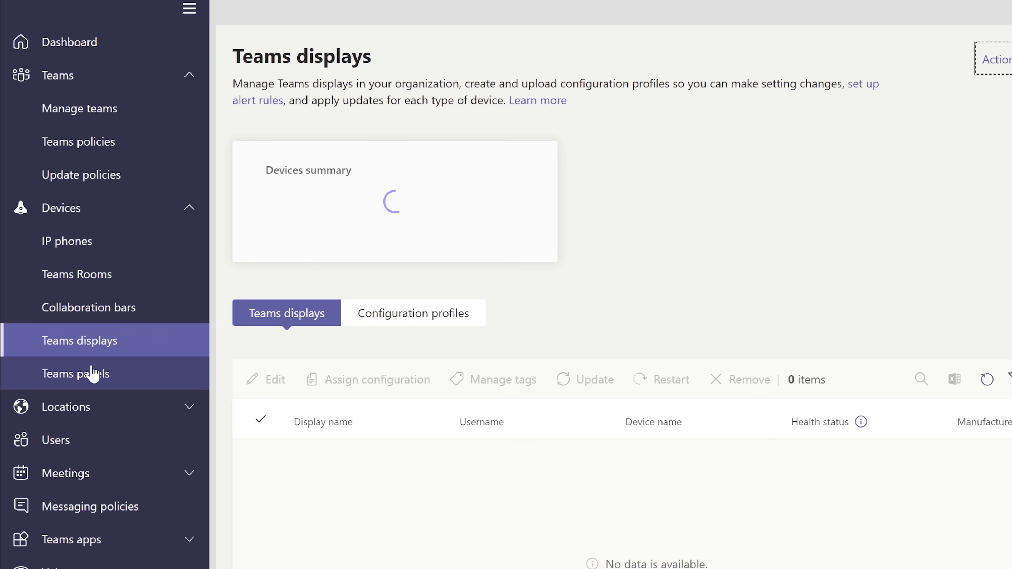
pyautogui.click(92, 373)
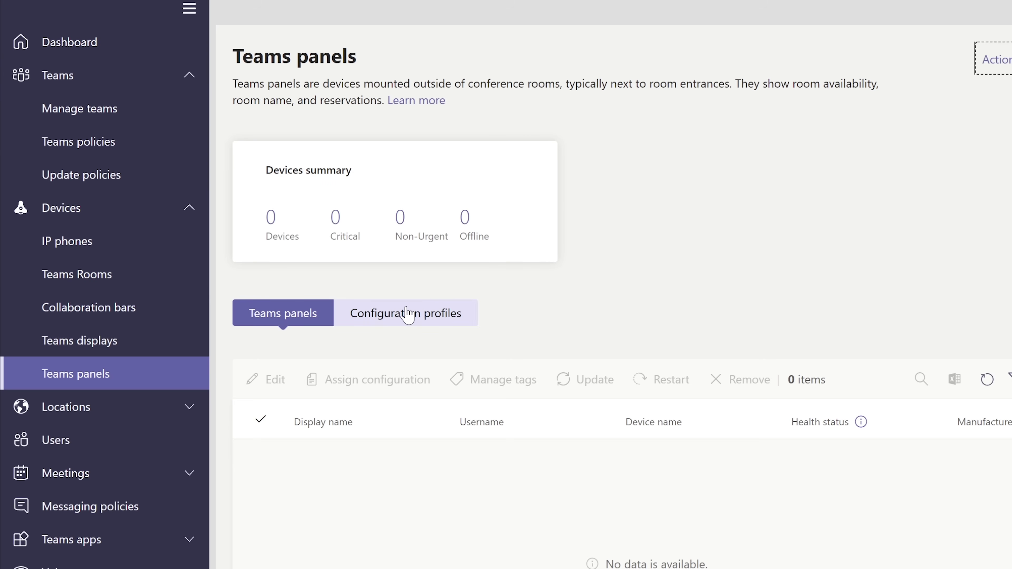
pyautogui.click(429, 313)
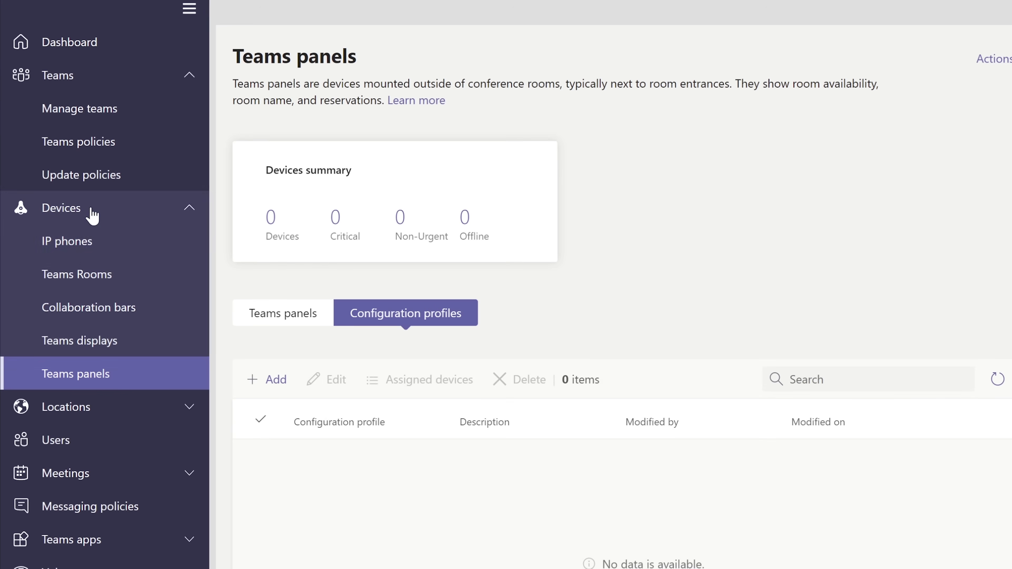
pyautogui.click(186, 212)
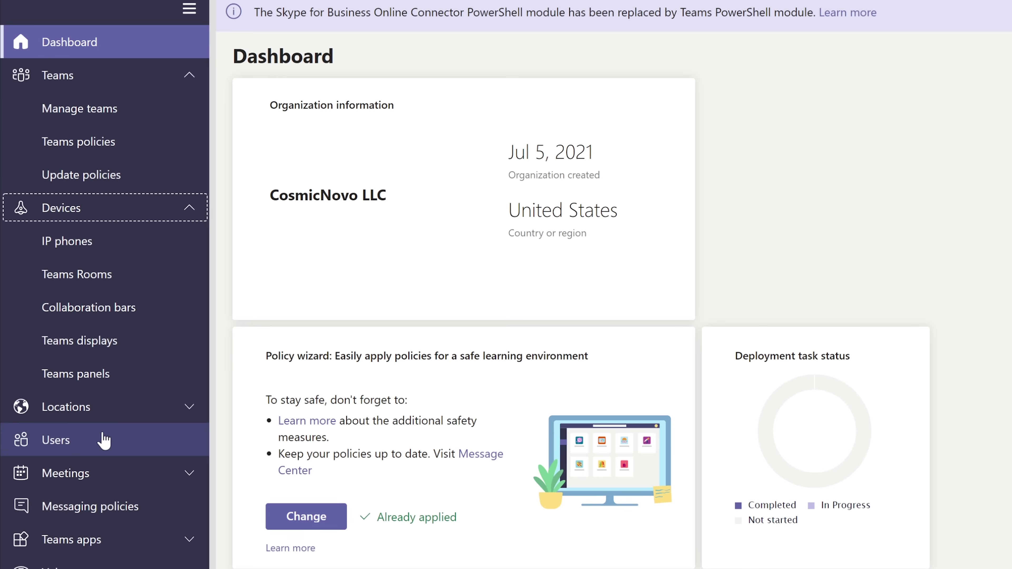
# Open the Users list of six accounts and expand the Voice navigation group.
pyautogui.click(81, 443)
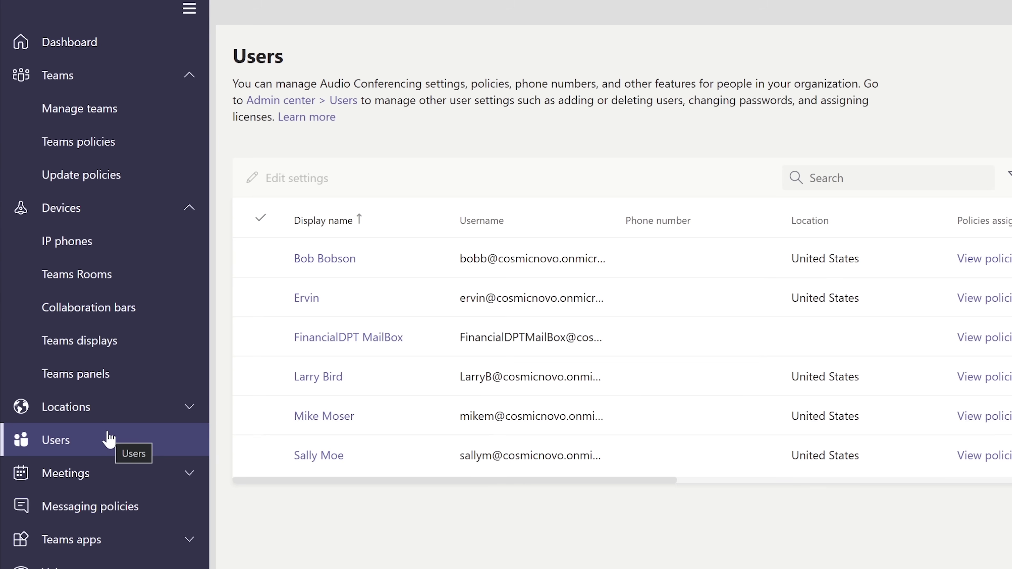
pyautogui.click(92, 454)
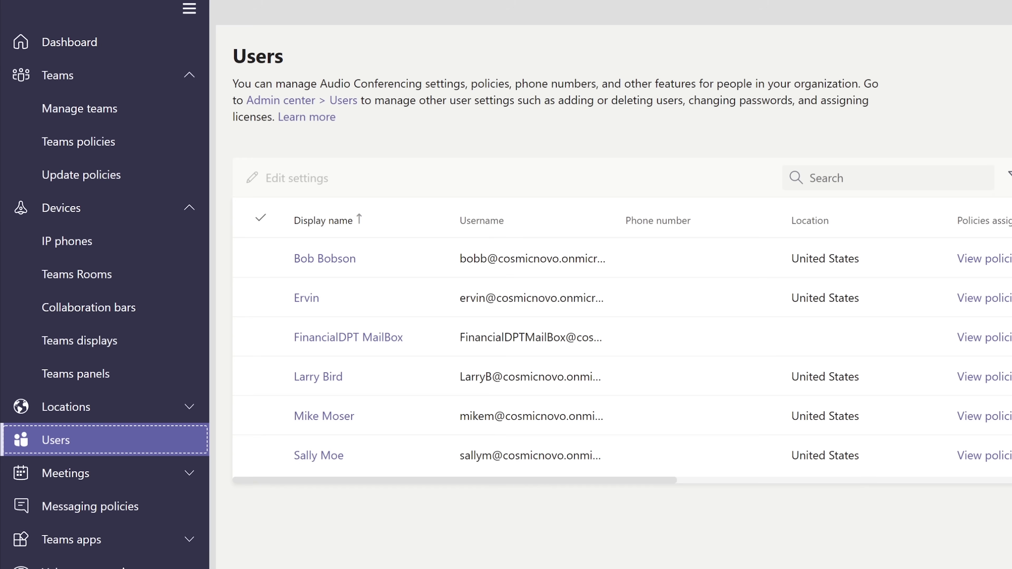
pyautogui.scroll(-3, 105, 285)
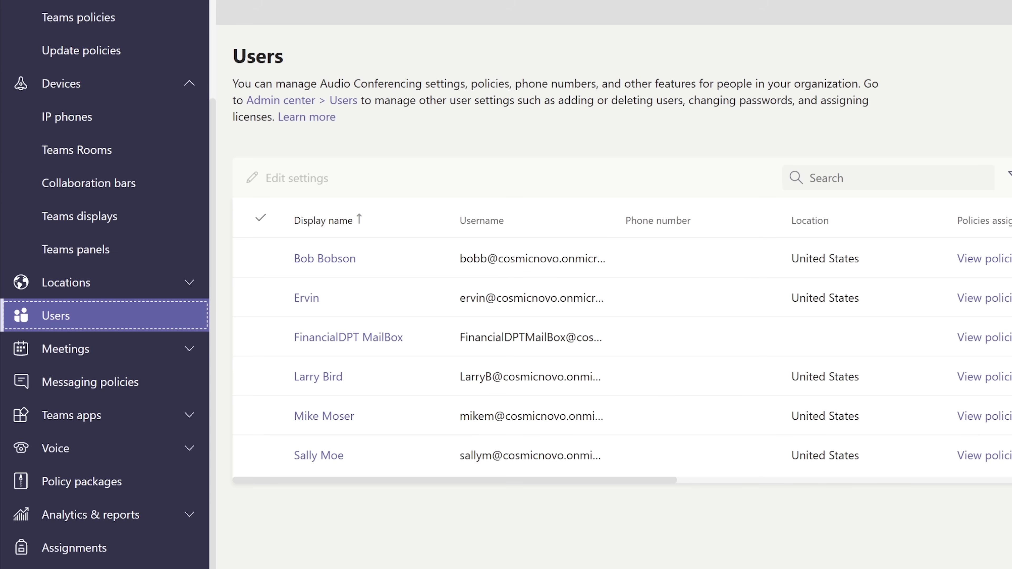
pyautogui.click(42, 450)
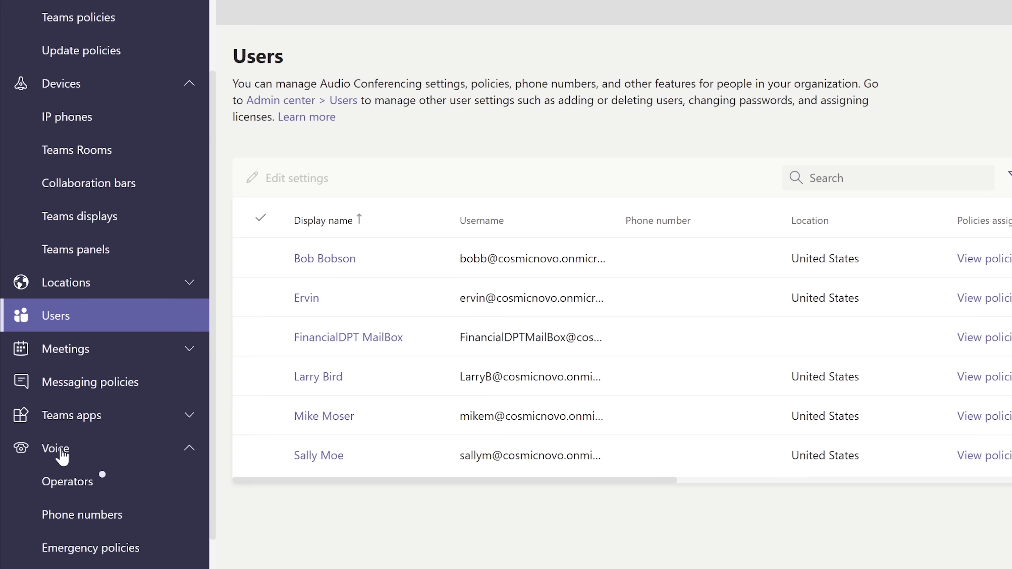
# Check Phone numbers and scroll the Operators cards, then collapse the Devices and Teams navigation groups.
pyautogui.click(120, 523)
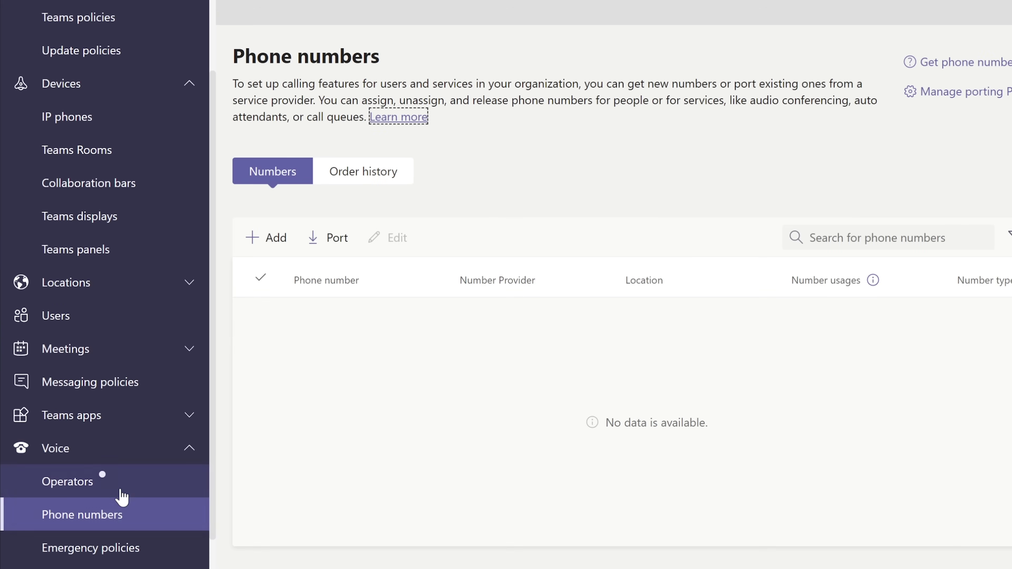
pyautogui.click(134, 490)
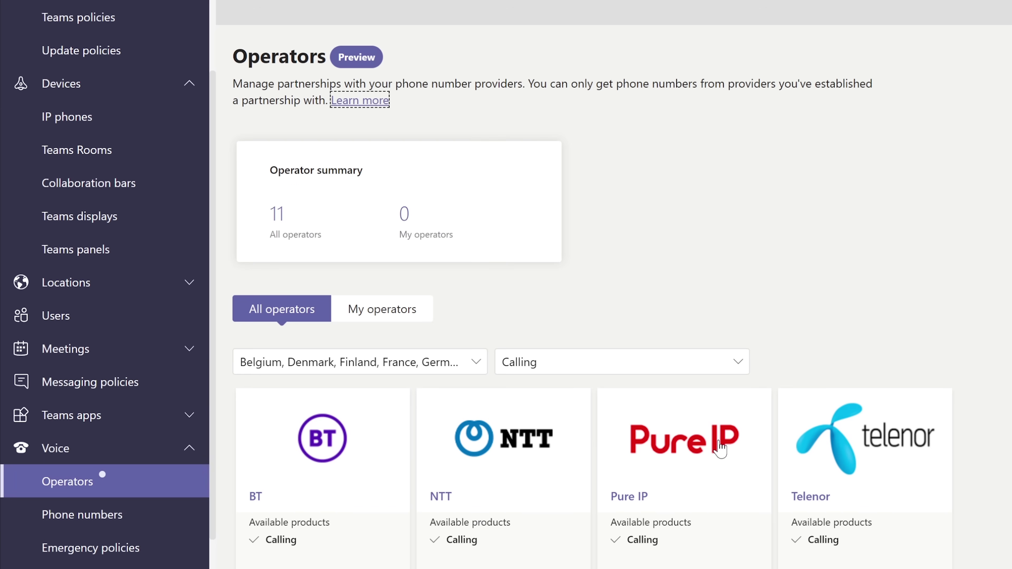
pyautogui.scroll(-4, 719, 449)
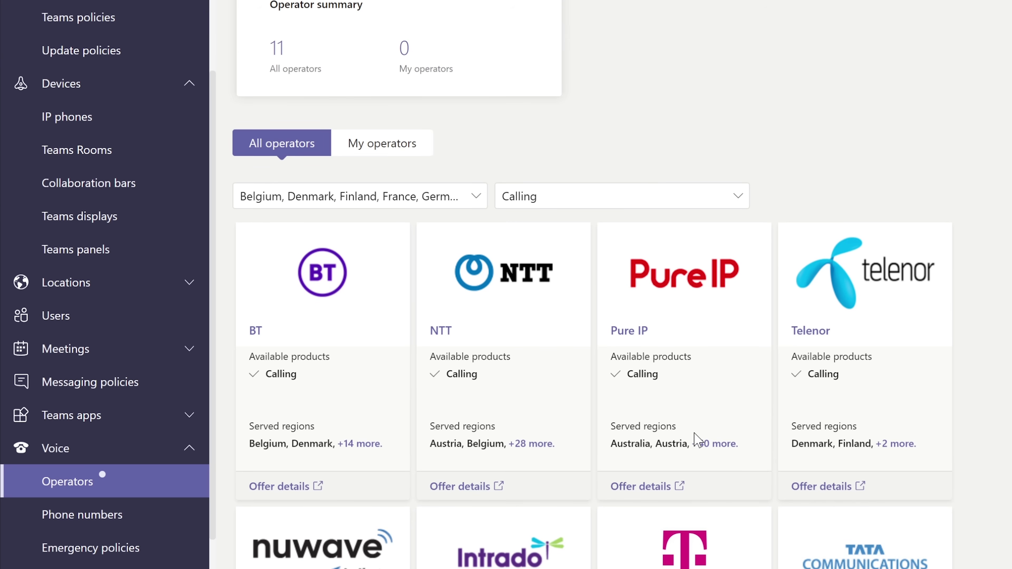
pyautogui.scroll(2, 697, 439)
pyautogui.scroll(-2, 697, 439)
pyautogui.scroll(1, 592, 284)
pyautogui.scroll(-3, 592, 284)
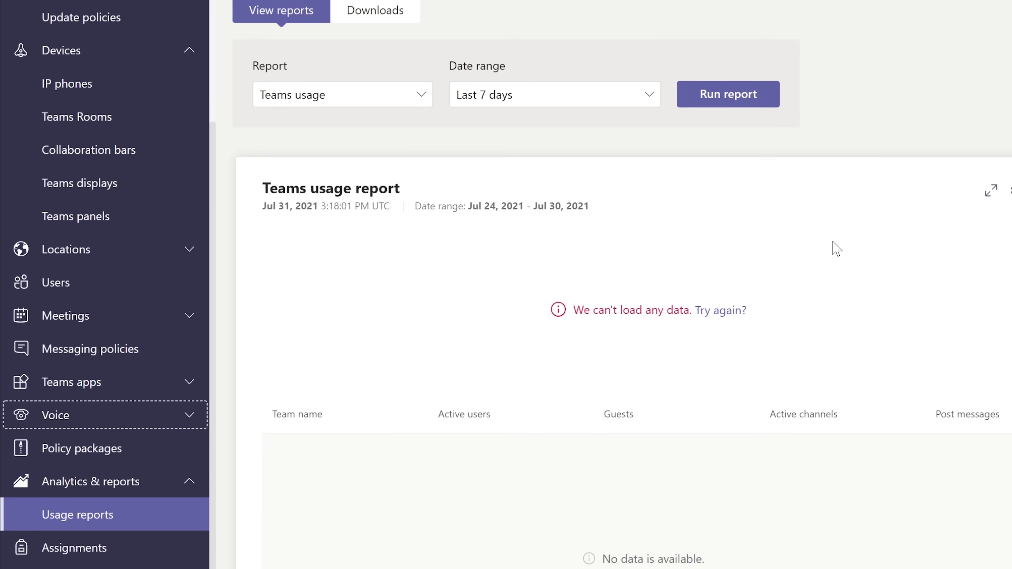
pyautogui.click(154, 58)
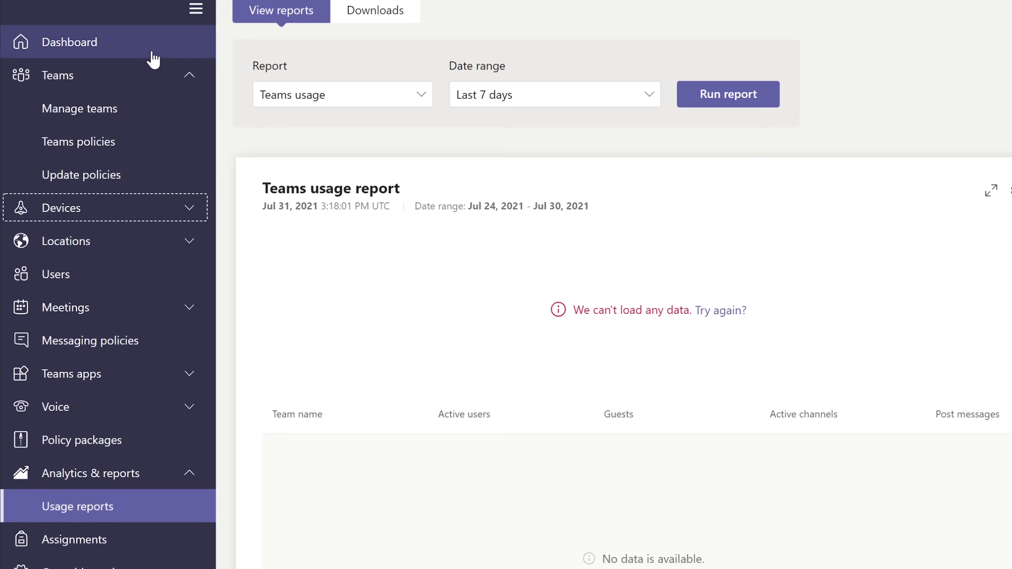
pyautogui.click(97, 80)
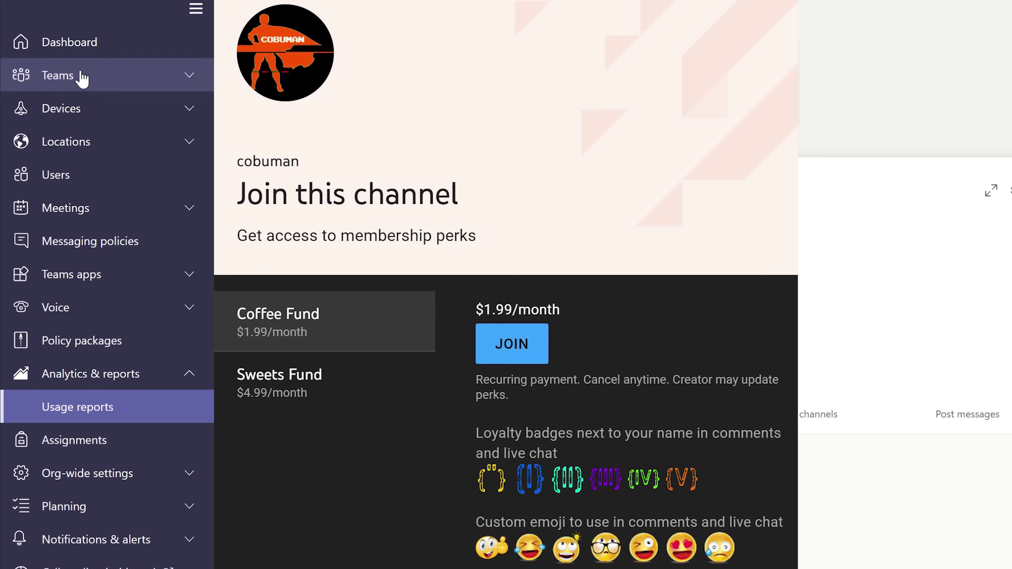
pyautogui.click(82, 78)
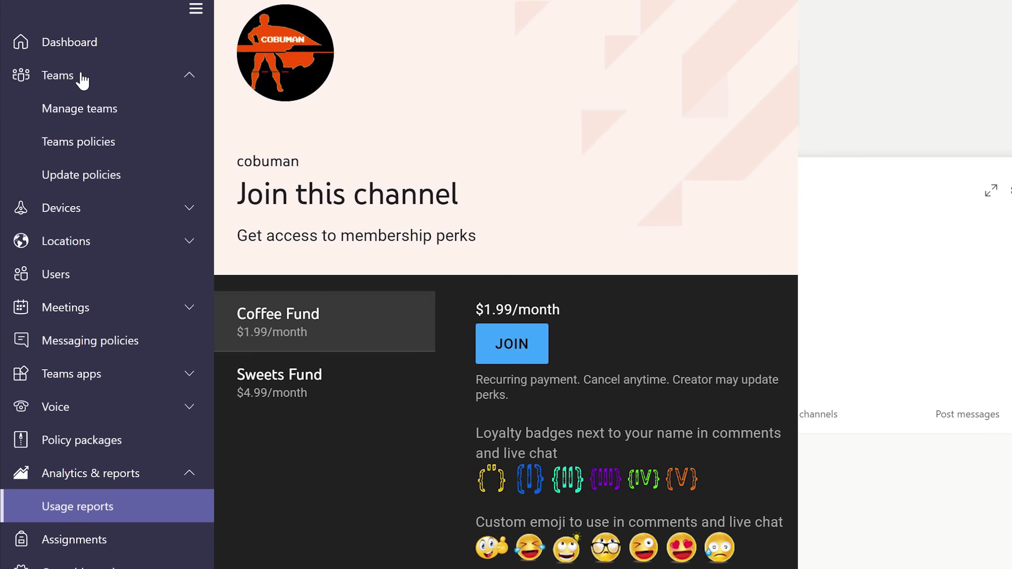
pyautogui.click(82, 80)
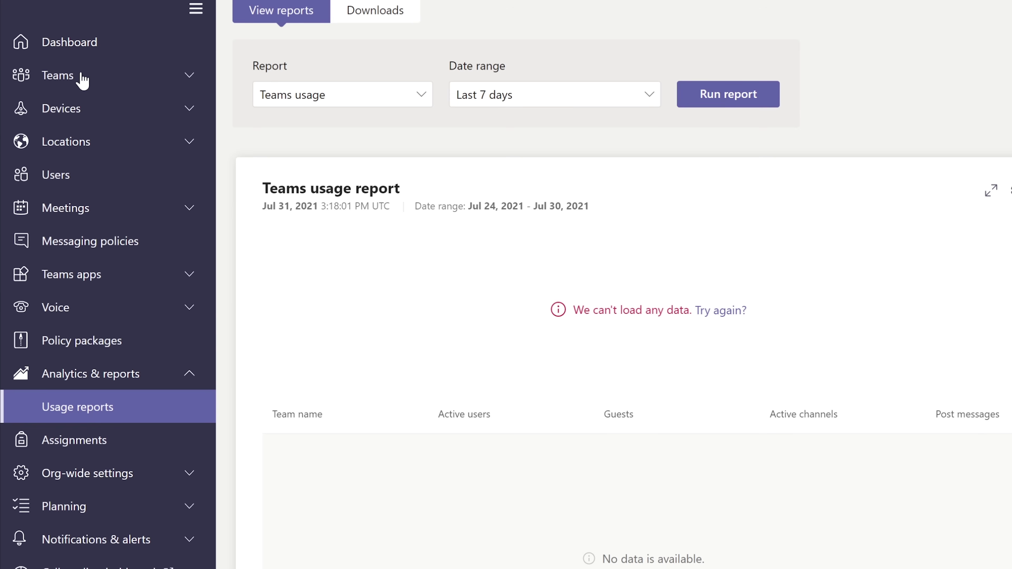
pyautogui.click(82, 80)
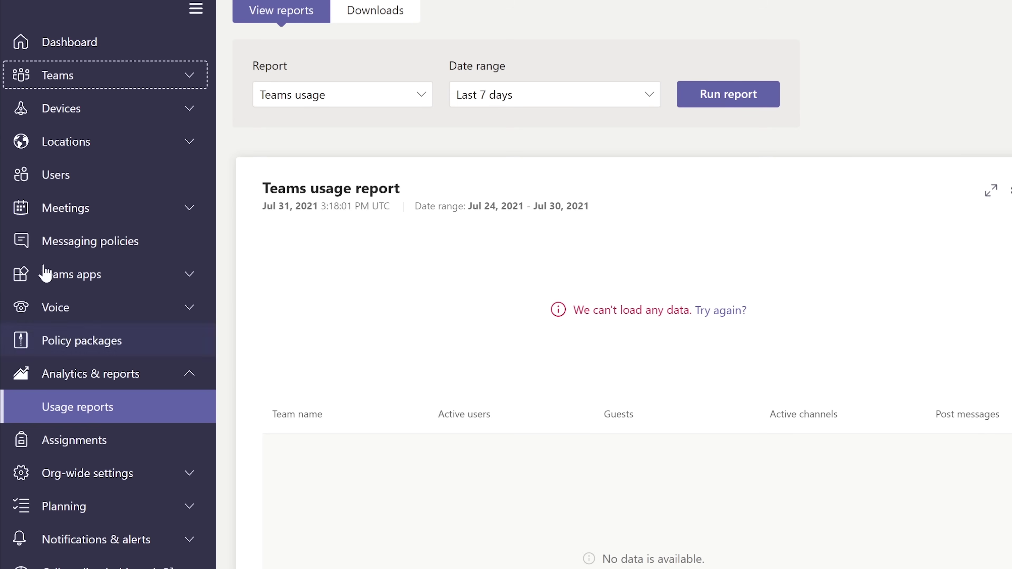